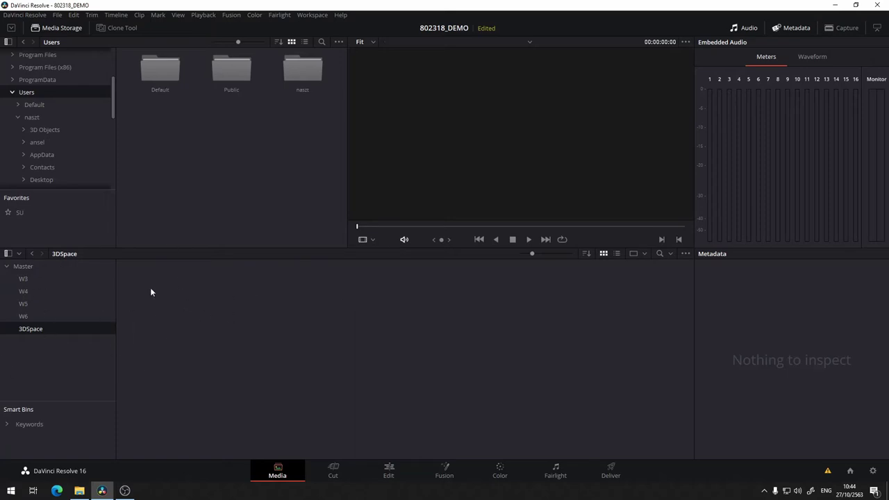
# Create a new Fusion composition clip named 3DSpace in the bin and select it
pyautogui.rightClick(299, 305)
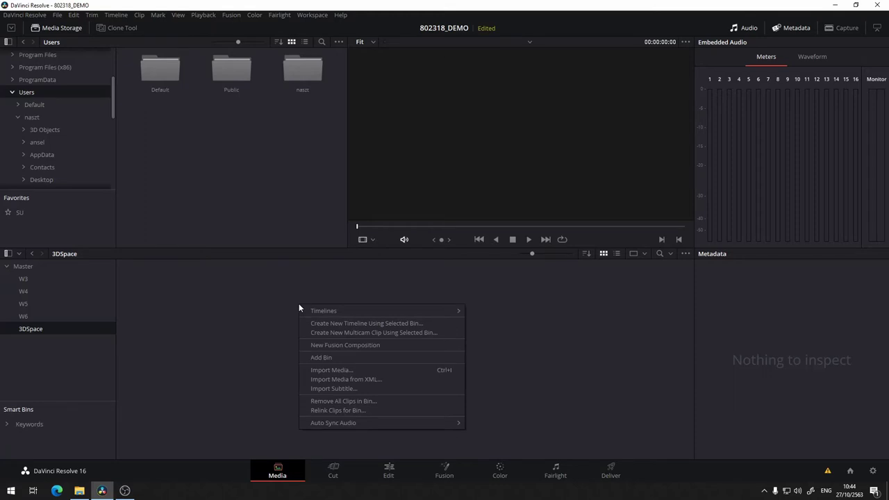
pyautogui.click(379, 351)
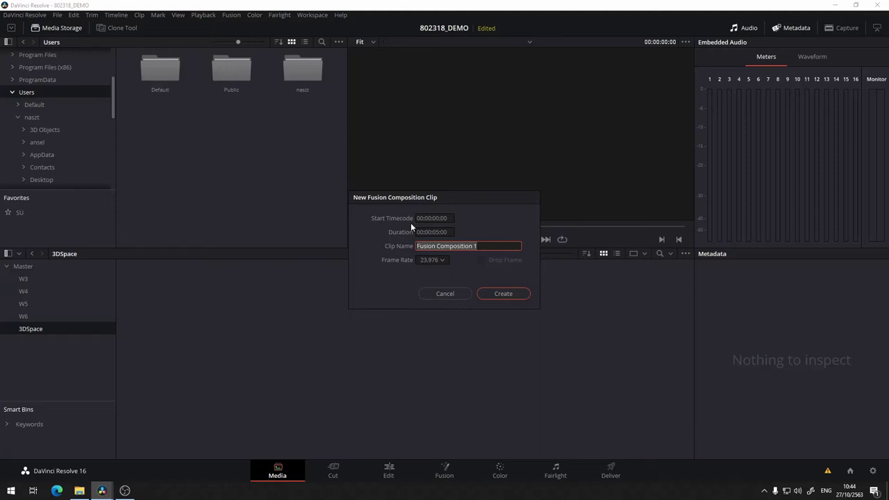
pyautogui.write('3DS')
pyautogui.write('pace')
pyautogui.click(505, 297)
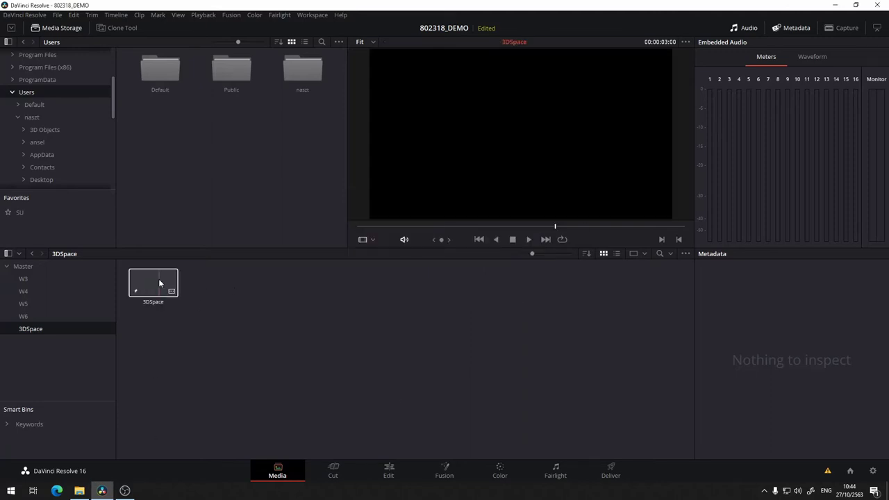
pyautogui.click(159, 281)
# Switch to the Fusion page and move MediaOut1 toward the right of the node graph
pyautogui.hotkey('shift', '5')
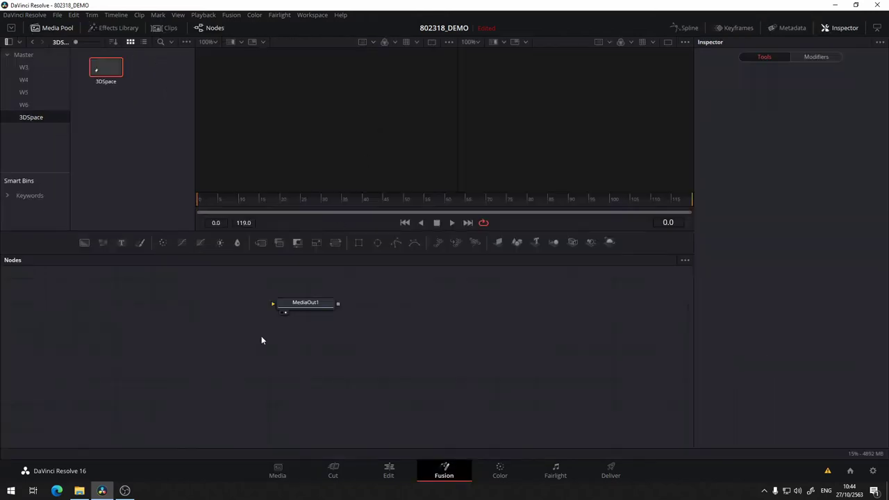
pyautogui.moveTo(291, 306); pyautogui.dragTo(466, 313)
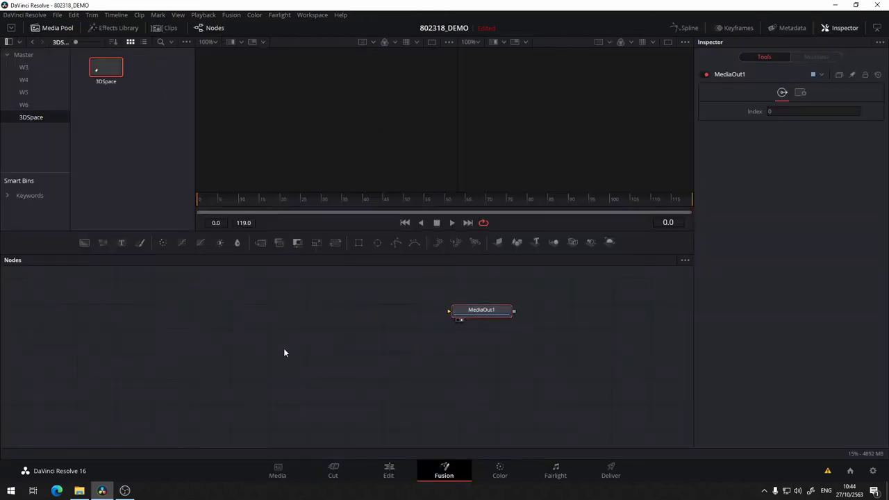
pyautogui.moveTo(283, 353); pyautogui.dragTo(354, 367)
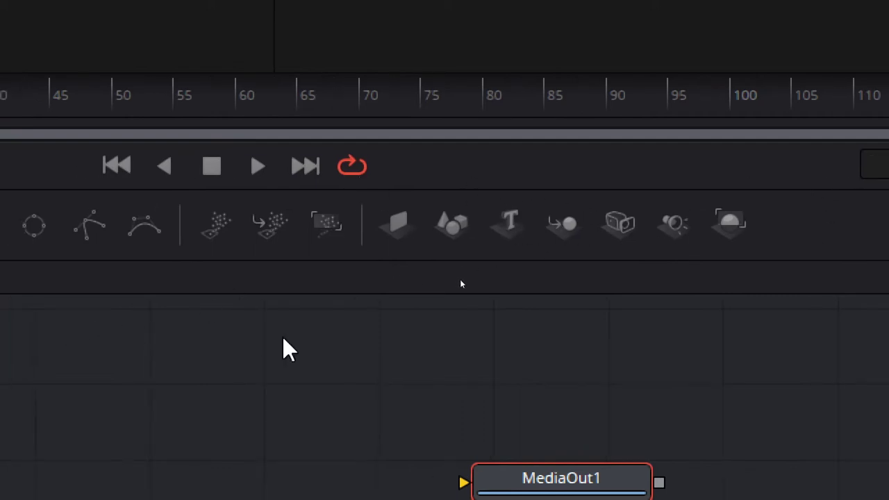
pyautogui.press('super+minus')
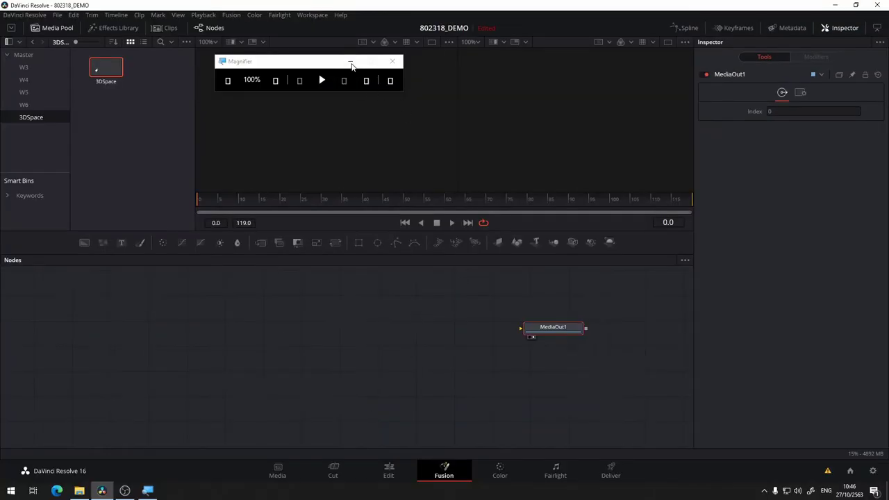
pyautogui.click(351, 63)
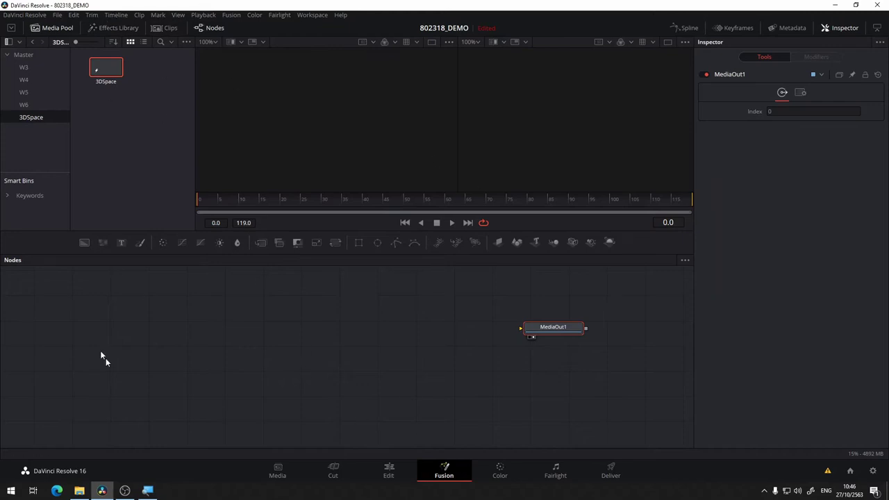
pyautogui.moveTo(281, 323); pyautogui.dragTo(298, 343)
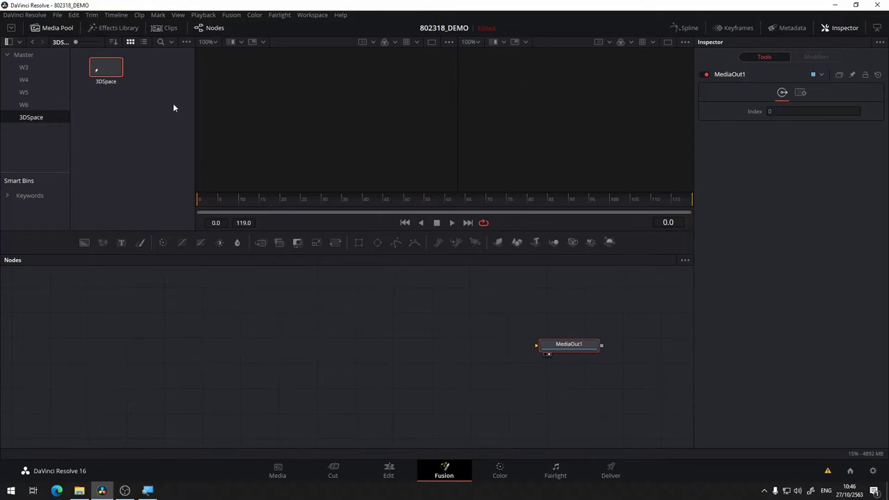
# Hide the Media Pool, browse the Effects Library's 3D tools, then close the library
pyautogui.click(66, 28)
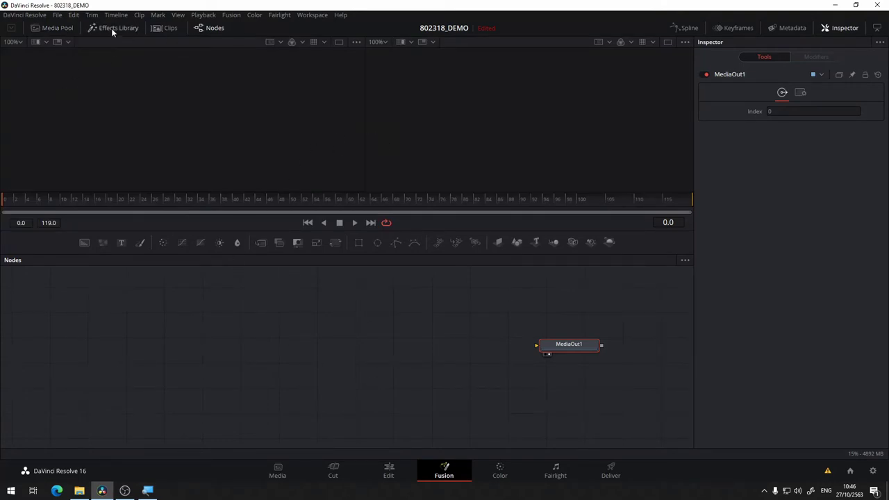
pyautogui.click(111, 28)
pyautogui.click(6, 54)
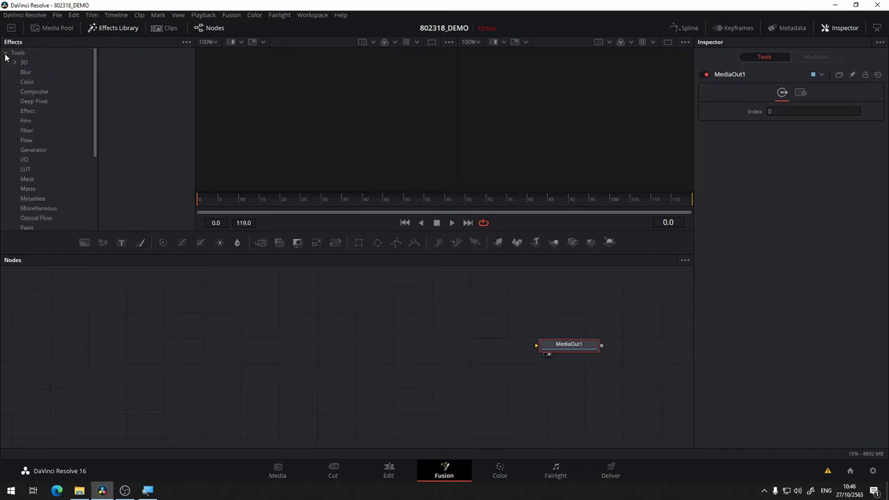
pyautogui.click(23, 62)
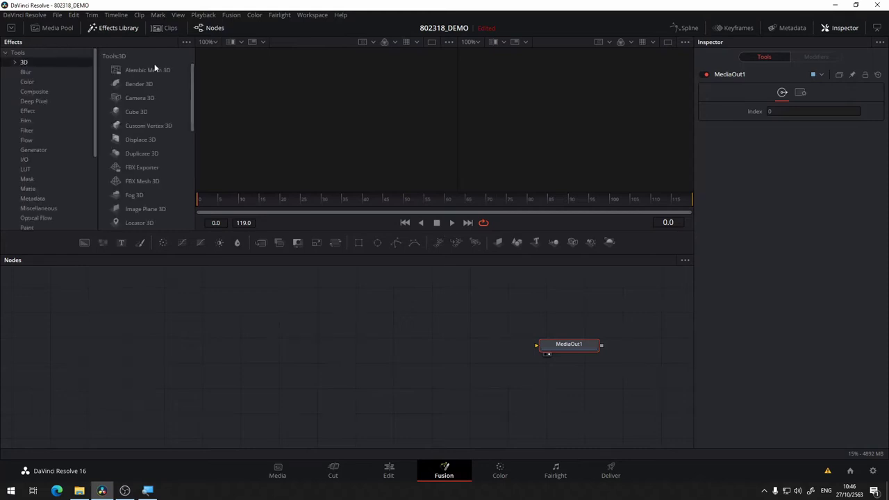
pyautogui.scroll(-3, 150, 151)
pyautogui.scroll(-3, 150, 150)
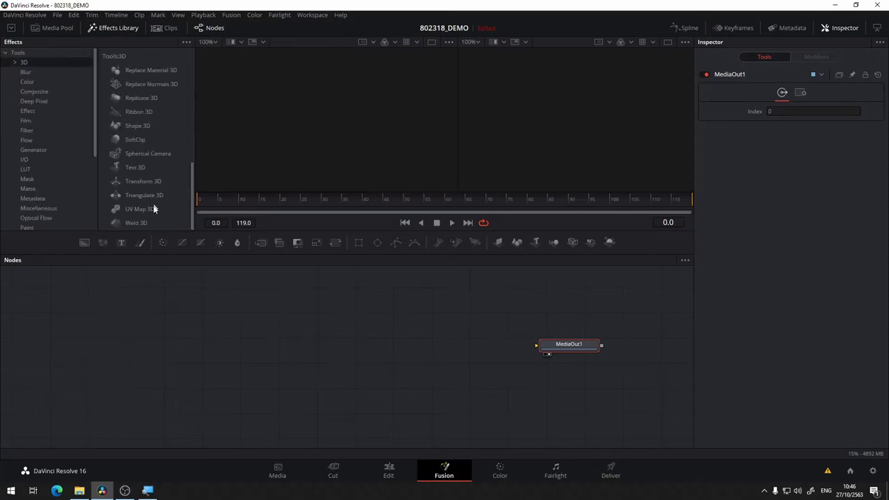
pyautogui.scroll(6, 148, 196)
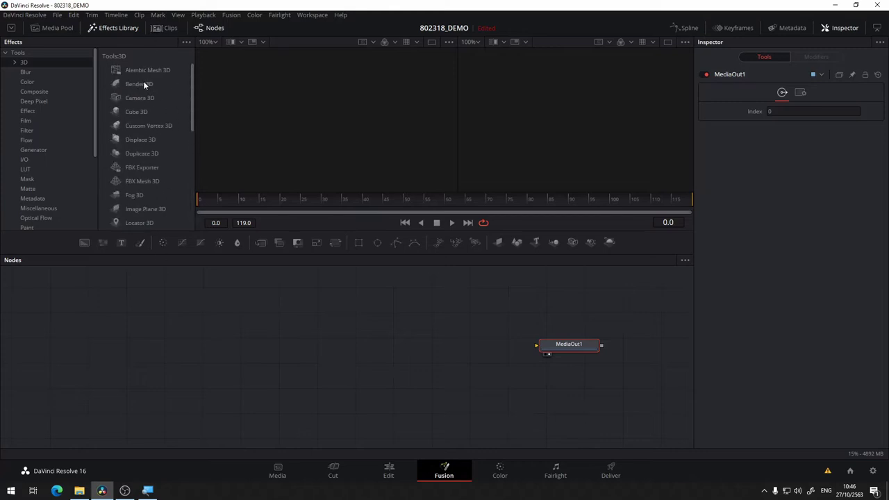
pyautogui.scroll(-5, 146, 136)
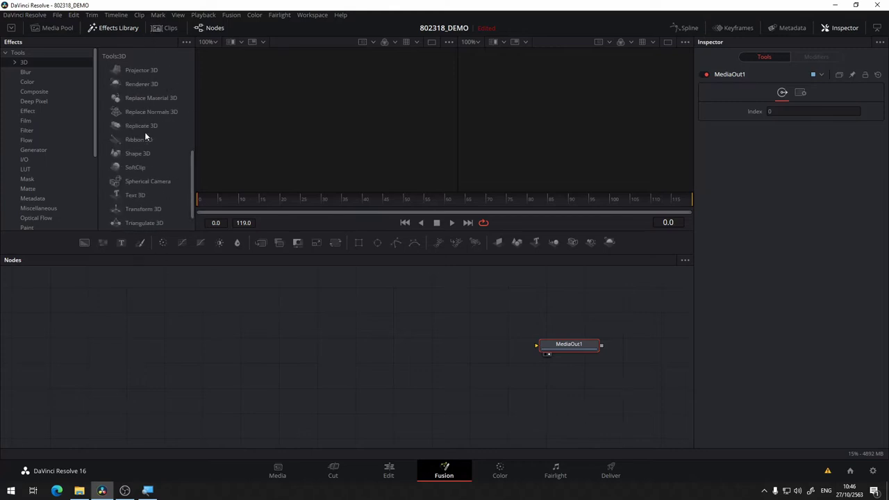
pyautogui.click(6, 53)
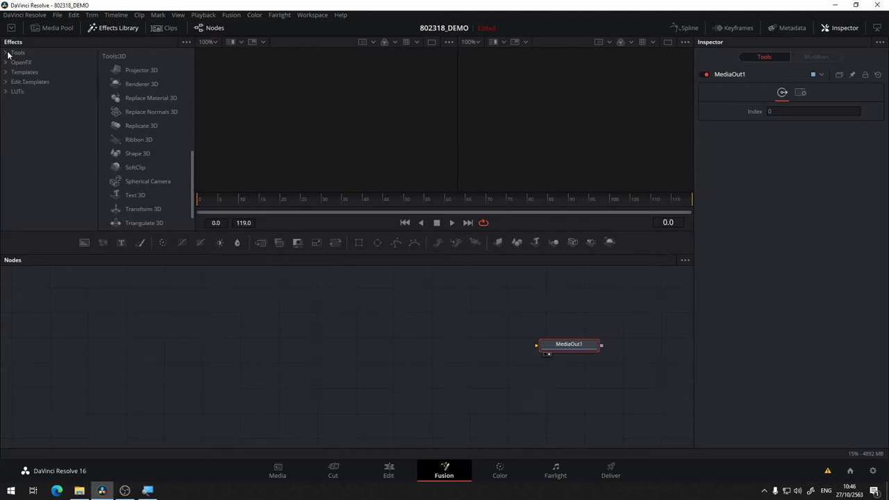
pyautogui.scroll(-2, 147, 167)
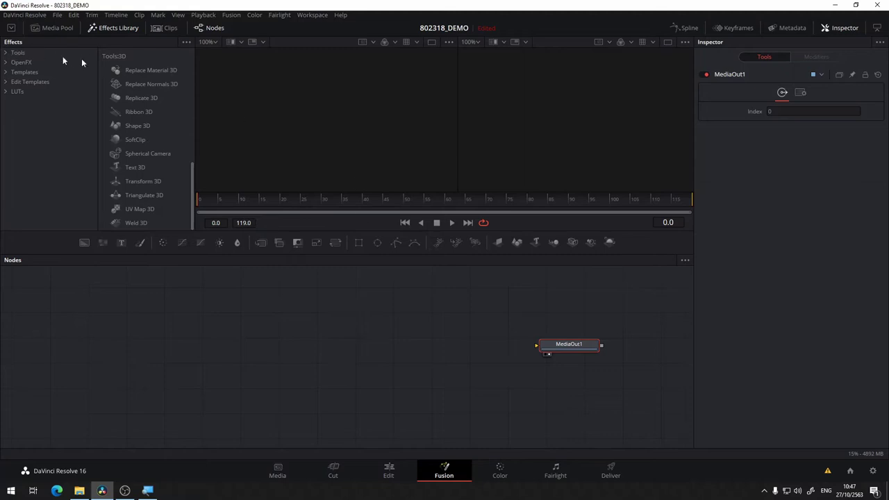
pyautogui.click(139, 28)
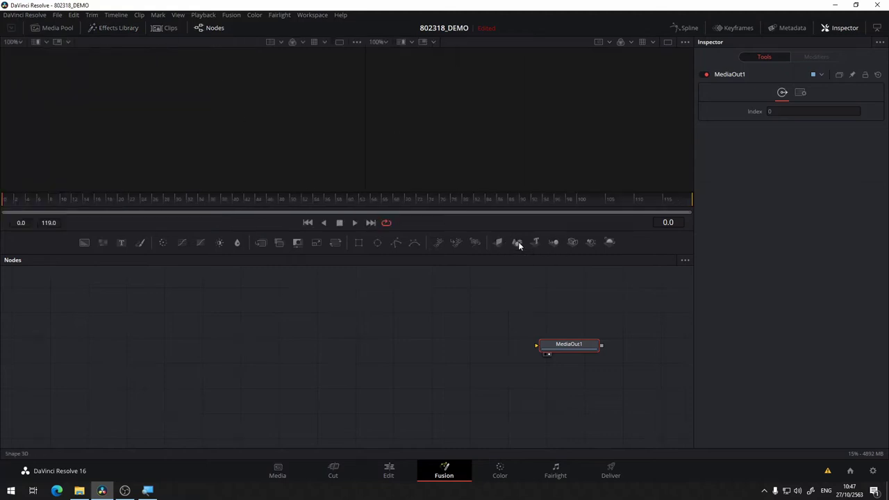
# Add Shape 3D, Text 3D, Merge 3D, Camera 3D, Renderer 3D, Spot Light and Image Plane 3D nodes
pyautogui.moveTo(518, 243); pyautogui.dragTo(217, 343)
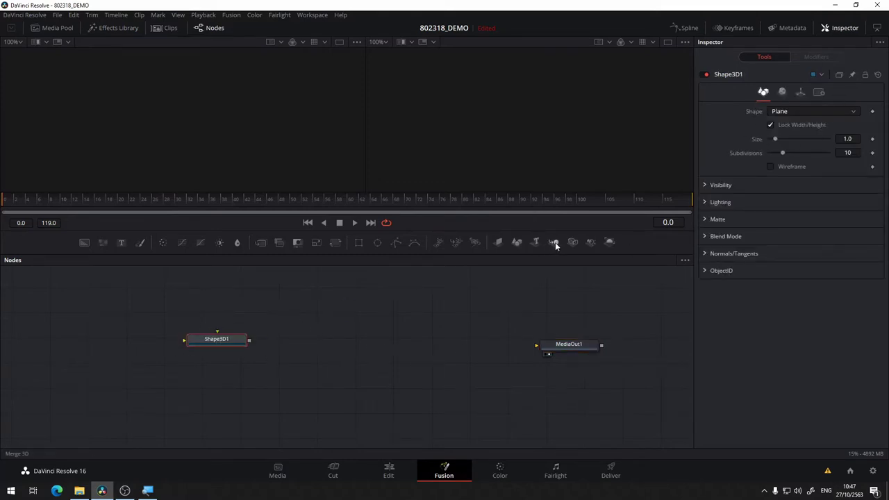
pyautogui.moveTo(555, 242); pyautogui.dragTo(494, 277)
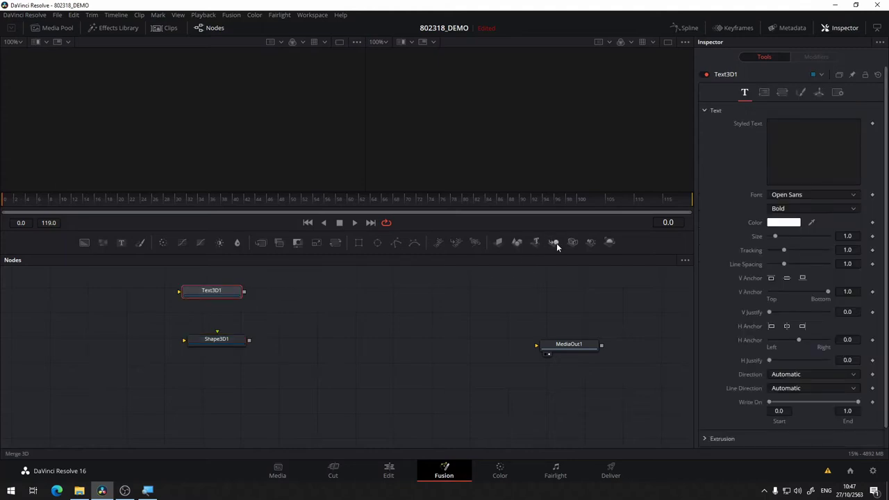
pyautogui.moveTo(556, 243); pyautogui.dragTo(366, 326)
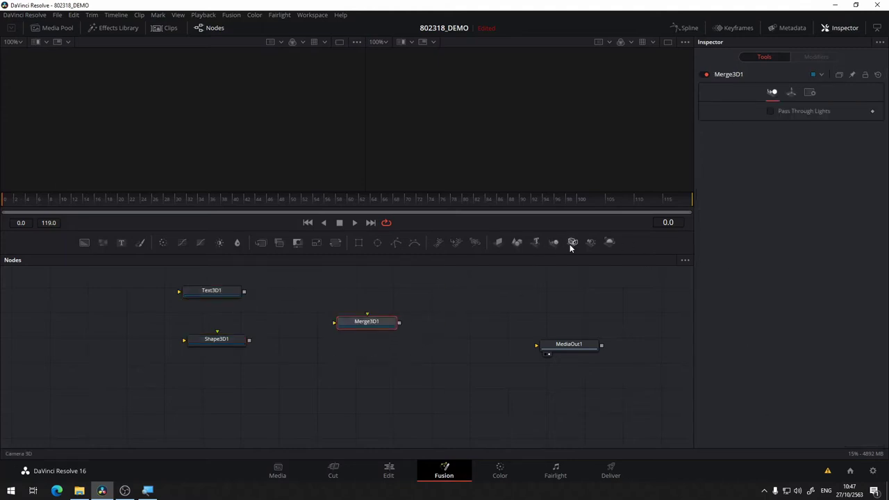
pyautogui.moveTo(572, 242); pyautogui.dragTo(491, 312)
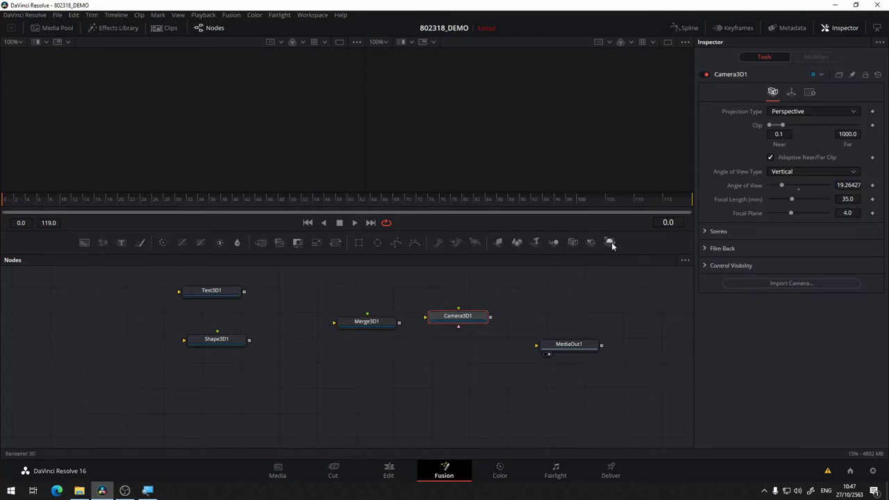
pyautogui.moveTo(610, 242); pyautogui.dragTo(549, 295)
pyautogui.moveTo(580, 245); pyautogui.dragTo(444, 289)
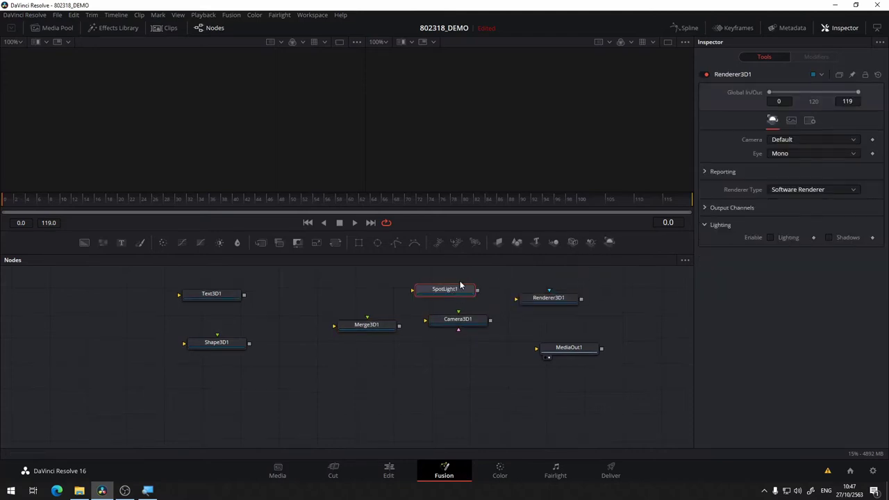
pyautogui.moveTo(498, 242)
pyautogui.mouseDown()
pyautogui.moveTo(296, 292)
pyautogui.moveTo(228, 394)
pyautogui.mouseUp()
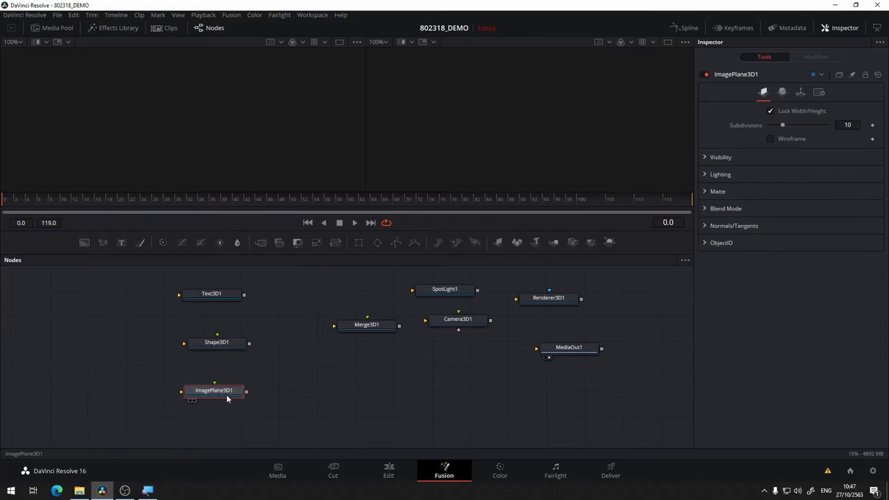
# Arrange the new nodes around MediaOut1 and show the Shape3D1 plane in the left viewer
pyautogui.moveTo(235, 345); pyautogui.dragTo(229, 345)
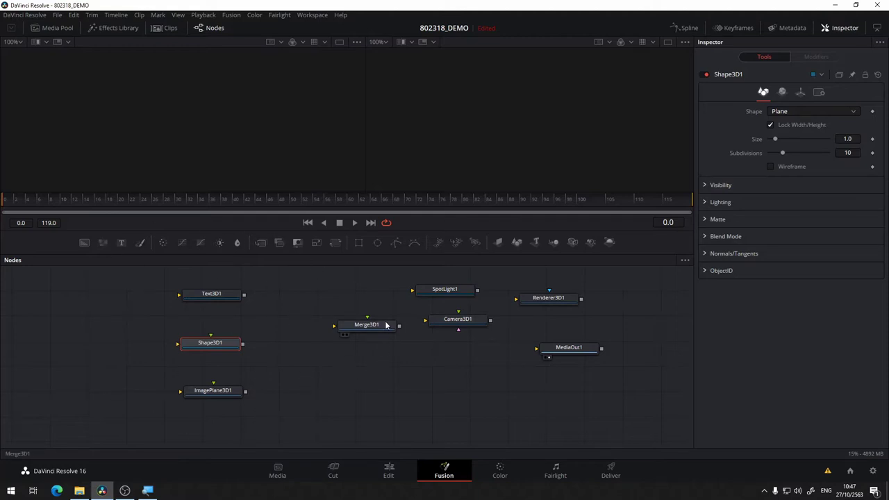
pyautogui.moveTo(389, 326); pyautogui.dragTo(392, 341)
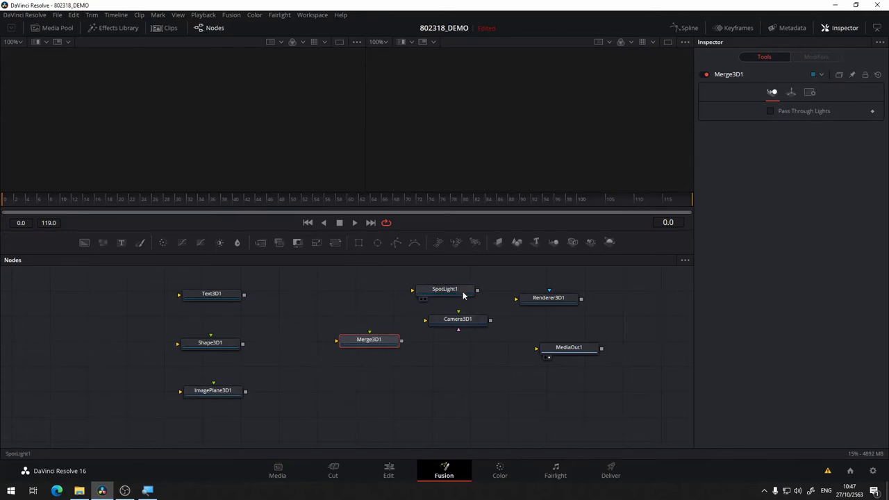
pyautogui.moveTo(463, 291); pyautogui.dragTo(349, 281)
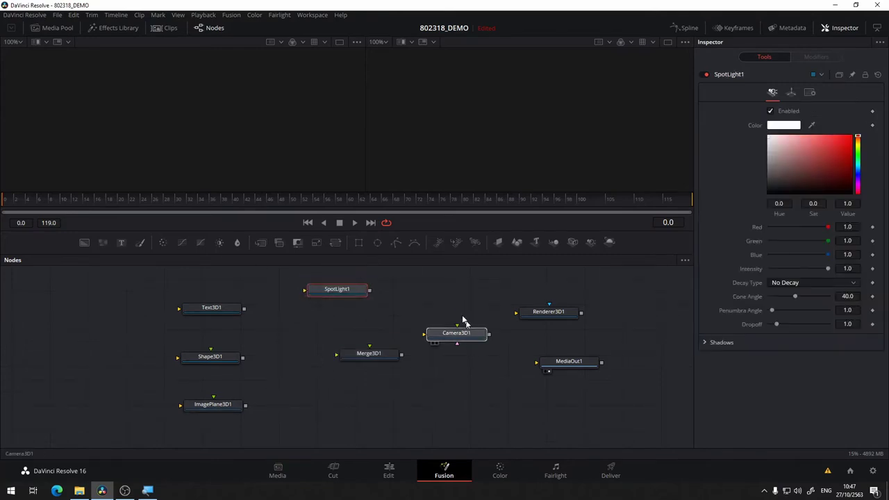
pyautogui.moveTo(464, 334); pyautogui.dragTo(439, 301)
pyautogui.moveTo(549, 313); pyautogui.dragTo(486, 351)
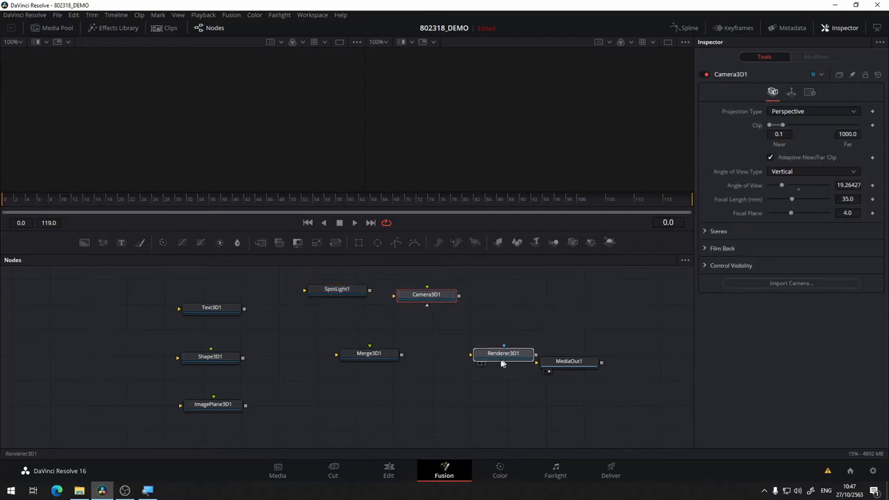
pyautogui.moveTo(589, 365); pyautogui.dragTo(636, 353)
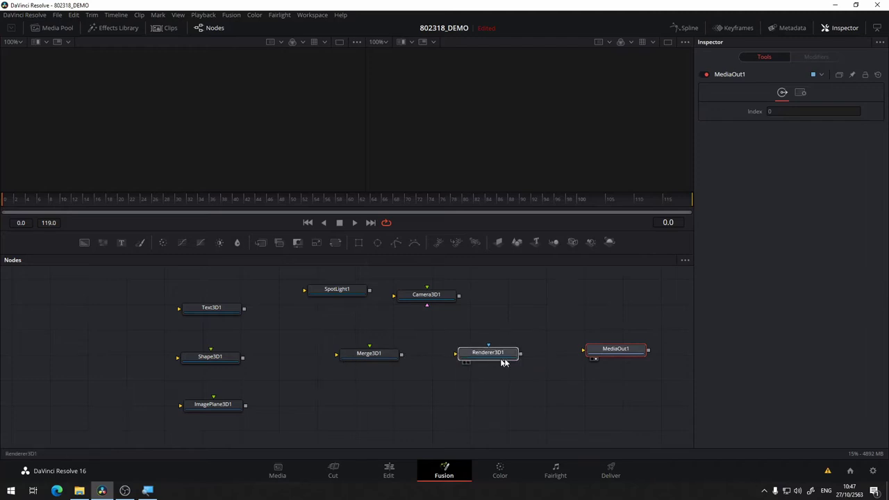
pyautogui.moveTo(489, 357); pyautogui.dragTo(490, 359)
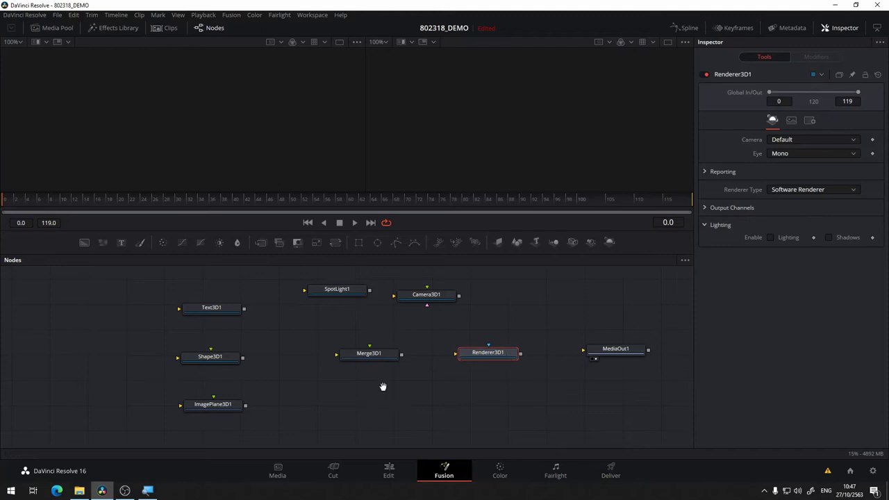
pyautogui.scroll(-2, 431, 348)
pyautogui.scroll(1, 350, 371)
pyautogui.scroll(2, 417, 334)
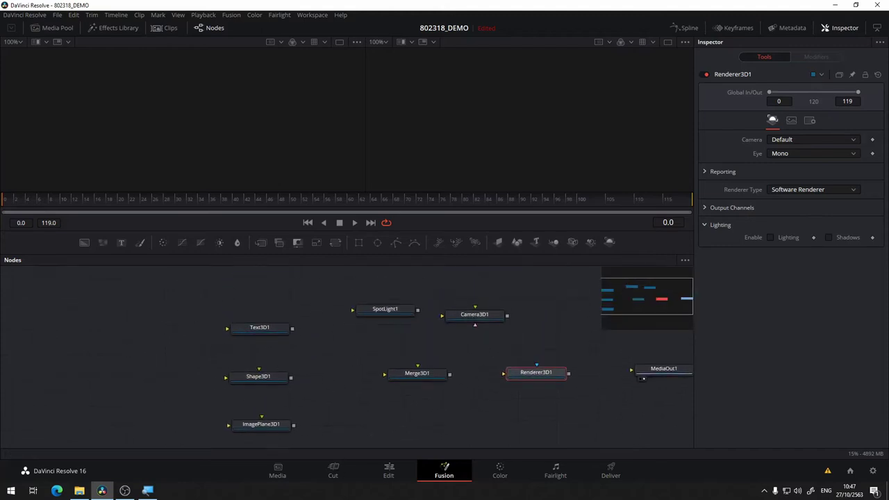
pyautogui.moveTo(355, 367); pyautogui.dragTo(322, 350)
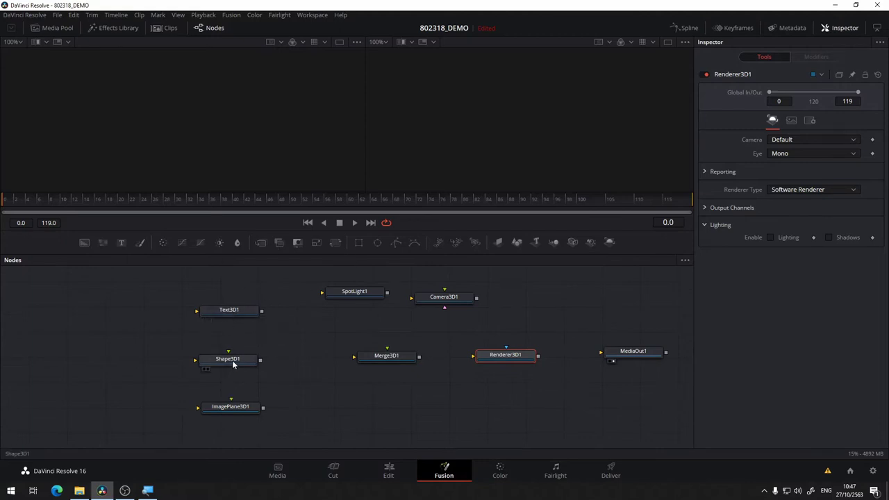
pyautogui.moveTo(235, 362); pyautogui.dragTo(232, 145)
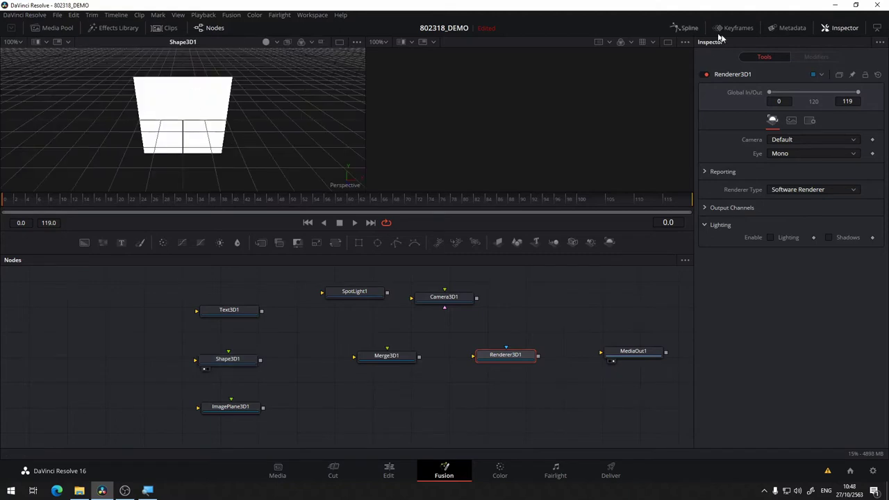
# Switch to a single viewer showing Shape3D1, then orbit and zoom around the plane
pyautogui.click(669, 45)
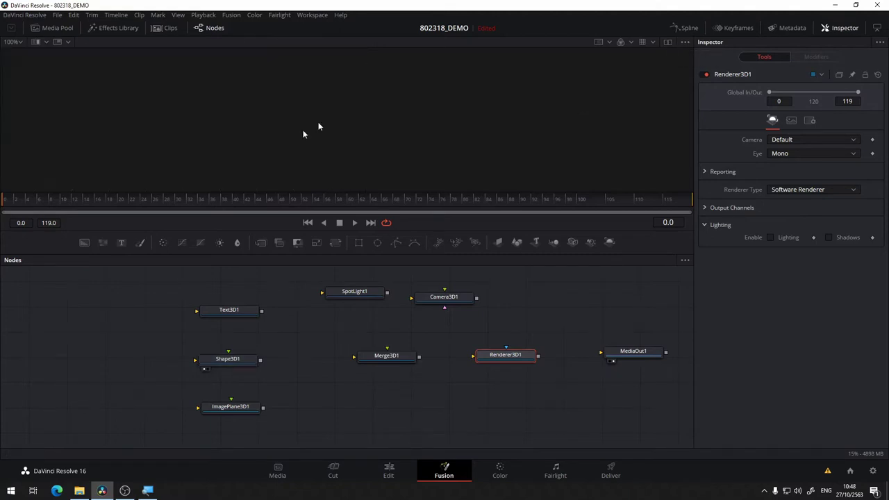
pyautogui.moveTo(236, 360); pyautogui.dragTo(283, 132)
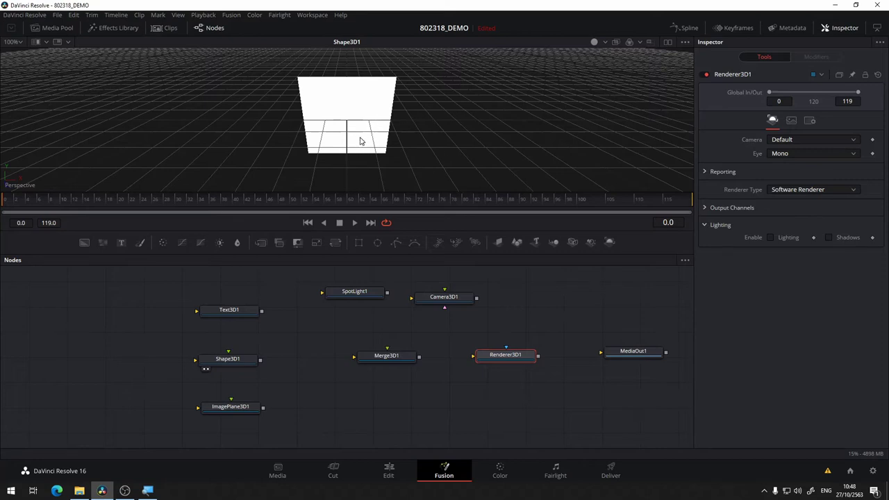
pyautogui.moveTo(345, 143)
pyautogui.mouseDown()
pyautogui.moveTo(363, 143)
pyautogui.moveTo(379, 109)
pyautogui.moveTo(423, 129)
pyautogui.moveTo(312, 109)
pyautogui.moveTo(319, 145)
pyautogui.moveTo(341, 123)
pyautogui.moveTo(393, 114)
pyautogui.moveTo(366, 109)
pyautogui.mouseUp()
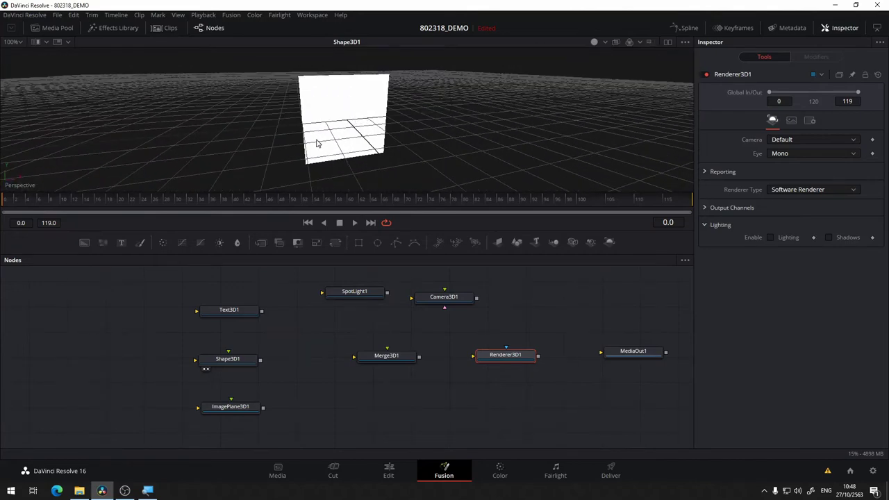
pyautogui.scroll(-3, 316, 143)
pyautogui.scroll(5, 316, 143)
pyautogui.scroll(-3, 316, 143)
pyautogui.scroll(-2, 316, 143)
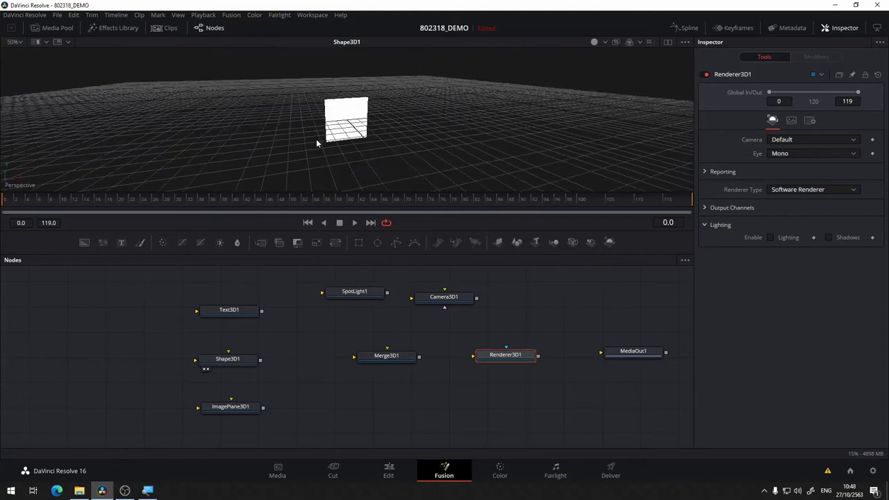
pyautogui.scroll(5, 316, 143)
pyautogui.scroll(-4, 317, 144)
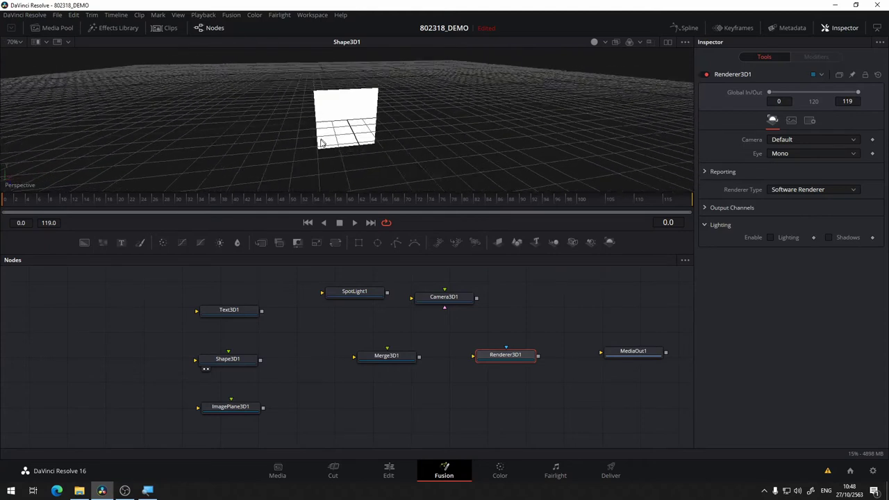
pyautogui.scroll(3, 370, 137)
pyautogui.scroll(-4, 370, 136)
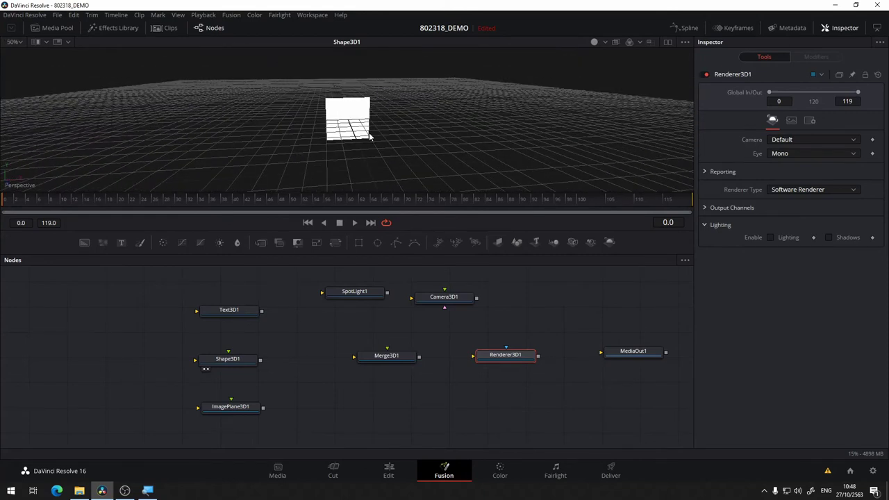
pyautogui.scroll(1, 370, 137)
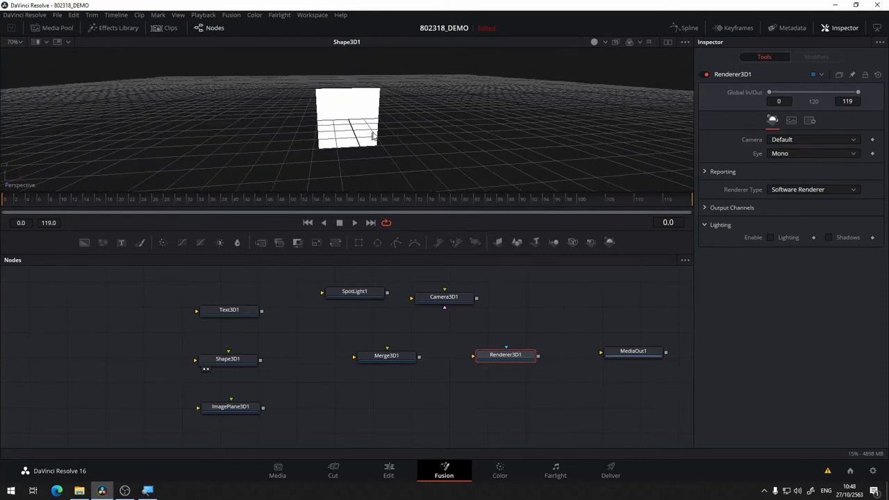
# Orbit the plane to new angles, then view Merge3D1 and Text3D1 in the viewer
pyautogui.rightClick(380, 135)
pyautogui.click(390, 116)
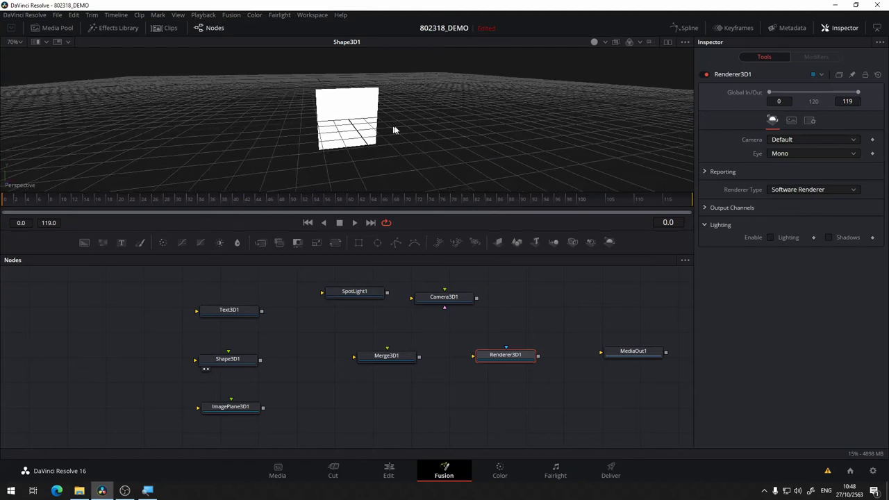
pyautogui.moveTo(380, 123)
pyautogui.mouseDown()
pyautogui.moveTo(272, 125)
pyautogui.moveTo(352, 132)
pyautogui.mouseUp()
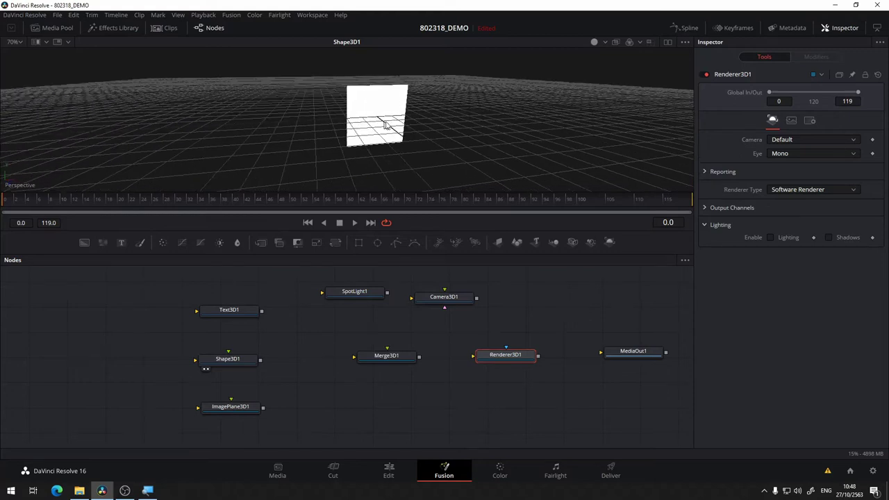
pyautogui.moveTo(340, 132); pyautogui.dragTo(389, 119)
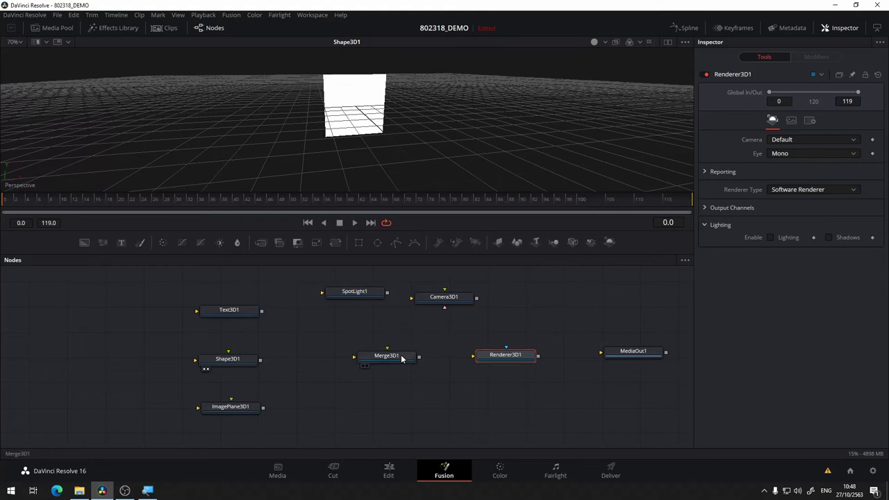
pyautogui.moveTo(401, 355); pyautogui.dragTo(421, 169)
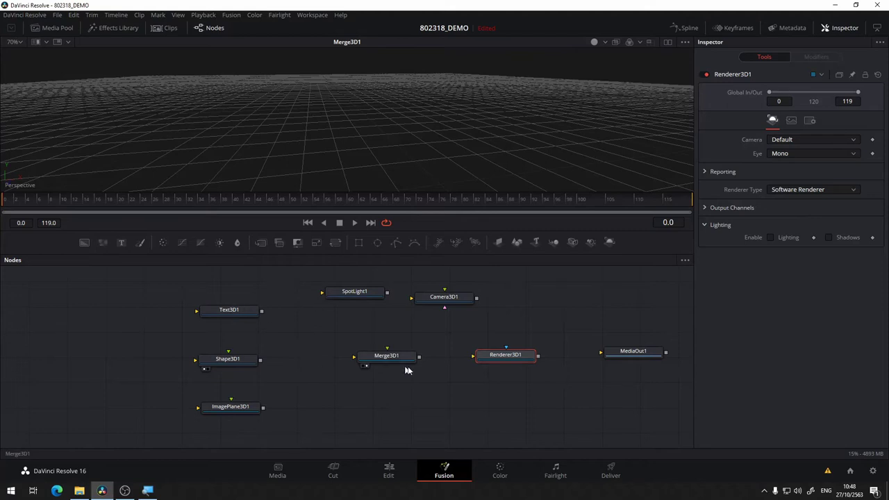
pyautogui.moveTo(239, 316); pyautogui.dragTo(269, 137)
# Connect the Shape3D1, Text3D1 and ImagePlane3D1 outputs into Merge3D1
pyautogui.click(236, 315)
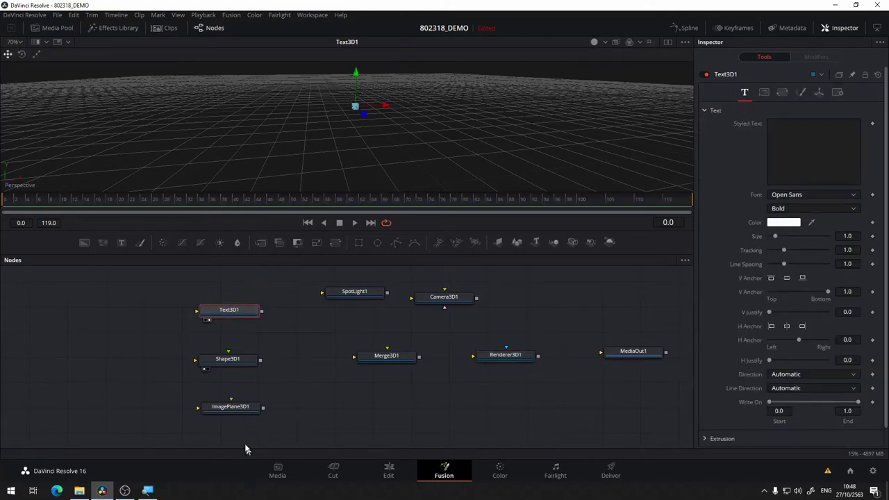
pyautogui.click(208, 416)
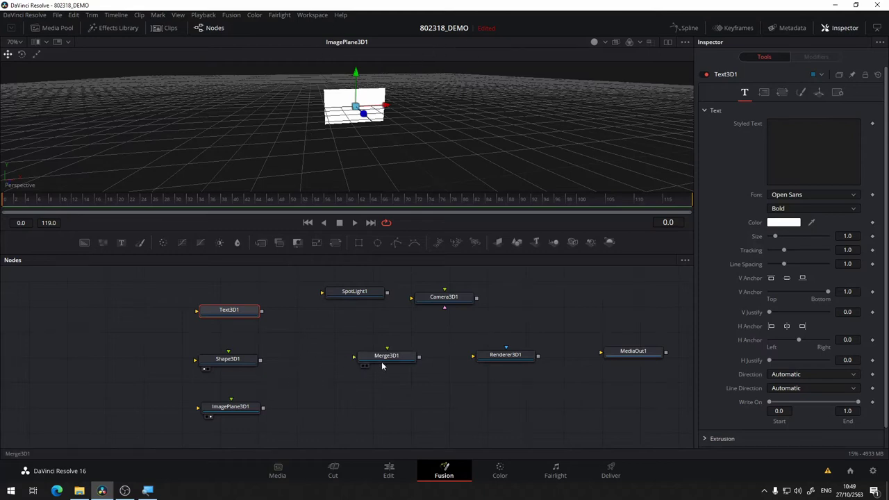
pyautogui.moveTo(381, 358); pyautogui.dragTo(391, 364)
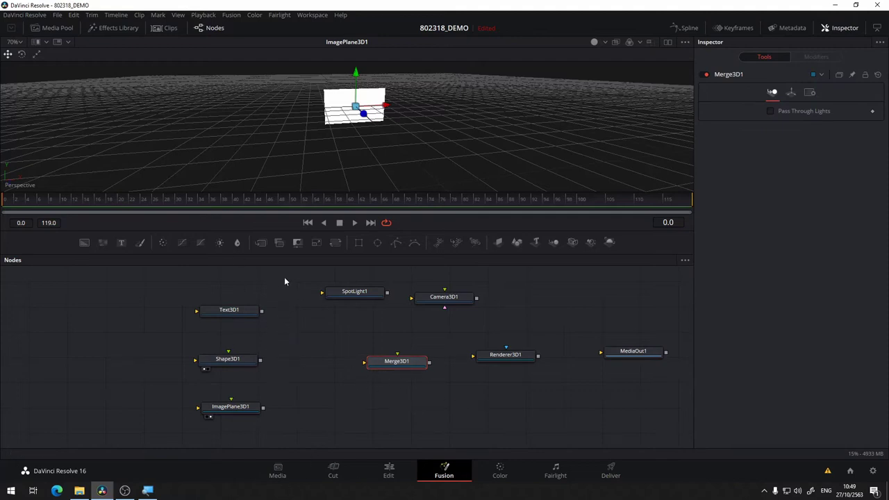
pyautogui.moveTo(285, 282); pyautogui.dragTo(226, 425)
pyautogui.moveTo(260, 345); pyautogui.dragTo(365, 346)
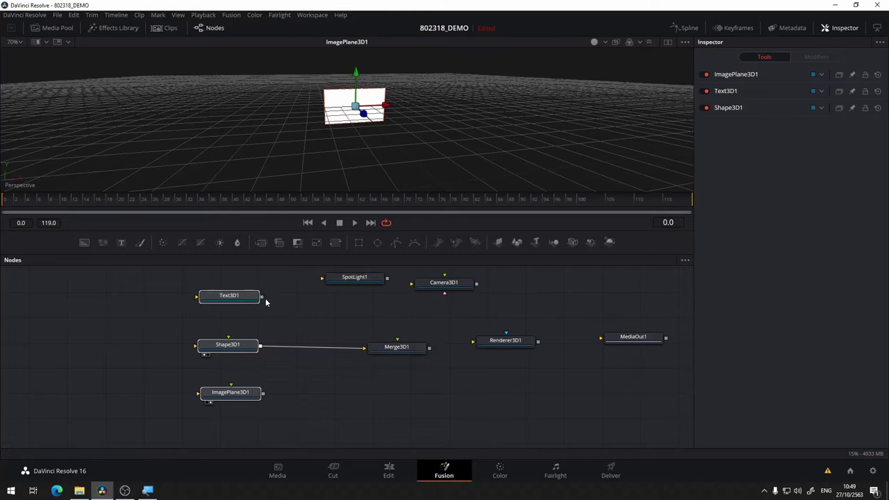
pyautogui.moveTo(262, 297); pyautogui.dragTo(372, 355)
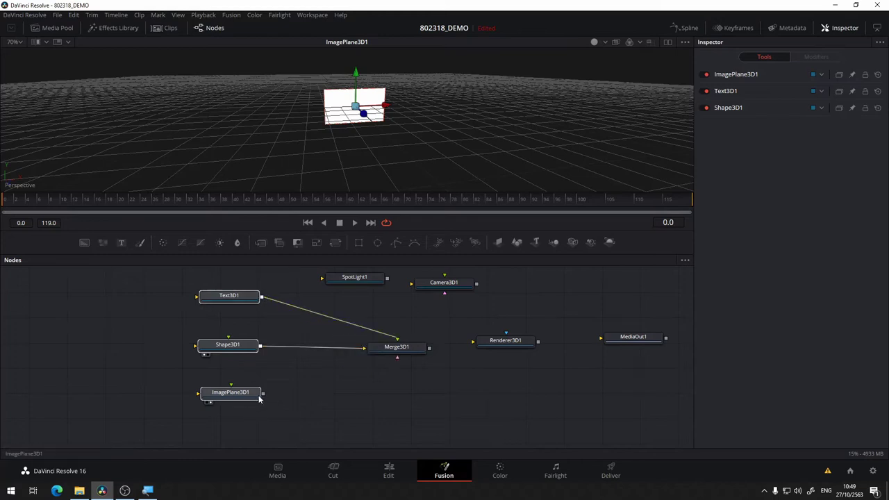
pyautogui.moveTo(263, 393)
pyautogui.mouseDown()
pyautogui.moveTo(394, 355)
pyautogui.moveTo(405, 139)
pyautogui.moveTo(349, 149)
pyautogui.moveTo(339, 161)
pyautogui.mouseUp()
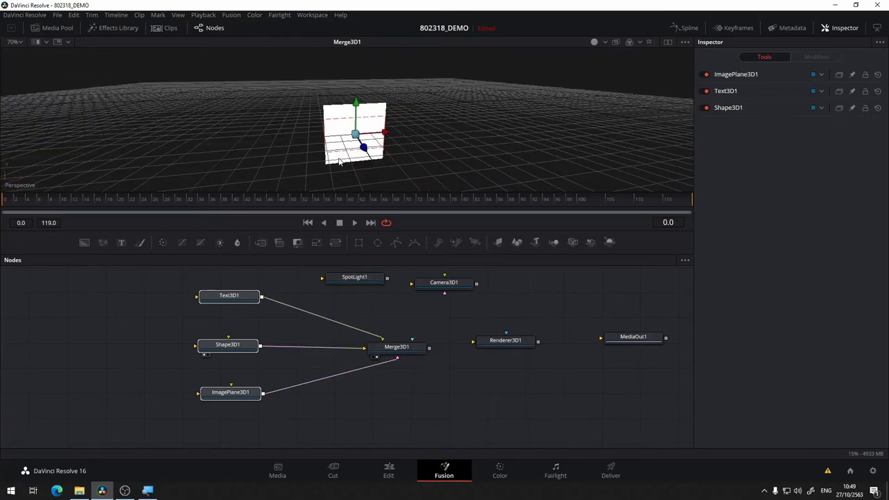
# Zoom the viewer, enlarge it vertically, and orbit the merged 3D scene
pyautogui.scroll(1, 347, 163)
pyautogui.scroll(1, 340, 143)
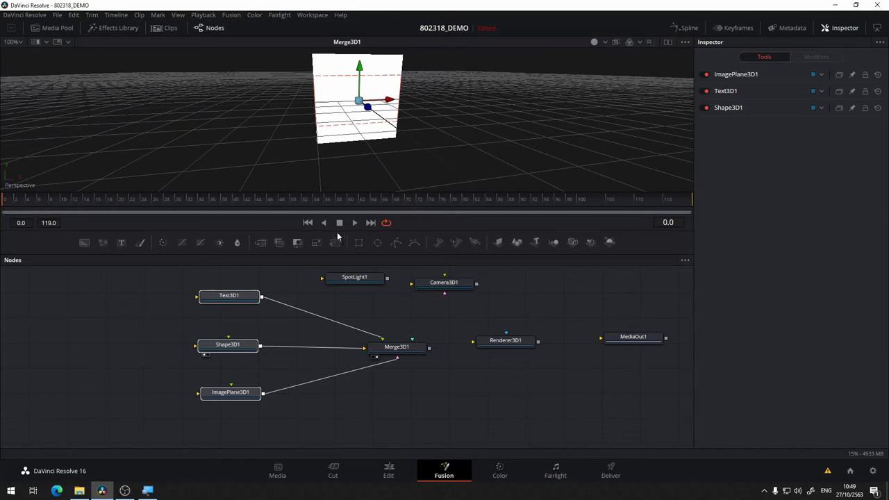
pyautogui.moveTo(350, 231); pyautogui.dragTo(353, 258)
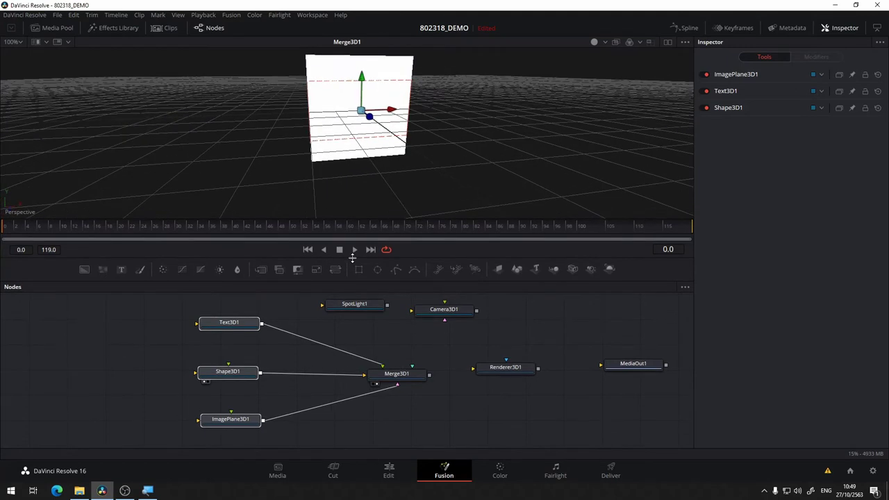
pyautogui.moveTo(353, 166)
pyautogui.mouseDown()
pyautogui.moveTo(365, 178)
pyautogui.moveTo(339, 178)
pyautogui.moveTo(378, 180)
pyautogui.moveTo(417, 201)
pyautogui.mouseUp()
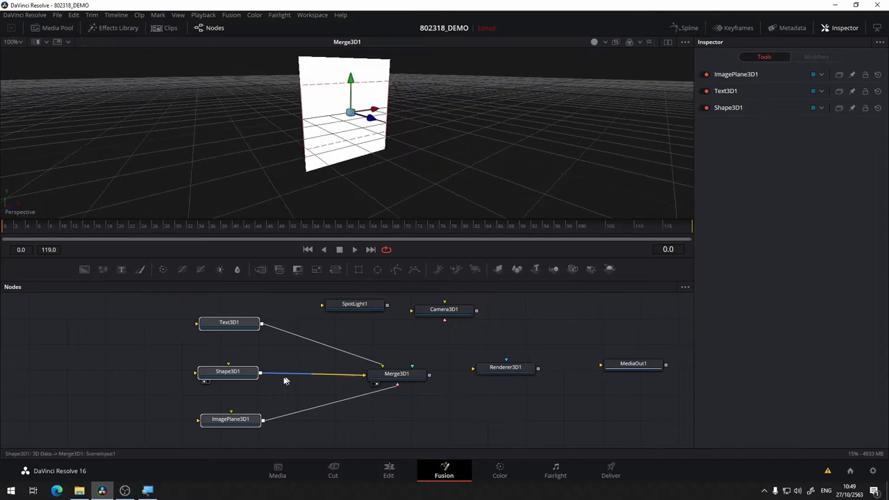
# Compare the three 3D nodes' settings, then view Text3D1 alone and click into its Styled Text box
pyautogui.click(222, 326)
pyautogui.keyDown('ctrl'); pyautogui.click(241, 375); pyautogui.keyUp('ctrl')
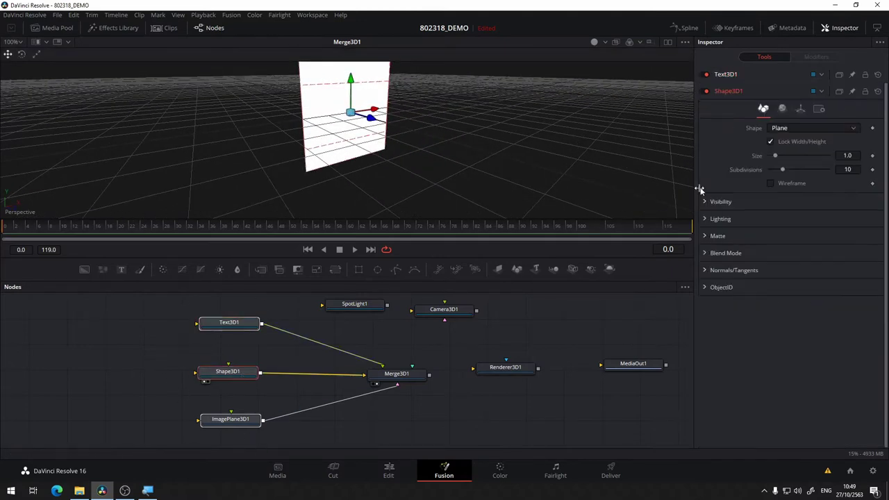
pyautogui.keyDown('ctrl'); pyautogui.click(240, 420); pyautogui.keyUp('ctrl')
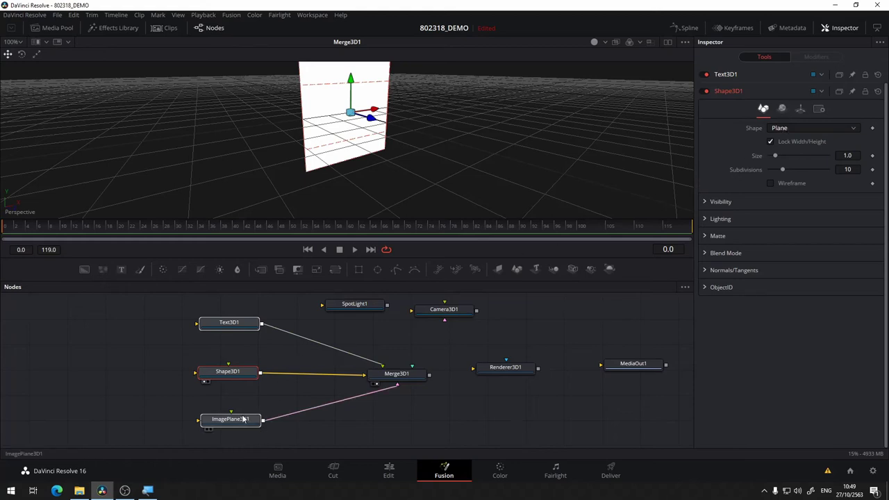
pyautogui.click(243, 324)
pyautogui.click(233, 372)
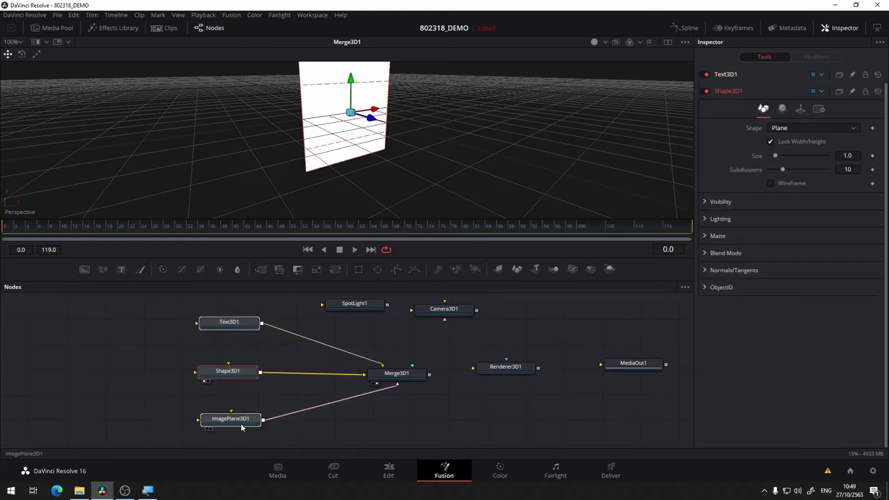
pyautogui.click(233, 420)
pyautogui.click(207, 326)
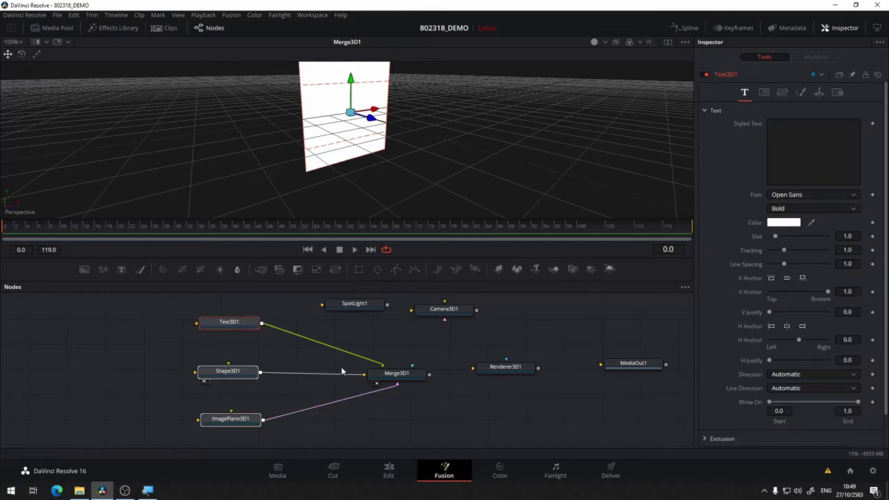
pyautogui.moveTo(251, 323); pyautogui.dragTo(303, 149)
pyautogui.click(798, 132)
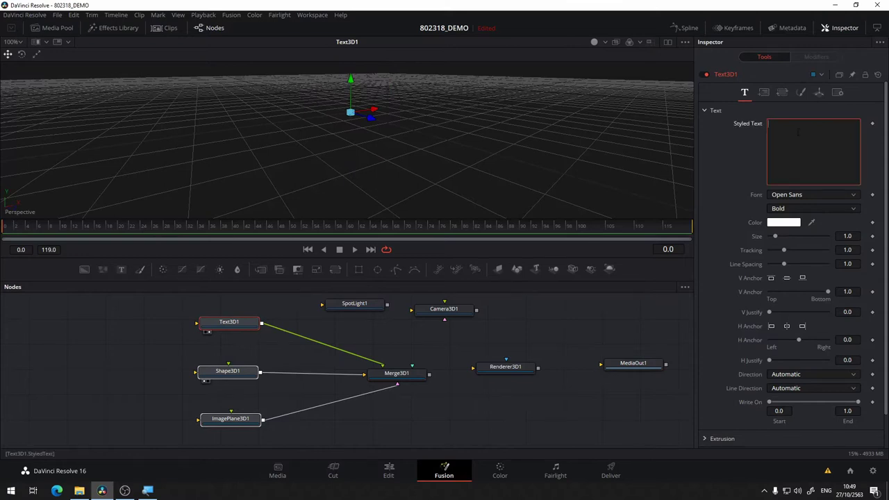
# Enter 'Hello World' as the 3D text, keeping the Open Sans Bold font
pyautogui.write('Heloo')
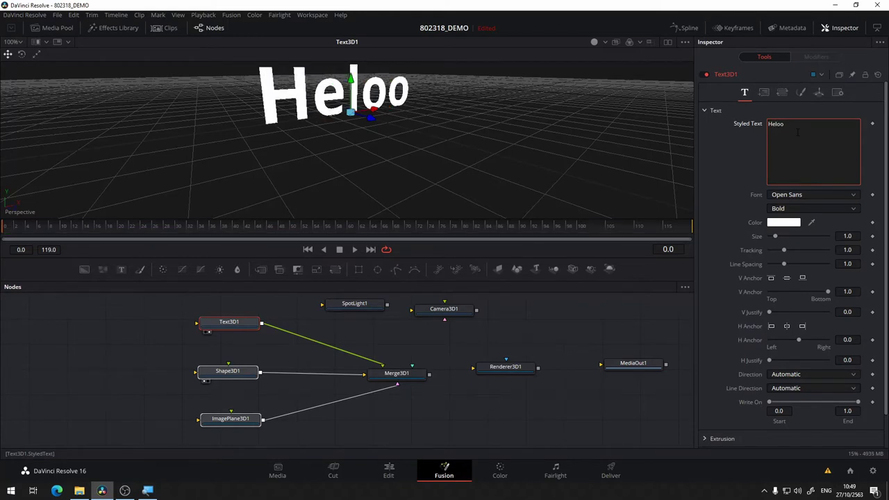
pyautogui.press('BackSpace')
pyautogui.press('BackSpace')
pyautogui.write('lo')
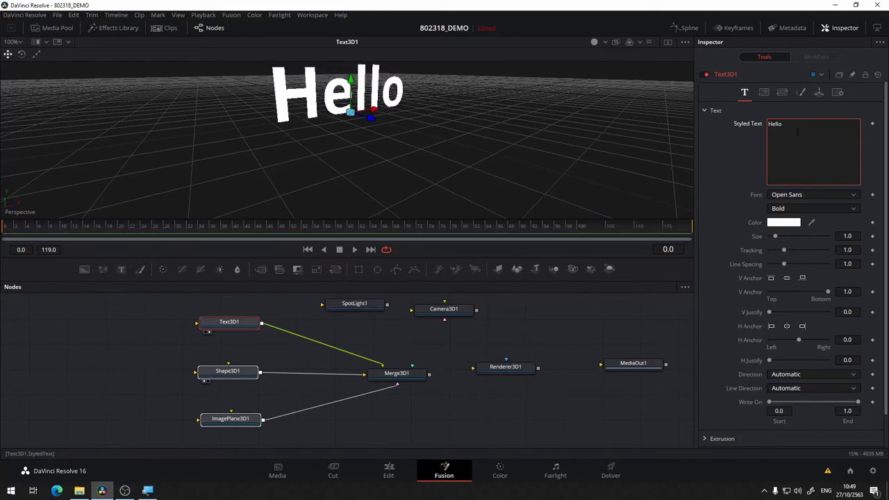
pyautogui.write(' Worl')
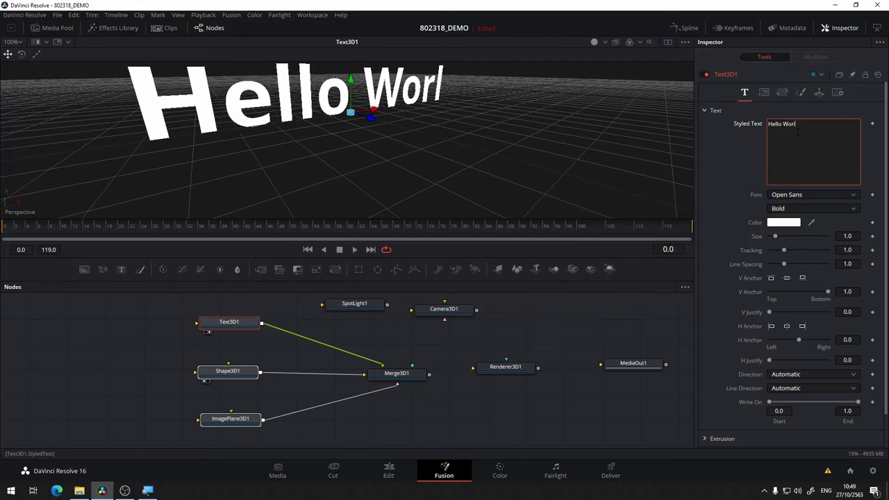
pyautogui.write('d')
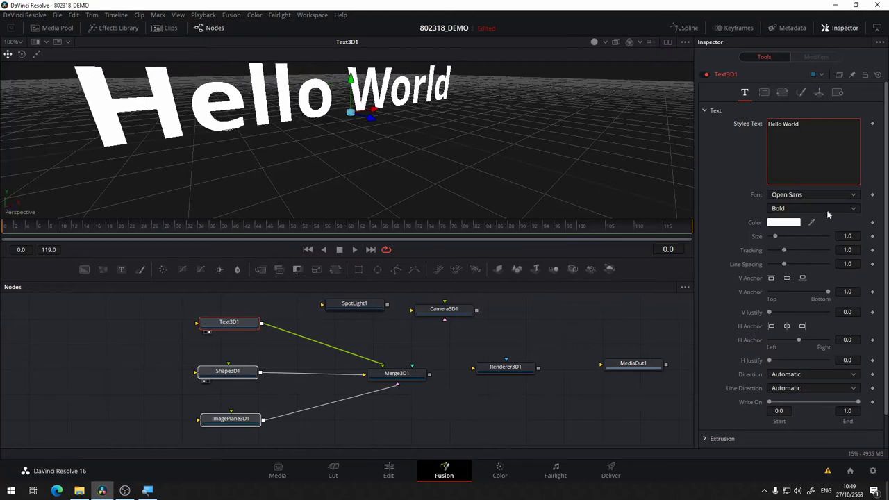
pyautogui.click(834, 200)
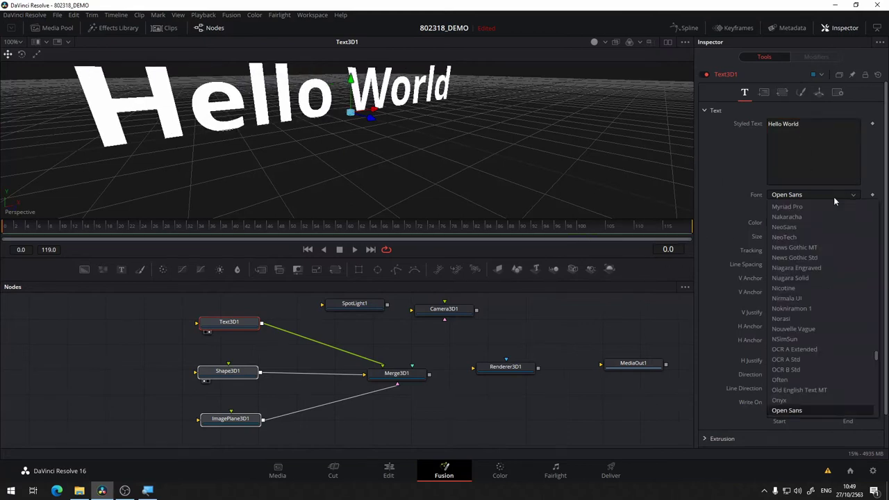
pyautogui.click(833, 198)
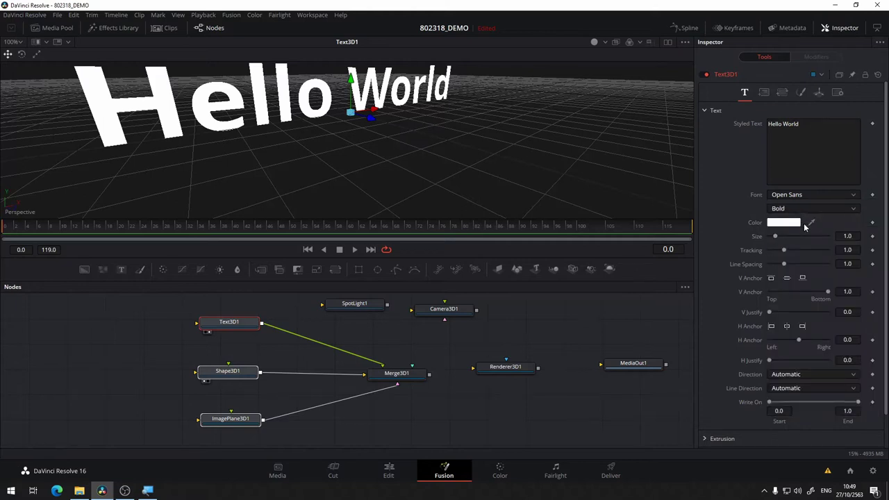
pyautogui.click(796, 223)
# Color the text bright green (#00ff33), set size 0.55, and keep tracking and line spacing at 1.0
pyautogui.moveTo(432, 171); pyautogui.dragTo(420, 146)
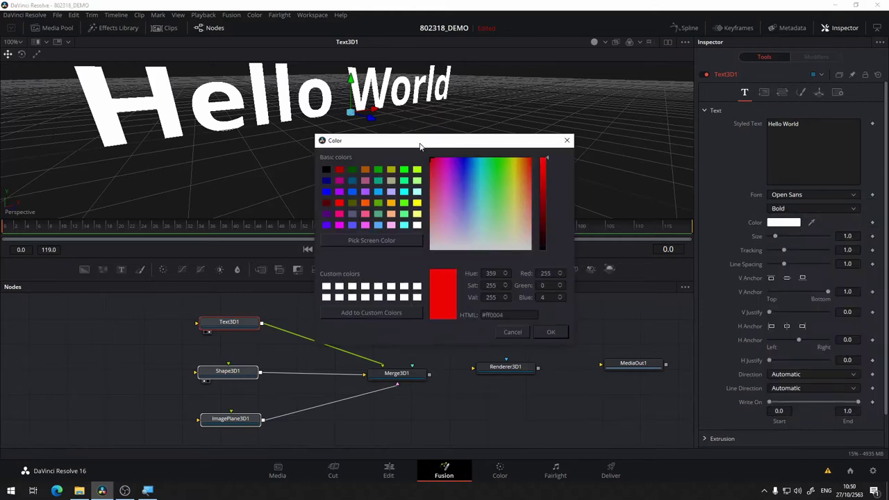
pyautogui.moveTo(487, 171); pyautogui.dragTo(494, 159)
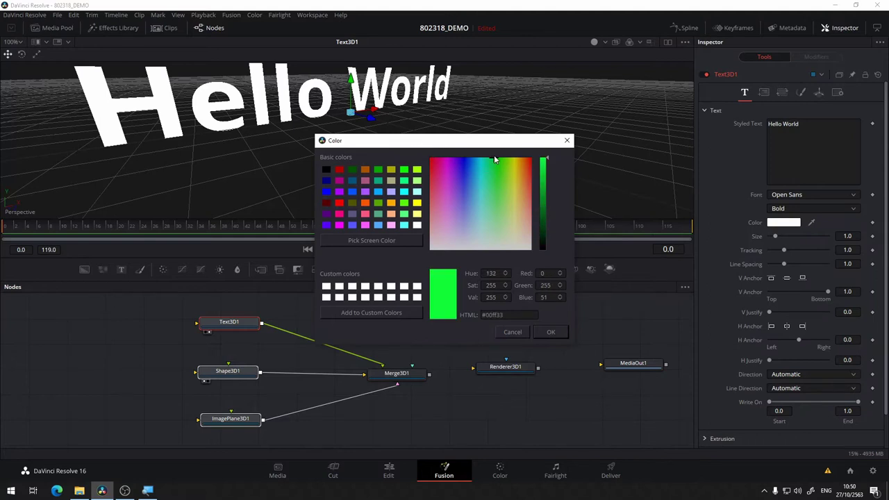
pyautogui.click(541, 333)
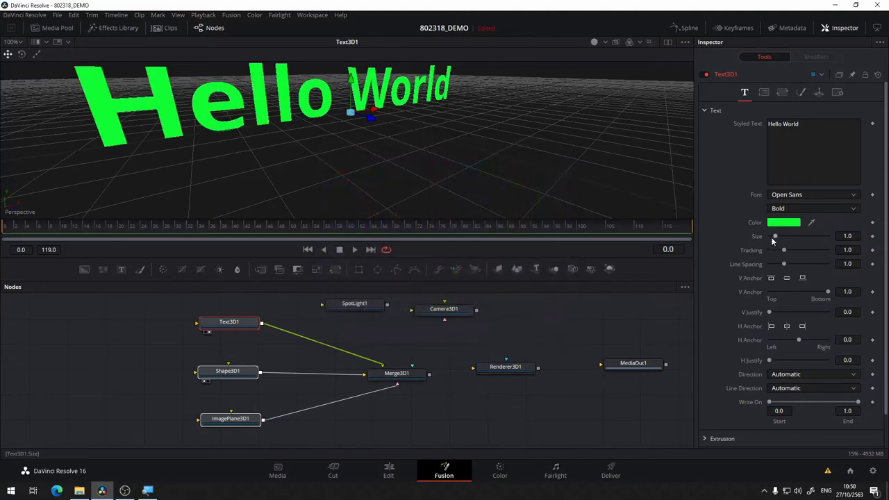
pyautogui.moveTo(774, 237); pyautogui.dragTo(784, 251)
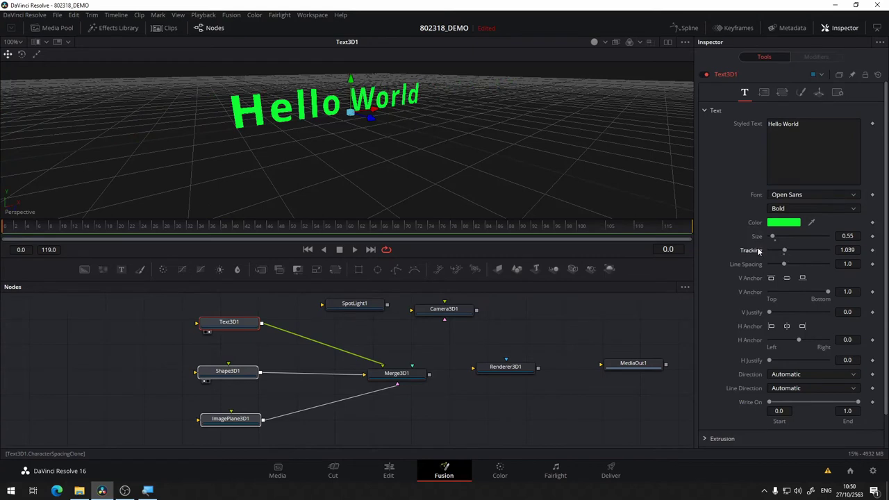
pyautogui.doubleClick(759, 251)
pyautogui.moveTo(783, 264)
pyautogui.mouseDown()
pyautogui.moveTo(794, 265)
pyautogui.moveTo(785, 264)
pyautogui.mouseUp()
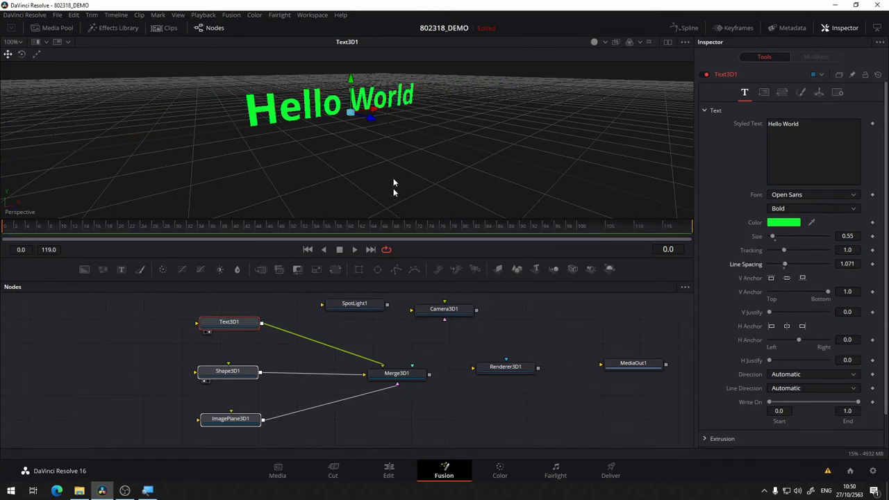
pyautogui.doubleClick(750, 264)
# Show the Layout settings, then the per-character Transform settings for Text3D1
pyautogui.click(764, 92)
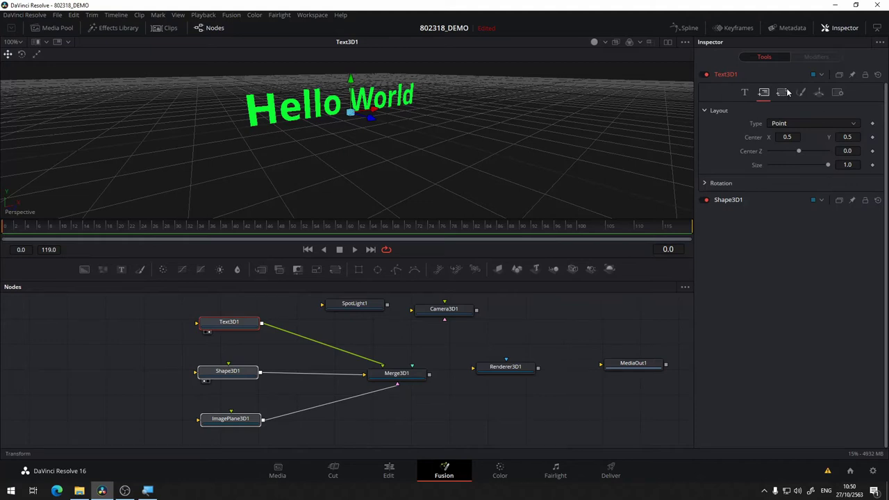
pyautogui.click(743, 92)
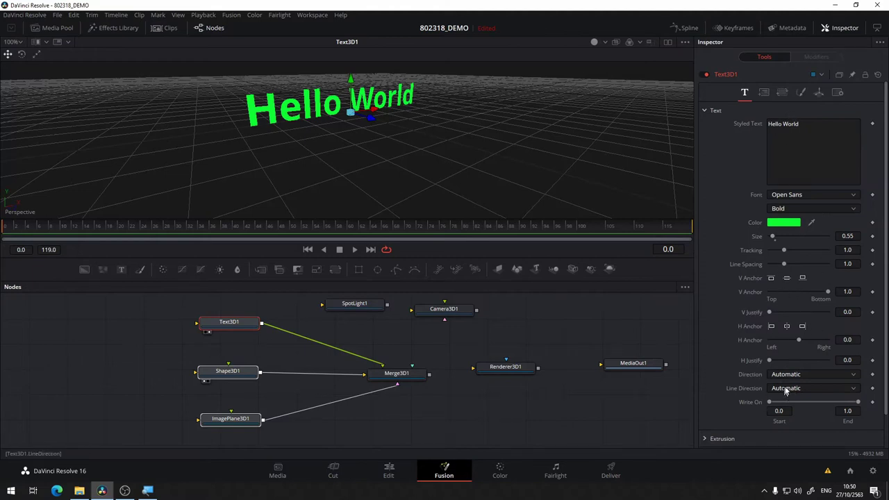
pyautogui.click(764, 92)
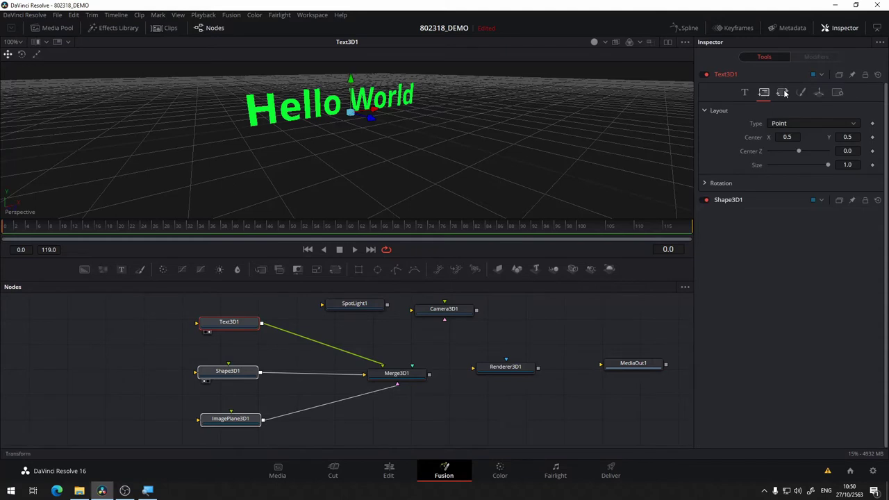
pyautogui.click(782, 93)
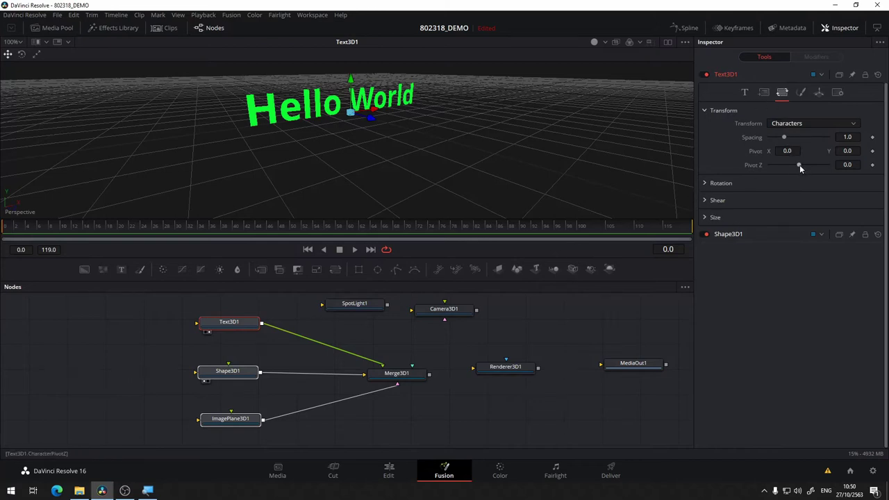
# Try the Pivot Z, Spacing and Rotation X controls, returning pivot and X rotation to 0
pyautogui.click(708, 182)
pyautogui.click(704, 182)
pyautogui.moveTo(801, 165); pyautogui.dragTo(798, 166)
pyautogui.hotkey('ctrl', 'z')
pyautogui.moveTo(780, 136); pyautogui.dragTo(782, 140)
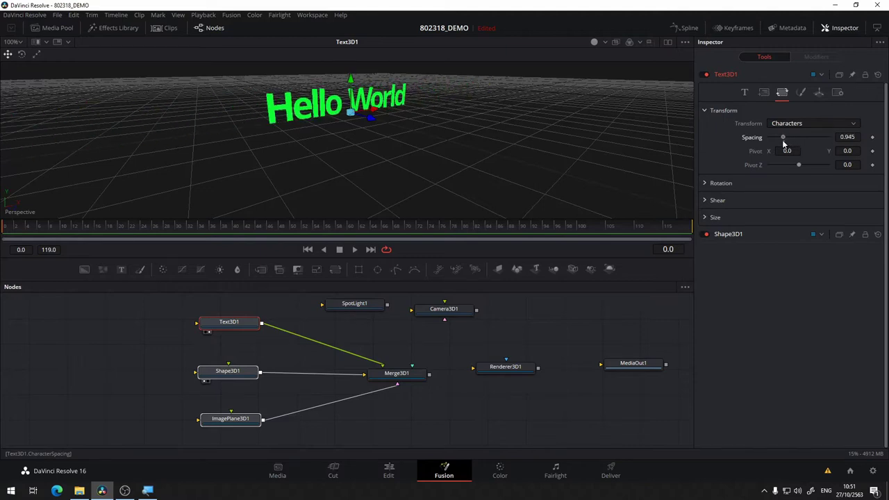
pyautogui.click(716, 184)
pyautogui.moveTo(785, 209); pyautogui.dragTo(789, 206)
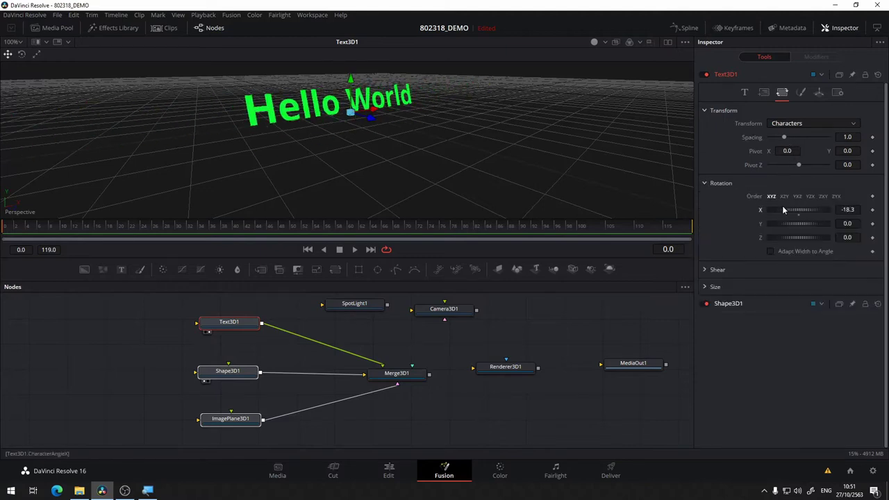
pyautogui.doubleClick(789, 208)
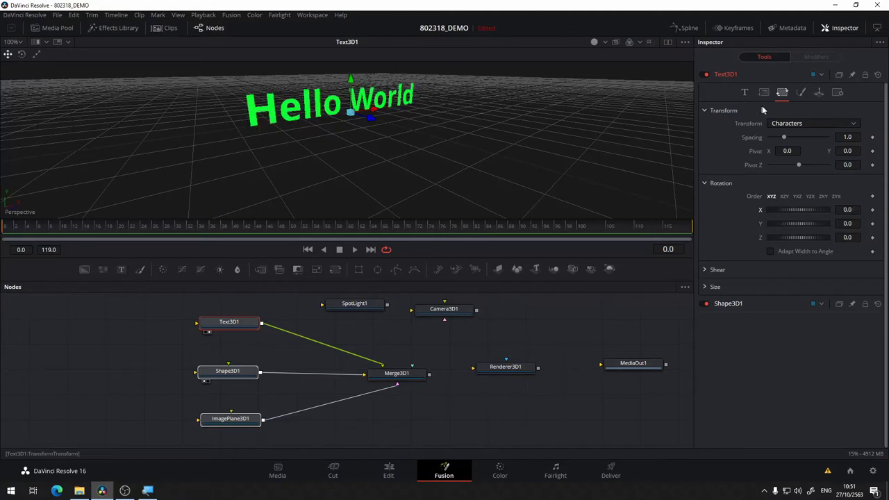
# Move the text with the Translation sliders, then reset X, Y and Z back to 0
pyautogui.click(819, 93)
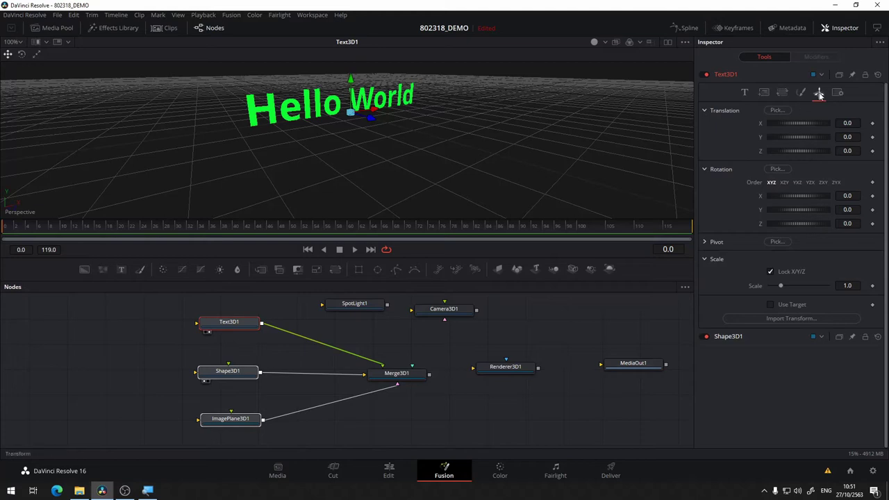
pyautogui.moveTo(792, 122)
pyautogui.mouseDown()
pyautogui.moveTo(782, 123)
pyautogui.moveTo(807, 141)
pyautogui.moveTo(770, 139)
pyautogui.moveTo(814, 151)
pyautogui.moveTo(766, 150)
pyautogui.moveTo(788, 148)
pyautogui.mouseUp()
pyautogui.doubleClick(782, 123)
pyautogui.doubleClick(789, 139)
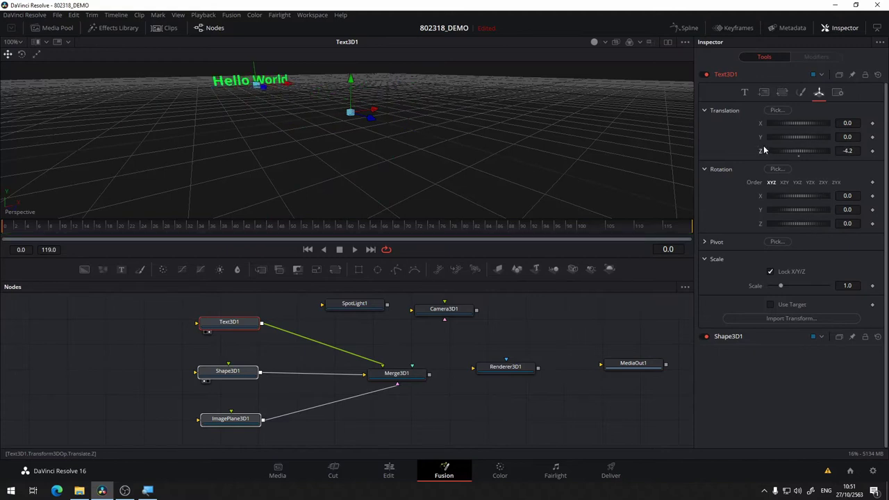
pyautogui.doubleClick(788, 149)
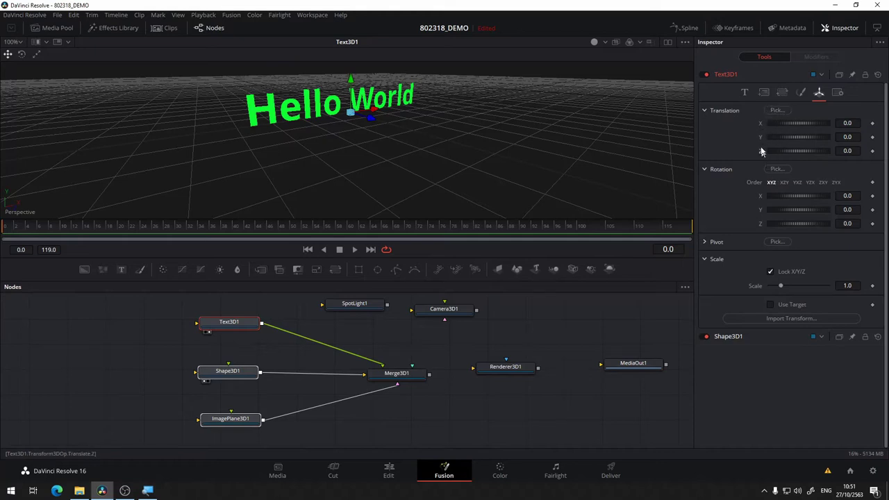
# Try shifting the text in depth and flipping its rotation, then undo so it faces forward
pyautogui.moveTo(781, 125); pyautogui.dragTo(785, 134)
pyautogui.moveTo(781, 150)
pyautogui.mouseDown()
pyautogui.moveTo(789, 153)
pyautogui.moveTo(780, 151)
pyautogui.mouseUp()
pyautogui.moveTo(780, 195)
pyautogui.mouseDown()
pyautogui.moveTo(802, 197)
pyautogui.moveTo(785, 195)
pyautogui.moveTo(806, 223)
pyautogui.mouseUp()
pyautogui.hotkey('ctrl', 'z')
# Test Scale with Lock XYZ off and X stretched to 2.284, then undo and relock
pyautogui.moveTo(781, 287); pyautogui.dragTo(787, 290)
pyautogui.click(771, 272)
pyautogui.moveTo(781, 285); pyautogui.dragTo(798, 289)
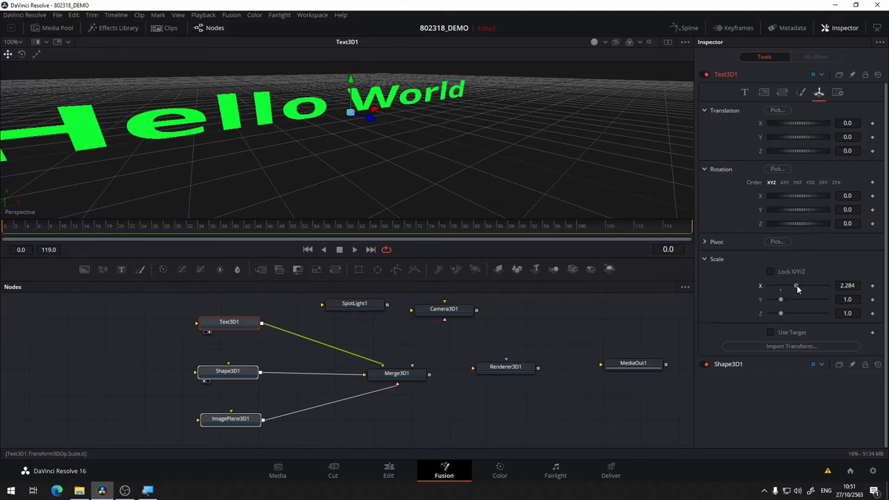
pyautogui.hotkey('ctrl', 'z')
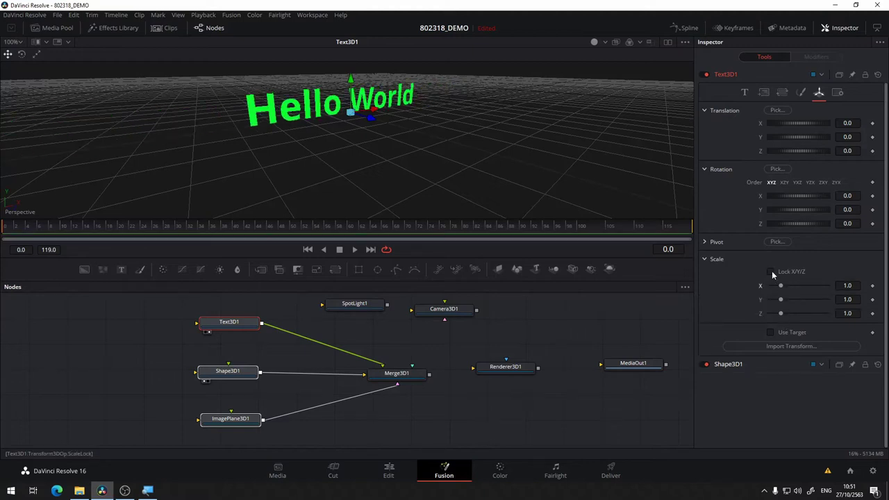
pyautogui.click(771, 273)
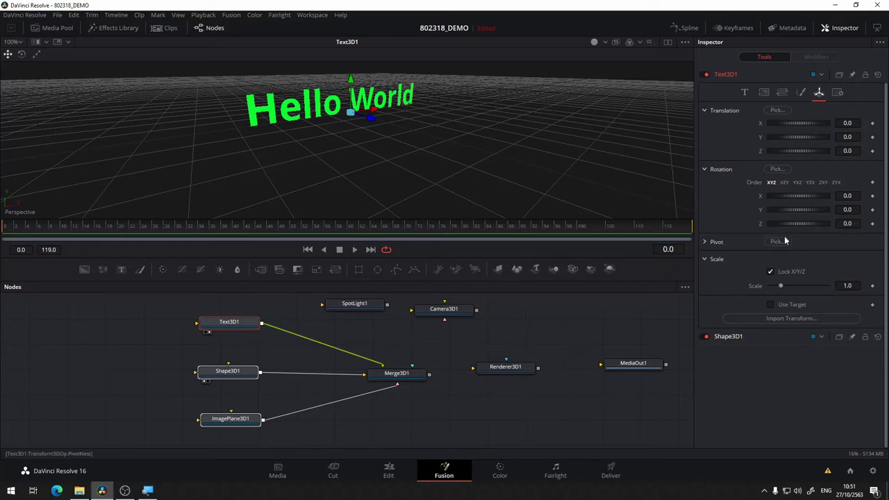
# Slide the text left in the viewer, then undo it back to centre
pyautogui.moveTo(371, 111); pyautogui.dragTo(321, 128)
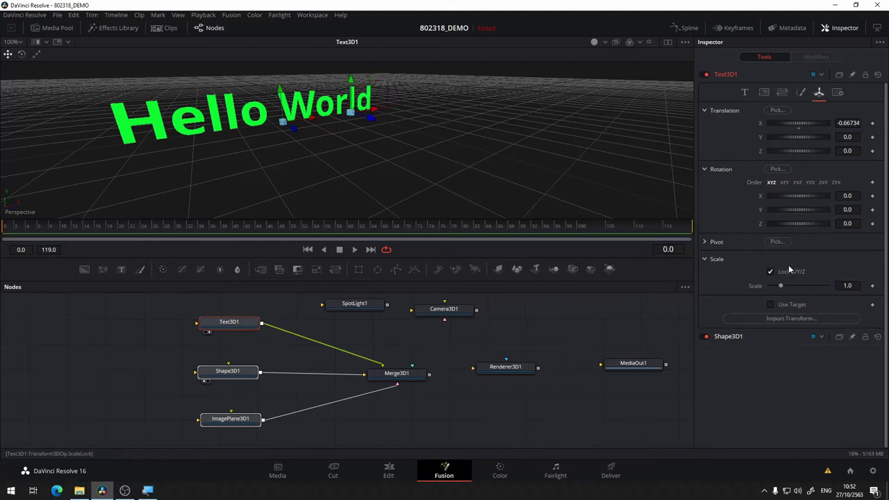
pyautogui.hotkey('ctrl', 'z')
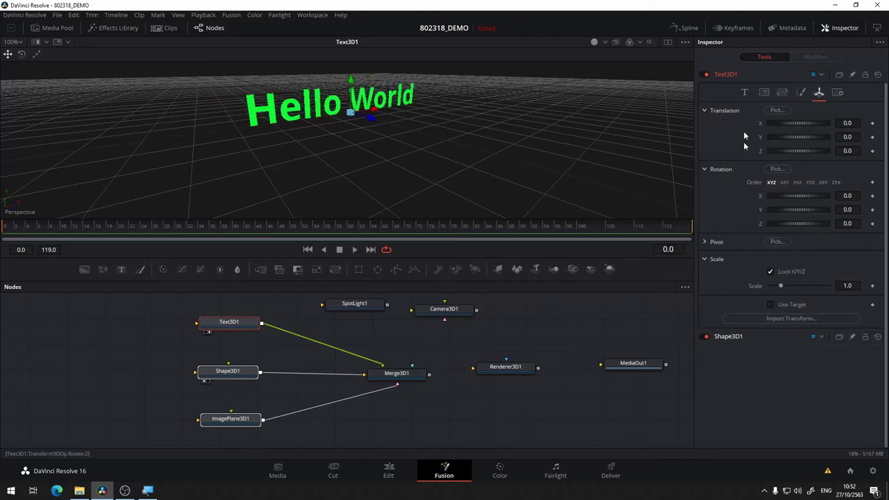
pyautogui.click(837, 93)
# Review the text's Shading tab material options
pyautogui.click(800, 93)
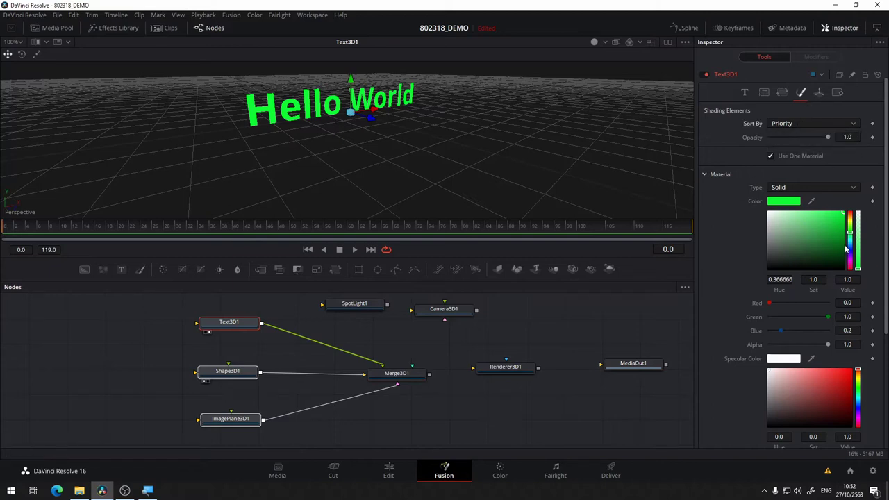
pyautogui.scroll(-3, 831, 209)
pyautogui.scroll(3, 831, 209)
pyautogui.scroll(-3, 856, 255)
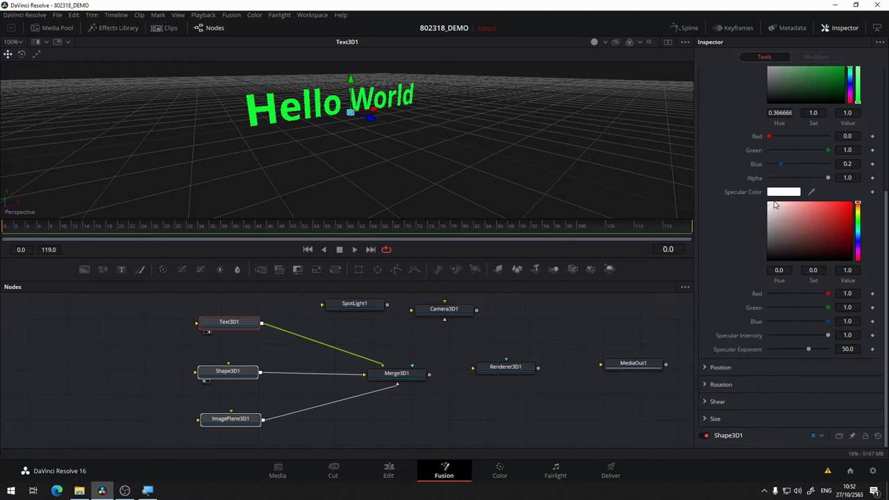
pyautogui.scroll(1, 778, 207)
pyautogui.scroll(3, 785, 169)
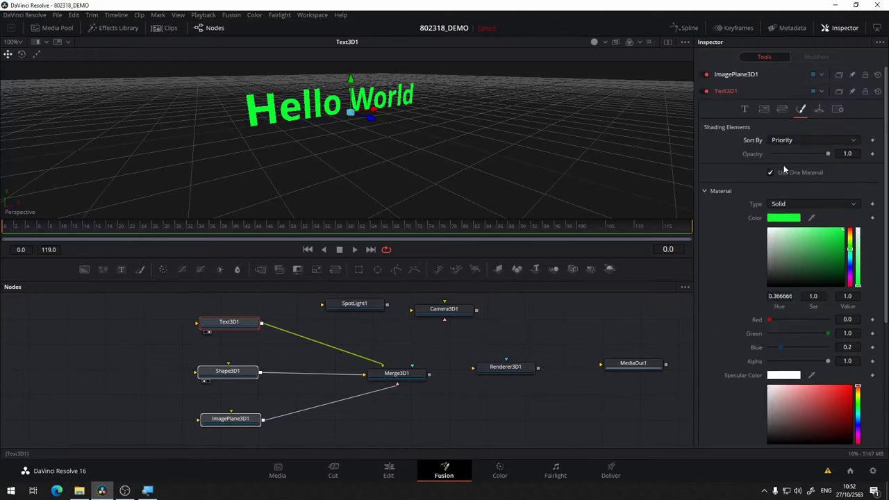
# Return to the Text tab and preview Write On, leaving it at 0.0 to 1.0
pyautogui.click(748, 109)
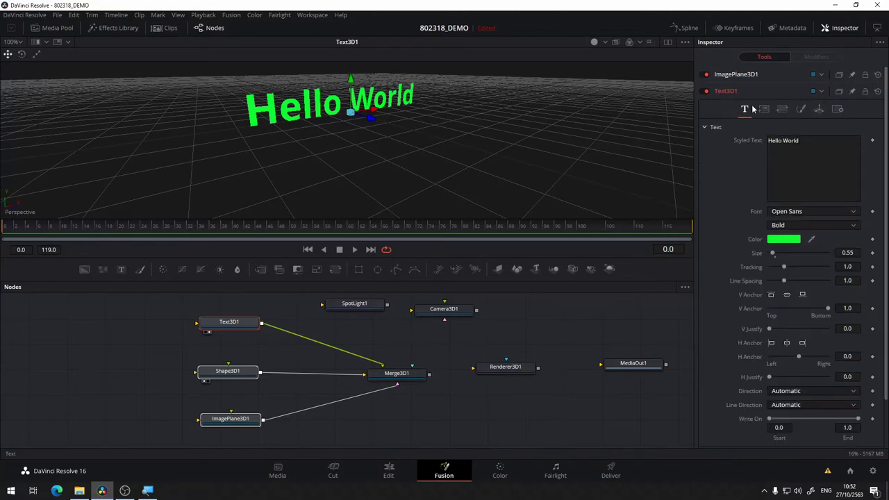
pyautogui.scroll(-2, 767, 257)
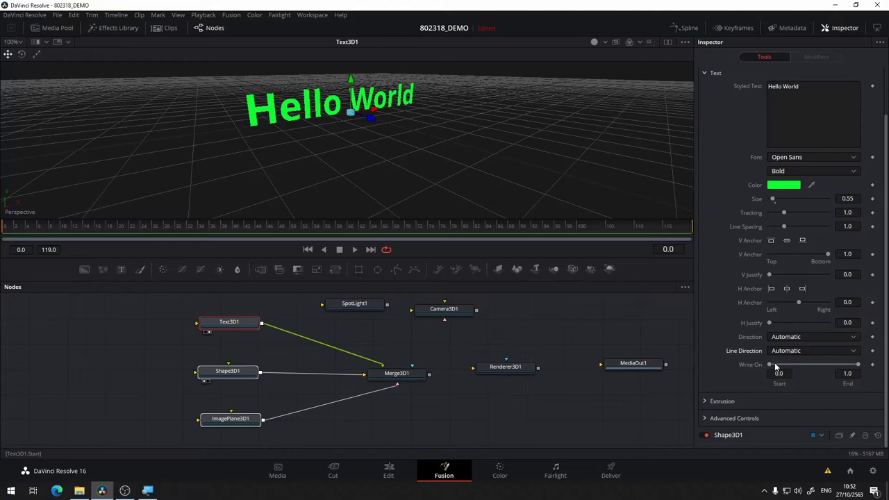
pyautogui.moveTo(776, 367)
pyautogui.mouseDown()
pyautogui.moveTo(747, 367)
pyautogui.moveTo(808, 354)
pyautogui.moveTo(714, 400)
pyautogui.mouseUp()
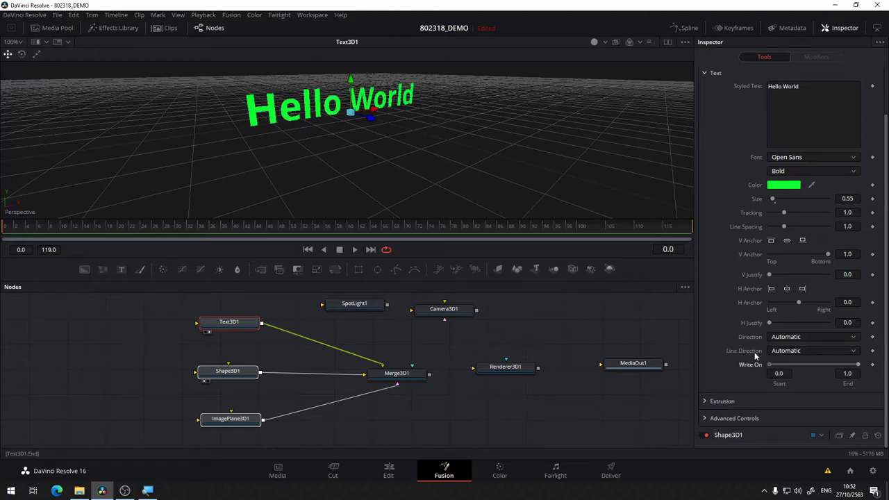
# Expand Extrusion and set Hello World's Extrusion Depth to 0.2
pyautogui.click(704, 402)
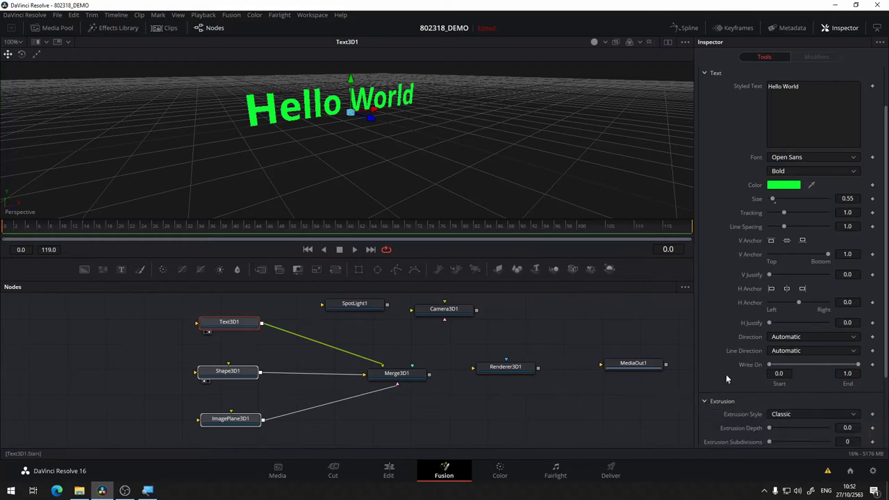
pyautogui.scroll(-3, 730, 373)
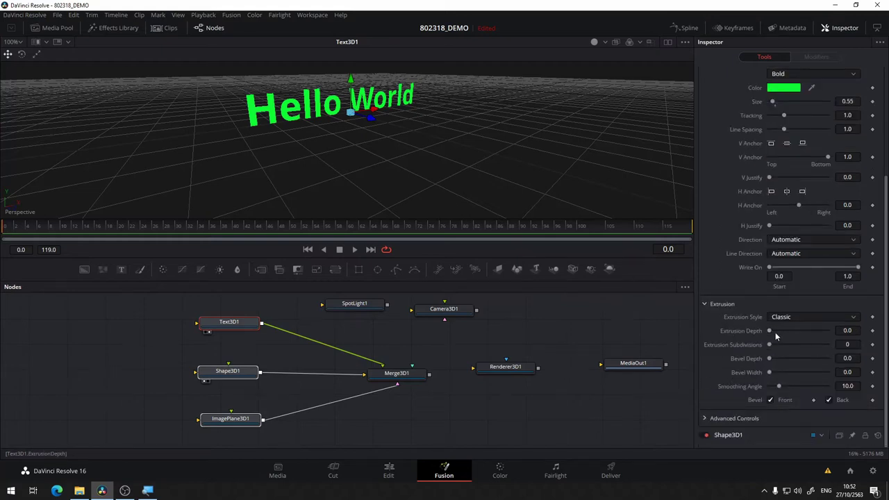
pyautogui.moveTo(771, 331); pyautogui.dragTo(840, 332)
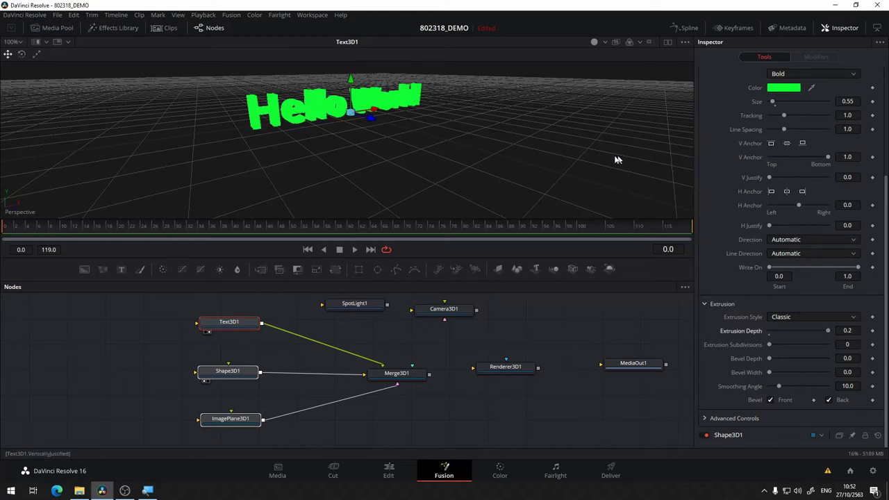
pyautogui.scroll(5, 343, 126)
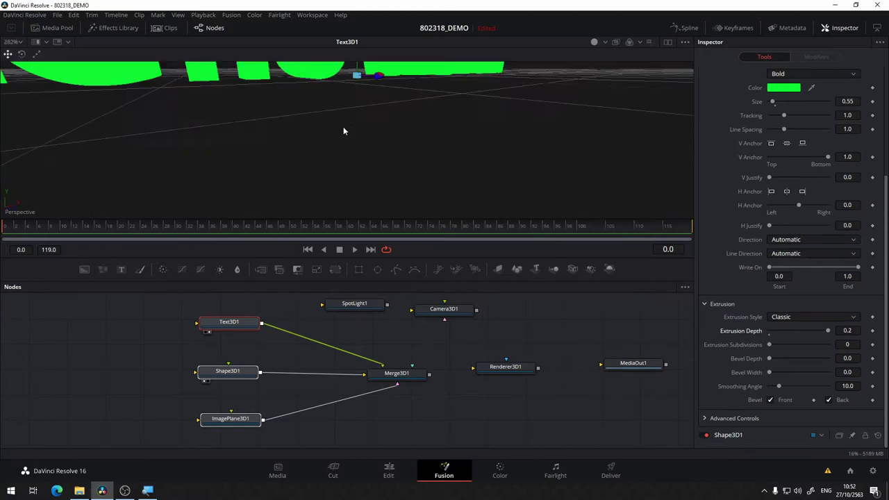
pyautogui.scroll(-3, 349, 145)
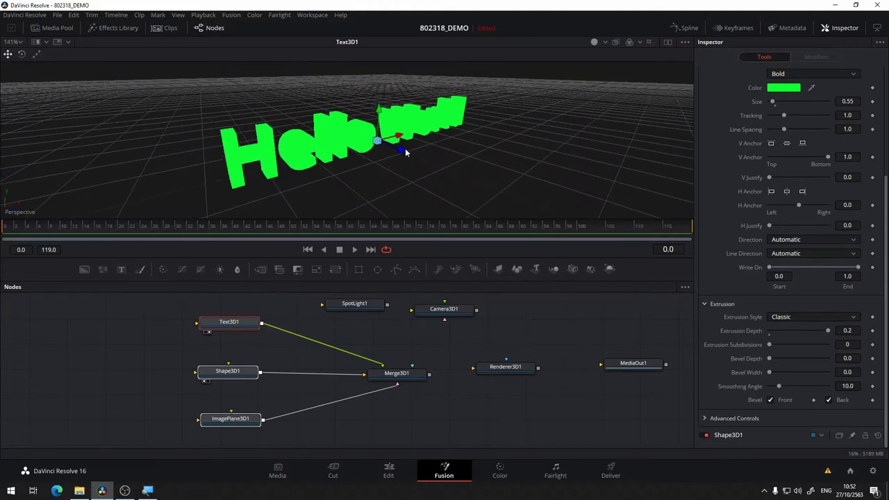
# Enable 3D Options > Lighting from the viewer's right-click menu
pyautogui.rightClick(494, 117)
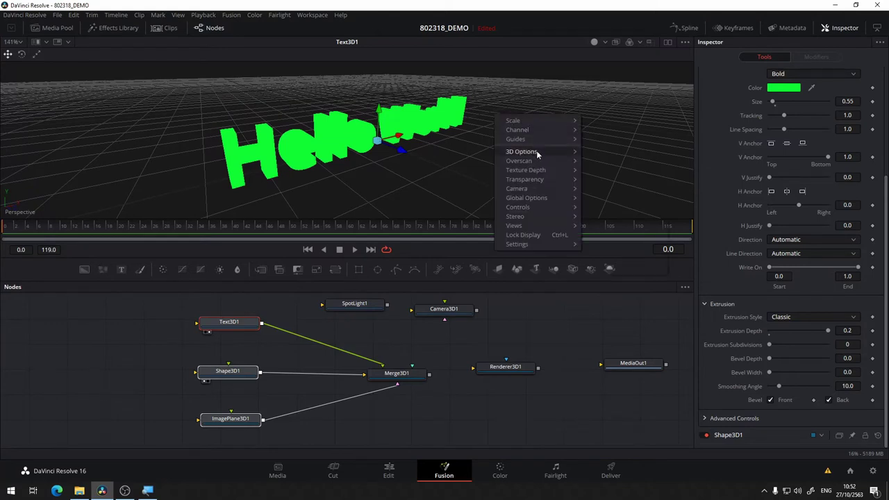
pyautogui.moveTo(537, 153)
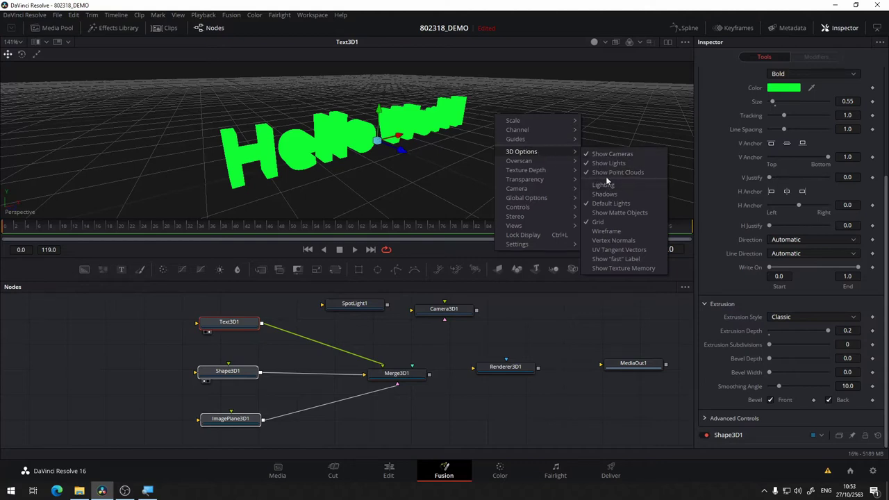
pyautogui.click(609, 186)
pyautogui.rightClick(532, 136)
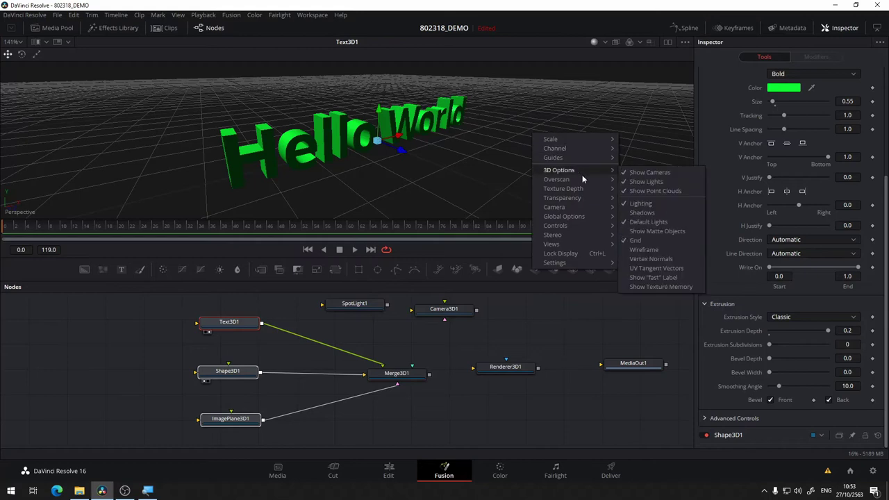
pyautogui.click(685, 220)
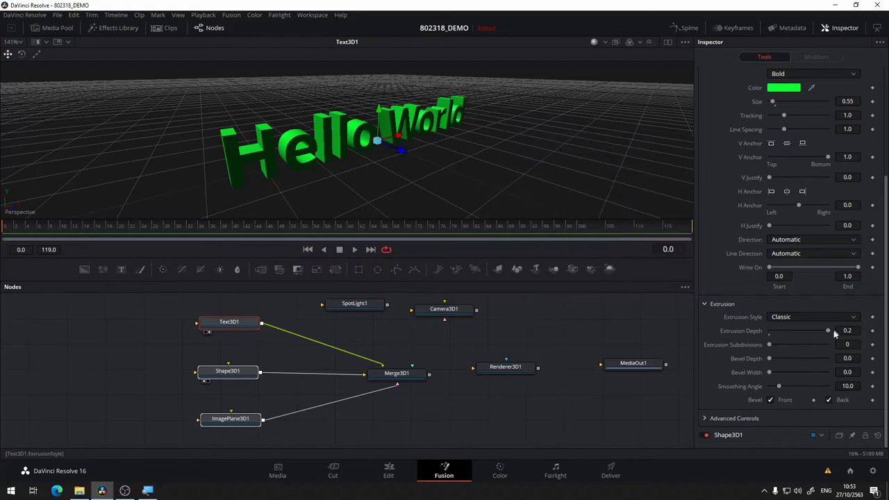
# Set Extrusion Depth to 0.1071, Bevel Depth to 0.0173 and Bevel Width to 0.0063
pyautogui.moveTo(827, 330)
pyautogui.mouseDown()
pyautogui.moveTo(790, 331)
pyautogui.moveTo(800, 330)
pyautogui.mouseUp()
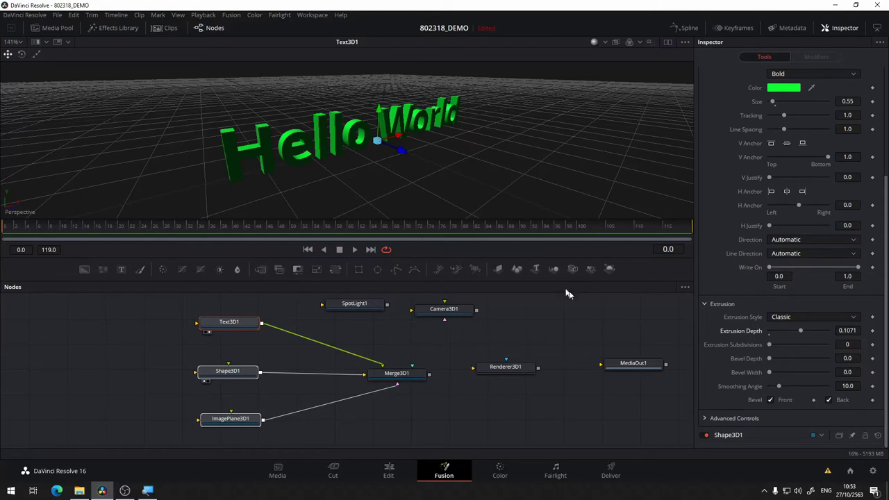
pyautogui.moveTo(769, 358)
pyautogui.mouseDown()
pyautogui.moveTo(805, 359)
pyautogui.moveTo(755, 360)
pyautogui.mouseUp()
pyautogui.scroll(3, 312, 134)
pyautogui.scroll(3, 312, 134)
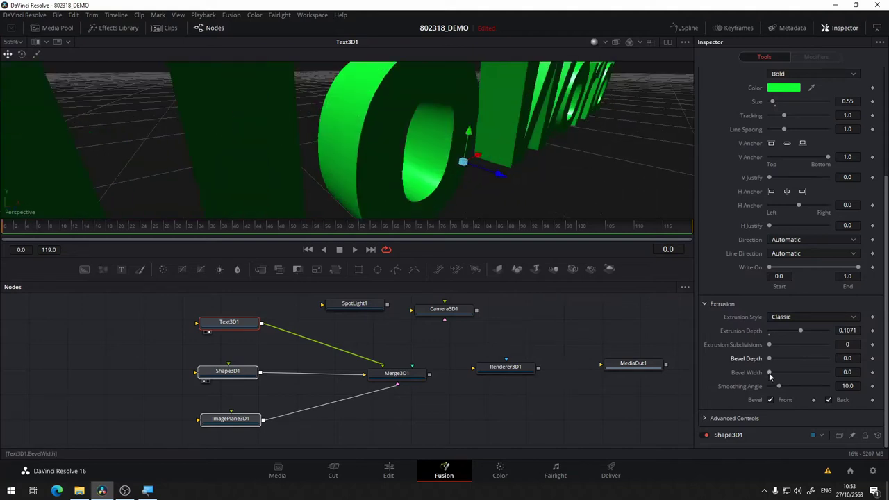
pyautogui.moveTo(770, 372)
pyautogui.mouseDown()
pyautogui.moveTo(785, 372)
pyautogui.moveTo(773, 359)
pyautogui.mouseUp()
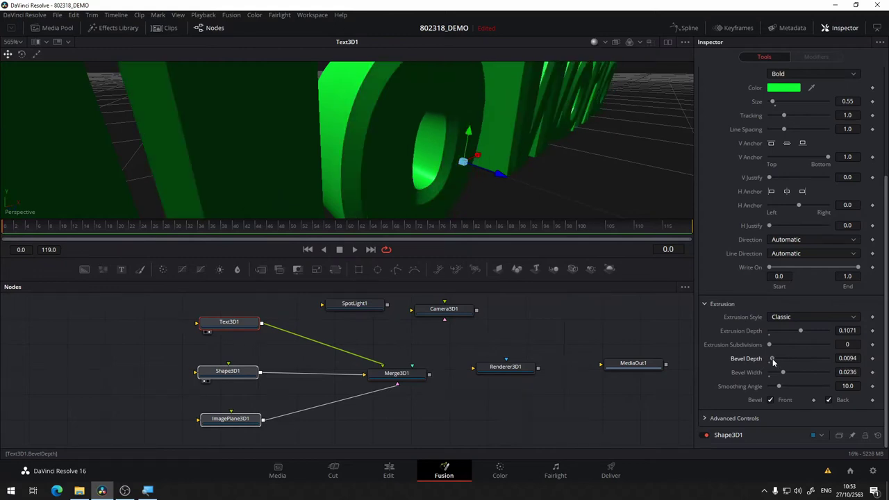
pyautogui.scroll(-3, 508, 124)
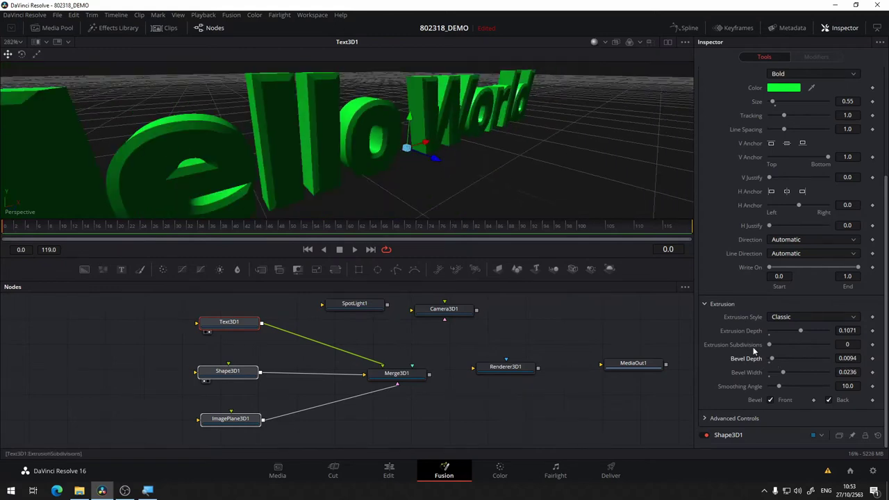
pyautogui.moveTo(778, 387)
pyautogui.mouseDown()
pyautogui.moveTo(767, 394)
pyautogui.moveTo(782, 396)
pyautogui.moveTo(770, 375)
pyautogui.moveTo(775, 360)
pyautogui.mouseUp()
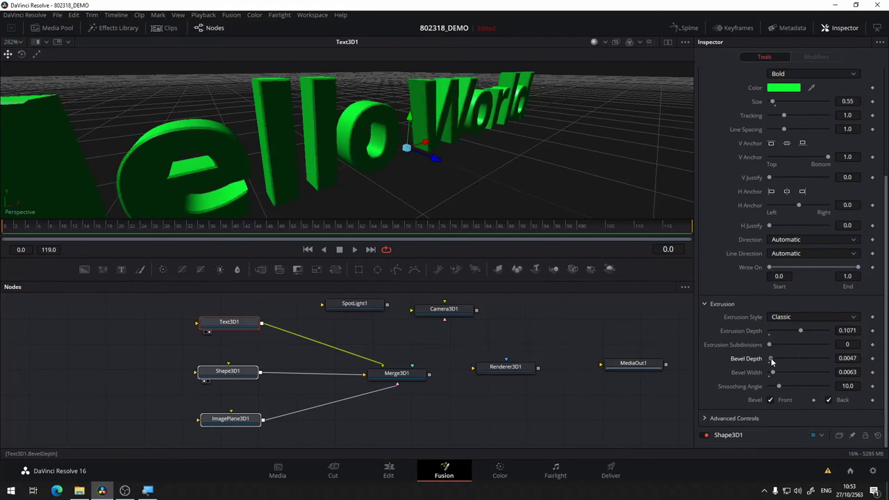
pyautogui.scroll(-5, 497, 123)
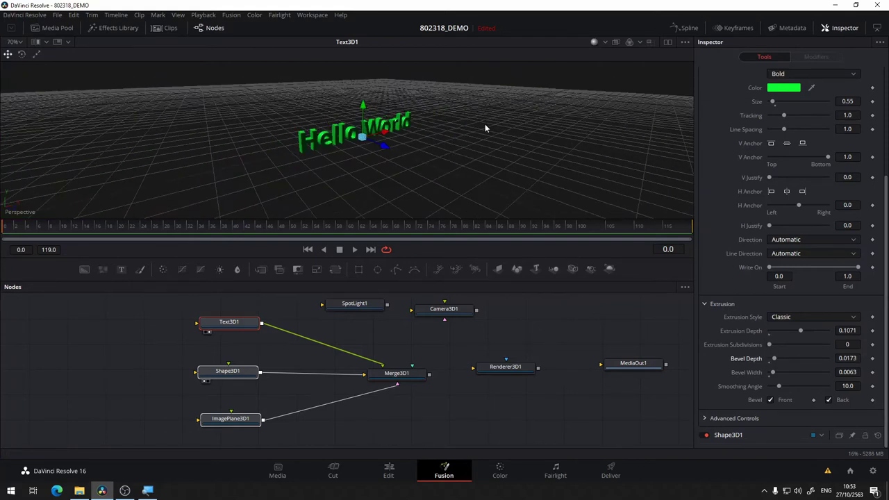
pyautogui.scroll(3, 457, 124)
pyautogui.scroll(2, 461, 168)
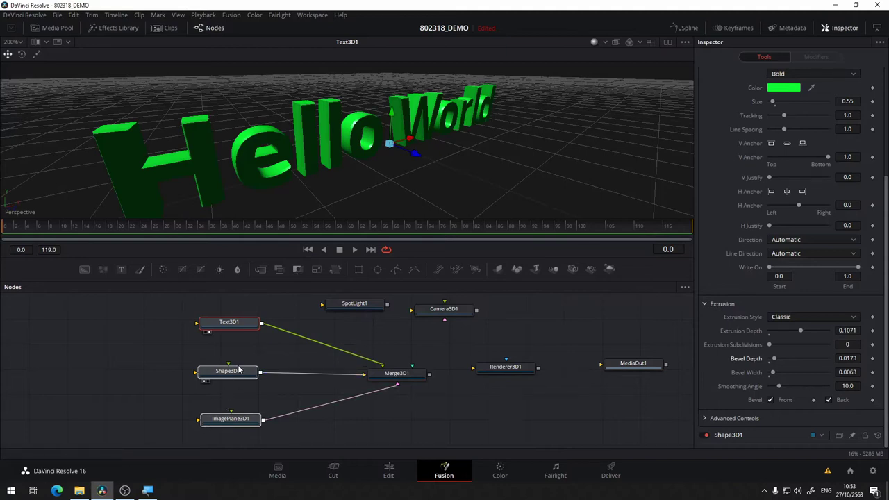
# Show Shape3D1 in the viewer and select it for editing
pyautogui.moveTo(236, 371); pyautogui.dragTo(259, 176)
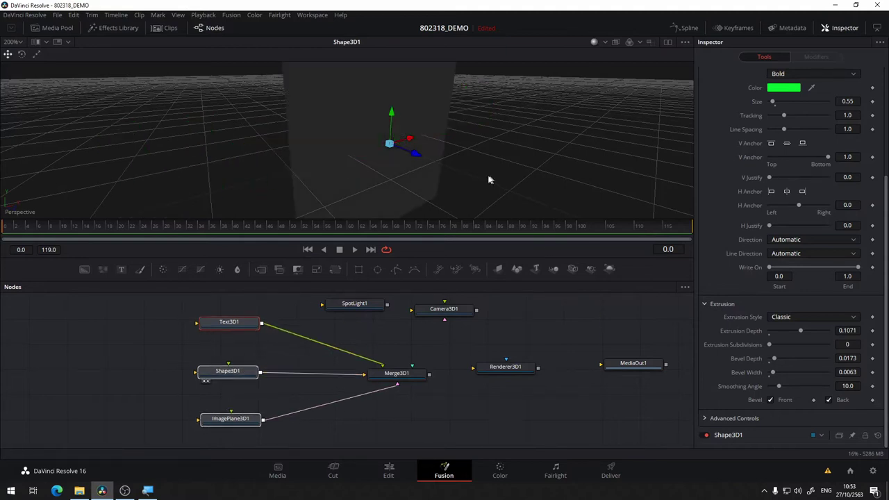
pyautogui.scroll(-1, 475, 174)
pyautogui.scroll(-1, 474, 170)
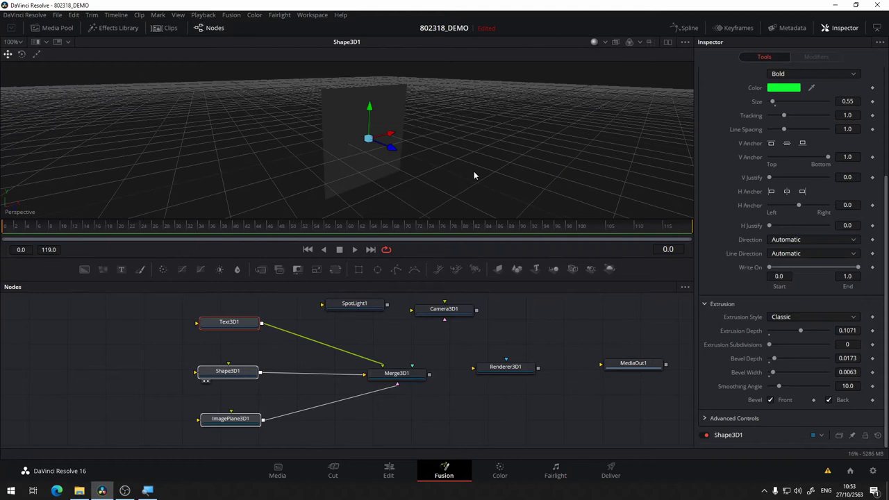
pyautogui.click(246, 373)
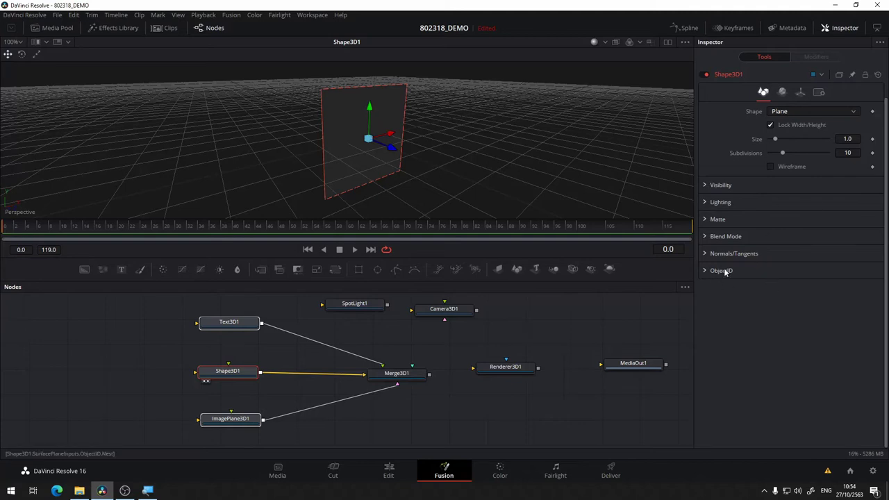
# Change the shape from Plane to Cube, then to Sphere
pyautogui.click(824, 112)
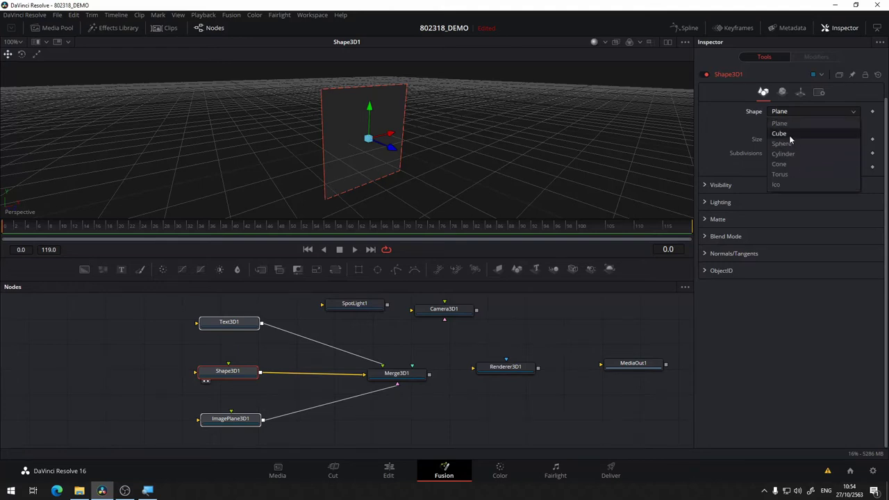
pyautogui.click(789, 134)
pyautogui.click(796, 121)
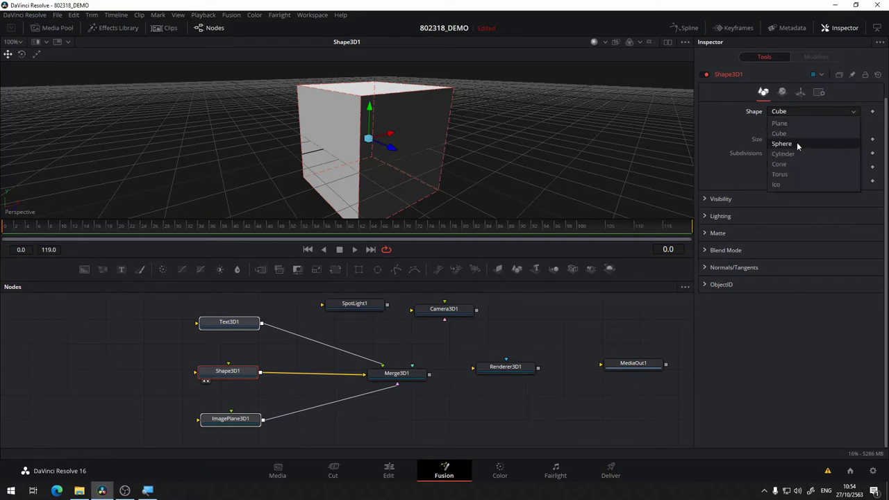
pyautogui.click(796, 143)
pyautogui.scroll(-3, 531, 128)
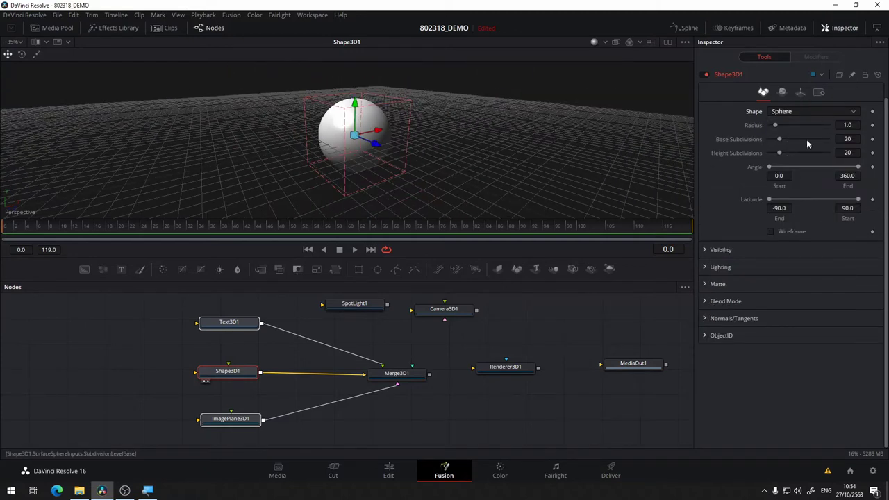
pyautogui.scroll(2, 516, 116)
# Cycle the shape through Cylinder, Cone and Torus, ending on Ico
pyautogui.click(800, 114)
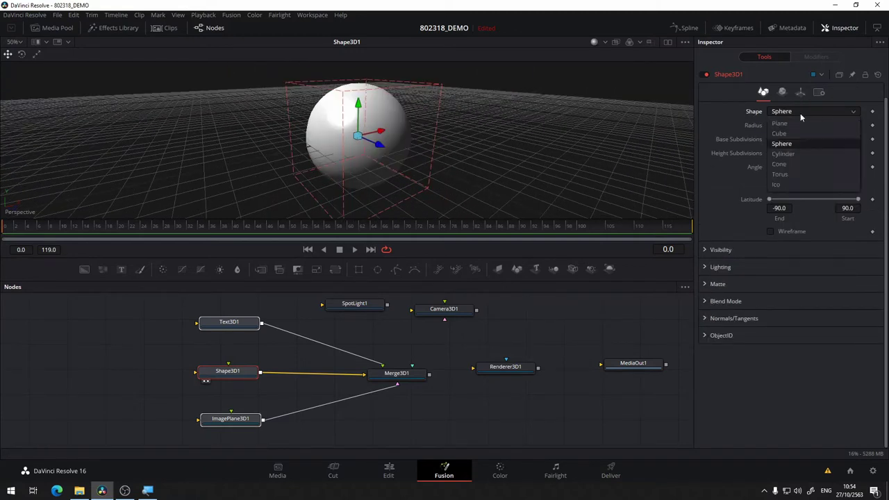
pyautogui.click(798, 154)
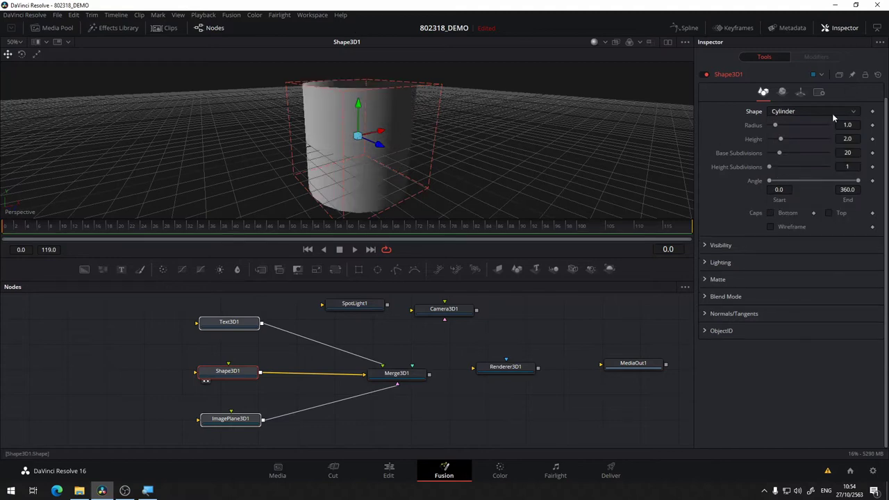
pyautogui.click(834, 114)
pyautogui.click(785, 170)
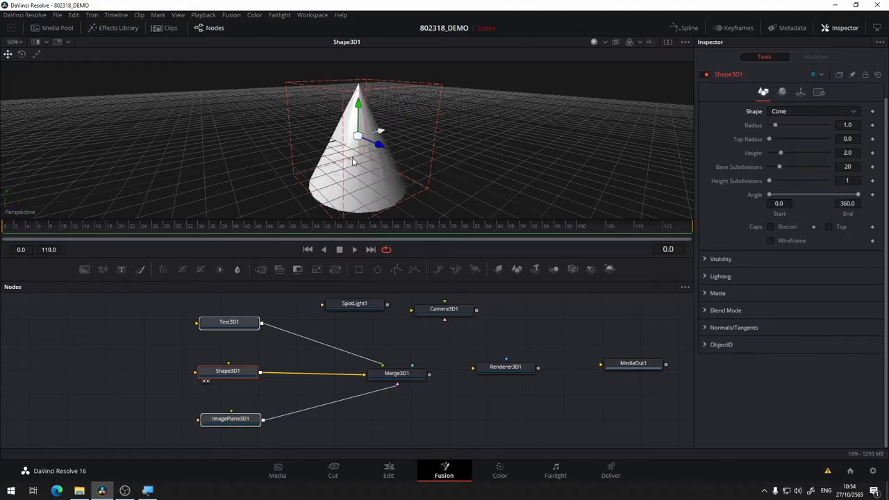
pyautogui.click(795, 114)
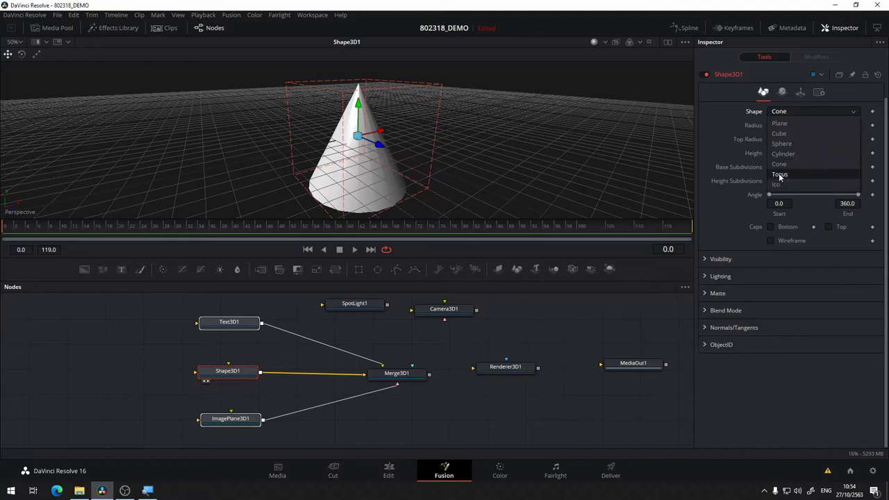
pyautogui.click(780, 175)
pyautogui.click(797, 115)
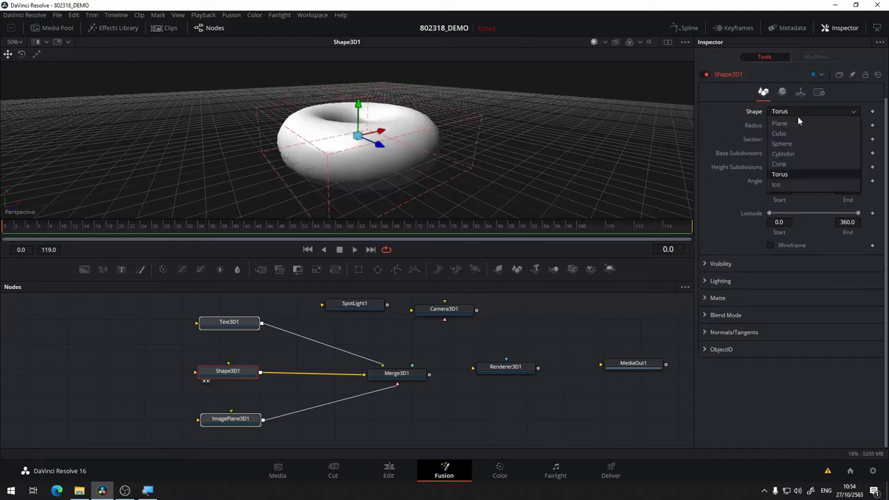
pyautogui.click(802, 185)
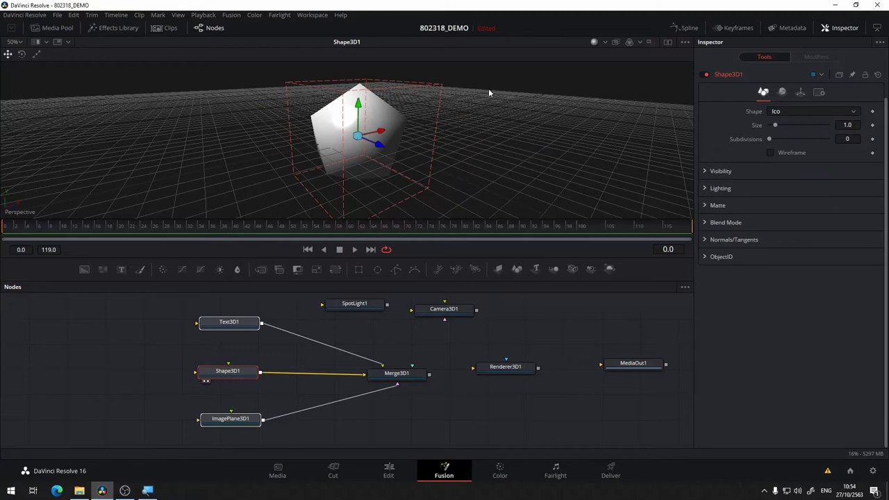
pyautogui.moveTo(483, 94)
pyautogui.mouseDown()
pyautogui.moveTo(458, 134)
pyautogui.moveTo(375, 174)
pyautogui.moveTo(494, 108)
pyautogui.moveTo(473, 102)
pyautogui.moveTo(455, 159)
pyautogui.moveTo(457, 136)
pyautogui.moveTo(486, 136)
pyautogui.mouseUp()
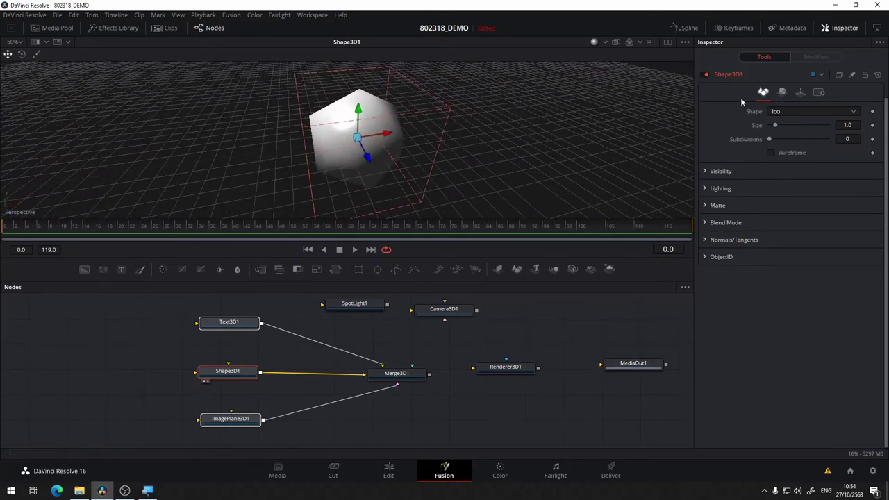
# Switch Shape3D1 to Sphere and lower its subdivisions to 3 for a blocky look
pyautogui.click(787, 113)
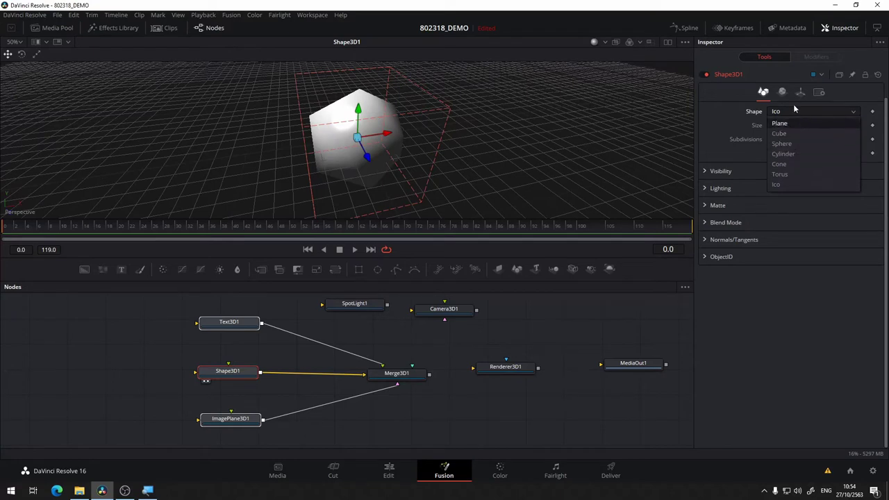
pyautogui.click(790, 142)
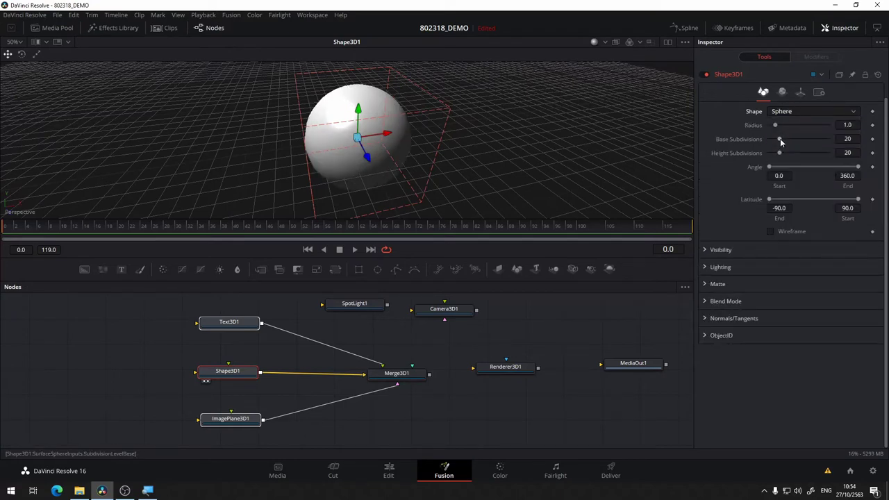
pyautogui.moveTo(779, 138); pyautogui.dragTo(768, 155)
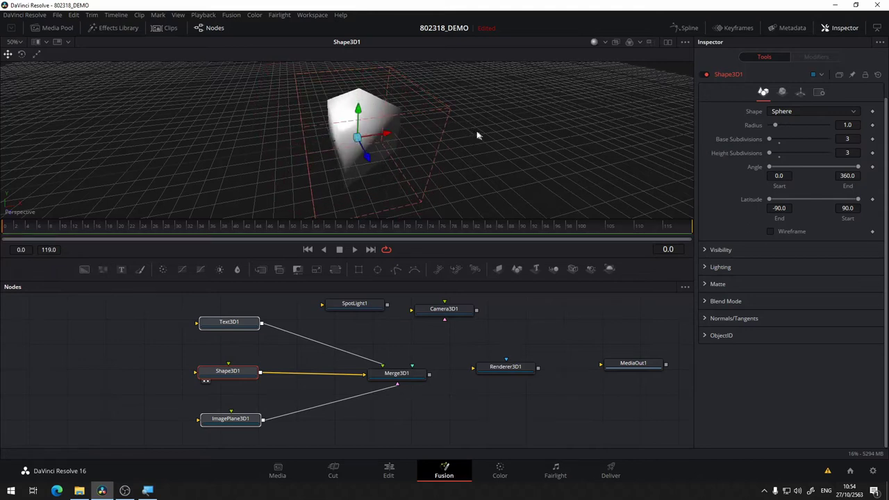
pyautogui.moveTo(477, 136); pyautogui.dragTo(485, 123)
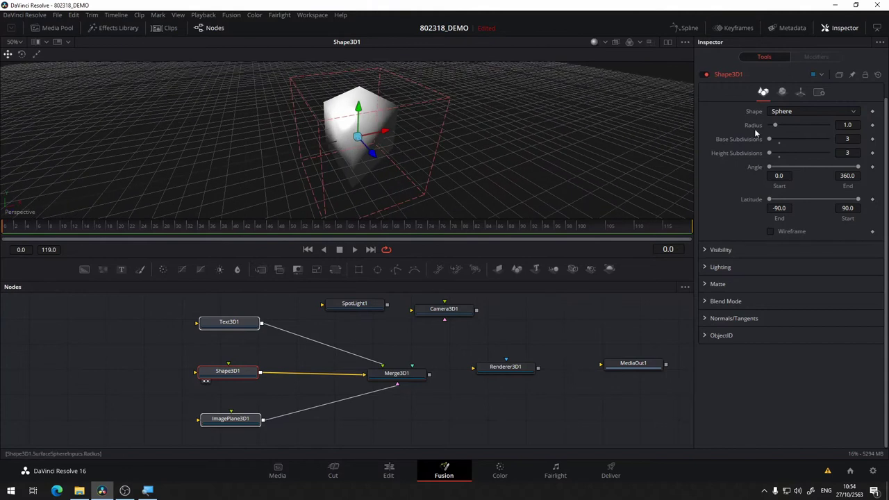
pyautogui.click(793, 112)
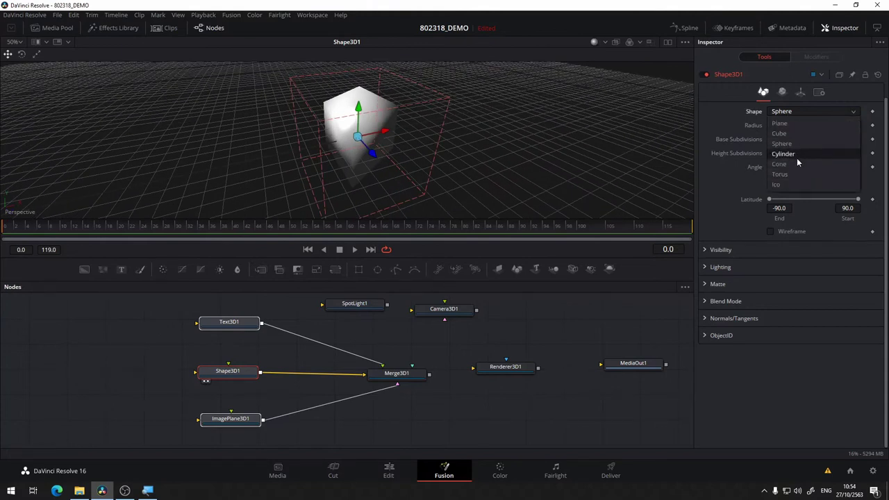
# Make the shape a Cylinder and cut it in half with Angle Start 180
pyautogui.click(796, 154)
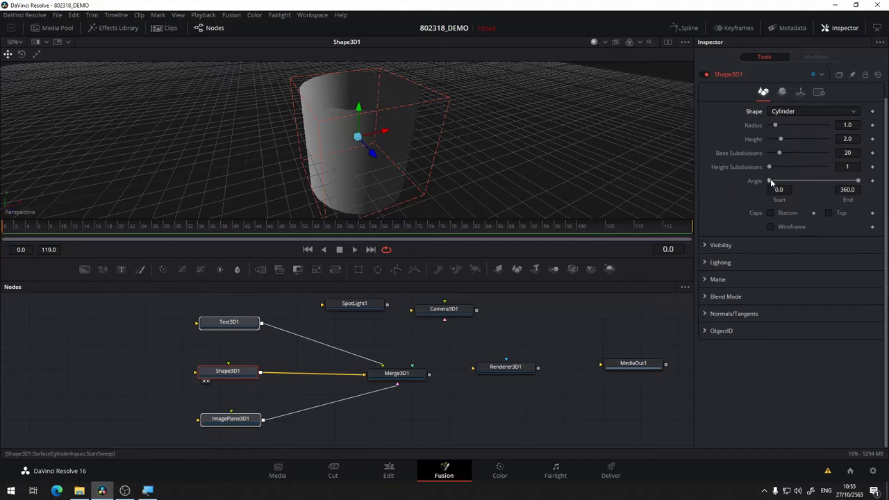
pyautogui.moveTo(770, 180); pyautogui.dragTo(804, 180)
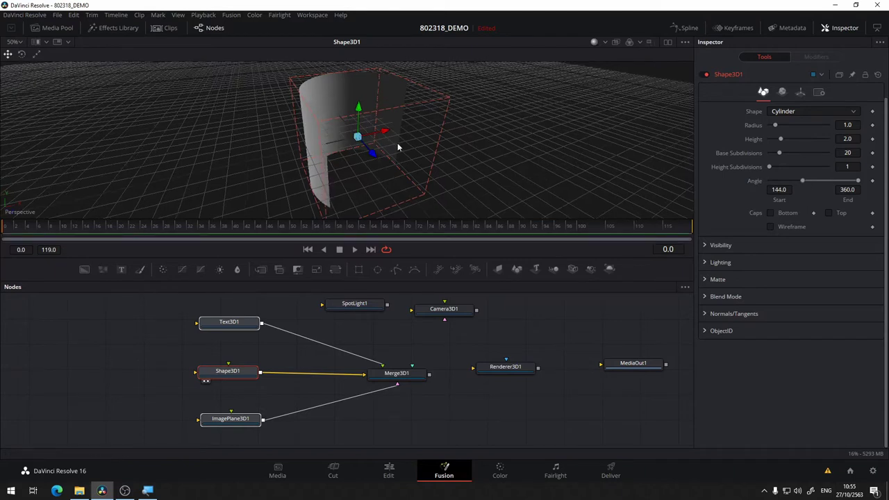
pyautogui.moveTo(419, 144); pyautogui.dragTo(401, 212)
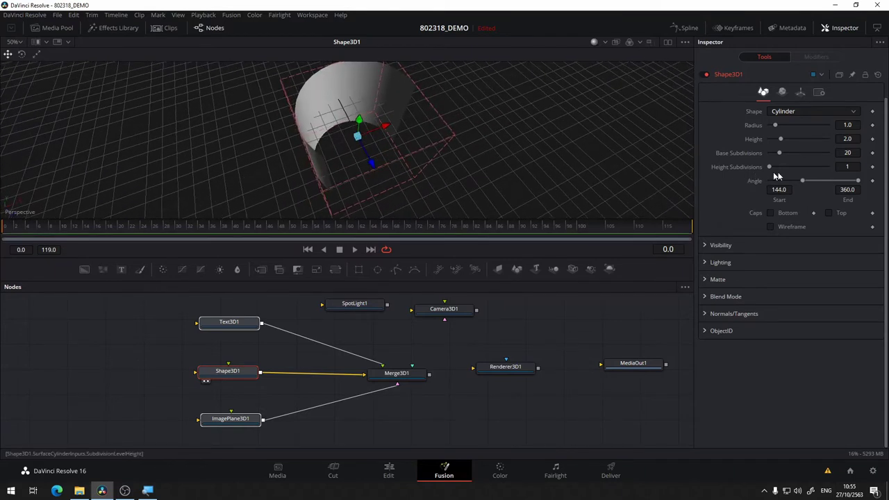
pyautogui.moveTo(803, 181); pyautogui.dragTo(808, 177)
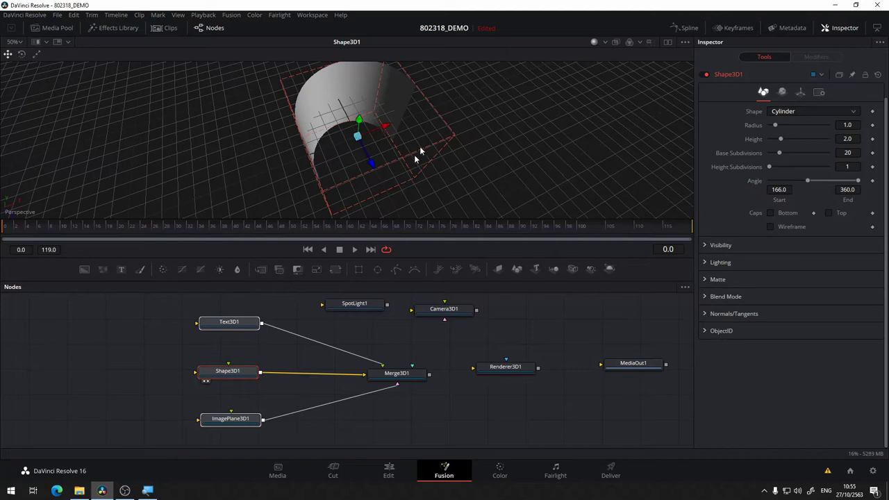
pyautogui.moveTo(414, 154)
pyautogui.mouseDown()
pyautogui.moveTo(461, 91)
pyautogui.moveTo(417, 87)
pyautogui.mouseUp()
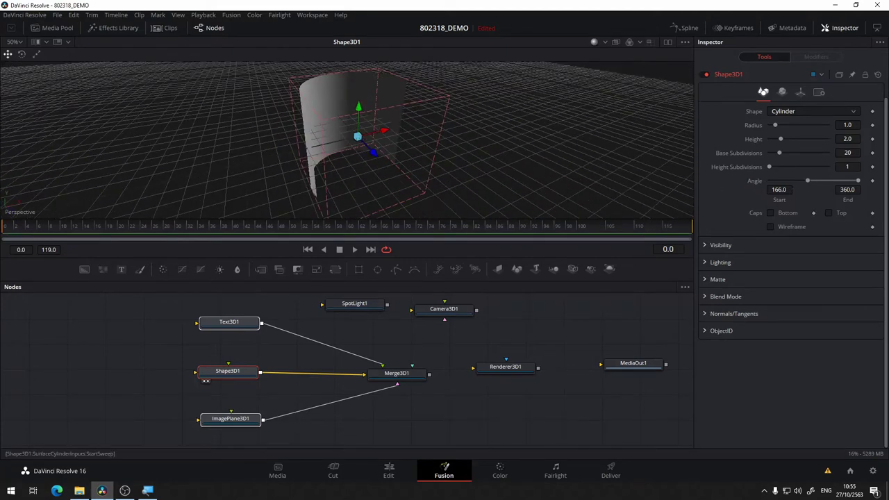
pyautogui.click(785, 189)
pyautogui.write('0')
pyautogui.press('Return')
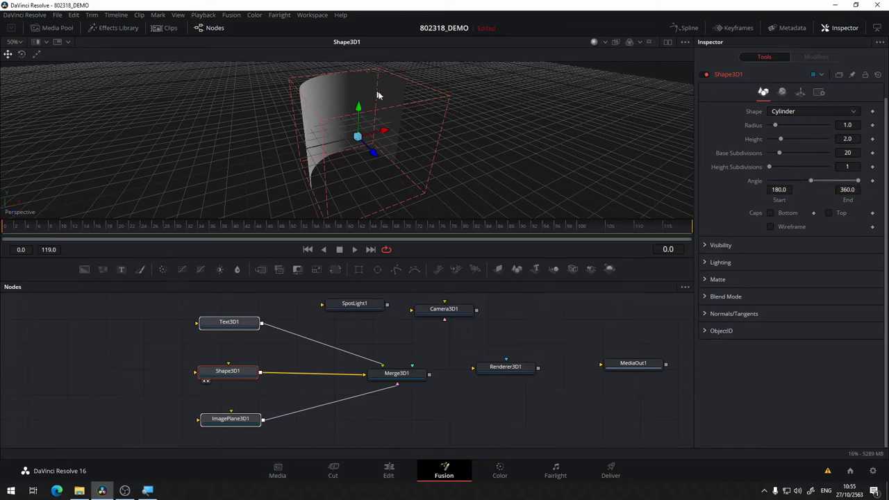
pyautogui.moveTo(457, 143)
pyautogui.mouseDown()
pyautogui.moveTo(362, 110)
pyautogui.moveTo(395, 95)
pyautogui.mouseUp()
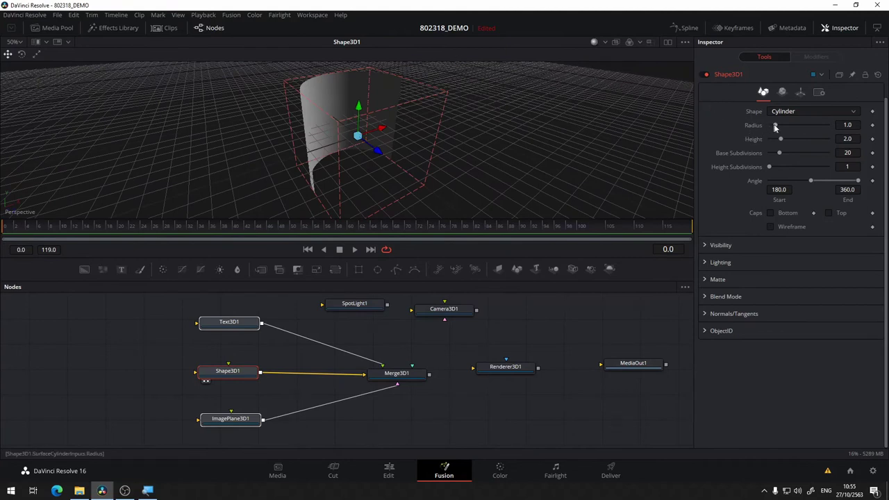
# Enlarge the cylinder's radius to 3.7, then set the shape back to Sphere
pyautogui.moveTo(776, 126)
pyautogui.mouseDown()
pyautogui.moveTo(794, 125)
pyautogui.moveTo(795, 139)
pyautogui.mouseUp()
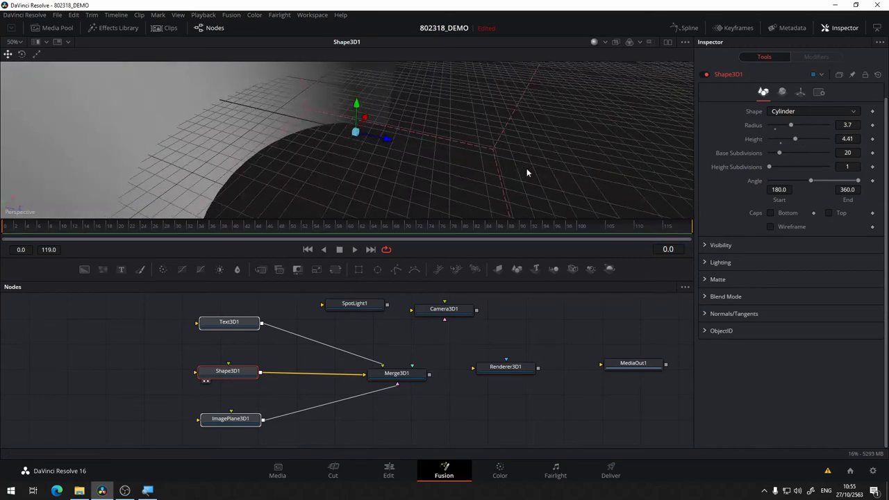
pyautogui.moveTo(527, 169); pyautogui.dragTo(421, 138)
pyautogui.scroll(-5, 421, 136)
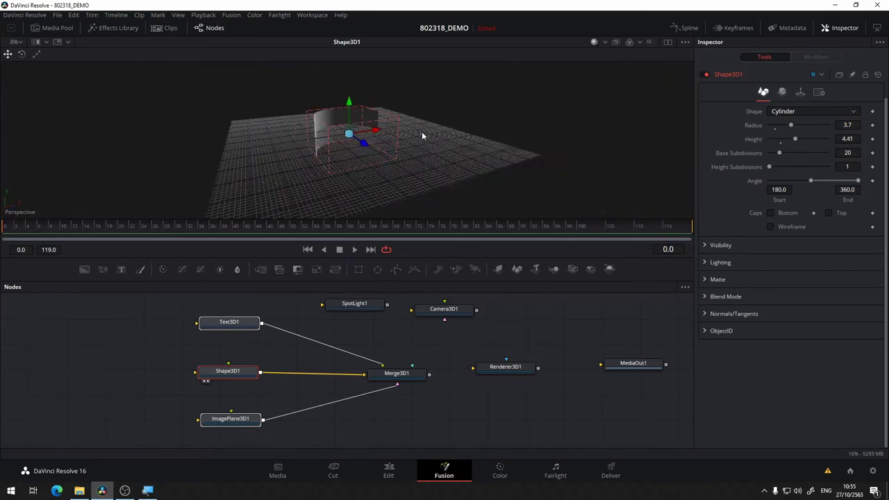
pyautogui.scroll(3, 422, 136)
pyautogui.moveTo(439, 130); pyautogui.dragTo(477, 146)
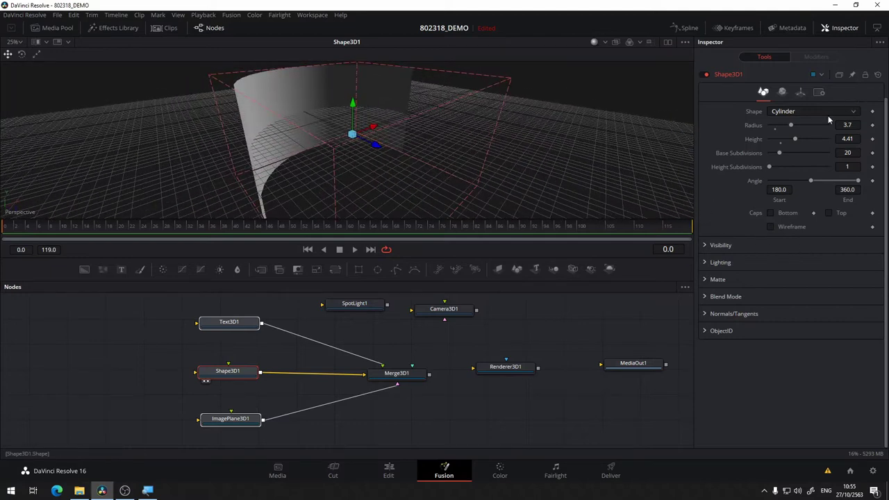
pyautogui.click(829, 110)
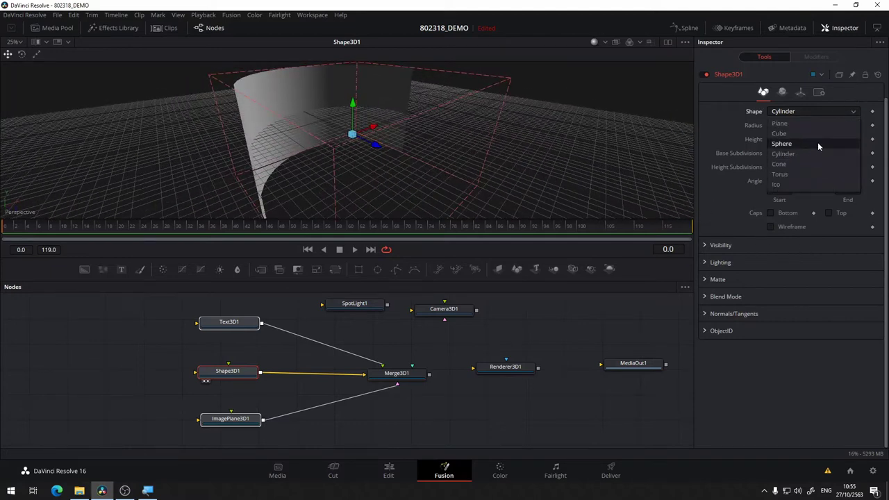
pyautogui.click(818, 143)
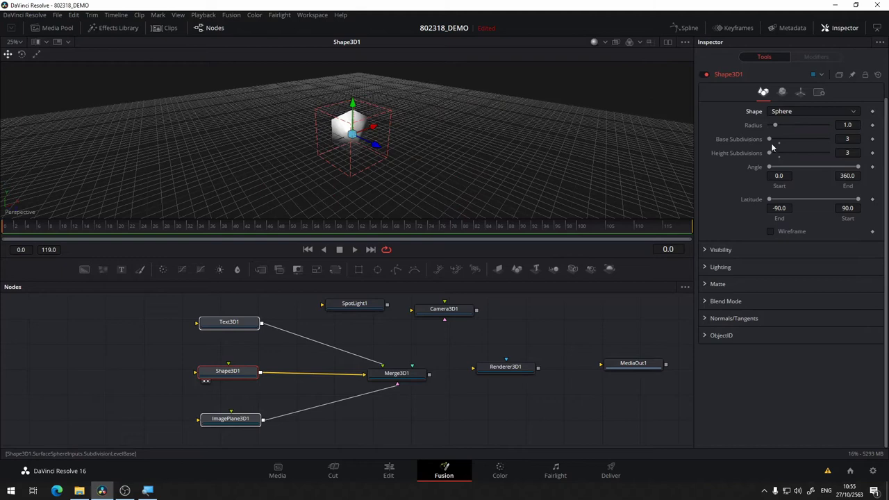
# Raise the sphere's subdivisions to 20, set Angle Start to 180 and trim its latitudes
pyautogui.moveTo(769, 139); pyautogui.dragTo(779, 153)
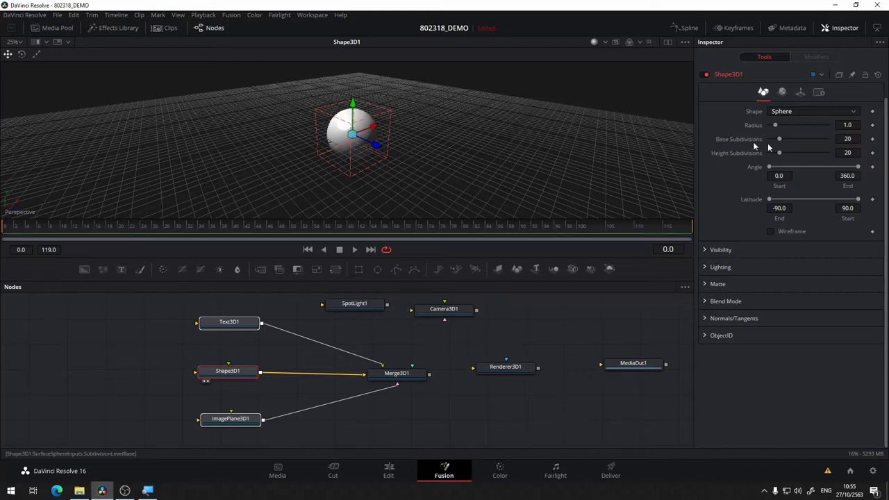
pyautogui.moveTo(775, 125); pyautogui.dragTo(787, 129)
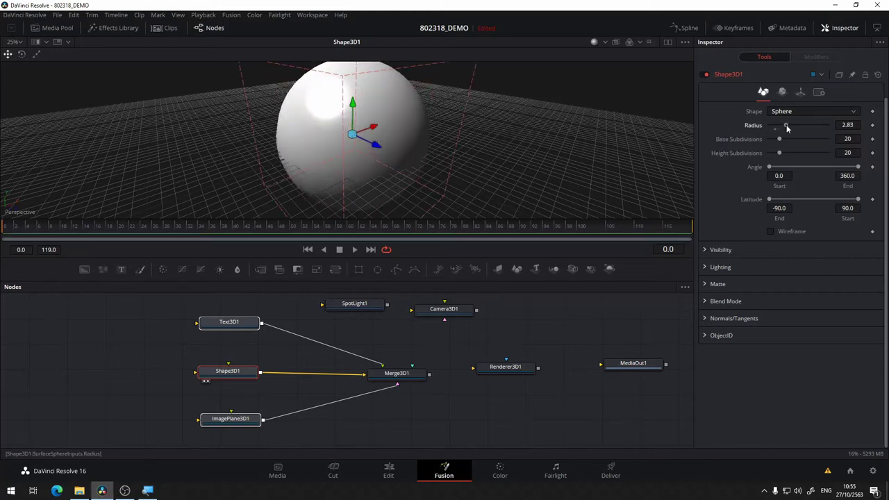
pyautogui.moveTo(769, 166); pyautogui.dragTo(811, 166)
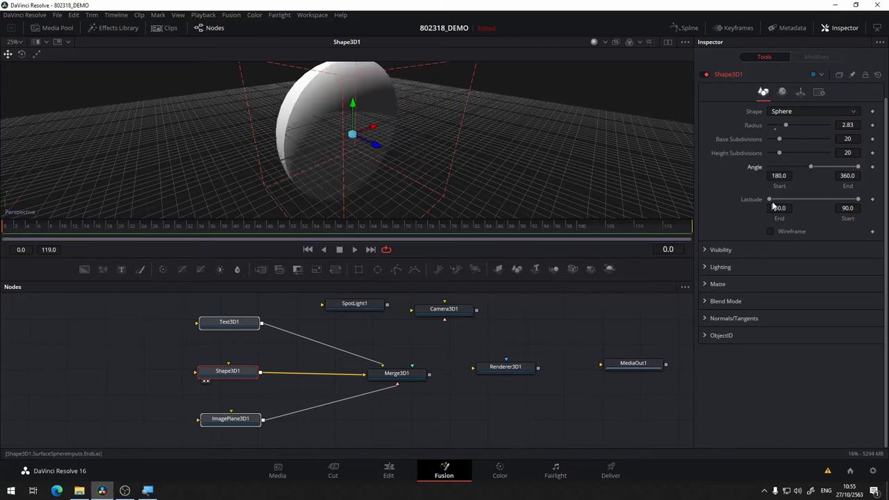
pyautogui.moveTo(769, 199); pyautogui.dragTo(797, 199)
pyautogui.moveTo(858, 199); pyautogui.dragTo(834, 200)
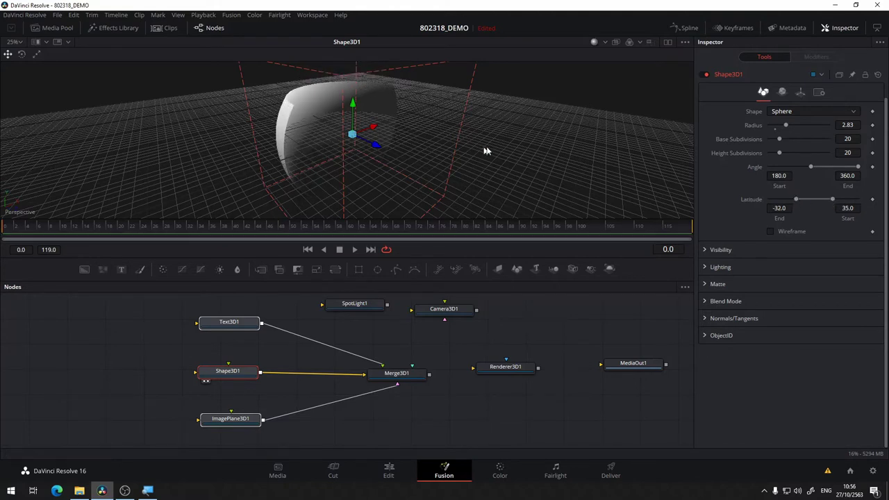
pyautogui.moveTo(455, 166)
pyautogui.mouseDown()
pyautogui.moveTo(525, 163)
pyautogui.moveTo(228, 155)
pyautogui.moveTo(533, 161)
pyautogui.mouseUp()
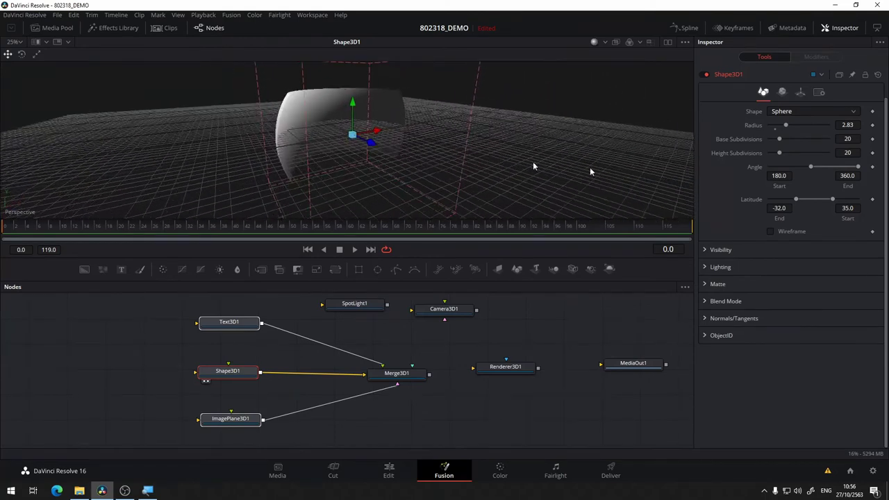
# Set the sphere's latitude range to -45 through 45
pyautogui.click(851, 210)
pyautogui.write('2')
pyautogui.press('Return')
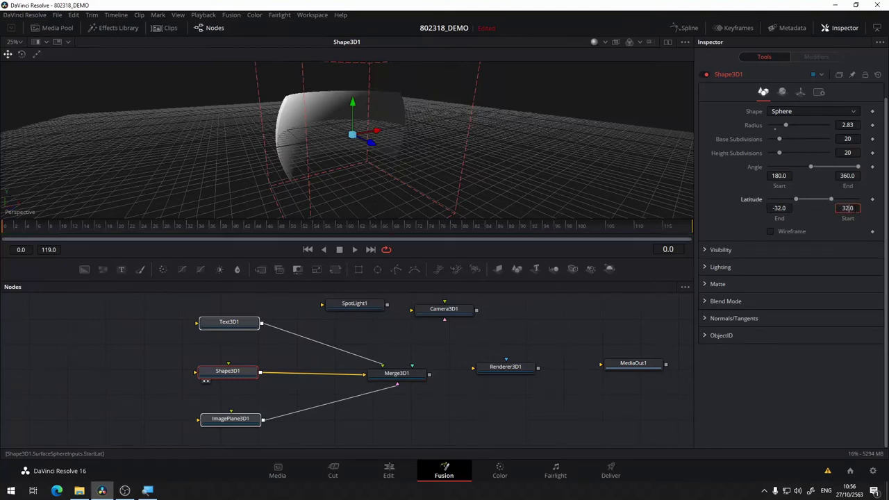
pyautogui.moveTo(330, 143); pyautogui.dragTo(471, 173)
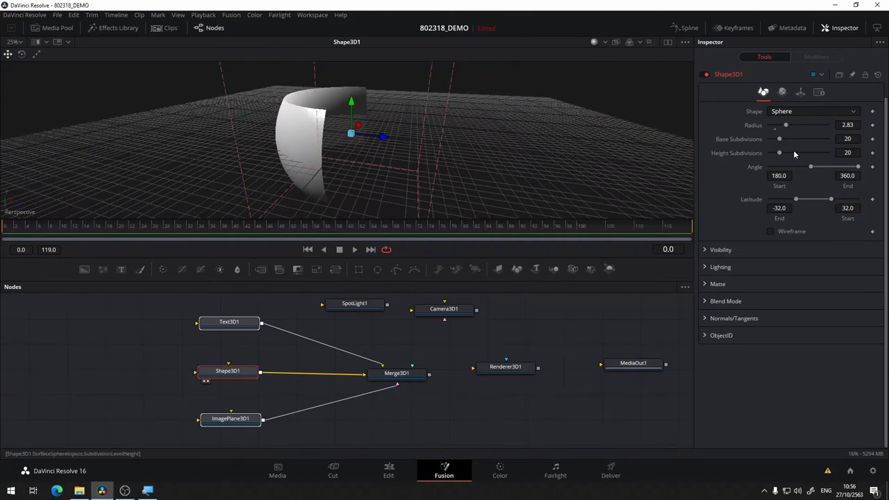
pyautogui.moveTo(797, 201); pyautogui.dragTo(790, 200)
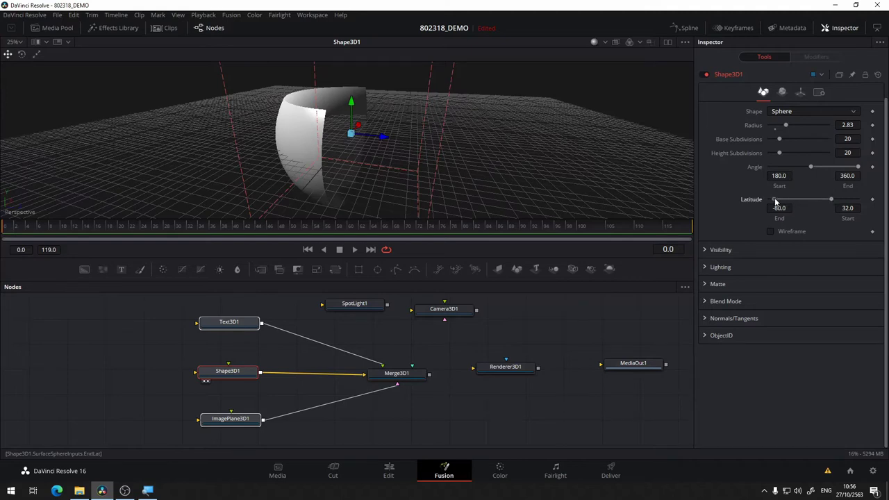
pyautogui.click(848, 208)
pyautogui.write('45')
pyautogui.press('Return')
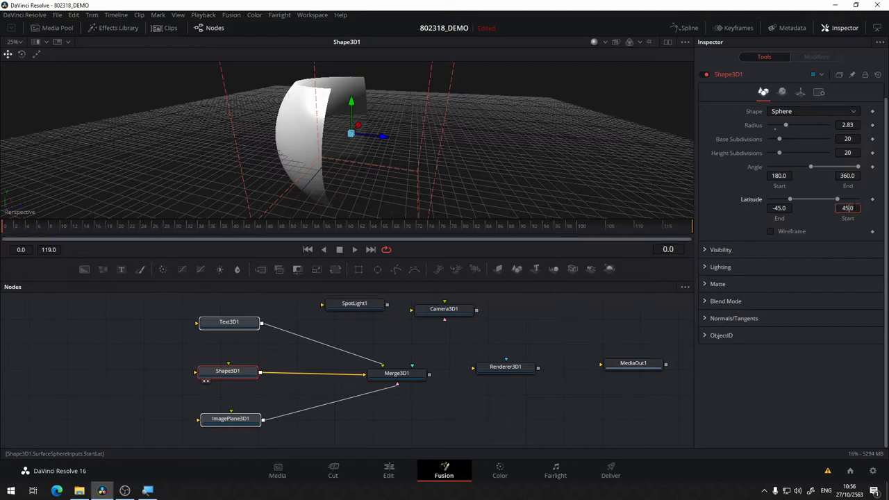
# Enlarge the sphere band's radius to 5.67
pyautogui.moveTo(322, 141)
pyautogui.mouseDown()
pyautogui.moveTo(206, 127)
pyautogui.moveTo(423, 92)
pyautogui.mouseUp()
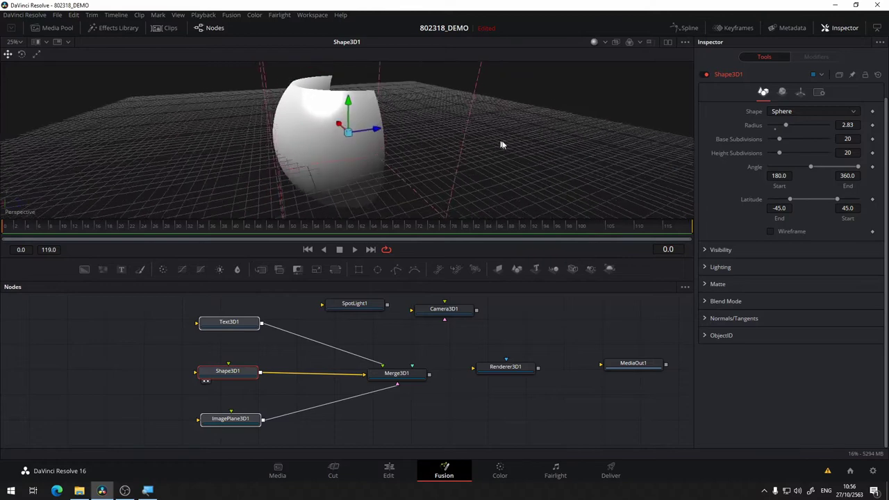
pyautogui.moveTo(304, 132); pyautogui.dragTo(395, 191)
pyautogui.moveTo(786, 125); pyautogui.dragTo(804, 125)
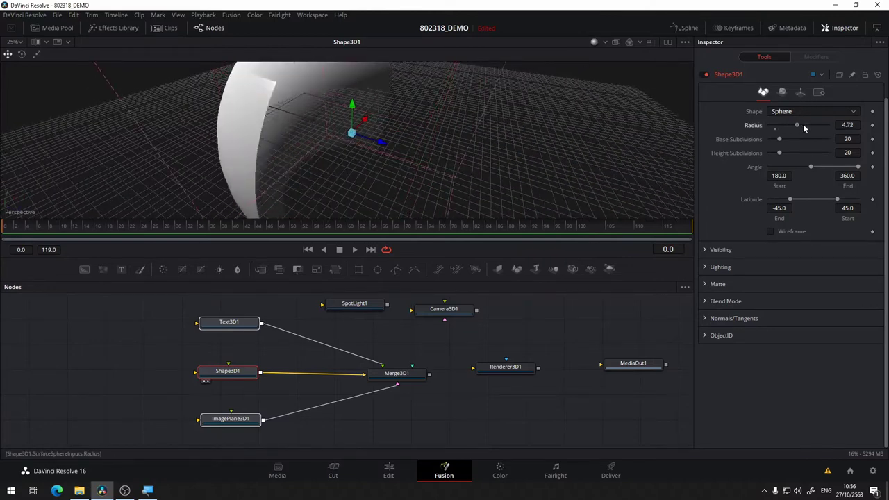
pyautogui.moveTo(465, 131); pyautogui.dragTo(452, 79)
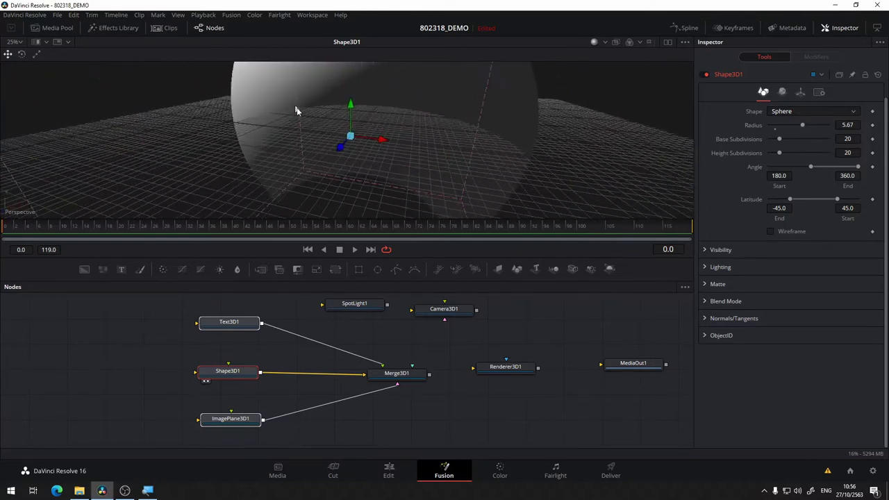
# Reset the cylinder to defaults and turn it into a size 1.0 cube
pyautogui.click(791, 111)
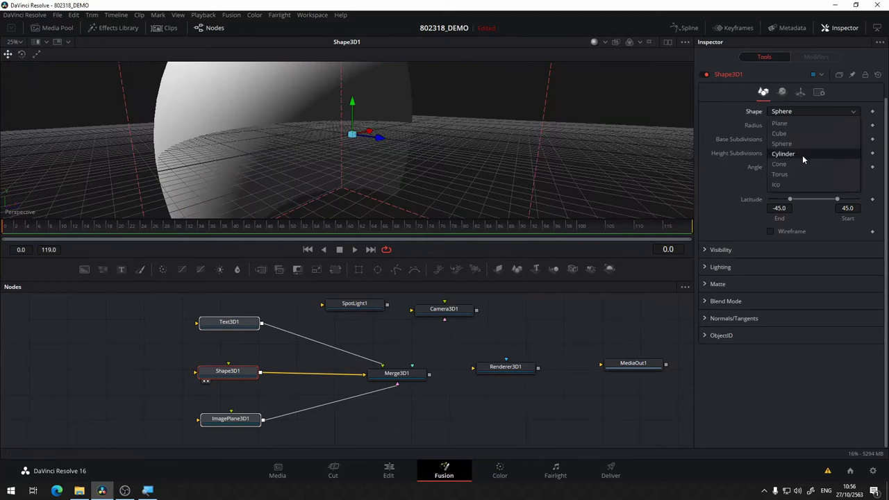
pyautogui.click(802, 155)
pyautogui.click(803, 112)
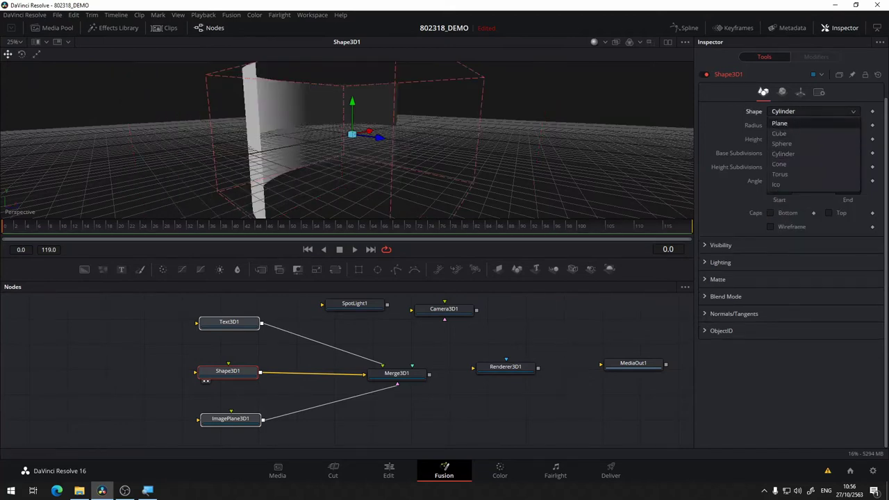
pyautogui.click(870, 96)
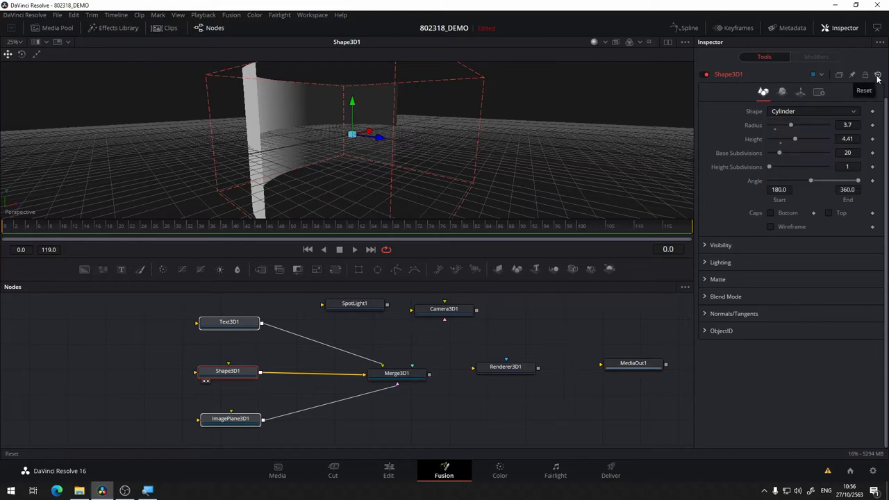
pyautogui.click(877, 75)
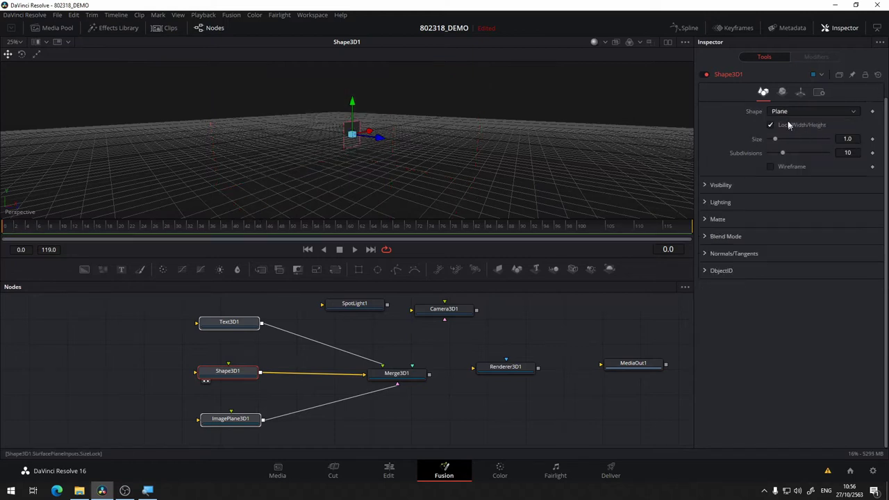
pyautogui.click(808, 111)
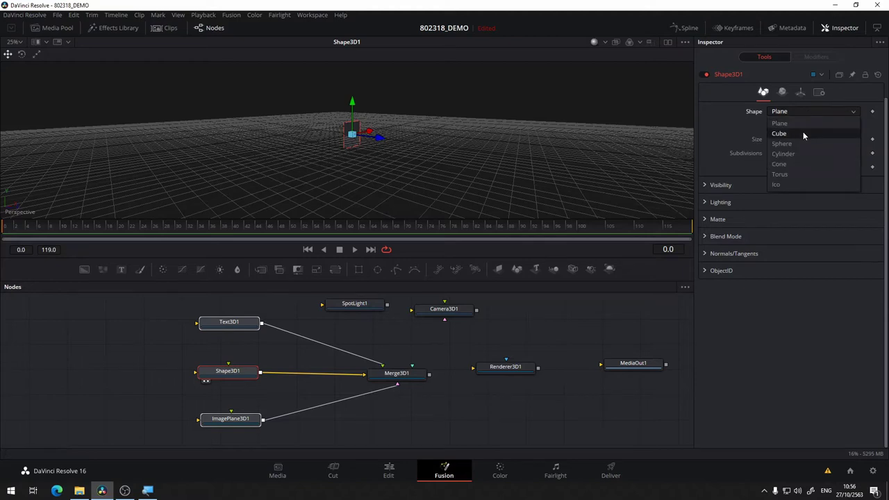
pyautogui.click(803, 132)
pyautogui.moveTo(431, 132); pyautogui.dragTo(416, 114)
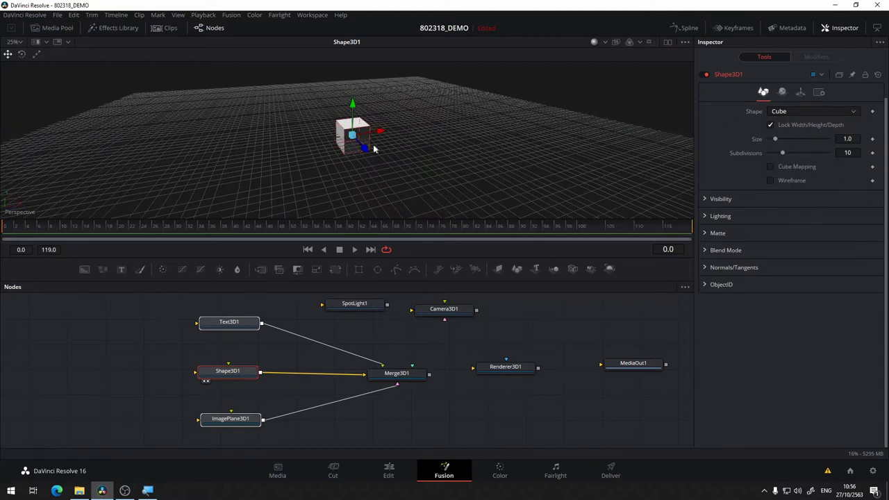
pyautogui.scroll(2, 369, 151)
pyautogui.scroll(-1, 369, 152)
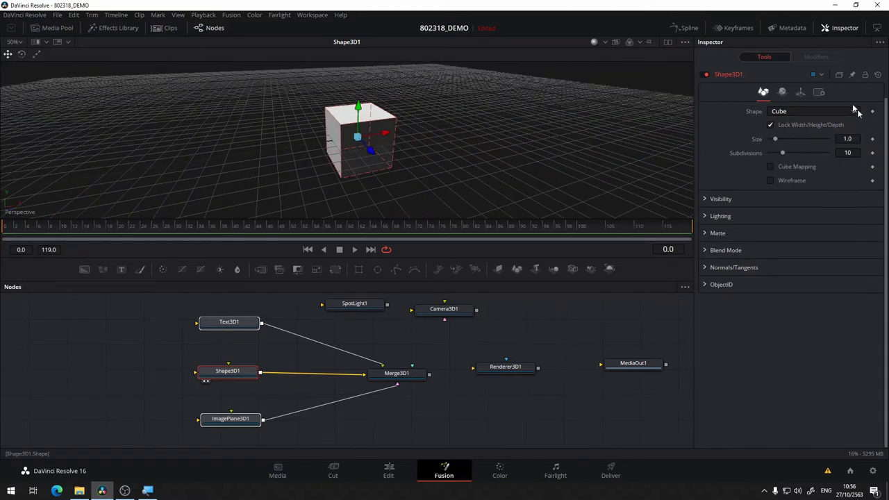
# Toggle the cube's Visible and Unseen by Cameras options, leaving both at default
pyautogui.click(718, 198)
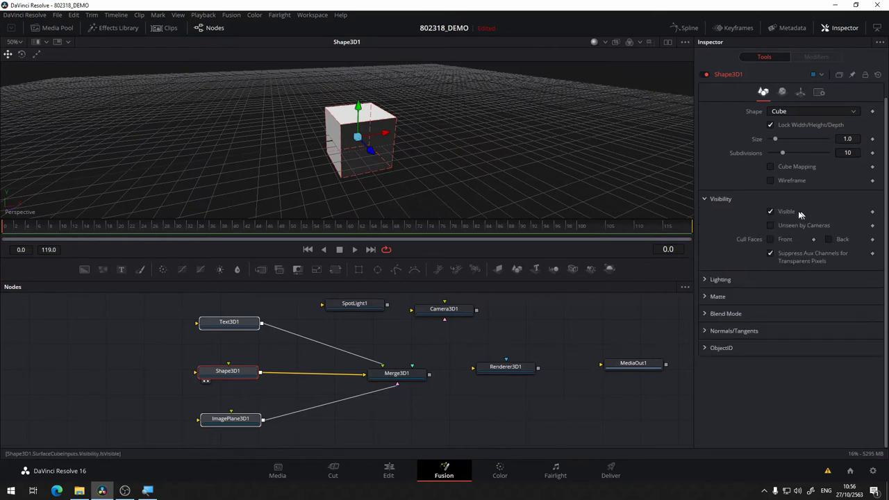
pyautogui.click(772, 211)
pyautogui.click(770, 211)
pyautogui.click(770, 225)
pyautogui.click(771, 226)
# Browse the cube's Lighting, Matte, Blend Mode and Material settings without changes
pyautogui.click(709, 280)
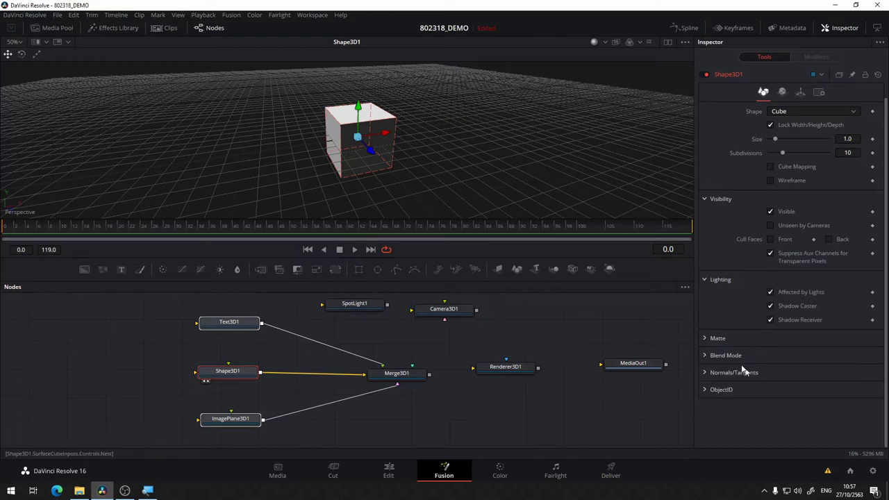
pyautogui.click(704, 339)
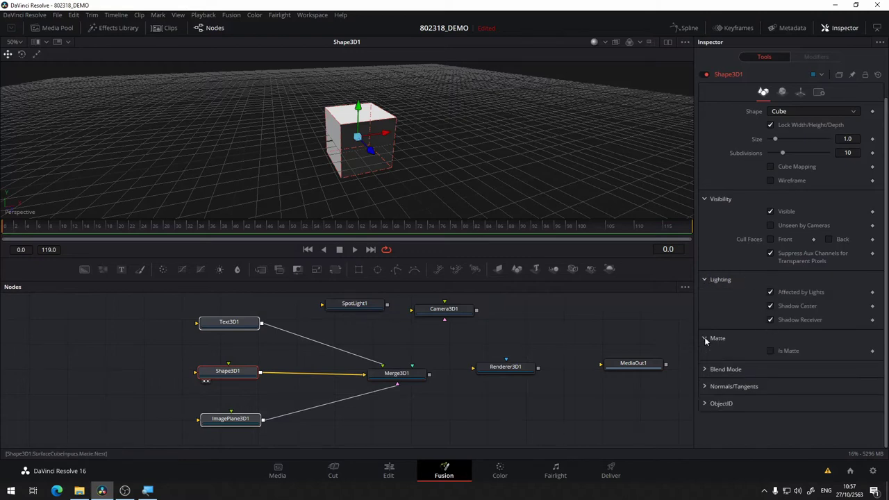
pyautogui.click(705, 337)
pyautogui.click(706, 355)
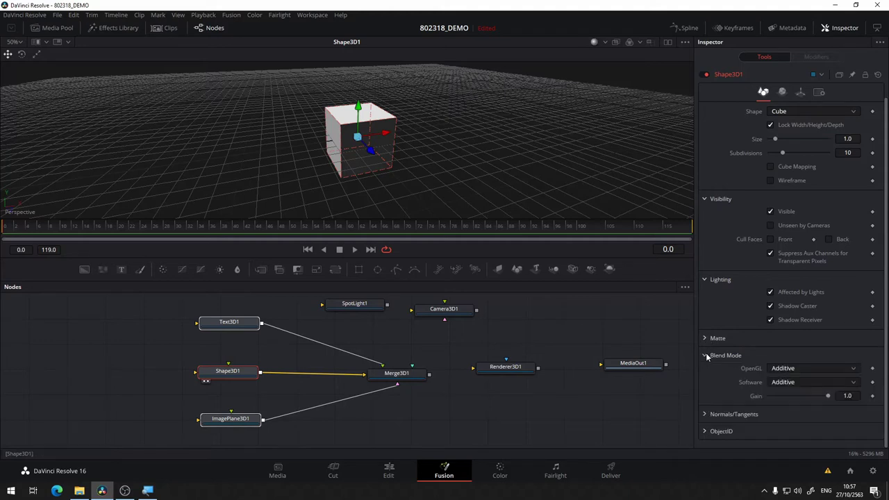
pyautogui.click(706, 354)
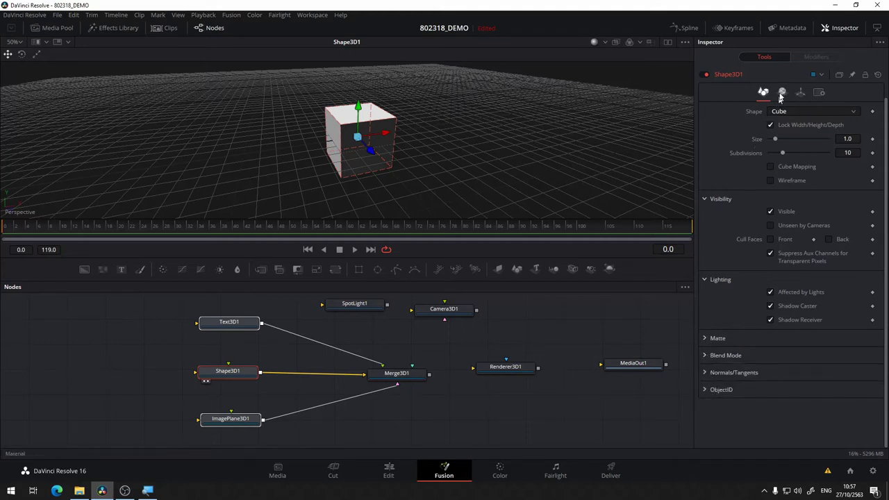
pyautogui.click(782, 92)
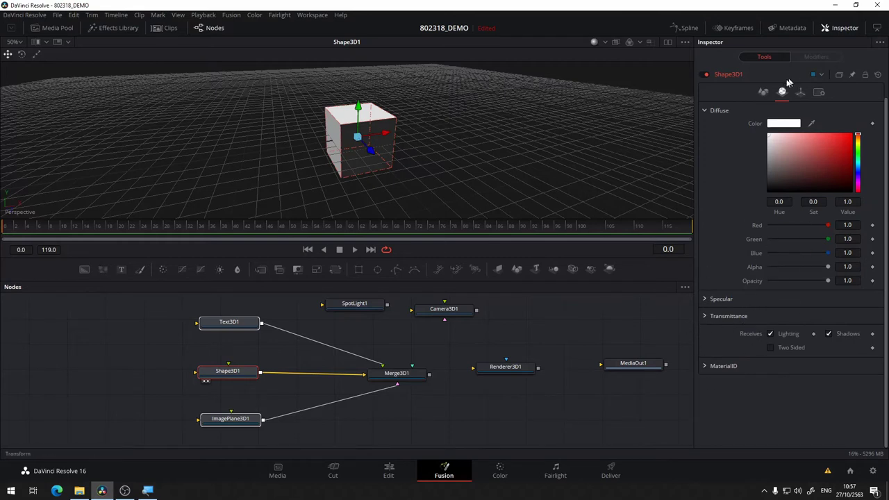
pyautogui.click(763, 92)
pyautogui.click(788, 111)
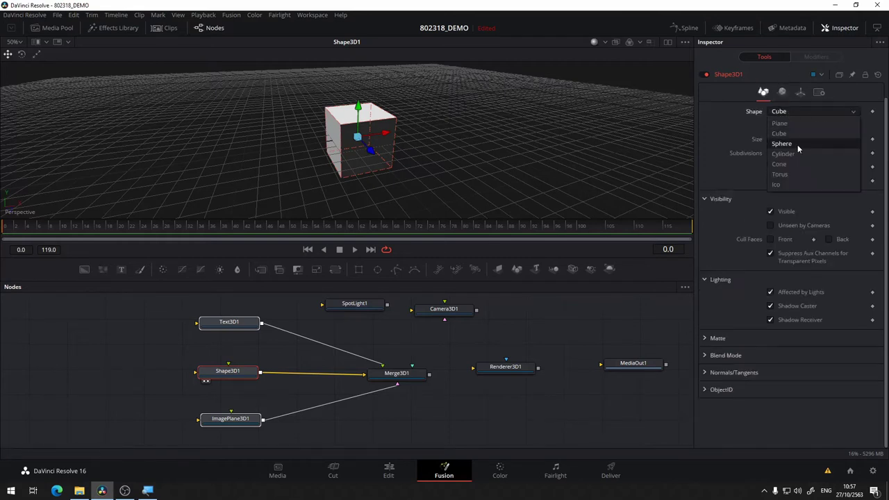
# Switch the shape to Sphere and reset radius to 1.0, start angle and latitude to close it
pyautogui.click(798, 144)
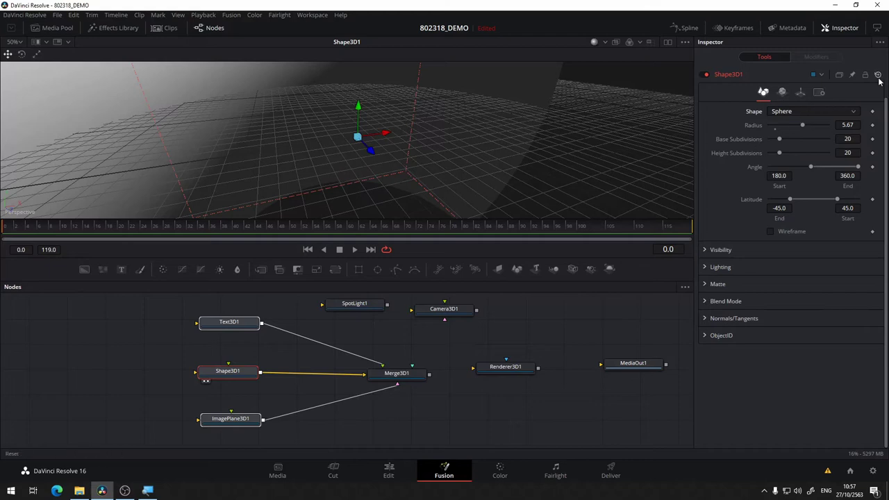
pyautogui.scroll(2, 850, 115)
pyautogui.click(784, 112)
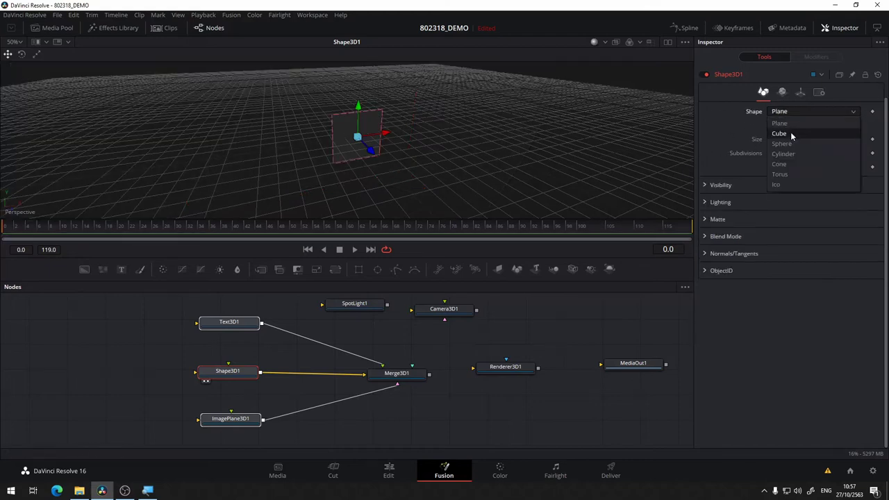
pyautogui.click(797, 143)
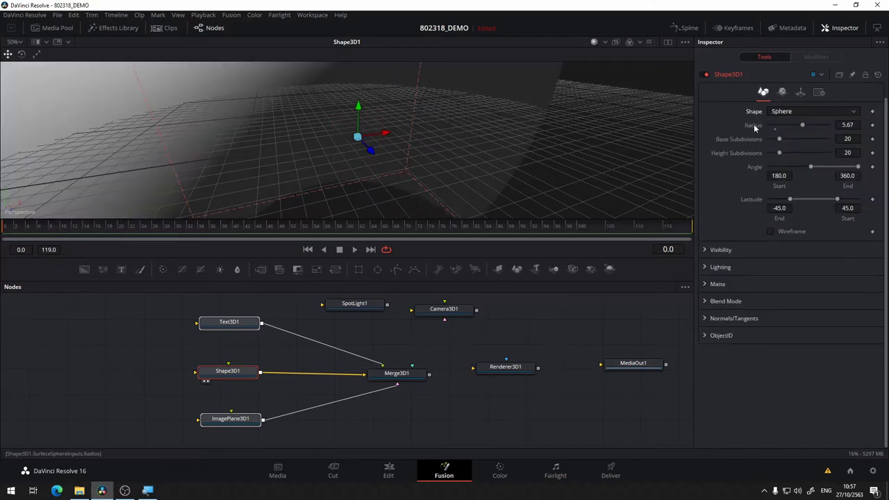
pyautogui.doubleClick(753, 126)
pyautogui.doubleClick(752, 166)
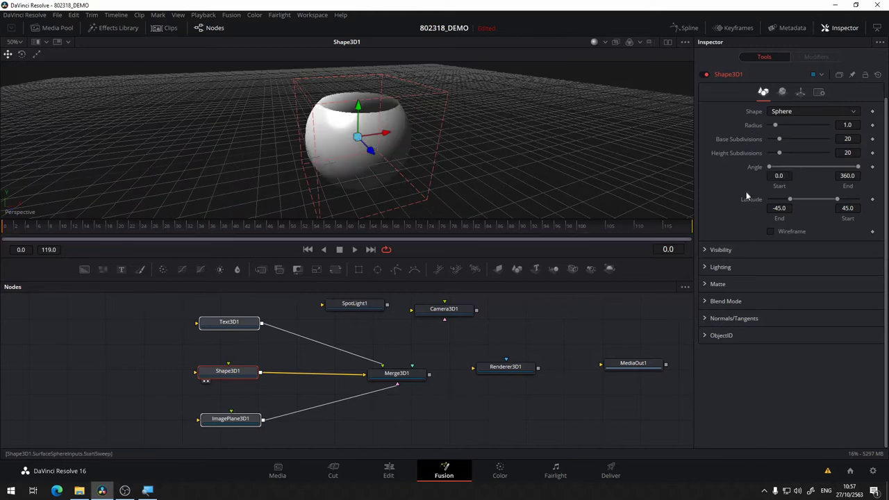
pyautogui.doubleClick(749, 199)
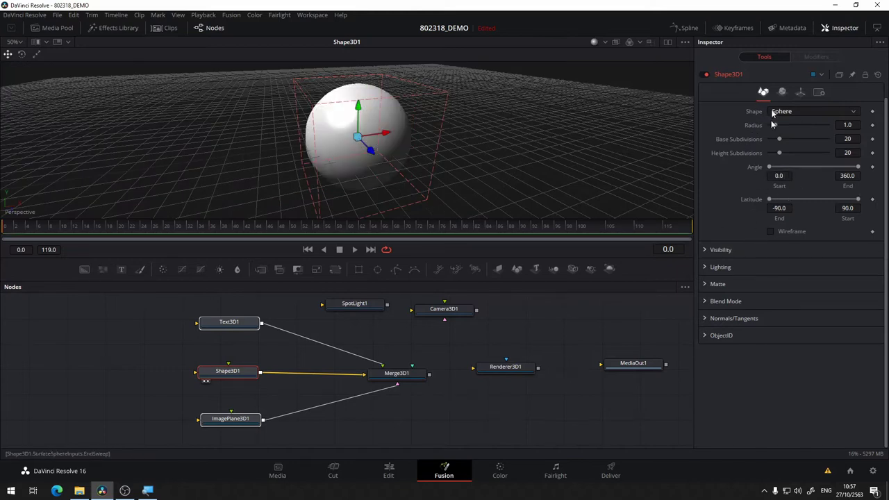
# Test wireframe with denser subdivisions, then reset base and height subdivisions to 20 and render solid
pyautogui.click(770, 231)
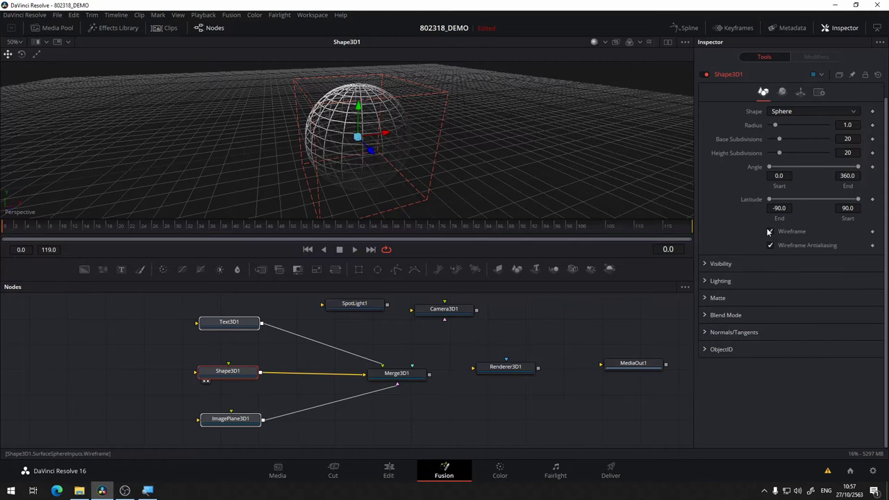
pyautogui.click(771, 232)
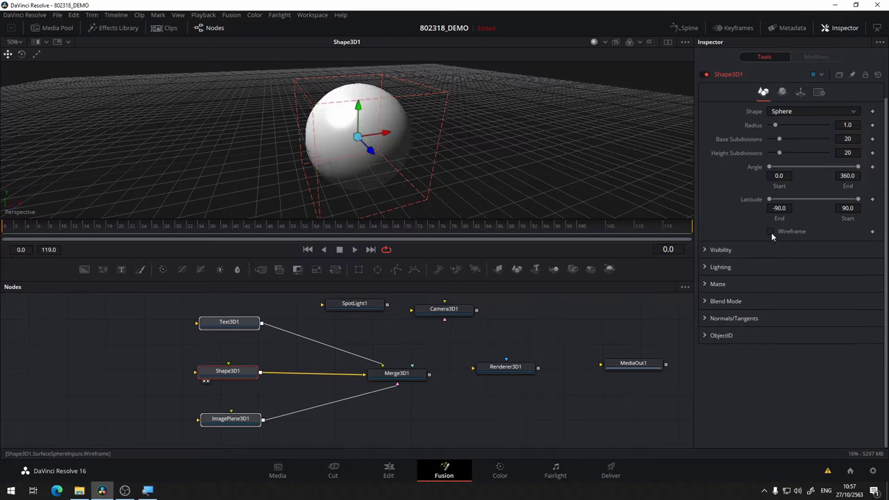
pyautogui.click(771, 232)
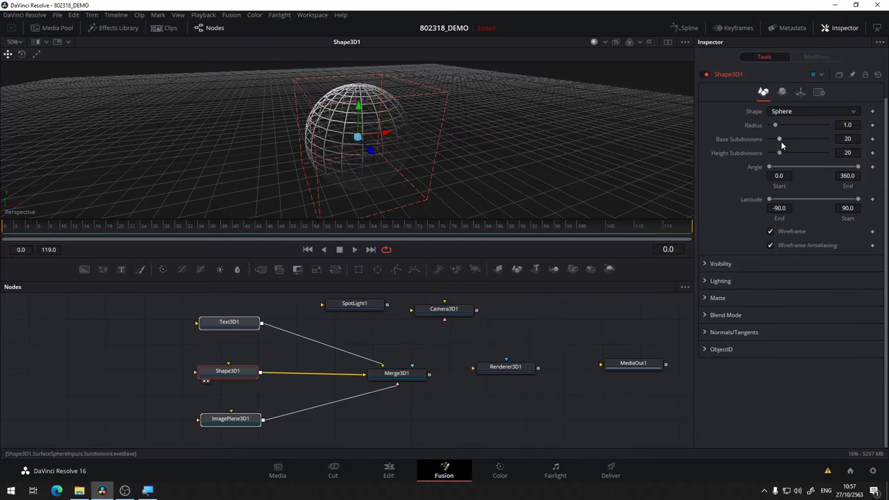
pyautogui.moveTo(780, 140)
pyautogui.mouseDown()
pyautogui.moveTo(794, 140)
pyautogui.moveTo(794, 153)
pyautogui.mouseUp()
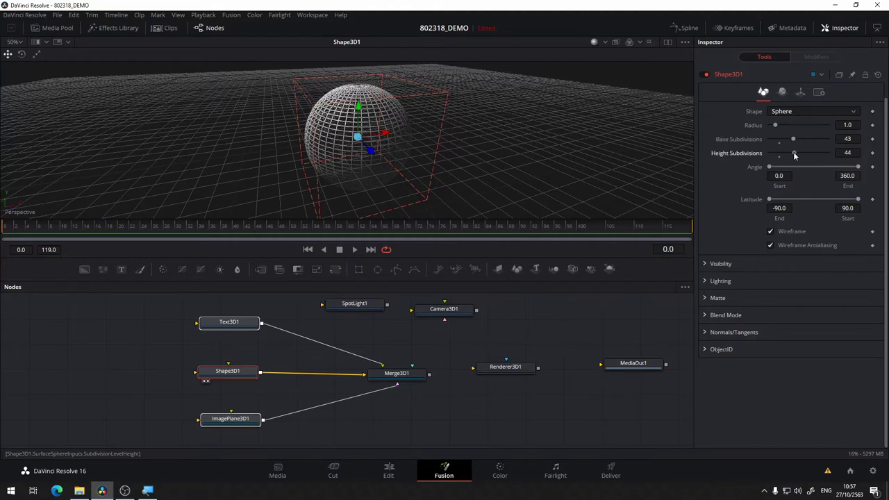
pyautogui.click(771, 231)
pyautogui.click(771, 232)
pyautogui.doubleClick(751, 141)
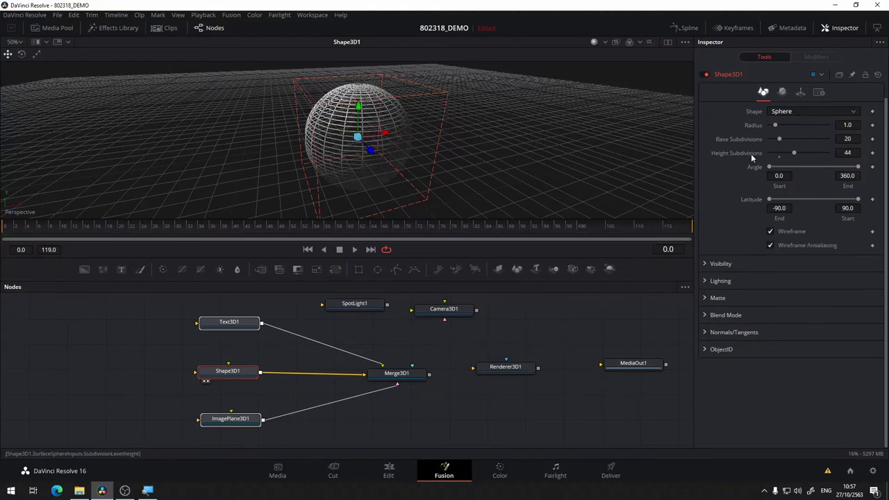
pyautogui.doubleClick(751, 153)
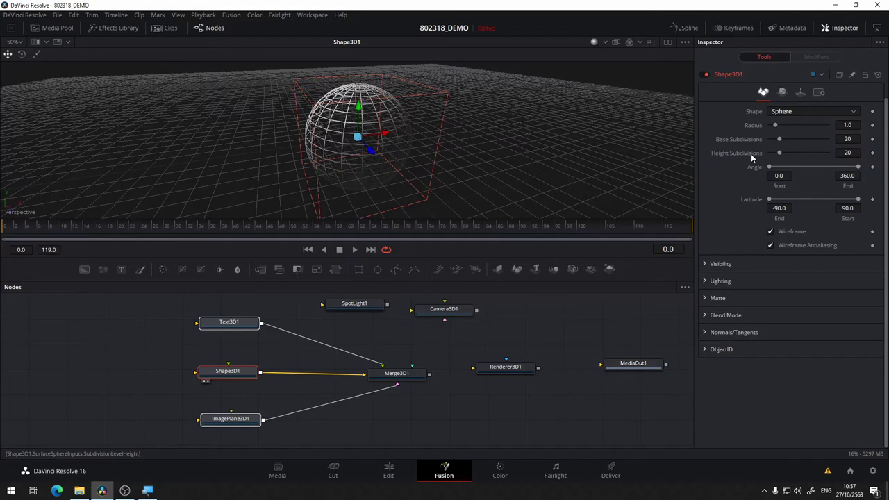
pyautogui.click(787, 233)
# Make the sphere's diffuse colour pure red and adjust its specular intensity and sharpness
pyautogui.click(782, 92)
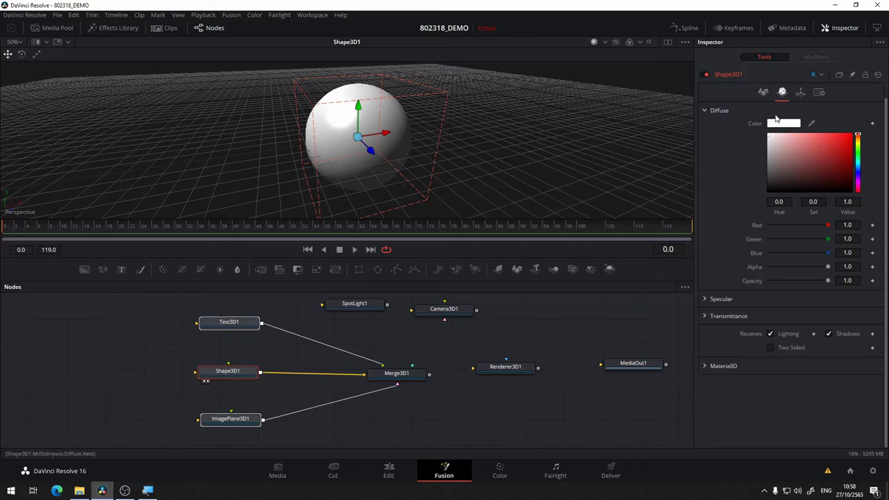
pyautogui.moveTo(823, 138); pyautogui.dragTo(857, 137)
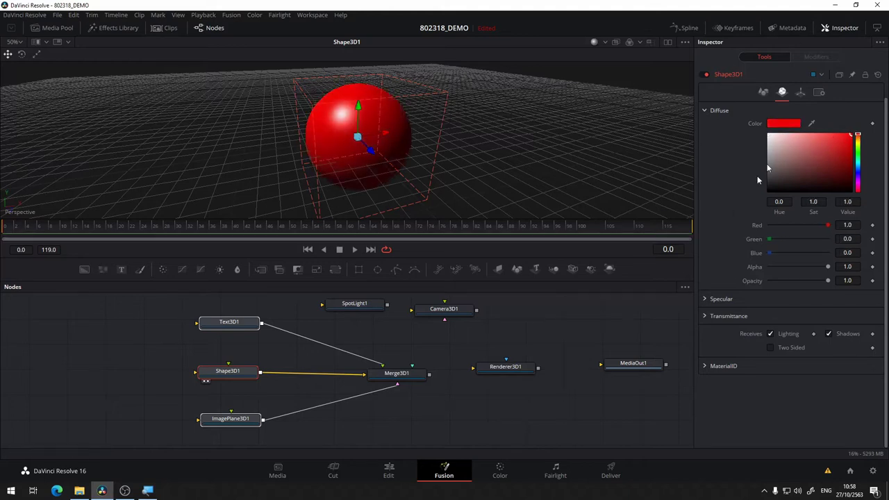
pyautogui.click(706, 299)
pyautogui.scroll(-3, 707, 298)
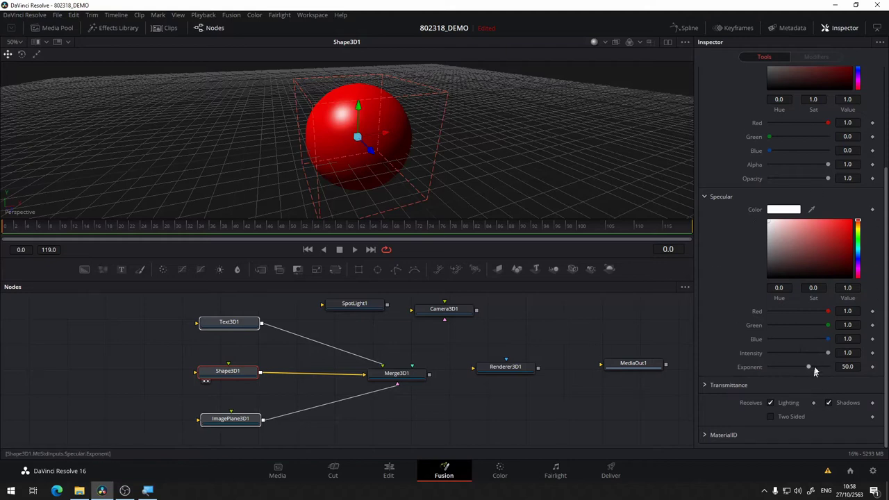
pyautogui.moveTo(829, 356); pyautogui.dragTo(830, 354)
pyautogui.moveTo(808, 368)
pyautogui.mouseDown()
pyautogui.moveTo(781, 370)
pyautogui.moveTo(828, 376)
pyautogui.mouseUp()
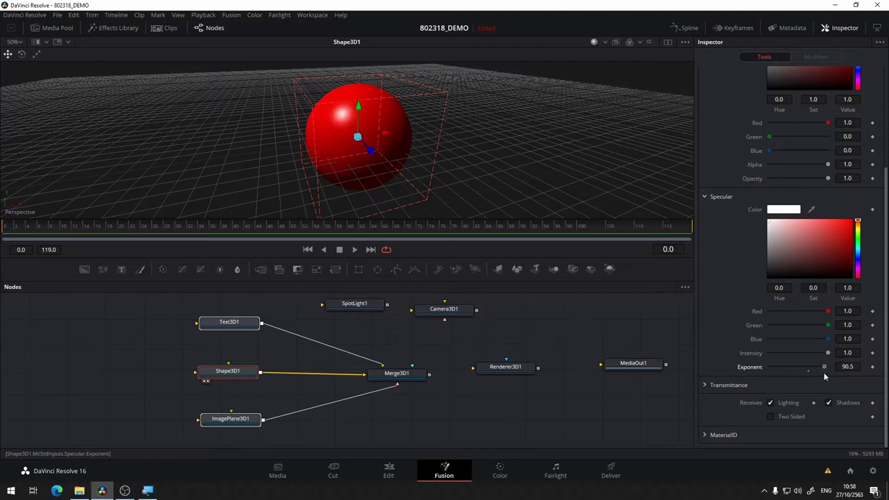
pyautogui.click(705, 198)
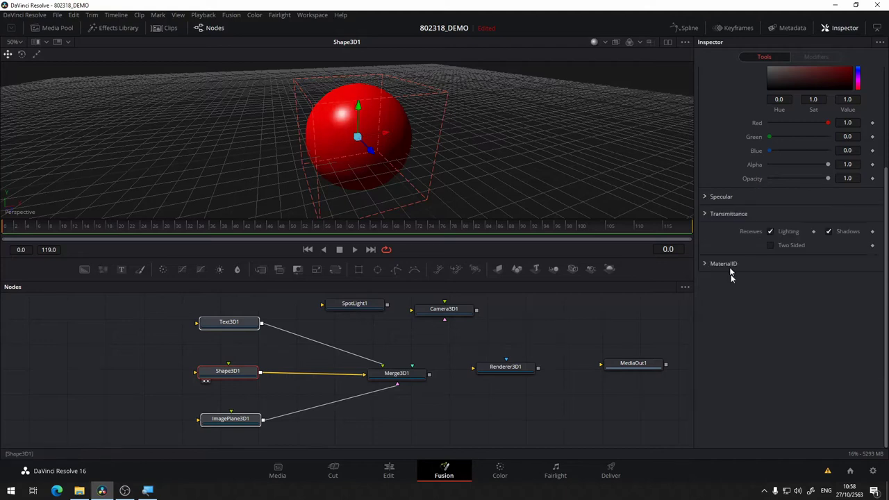
# Set the Transmittance attenuation colour to pure white
pyautogui.click(706, 214)
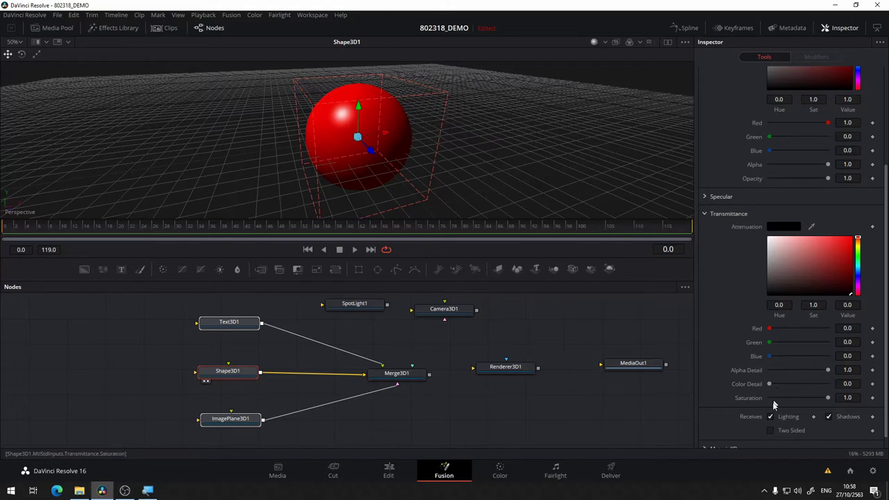
pyautogui.click(798, 226)
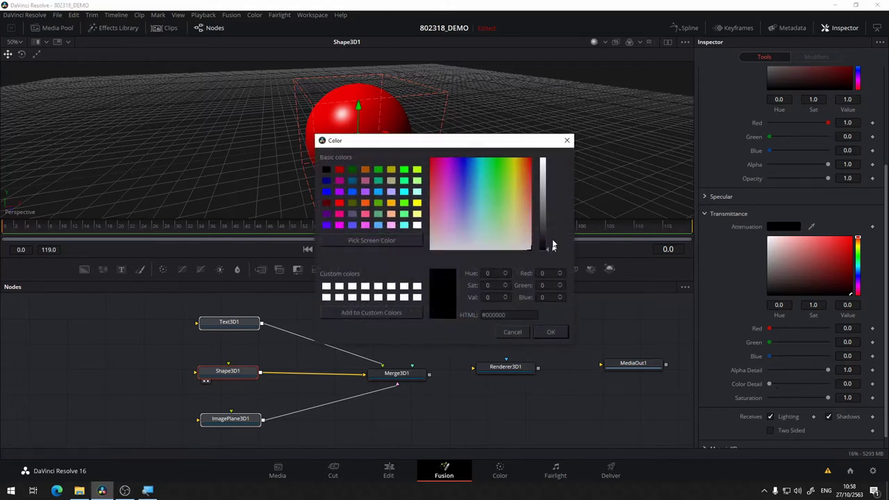
pyautogui.moveTo(546, 193); pyautogui.dragTo(546, 156)
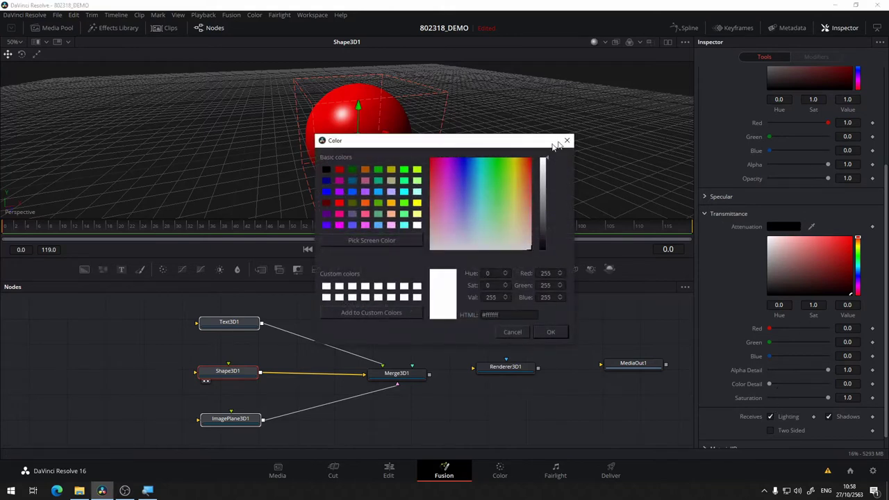
pyautogui.click(550, 332)
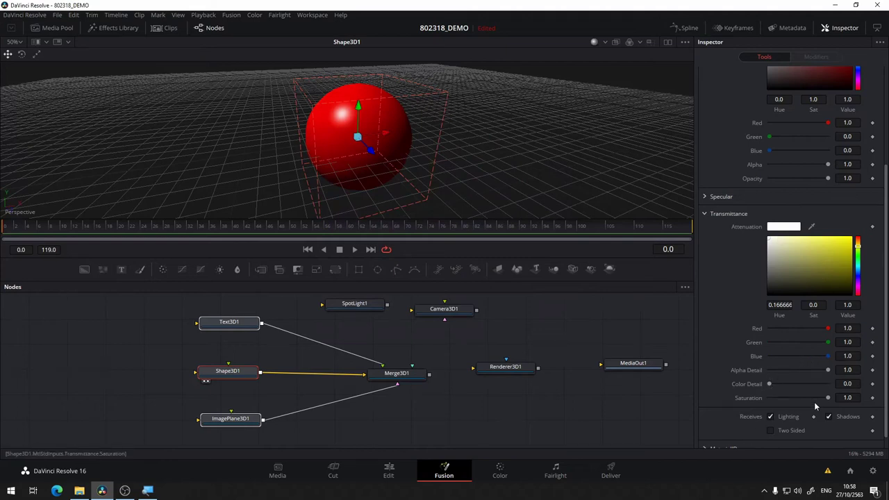
pyautogui.scroll(-1, 814, 400)
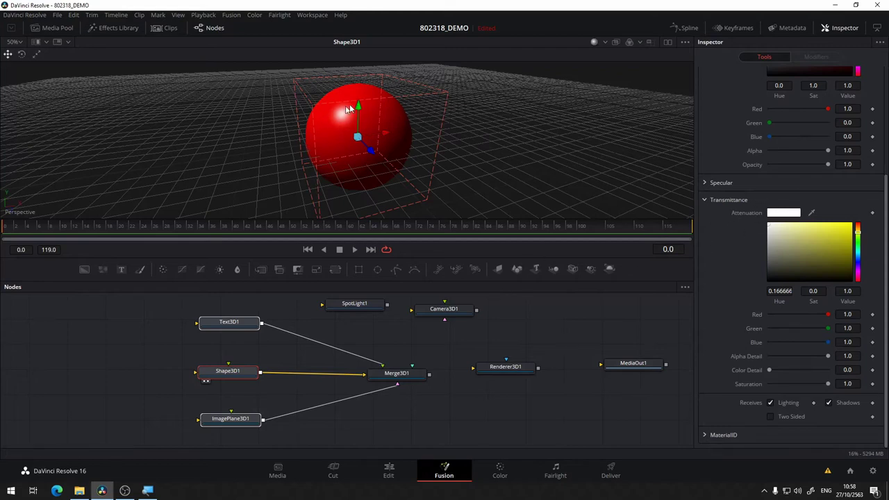
# Collapse Transmittance and toggle Receives Lighting and Receives Shadows off and back on
pyautogui.click(705, 200)
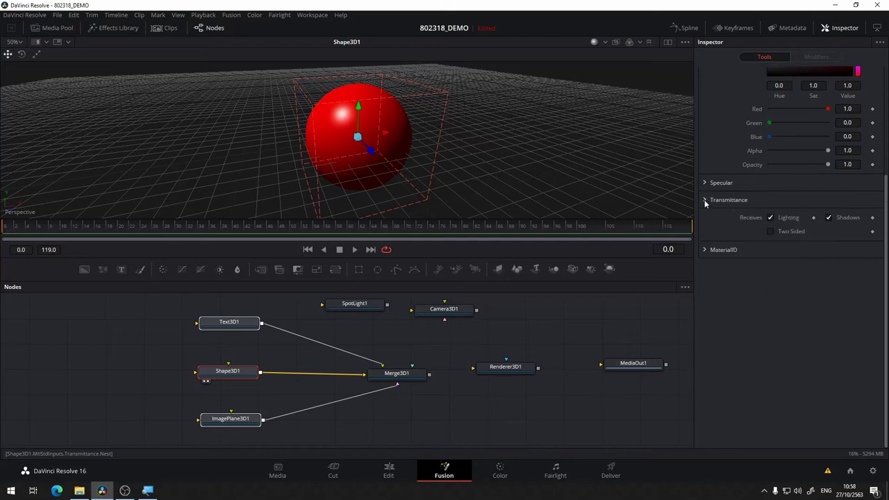
pyautogui.click(771, 218)
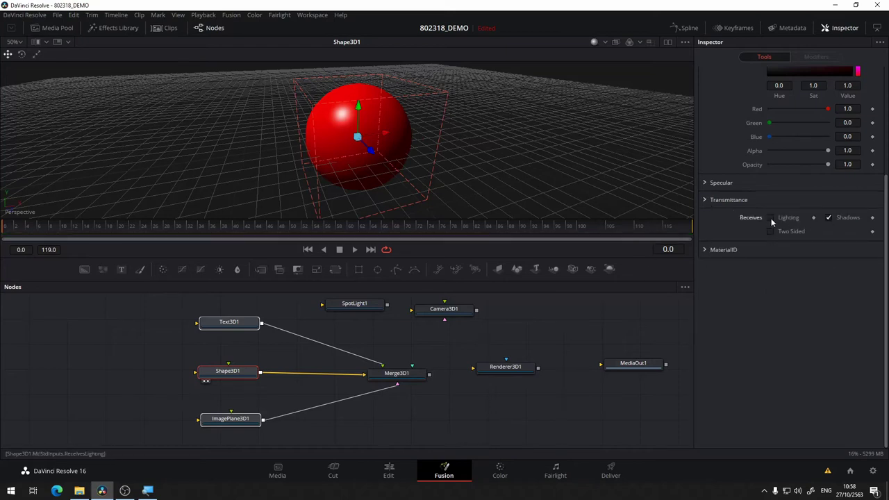
pyautogui.click(771, 219)
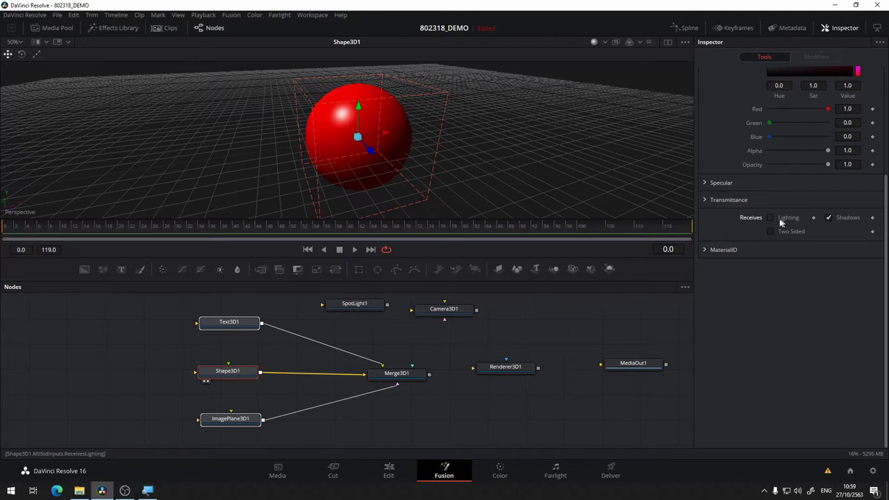
pyautogui.click(828, 218)
pyautogui.click(831, 218)
pyautogui.scroll(4, 723, 117)
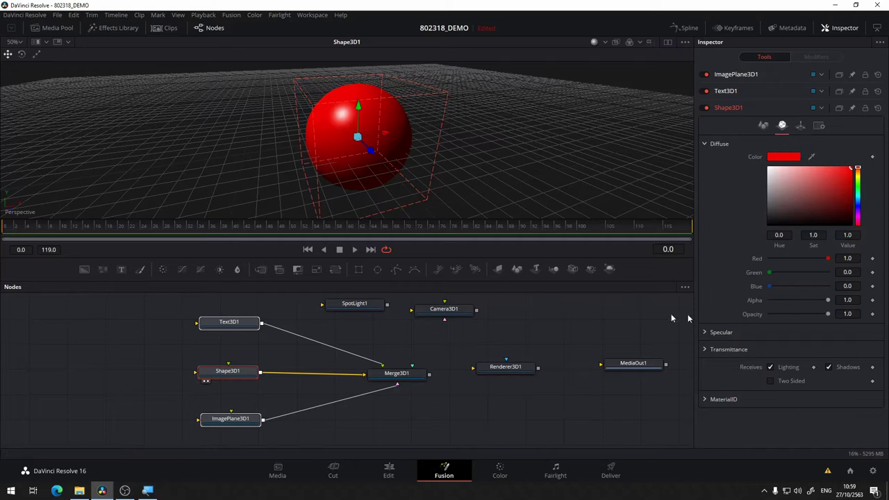
# Reset Shape3D1 to its defaults and select the ImagePlane3D1 node to show its settings
pyautogui.click(878, 108)
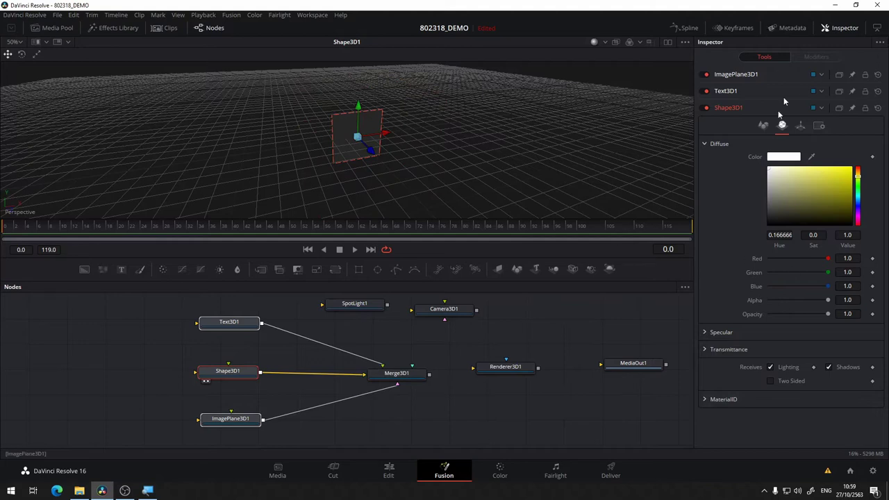
pyautogui.moveTo(285, 403)
pyautogui.mouseDown()
pyautogui.moveTo(343, 356)
pyautogui.moveTo(340, 363)
pyautogui.mouseUp()
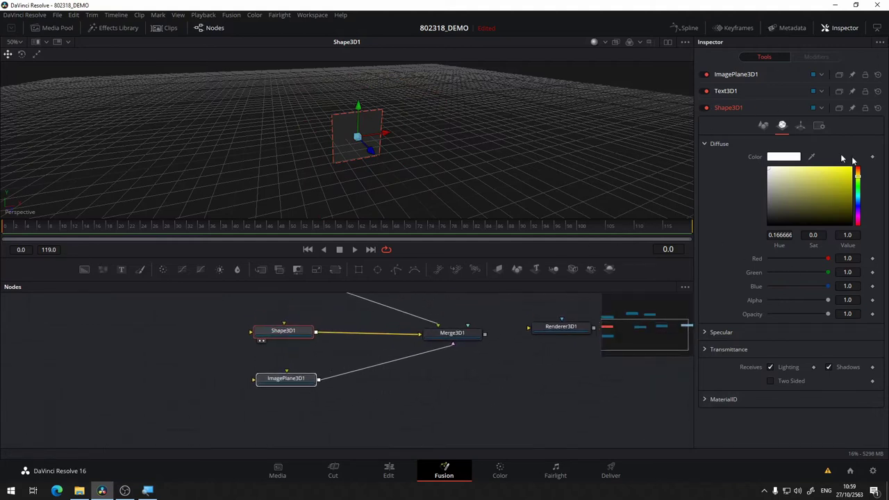
pyautogui.click(304, 382)
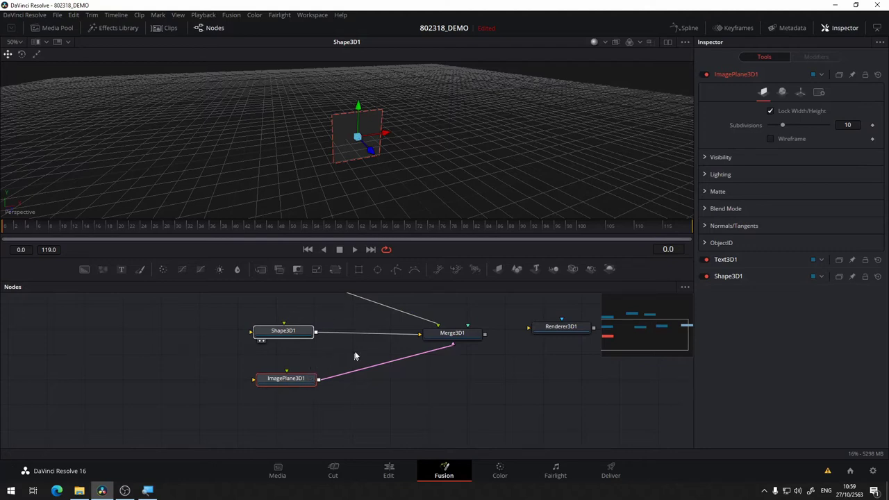
pyautogui.scroll(2, 361, 346)
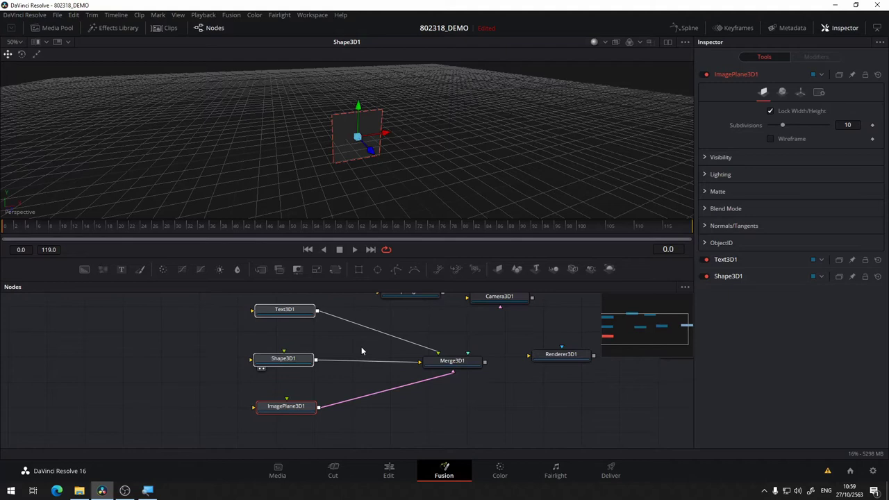
pyautogui.moveTo(361, 346)
pyautogui.mouseDown()
pyautogui.moveTo(407, 382)
pyautogui.moveTo(418, 362)
pyautogui.moveTo(372, 362)
pyautogui.mouseUp()
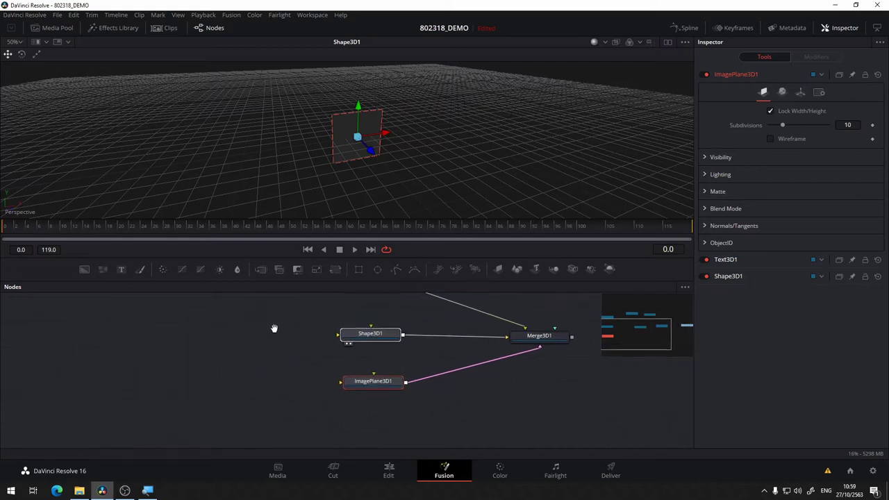
# Browse the Node editor's Add Tool menu, then close it without adding anything
pyautogui.rightClick(226, 396)
pyautogui.moveTo(312, 236)
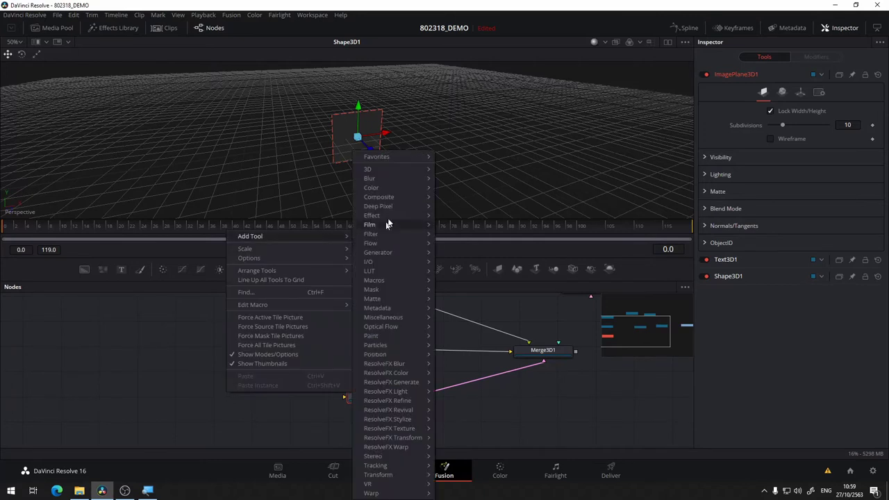
pyautogui.moveTo(422, 191)
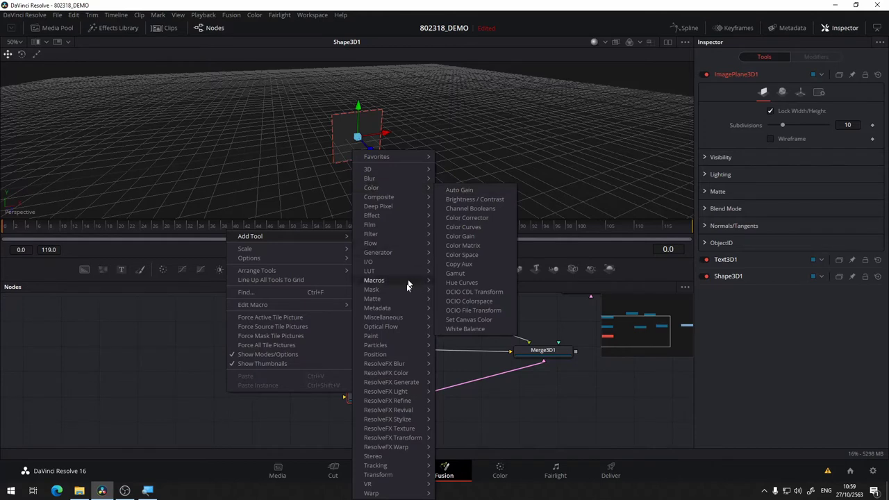
pyautogui.moveTo(408, 474)
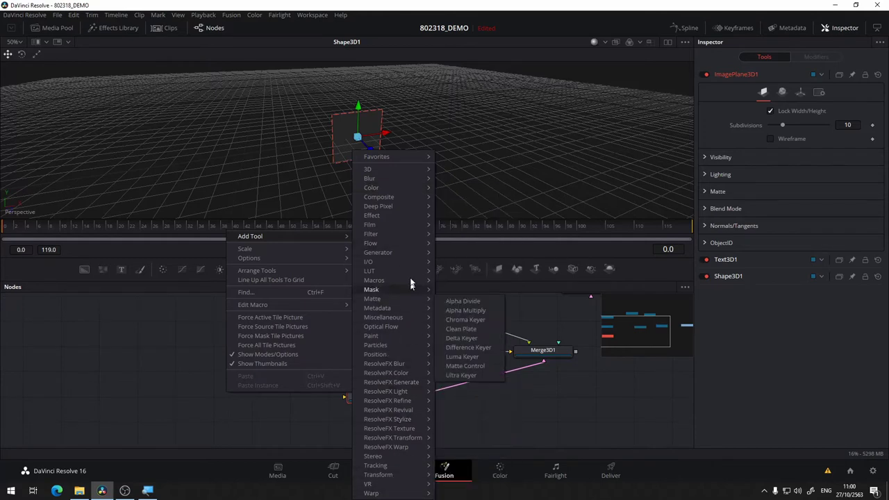
pyautogui.moveTo(399, 262)
pyautogui.moveTo(410, 345)
pyautogui.moveTo(412, 237)
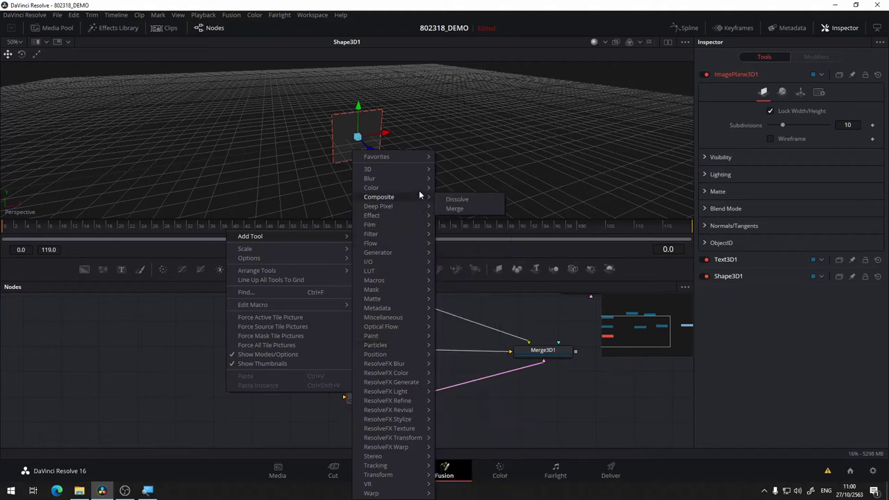
pyautogui.click(247, 417)
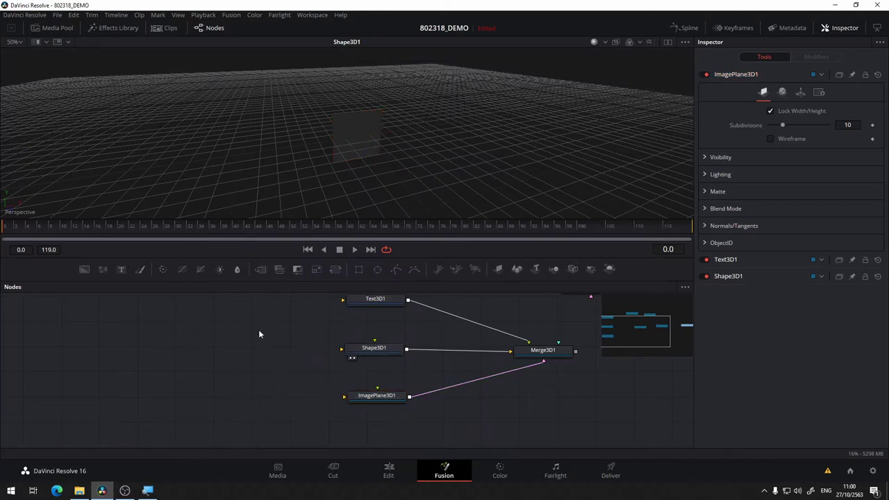
# Search 'fast' and add a Fast Noise Texture node, placing it left of Shape3D1
pyautogui.hotkey('shift', 'space')
pyautogui.write('Camera Tracker')
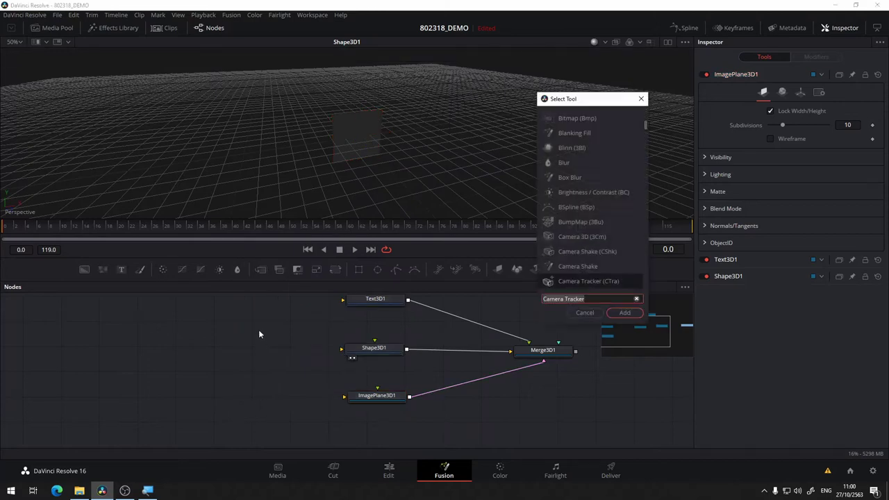
pyautogui.write('fast')
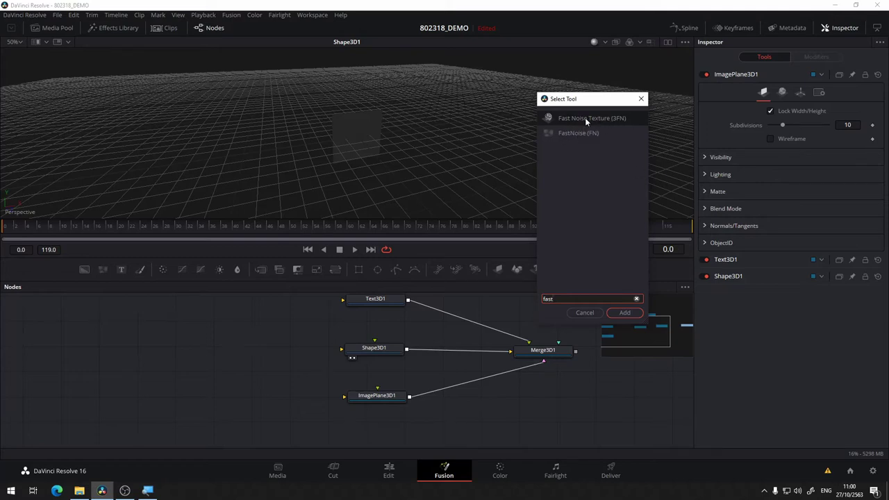
pyautogui.press('Down')
pyautogui.click(585, 118)
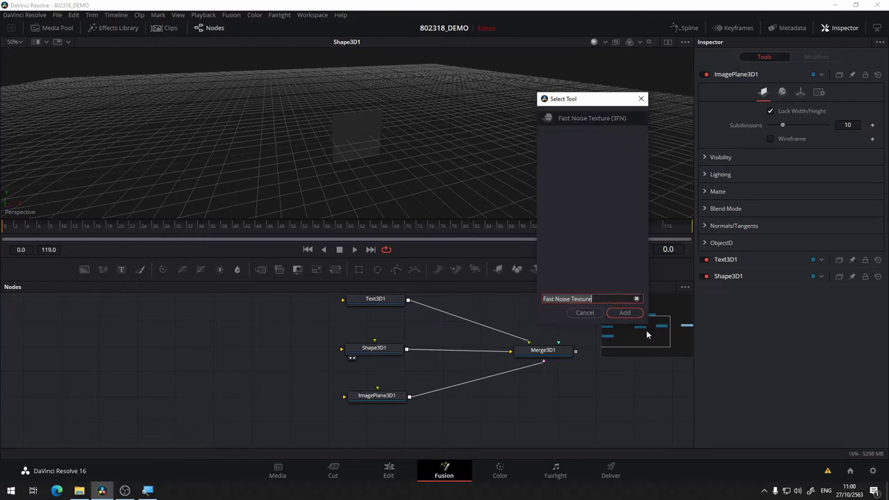
pyautogui.click(625, 312)
pyautogui.moveTo(276, 341); pyautogui.dragTo(236, 355)
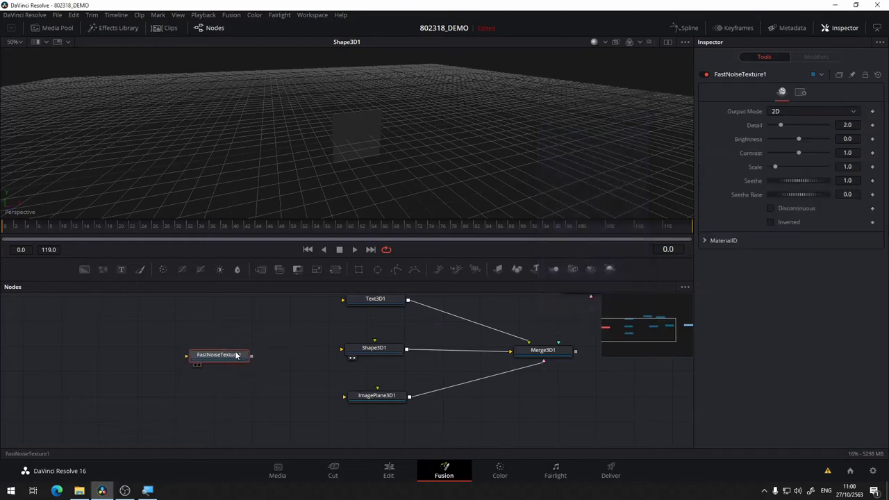
pyautogui.click(377, 355)
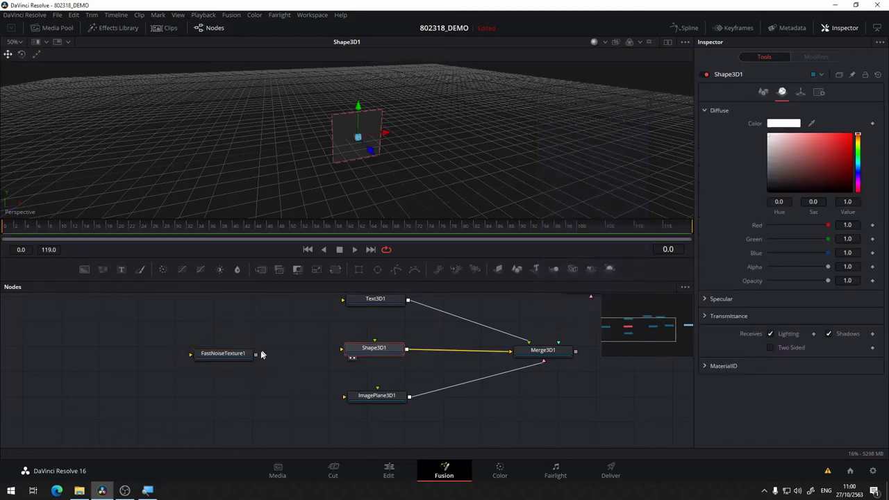
# Wire FastNoiseTexture1's output into Shape3D1's Material input, reconnecting it after a test disconnect
pyautogui.moveTo(255, 355); pyautogui.dragTo(342, 353)
pyautogui.moveTo(255, 355); pyautogui.dragTo(379, 351)
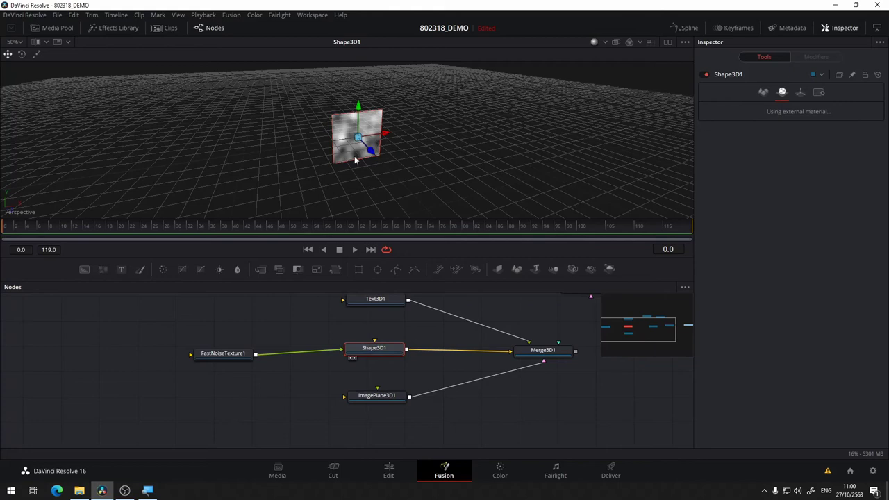
pyautogui.scroll(5, 354, 160)
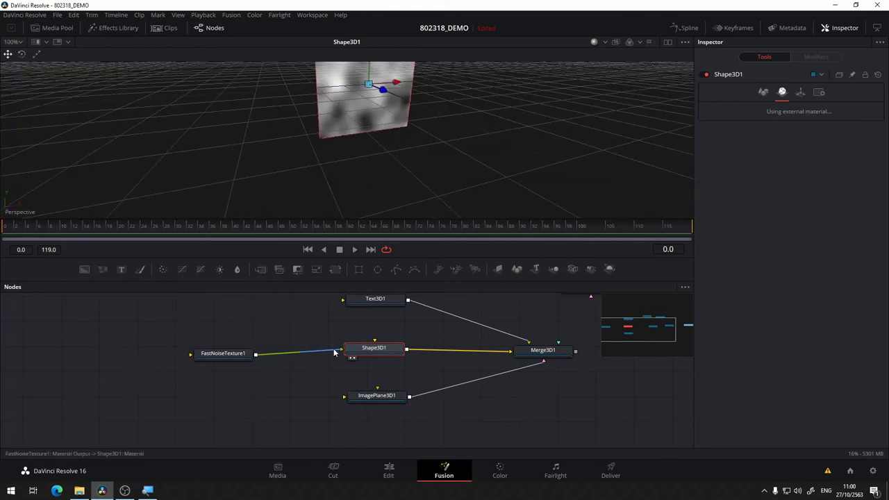
pyautogui.moveTo(436, 144); pyautogui.dragTo(407, 155)
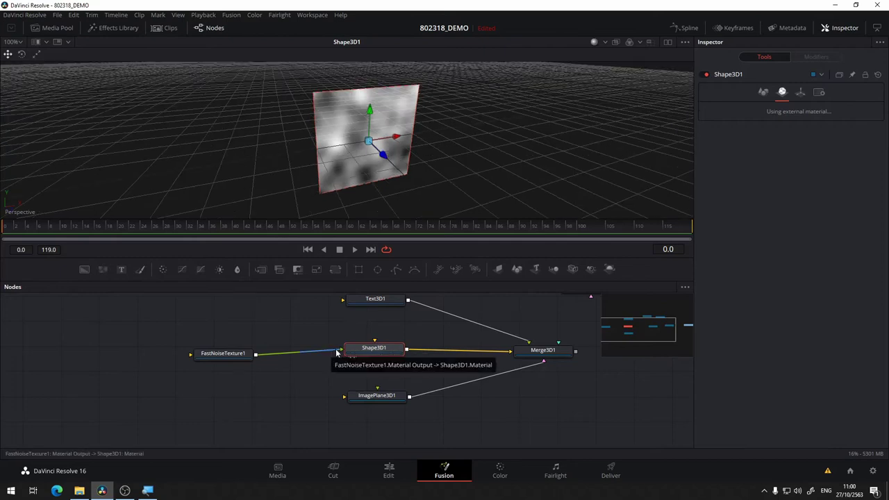
pyautogui.moveTo(337, 351)
pyautogui.mouseDown()
pyautogui.moveTo(289, 367)
pyautogui.moveTo(350, 352)
pyautogui.moveTo(269, 358)
pyautogui.moveTo(290, 364)
pyautogui.mouseUp()
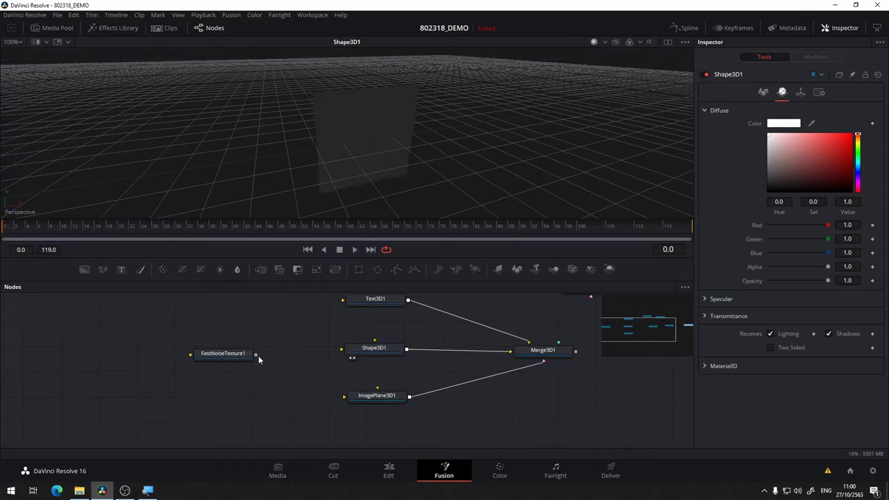
pyautogui.moveTo(257, 354); pyautogui.dragTo(407, 357)
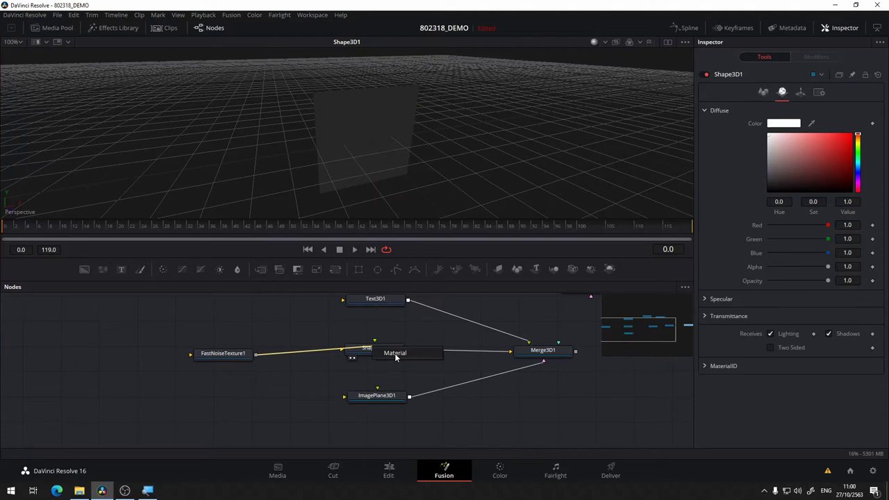
pyautogui.moveTo(396, 357); pyautogui.dragTo(396, 357)
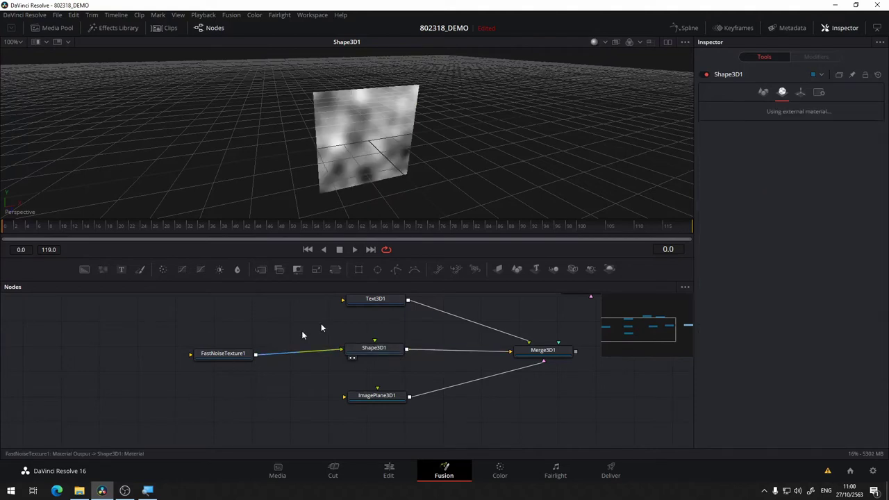
pyautogui.click(224, 355)
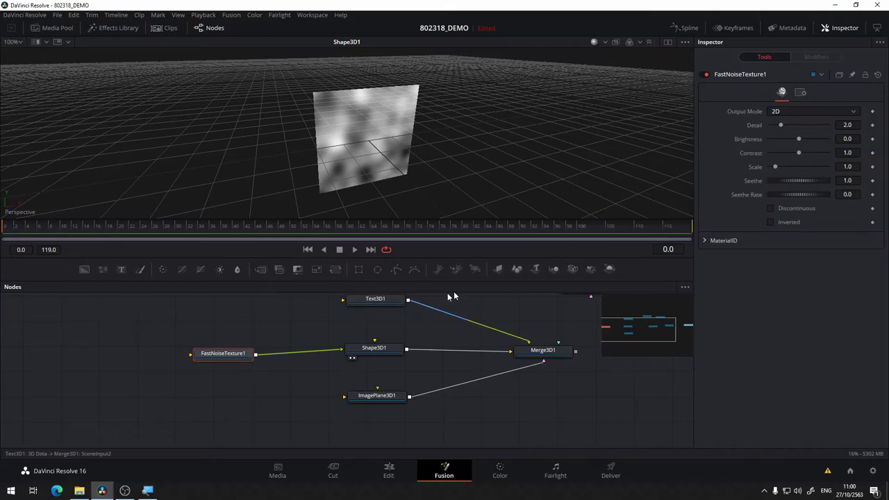
pyautogui.click(374, 348)
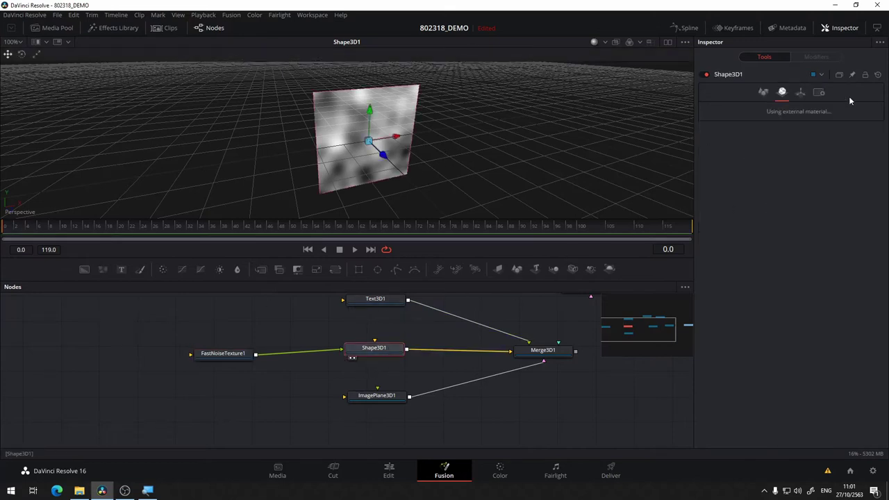
# Change Shape3D1 to a Sphere and orbit the view to see the noise-wrapped sphere
pyautogui.click(763, 92)
pyautogui.click(781, 111)
pyautogui.click(783, 143)
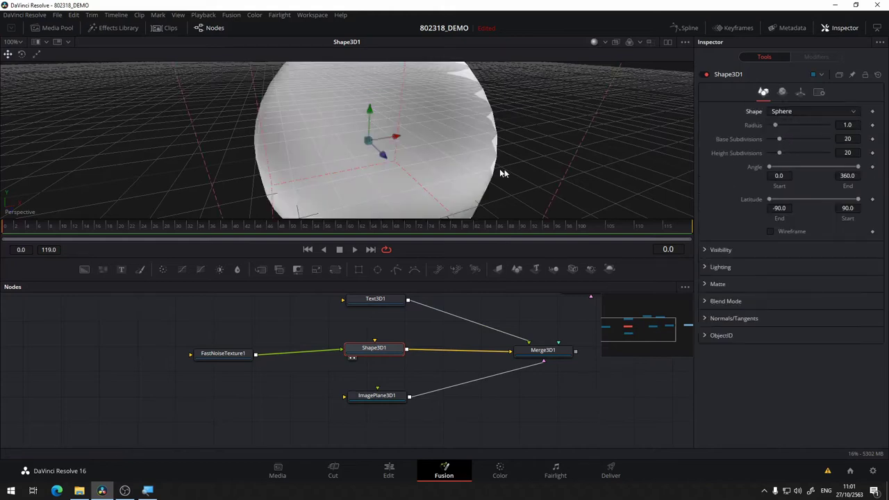
pyautogui.scroll(-5, 450, 141)
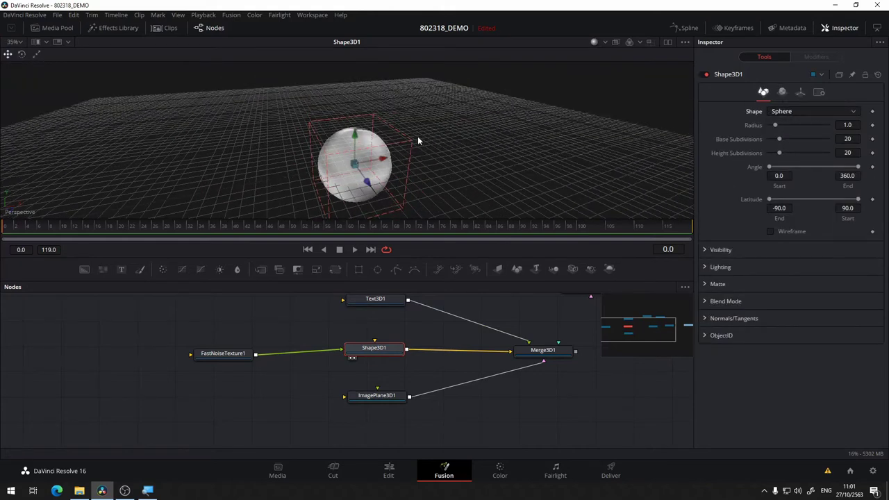
pyautogui.moveTo(359, 183); pyautogui.dragTo(416, 186)
pyautogui.moveTo(423, 182)
pyautogui.mouseDown()
pyautogui.moveTo(434, 145)
pyautogui.moveTo(391, 186)
pyautogui.moveTo(308, 215)
pyautogui.mouseUp()
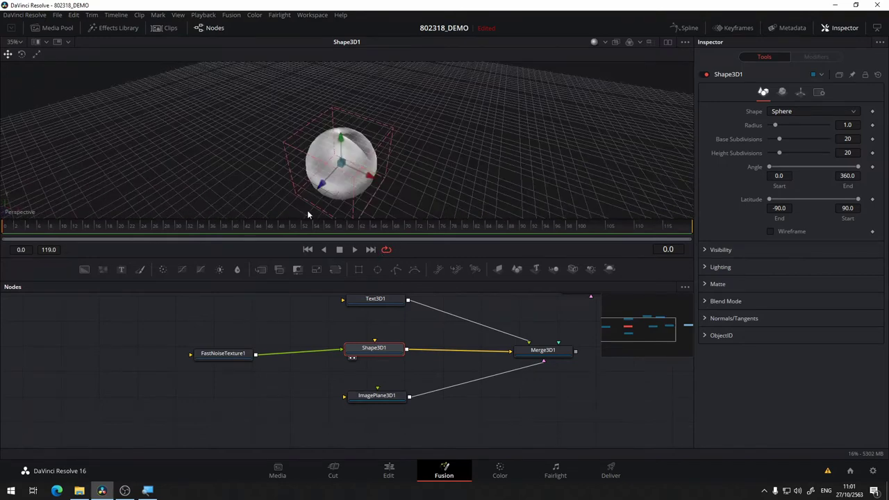
# Move the FastNoiseTexture1 node further left, leaving room before Shape3D1
pyautogui.scroll(1, 374, 160)
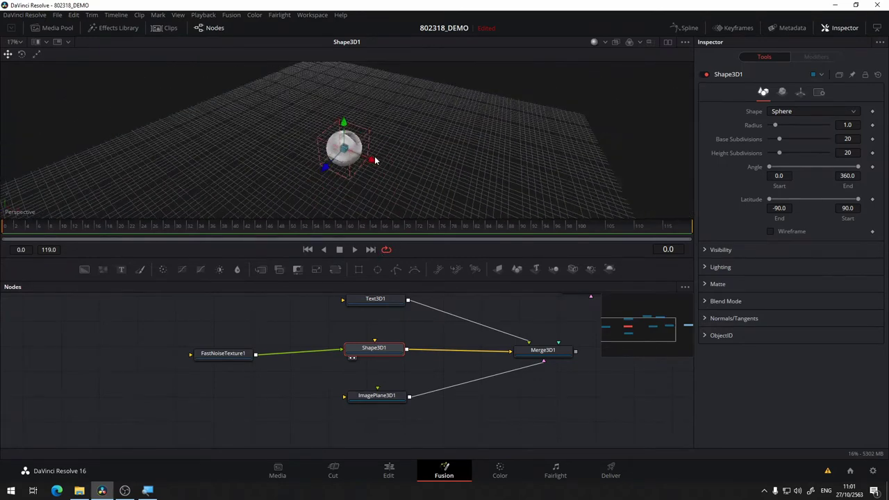
pyautogui.scroll(1, 374, 157)
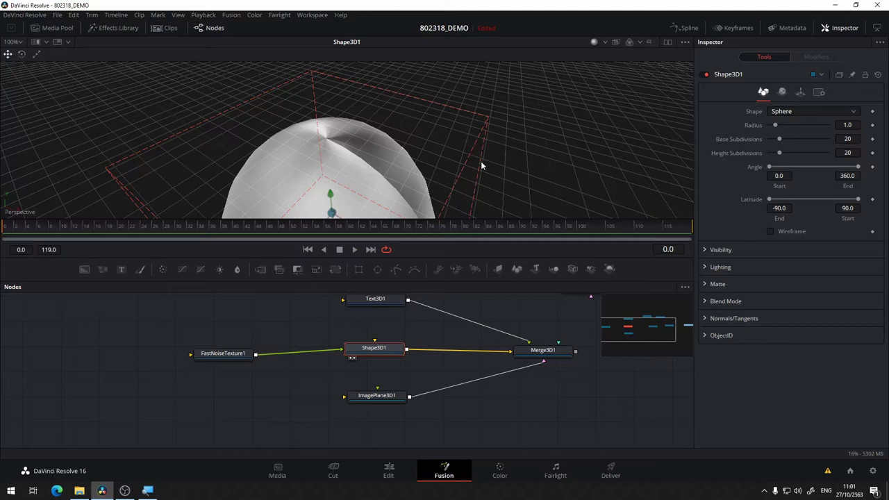
pyautogui.scroll(-2, 487, 155)
pyautogui.scroll(-2, 487, 155)
pyautogui.scroll(-2, 487, 156)
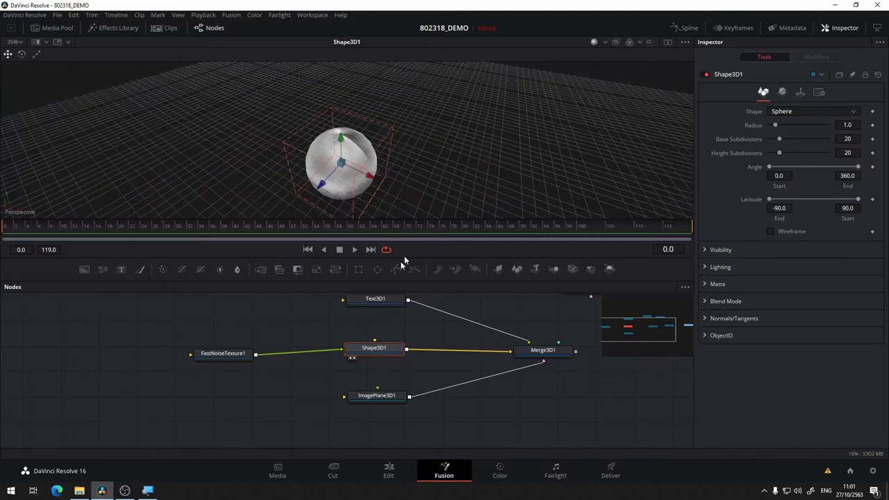
pyautogui.moveTo(412, 159)
pyautogui.mouseDown()
pyautogui.moveTo(548, 137)
pyautogui.moveTo(453, 123)
pyautogui.mouseUp()
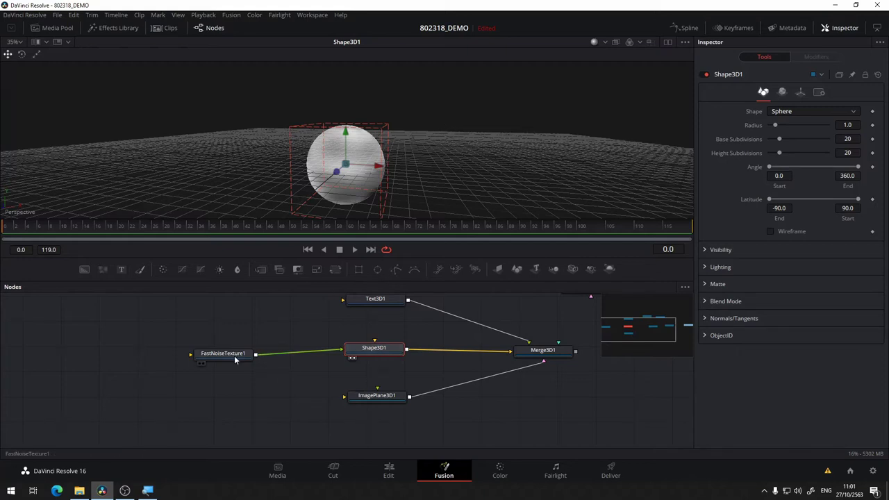
pyautogui.moveTo(234, 355); pyautogui.dragTo(167, 351)
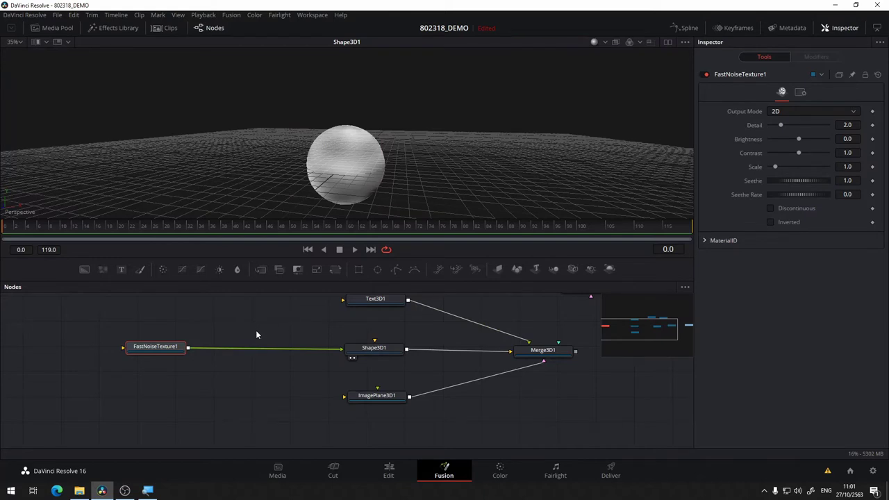
# Search 'uv' and add a UV Map 3D node between Shape3D1 and Merge3D1
pyautogui.hotkey('shift', 'space')
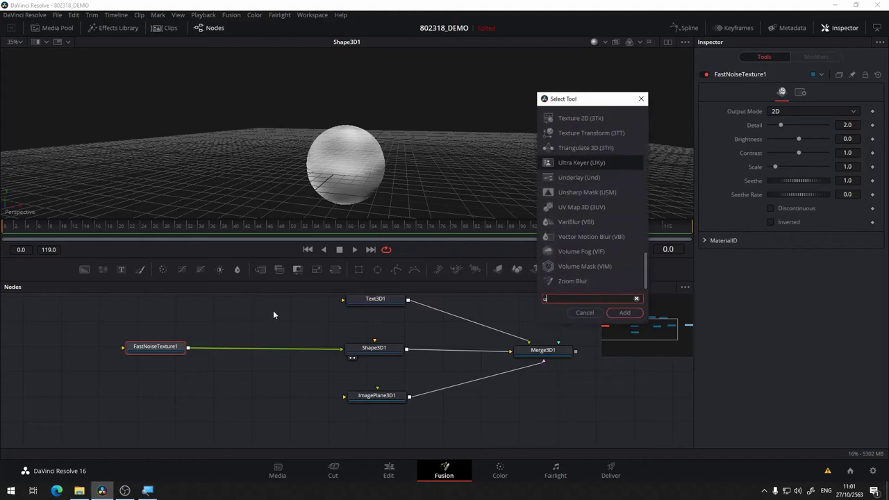
pyautogui.write('uv')
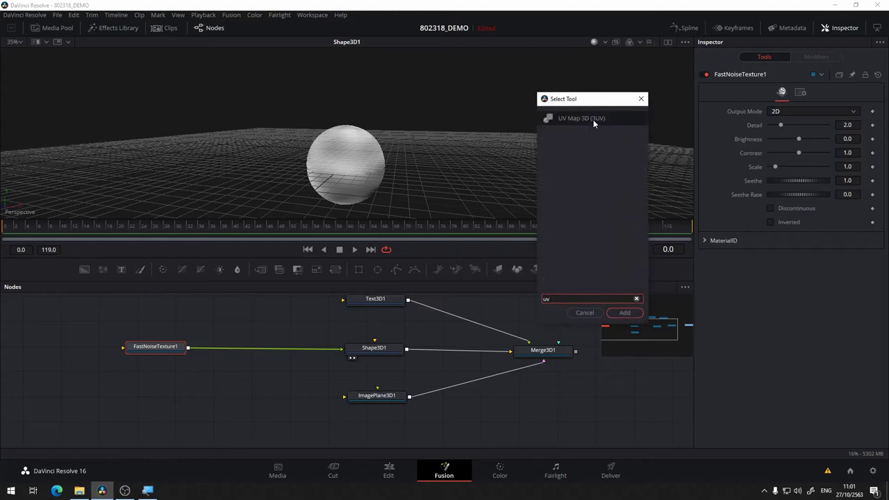
pyautogui.click(594, 120)
pyautogui.click(623, 313)
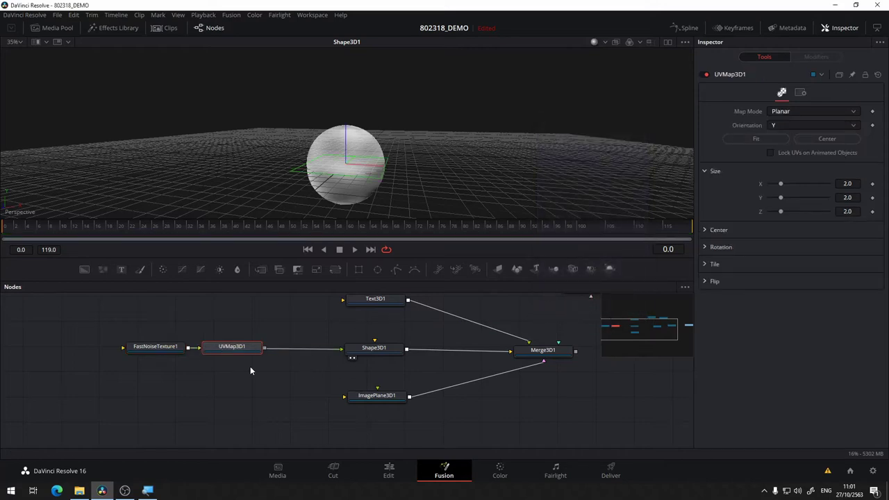
pyautogui.moveTo(245, 353)
pyautogui.mouseDown()
pyautogui.moveTo(284, 342)
pyautogui.moveTo(259, 354)
pyautogui.moveTo(468, 349)
pyautogui.mouseUp()
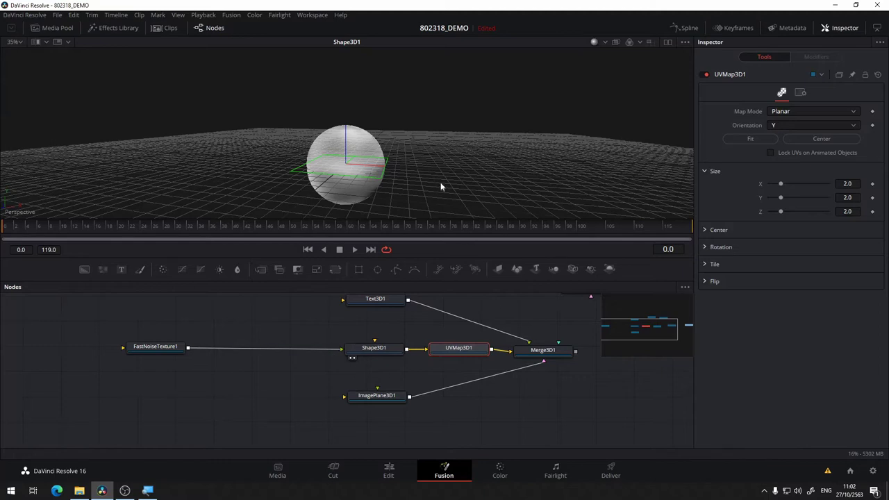
# Show Merge3D1 in the viewer and try Cylindrical and Spherical UV mapping modes
pyautogui.moveTo(393, 189); pyautogui.dragTo(327, 224)
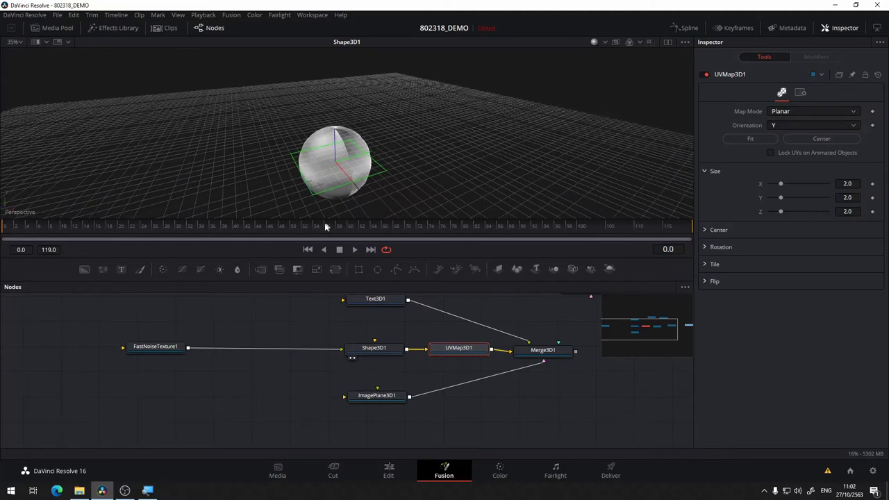
pyautogui.click(806, 114)
pyautogui.press('Escape')
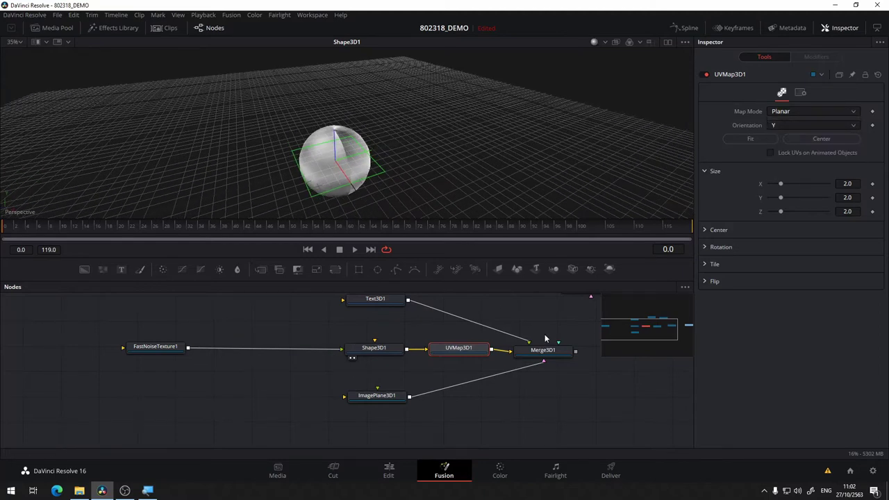
pyautogui.moveTo(543, 350); pyautogui.dragTo(548, 146)
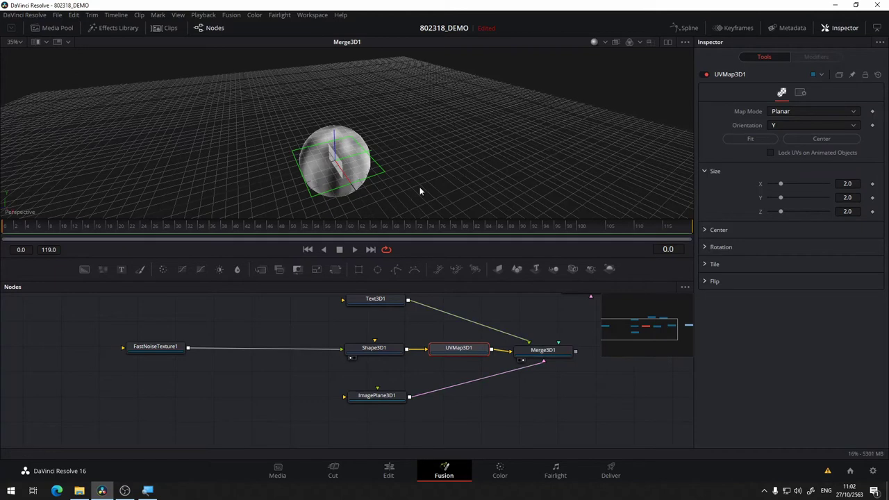
pyautogui.scroll(2, 389, 174)
pyautogui.click(799, 112)
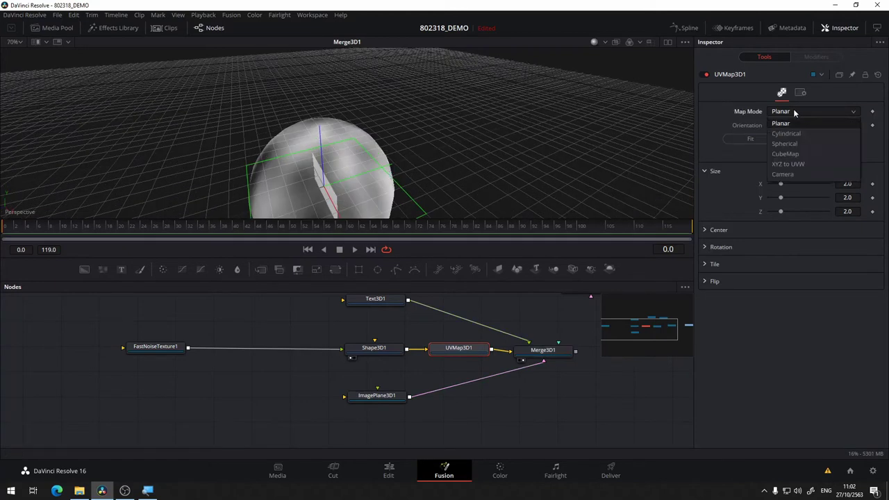
pyautogui.click(798, 133)
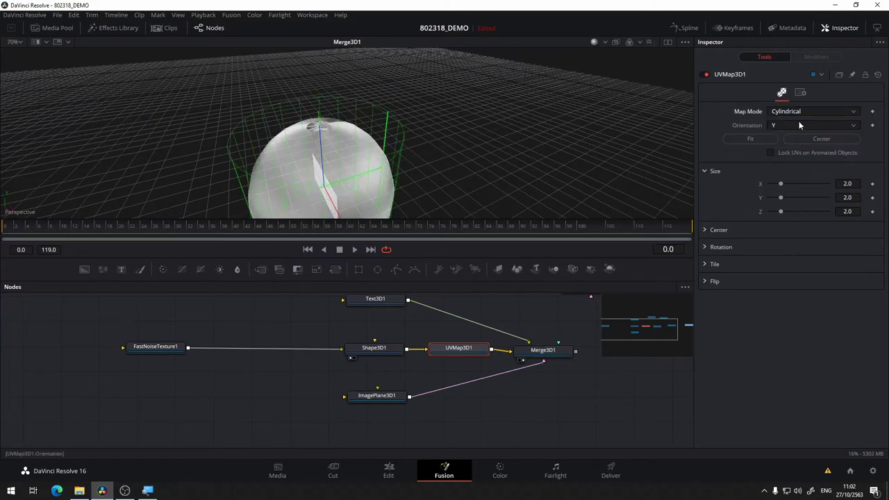
pyautogui.click(807, 111)
pyautogui.click(805, 144)
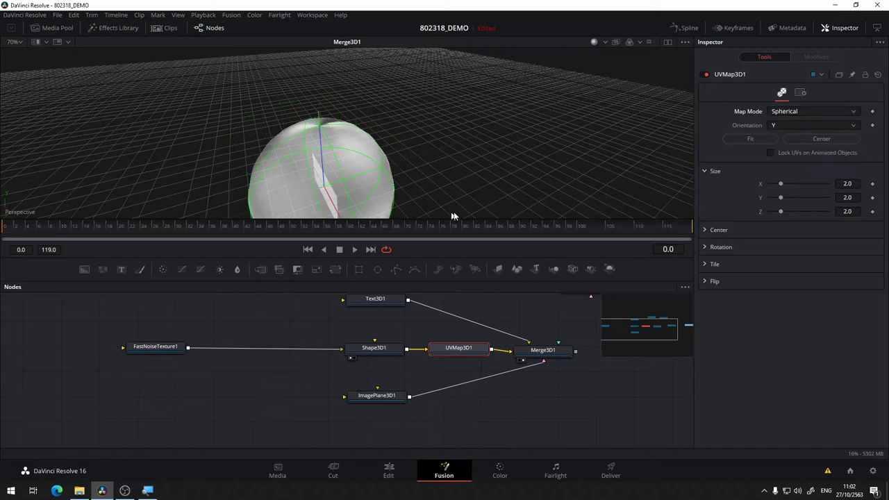
# Compare Shape3D1 and UVMap3D1 outputs, try CubeMap, then set Map Mode to XYZ to UVW
pyautogui.moveTo(495, 170); pyautogui.dragTo(521, 197)
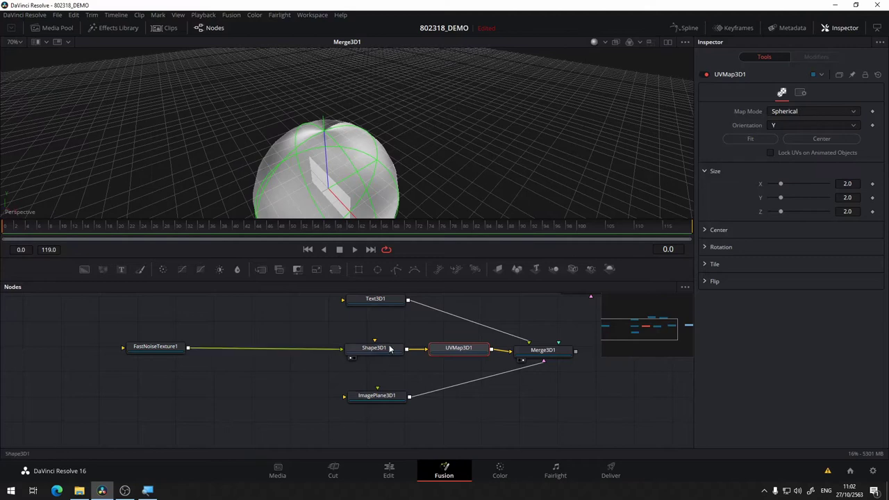
pyautogui.moveTo(389, 354); pyautogui.dragTo(442, 146)
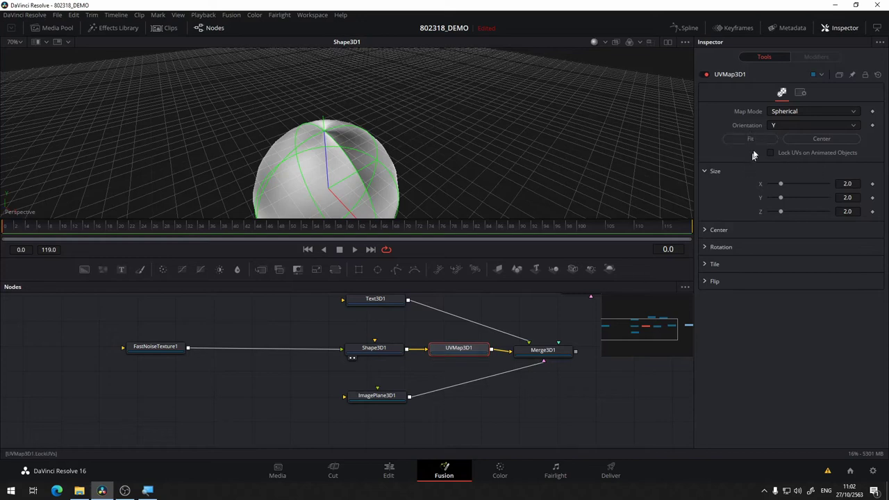
pyautogui.moveTo(479, 348); pyautogui.dragTo(484, 125)
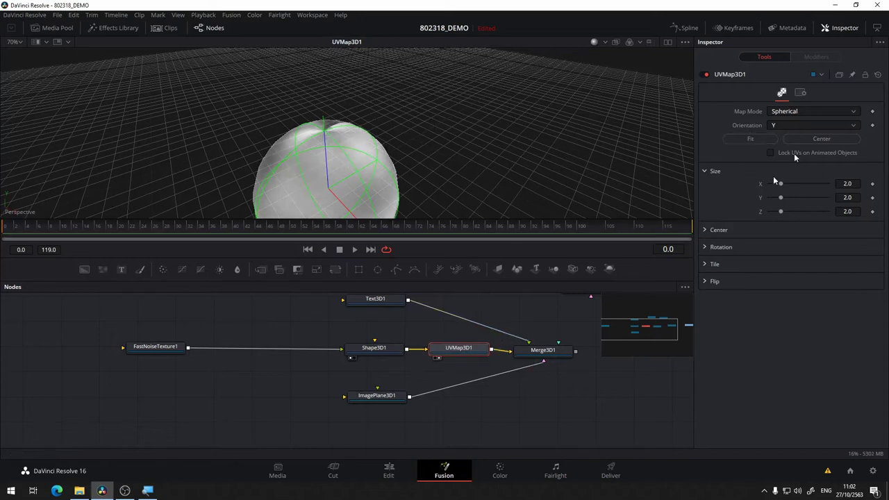
pyautogui.click(796, 113)
pyautogui.click(792, 153)
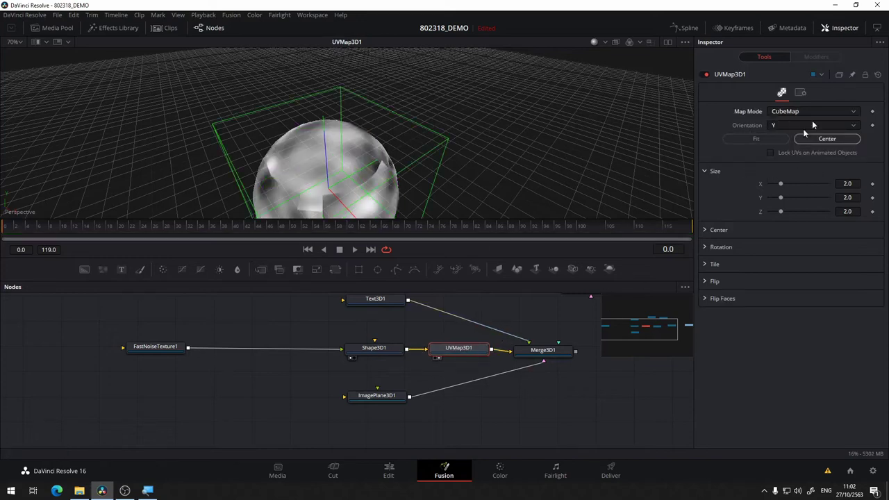
pyautogui.click(826, 113)
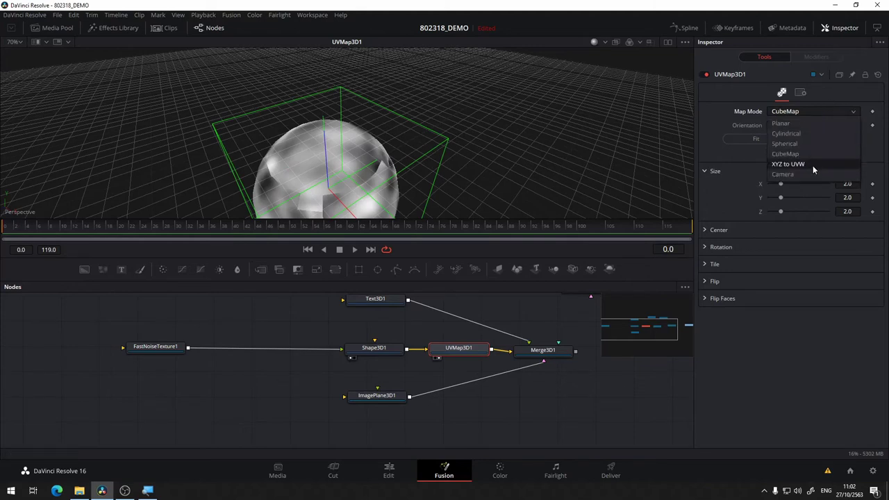
pyautogui.click(813, 165)
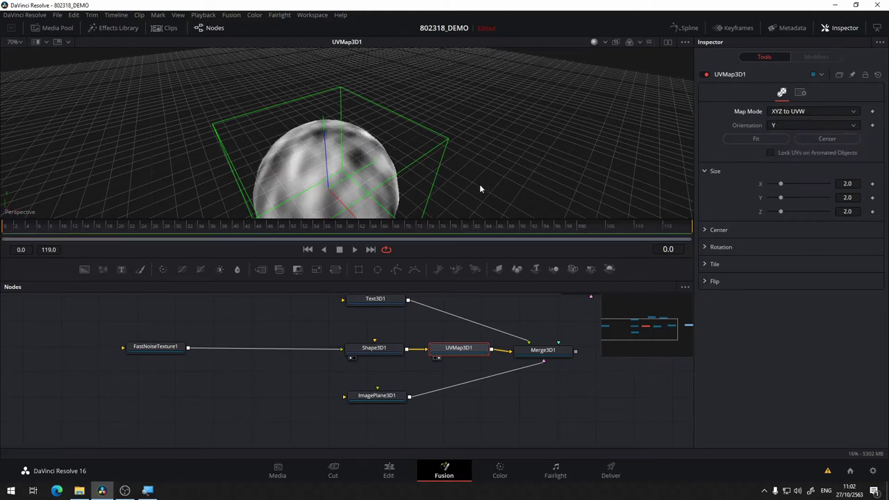
# Orbit and zoom the viewer to inspect the XYZ-to-UVW textured sphere
pyautogui.moveTo(479, 184); pyautogui.dragTo(446, 171)
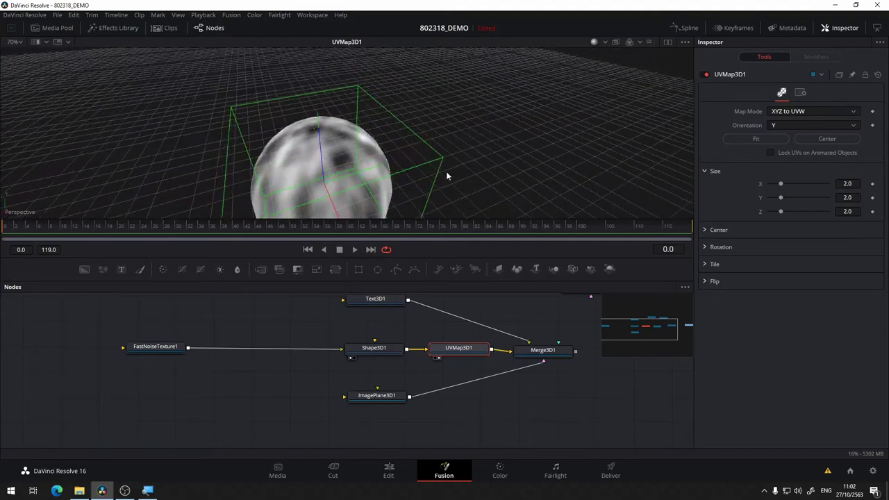
pyautogui.scroll(-5, 438, 161)
pyautogui.moveTo(407, 169)
pyautogui.mouseDown()
pyautogui.moveTo(445, 53)
pyautogui.moveTo(359, 135)
pyautogui.mouseUp()
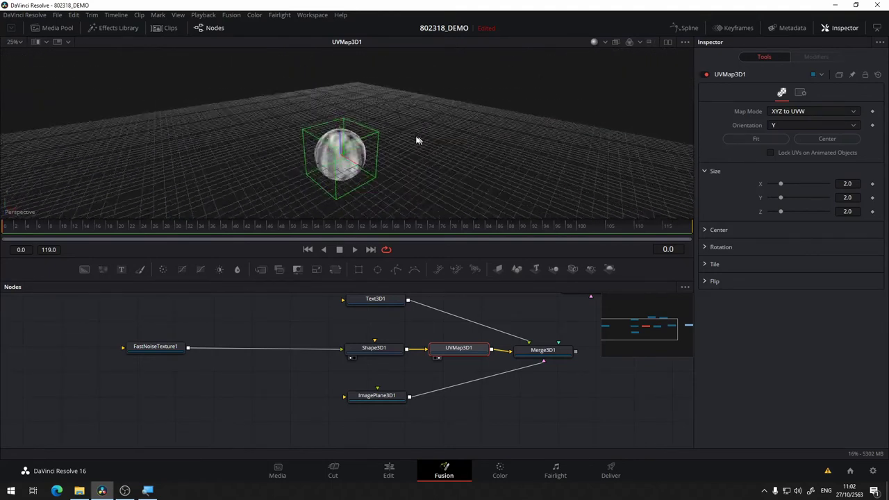
pyautogui.scroll(5, 375, 162)
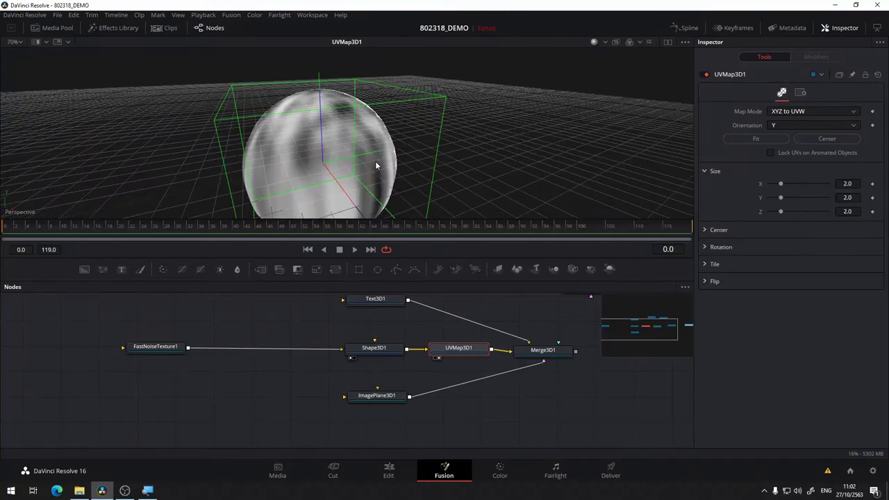
pyautogui.moveTo(375, 161)
pyautogui.mouseDown()
pyautogui.moveTo(413, 123)
pyautogui.moveTo(399, 132)
pyautogui.mouseUp()
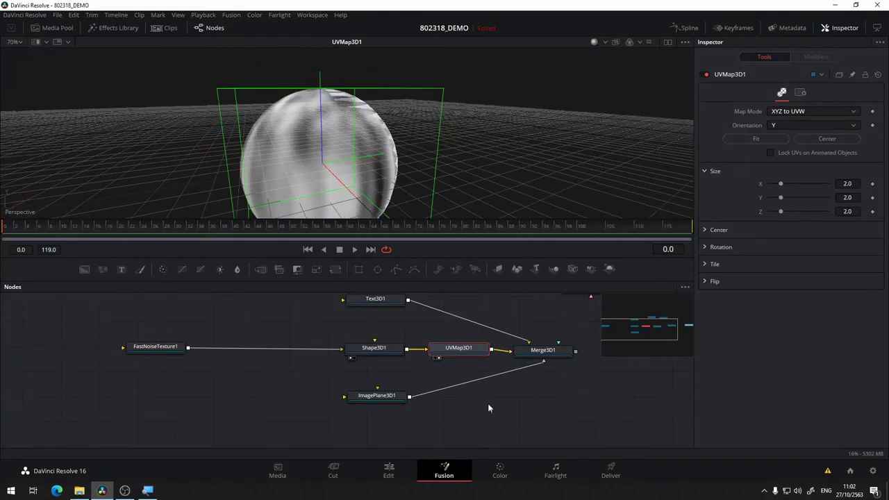
# Inspect Shape3D1's material and transform tabs, then move FastNoiseTexture1 up and left
pyautogui.click(374, 347)
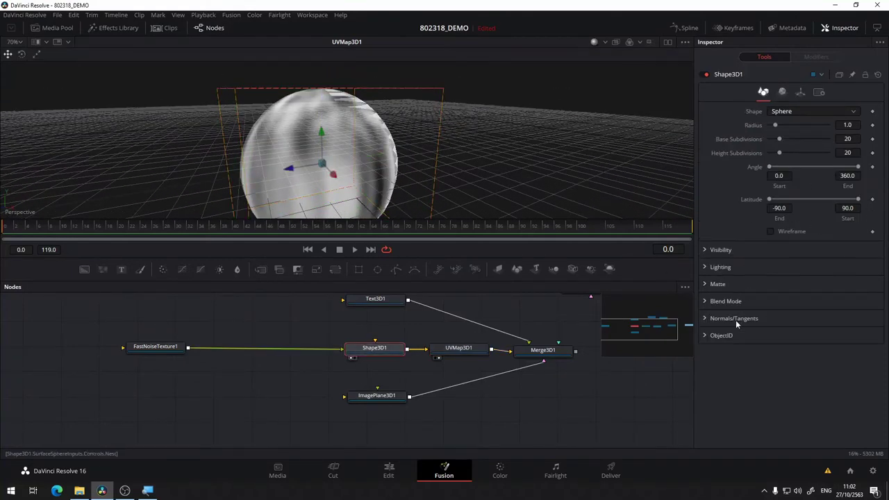
pyautogui.click(783, 92)
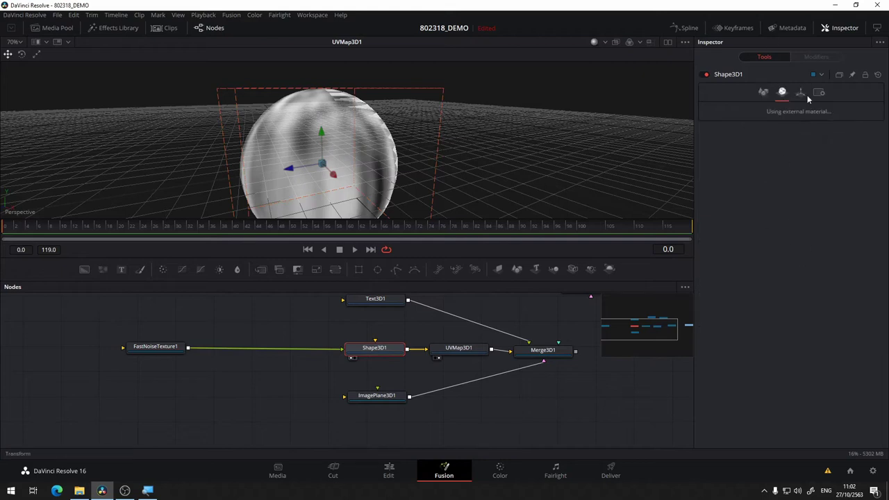
pyautogui.click(800, 92)
pyautogui.click(782, 92)
pyautogui.click(178, 348)
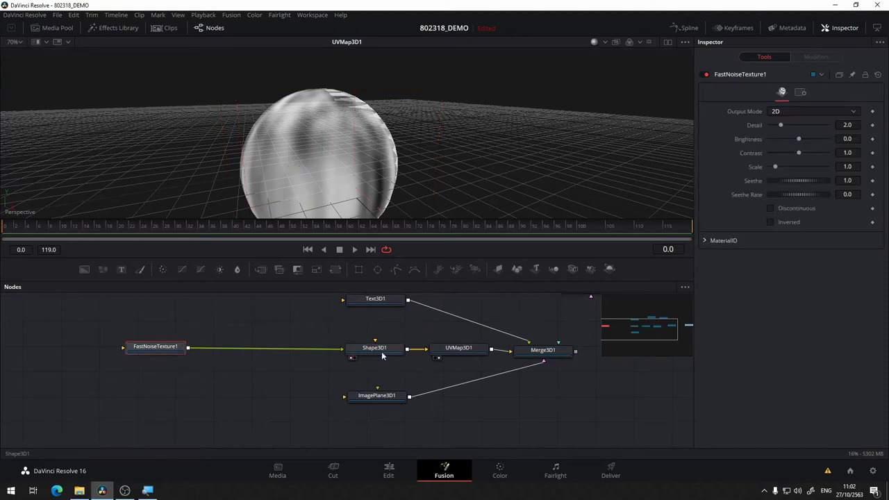
pyautogui.moveTo(167, 355); pyautogui.dragTo(155, 321)
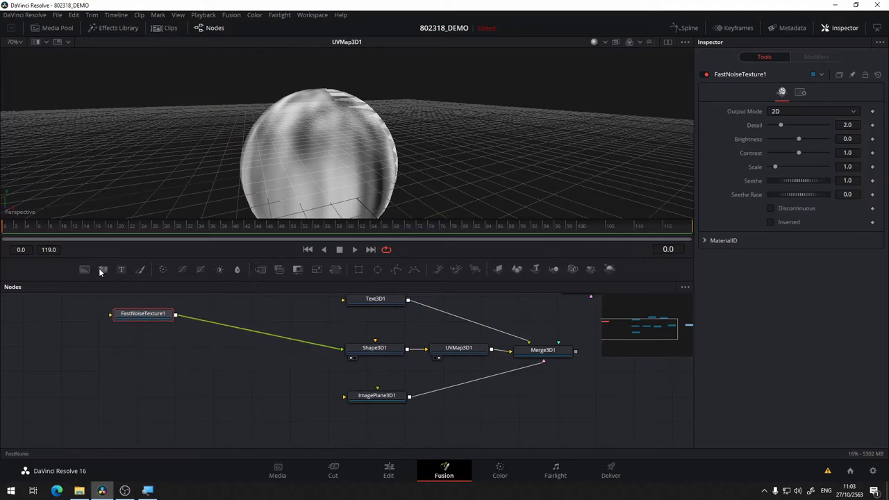
# Add FastNoise and Background nodes, make the background pure red, and feed it into Shape3D1
pyautogui.moveTo(99, 272)
pyautogui.mouseDown()
pyautogui.moveTo(151, 360)
pyautogui.moveTo(400, 357)
pyautogui.mouseUp()
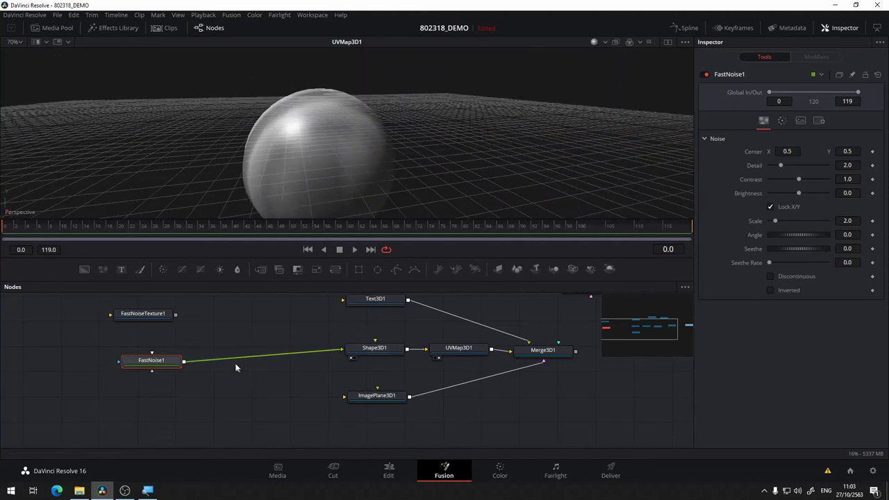
pyautogui.moveTo(84, 269)
pyautogui.mouseDown()
pyautogui.moveTo(187, 392)
pyautogui.moveTo(150, 392)
pyautogui.mouseUp()
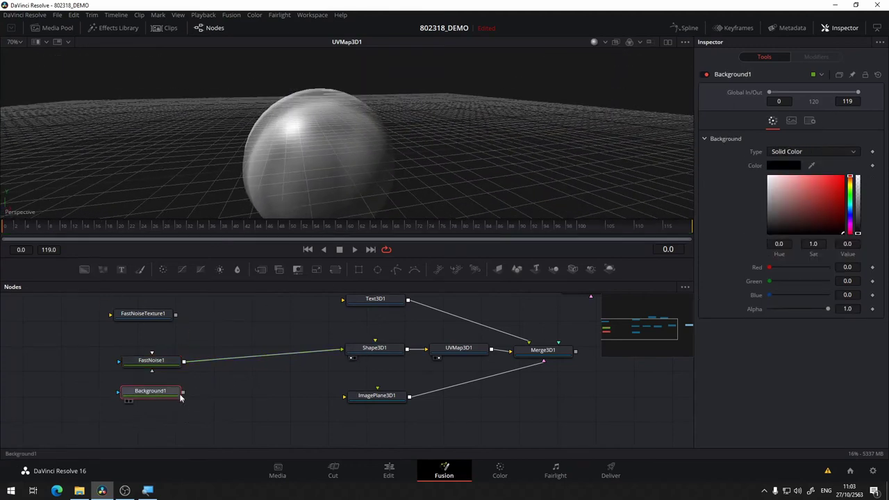
pyautogui.moveTo(842, 178); pyautogui.dragTo(866, 175)
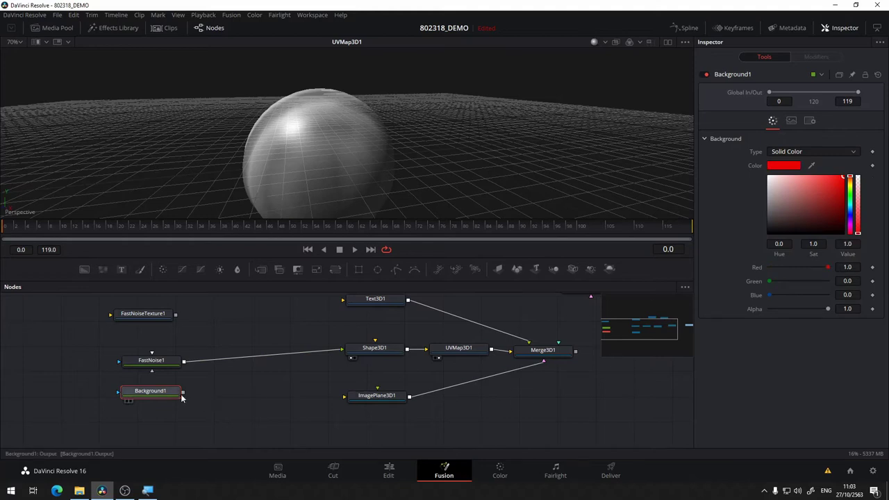
pyautogui.moveTo(183, 392); pyautogui.dragTo(361, 356)
pyautogui.moveTo(183, 391); pyautogui.dragTo(346, 349)
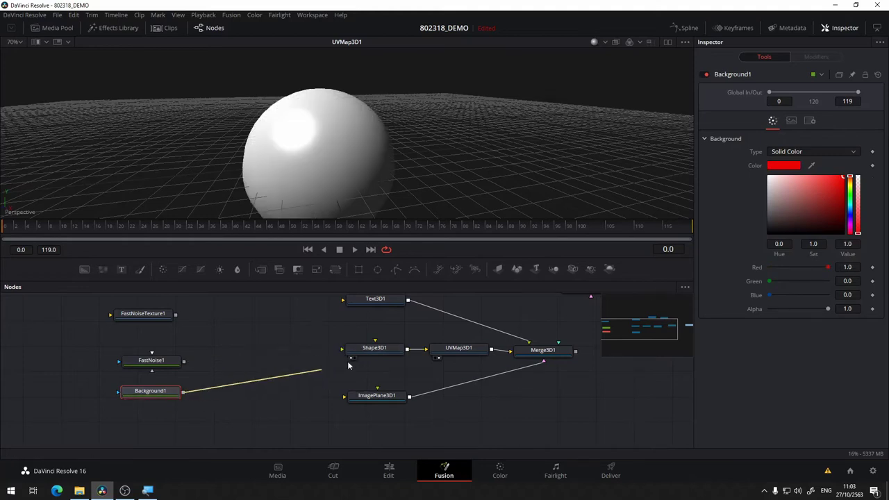
# Delete the FastNoiseTexture1, FastNoise1 and Background1 generator nodes together
pyautogui.moveTo(402, 114)
pyautogui.mouseDown()
pyautogui.moveTo(409, 170)
pyautogui.moveTo(438, 139)
pyautogui.moveTo(429, 141)
pyautogui.moveTo(428, 163)
pyautogui.moveTo(401, 139)
pyautogui.moveTo(426, 144)
pyautogui.moveTo(417, 181)
pyautogui.mouseUp()
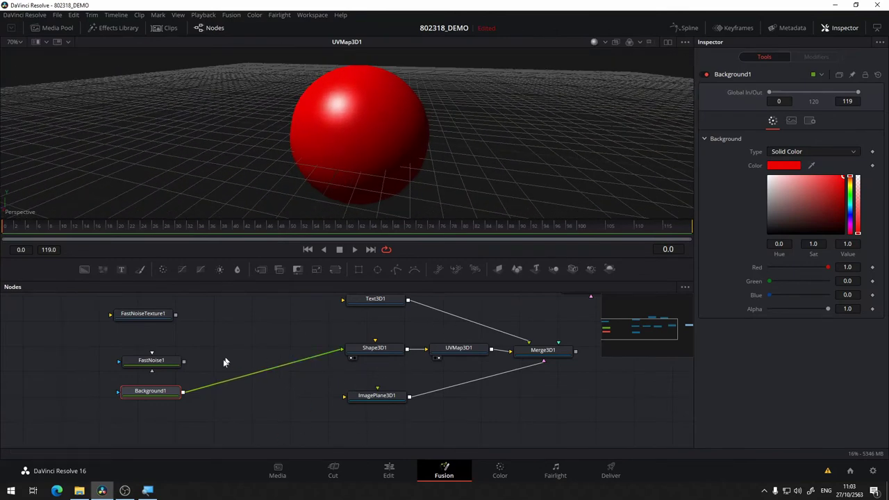
pyautogui.moveTo(223, 306); pyautogui.dragTo(111, 417)
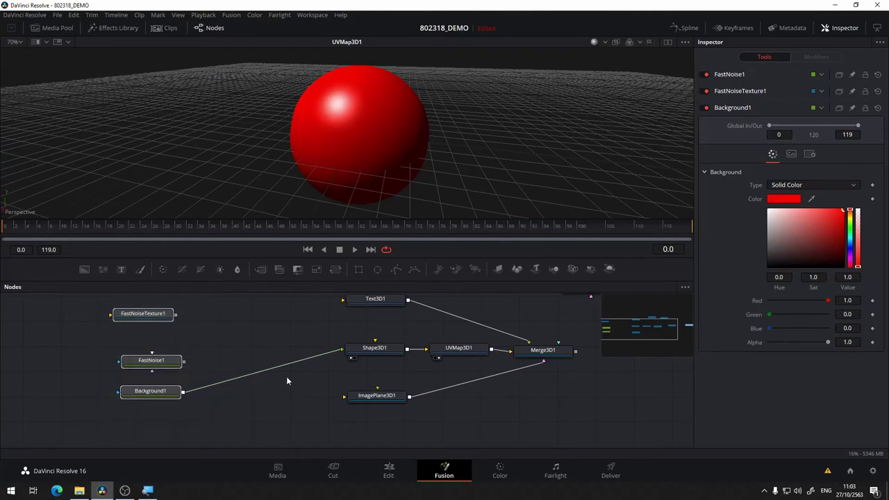
pyautogui.press('Delete')
# Delete the UVMap3D1 node so Shape3D1 feeds Merge3D1 directly
pyautogui.moveTo(320, 334); pyautogui.dragTo(341, 363)
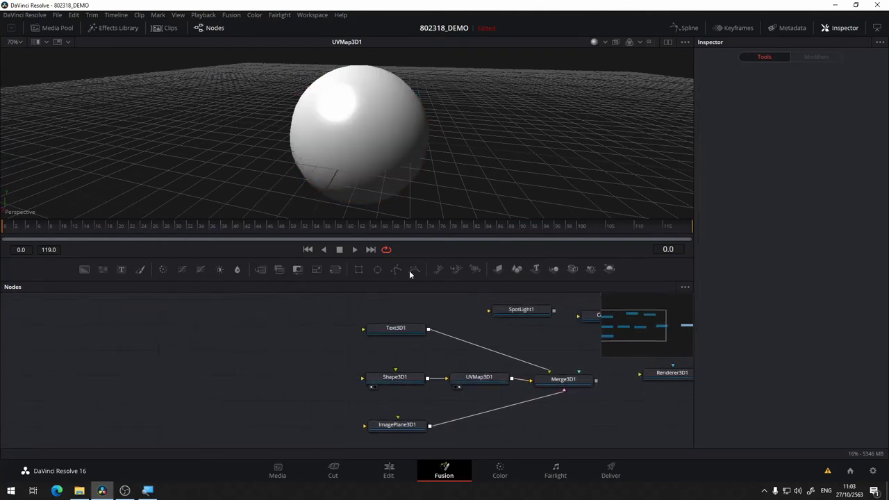
pyautogui.click(402, 379)
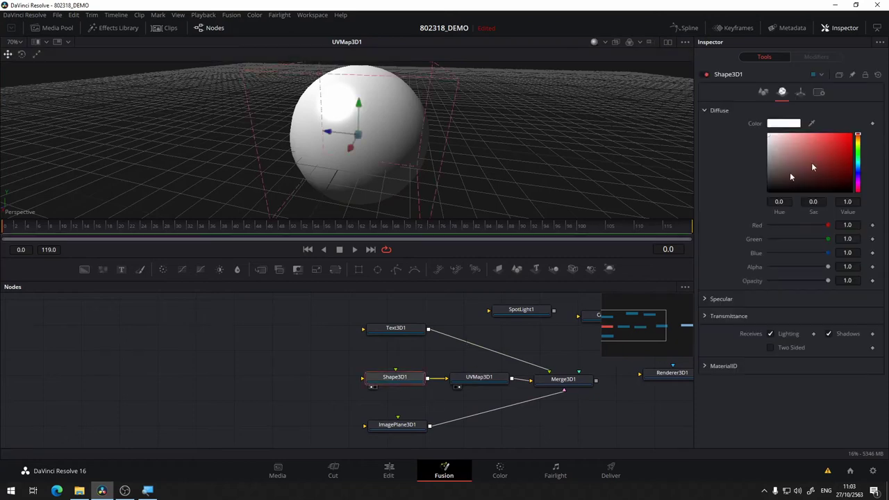
pyautogui.click(489, 386)
pyautogui.press('Delete')
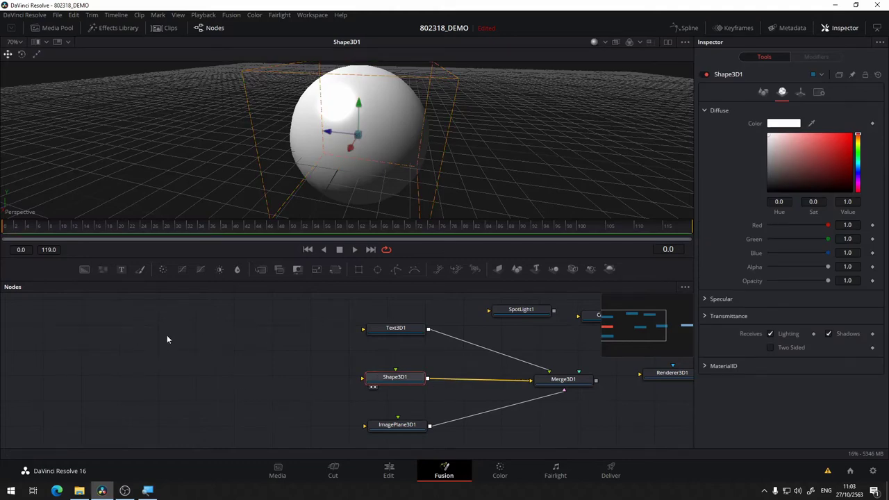
# Search 'war' and add a Ward (3Wd) material node to the graph
pyautogui.rightClick(152, 326)
pyautogui.moveTo(215, 329)
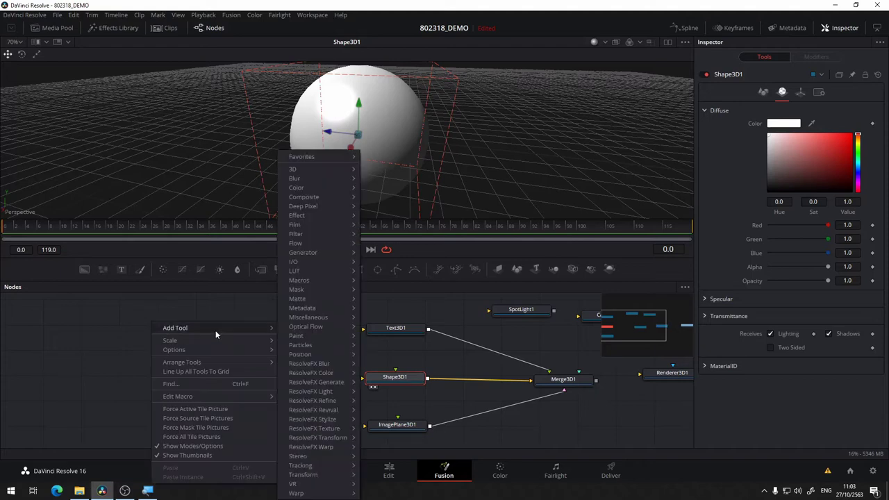
pyautogui.moveTo(344, 168)
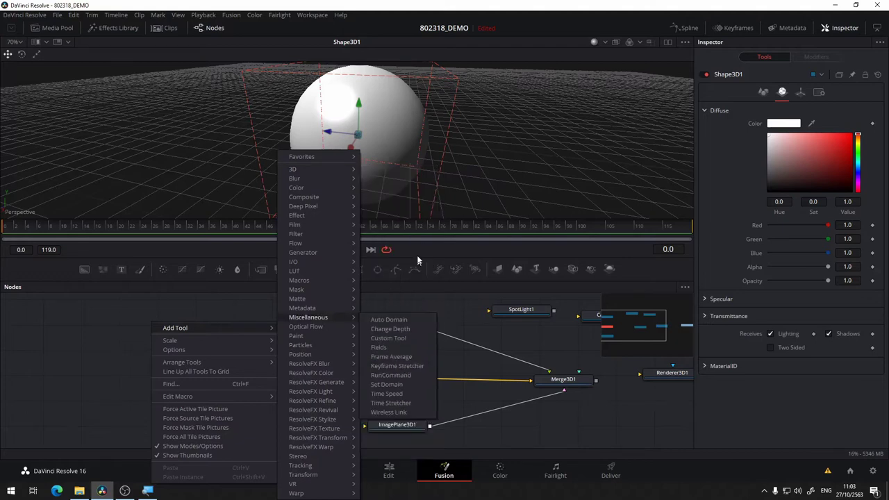
pyautogui.click(70, 412)
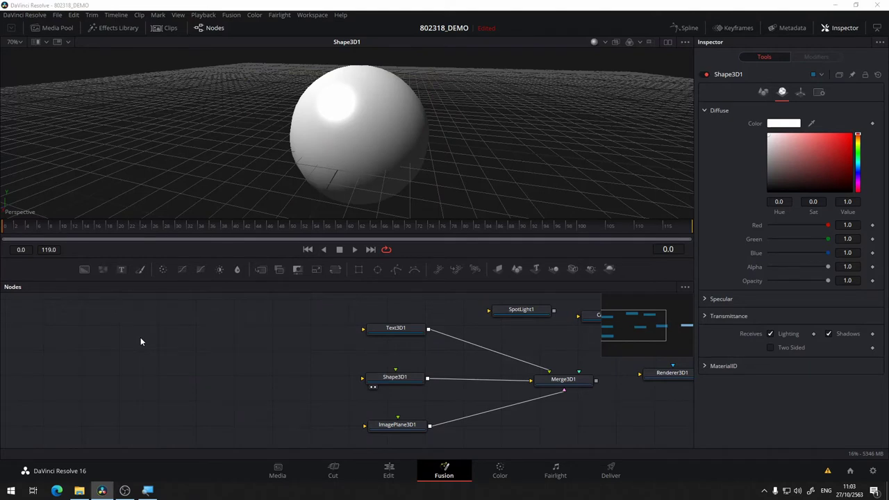
pyautogui.hotkey('shift', 'space')
pyautogui.write('war')
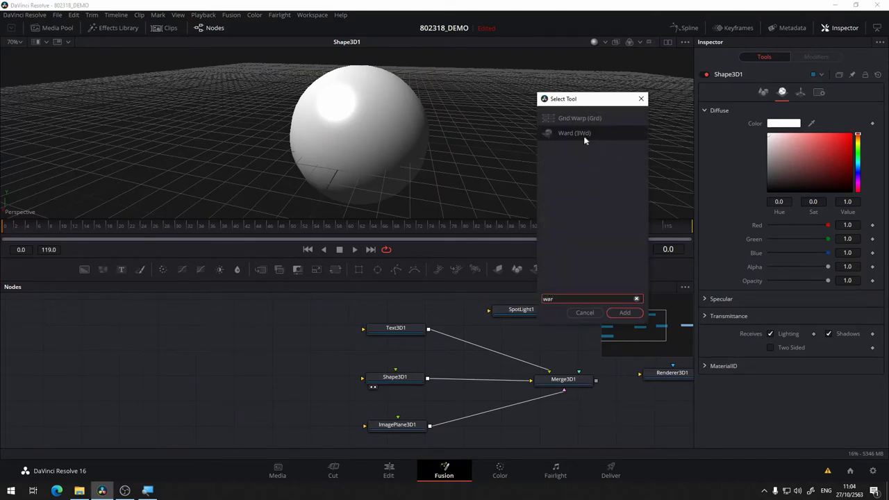
pyautogui.click(585, 139)
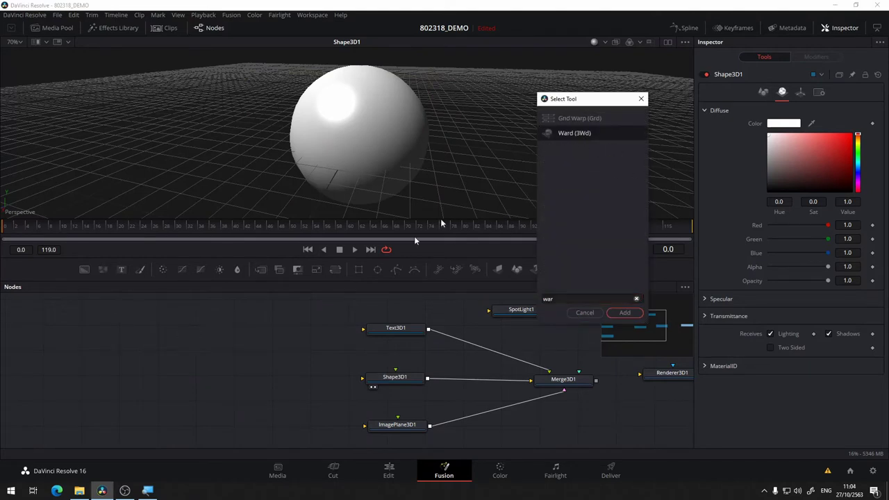
pyautogui.click(624, 314)
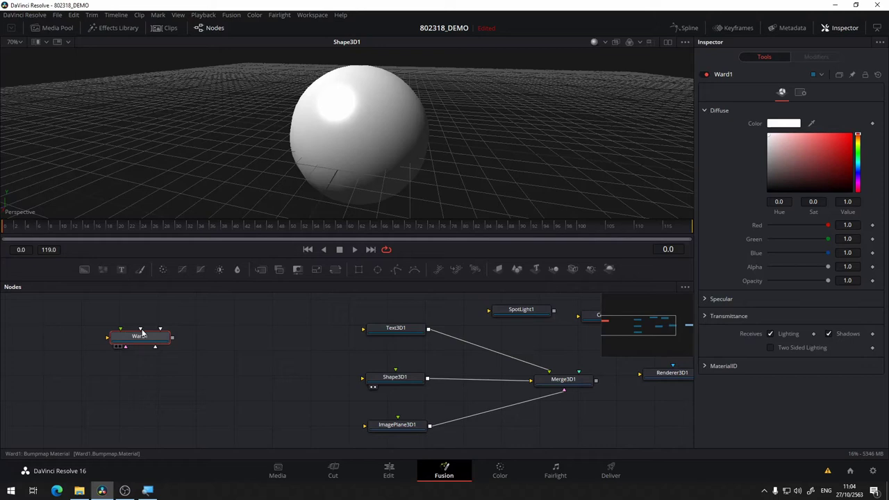
# Wire Ward1 into Shape3D1's material input and confirm Shape3D1 reports 'Using external material'
pyautogui.moveTo(150, 341)
pyautogui.mouseDown()
pyautogui.moveTo(285, 386)
pyautogui.moveTo(407, 382)
pyautogui.mouseUp()
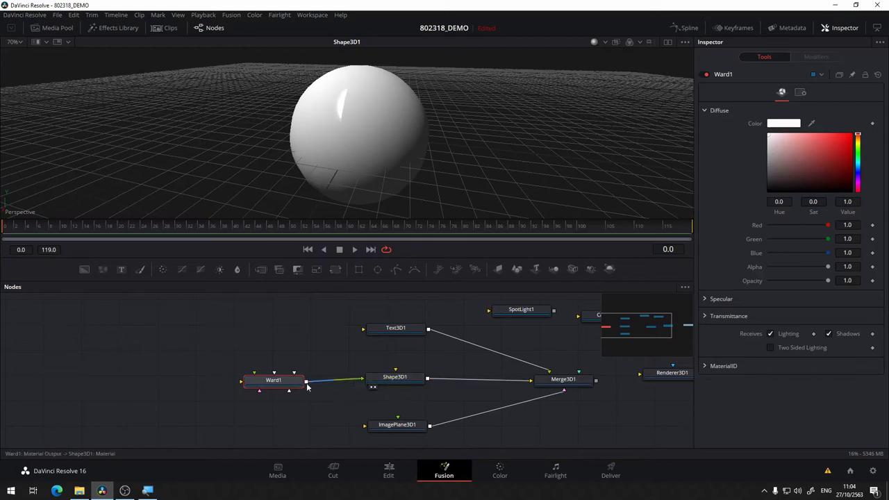
pyautogui.moveTo(291, 368); pyautogui.dragTo(370, 339)
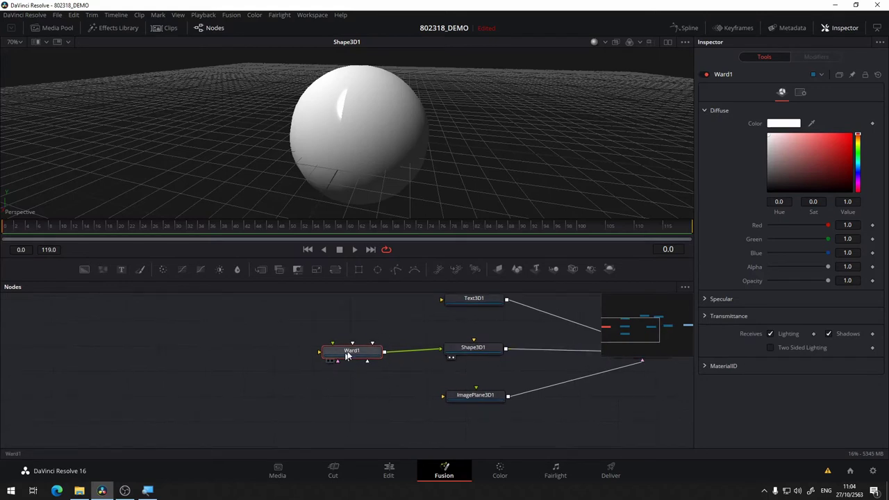
pyautogui.click(399, 361)
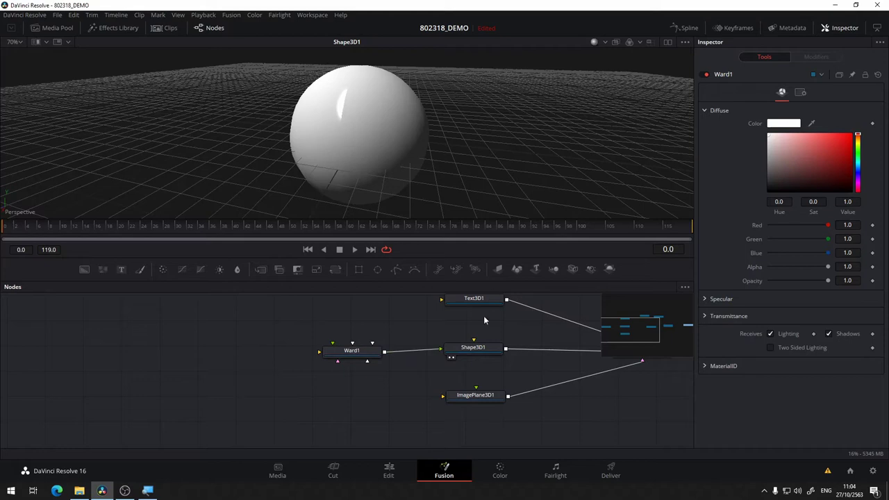
pyautogui.click(458, 346)
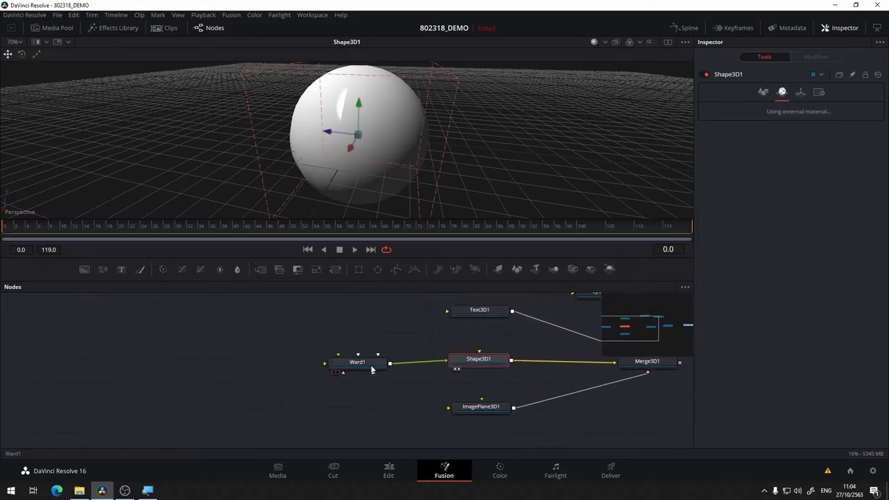
pyautogui.click(371, 371)
pyautogui.click(478, 359)
pyautogui.hscroll(-3, 407, 313)
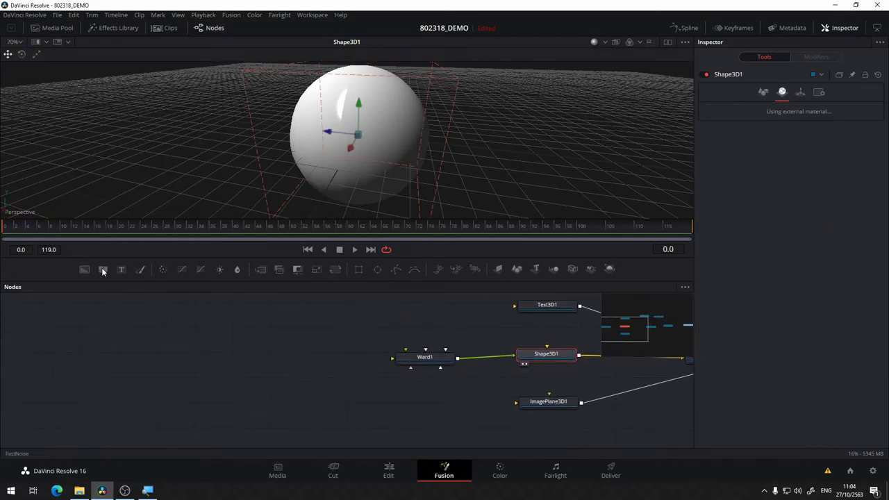
# Add FastNoise1 and a pure red (1, 0, 0) Background1, then drag Background1's output onto Ward1
pyautogui.click(246, 361)
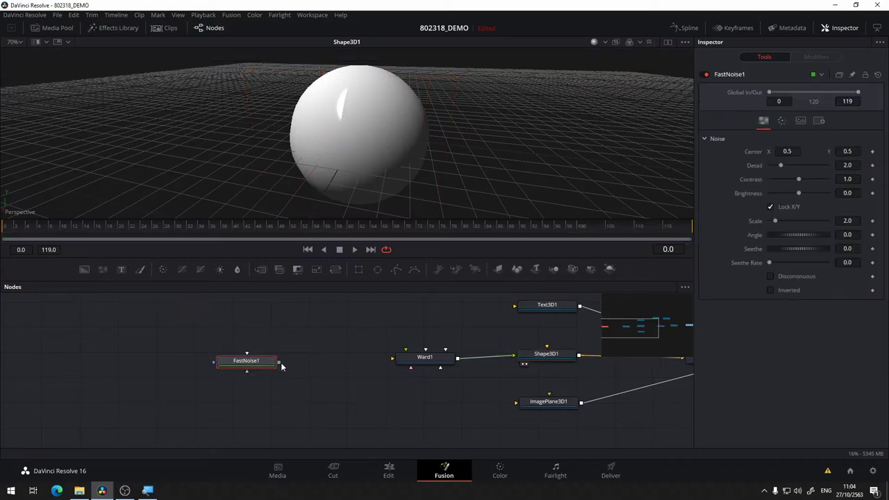
pyautogui.click(427, 361)
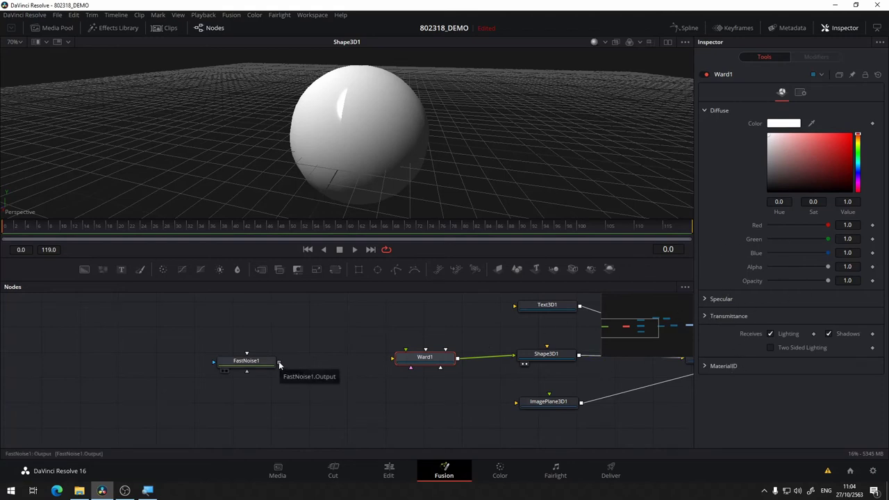
pyautogui.moveTo(68, 280); pyautogui.dragTo(246, 320)
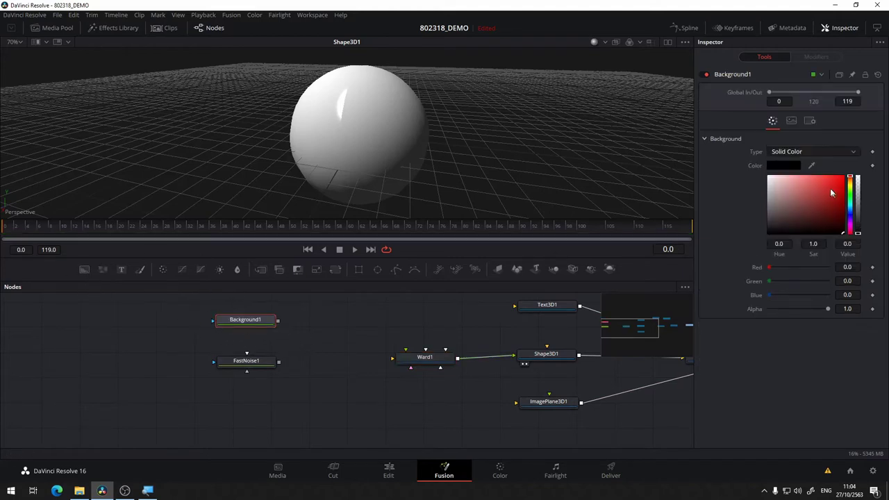
pyautogui.click(858, 177)
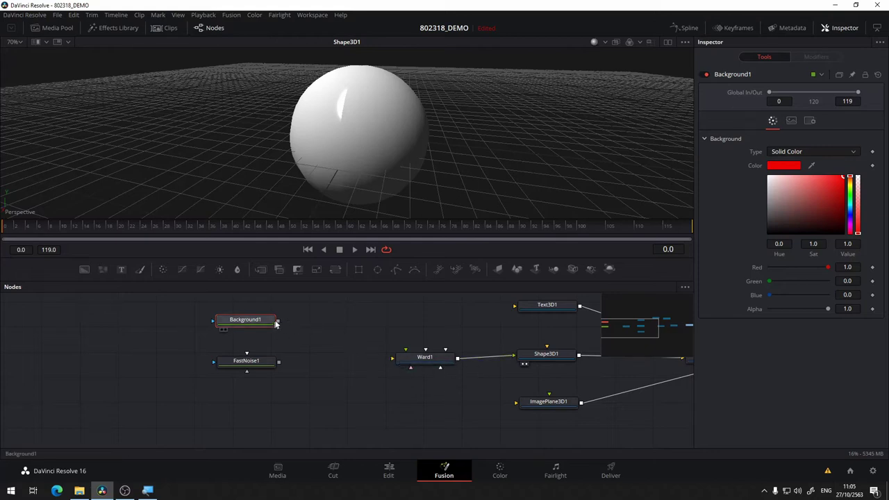
pyautogui.moveTo(278, 321); pyautogui.dragTo(439, 367)
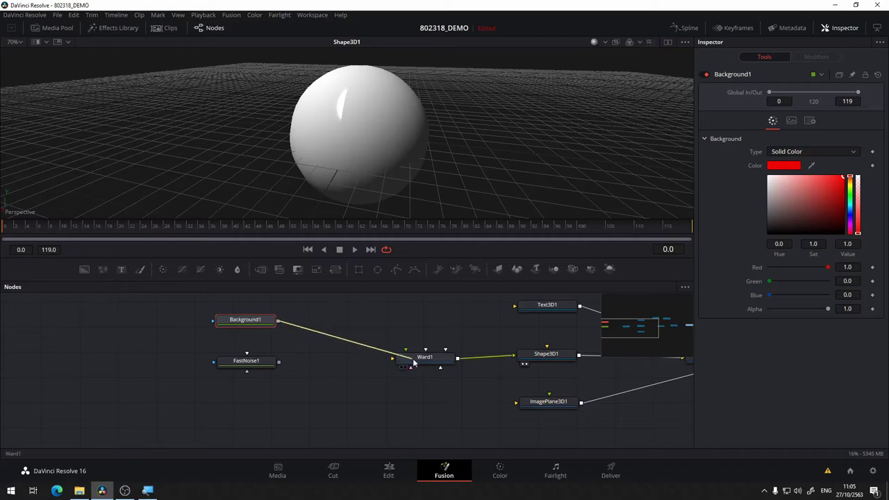
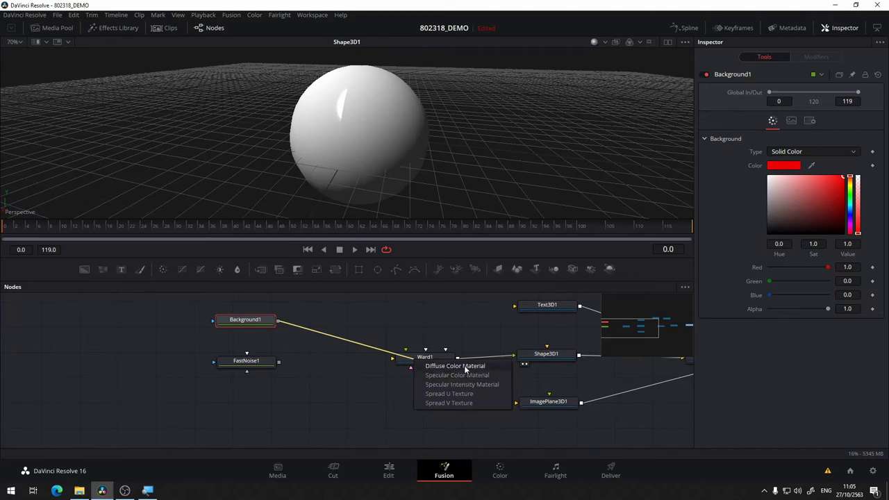
# Connect Background1 to Ward1's Diffuse Color Material, then show FastNoise1 in the viewer
pyautogui.click(455, 366)
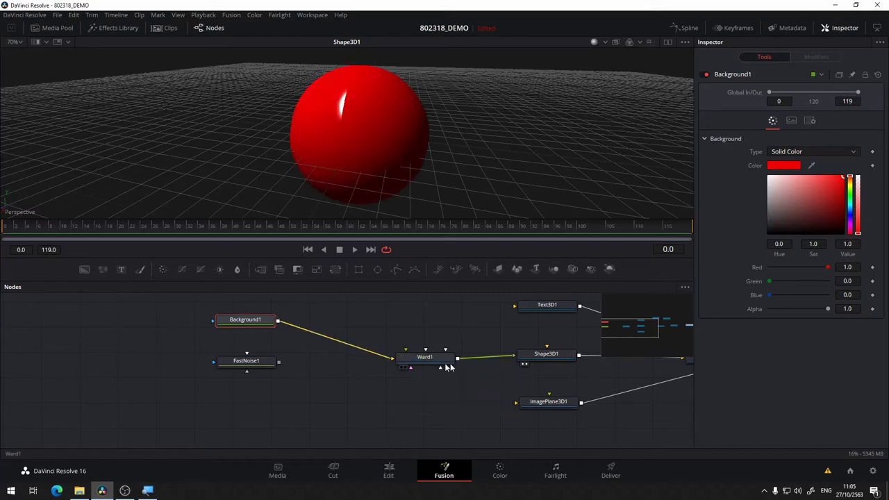
pyautogui.moveTo(367, 145)
pyautogui.mouseDown()
pyautogui.moveTo(425, 166)
pyautogui.moveTo(370, 120)
pyautogui.mouseUp()
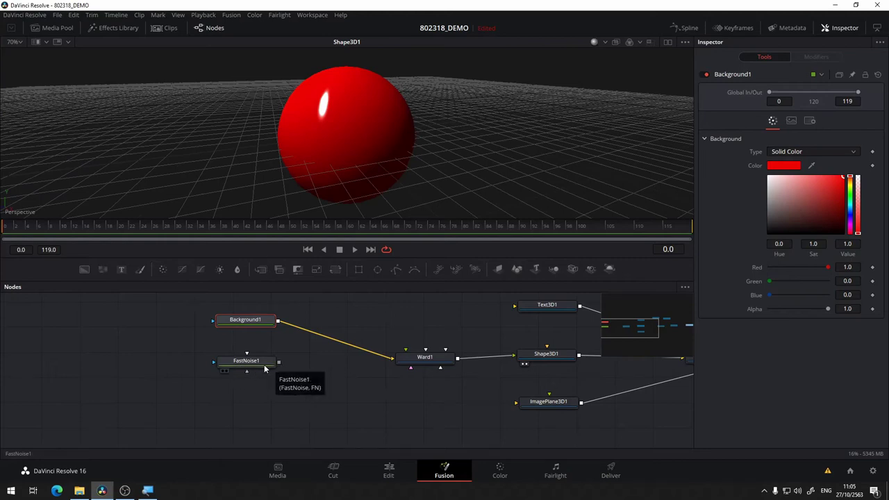
pyautogui.moveTo(263, 362); pyautogui.dragTo(308, 196)
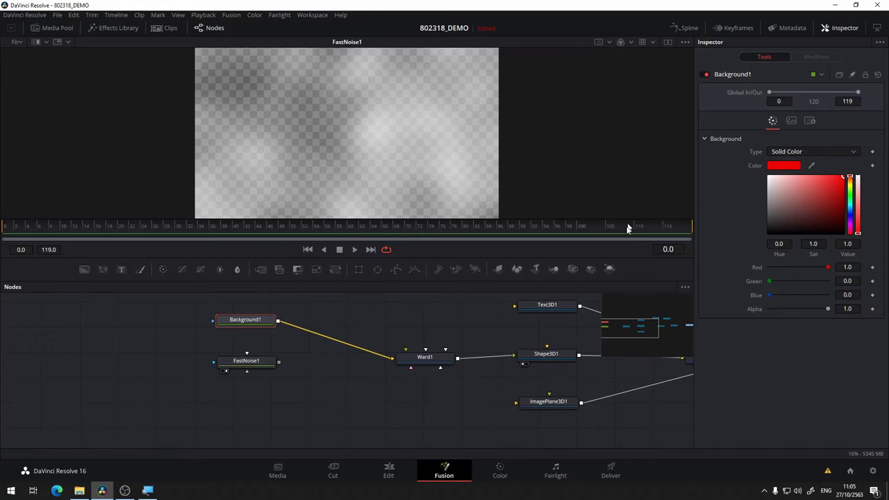
# Reduce Background1's red colour Alpha to 0.386, then select FastNoise1 for its noise settings
pyautogui.click(791, 121)
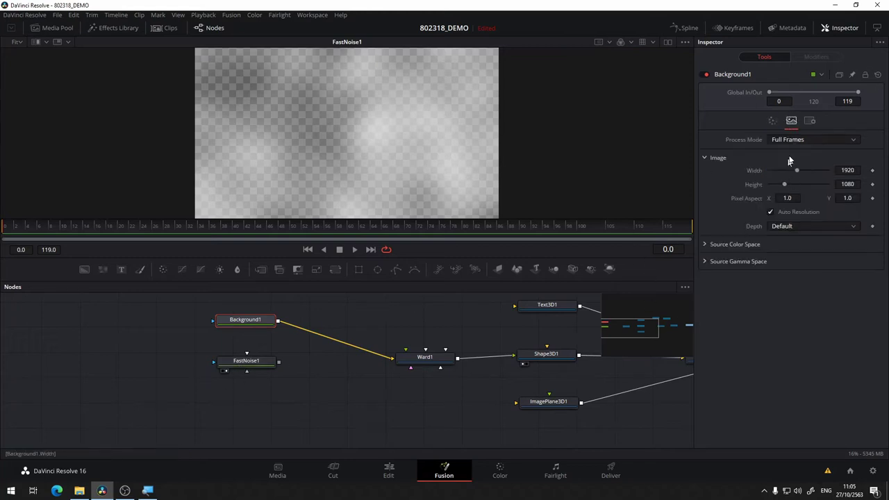
pyautogui.click(773, 121)
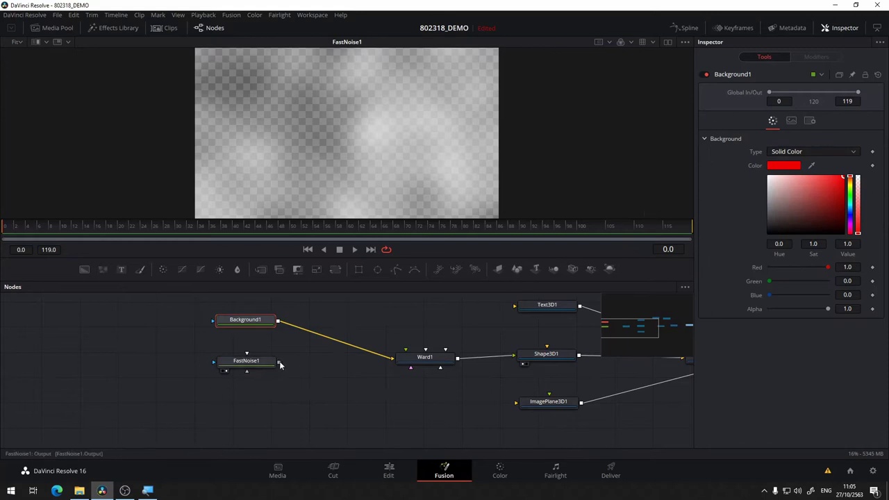
pyautogui.moveTo(278, 362); pyautogui.dragTo(421, 362)
pyautogui.moveTo(800, 310)
pyautogui.mouseDown()
pyautogui.moveTo(818, 309)
pyautogui.moveTo(747, 312)
pyautogui.mouseUp()
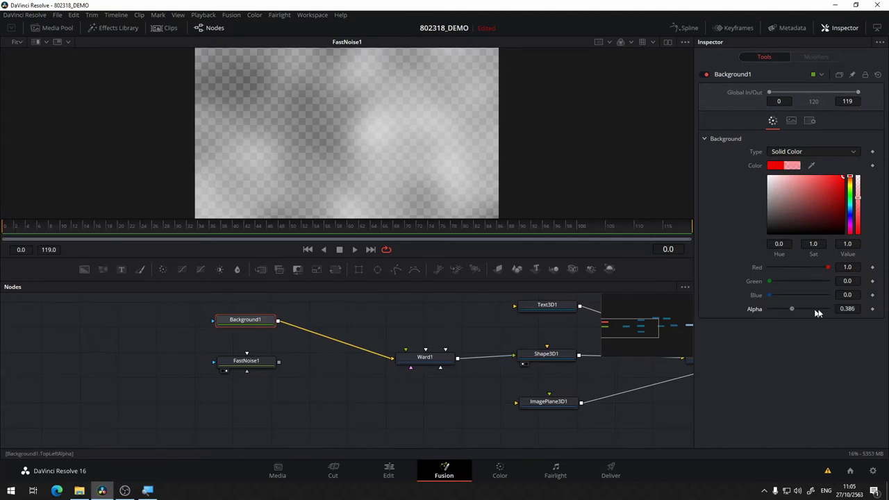
pyautogui.click(246, 361)
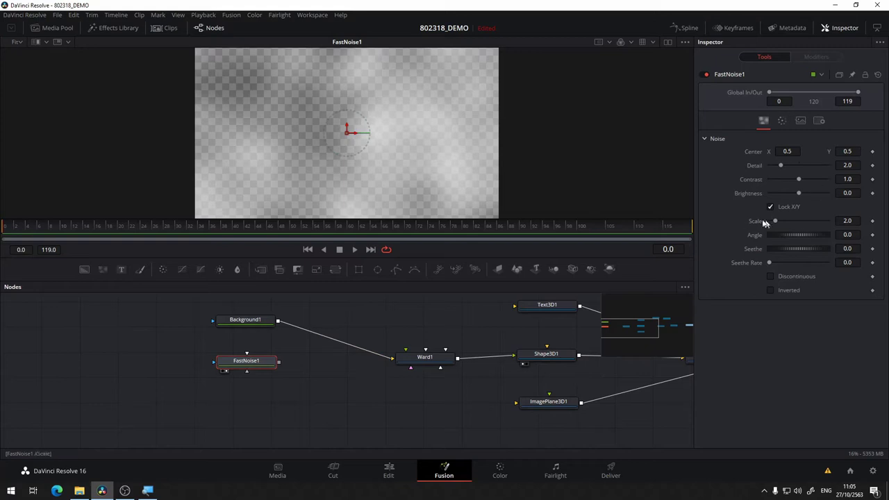
# Raise FastNoise1's Scale to 8.82 and return the viewer to the Shape3D1 scene
pyautogui.moveTo(775, 221); pyautogui.dragTo(795, 221)
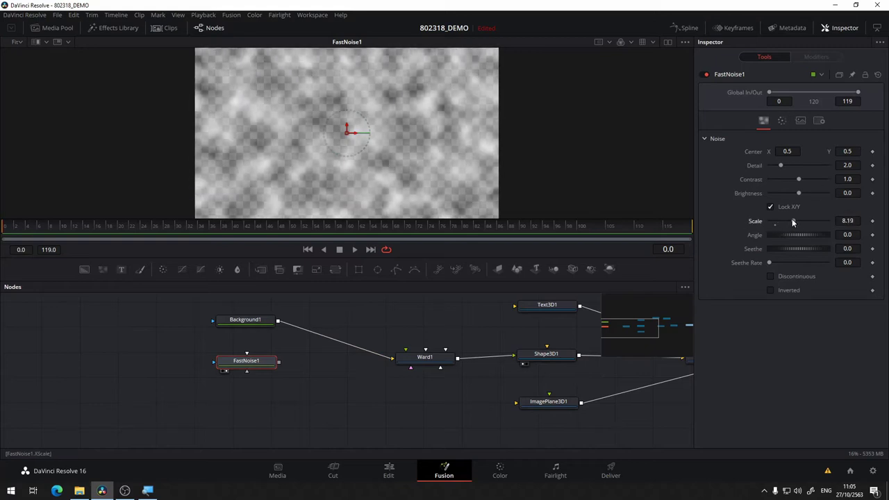
pyautogui.moveTo(433, 358); pyautogui.dragTo(432, 174)
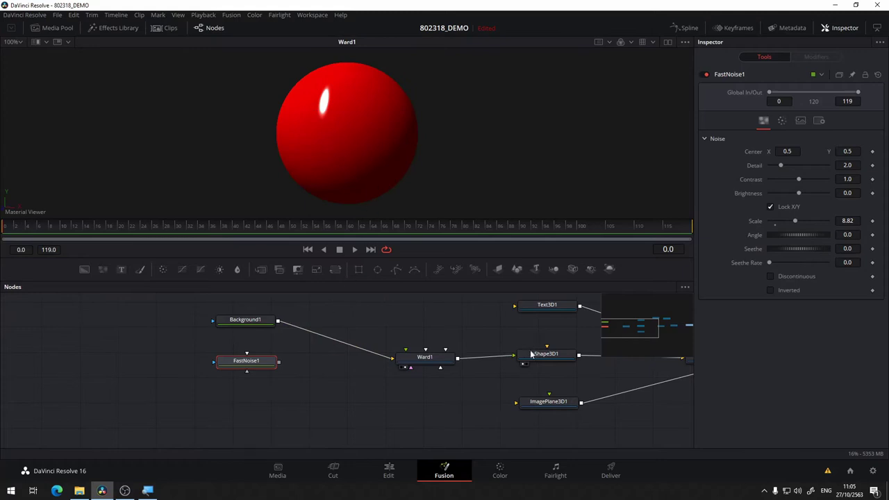
pyautogui.moveTo(531, 355); pyautogui.dragTo(417, 152)
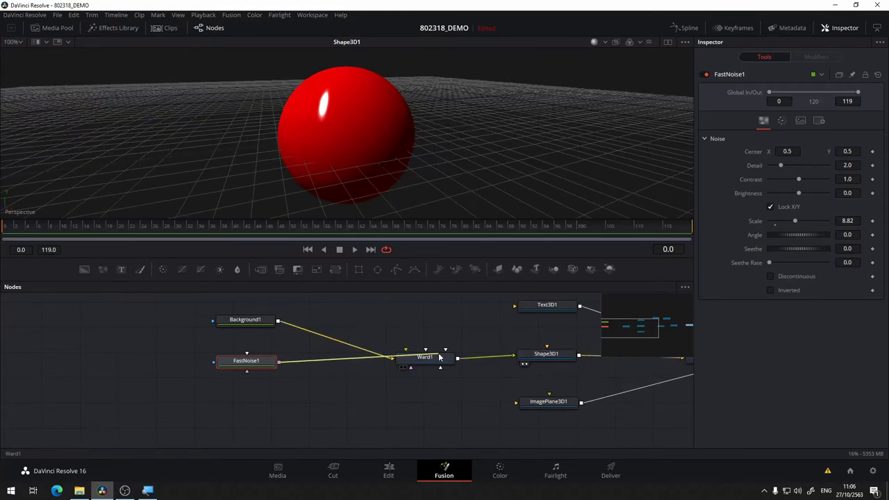
# Connect FastNoise1 to Ward1's Specular Color Material and inspect the sphere
pyautogui.moveTo(281, 364); pyautogui.dragTo(439, 362)
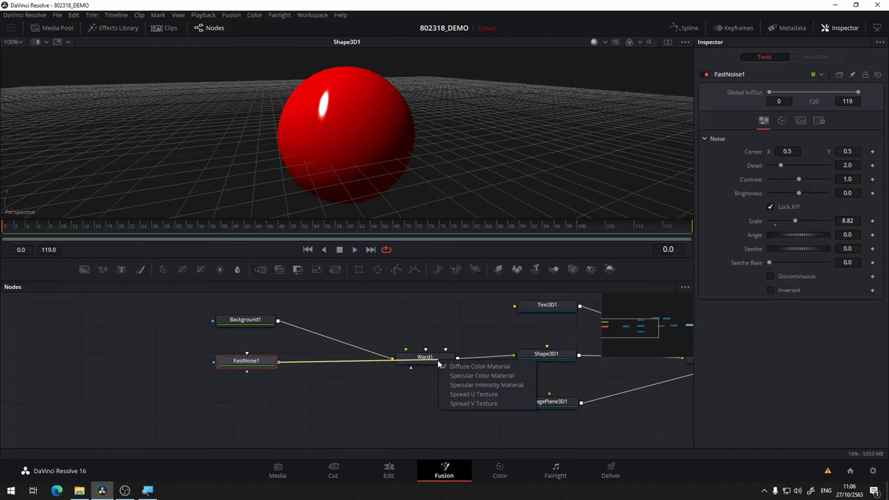
pyautogui.click(514, 377)
pyautogui.moveTo(357, 142)
pyautogui.mouseDown()
pyautogui.moveTo(571, 164)
pyautogui.moveTo(427, 134)
pyautogui.mouseUp()
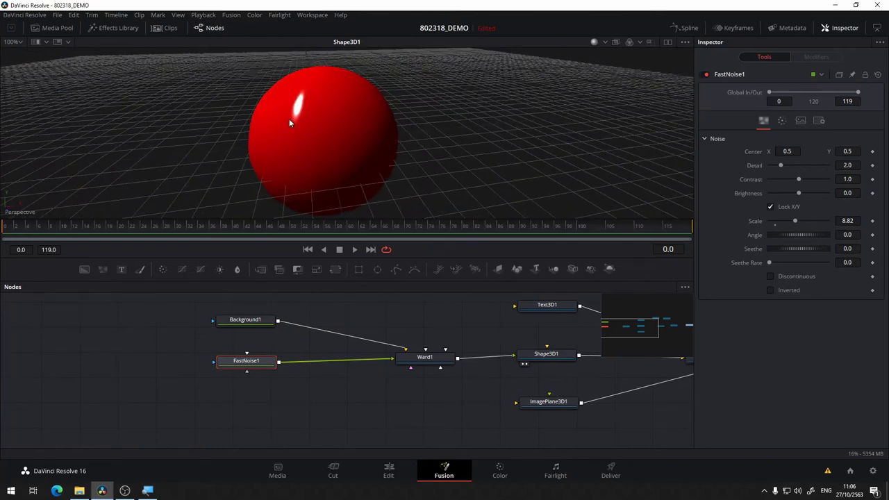
pyautogui.scroll(2, 289, 122)
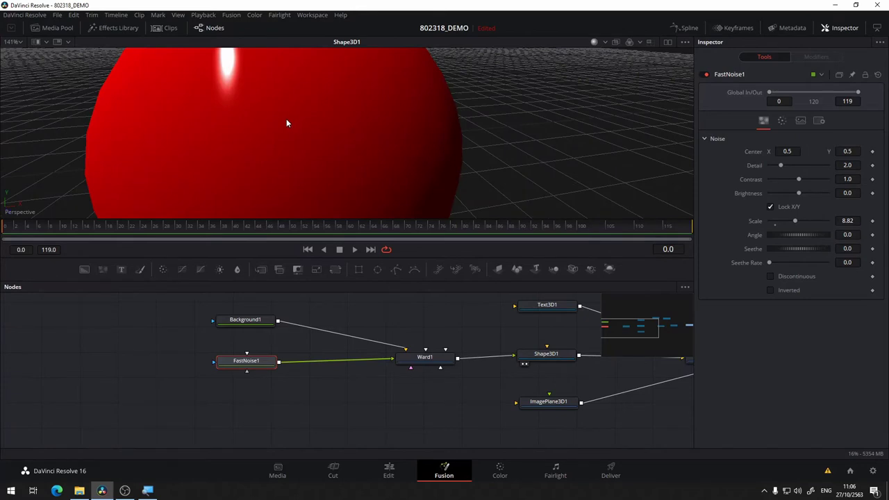
pyautogui.scroll(-4, 286, 123)
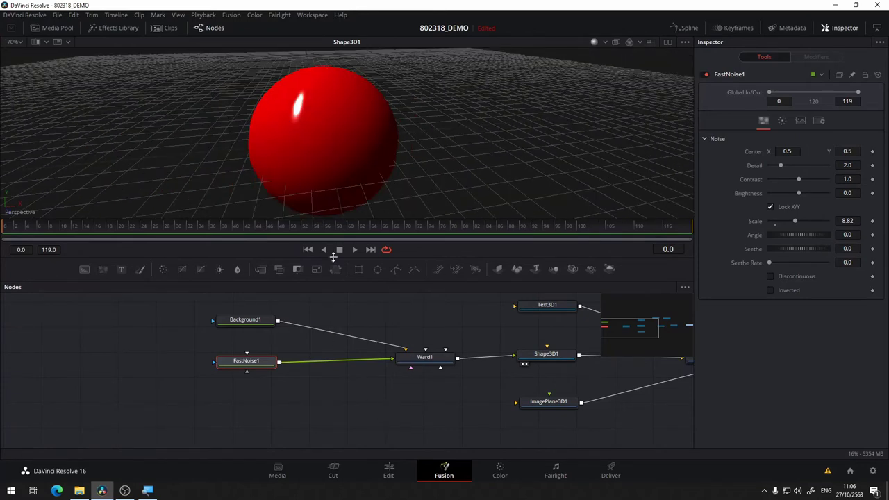
pyautogui.click(357, 193)
pyautogui.moveTo(493, 175)
pyautogui.mouseDown()
pyautogui.moveTo(425, 193)
pyautogui.moveTo(240, 179)
pyautogui.moveTo(482, 192)
pyautogui.moveTo(391, 194)
pyautogui.mouseUp()
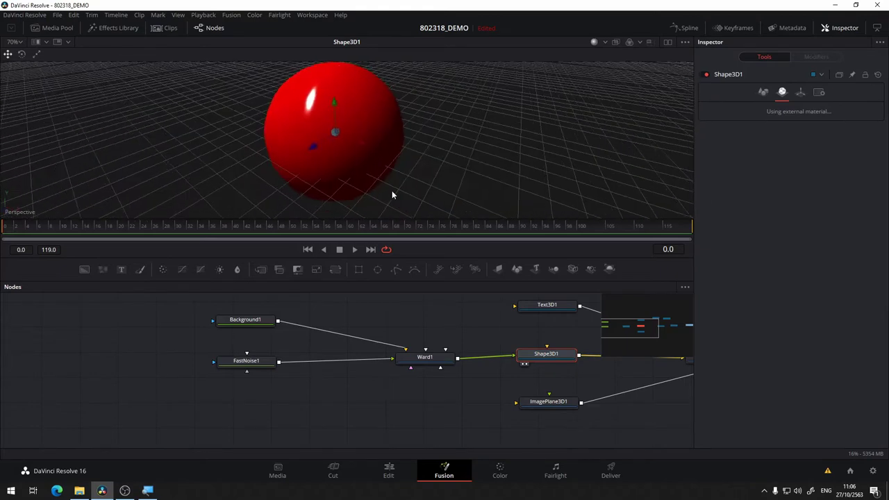
pyautogui.click(246, 360)
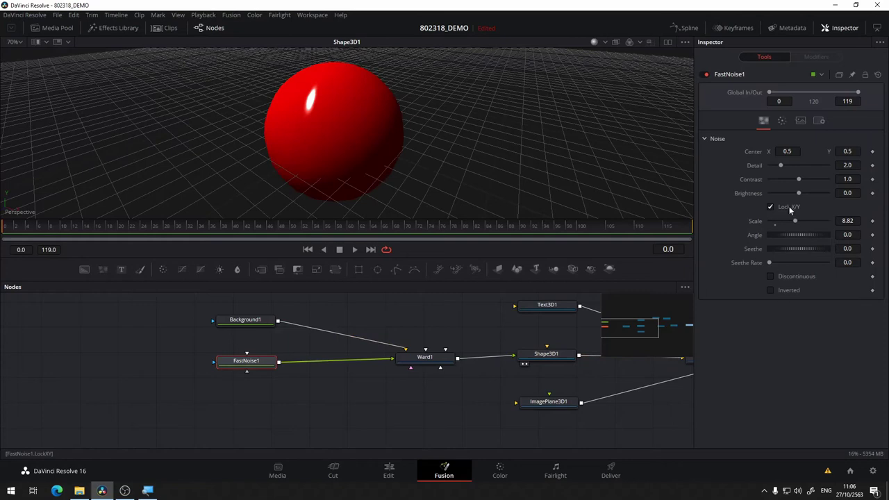
# Tune FastNoise1 to Contrast 5.0, Detail 2.83 and Scale 12.76, checking the sphere's highlight
pyautogui.moveTo(799, 179)
pyautogui.mouseDown()
pyautogui.moveTo(781, 187)
pyautogui.moveTo(828, 181)
pyautogui.mouseUp()
pyautogui.scroll(2, 319, 87)
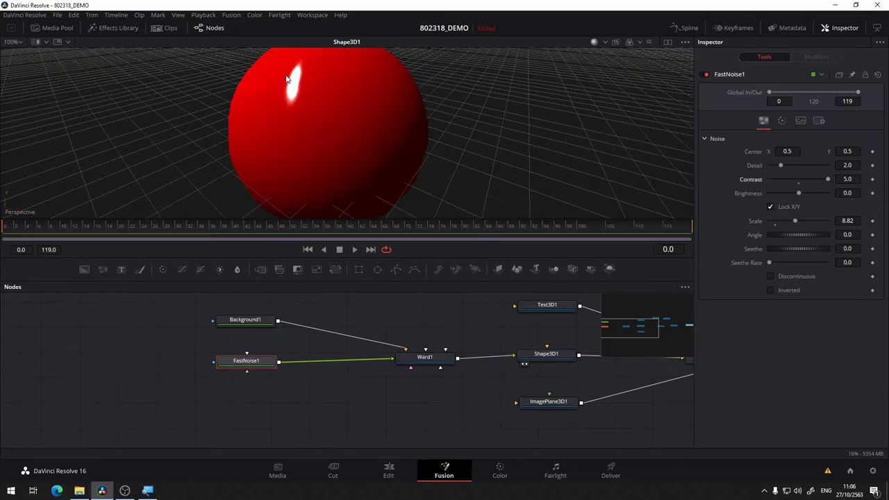
pyautogui.scroll(2, 282, 73)
pyautogui.scroll(2, 279, 73)
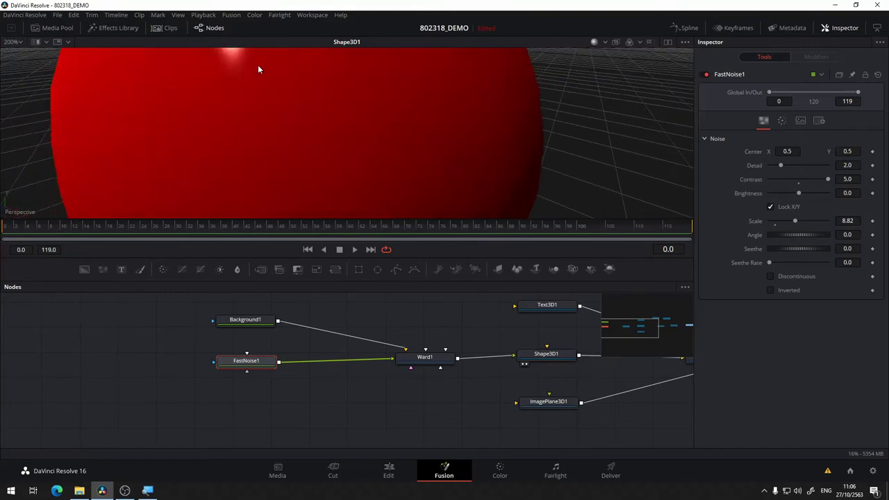
pyautogui.moveTo(292, 75); pyautogui.dragTo(373, 148)
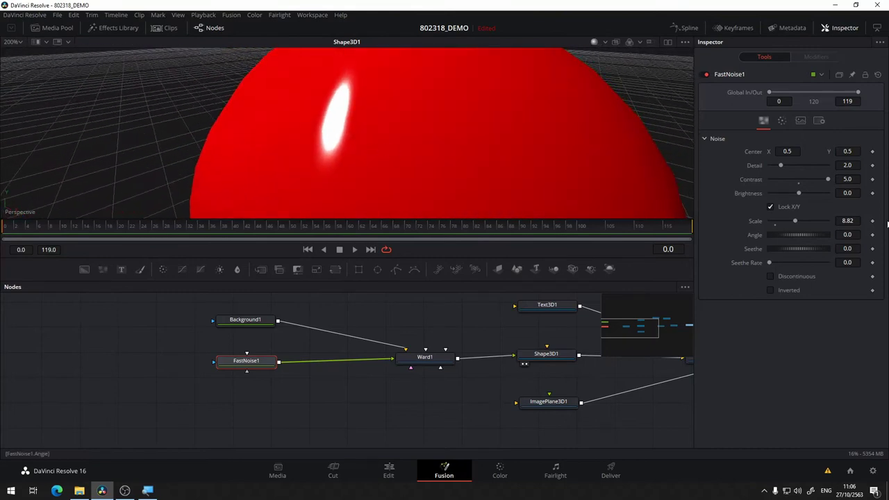
pyautogui.moveTo(828, 180)
pyautogui.mouseDown()
pyautogui.moveTo(803, 180)
pyautogui.moveTo(838, 184)
pyautogui.mouseUp()
pyautogui.moveTo(786, 167)
pyautogui.mouseDown()
pyautogui.moveTo(784, 175)
pyautogui.moveTo(795, 170)
pyautogui.mouseUp()
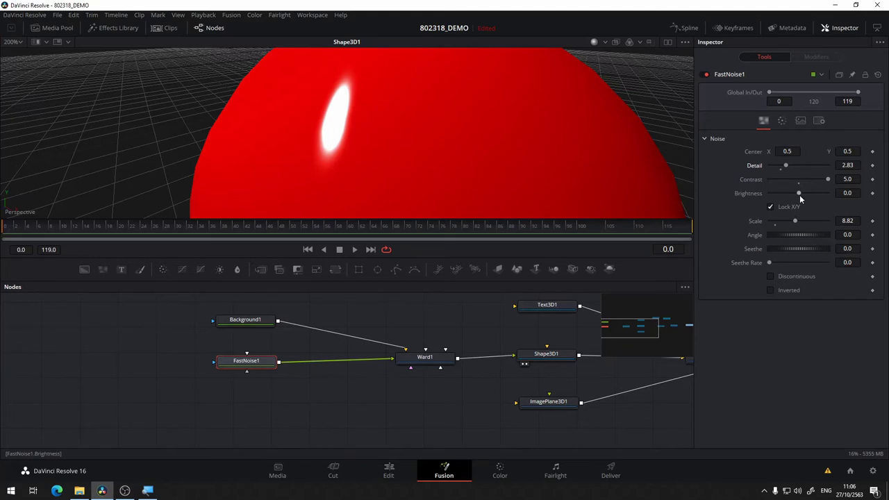
pyautogui.moveTo(797, 220); pyautogui.dragTo(807, 220)
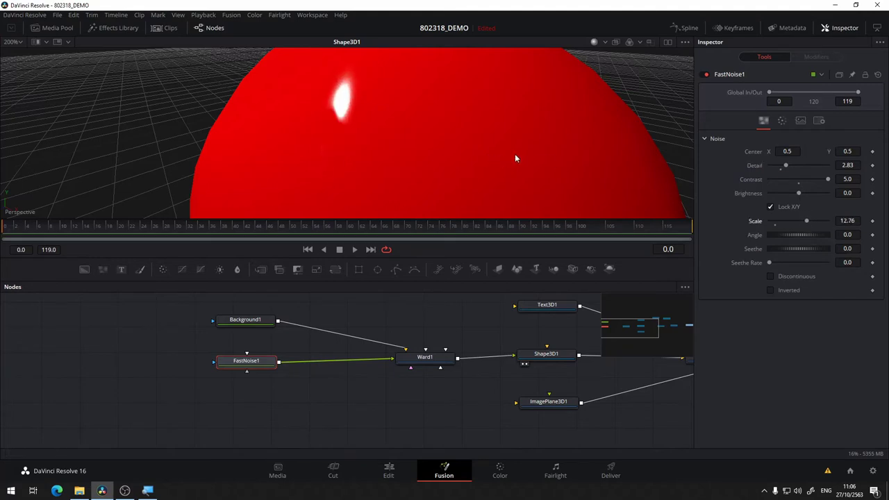
pyautogui.hotkey('ctrl', 'f')
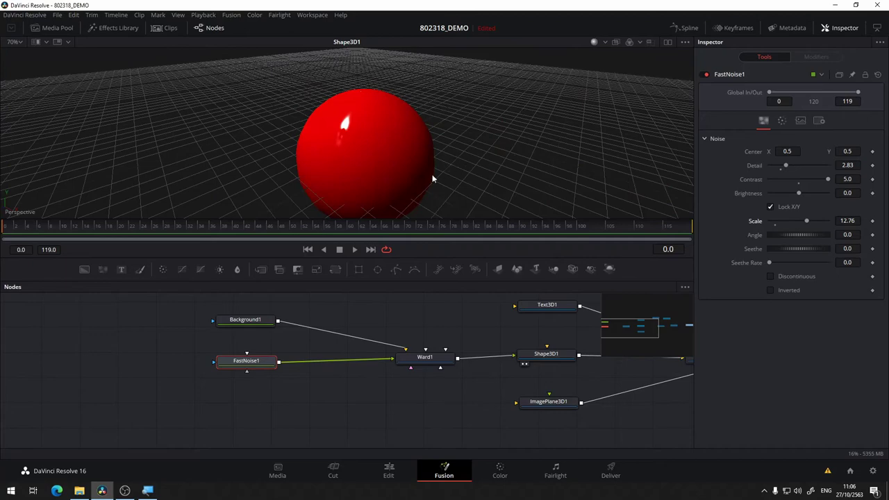
pyautogui.moveTo(432, 179)
pyautogui.mouseDown()
pyautogui.moveTo(543, 138)
pyautogui.moveTo(412, 153)
pyautogui.mouseUp()
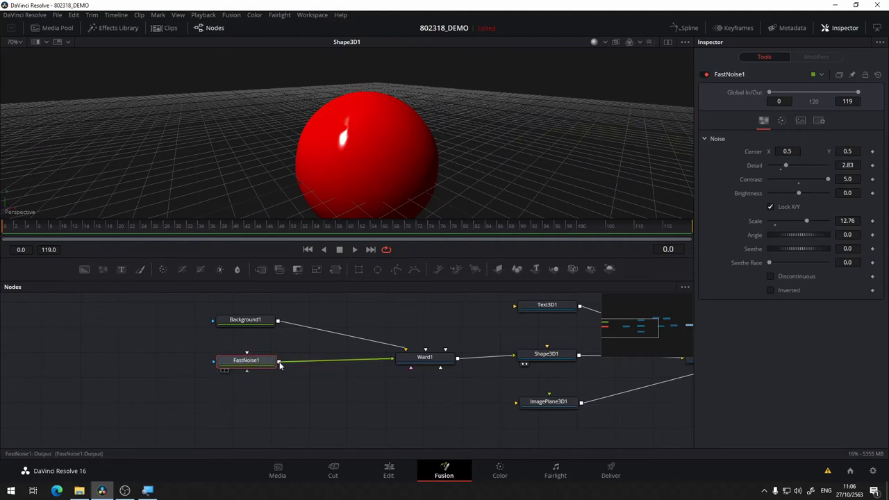
# Plug FastNoise1 into Ward1's Diffuse Color Material and inspect the noise-textured sphere
pyautogui.moveTo(282, 366); pyautogui.dragTo(417, 361)
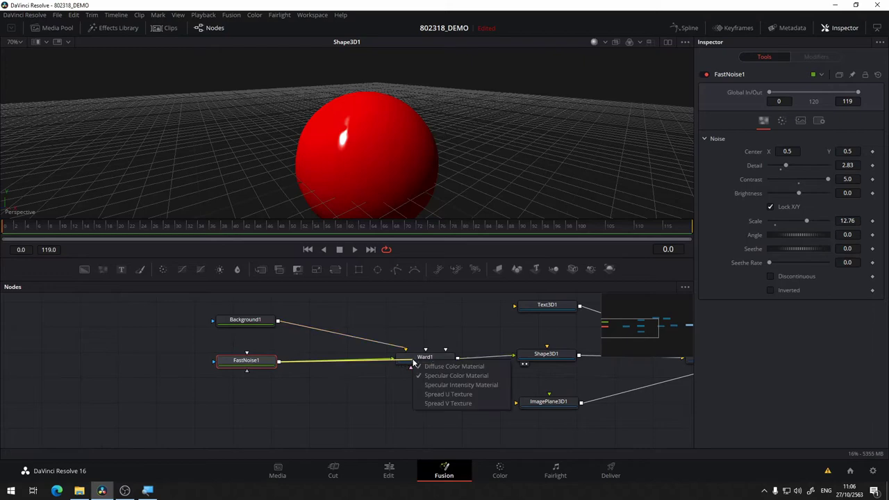
pyautogui.click(467, 366)
pyautogui.moveTo(401, 173)
pyautogui.mouseDown()
pyautogui.moveTo(559, 194)
pyautogui.moveTo(269, 168)
pyautogui.moveTo(416, 209)
pyautogui.mouseUp()
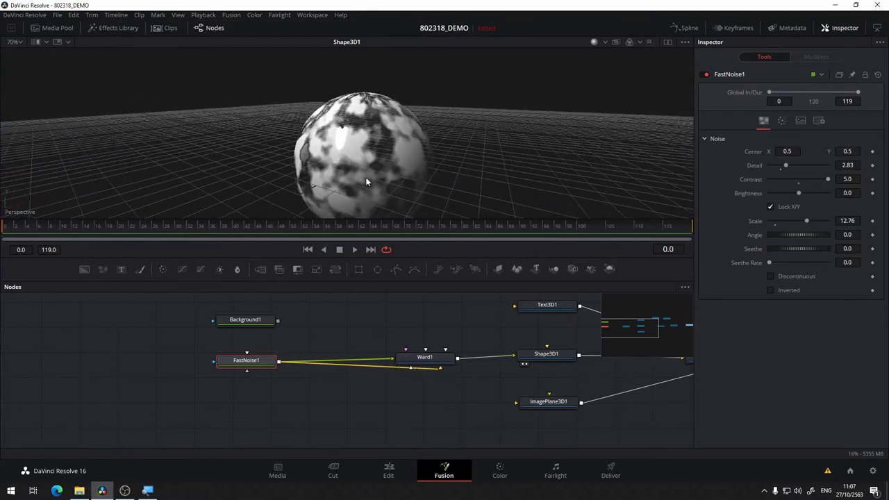
pyautogui.moveTo(366, 177)
pyautogui.mouseDown()
pyautogui.moveTo(286, 154)
pyautogui.moveTo(222, 182)
pyautogui.moveTo(293, 192)
pyautogui.moveTo(359, 183)
pyautogui.moveTo(379, 156)
pyautogui.moveTo(347, 197)
pyautogui.moveTo(361, 137)
pyautogui.mouseUp()
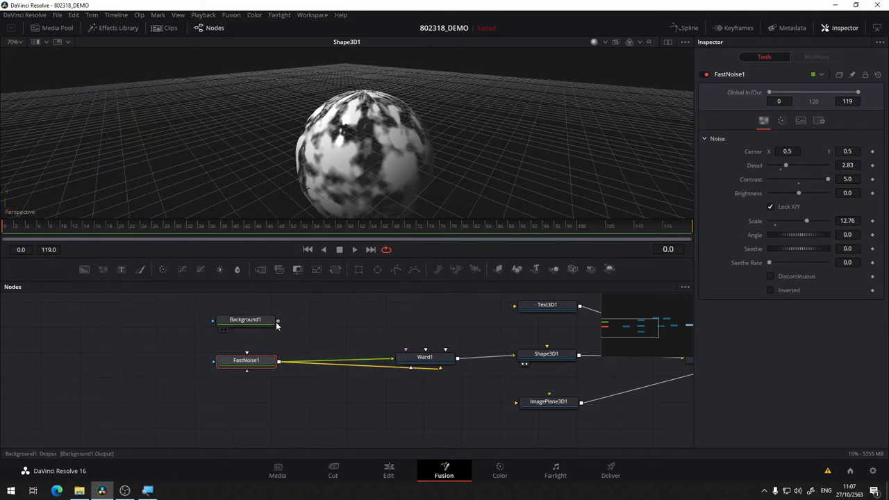
# Reconnect Background1 as Ward1's Diffuse Color Material so the sphere is red again
pyautogui.moveTo(281, 322); pyautogui.dragTo(414, 358)
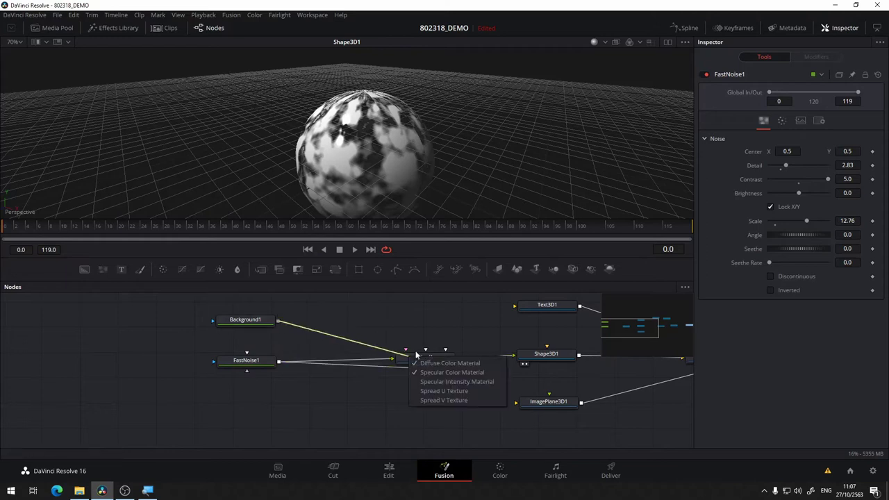
pyautogui.click(450, 363)
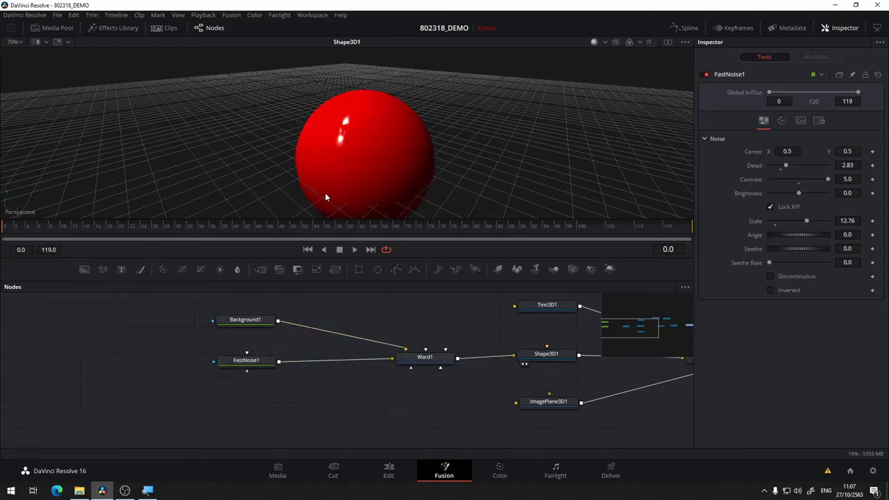
pyautogui.moveTo(325, 193)
pyautogui.mouseDown()
pyautogui.moveTo(381, 167)
pyautogui.moveTo(341, 169)
pyautogui.moveTo(321, 185)
pyautogui.moveTo(422, 204)
pyautogui.mouseUp()
pyautogui.moveTo(463, 201); pyautogui.dragTo(325, 144)
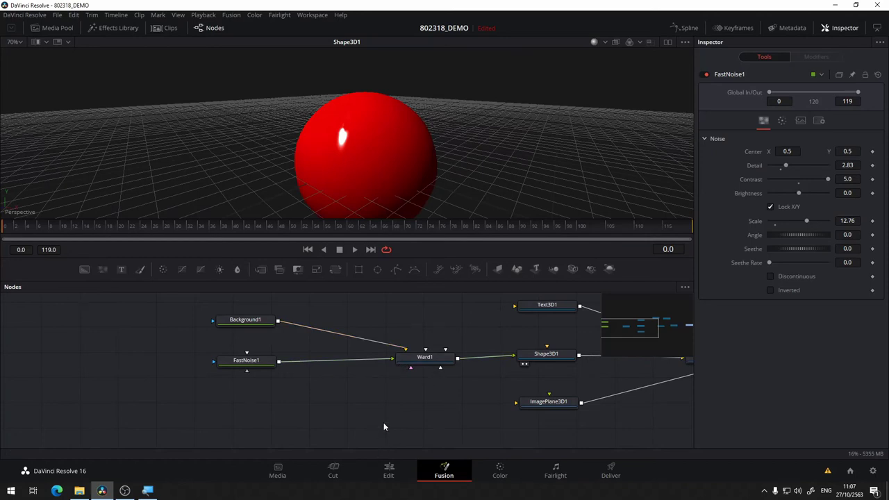
# Add a Blinn material node and pull Blinn1 out of the node chain
pyautogui.hotkey('shift', 'space')
pyautogui.write('bli')
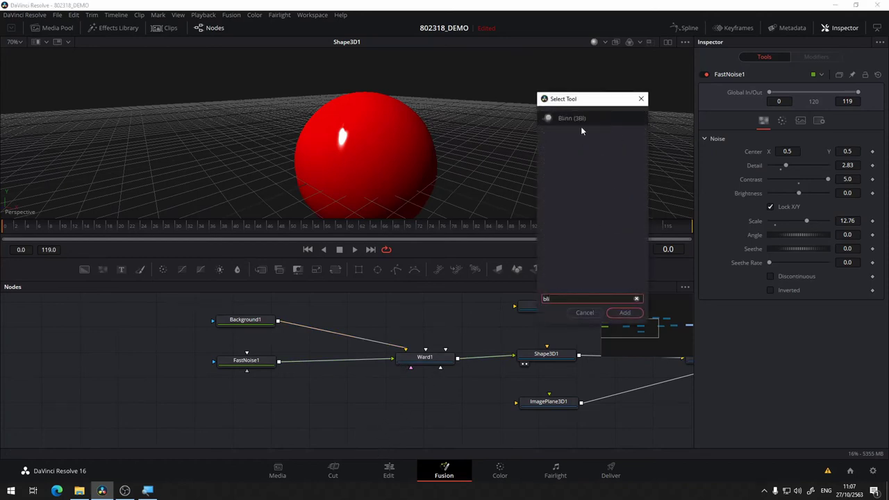
pyautogui.write('Blinn')
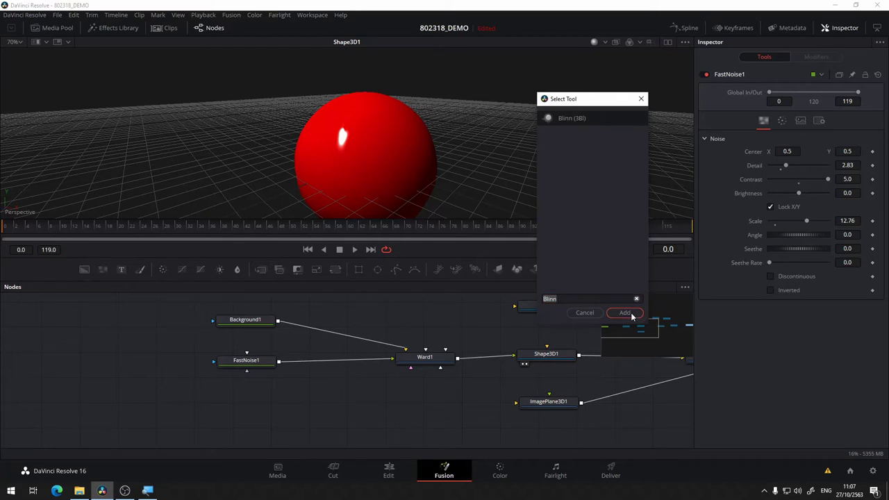
pyautogui.click(626, 312)
pyautogui.moveTo(414, 365); pyautogui.dragTo(354, 393)
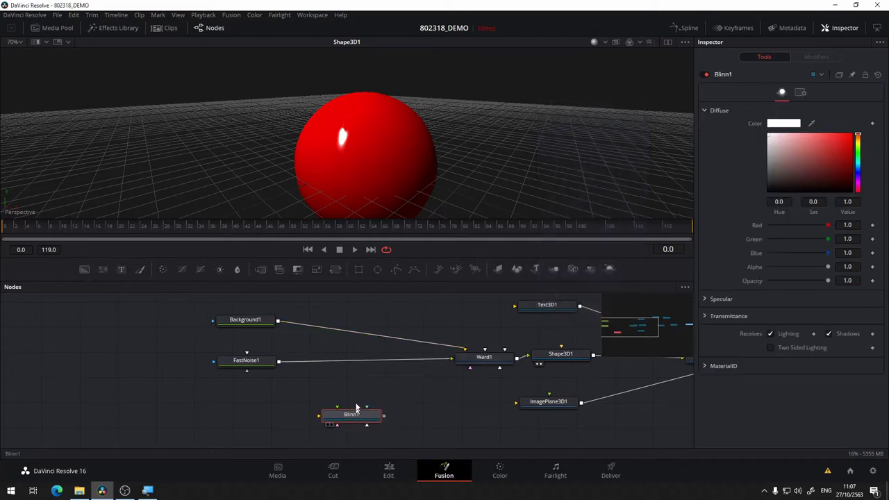
# Add a CookTorrance material node and unlink Blinn1 from CookTorrance1
pyautogui.hotkey('shift', 'space')
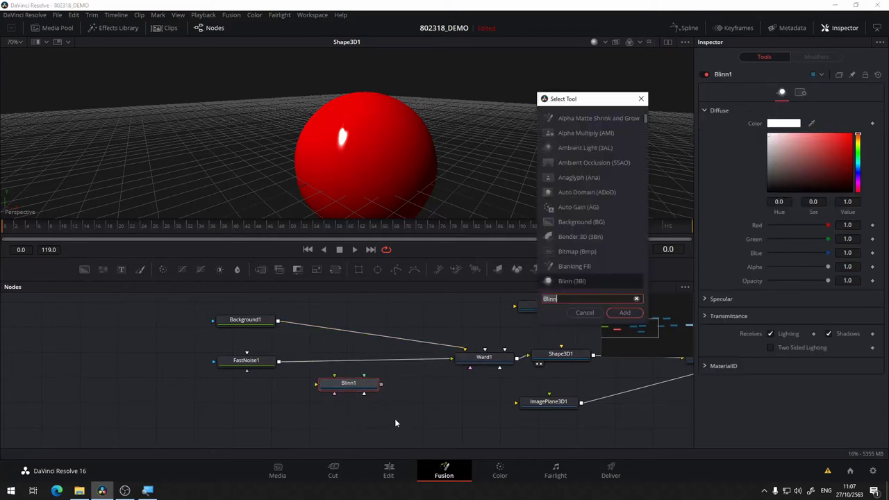
pyautogui.write('coo')
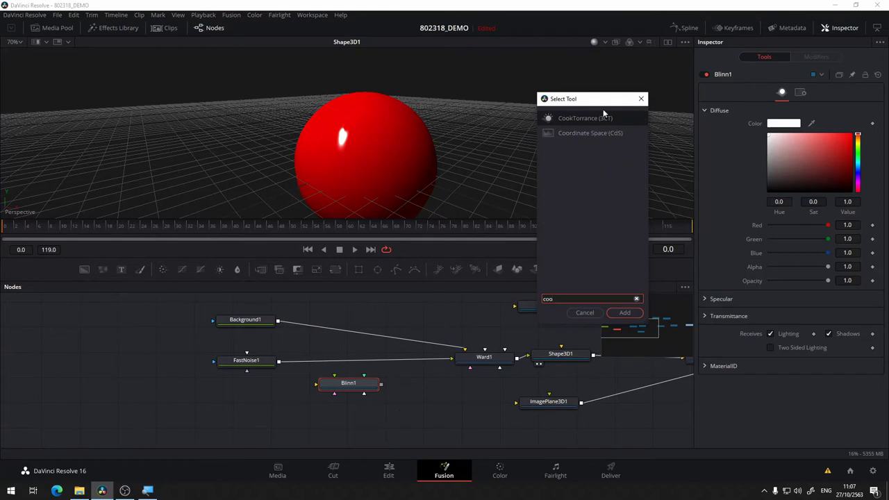
pyautogui.click(593, 117)
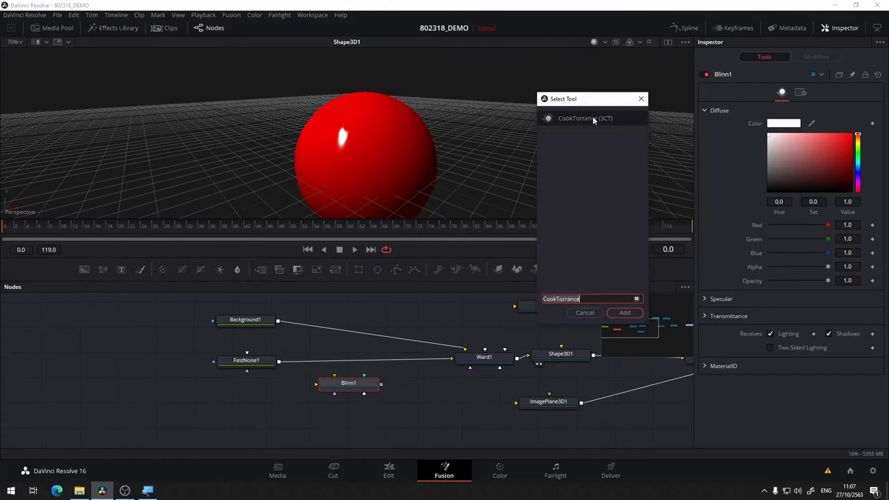
pyautogui.click(623, 313)
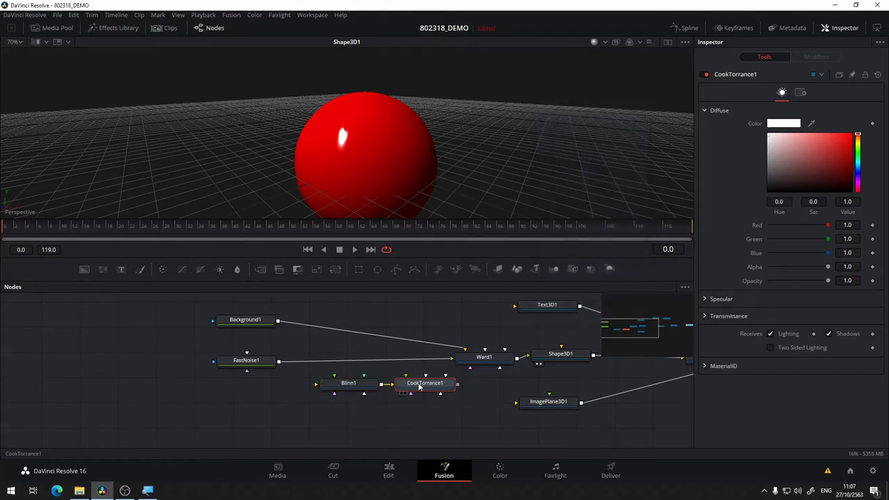
pyautogui.moveTo(361, 390); pyautogui.dragTo(308, 400)
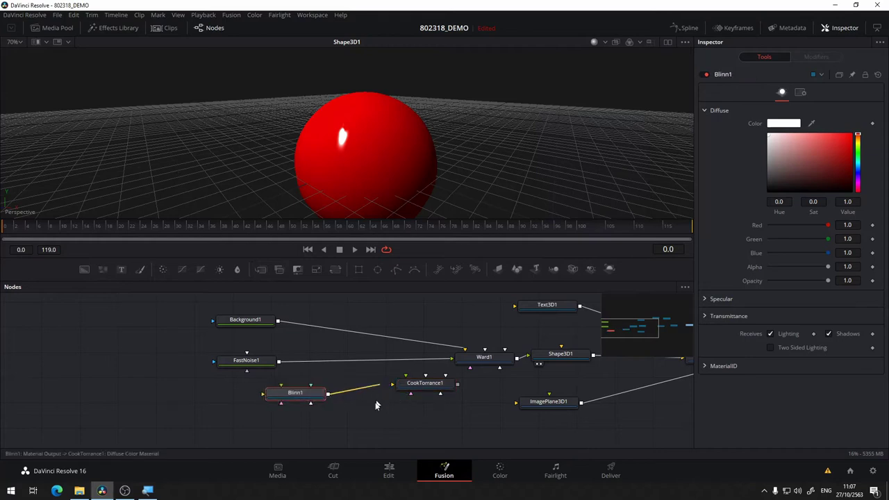
pyautogui.moveTo(386, 385); pyautogui.dragTo(379, 406)
pyautogui.click(442, 387)
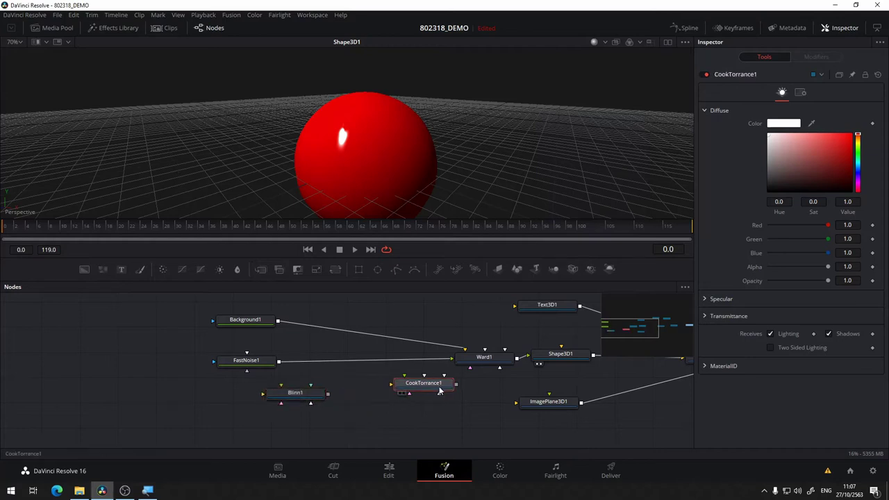
pyautogui.click(305, 398)
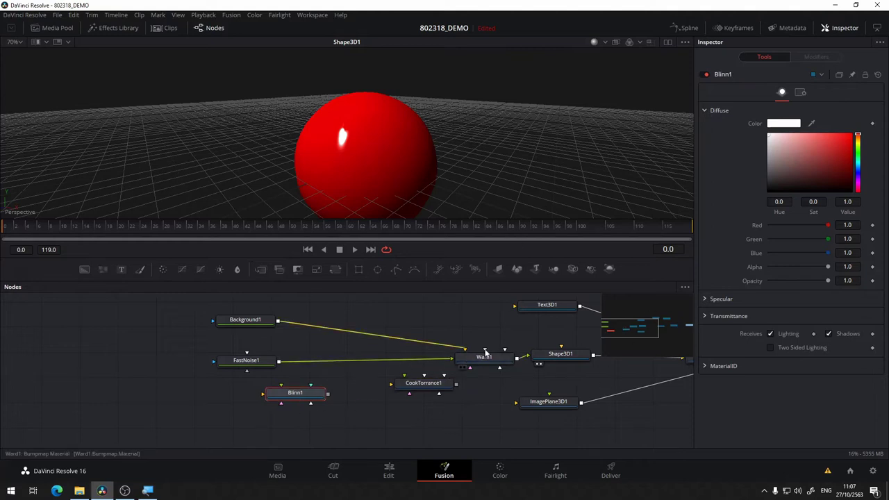
# Stack Ward1, CookTorrance1 and Blinn1, and compare Blinn1's and CookTorrance1's specular settings
pyautogui.moveTo(496, 360); pyautogui.dragTo(411, 320)
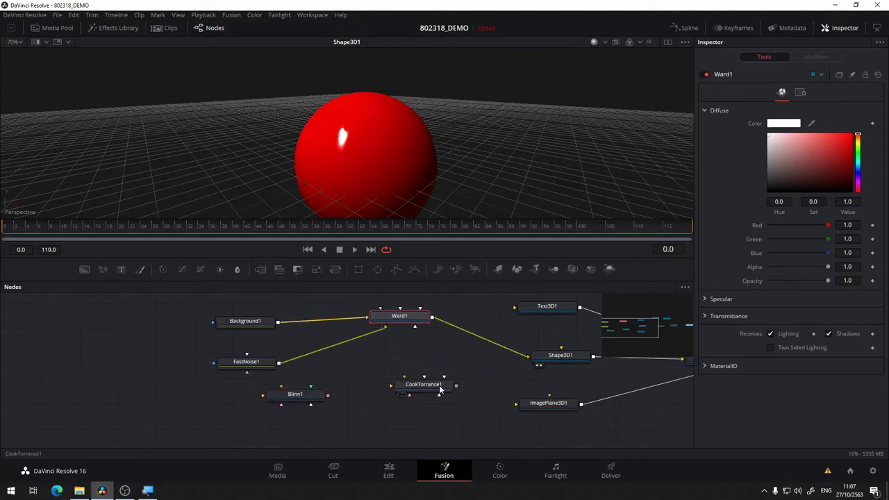
pyautogui.moveTo(417, 386); pyautogui.dragTo(381, 379)
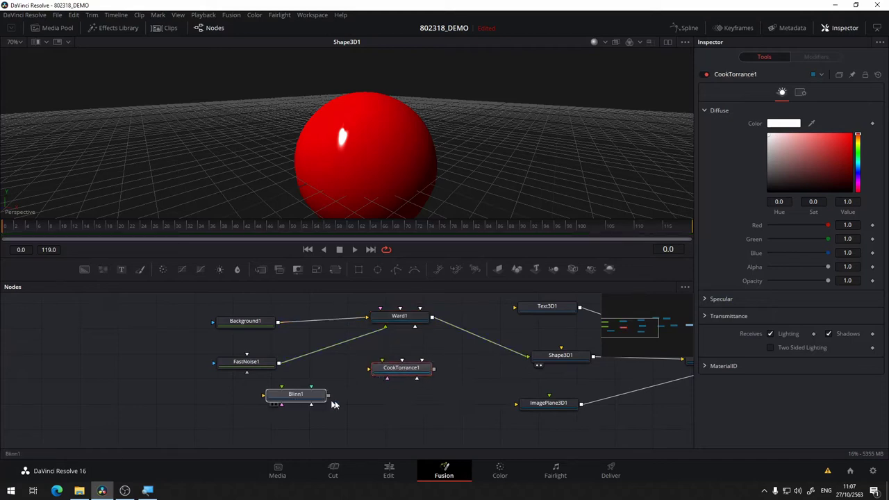
pyautogui.moveTo(306, 395); pyautogui.dragTo(402, 405)
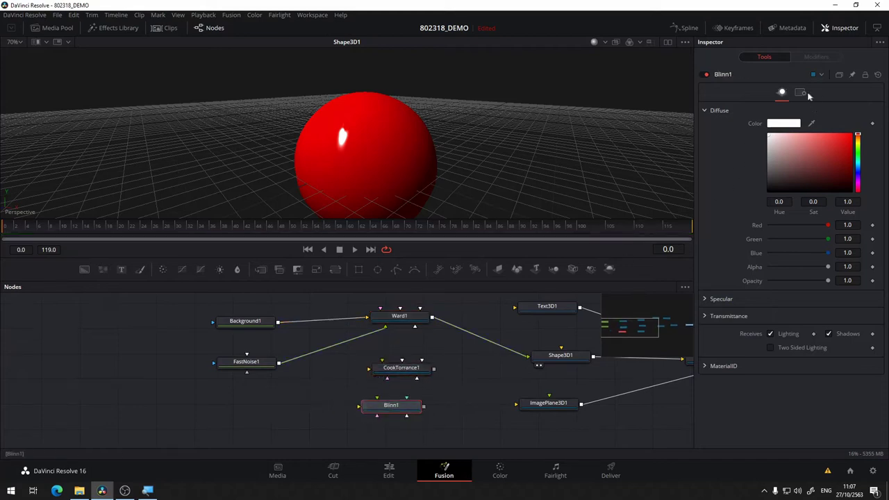
pyautogui.click(707, 300)
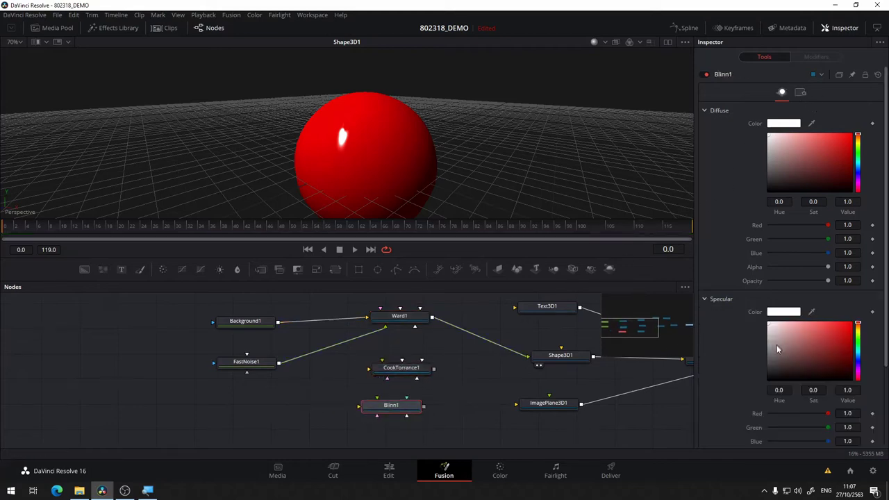
pyautogui.scroll(-3, 776, 344)
pyautogui.click(425, 374)
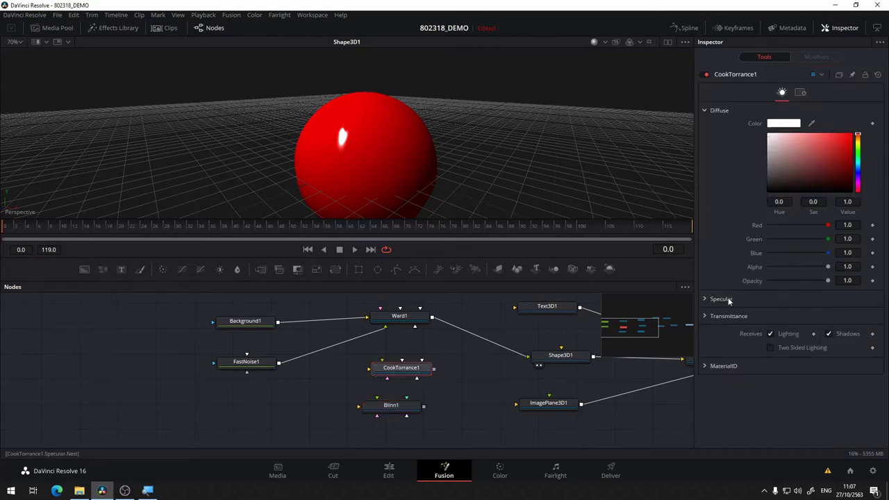
pyautogui.click(721, 300)
pyautogui.scroll(-4, 739, 333)
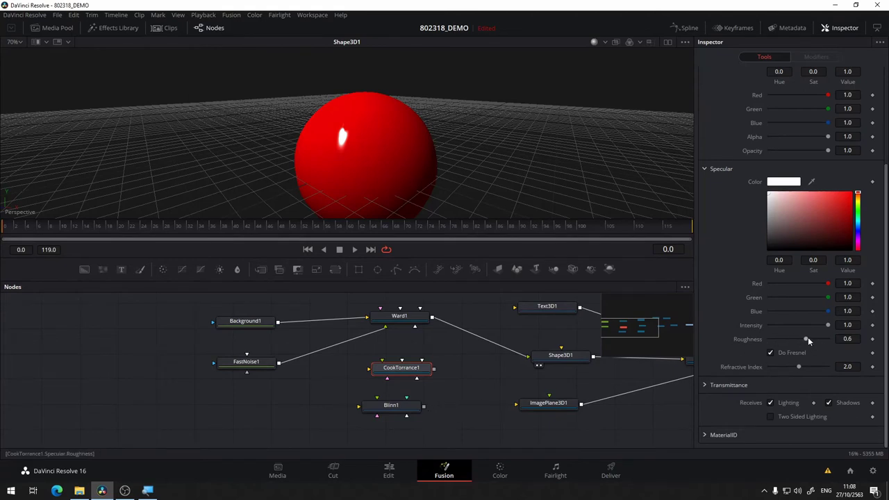
# Tidy Blinn1 and CookTorrance1, then plug CookTorrance1 into Shape3D1's material input
pyautogui.click(416, 408)
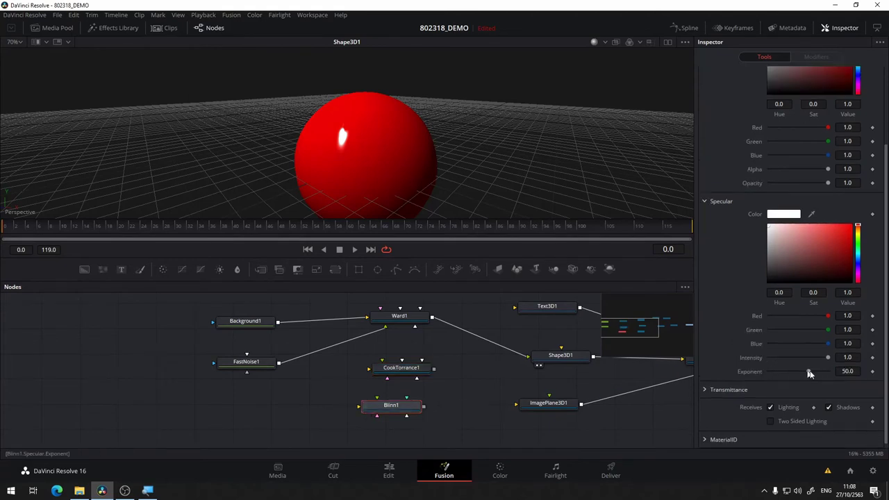
pyautogui.moveTo(420, 401); pyautogui.dragTo(431, 406)
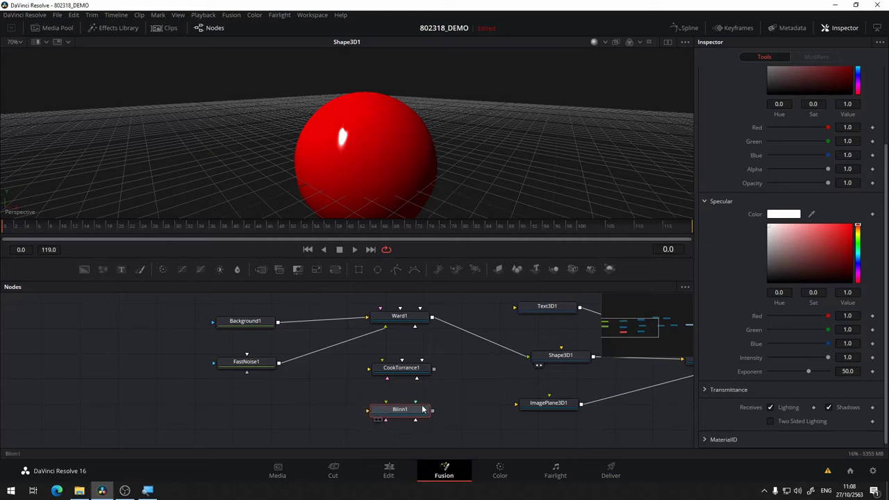
pyautogui.moveTo(410, 372); pyautogui.dragTo(419, 370)
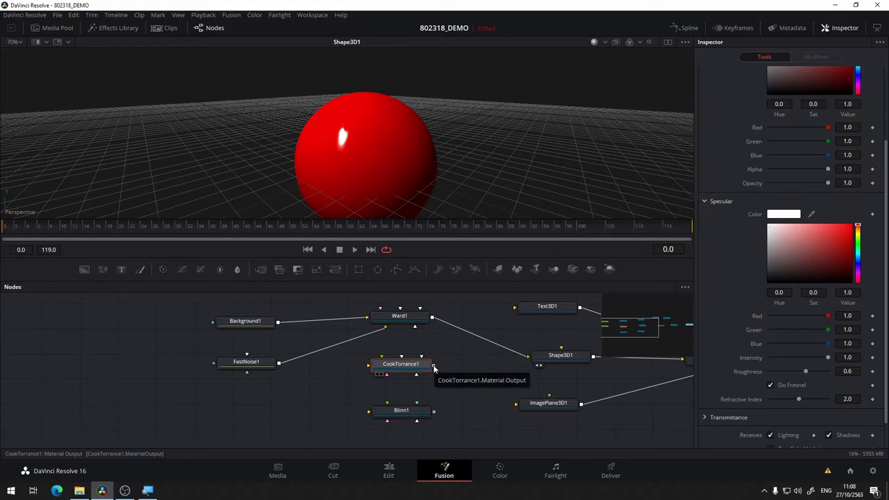
pyautogui.moveTo(434, 367)
pyautogui.mouseDown()
pyautogui.moveTo(555, 358)
pyautogui.moveTo(423, 389)
pyautogui.mouseUp()
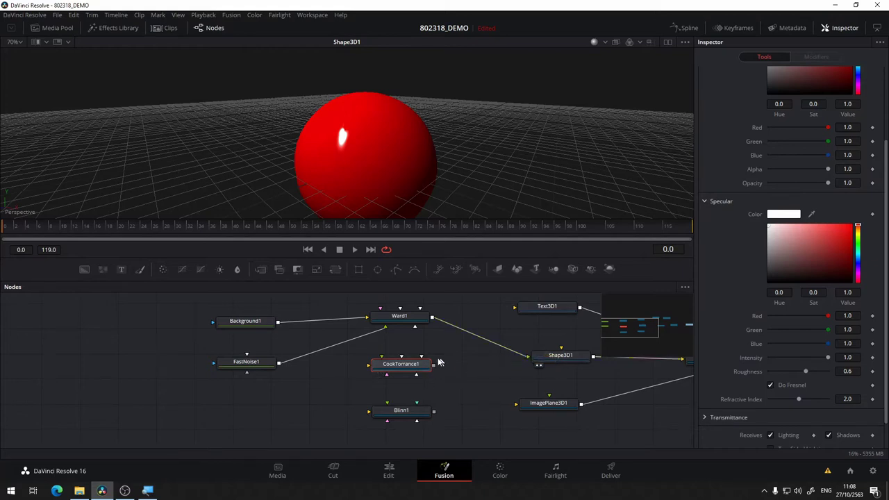
pyautogui.moveTo(434, 367); pyautogui.dragTo(576, 366)
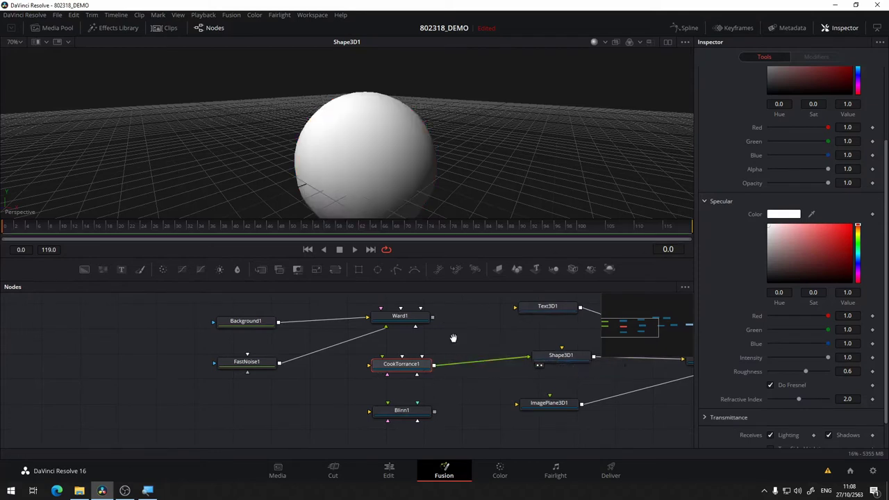
# Connect Background1 to CookTorrance1's Diffuse Color Material
pyautogui.moveTo(453, 338); pyautogui.dragTo(476, 333)
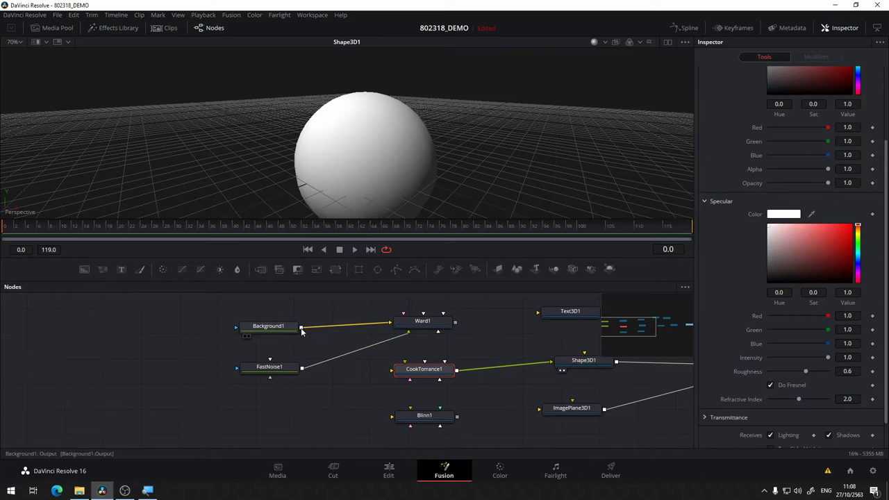
pyautogui.moveTo(300, 327); pyautogui.dragTo(415, 374)
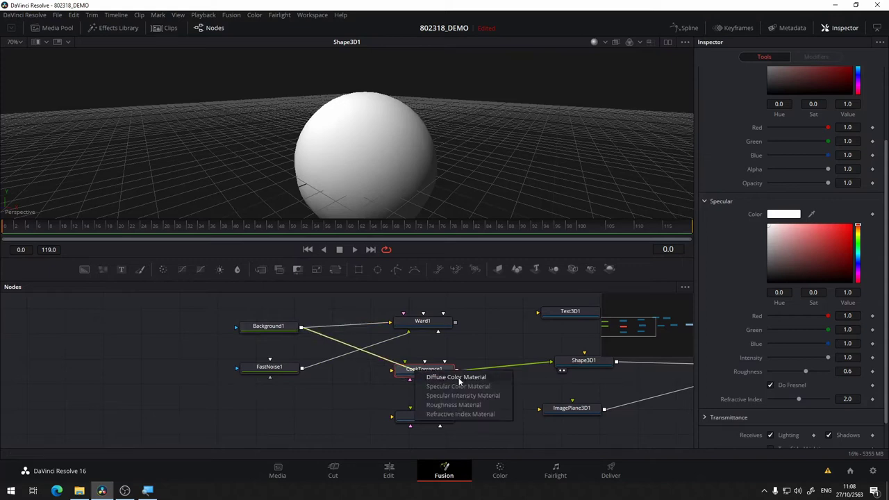
pyautogui.click(459, 380)
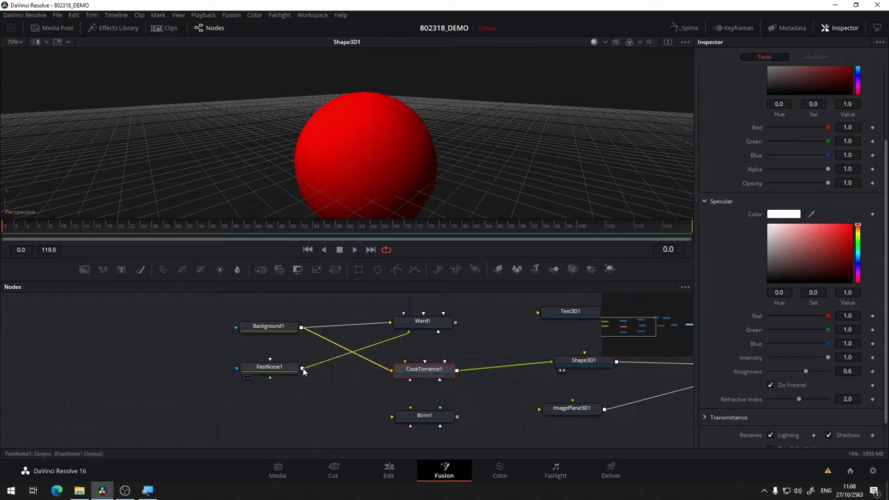
# Wire FastNoise1 into CookTorrance1, trying roughness first, then another material input
pyautogui.moveTo(302, 368); pyautogui.dragTo(421, 373)
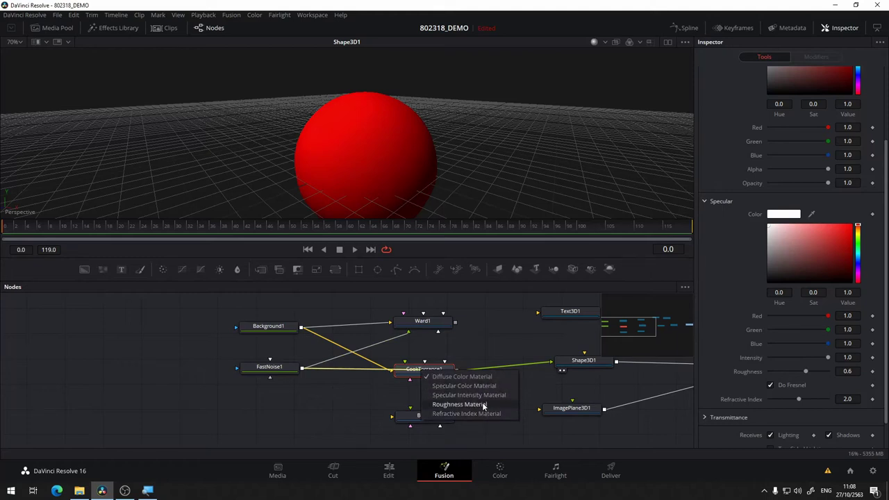
pyautogui.click(484, 405)
pyautogui.moveTo(453, 159)
pyautogui.mouseDown()
pyautogui.moveTo(534, 123)
pyautogui.moveTo(539, 158)
pyautogui.mouseUp()
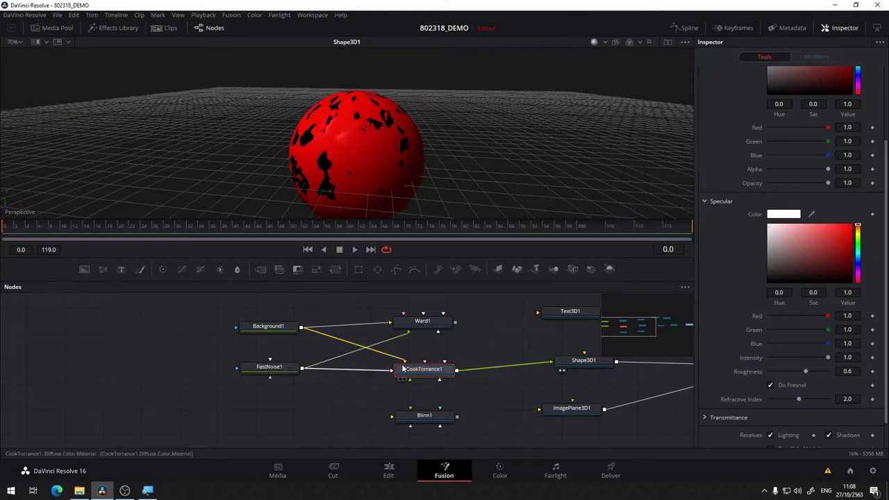
pyautogui.moveTo(382, 375)
pyautogui.mouseDown()
pyautogui.moveTo(307, 394)
pyautogui.moveTo(411, 374)
pyautogui.mouseUp()
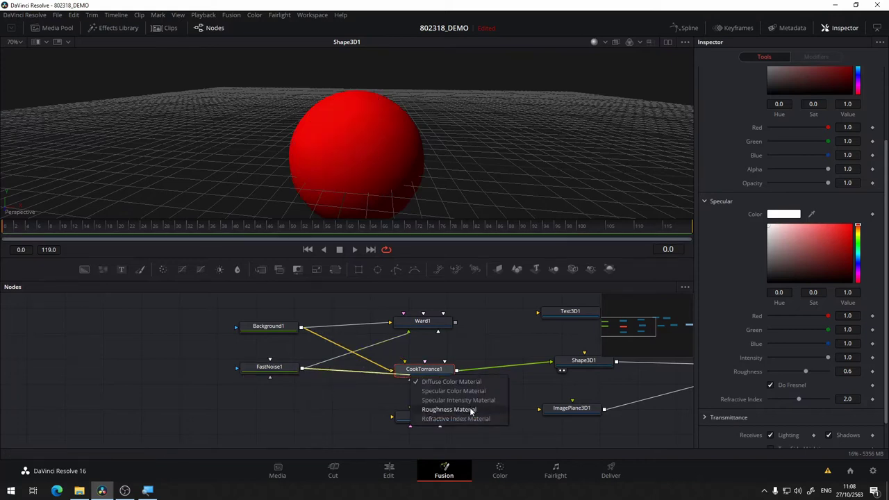
pyautogui.click(469, 392)
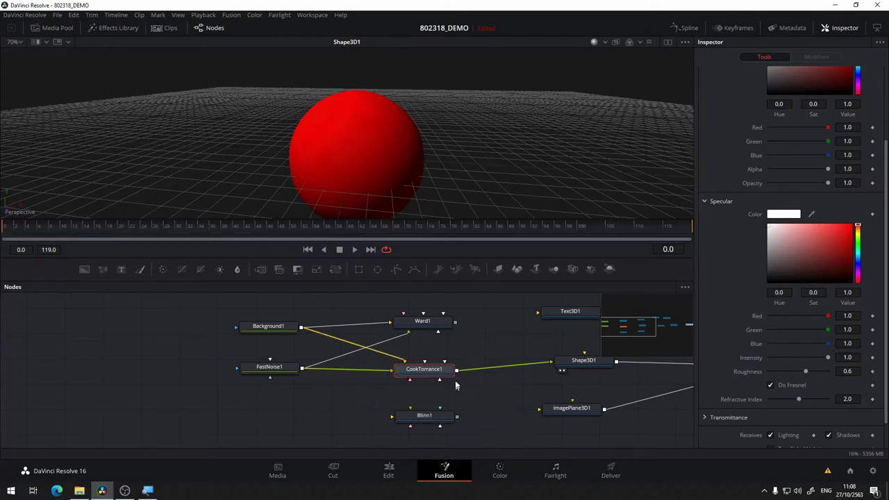
pyautogui.moveTo(453, 140); pyautogui.dragTo(407, 140)
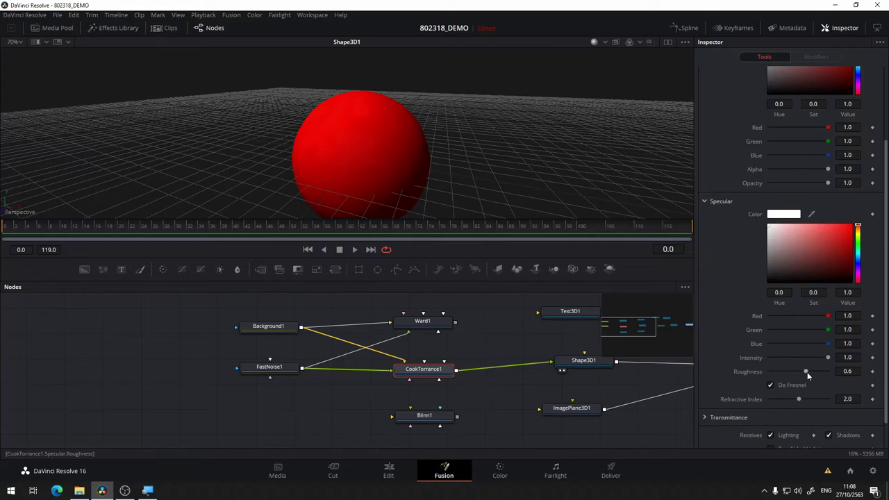
# Adjust CookTorrance1's specular roughness and make its Transmittance Attenuation colour white
pyautogui.moveTo(806, 372)
pyautogui.mouseDown()
pyautogui.moveTo(772, 380)
pyautogui.moveTo(709, 316)
pyautogui.mouseUp()
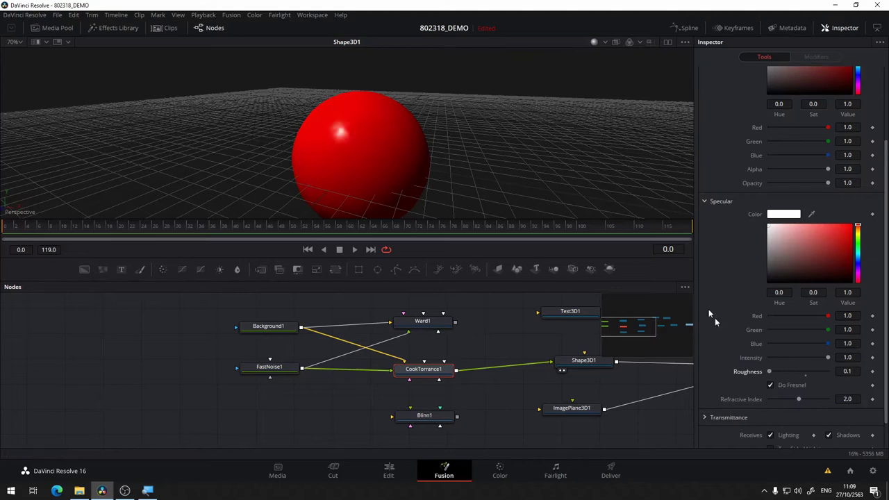
pyautogui.moveTo(465, 188)
pyautogui.mouseDown()
pyautogui.moveTo(470, 210)
pyautogui.moveTo(455, 168)
pyautogui.moveTo(354, 222)
pyautogui.moveTo(462, 134)
pyautogui.moveTo(407, 228)
pyautogui.moveTo(488, 280)
pyautogui.moveTo(442, 249)
pyautogui.mouseUp()
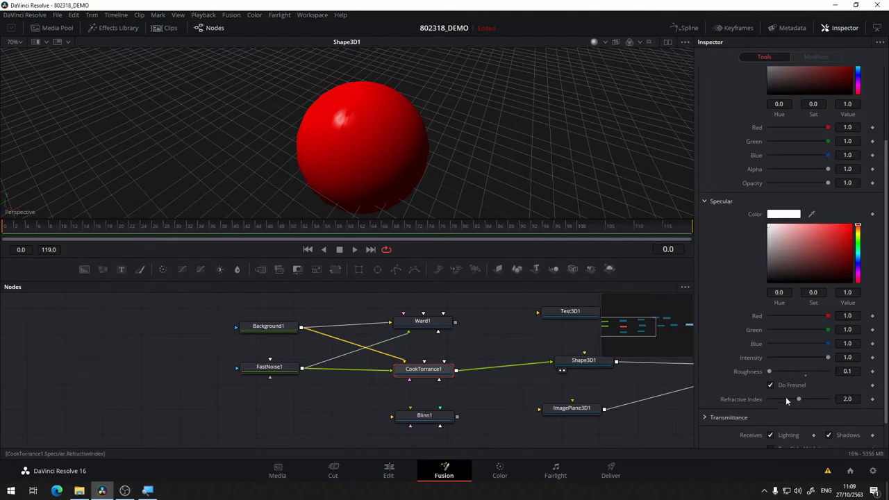
pyautogui.scroll(3, 829, 266)
pyautogui.scroll(-4, 784, 349)
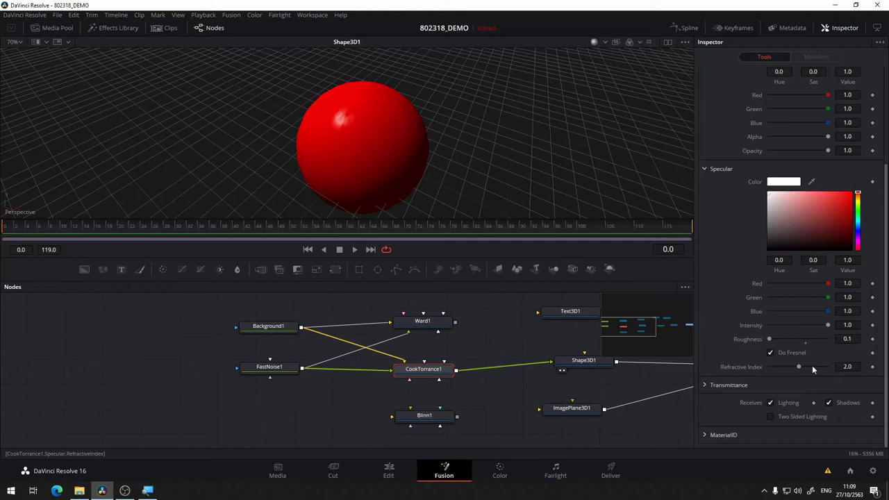
pyautogui.click(705, 386)
pyautogui.scroll(-2, 796, 399)
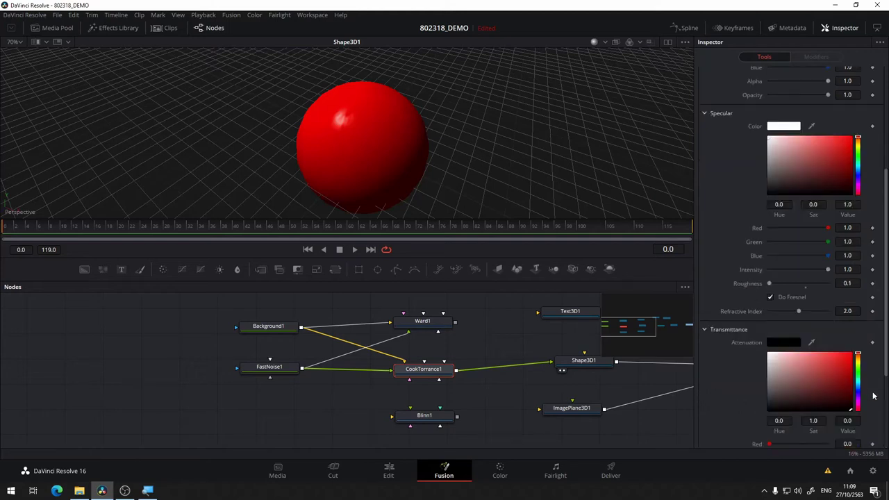
pyautogui.scroll(-1, 791, 416)
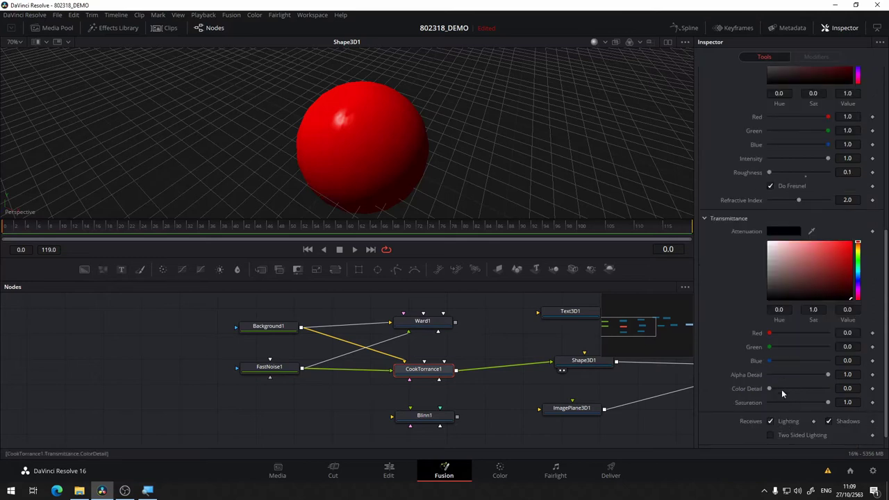
pyautogui.moveTo(804, 265); pyautogui.dragTo(754, 239)
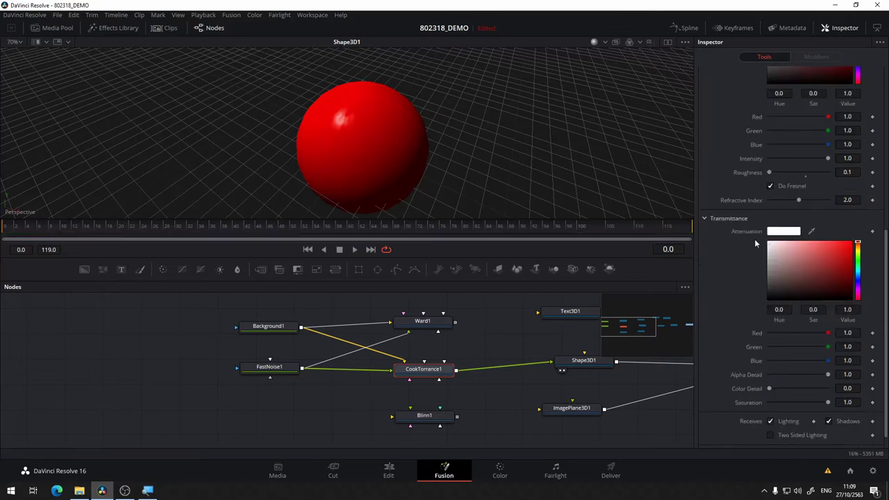
pyautogui.moveTo(411, 167); pyautogui.dragTo(396, 125)
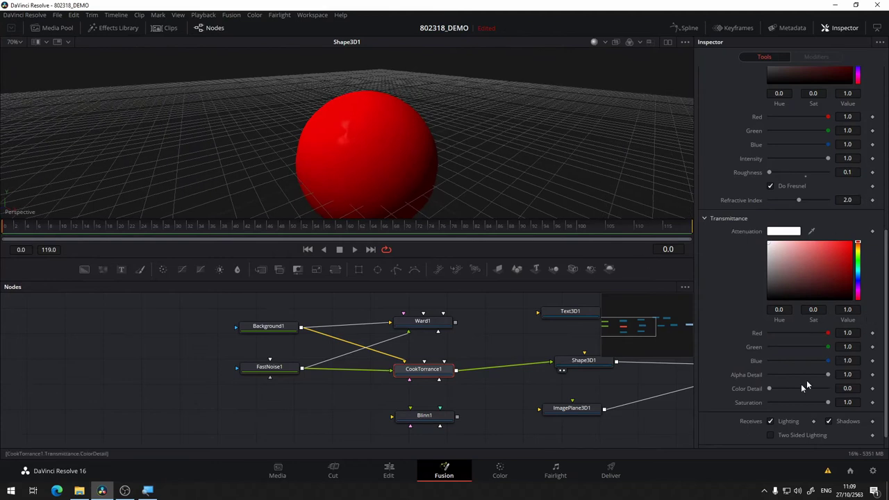
# Reset Alpha Detail to 1.0 and raise CookTorrance1's Refractive Index to 2.15
pyautogui.moveTo(826, 375); pyautogui.dragTo(760, 380)
pyautogui.doubleClick(857, 376)
pyautogui.click(770, 389)
pyautogui.click(830, 404)
pyautogui.moveTo(557, 149); pyautogui.dragTo(483, 159)
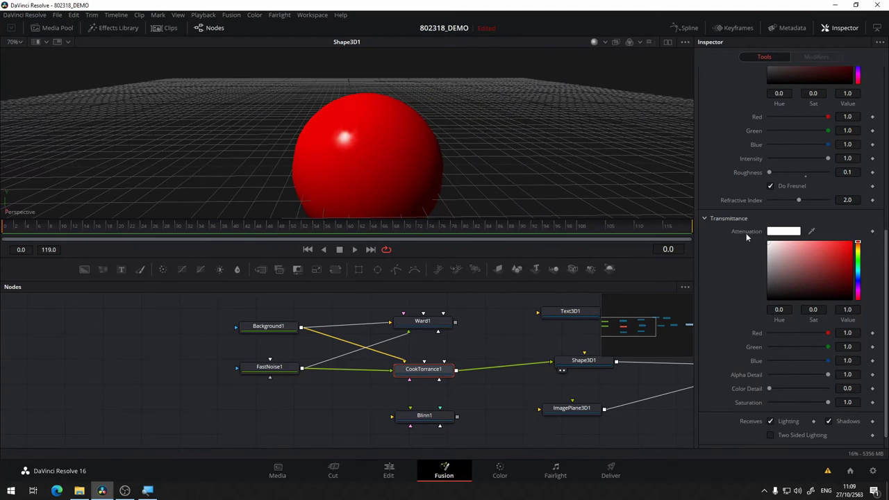
pyautogui.moveTo(839, 258); pyautogui.dragTo(748, 229)
pyautogui.moveTo(800, 201)
pyautogui.mouseDown()
pyautogui.moveTo(820, 203)
pyautogui.moveTo(790, 203)
pyautogui.moveTo(804, 202)
pyautogui.mouseUp()
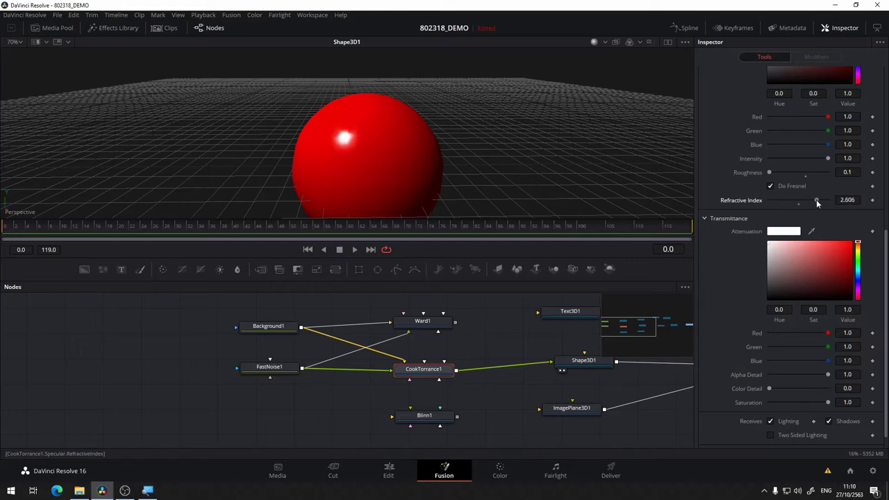
pyautogui.moveTo(629, 124)
pyautogui.mouseDown()
pyautogui.moveTo(437, 143)
pyautogui.moveTo(501, 152)
pyautogui.mouseUp()
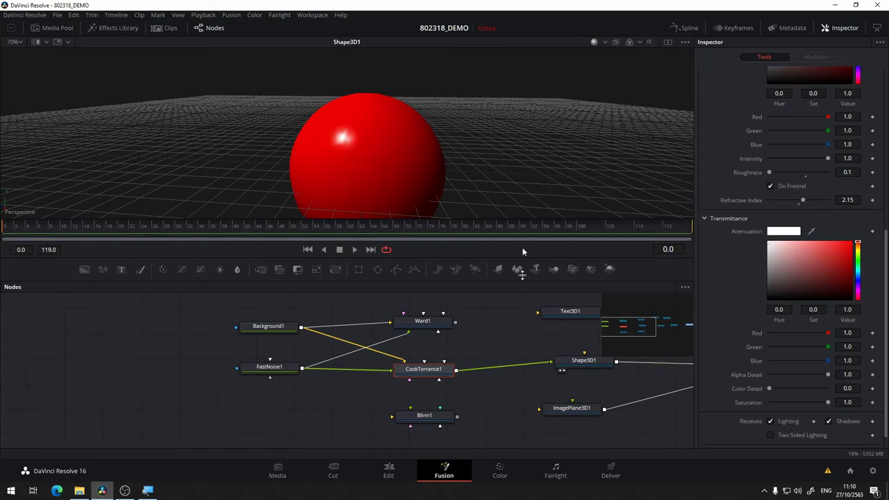
# Show Ward1's diffuse settings and pan the graph to reveal Text3D1, Shape3D1 and Merge3D1
pyautogui.click(436, 417)
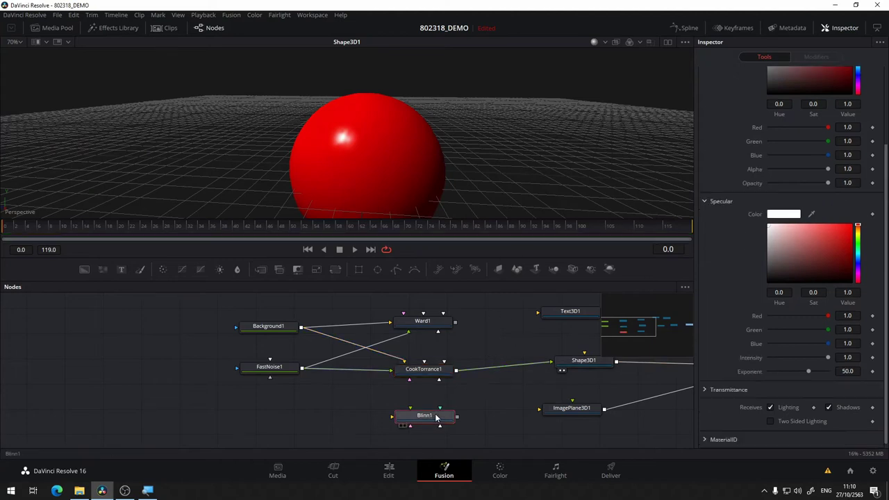
pyautogui.click(428, 321)
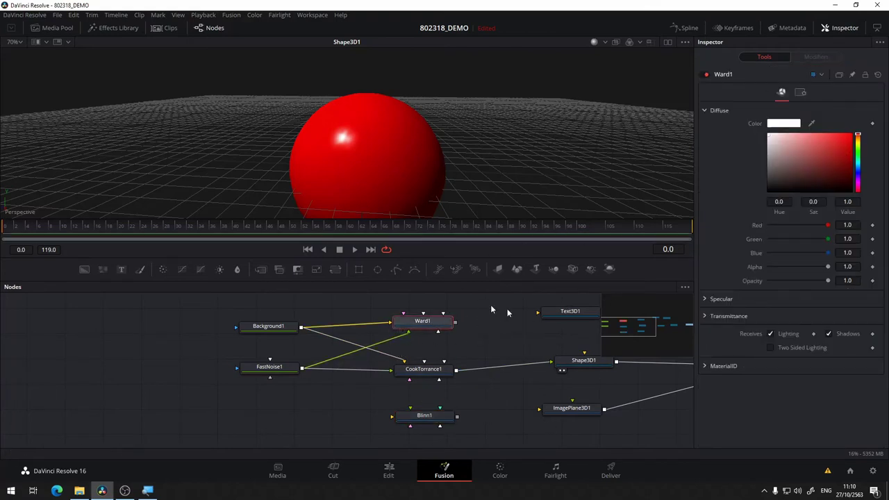
pyautogui.moveTo(497, 336); pyautogui.dragTo(463, 352)
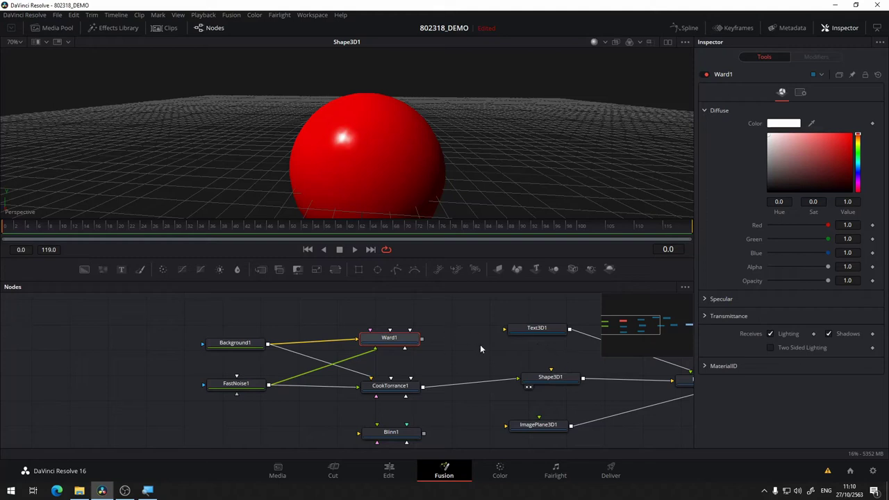
pyautogui.moveTo(480, 345)
pyautogui.mouseDown()
pyautogui.moveTo(580, 328)
pyautogui.moveTo(567, 308)
pyautogui.mouseUp()
pyautogui.moveTo(429, 376)
pyautogui.mouseDown()
pyautogui.moveTo(361, 312)
pyautogui.moveTo(332, 345)
pyautogui.mouseUp()
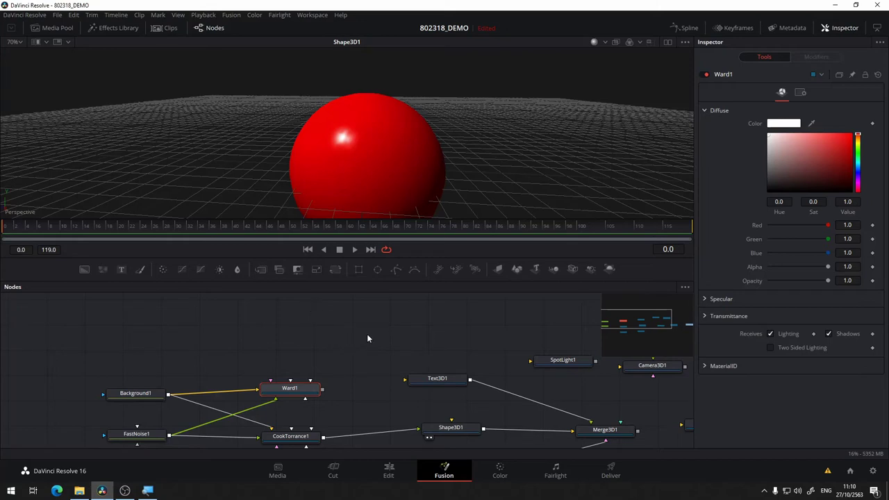
# Add an Alembic Mesh 3D node after Ward1 and load the AS.abc sculpture into it
pyautogui.hotkey('shift', 'space')
pyautogui.write('fbx')
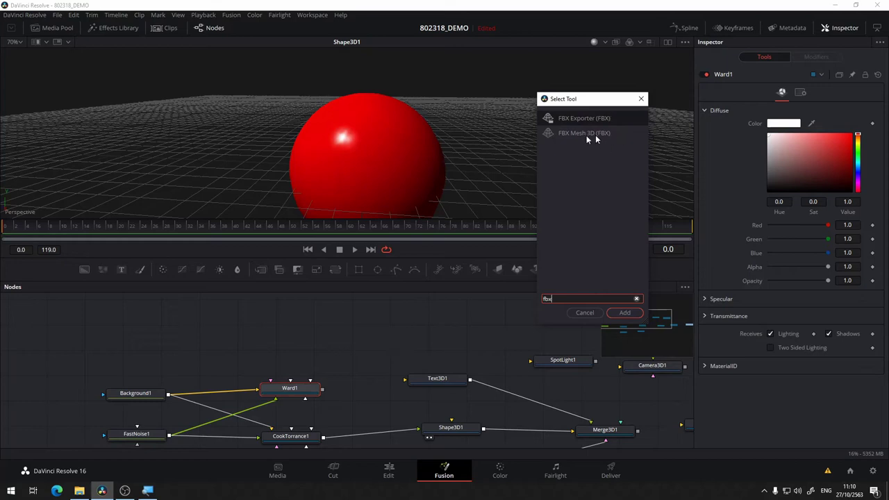
pyautogui.click(579, 313)
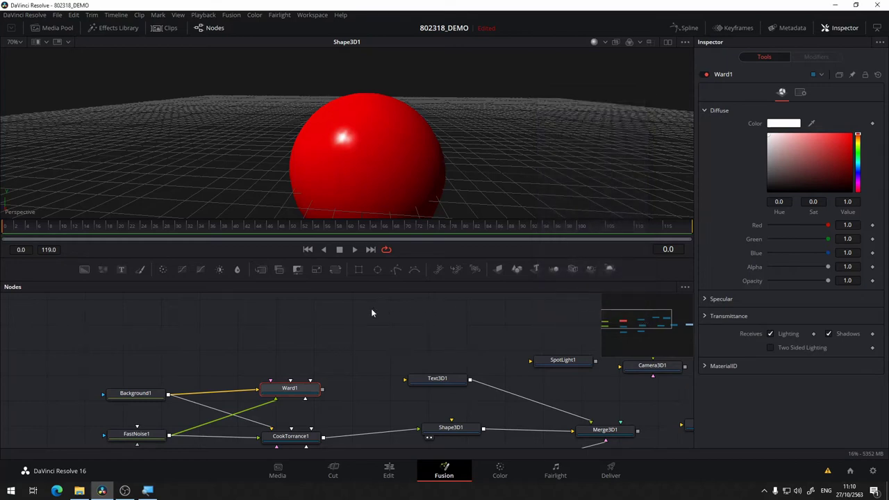
pyautogui.hotkey('shift', 'space')
pyautogui.write('ale')
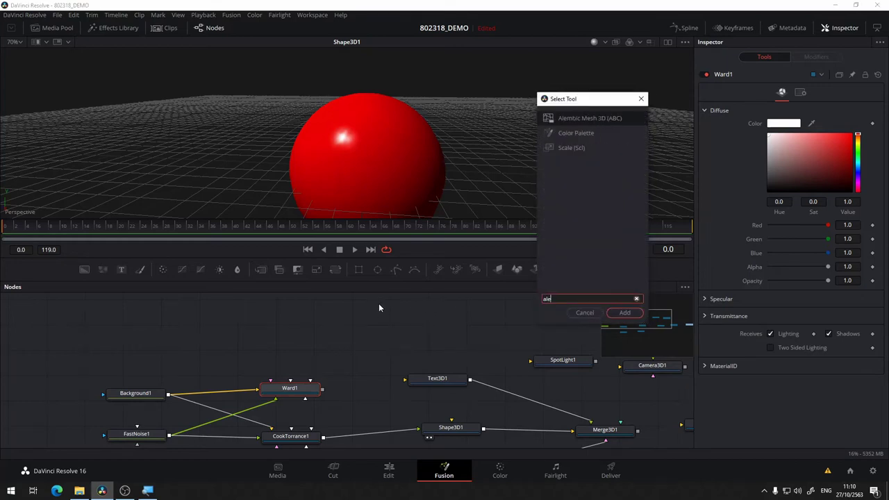
pyautogui.write('m')
pyautogui.click(600, 119)
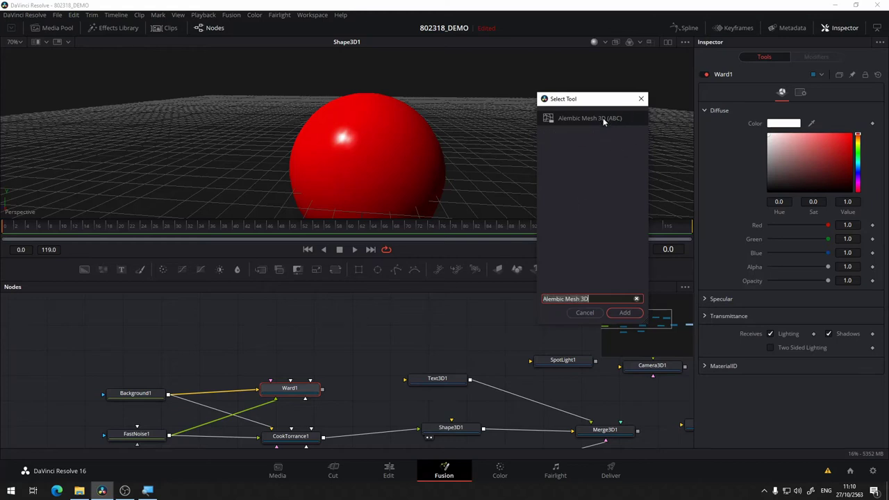
pyautogui.click(624, 313)
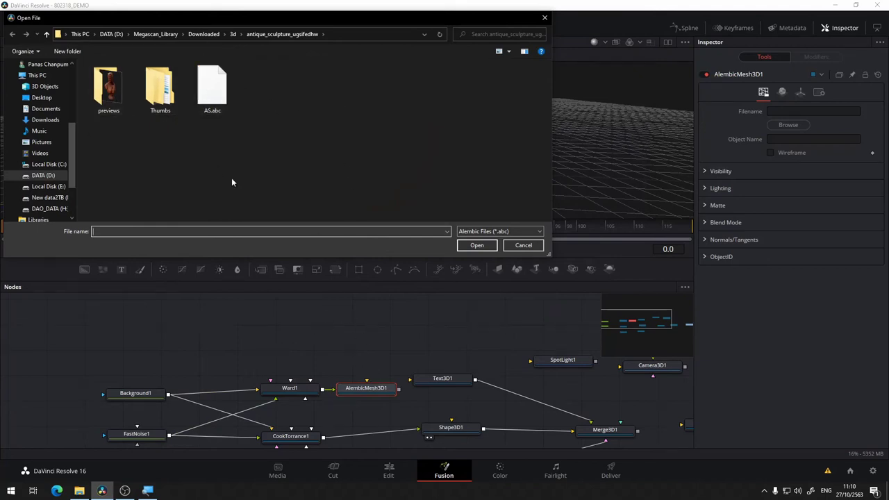
pyautogui.click(222, 97)
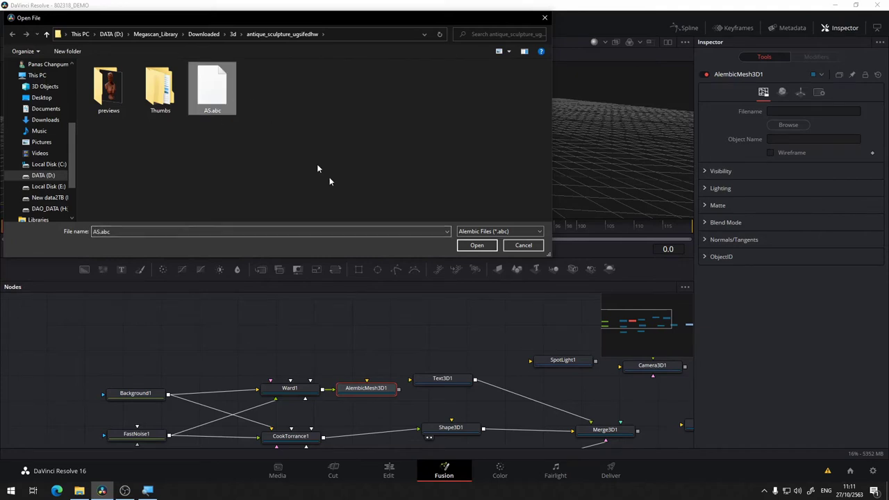
pyautogui.click(476, 245)
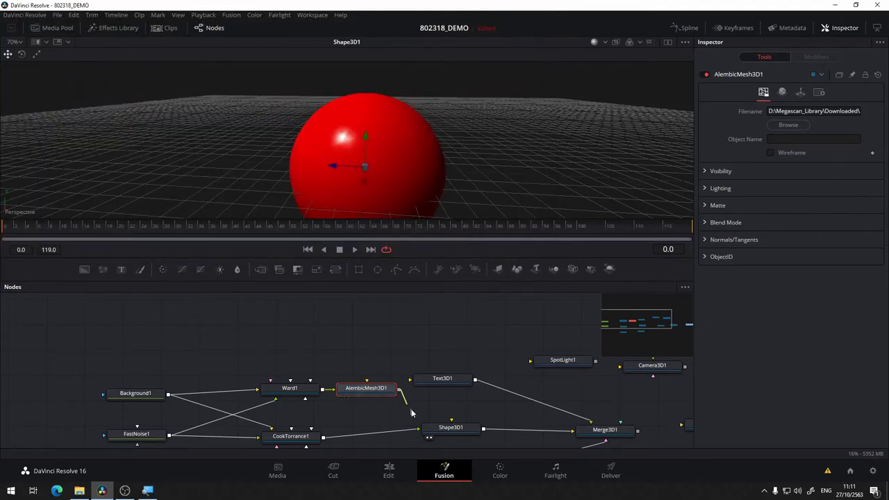
# Link AlembicMesh3D1 into Shape3D1, show the mesh in the viewer and place it beside Shape3D1
pyautogui.moveTo(398, 389); pyautogui.dragTo(436, 432)
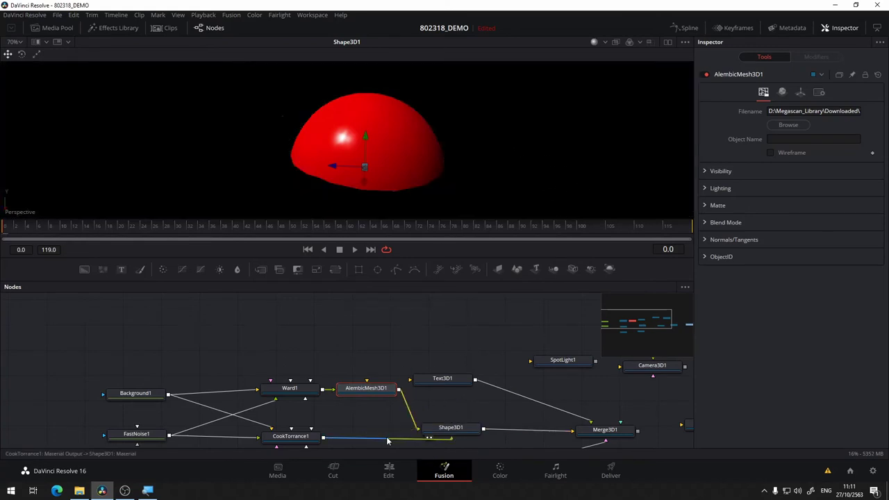
pyautogui.moveTo(384, 425)
pyautogui.mouseDown()
pyautogui.moveTo(336, 375)
pyautogui.moveTo(549, 378)
pyautogui.mouseUp()
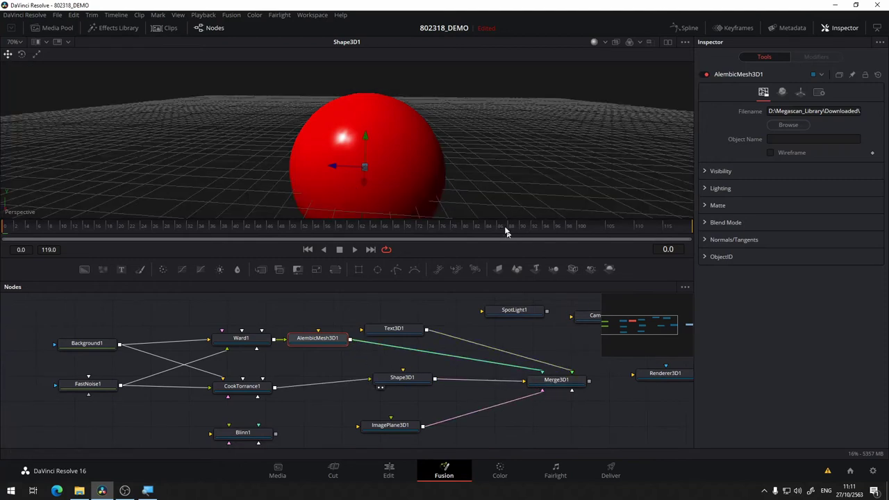
pyautogui.scroll(-4, 458, 147)
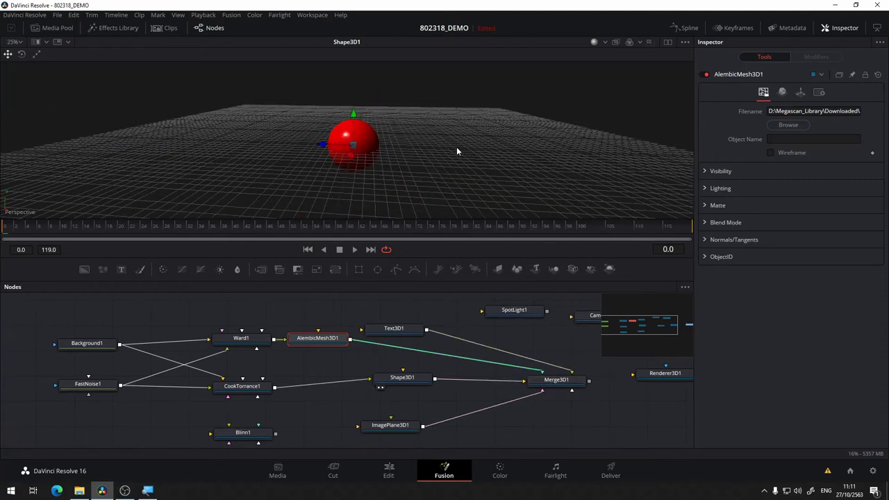
pyautogui.scroll(-5, 456, 149)
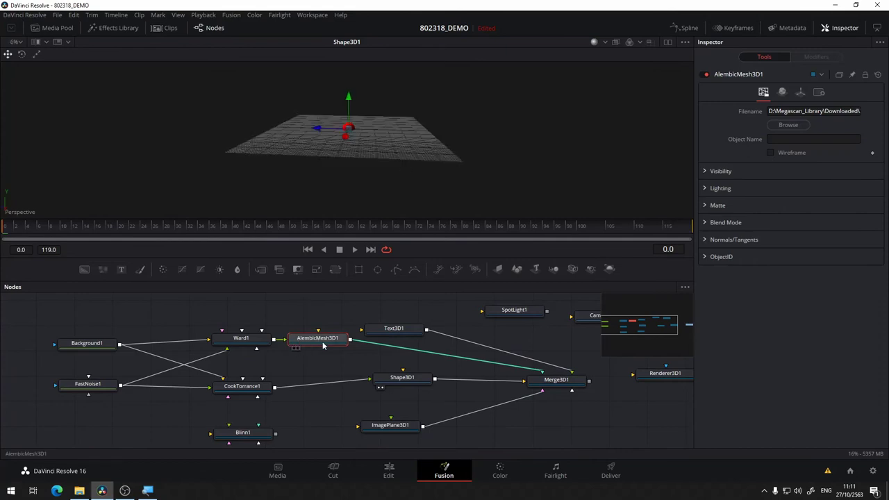
pyautogui.moveTo(327, 341); pyautogui.dragTo(369, 162)
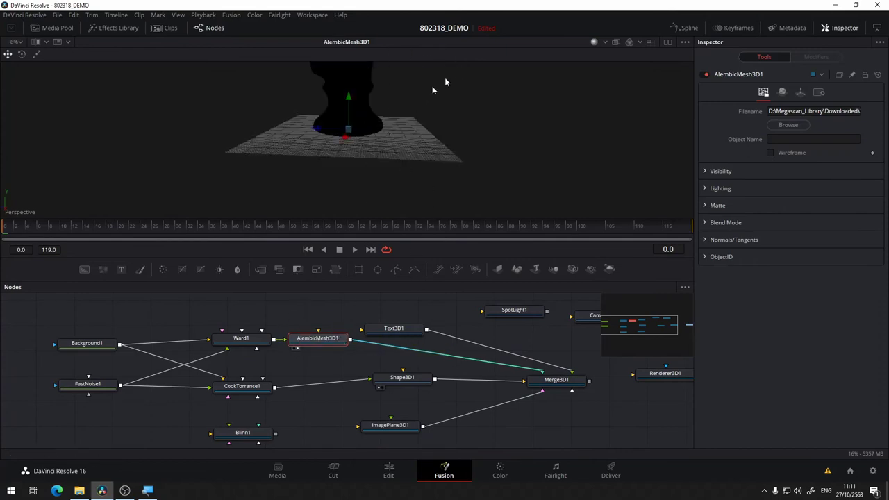
pyautogui.moveTo(323, 346); pyautogui.dragTo(403, 361)
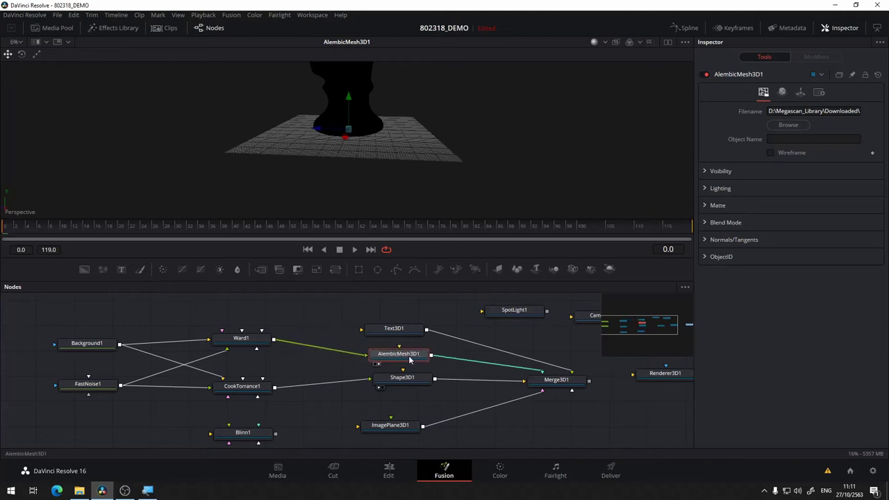
pyautogui.scroll(-3, 402, 99)
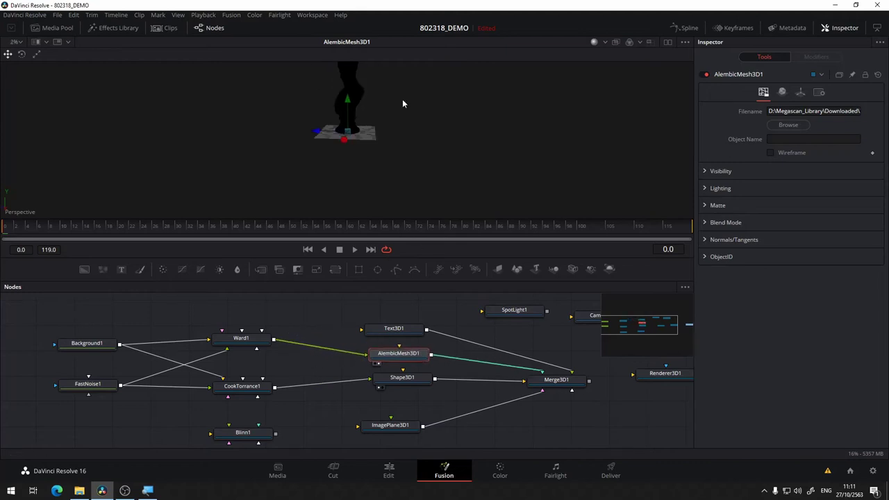
pyautogui.scroll(5, 399, 105)
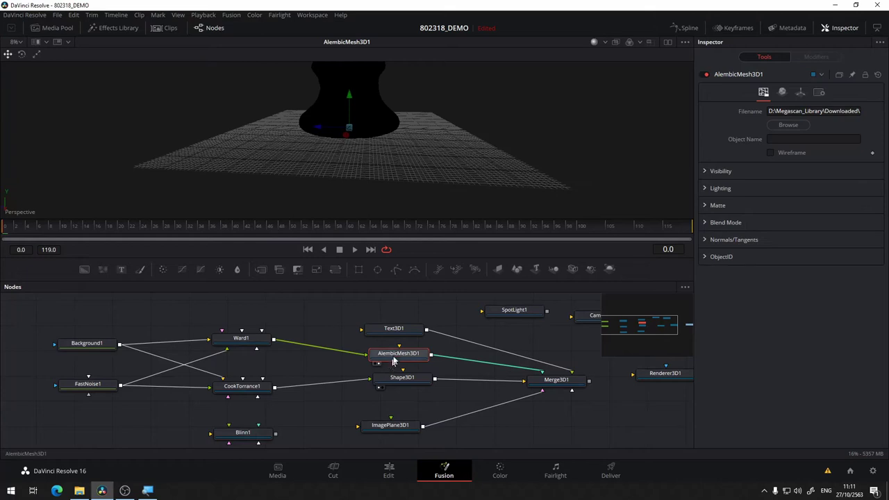
pyautogui.moveTo(393, 361); pyautogui.dragTo(389, 361)
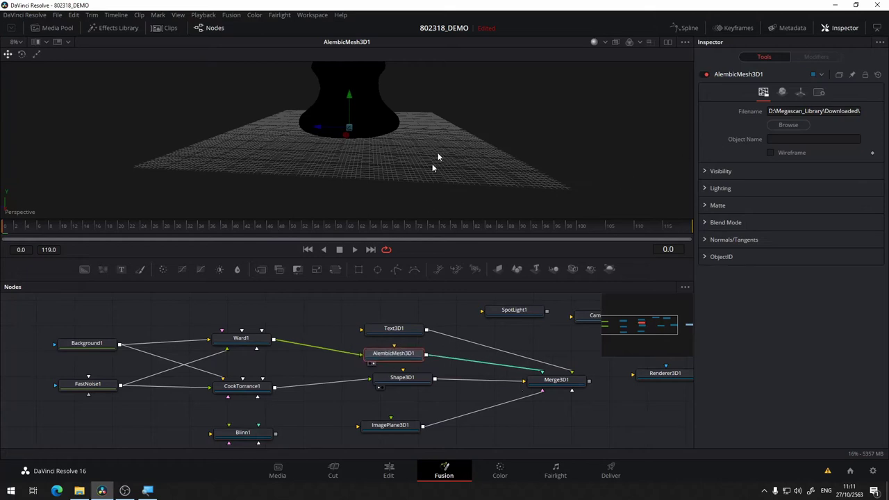
# Toggle shadows in the 3D viewer's display options
pyautogui.rightClick(449, 127)
pyautogui.moveTo(514, 163)
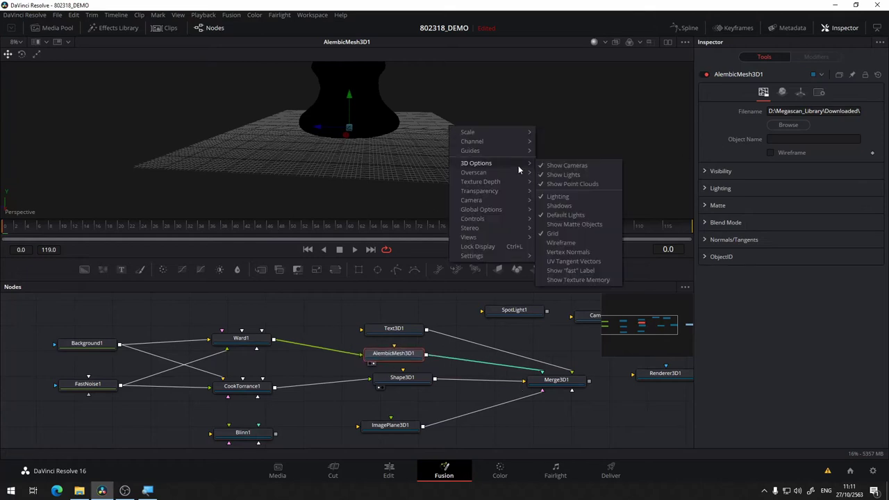
pyautogui.click(570, 207)
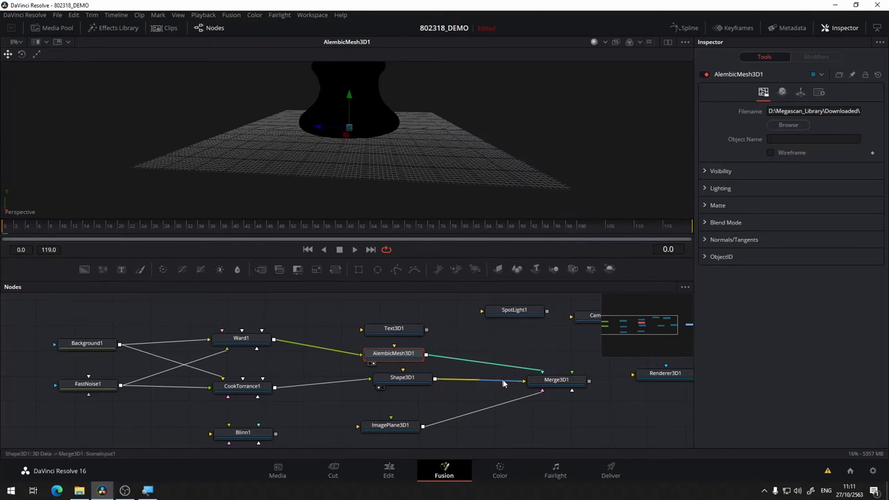
# Feed AlembicMesh3D1 into Merge3D1's first input and delete Shape3D1, ImagePlane3D1 and Text3D1
pyautogui.click(420, 377)
pyautogui.moveTo(514, 381)
pyautogui.mouseDown()
pyautogui.moveTo(496, 387)
pyautogui.moveTo(498, 414)
pyautogui.mouseUp()
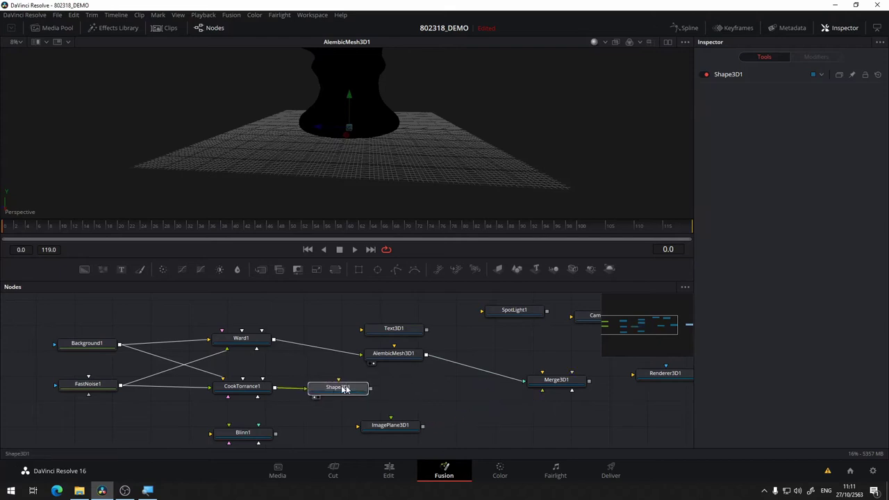
pyautogui.press('Delete')
pyautogui.scroll(-1, 394, 427)
pyautogui.press('Delete')
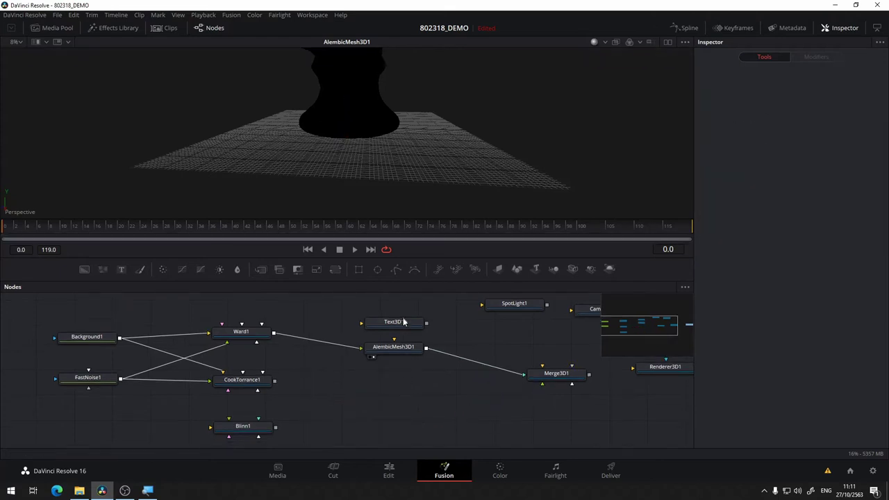
pyautogui.click(402, 322)
pyautogui.press('Delete')
pyautogui.moveTo(399, 348)
pyautogui.mouseDown()
pyautogui.moveTo(455, 358)
pyautogui.moveTo(441, 378)
pyautogui.mouseUp()
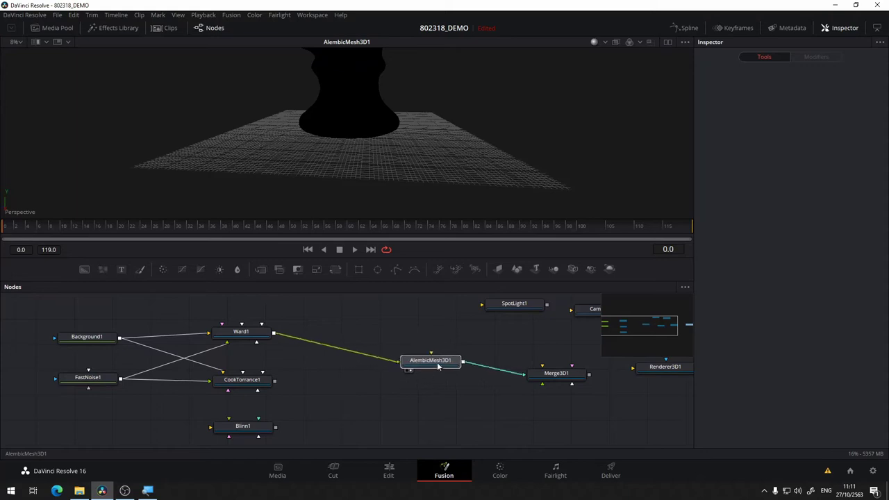
# Frame the bust in the 3D viewer and orbit to see it in perspective
pyautogui.moveTo(471, 122)
pyautogui.mouseDown()
pyautogui.moveTo(397, 193)
pyautogui.moveTo(437, 173)
pyautogui.moveTo(497, 170)
pyautogui.mouseUp()
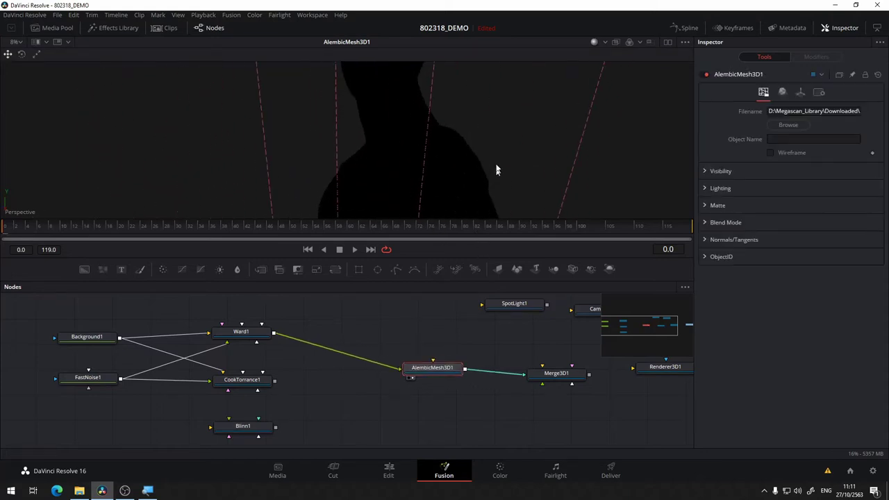
pyautogui.press('f')
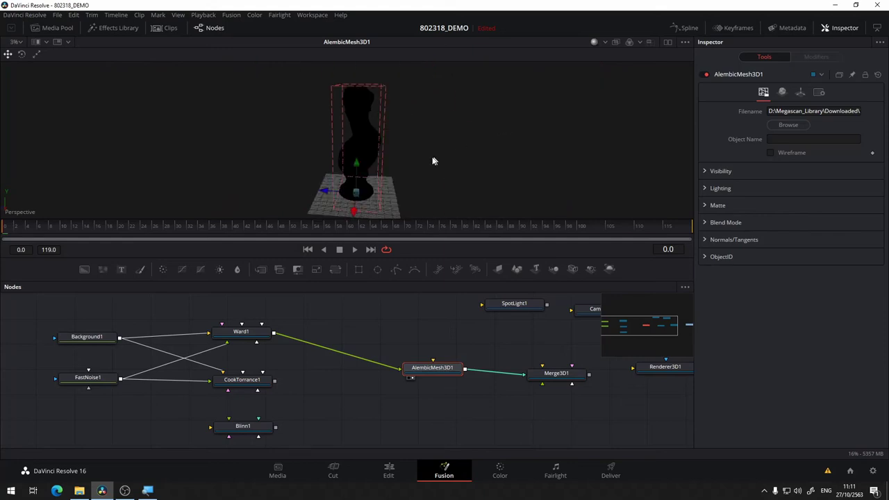
pyautogui.moveTo(435, 159)
pyautogui.mouseDown()
pyautogui.moveTo(446, 139)
pyautogui.moveTo(412, 138)
pyautogui.moveTo(438, 161)
pyautogui.moveTo(498, 145)
pyautogui.moveTo(681, 156)
pyautogui.moveTo(522, 159)
pyautogui.moveTo(573, 145)
pyautogui.mouseUp()
pyautogui.scroll(3, 383, 159)
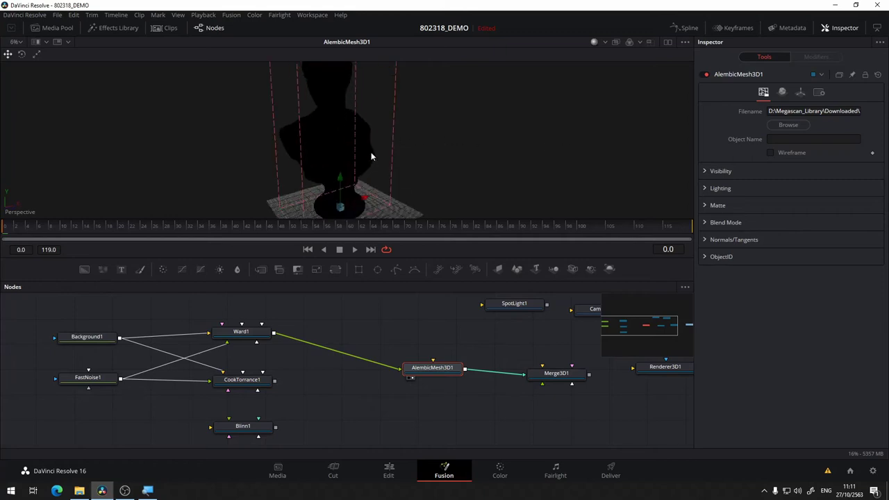
pyautogui.scroll(-2, 369, 159)
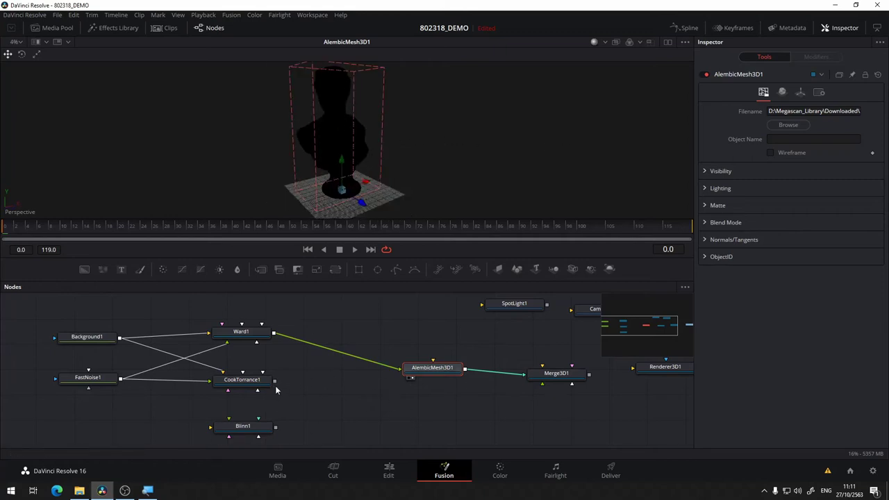
# Connect CookTorrance1 to AlembicMesh3D1's MaterialInput
pyautogui.moveTo(275, 382); pyautogui.dragTo(427, 375)
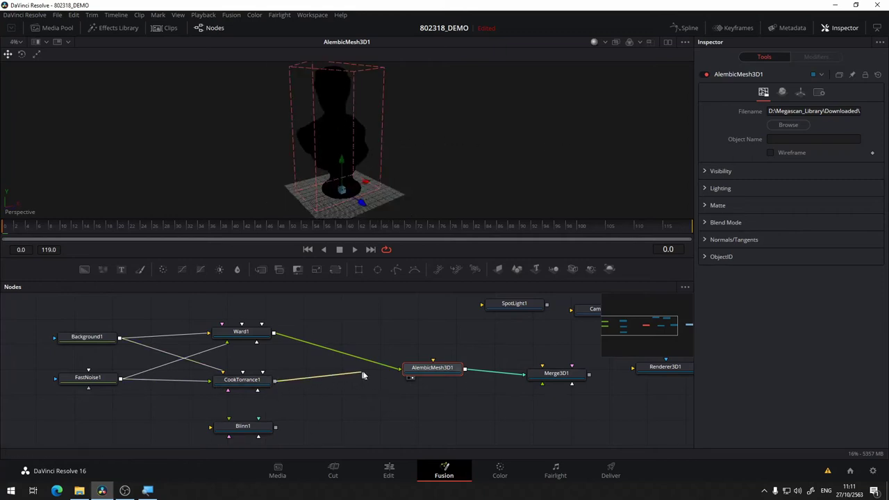
pyautogui.rightClick(426, 373)
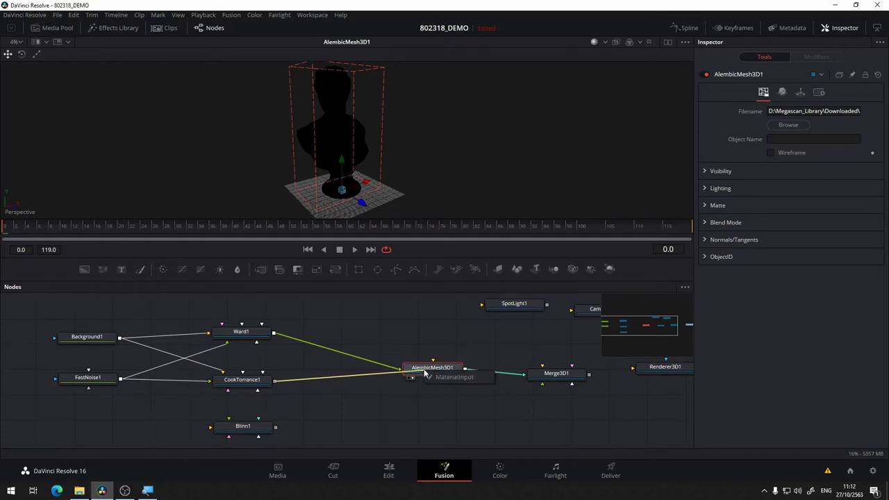
pyautogui.click(450, 377)
# Orbit around the glossy red bust, then box-select Background1 and Ward1
pyautogui.moveTo(438, 133)
pyautogui.mouseDown()
pyautogui.moveTo(257, 123)
pyautogui.moveTo(383, 138)
pyautogui.moveTo(266, 111)
pyautogui.moveTo(324, 120)
pyautogui.moveTo(320, 159)
pyautogui.mouseUp()
pyautogui.scroll(2, 335, 166)
pyautogui.scroll(2, 335, 167)
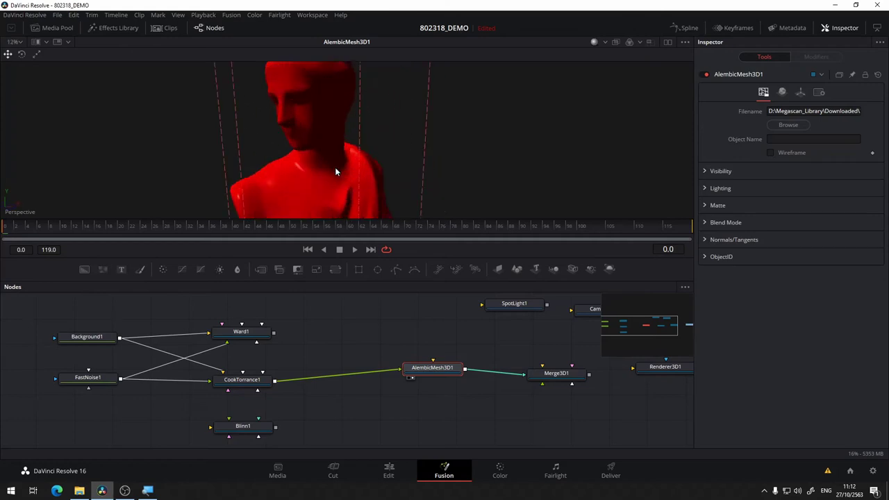
pyautogui.scroll(-4, 335, 167)
pyautogui.moveTo(427, 171)
pyautogui.mouseDown()
pyautogui.moveTo(490, 118)
pyautogui.moveTo(375, 178)
pyautogui.moveTo(462, 164)
pyautogui.moveTo(373, 113)
pyautogui.moveTo(467, 133)
pyautogui.mouseUp()
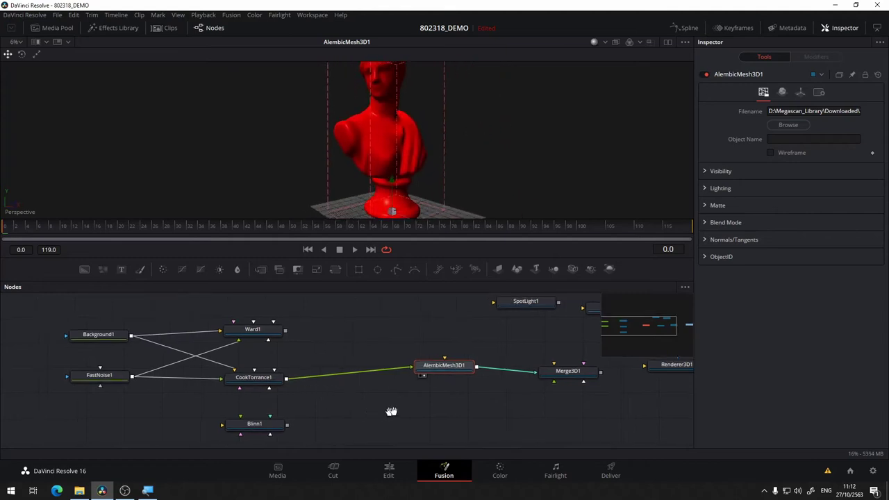
pyautogui.moveTo(318, 411); pyautogui.dragTo(445, 408)
pyautogui.moveTo(434, 295); pyautogui.dragTo(176, 355)
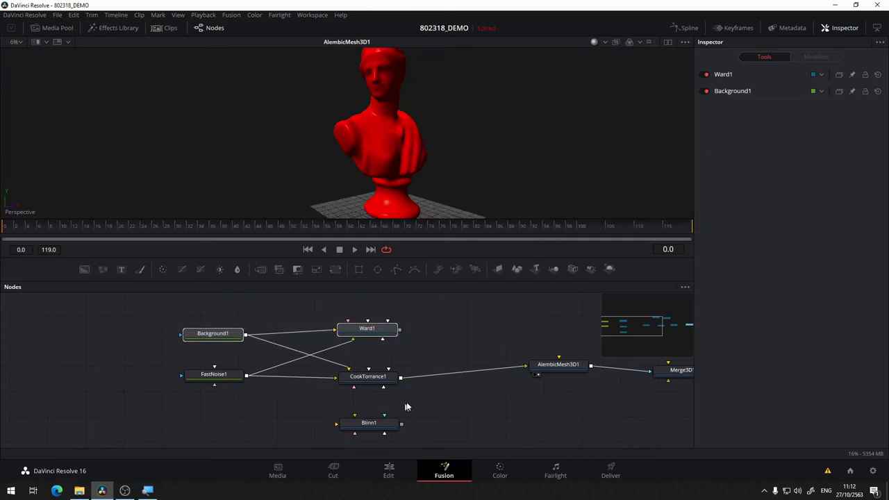
# Delete the Background1, Ward1, FastNoise1 and Blinn1 nodes
pyautogui.press('Delete')
pyautogui.moveTo(326, 353); pyautogui.dragTo(184, 422)
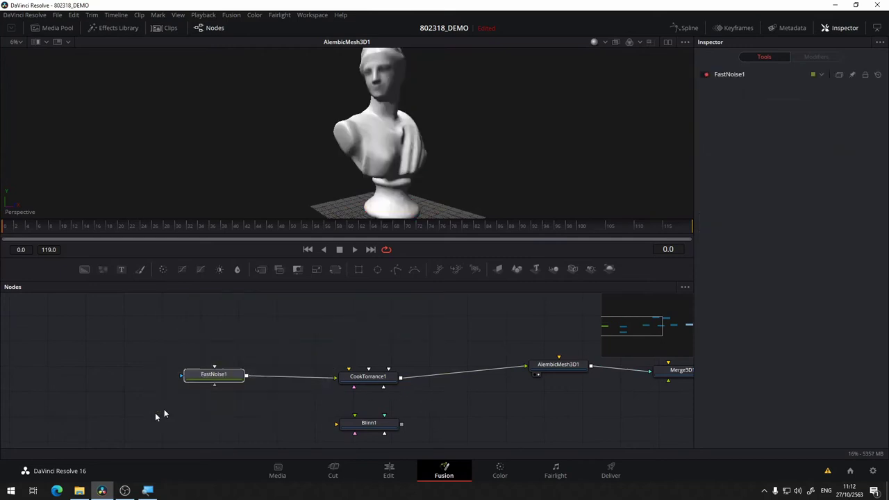
pyautogui.press('Delete')
pyautogui.click(386, 428)
pyautogui.press('Delete')
# Move CookTorrance1 up near AlembicMesh3D1 and pan the graph to show SpotLight
pyautogui.moveTo(378, 382); pyautogui.dragTo(403, 370)
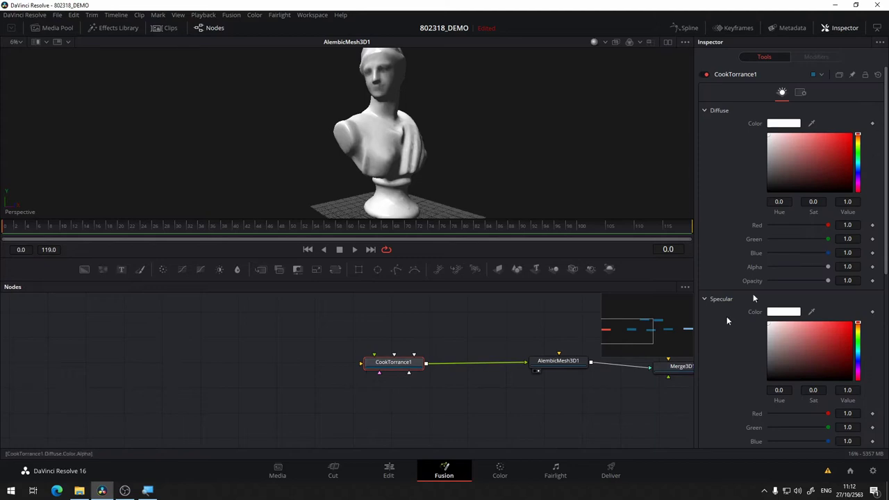
pyautogui.moveTo(407, 364); pyautogui.dragTo(449, 360)
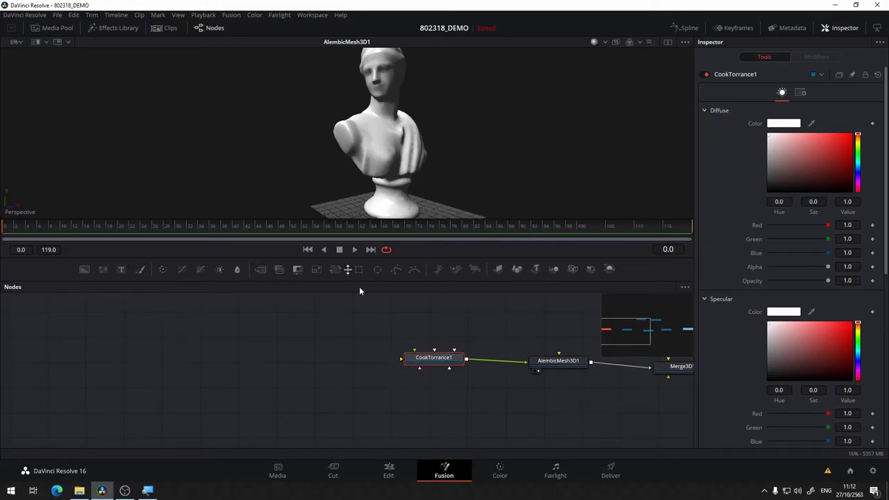
pyautogui.moveTo(389, 321); pyautogui.dragTo(341, 348)
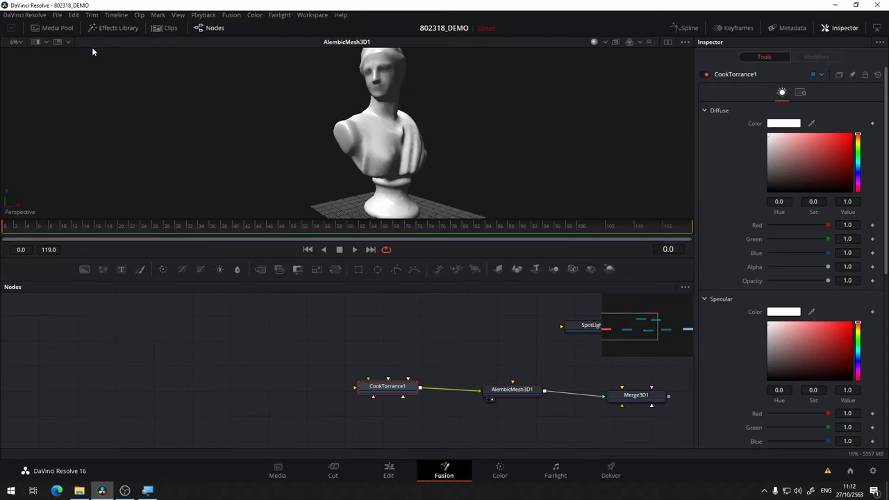
# Show the Media Pool and browse Explorer to Downloaded > 3d > antique_sculpture_ugsifedhw
pyautogui.click(62, 31)
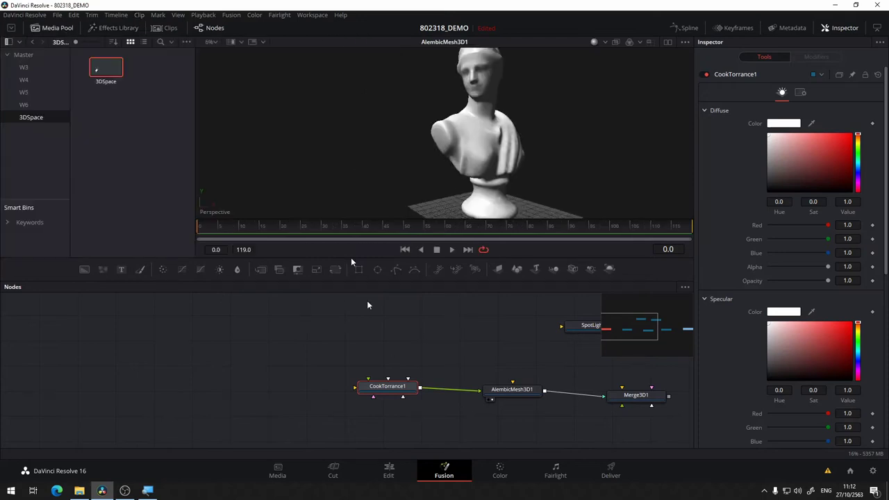
pyautogui.click(79, 490)
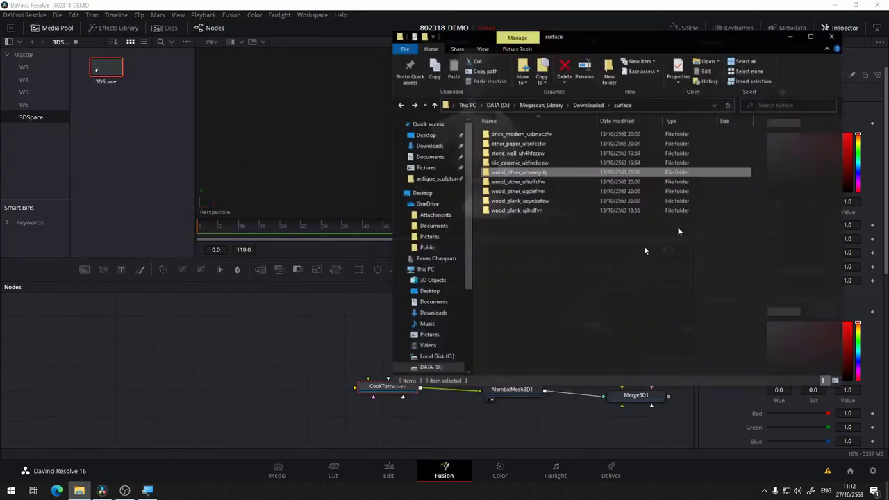
pyautogui.click(601, 95)
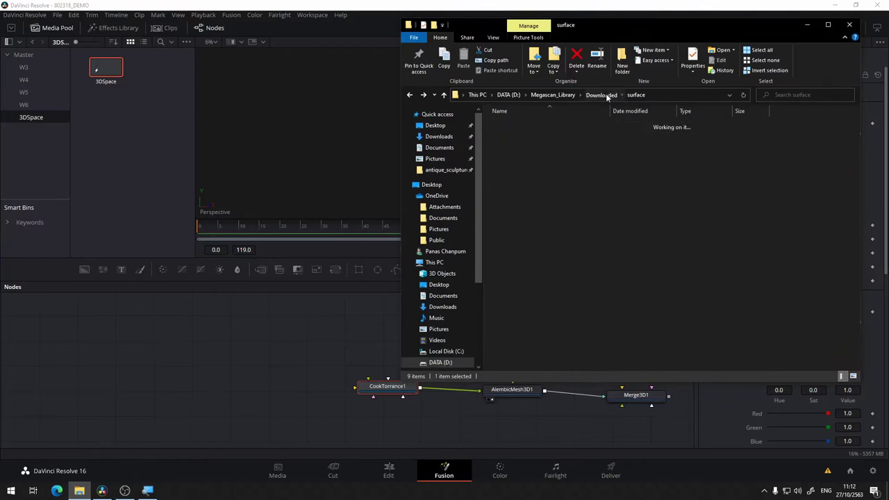
pyautogui.doubleClick(525, 125)
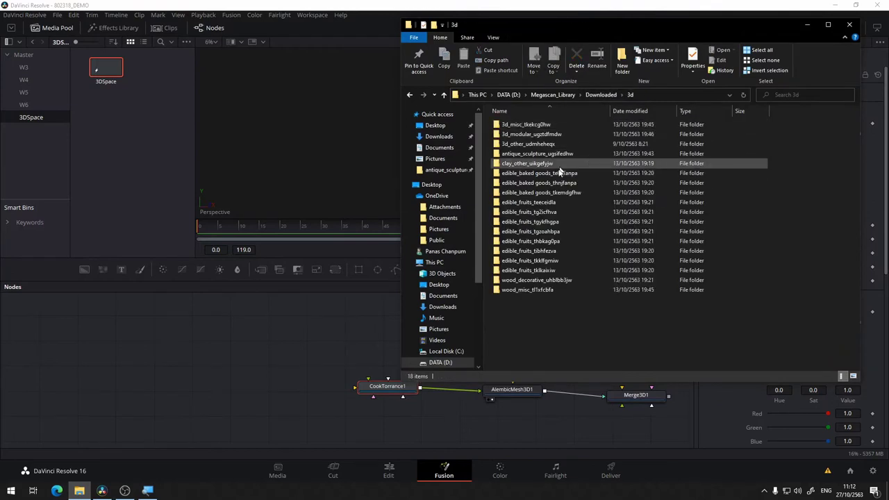
pyautogui.doubleClick(560, 154)
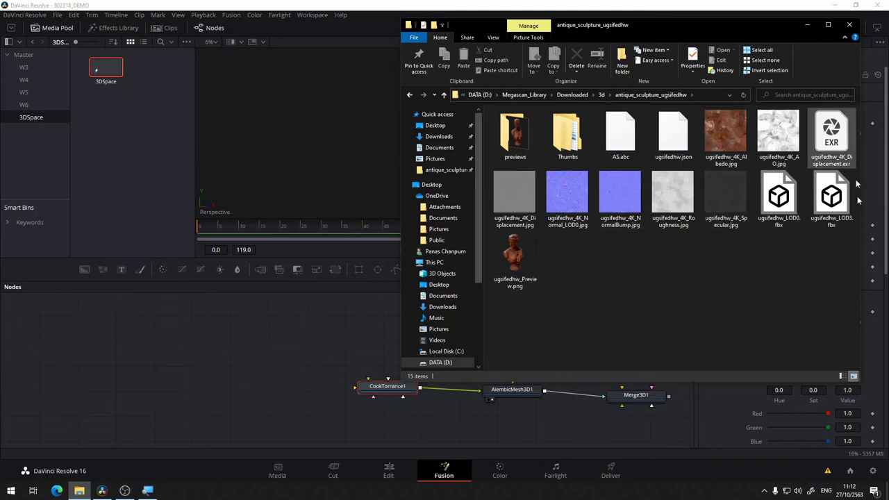
# Import the eight textures, Albedo through Specular, into the Media Pool bin
pyautogui.click(726, 135)
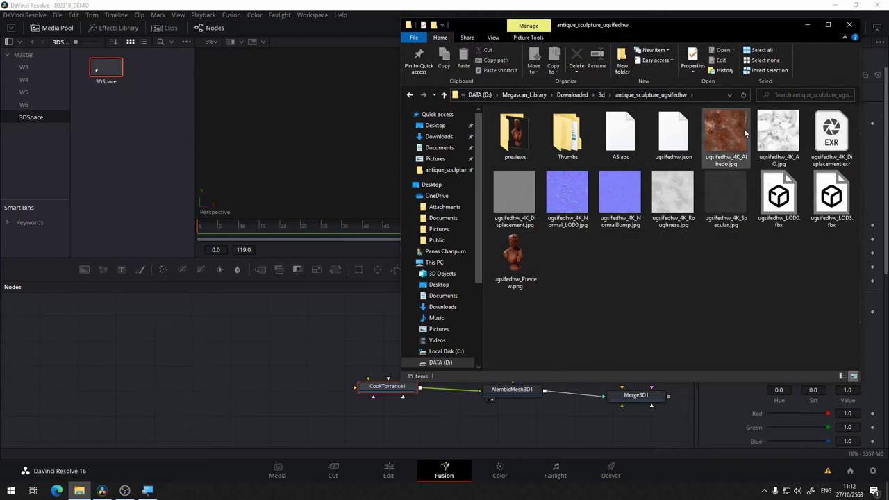
pyautogui.keyDown('shift'); pyautogui.click(726, 198); pyautogui.keyUp('shift')
pyautogui.moveTo(515, 197); pyautogui.dragTo(125, 147)
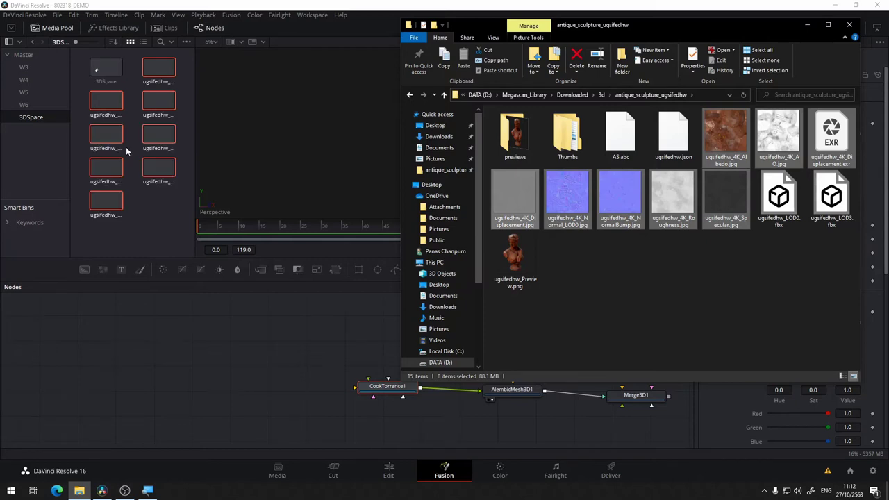
pyautogui.click(261, 384)
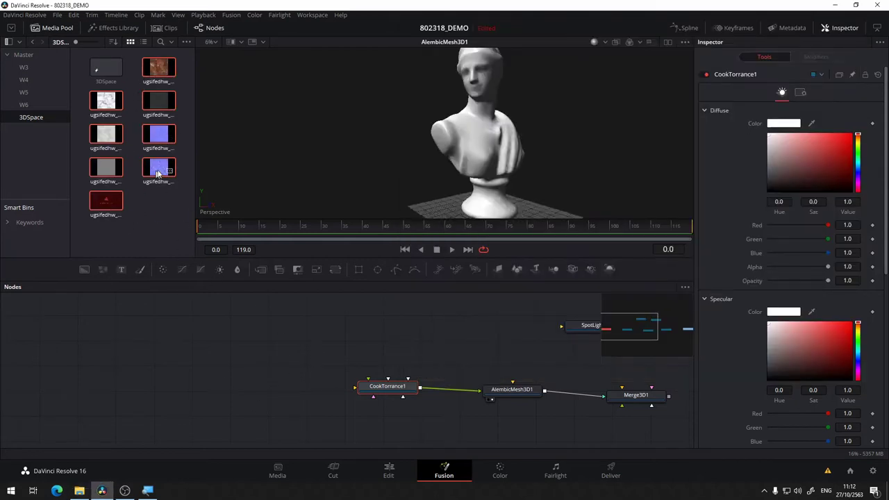
# Drop the eight texture clips into the Nodes panel and box-select the generated Merge1–Merge7 nodes
pyautogui.moveTo(158, 174); pyautogui.dragTo(119, 341)
pyautogui.scroll(-2, 295, 338)
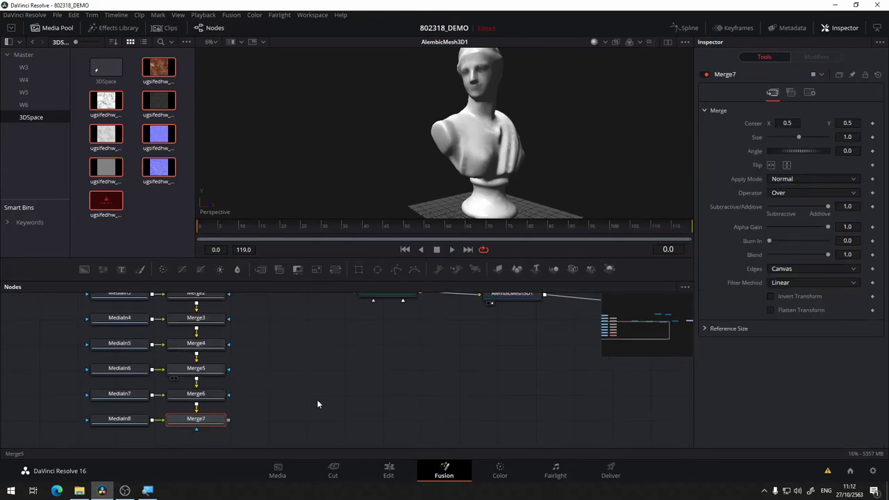
pyautogui.scroll(2, 318, 375)
pyautogui.scroll(-2, 301, 357)
pyautogui.scroll(-1, 318, 331)
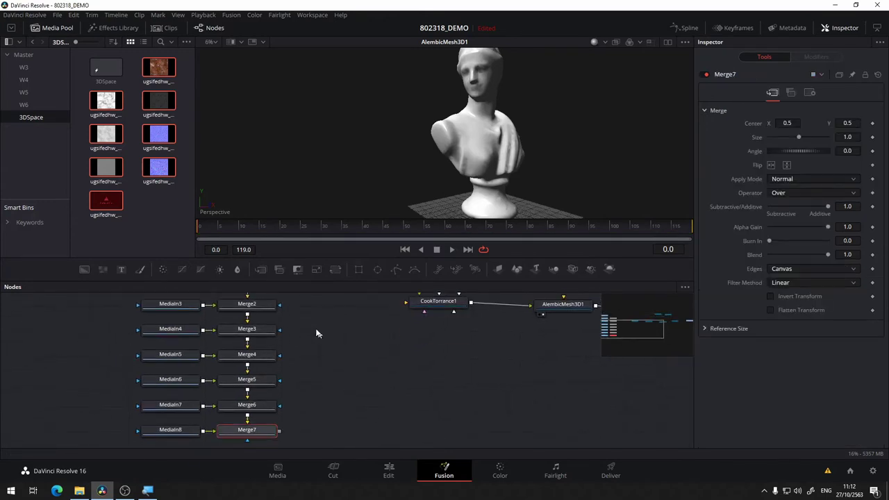
pyautogui.scroll(-1, 311, 321)
pyautogui.scroll(-3, 310, 321)
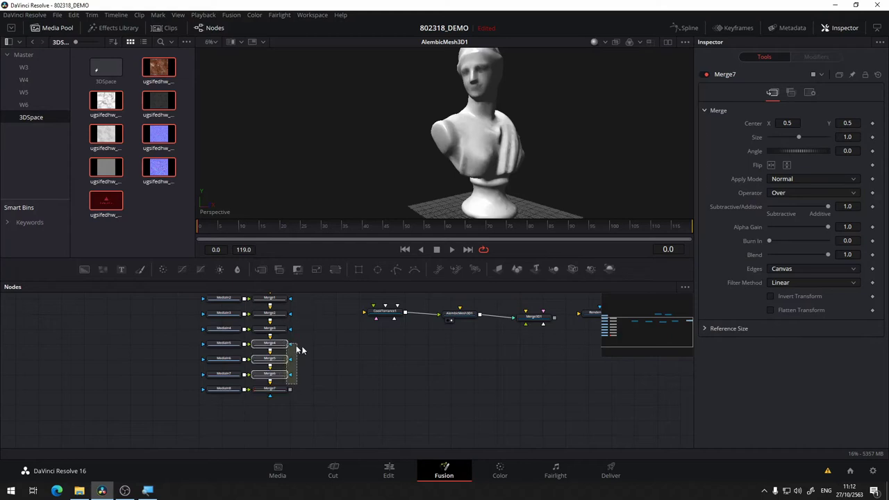
pyautogui.moveTo(314, 414); pyautogui.dragTo(259, 297)
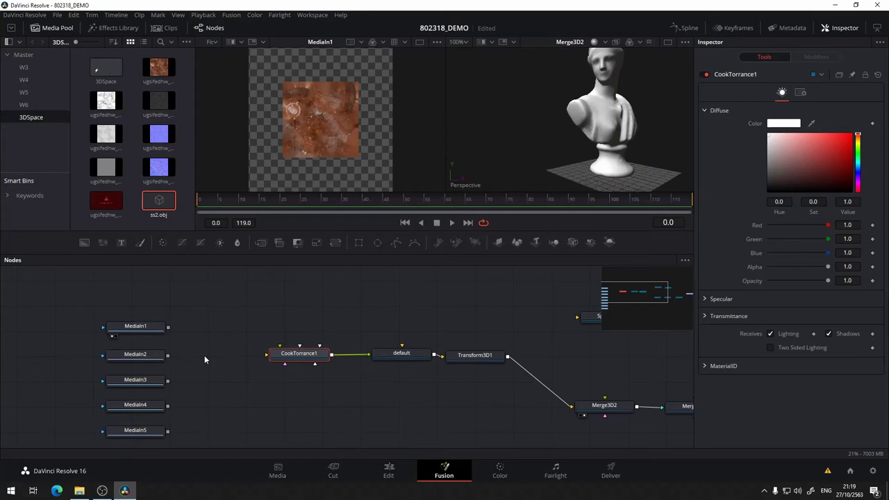
# Bring MediaIn1 into view and save the project with Ctrl+S
pyautogui.moveTo(205, 359); pyautogui.dragTo(246, 327)
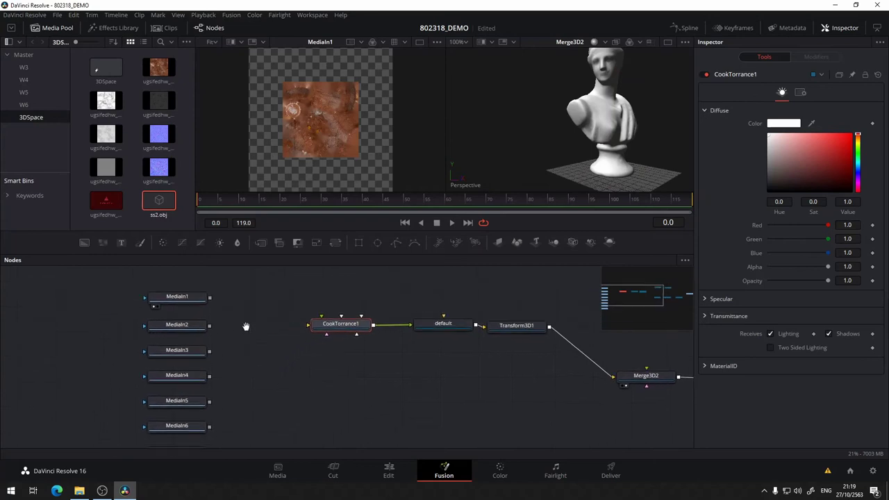
pyautogui.scroll(2, 207, 318)
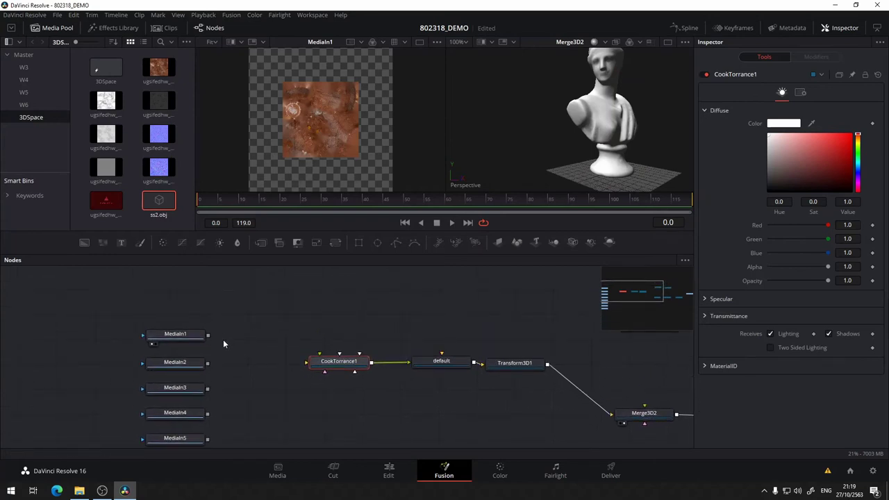
pyautogui.hotkey('ctrl', 's')
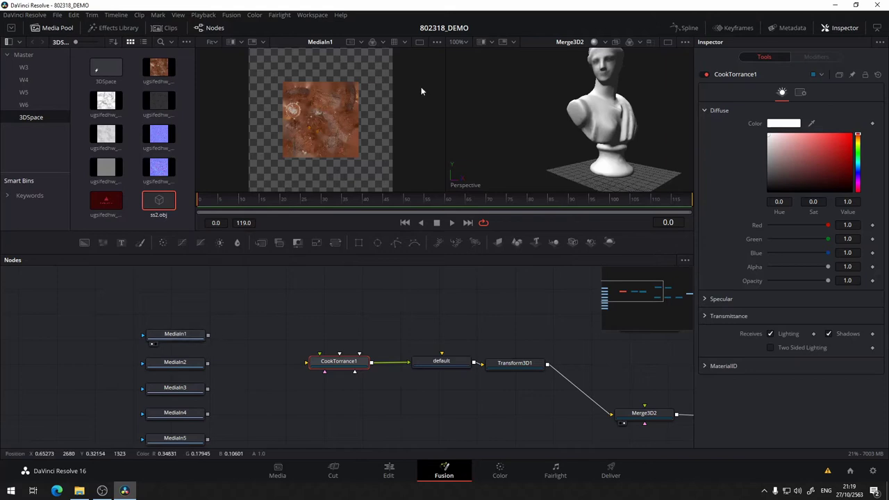
# Wire MediaIn1 into CookTorrance1's diffuse colour input and orbit the textured bust
pyautogui.moveTo(209, 336); pyautogui.dragTo(346, 367)
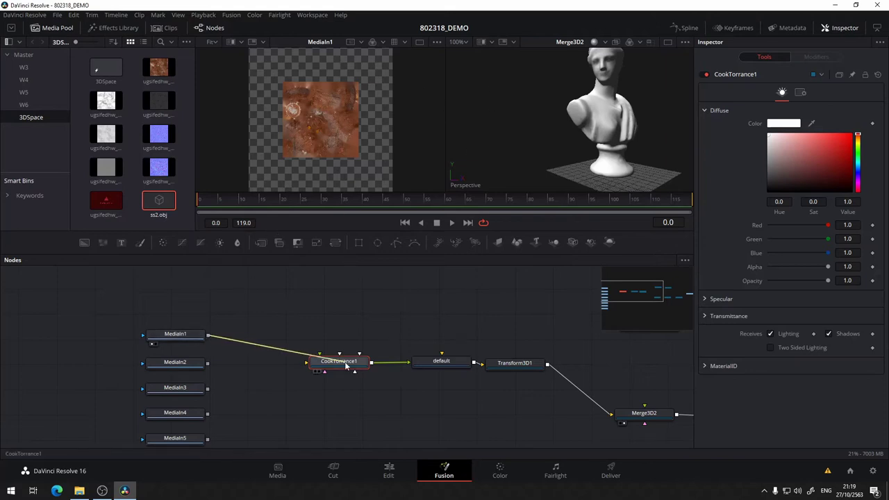
pyautogui.click(382, 368)
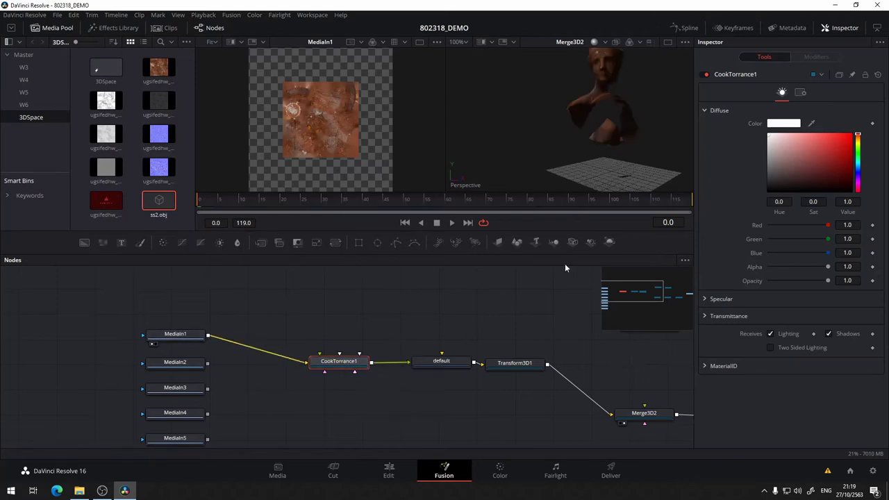
pyautogui.moveTo(550, 141); pyautogui.dragTo(472, 148)
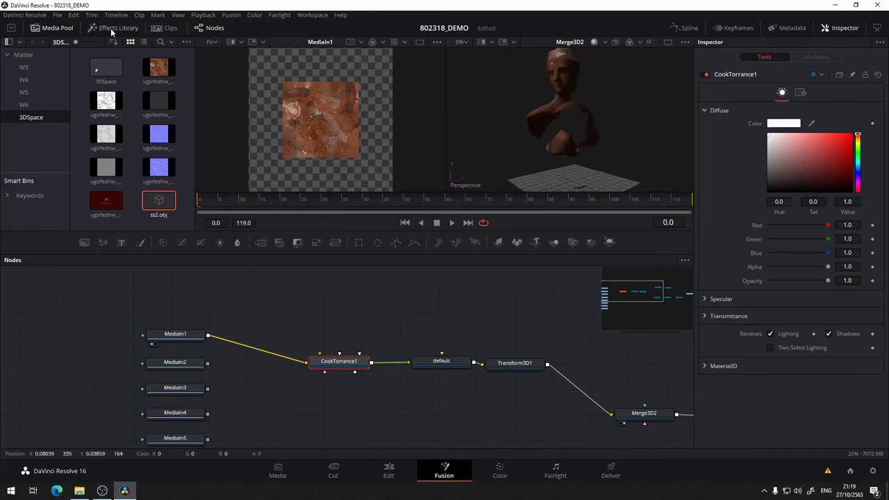
# Hide the media bins, make the viewers taller, and orbit the textured bust
pyautogui.click(52, 28)
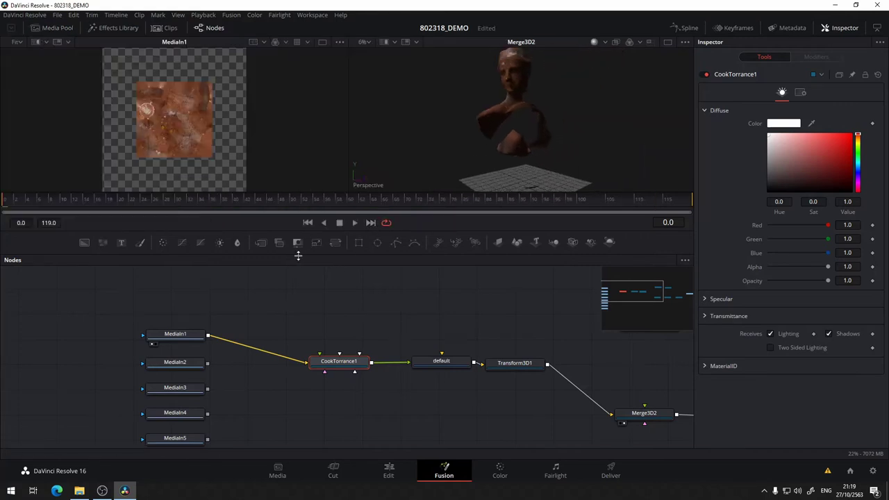
pyautogui.moveTo(298, 254); pyautogui.dragTo(295, 320)
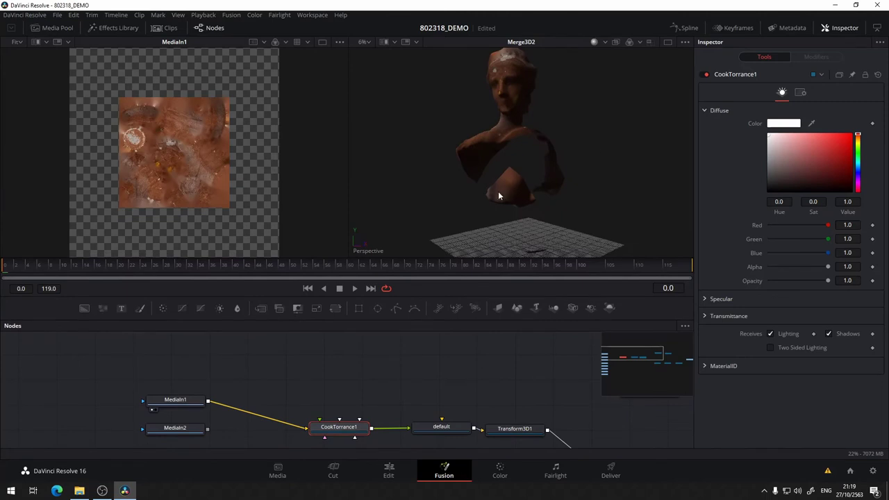
pyautogui.moveTo(498, 195)
pyautogui.mouseDown()
pyautogui.moveTo(589, 156)
pyautogui.moveTo(478, 170)
pyautogui.moveTo(561, 205)
pyautogui.moveTo(430, 201)
pyautogui.moveTo(516, 243)
pyautogui.moveTo(655, 221)
pyautogui.moveTo(514, 254)
pyautogui.moveTo(599, 225)
pyautogui.moveTo(532, 179)
pyautogui.moveTo(589, 171)
pyautogui.moveTo(487, 181)
pyautogui.mouseUp()
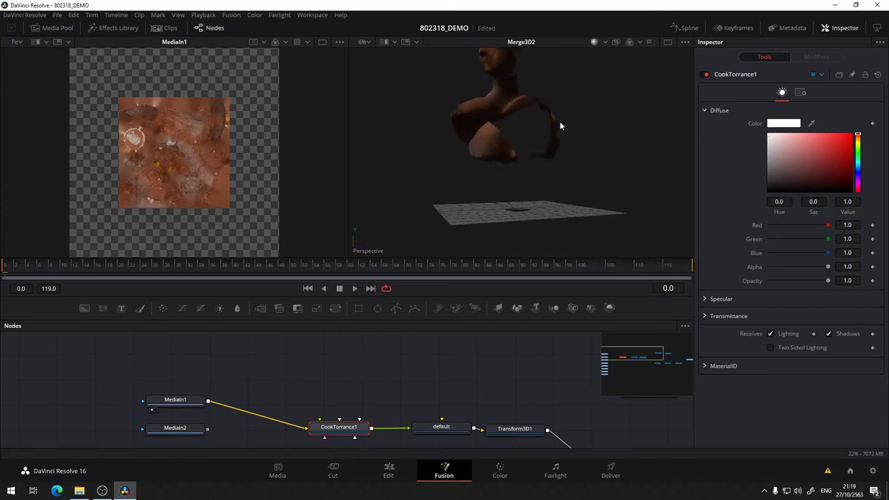
# Move the albedo MediaIn1 node up clear of MediaIn2 and select it
pyautogui.moveTo(289, 380)
pyautogui.mouseDown()
pyautogui.moveTo(400, 340)
pyautogui.moveTo(376, 431)
pyautogui.moveTo(393, 393)
pyautogui.mouseUp()
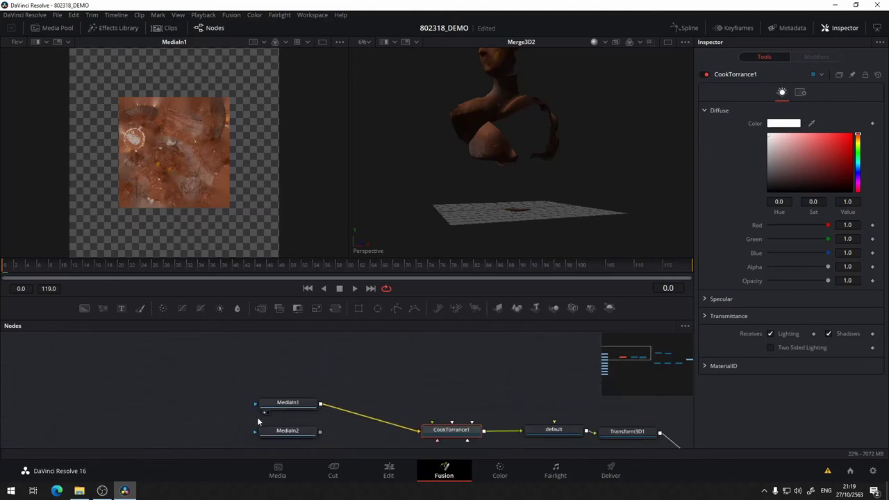
pyautogui.moveTo(282, 408); pyautogui.dragTo(277, 359)
pyautogui.click(277, 358)
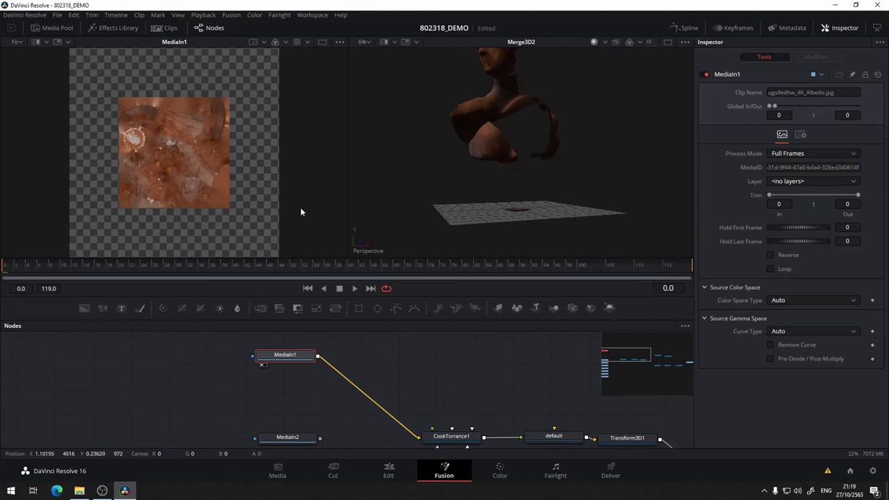
pyautogui.moveTo(281, 401); pyautogui.dragTo(274, 400)
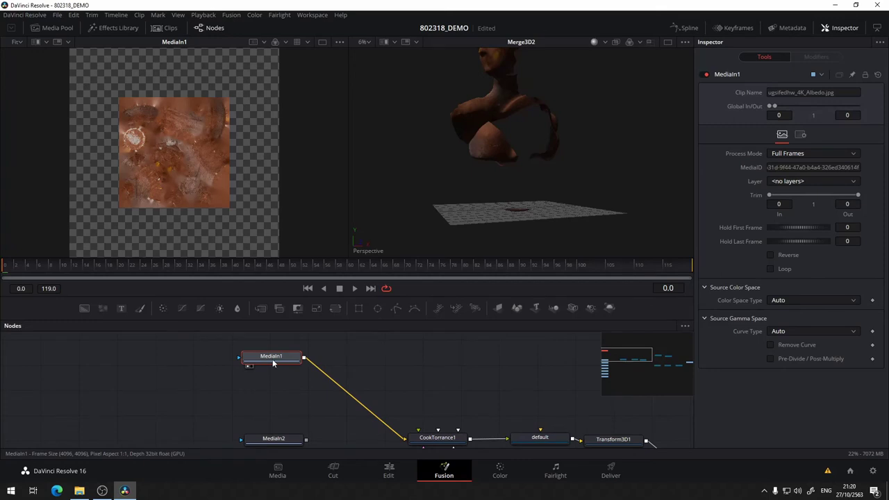
# Add a Background node merged with MediaIn1 through Merge1, and move Merge1 right
pyautogui.hotkey('shift', 'space')
pyautogui.write('bac')
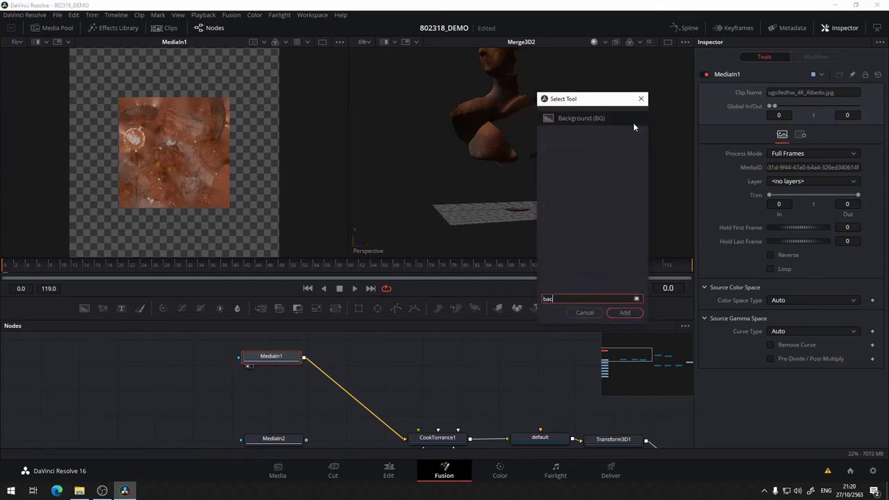
pyautogui.write('kground')
pyautogui.click(625, 313)
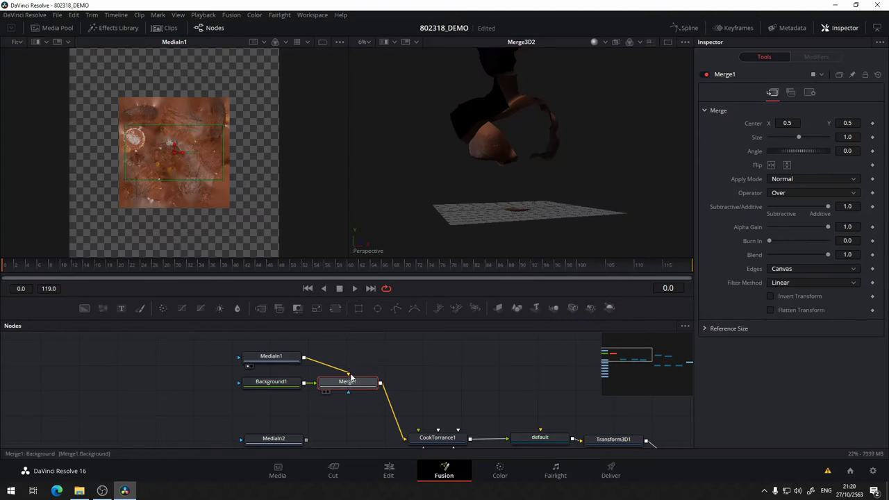
pyautogui.moveTo(347, 390); pyautogui.dragTo(390, 389)
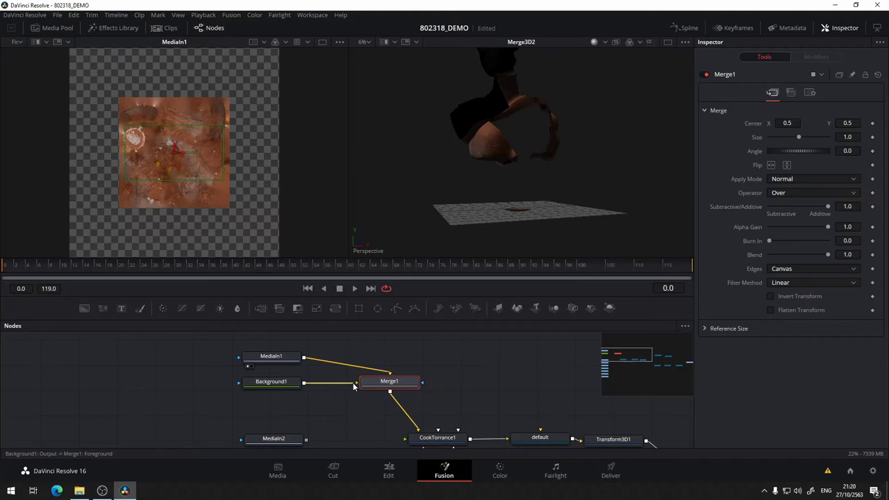
# Rewire Background1 into Merge1 and MediaIn1 into Merge1's top input, then orbit the bust
pyautogui.moveTo(352, 387); pyautogui.dragTo(334, 369)
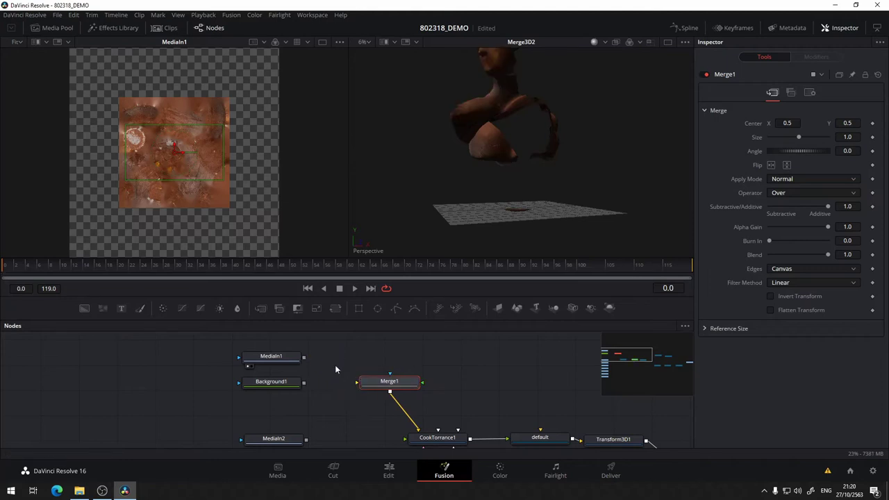
pyautogui.moveTo(305, 383); pyautogui.dragTo(388, 385)
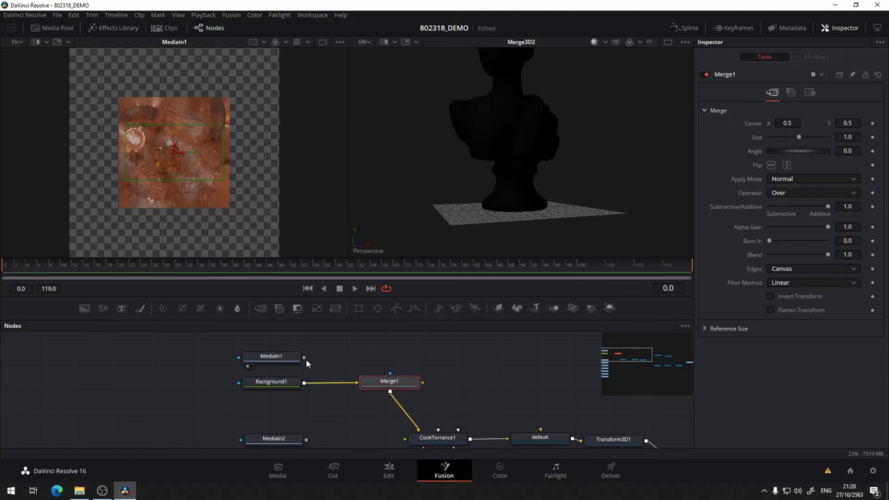
pyautogui.moveTo(303, 357); pyautogui.dragTo(397, 388)
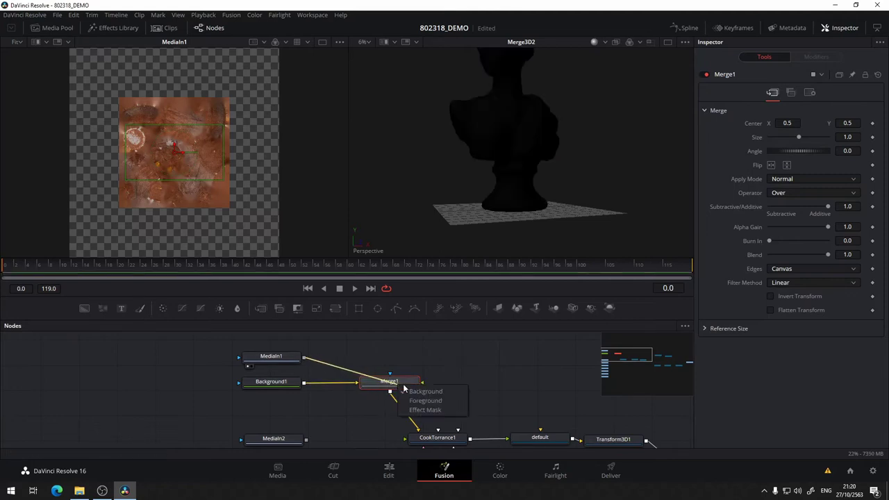
pyautogui.click(429, 397)
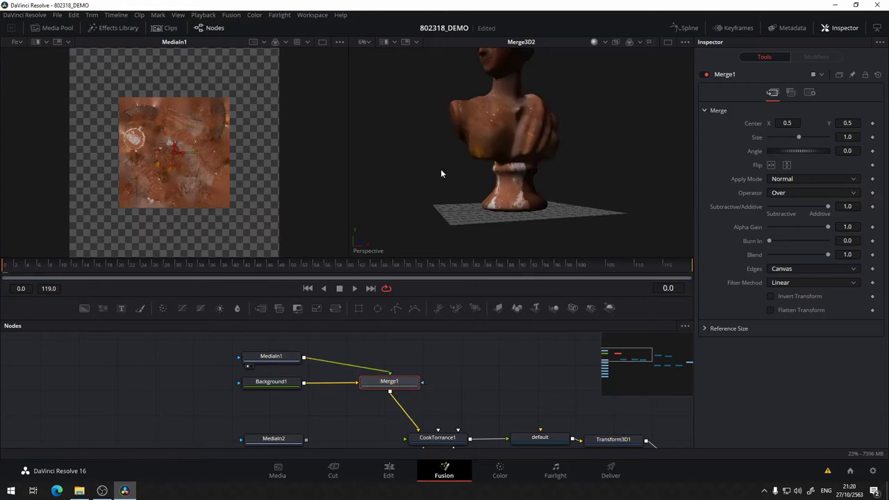
pyautogui.moveTo(482, 200)
pyautogui.mouseDown()
pyautogui.moveTo(527, 208)
pyautogui.moveTo(417, 160)
pyautogui.moveTo(452, 154)
pyautogui.mouseUp()
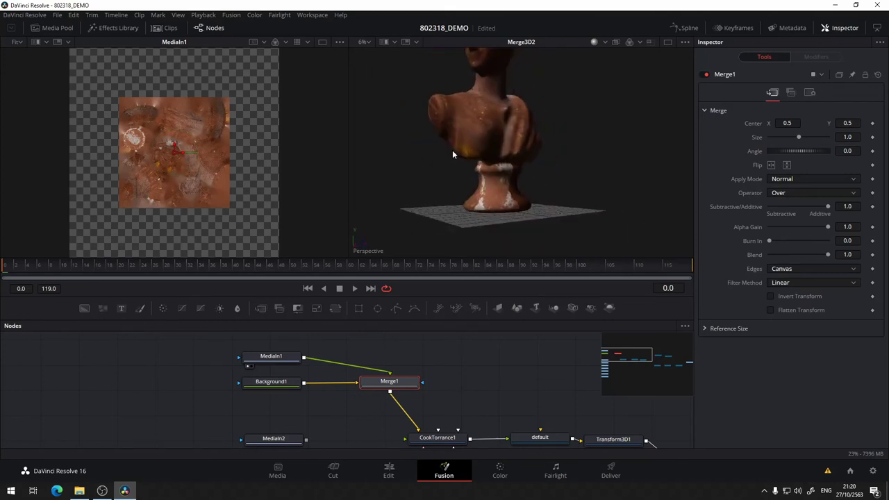
# View Merge1, then MediaIn1, in the left viewer and reposition the image
pyautogui.click(285, 385)
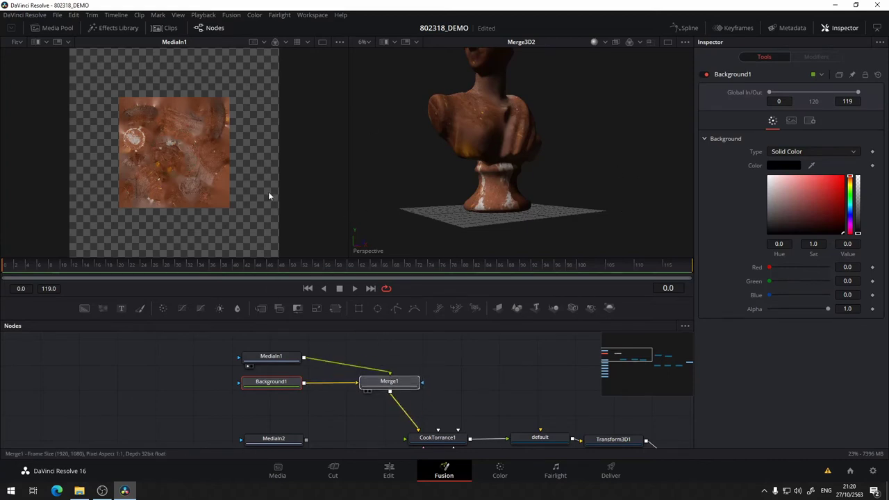
pyautogui.moveTo(389, 381); pyautogui.dragTo(285, 218)
pyautogui.scroll(-5, 255, 123)
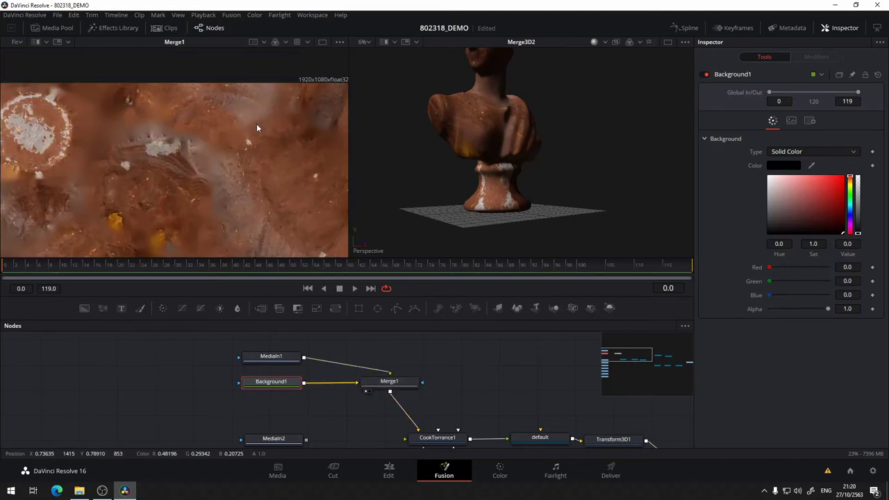
pyautogui.scroll(5, 256, 128)
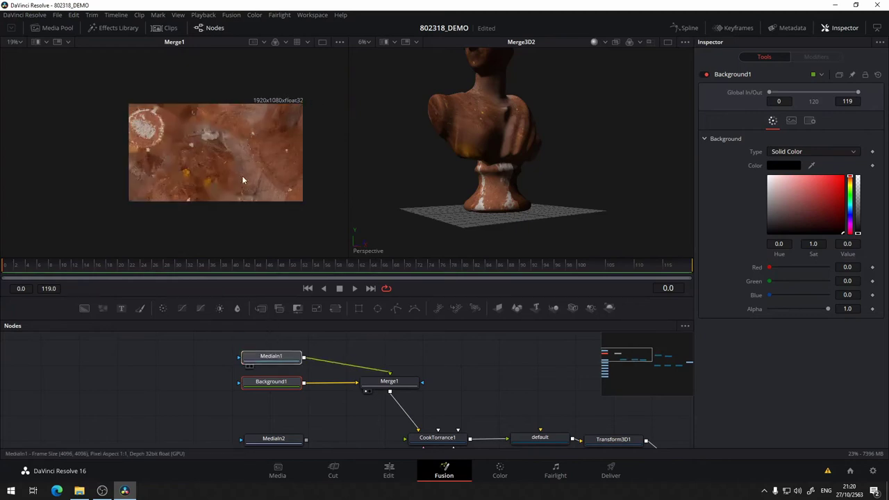
pyautogui.moveTo(241, 178); pyautogui.dragTo(241, 175)
pyautogui.scroll(4, 292, 105)
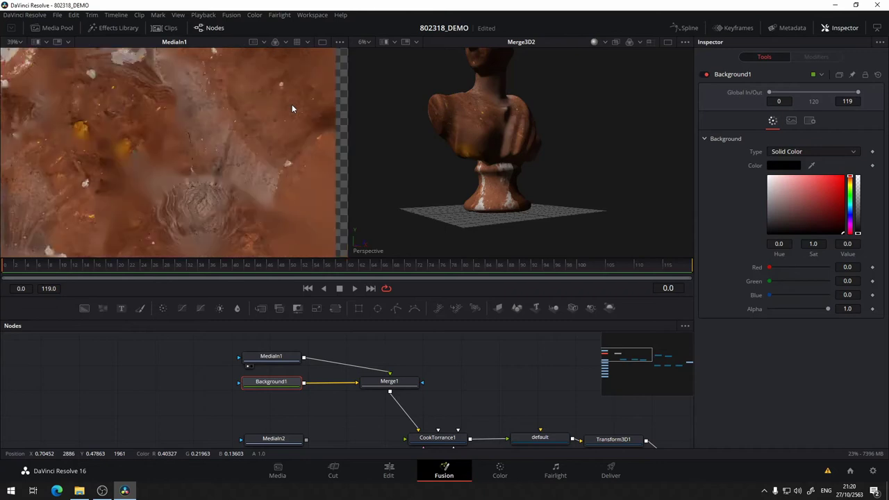
pyautogui.scroll(-5, 292, 104)
pyautogui.moveTo(292, 104); pyautogui.dragTo(220, 171)
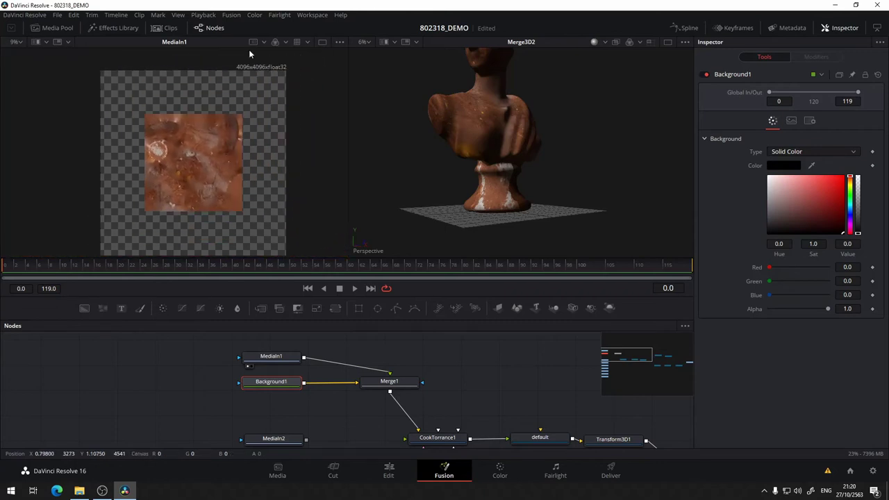
# View Background1's black frame, then Merge1's output, in the left viewer, and select Background1
pyautogui.click(390, 385)
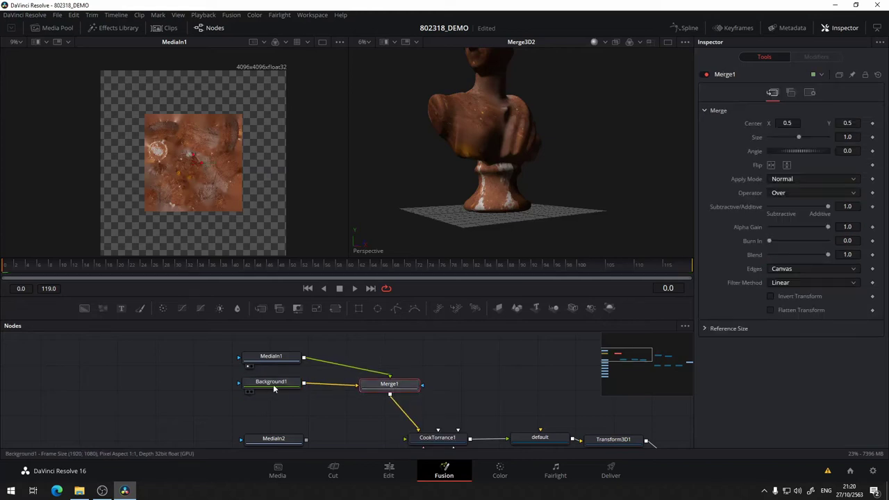
pyautogui.moveTo(278, 386); pyautogui.dragTo(218, 186)
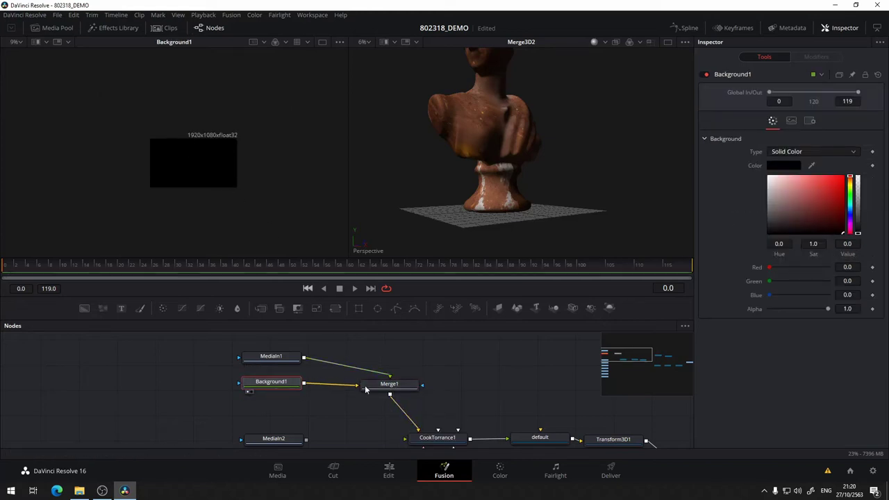
pyautogui.moveTo(387, 387); pyautogui.dragTo(234, 185)
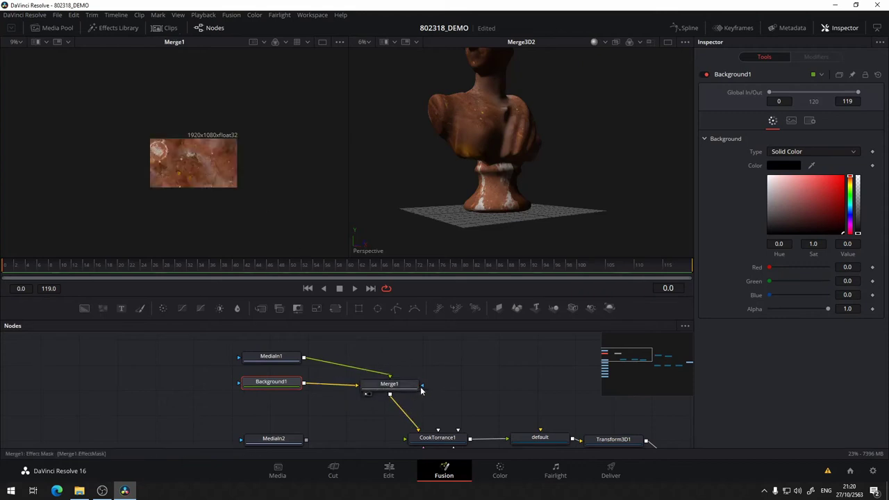
pyautogui.scroll(2, 400, 388)
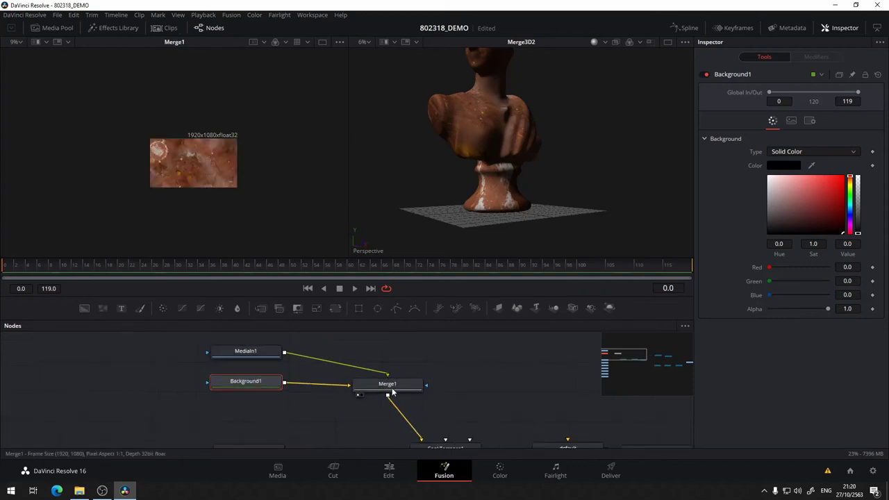
pyautogui.moveTo(393, 389); pyautogui.dragTo(387, 382)
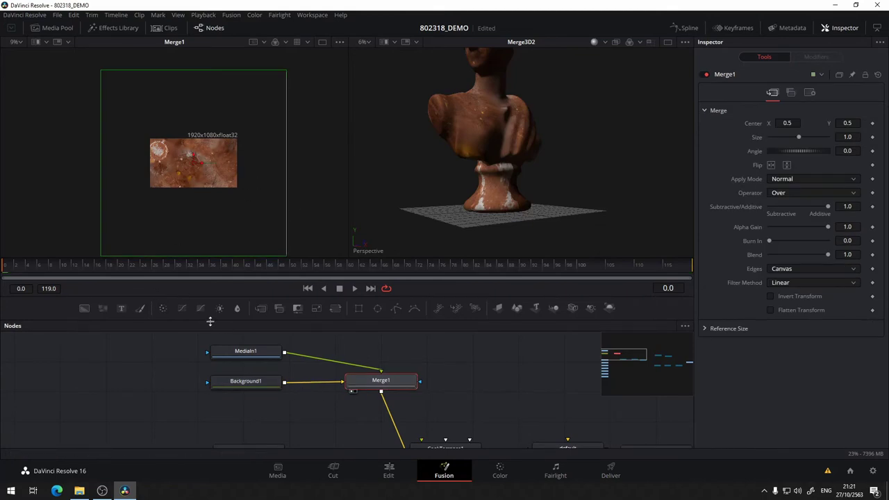
pyautogui.click(243, 382)
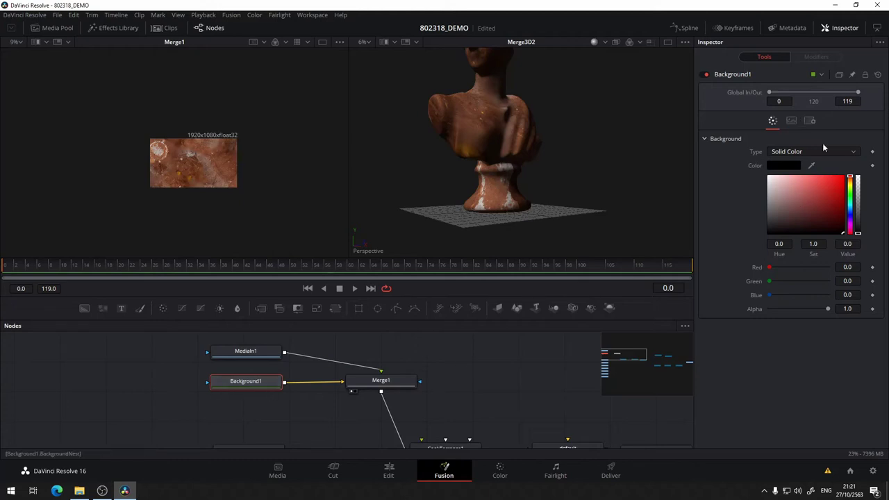
# Untick Auto Resolution on Background1 and set its width and height to 2048
pyautogui.click(791, 120)
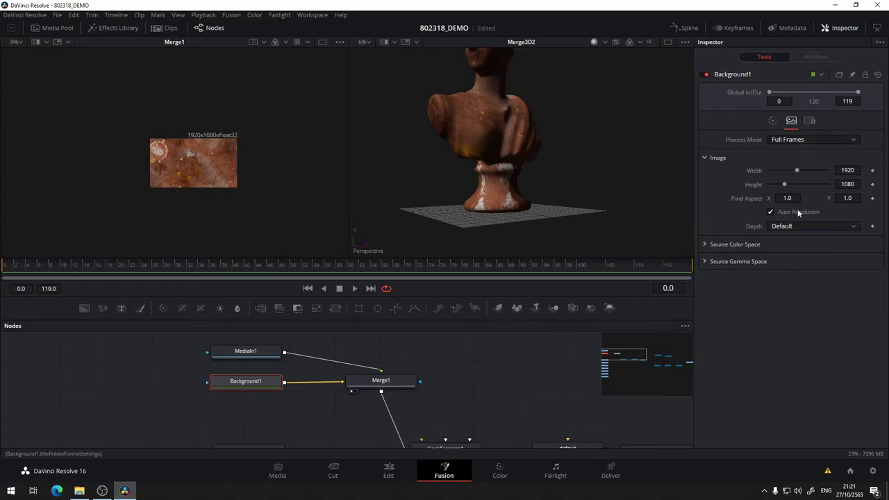
pyautogui.click(773, 211)
pyautogui.click(847, 171)
pyautogui.write('20')
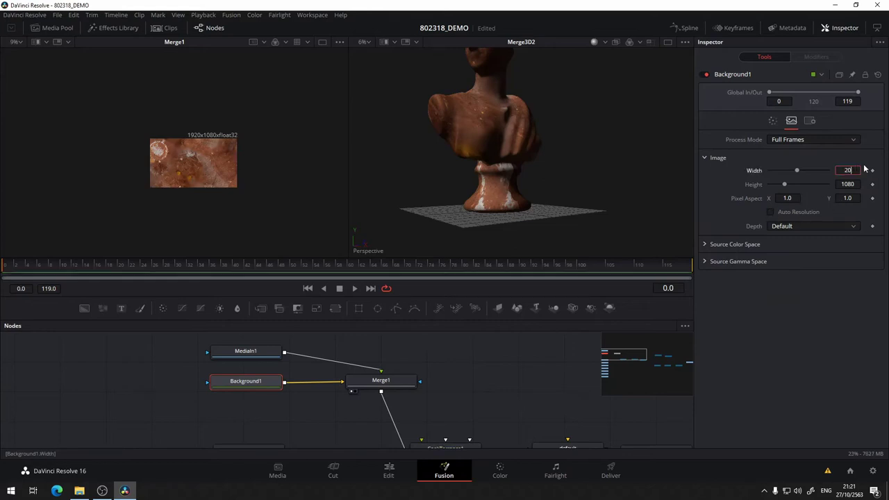
pyautogui.press('Tab')
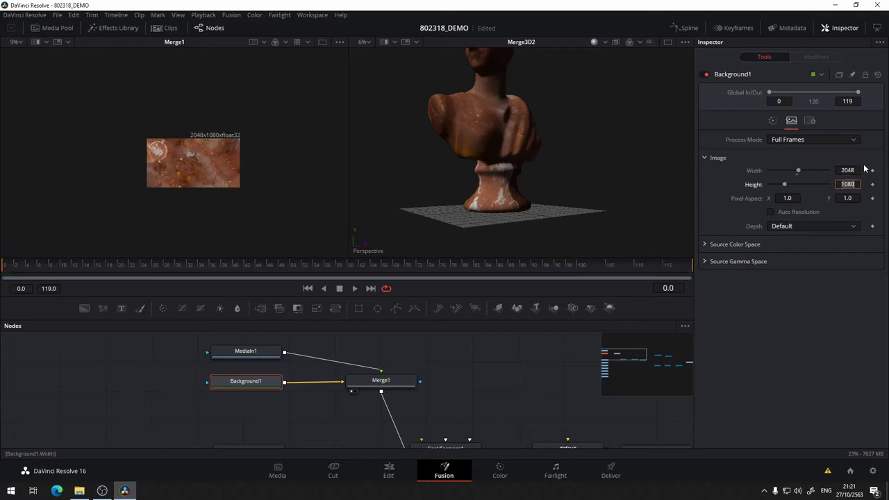
pyautogui.write('204')
pyautogui.press('Return')
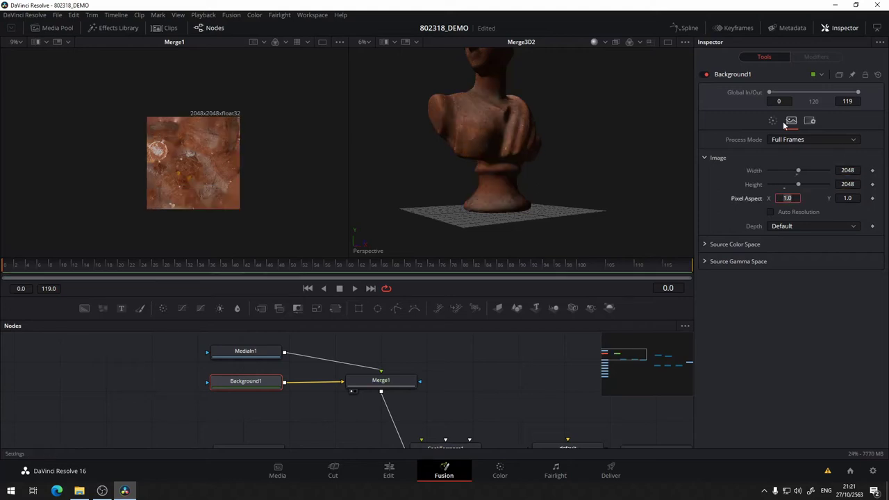
pyautogui.moveTo(439, 145); pyautogui.dragTo(502, 171)
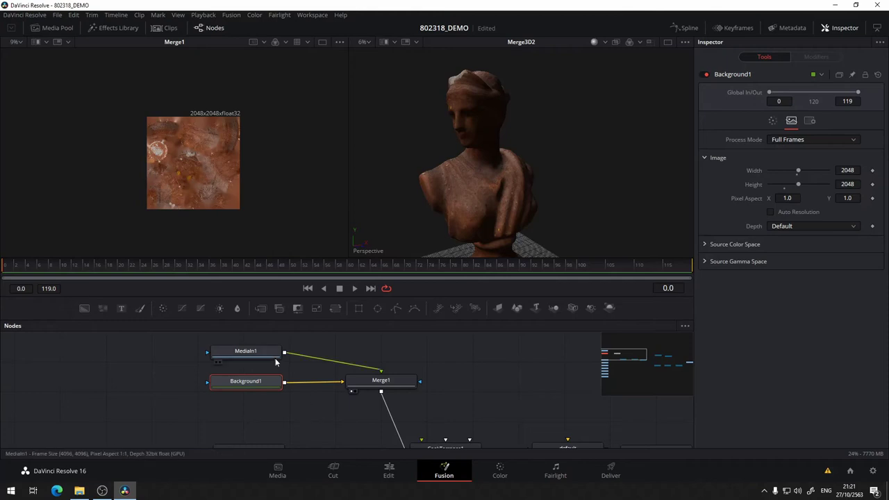
pyautogui.hscroll(3, 221, 365)
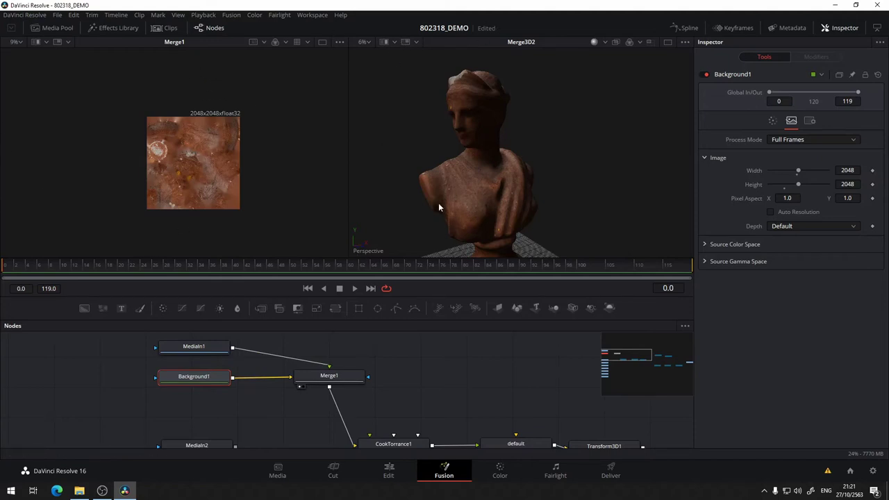
# Orbit the textured bust, then pan the node graph down to MediaIn2, MediaIn3 and MediaIn4
pyautogui.moveTo(419, 240)
pyautogui.mouseDown()
pyautogui.moveTo(453, 202)
pyautogui.moveTo(531, 148)
pyautogui.mouseUp()
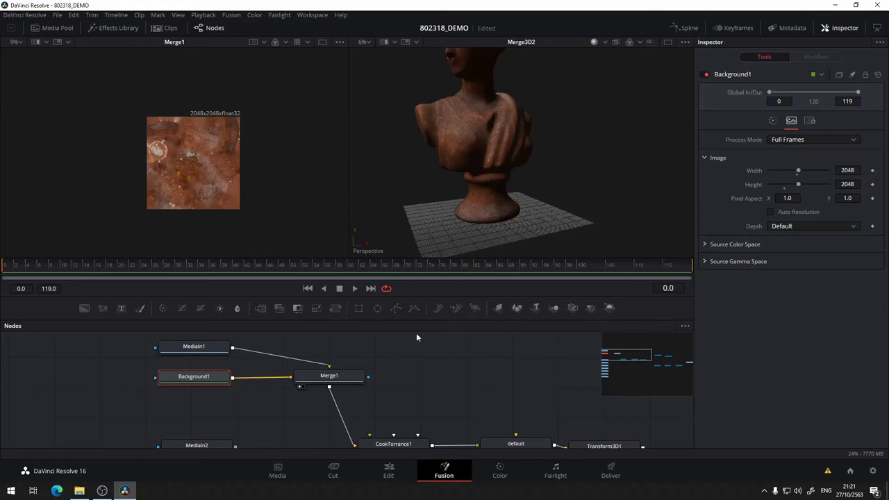
pyautogui.moveTo(437, 394); pyautogui.dragTo(343, 369)
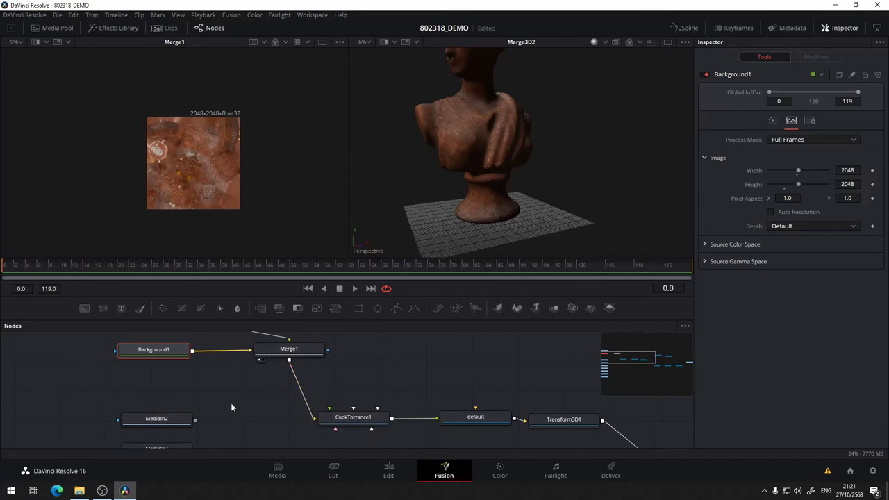
pyautogui.moveTo(232, 408); pyautogui.dragTo(333, 366)
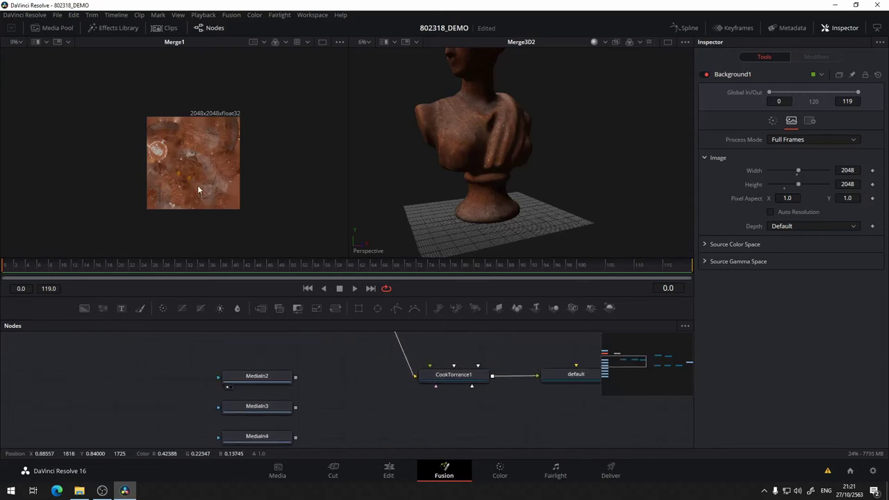
# Check the MediaIn2 AO, MediaIn3 specular and MediaIn4 roughness textures, dismissing the GPU error
pyautogui.click(275, 381)
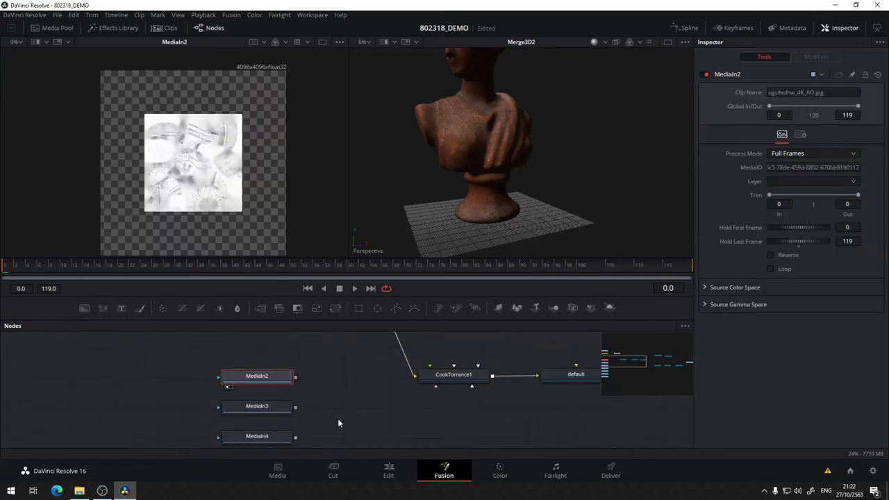
pyautogui.press('1')
pyautogui.click(270, 414)
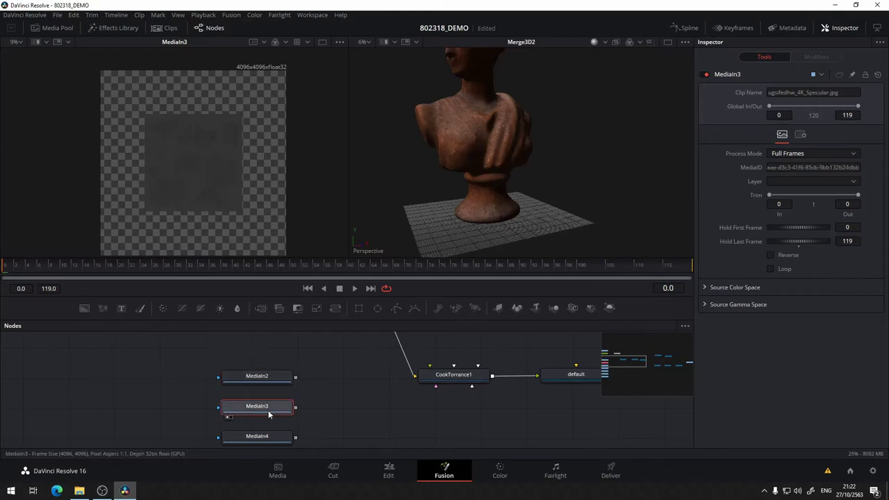
pyautogui.scroll(-2, 356, 412)
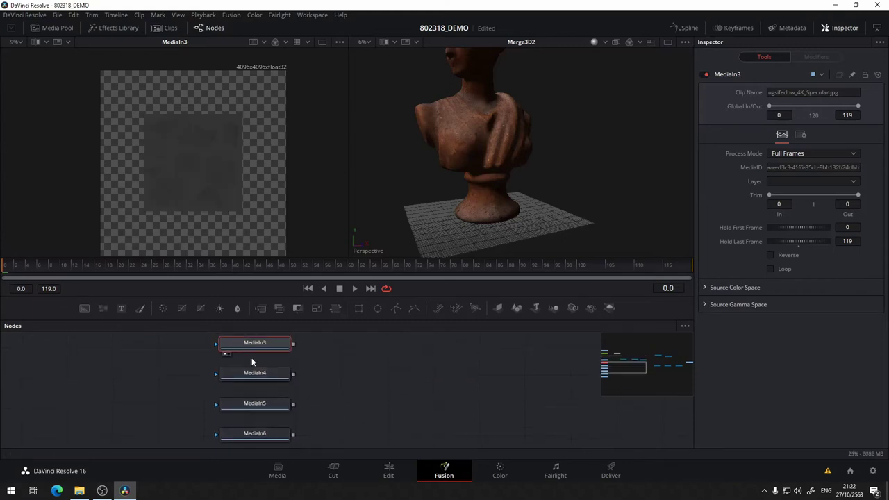
pyautogui.scroll(-1, 245, 355)
pyautogui.click(259, 384)
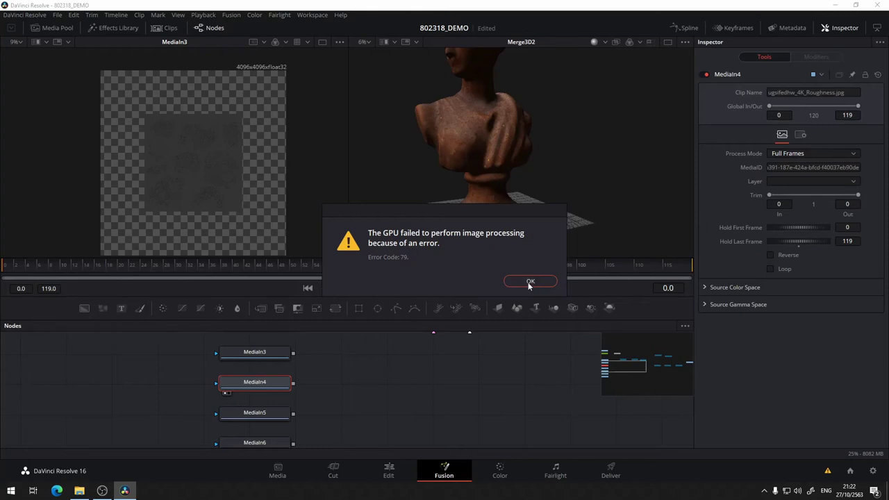
pyautogui.click(528, 282)
# Move MediaIn2 and MediaIn3 left into a column, MediaIn4 up toward the material, and save
pyautogui.moveTo(304, 401); pyautogui.dragTo(242, 440)
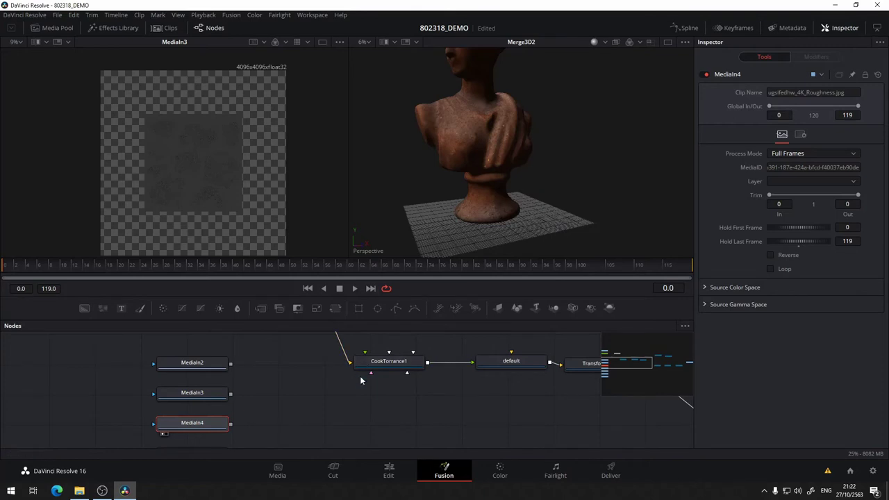
pyautogui.scroll(-2, 375, 361)
pyautogui.moveTo(378, 374); pyautogui.dragTo(359, 384)
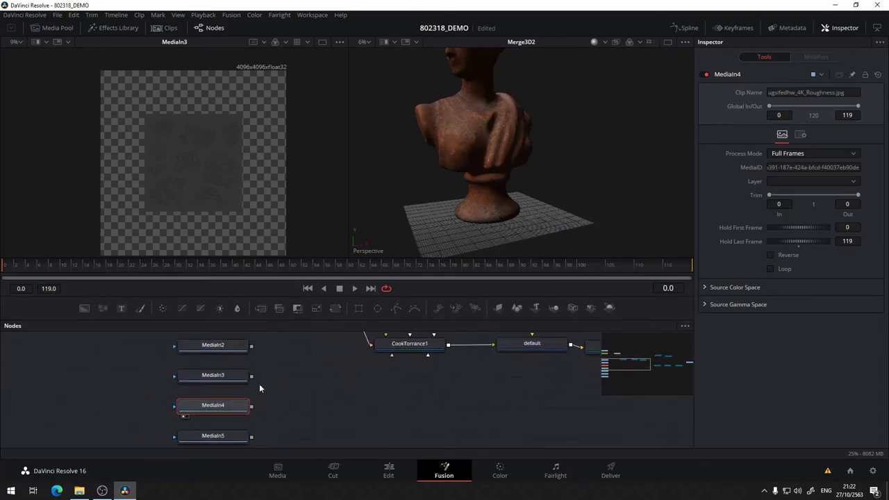
pyautogui.moveTo(259, 383); pyautogui.dragTo(357, 393)
pyautogui.moveTo(285, 355); pyautogui.dragTo(129, 355)
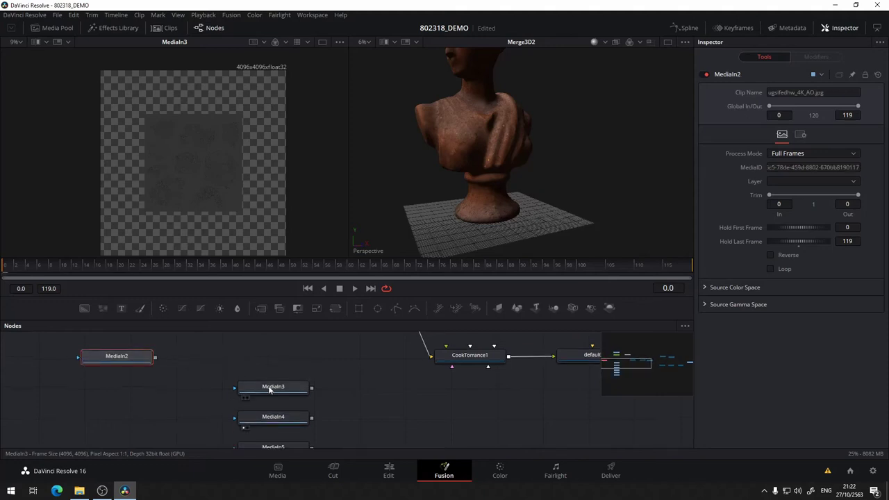
pyautogui.moveTo(278, 385); pyautogui.dragTo(130, 387)
pyautogui.moveTo(271, 426); pyautogui.dragTo(285, 368)
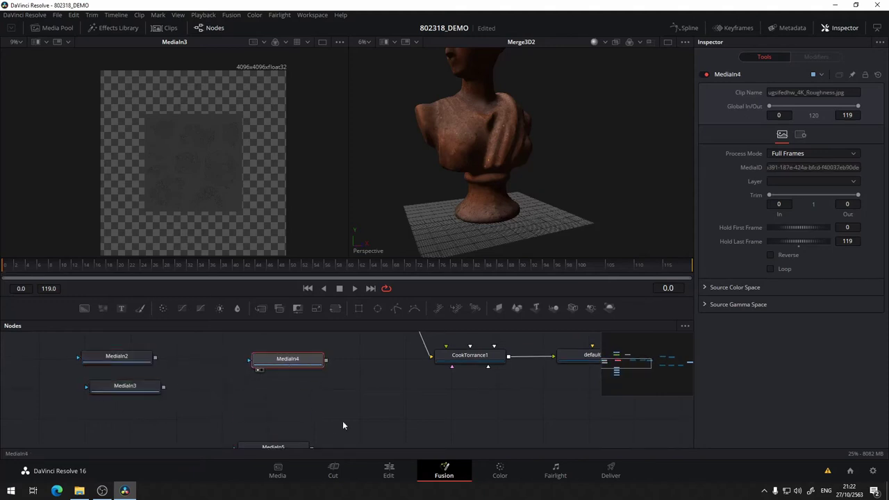
pyautogui.hotkey('ctrl', 's')
# Inspect the MediaIn5 normal bump texture; place MediaIn5 under MediaIn4 and MediaIn6 under MediaIn3
pyautogui.moveTo(321, 437)
pyautogui.mouseDown()
pyautogui.moveTo(346, 391)
pyautogui.moveTo(346, 345)
pyautogui.mouseUp()
pyautogui.click(316, 405)
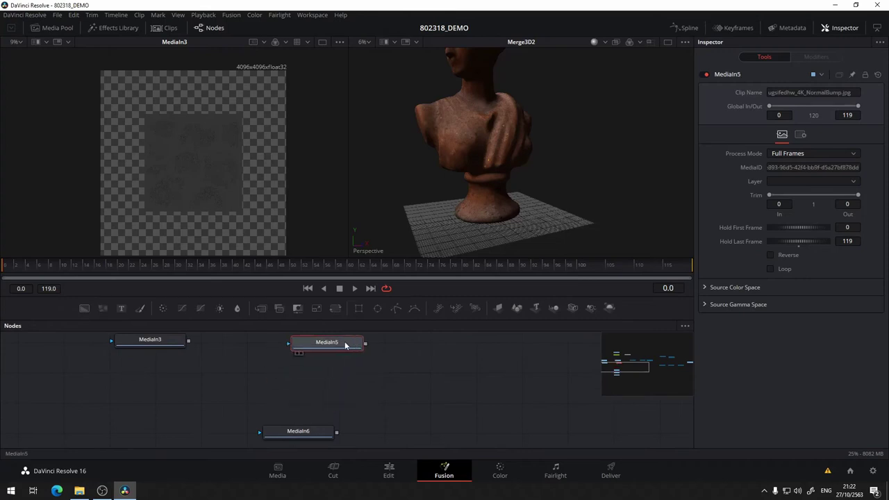
pyautogui.moveTo(299, 441); pyautogui.dragTo(323, 395)
pyautogui.moveTo(421, 386); pyautogui.dragTo(470, 419)
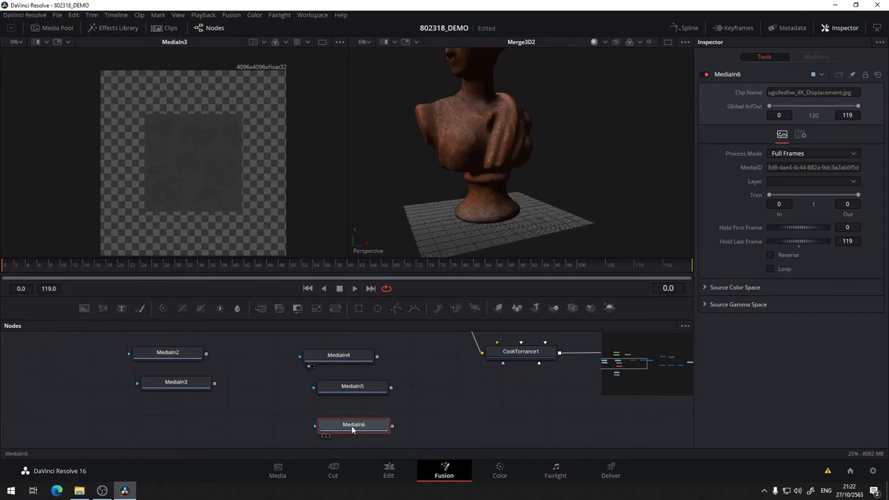
pyautogui.moveTo(365, 431); pyautogui.dragTo(182, 420)
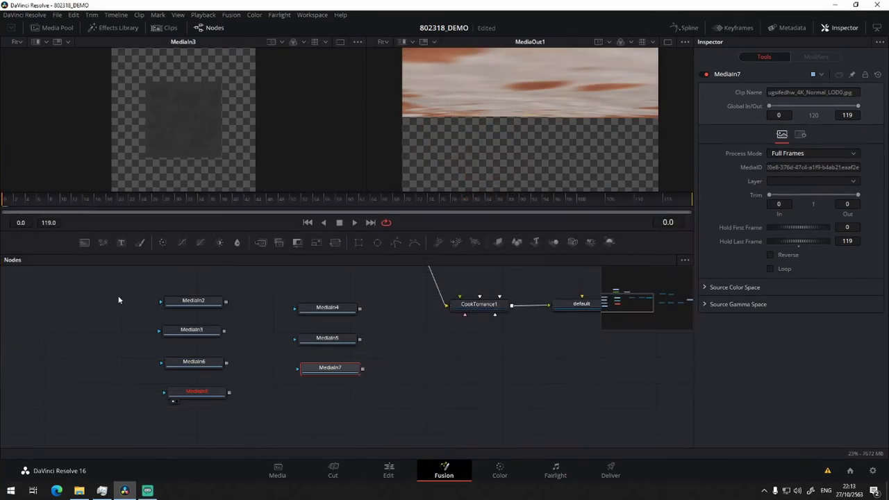
# Box-select and delete the unneeded MediaIn2, MediaIn3, MediaIn6 and MediaIn8 nodes
pyautogui.moveTo(242, 339); pyautogui.dragTo(285, 329)
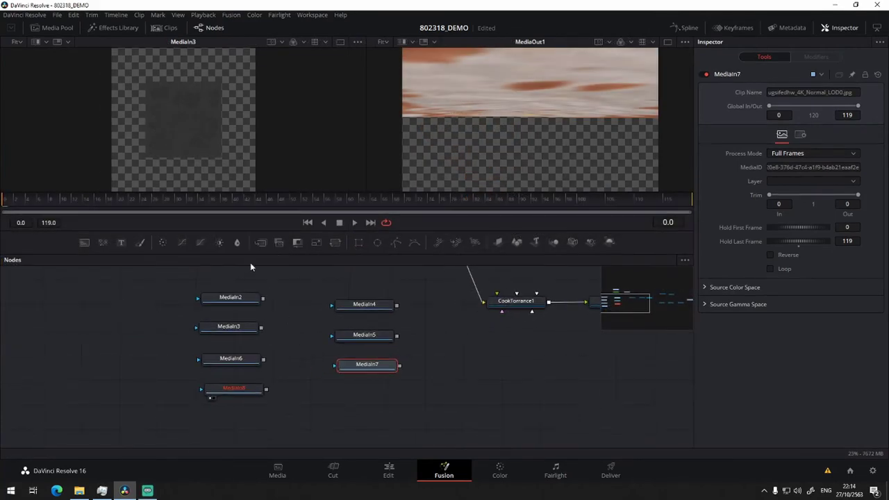
pyautogui.moveTo(301, 279); pyautogui.dragTo(160, 420)
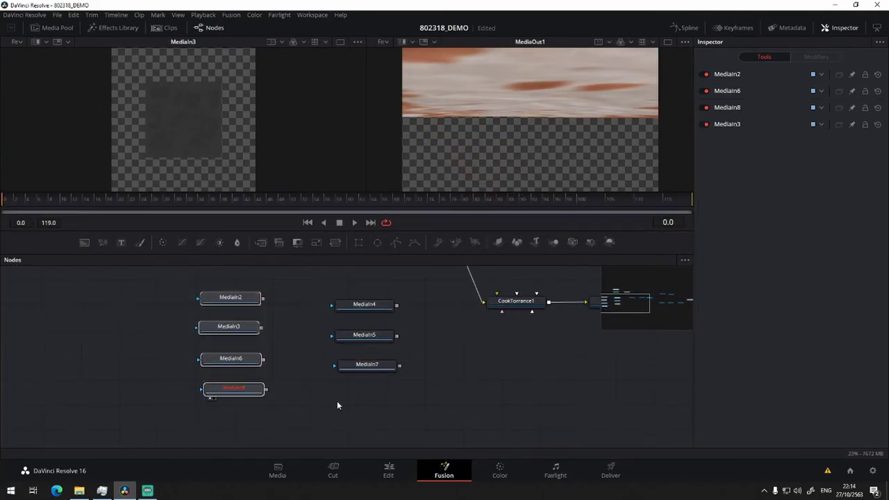
pyautogui.press('Delete')
pyautogui.moveTo(288, 335); pyautogui.dragTo(141, 383)
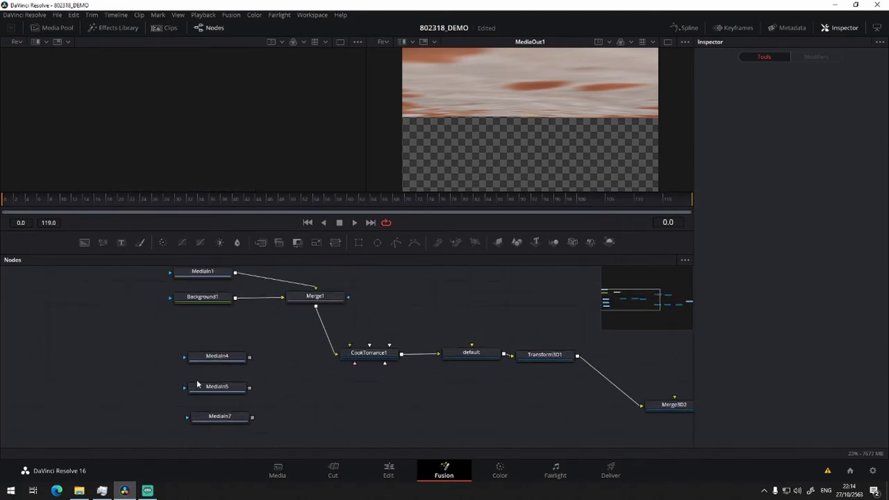
pyautogui.moveTo(265, 336); pyautogui.dragTo(303, 357)
# Review the remaining MediaIn4 roughness, MediaIn5 normal bump and MediaIn7 normal textures in the viewer
pyautogui.click(261, 374)
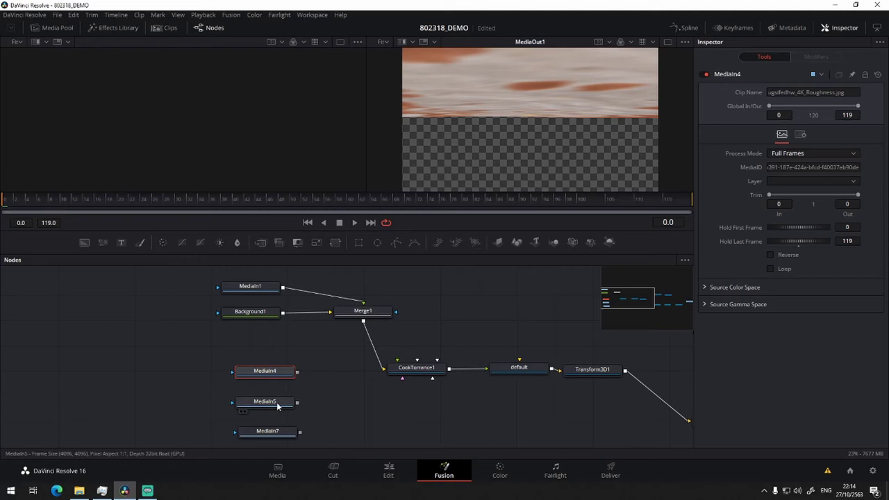
pyautogui.click(277, 404)
pyautogui.click(280, 432)
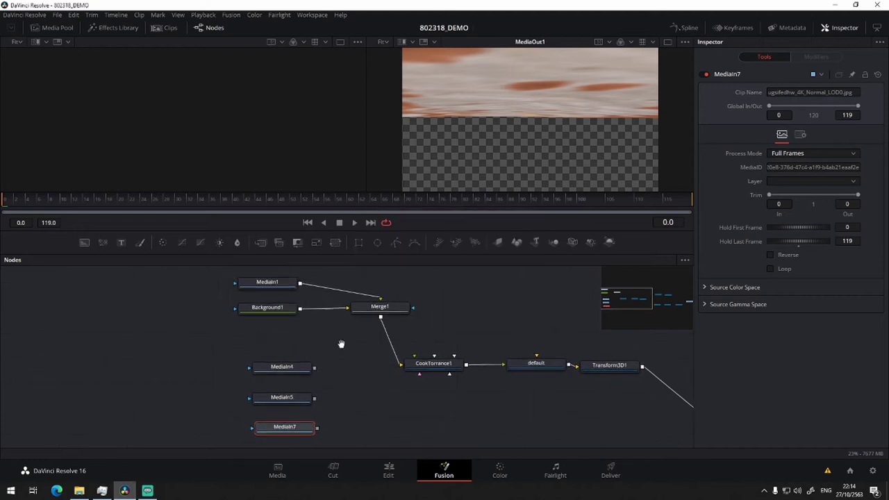
pyautogui.moveTo(295, 402); pyautogui.dragTo(218, 155)
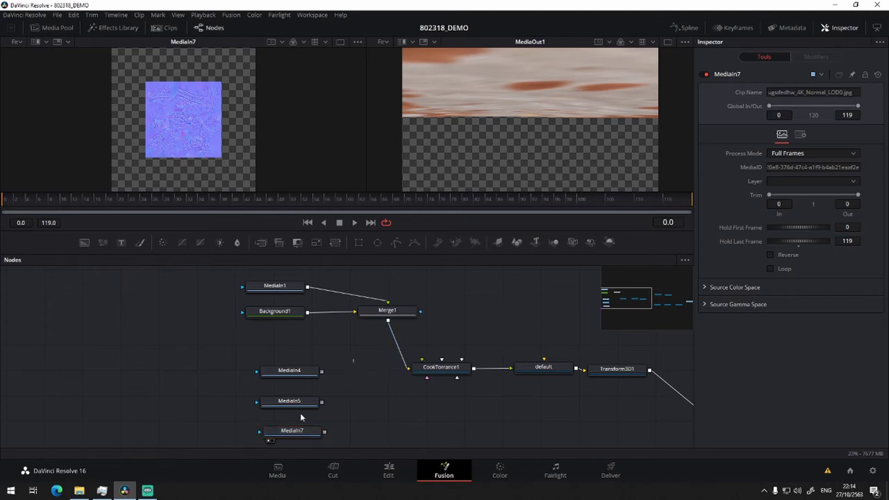
# Move MediaIn4, MediaIn5 and MediaIn7 left together as one column, then select CookTorrance1
pyautogui.moveTo(354, 359); pyautogui.dragTo(252, 441)
pyautogui.moveTo(297, 377); pyautogui.dragTo(194, 316)
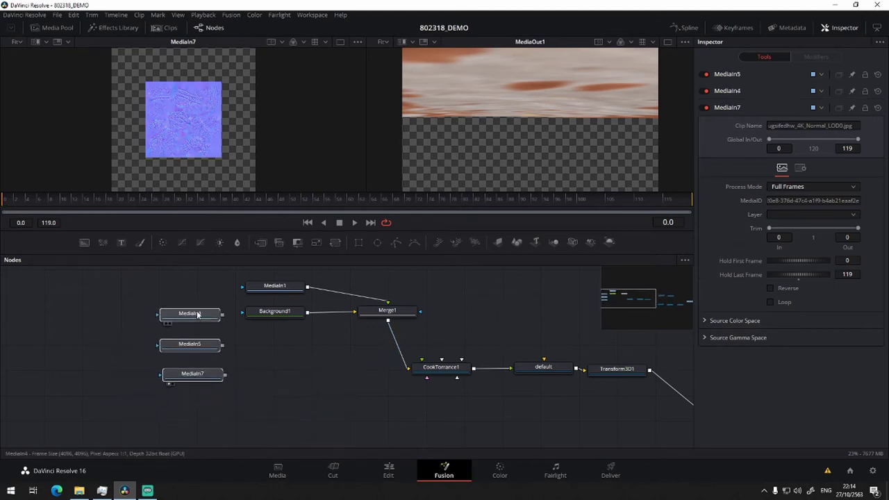
pyautogui.click(198, 342)
pyautogui.click(197, 342)
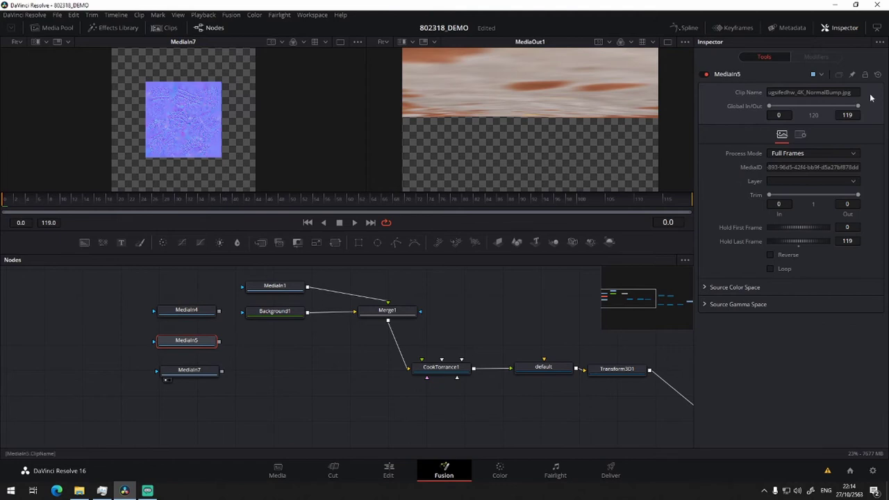
pyautogui.click(198, 373)
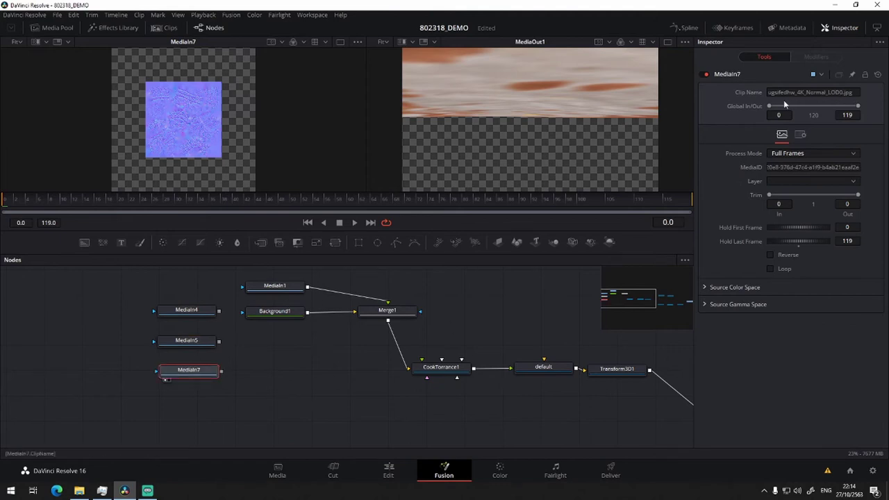
pyautogui.click(463, 391)
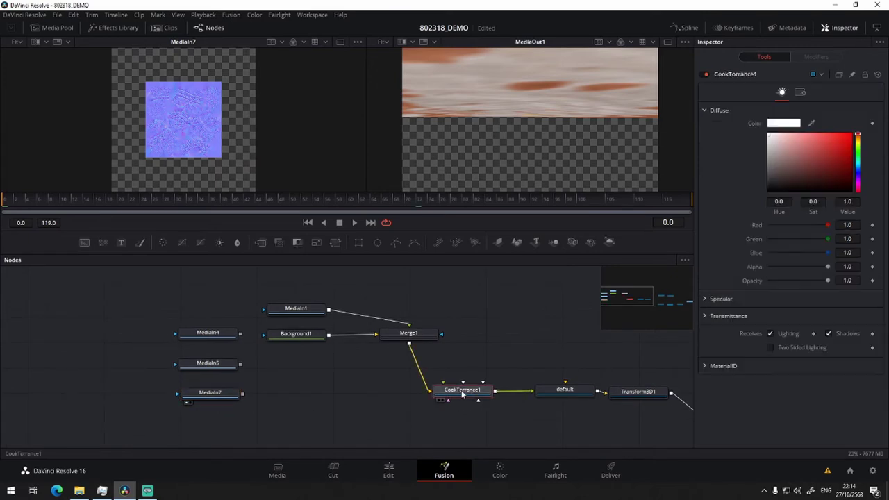
# Expand CookTorrance1's Specular settings and scroll through the material options
pyautogui.click(708, 298)
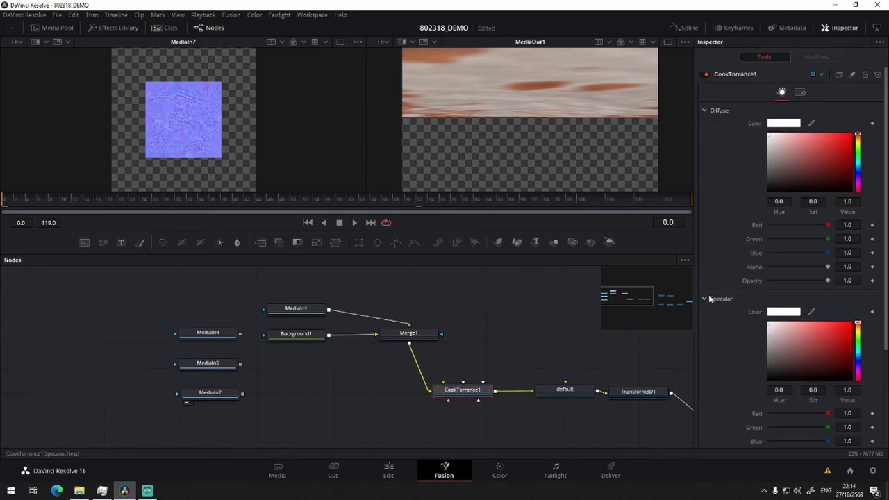
pyautogui.scroll(-3, 781, 320)
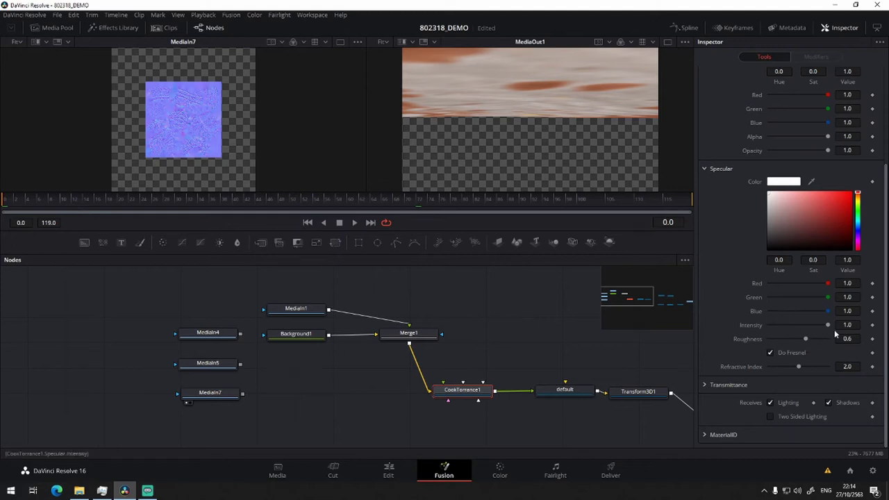
pyautogui.scroll(-2, 282, 356)
pyautogui.scroll(2, 282, 357)
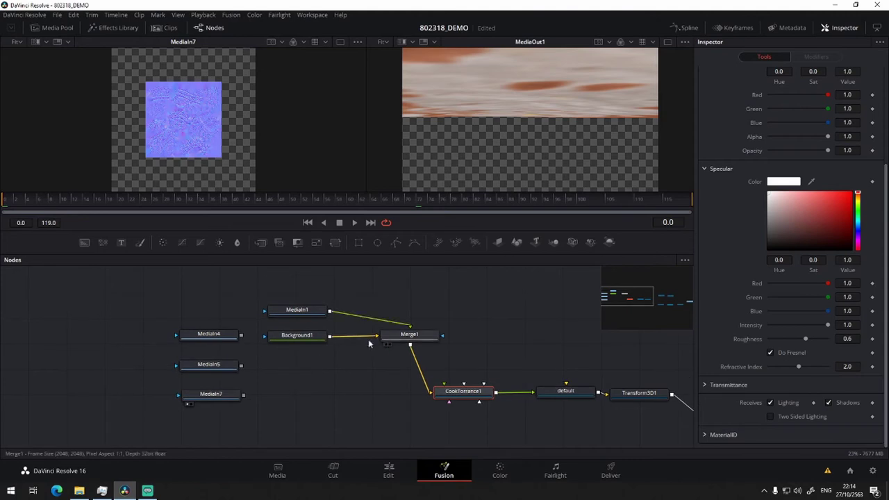
pyautogui.hscroll(-4, 282, 357)
# Duplicate Background1 and Merge1 and place the Background1_1/Merge1_1 copy below MediaIn7
pyautogui.click(328, 344)
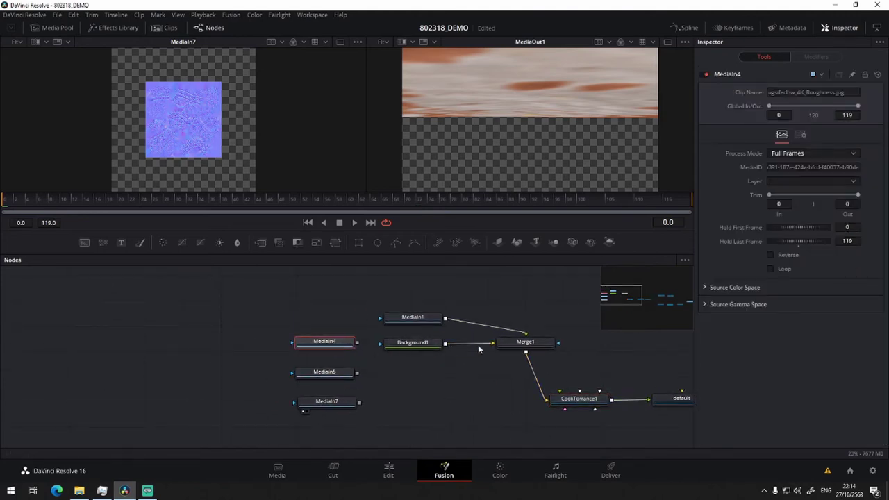
pyautogui.click(534, 342)
pyautogui.moveTo(490, 343); pyautogui.dragTo(468, 349)
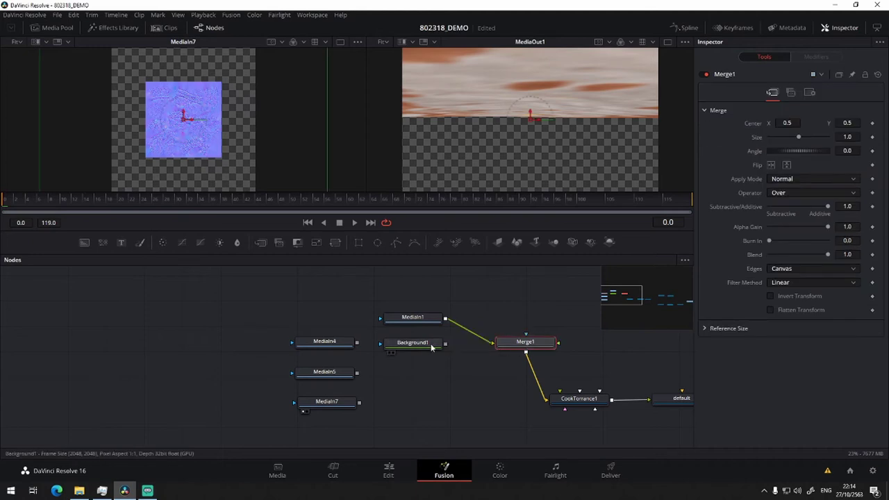
pyautogui.hotkey('ctrl', 'z')
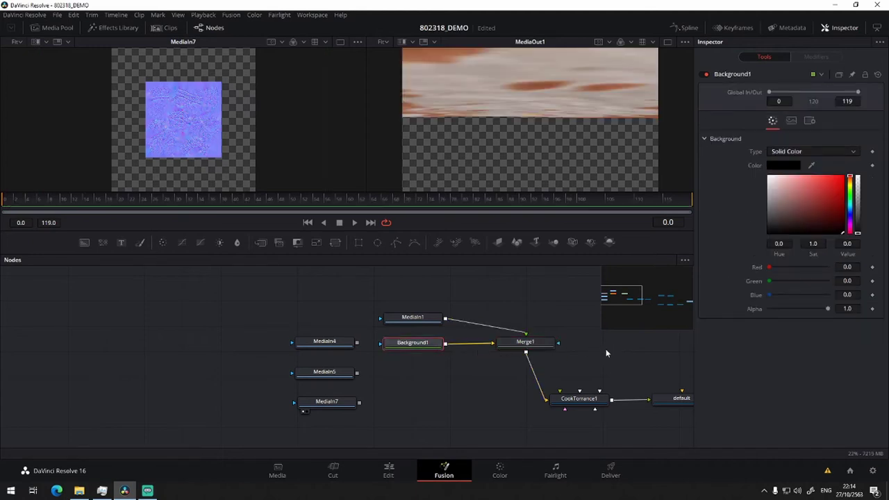
pyautogui.moveTo(608, 344); pyautogui.dragTo(403, 362)
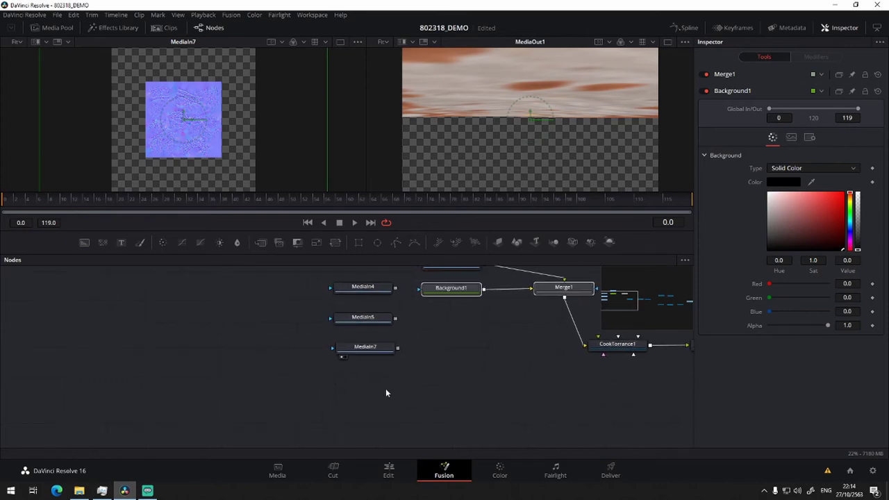
pyautogui.hotkey('ctrl', 'v')
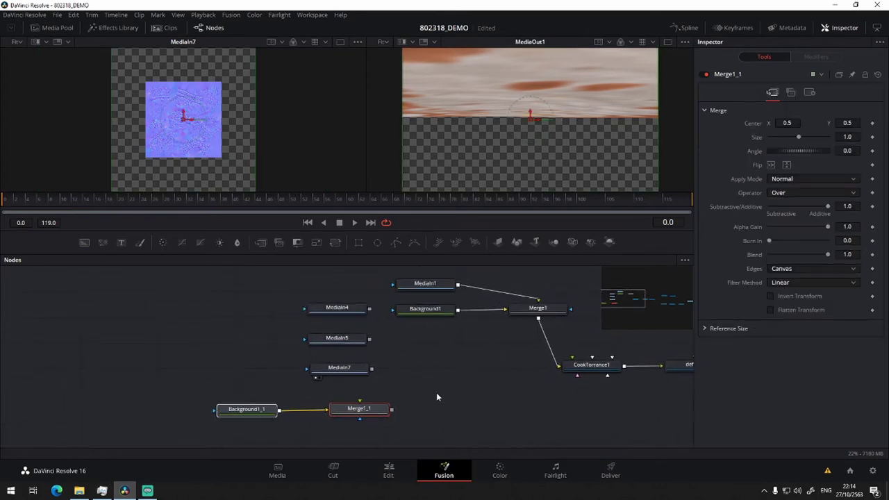
pyautogui.moveTo(389, 415); pyautogui.dragTo(512, 375)
pyautogui.moveTo(495, 359); pyautogui.dragTo(519, 397)
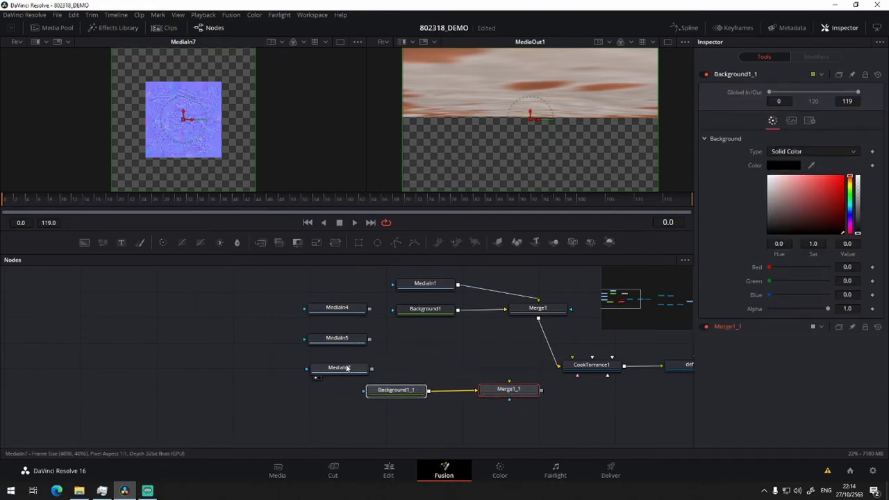
# Spread MediaIn4, MediaIn5 and MediaIn7 out left of the merges and nudge MediaIn1 right
pyautogui.moveTo(291, 289)
pyautogui.mouseDown()
pyautogui.moveTo(359, 394)
pyautogui.moveTo(194, 393)
pyautogui.mouseUp()
pyautogui.moveTo(203, 336)
pyautogui.mouseDown()
pyautogui.moveTo(316, 345)
pyautogui.moveTo(293, 313)
pyautogui.mouseUp()
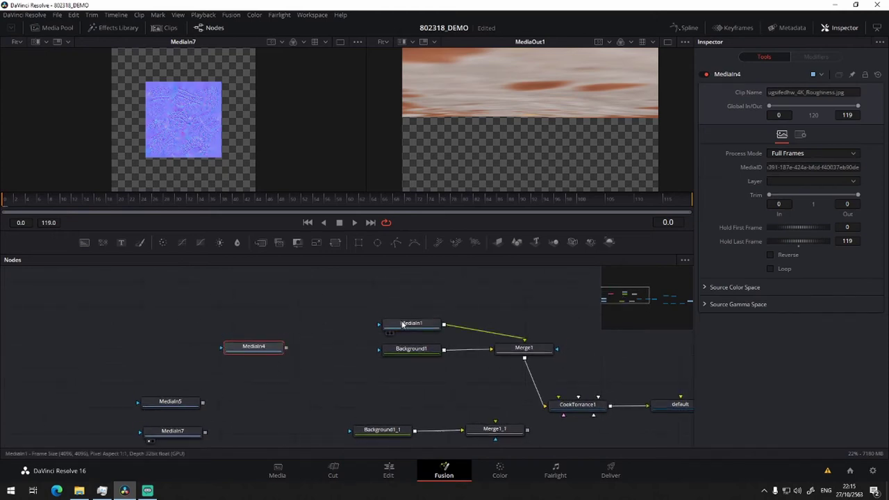
pyautogui.moveTo(409, 328); pyautogui.dragTo(412, 327)
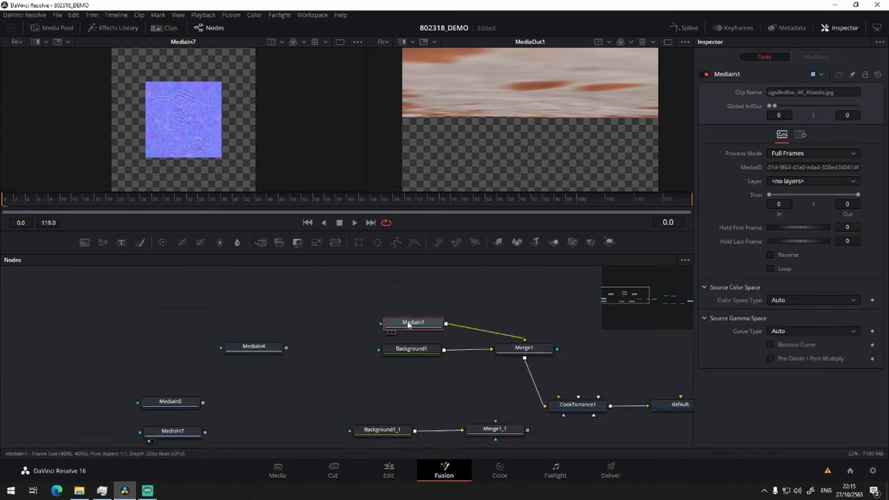
# Rename the MediaIn1 albedo node to Diffusecolor
pyautogui.press('F2')
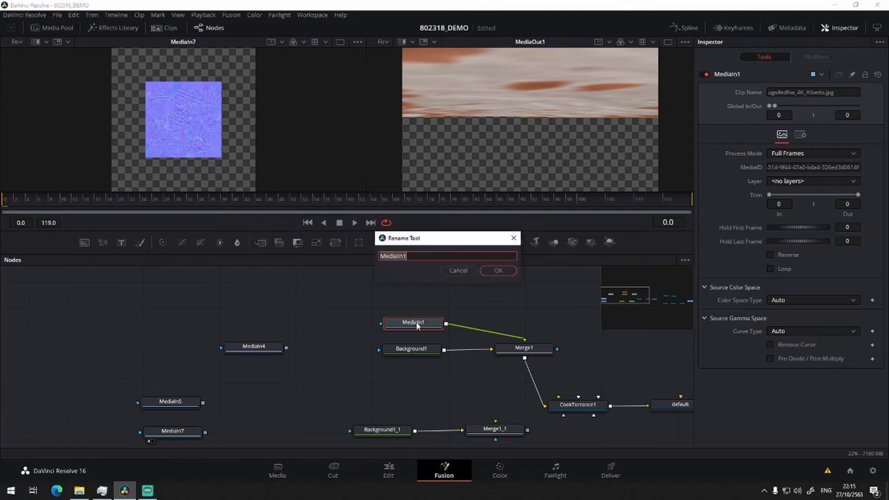
pyautogui.write('Diffu')
pyautogui.press('BackSpace')
pyautogui.write('use')
pyautogui.write('color')
pyautogui.press('Return')
# Rename MediaIn4 to Roughness, fixing the typo, and move it closer to Merge1_1
pyautogui.click(253, 349)
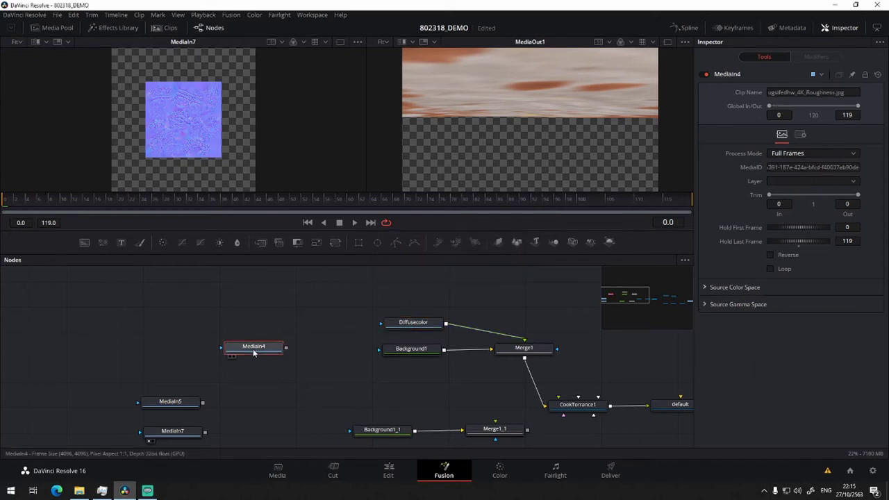
pyautogui.press('F2')
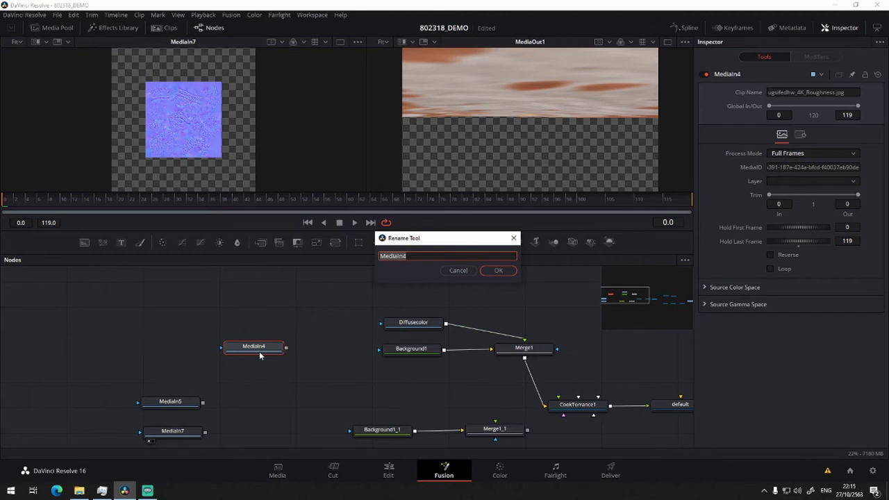
pyautogui.write('Rouhn')
pyautogui.write('es')
pyautogui.press('Return')
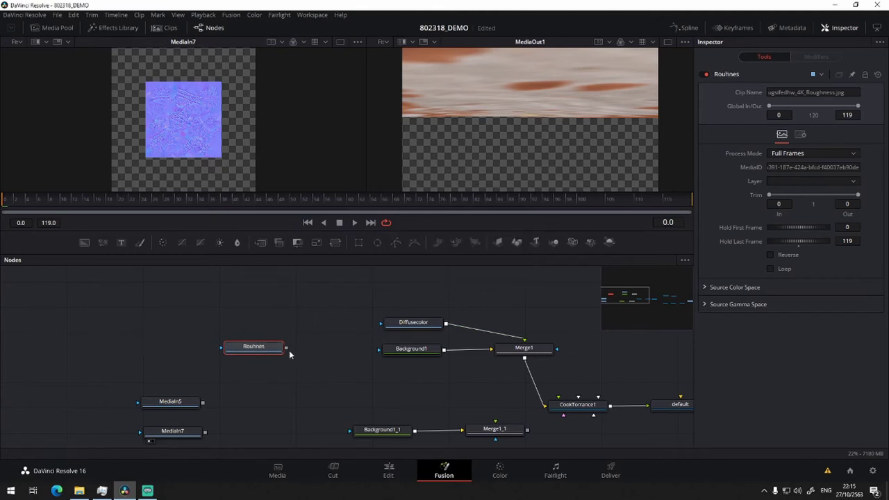
pyautogui.press('F2')
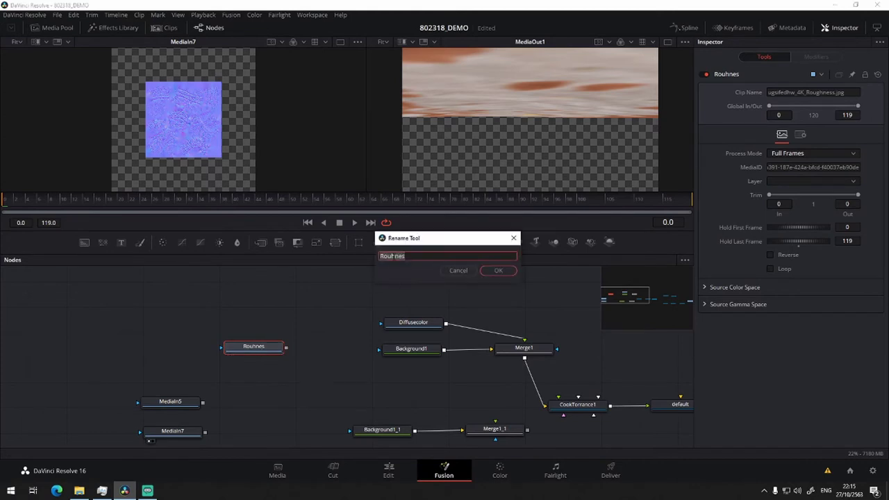
pyautogui.click(393, 256)
pyautogui.write('s')
pyautogui.click(494, 271)
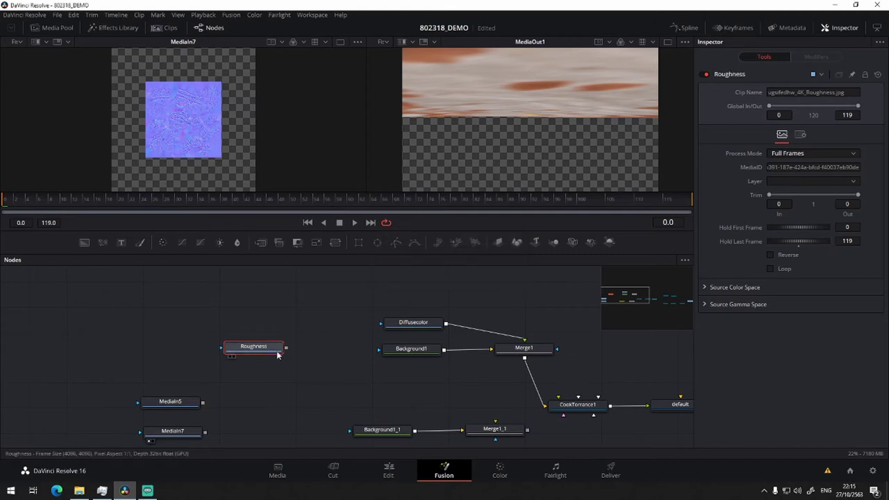
pyautogui.moveTo(277, 354); pyautogui.dragTo(321, 394)
pyautogui.moveTo(407, 407); pyautogui.dragTo(299, 379)
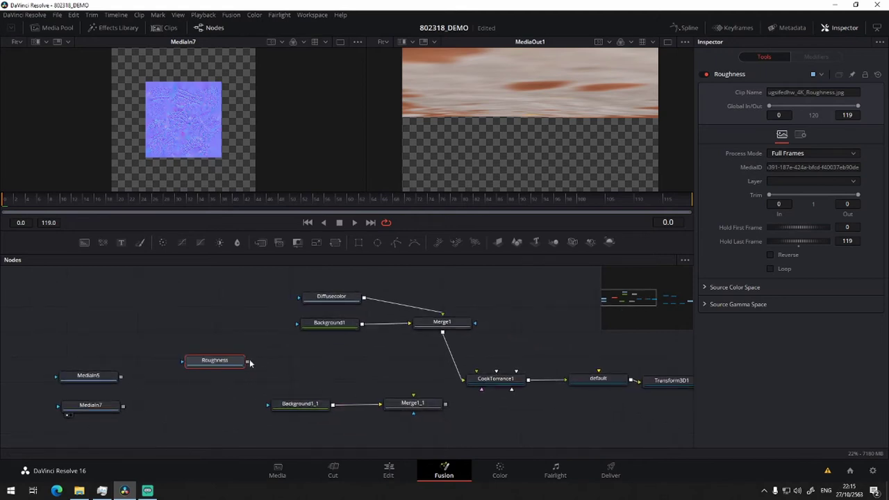
# Connect Roughness to Merge1_1's Background input and Merge1_1 to CookTorrance1's Roughness Material
pyautogui.moveTo(249, 363); pyautogui.dragTo(427, 408)
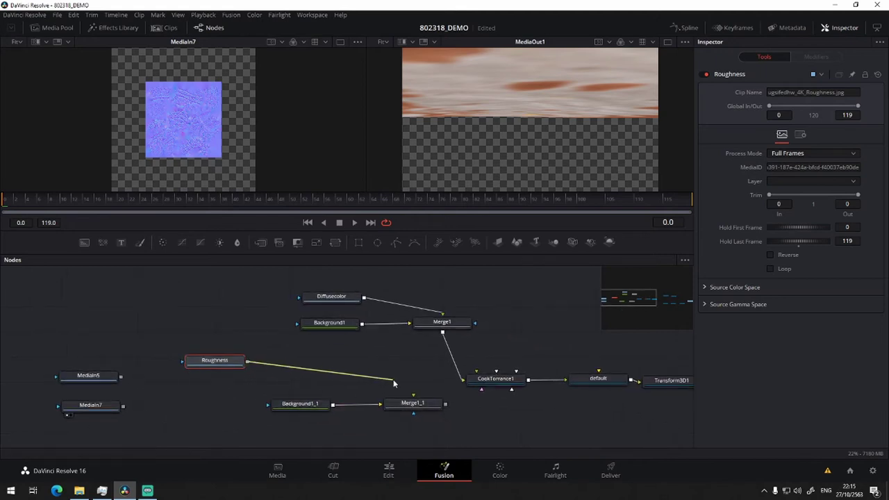
pyautogui.click(427, 408)
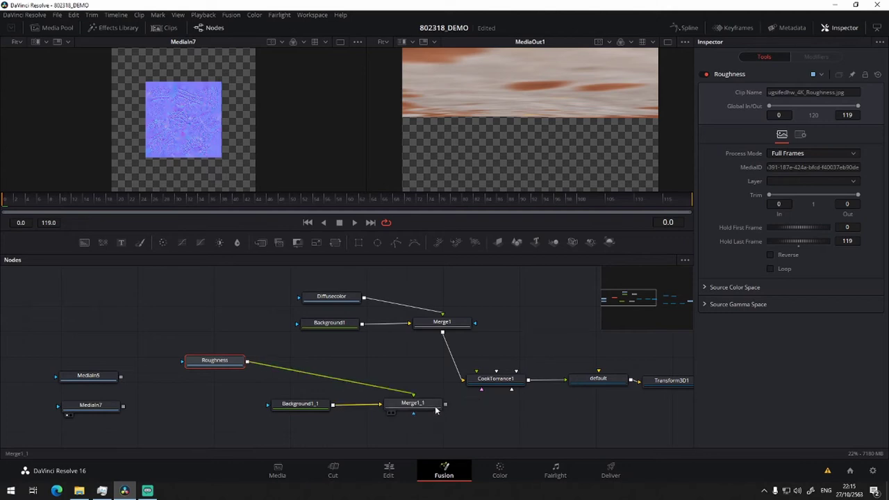
pyautogui.moveTo(428, 408)
pyautogui.mouseDown()
pyautogui.moveTo(391, 384)
pyautogui.moveTo(251, 125)
pyautogui.mouseUp()
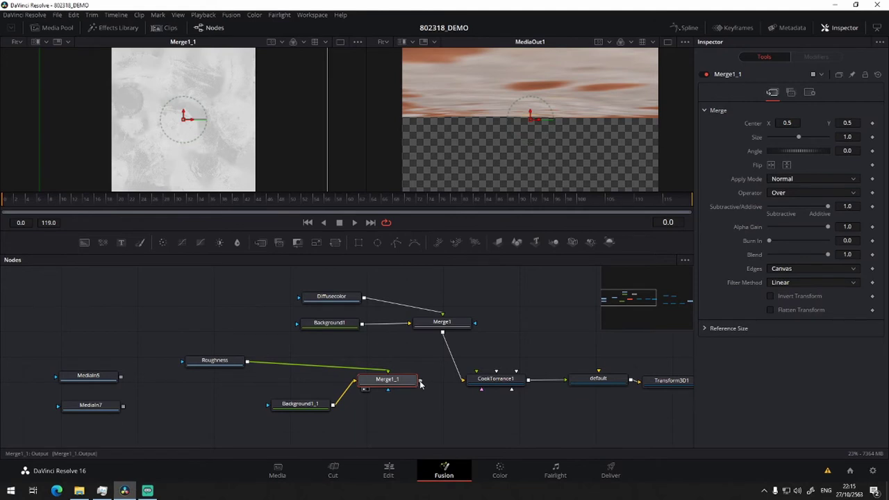
pyautogui.moveTo(420, 385); pyautogui.dragTo(493, 384)
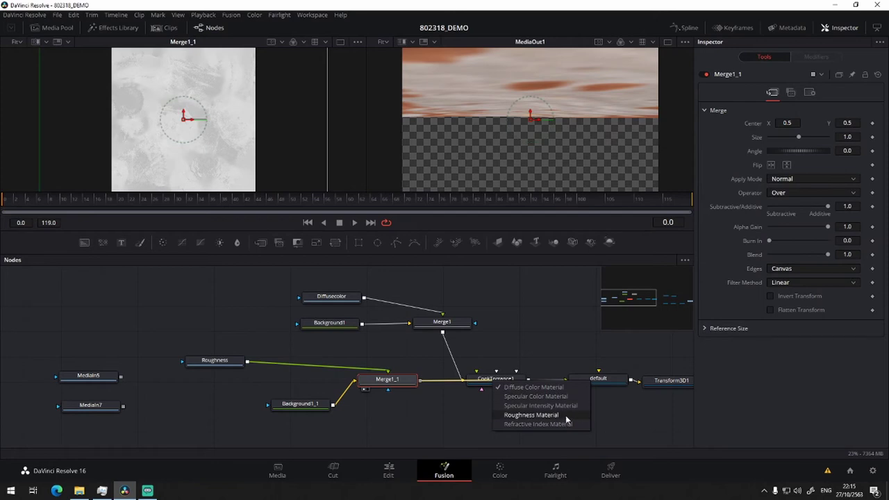
pyautogui.click(566, 416)
# Show the default 3D output node's render in the right viewer
pyautogui.moveTo(590, 377); pyautogui.dragTo(427, 384)
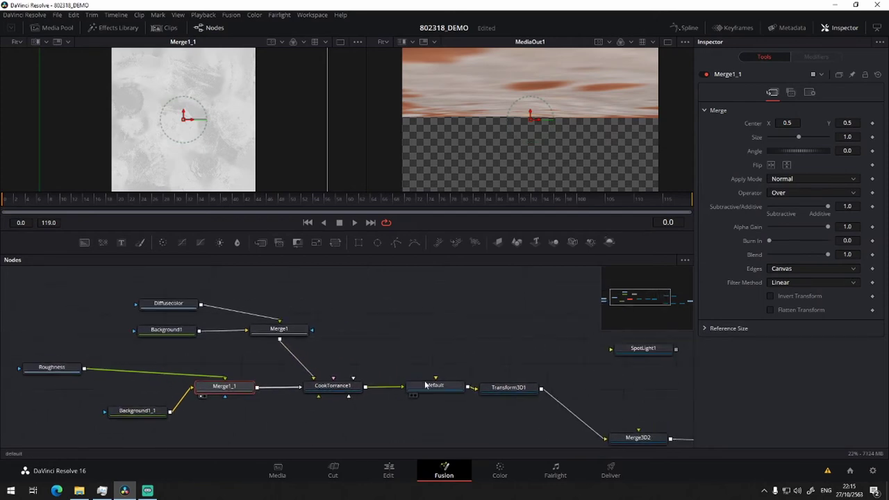
pyautogui.click(431, 390)
pyautogui.moveTo(473, 137); pyautogui.dragTo(474, 134)
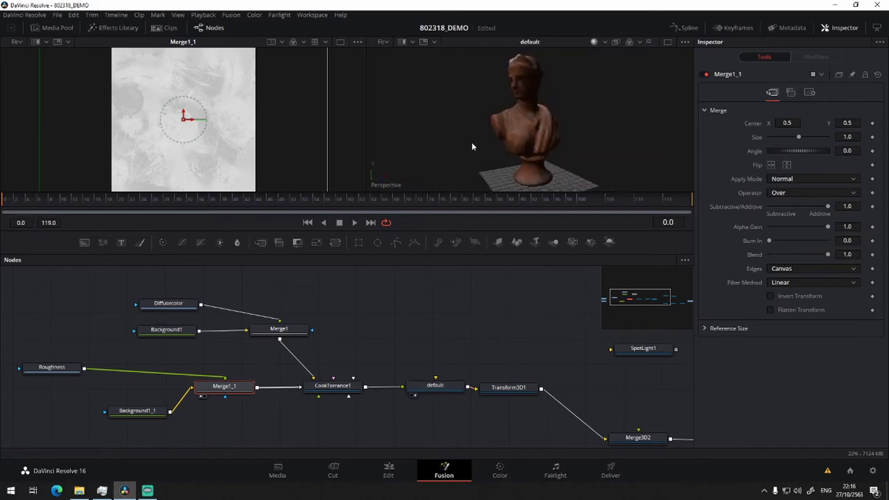
# Orbit and zoom the 3D viewer to inspect the bust's shoulder, head and neck up close
pyautogui.moveTo(482, 144); pyautogui.dragTo(460, 266)
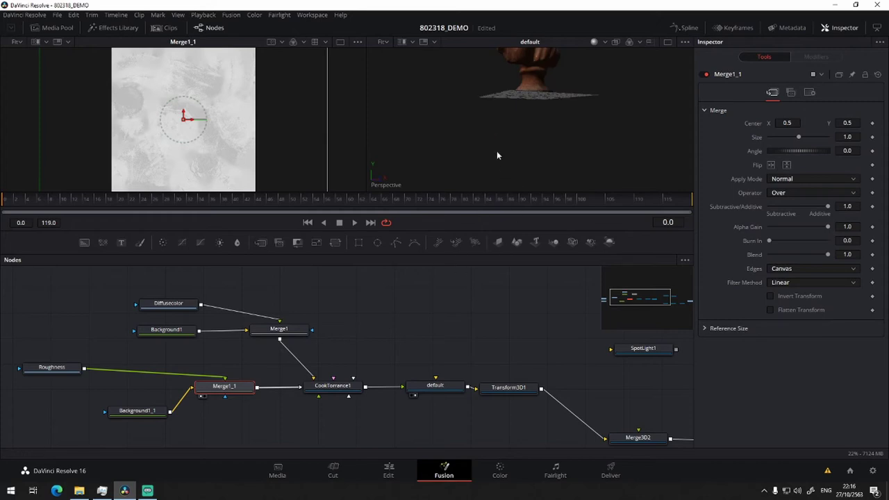
pyautogui.moveTo(516, 124)
pyautogui.mouseDown()
pyautogui.moveTo(508, 137)
pyautogui.moveTo(517, 152)
pyautogui.mouseUp()
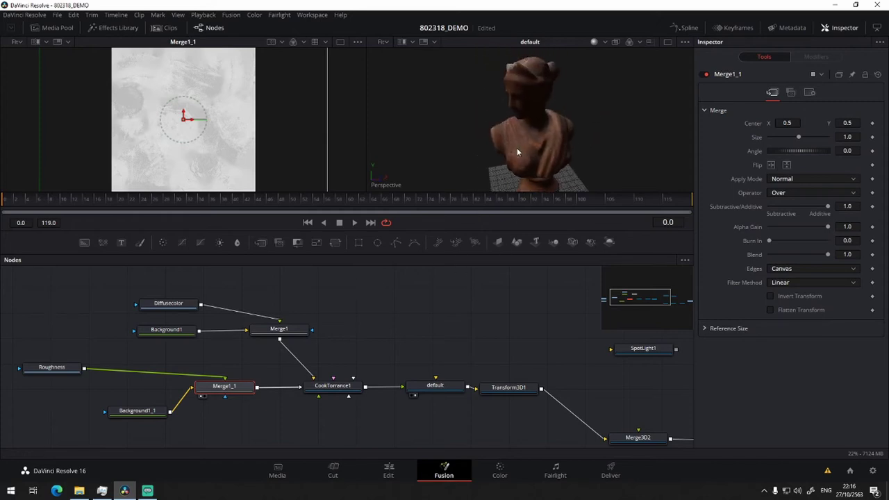
pyautogui.scroll(-3, 515, 149)
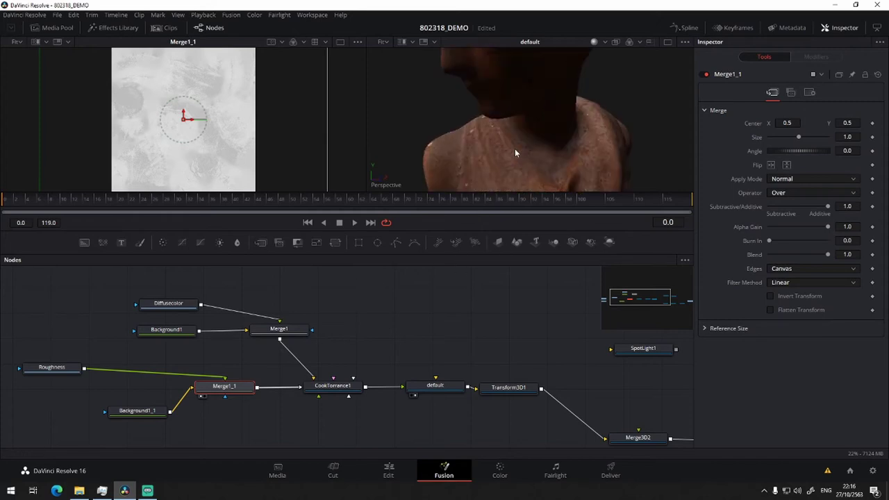
pyautogui.scroll(1, 514, 149)
pyautogui.moveTo(514, 149); pyautogui.dragTo(470, 122)
pyautogui.scroll(2, 470, 127)
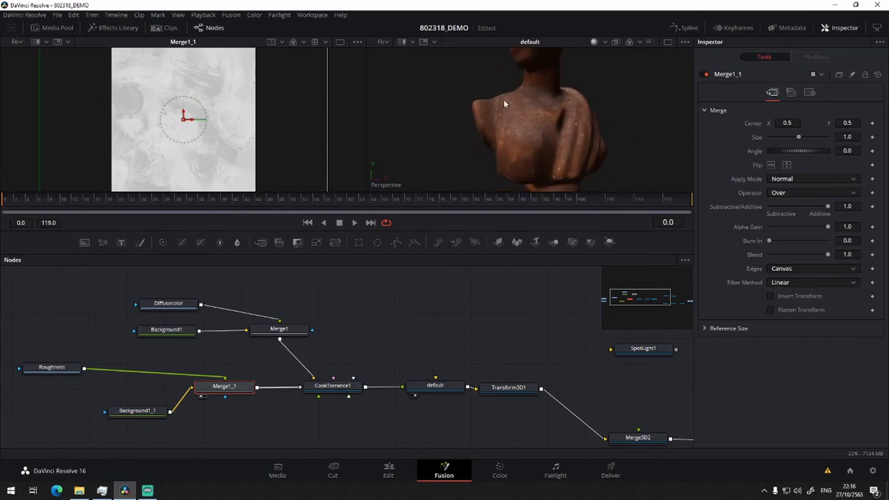
pyautogui.moveTo(493, 149)
pyautogui.mouseDown()
pyautogui.moveTo(503, 161)
pyautogui.moveTo(541, 167)
pyautogui.mouseUp()
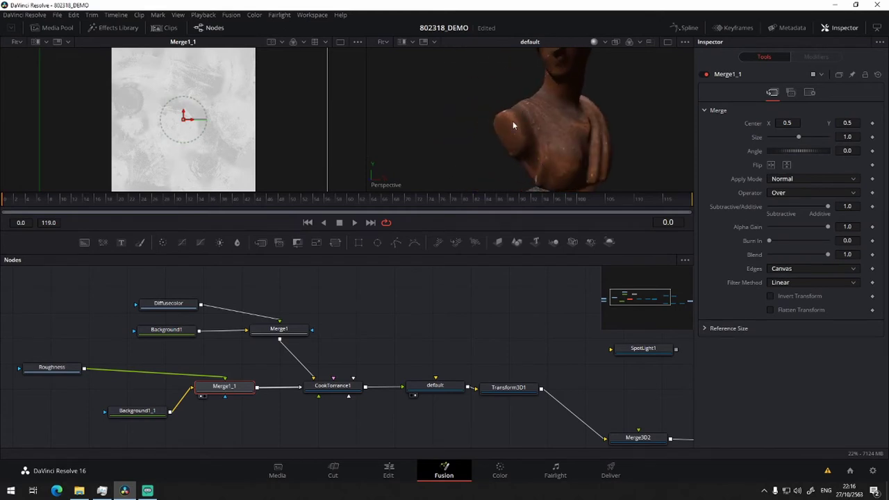
# Drag the Roughness node into line just left of Merge1_1
pyautogui.scroll(-5, 513, 121)
pyautogui.moveTo(350, 333); pyautogui.dragTo(470, 292)
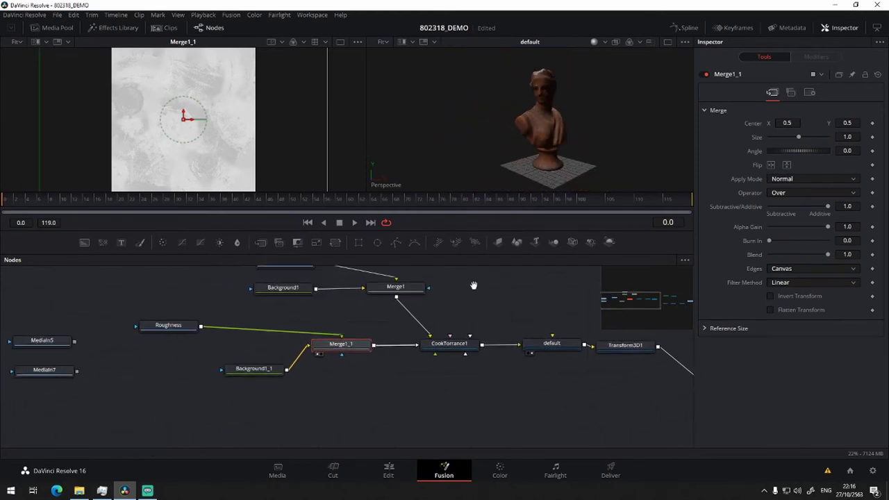
pyautogui.moveTo(174, 325)
pyautogui.mouseDown()
pyautogui.moveTo(318, 320)
pyautogui.moveTo(271, 345)
pyautogui.moveTo(346, 385)
pyautogui.moveTo(337, 387)
pyautogui.mouseUp()
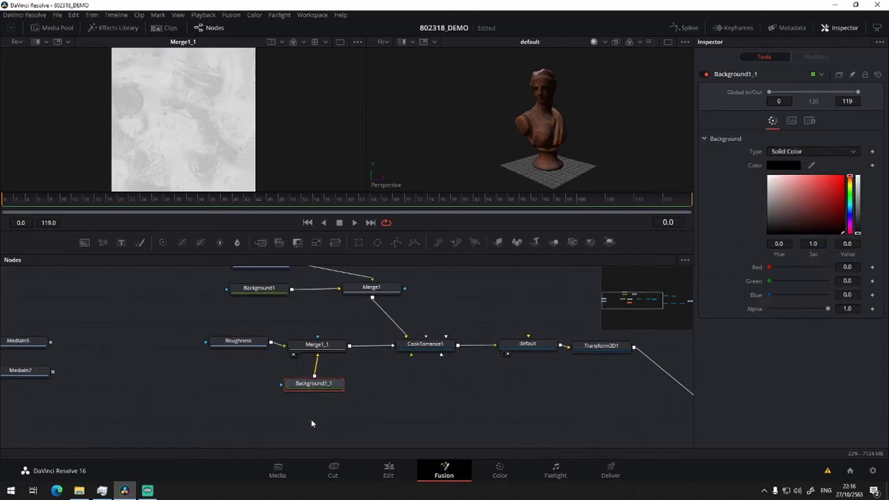
# Paste a copy of the Merge1_1/Background1_1 pair and link MediaIn5's normal map into Merge1_1_1
pyautogui.moveTo(299, 419); pyautogui.dragTo(368, 402)
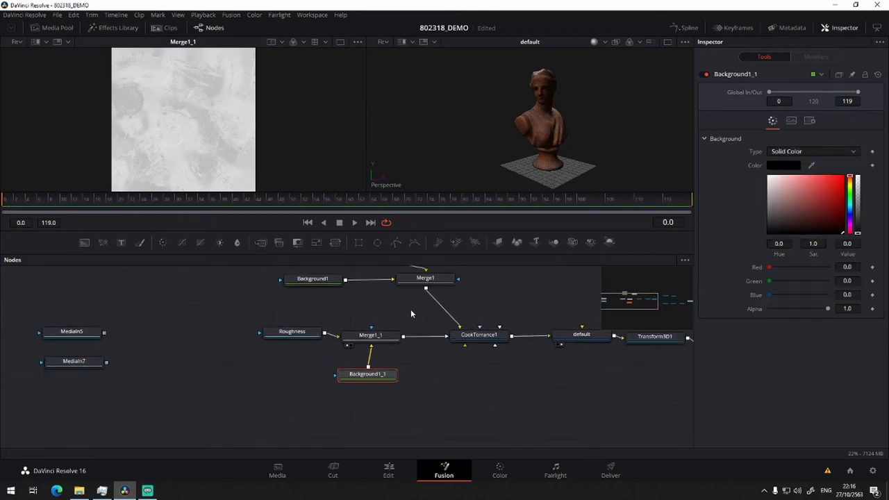
pyautogui.moveTo(410, 309); pyautogui.dragTo(342, 396)
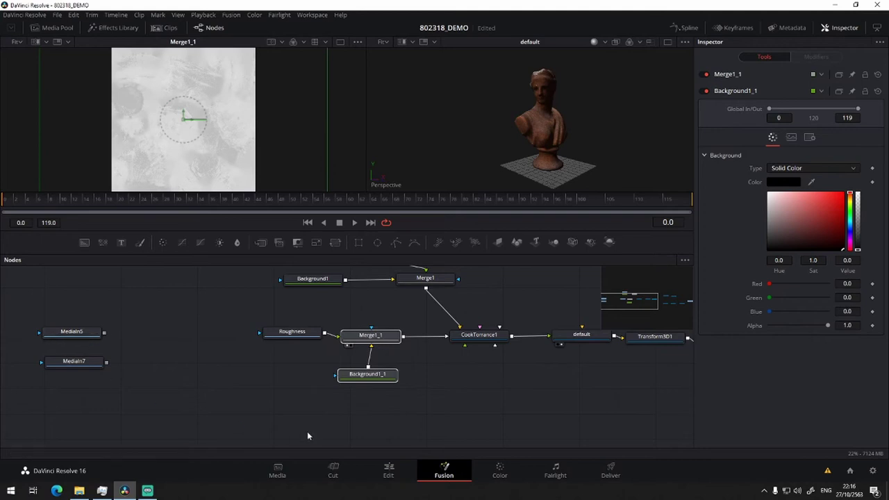
pyautogui.scroll(-2, 276, 430)
pyautogui.click(223, 387)
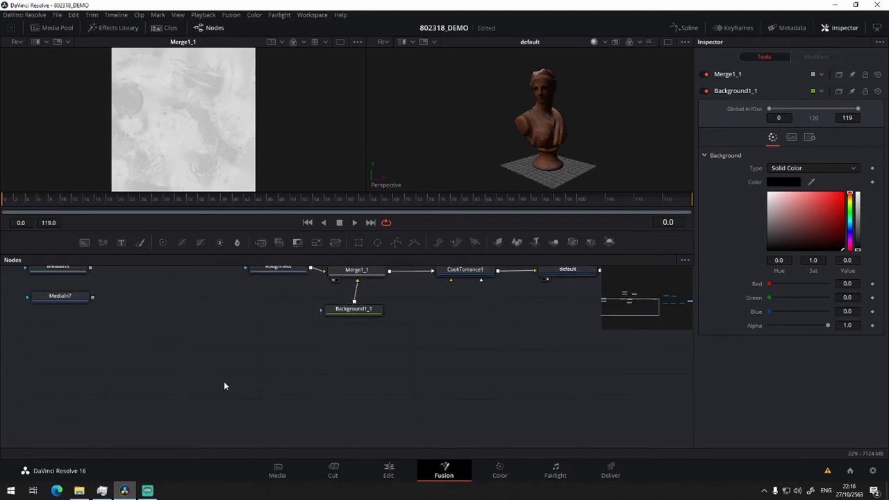
pyautogui.hotkey('ctrl', 'v')
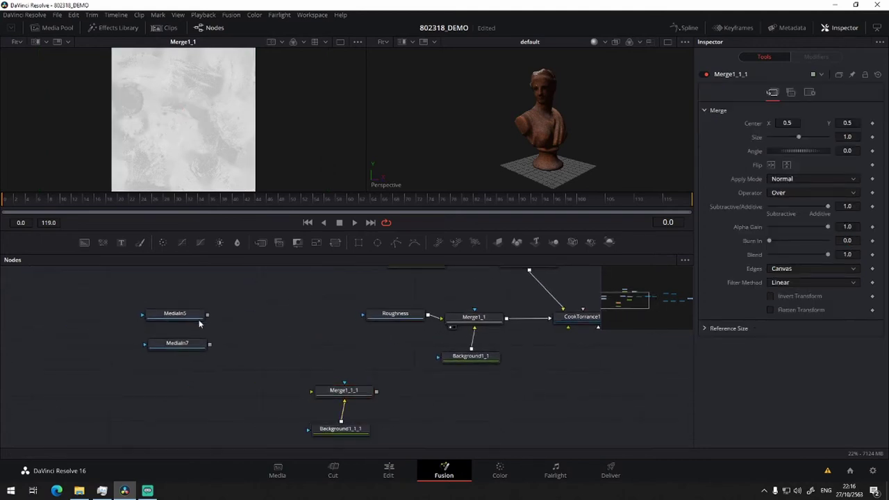
pyautogui.moveTo(202, 314)
pyautogui.mouseDown()
pyautogui.moveTo(269, 388)
pyautogui.moveTo(347, 392)
pyautogui.moveTo(286, 143)
pyautogui.mouseUp()
pyautogui.click(393, 412)
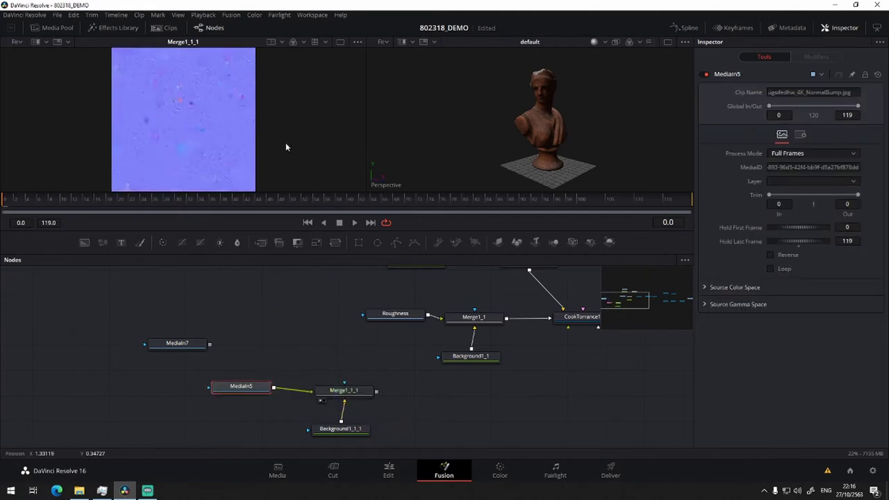
# Box-select the seven material nodes and move them up and left to tidy the graph
pyautogui.moveTo(503, 419); pyautogui.dragTo(434, 393)
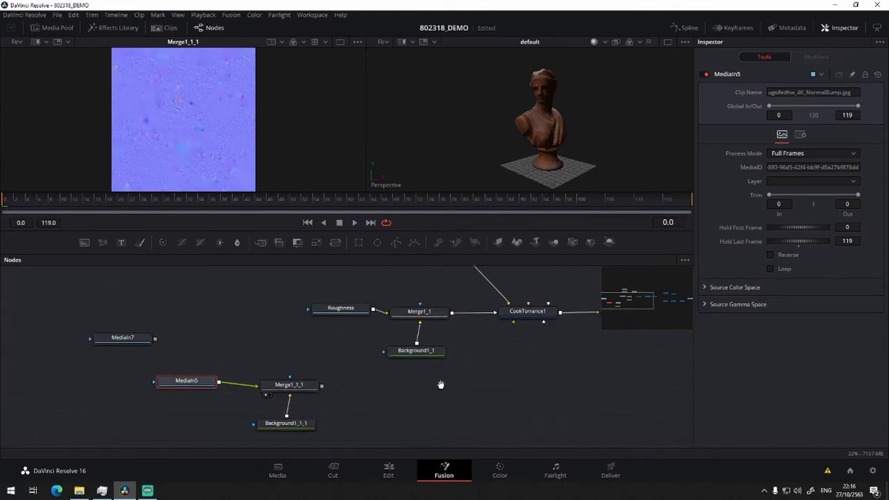
pyautogui.click(509, 307)
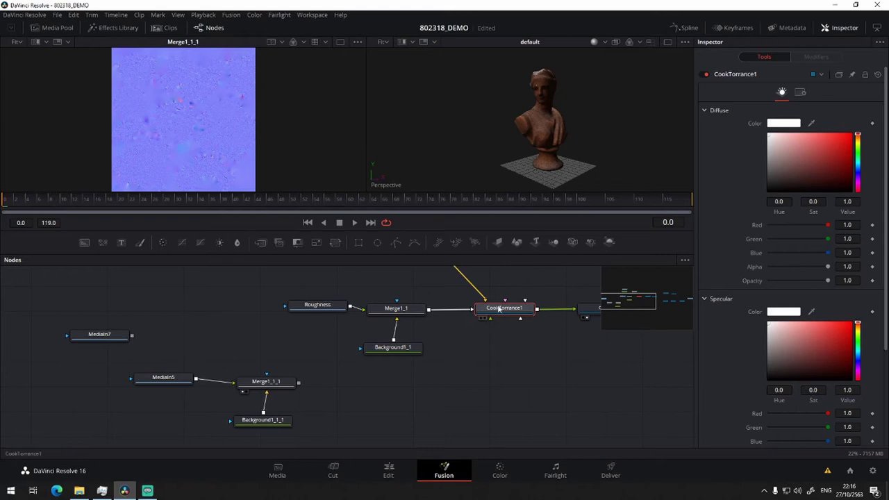
pyautogui.moveTo(542, 366)
pyautogui.mouseDown()
pyautogui.moveTo(392, 393)
pyautogui.moveTo(498, 416)
pyautogui.mouseUp()
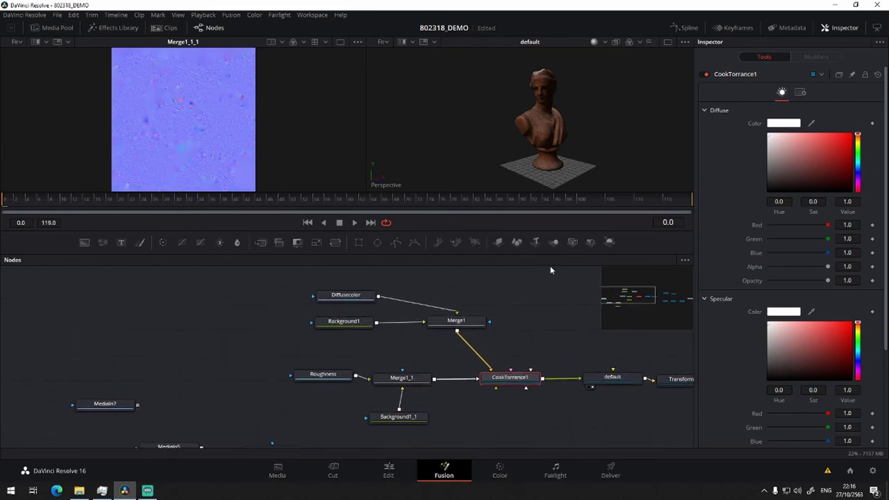
pyautogui.moveTo(556, 276); pyautogui.dragTo(284, 439)
pyautogui.moveTo(412, 378)
pyautogui.mouseDown()
pyautogui.moveTo(332, 361)
pyautogui.moveTo(328, 371)
pyautogui.mouseUp()
pyautogui.click(324, 371)
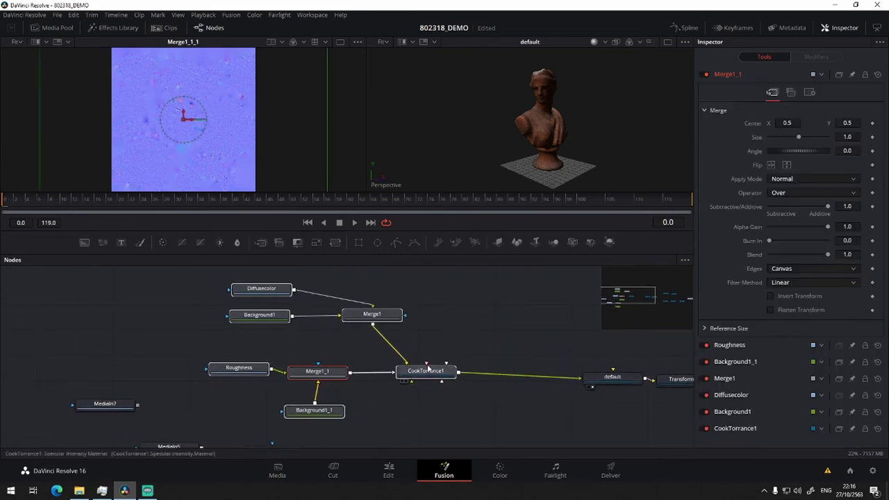
pyautogui.click(427, 364)
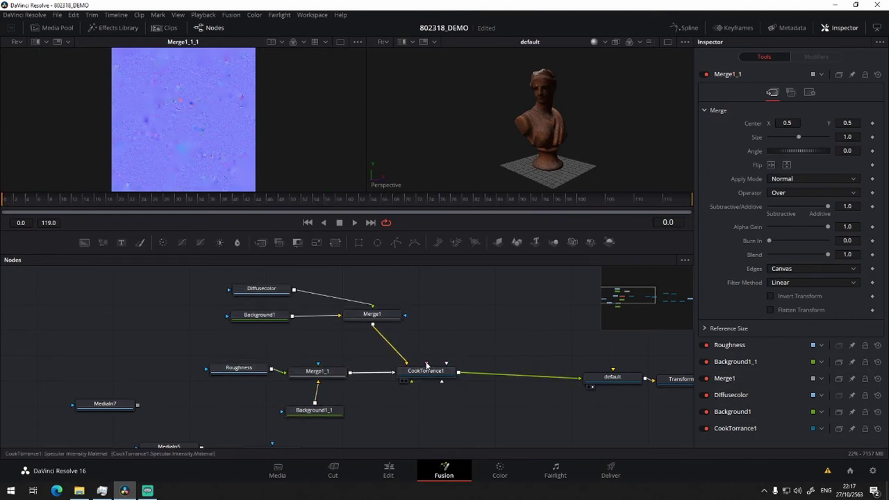
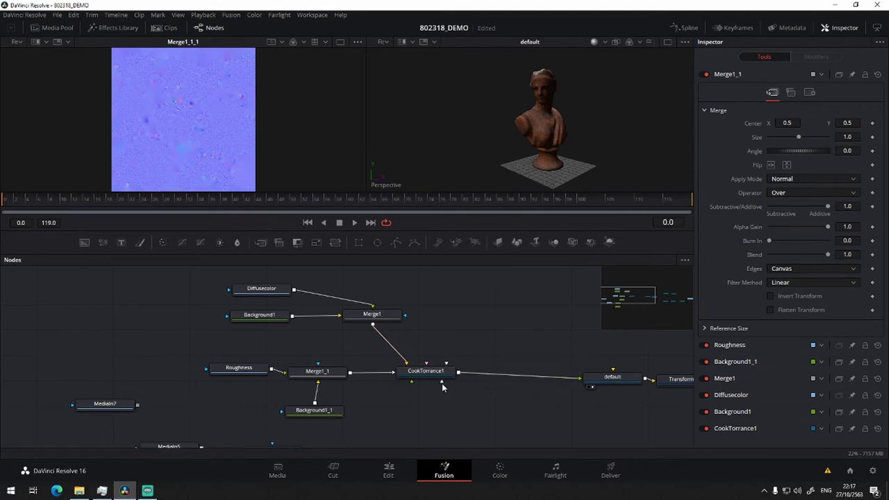
# Paste the Merge/Background pair after MediaIn5 and add a BumpMap node with Heightmap source type
pyautogui.hotkey('ctrl', 'v')
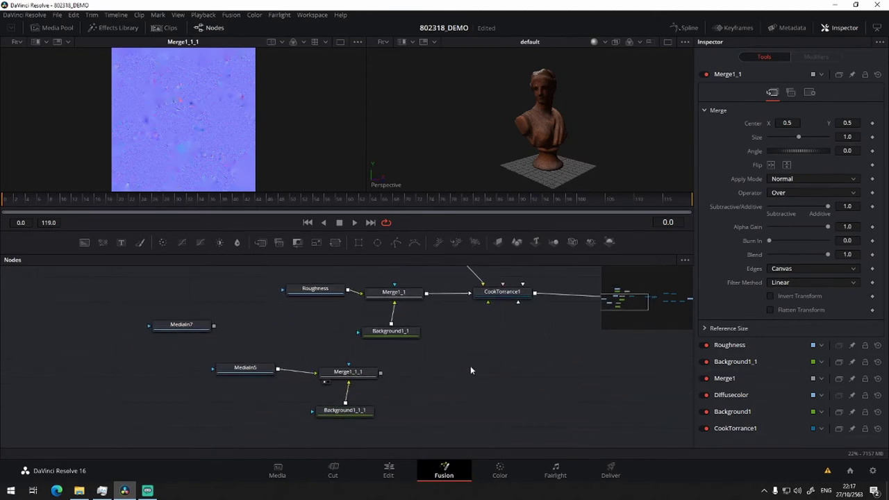
pyautogui.hotkey('shift', 'space')
pyautogui.write('b')
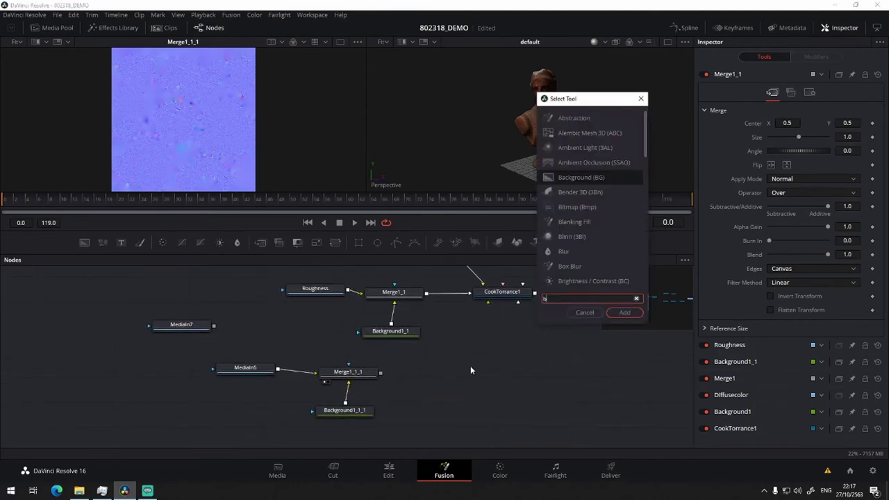
pyautogui.write('um')
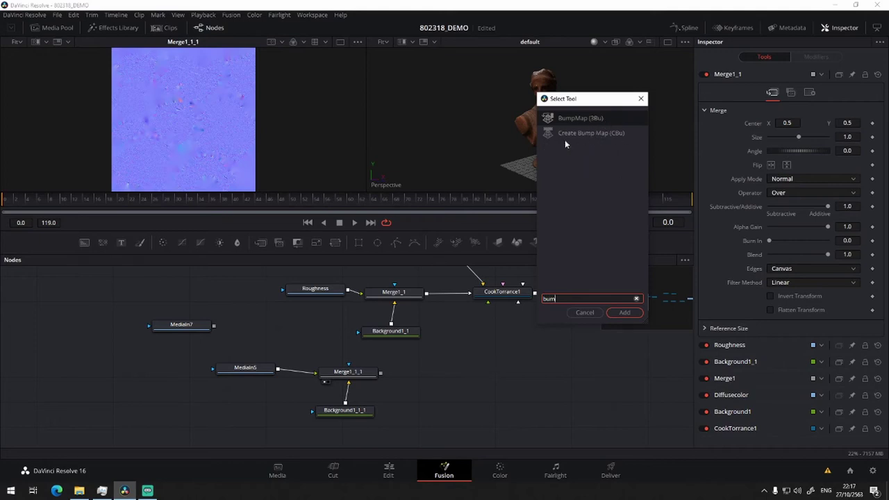
pyautogui.click(579, 118)
pyautogui.click(627, 313)
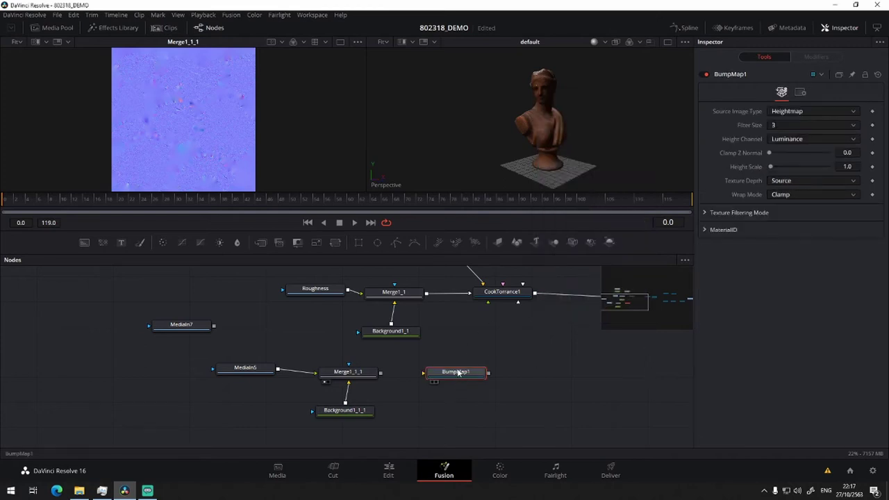
pyautogui.click(796, 113)
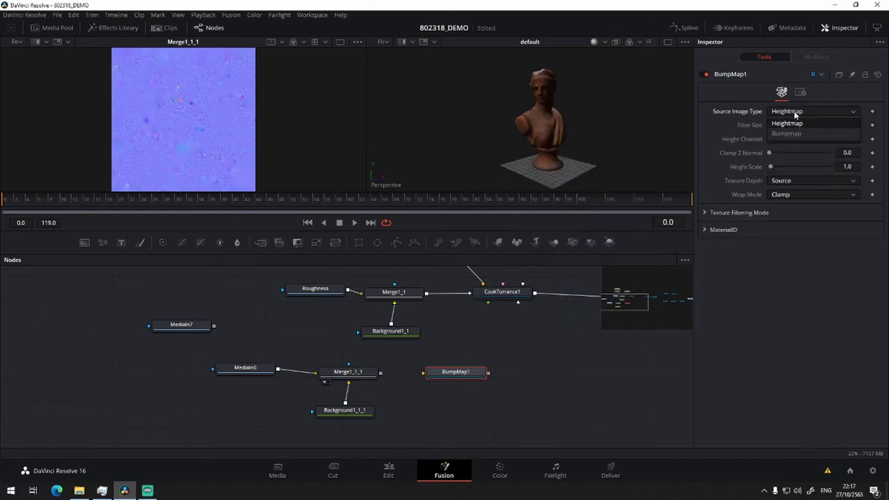
pyautogui.click(462, 434)
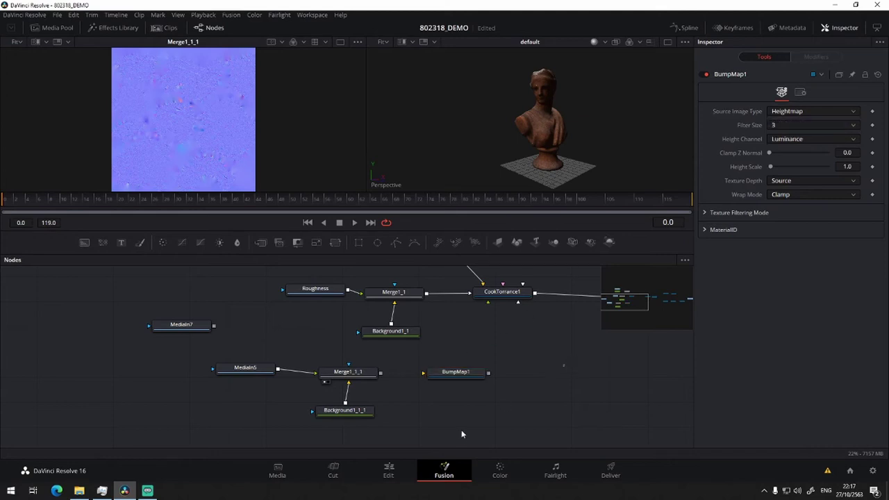
# Add a Create Bump Map node to the graph
pyautogui.hotkey('shift', 'space')
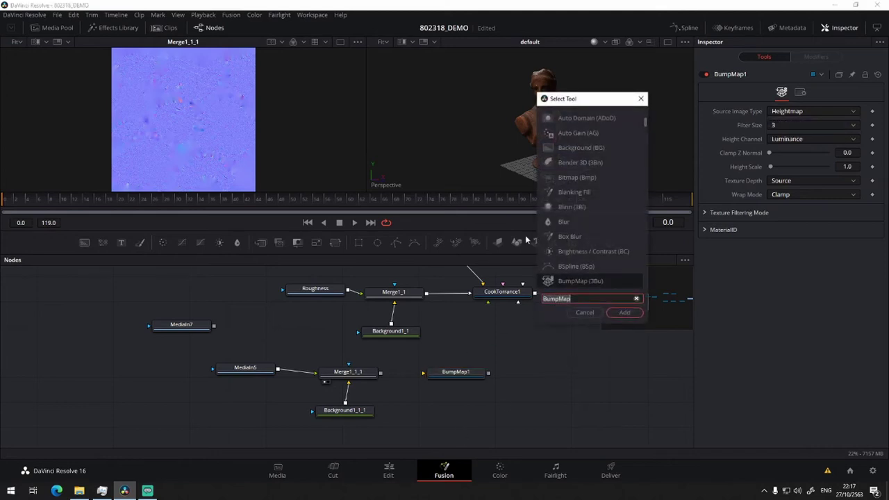
pyautogui.scroll(-1, 612, 281)
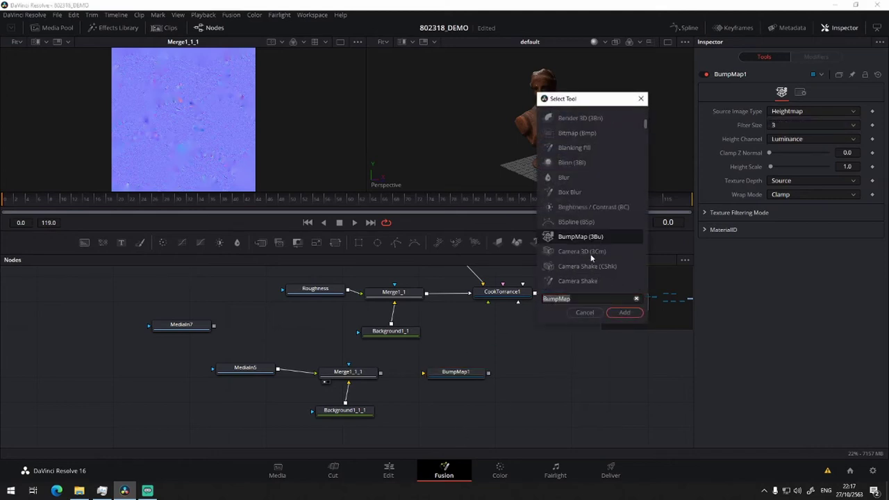
pyautogui.click(598, 303)
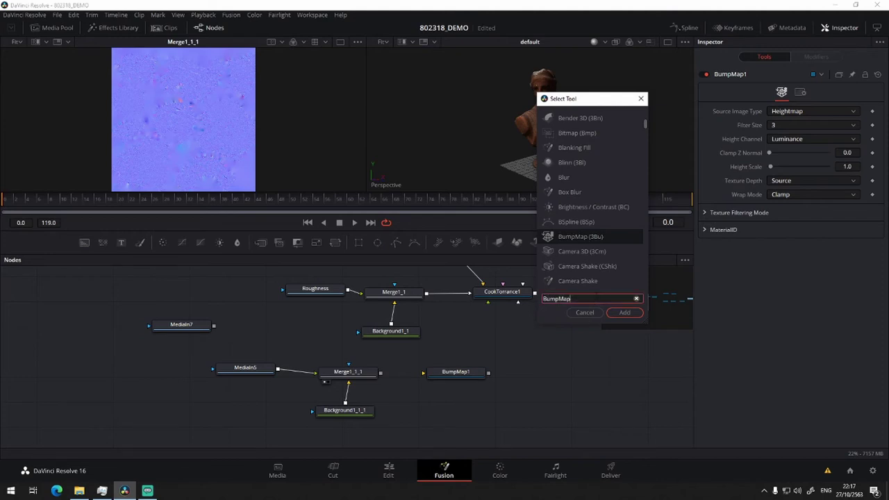
pyautogui.press('BackSpace')
pyautogui.click(596, 136)
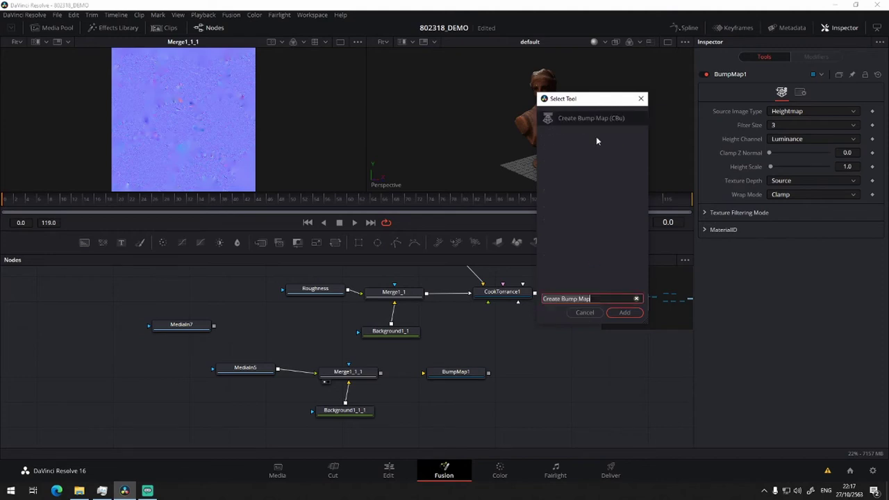
pyautogui.click(625, 314)
# Move CreateBumpMap1 down out of the way, keeping Luminance as its height source
pyautogui.moveTo(573, 365); pyautogui.dragTo(542, 376)
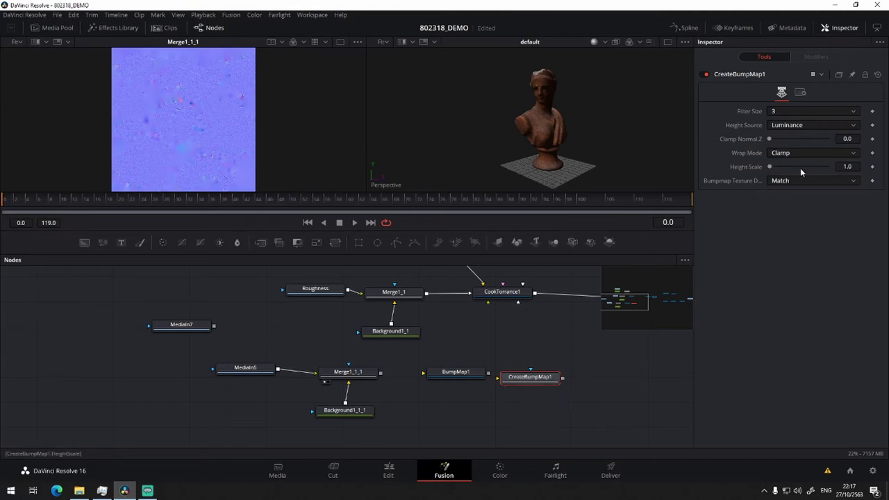
pyautogui.click(830, 126)
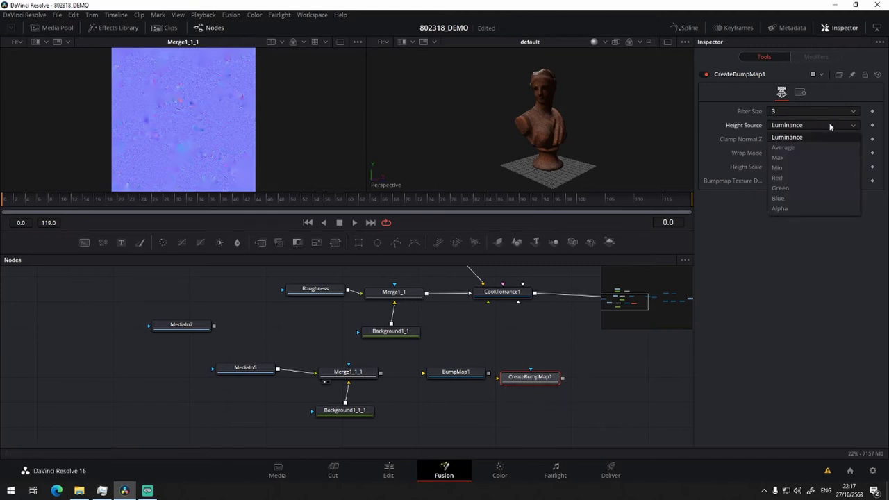
pyautogui.click(830, 126)
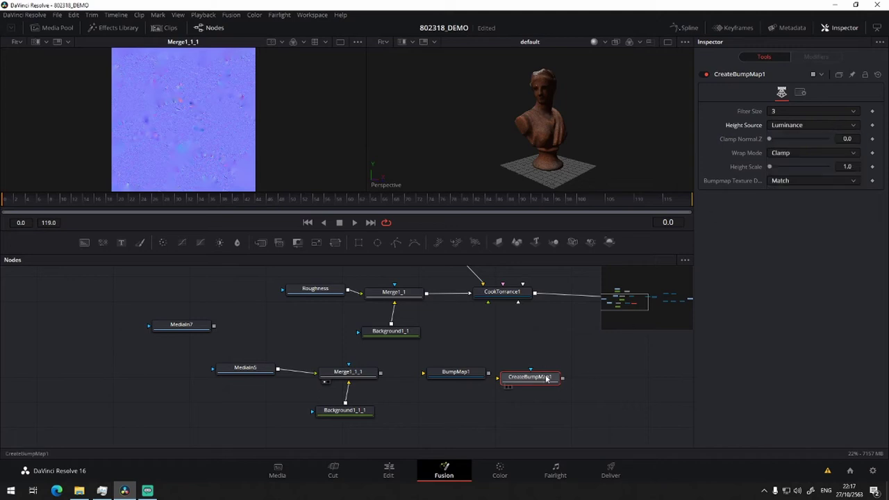
pyautogui.moveTo(548, 376); pyautogui.dragTo(457, 423)
# Connect Merge1_1_1 into BumpMap1 and preview BumpMap1's material sphere in viewer 1
pyautogui.moveTo(469, 373); pyautogui.dragTo(477, 364)
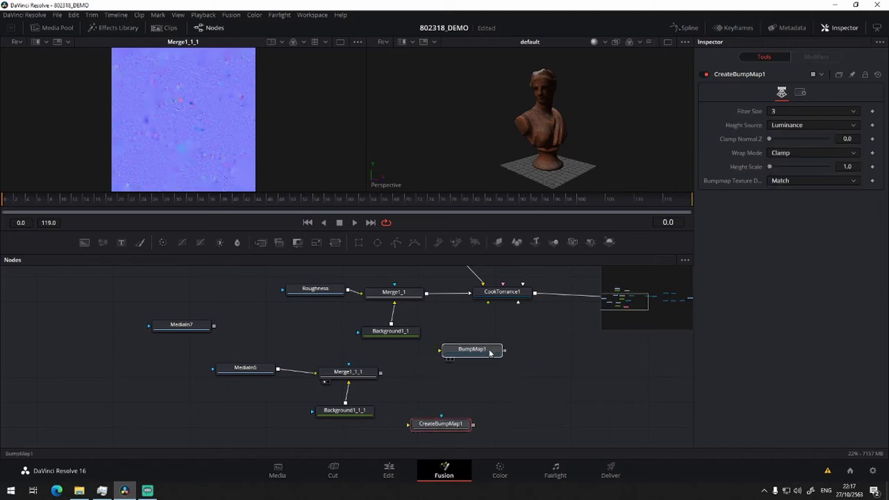
pyautogui.click(379, 376)
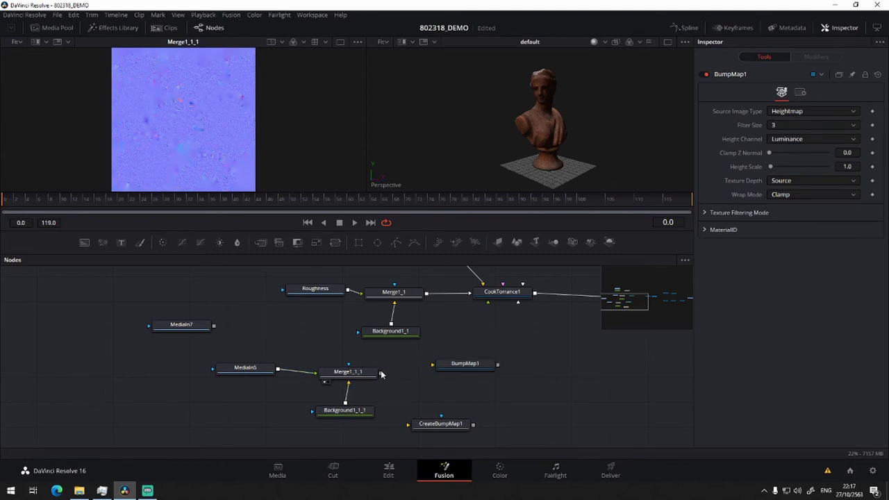
pyautogui.moveTo(381, 373); pyautogui.dragTo(452, 366)
pyautogui.moveTo(521, 346); pyautogui.dragTo(495, 365)
pyautogui.moveTo(446, 382); pyautogui.dragTo(446, 387)
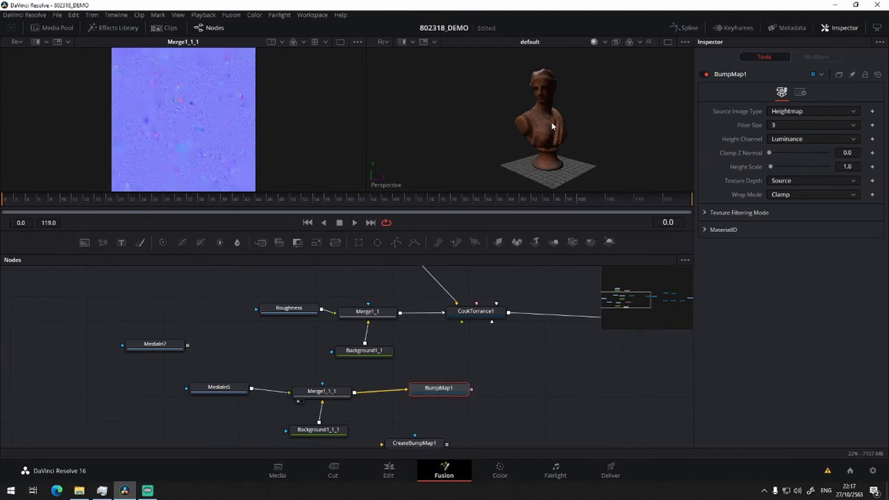
pyautogui.scroll(4, 552, 126)
pyautogui.scroll(2, 565, 117)
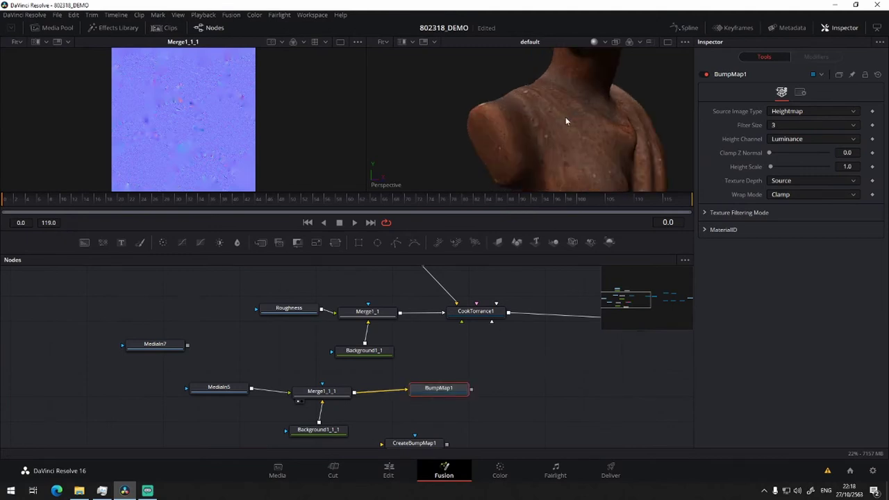
pyautogui.scroll(2, 459, 154)
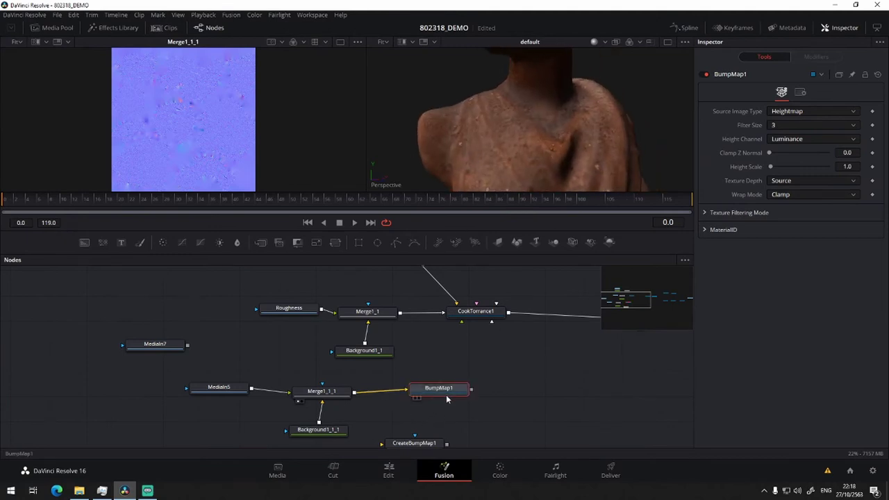
pyautogui.moveTo(448, 389); pyautogui.dragTo(432, 395)
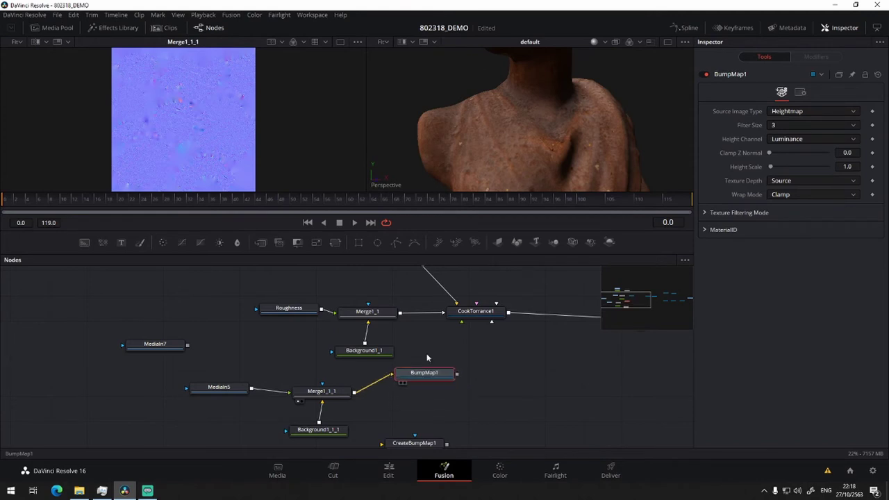
pyautogui.press('1')
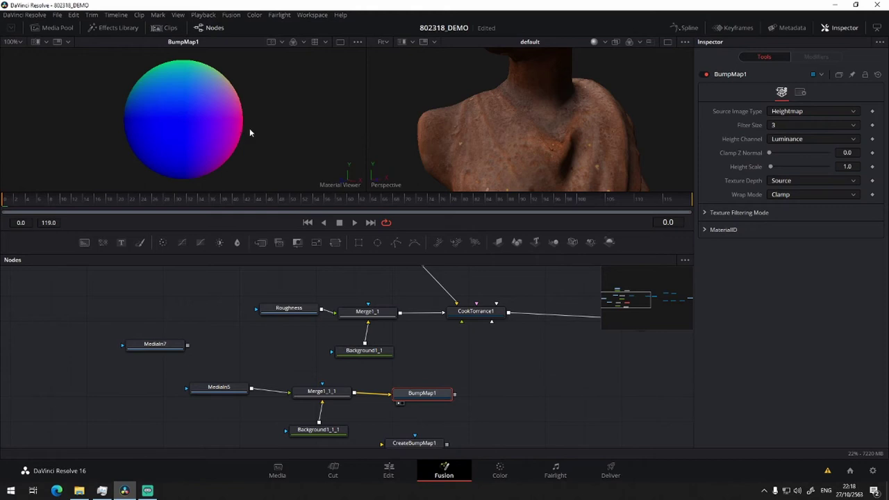
# Set BumpMap1's Source Image Type to Bumpmap, keeping Clamp wrap mode
pyautogui.click(806, 112)
pyautogui.click(806, 125)
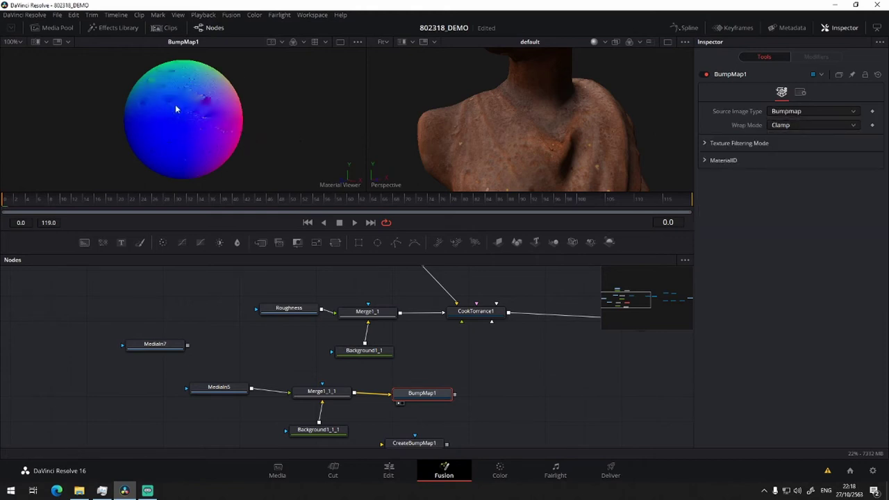
pyautogui.click(804, 125)
pyautogui.click(804, 125)
pyautogui.click(705, 142)
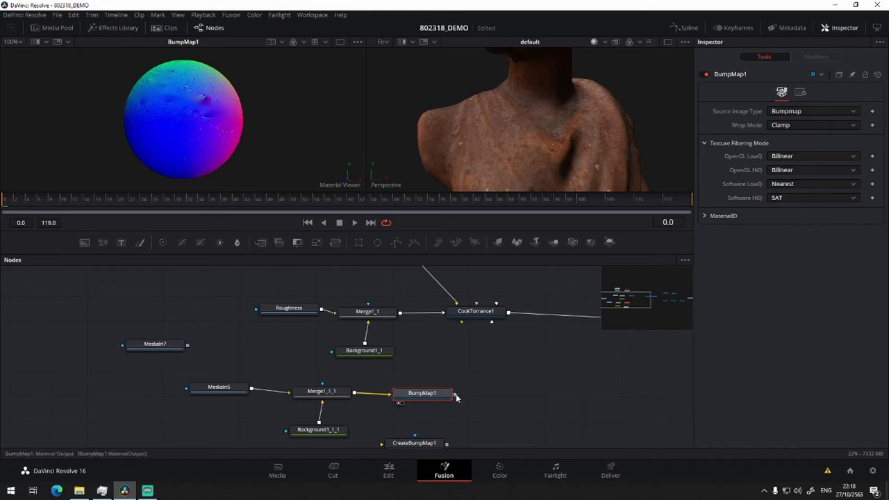
# Connect BumpMap1 to CookTorrance1 as its Bumpmap Material and inspect the relief on the bust
pyautogui.moveTo(457, 397); pyautogui.dragTo(489, 318)
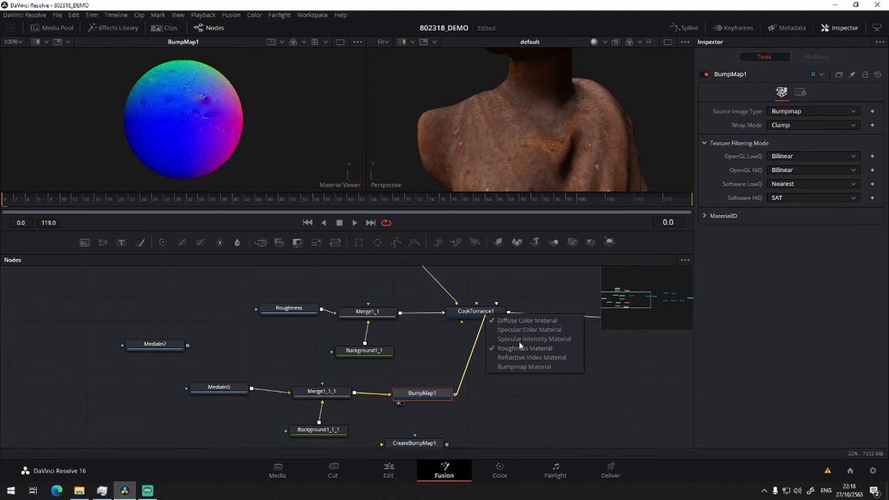
pyautogui.click(527, 367)
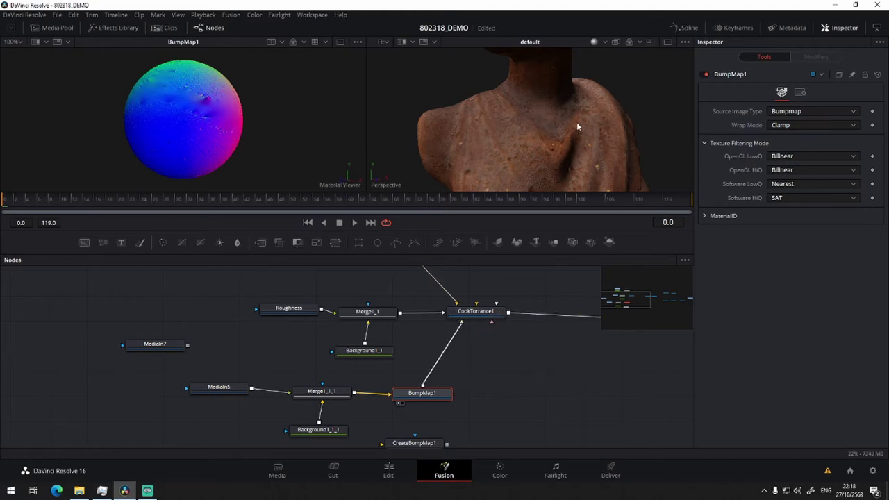
pyautogui.moveTo(533, 153)
pyautogui.mouseDown()
pyautogui.moveTo(448, 157)
pyautogui.moveTo(509, 127)
pyautogui.mouseUp()
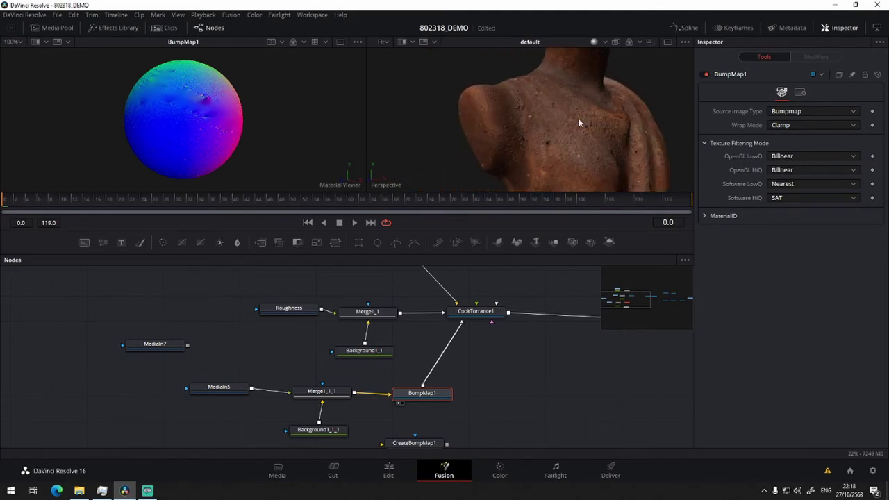
pyautogui.scroll(-2, 578, 118)
pyautogui.scroll(-2, 579, 118)
pyautogui.scroll(2, 578, 118)
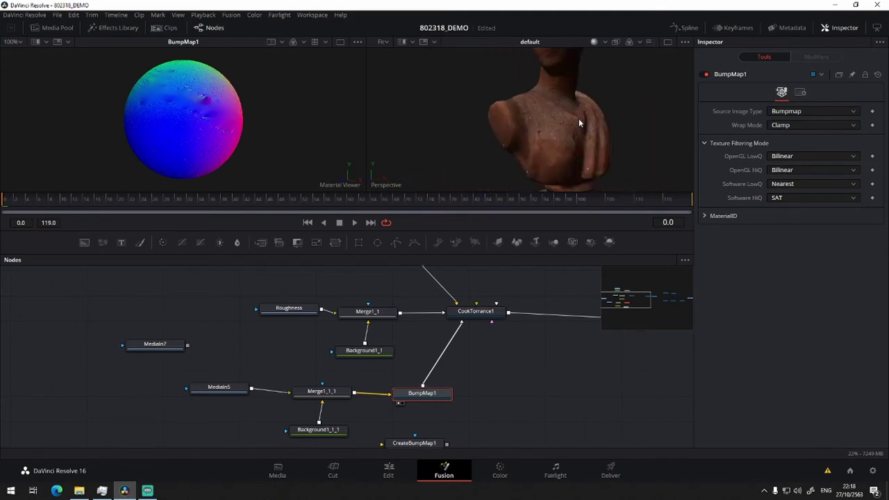
pyautogui.scroll(2, 579, 118)
pyautogui.moveTo(568, 130)
pyautogui.mouseDown()
pyautogui.moveTo(515, 147)
pyautogui.moveTo(519, 156)
pyautogui.mouseUp()
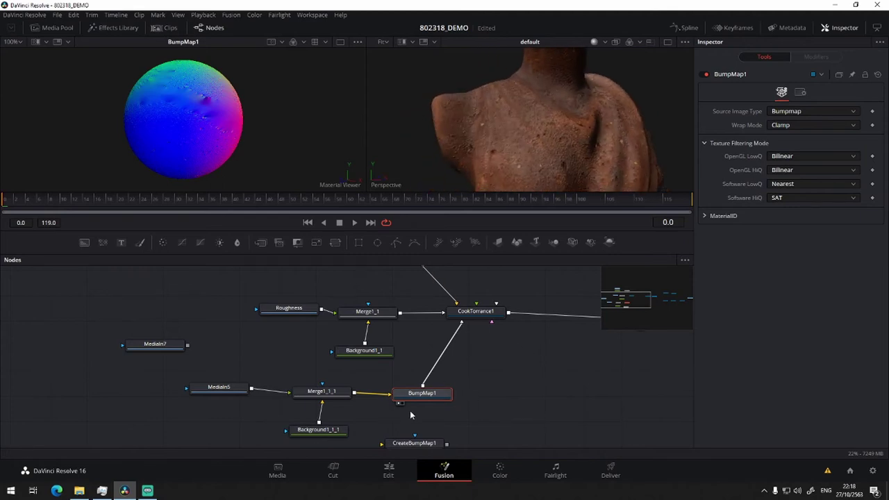
# Move CreateBumpMap1 left and shift MediaIn5, Merge1_1_1, BumpMap1 and Background1_1_1 right
pyautogui.moveTo(501, 407); pyautogui.dragTo(522, 354)
pyautogui.moveTo(436, 390); pyautogui.dragTo(133, 320)
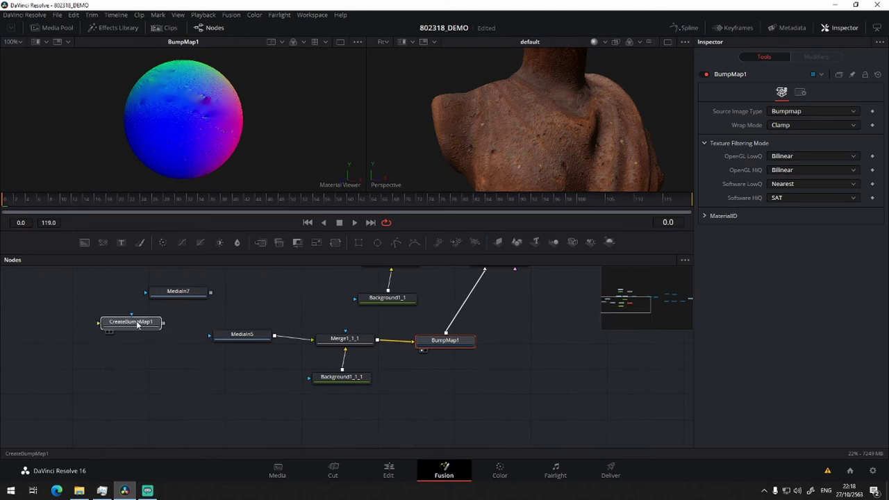
pyautogui.moveTo(515, 307); pyautogui.dragTo(203, 401)
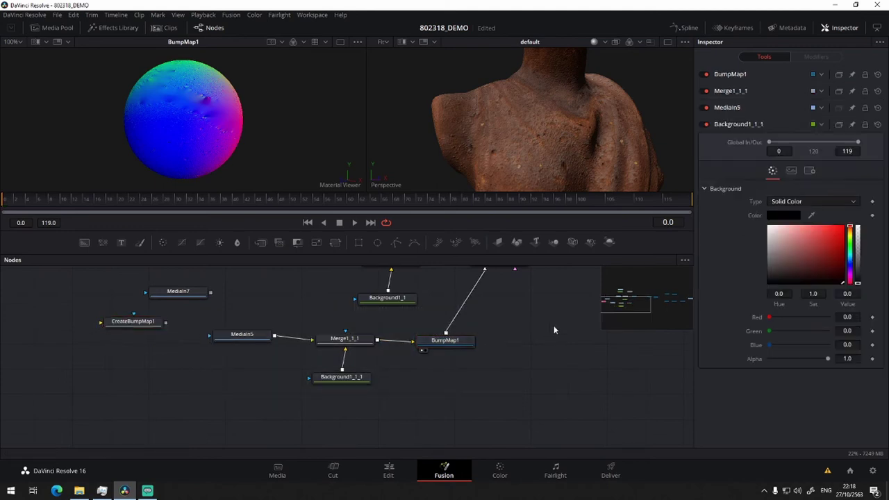
pyautogui.moveTo(532, 323); pyautogui.dragTo(154, 399)
pyautogui.moveTo(523, 324); pyautogui.dragTo(340, 368)
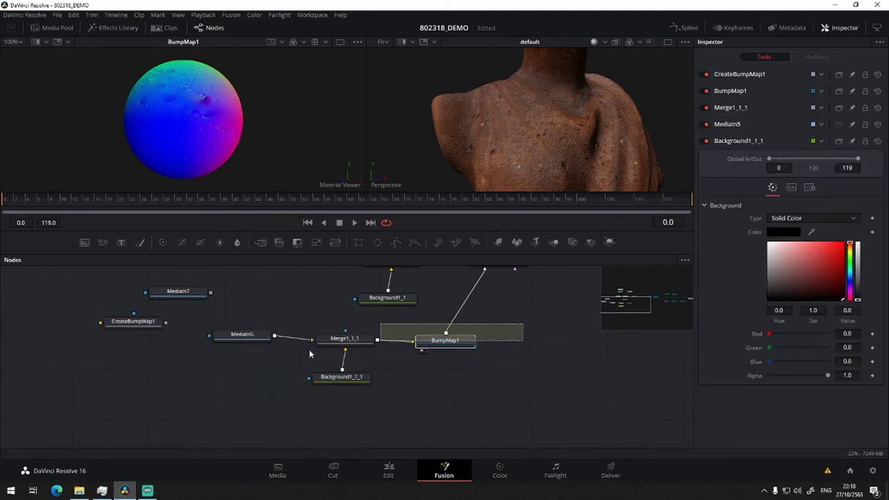
pyautogui.moveTo(439, 346)
pyautogui.mouseDown()
pyautogui.moveTo(485, 349)
pyautogui.moveTo(479, 342)
pyautogui.mouseUp()
pyautogui.click(486, 337)
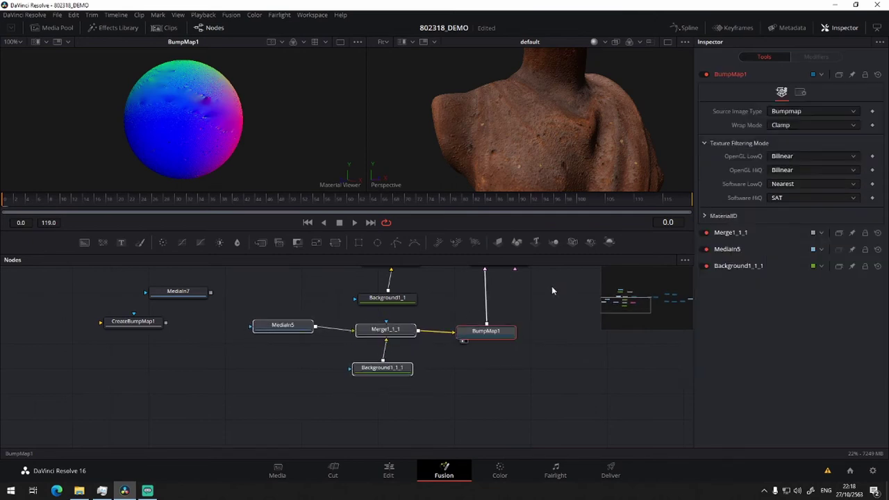
# Move the default model node up and to the left
pyautogui.moveTo(552, 286); pyautogui.dragTo(482, 392)
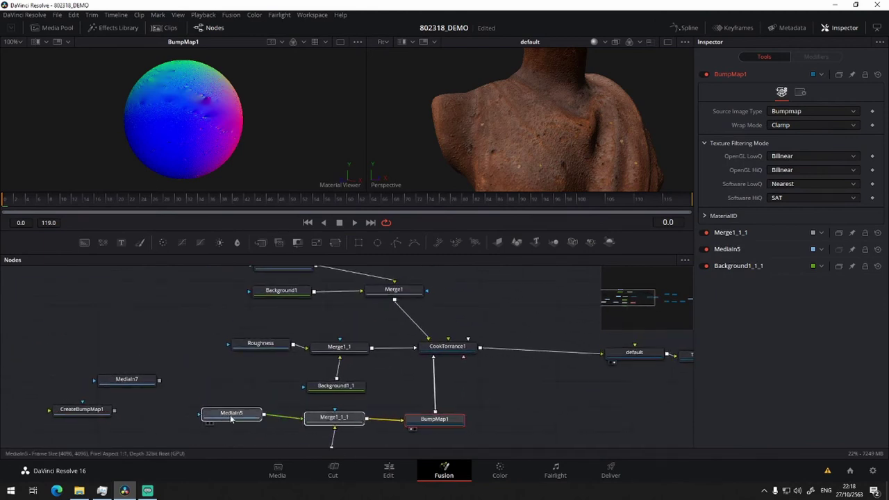
pyautogui.moveTo(232, 418); pyautogui.dragTo(231, 421)
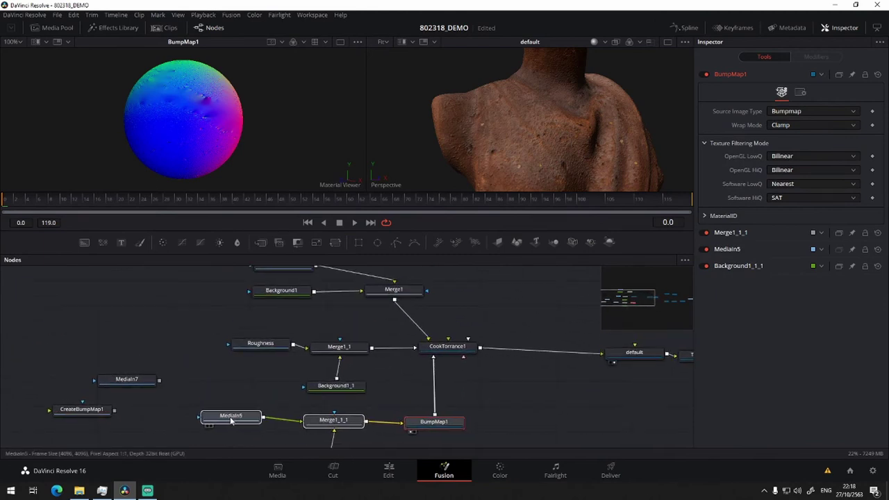
pyautogui.click(231, 420)
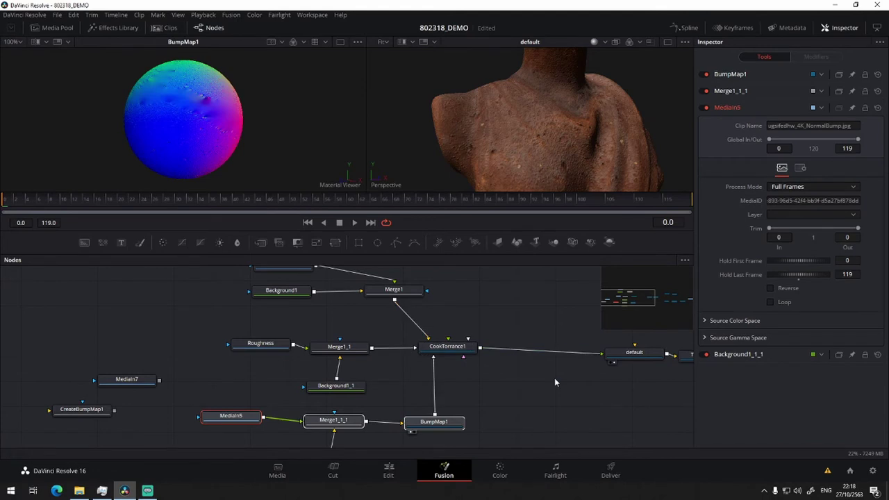
pyautogui.moveTo(495, 364); pyautogui.dragTo(470, 379)
pyautogui.moveTo(611, 371); pyautogui.dragTo(586, 363)
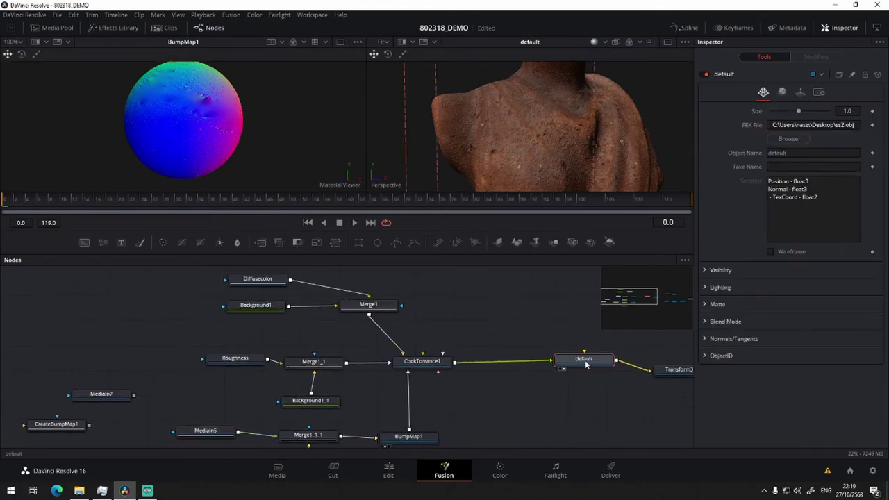
# Rename the default FBX model node to DModel
pyautogui.press('F2')
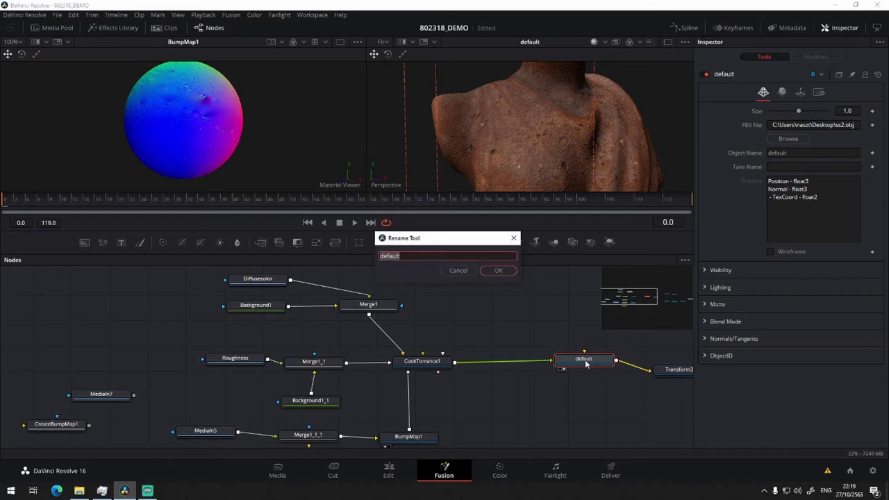
pyautogui.write('3DModel')
pyautogui.click(512, 271)
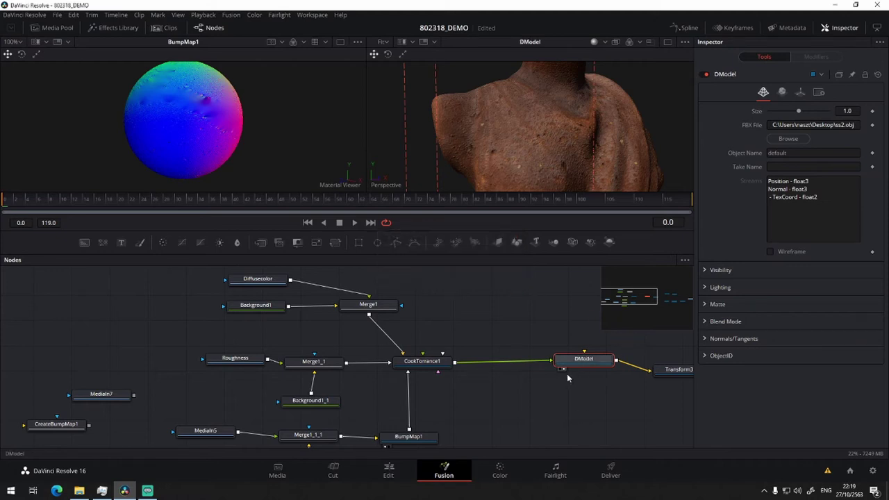
pyautogui.press('F2')
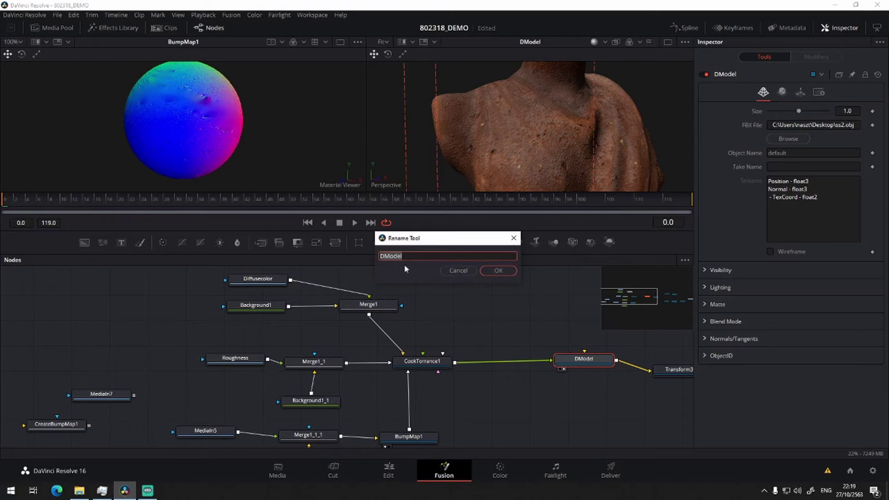
pyautogui.write('3')
pyautogui.press('Escape')
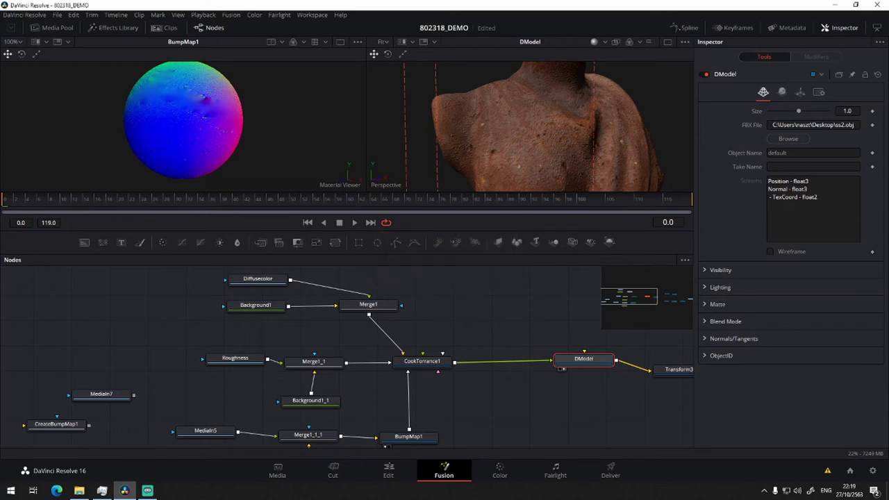
# Zoom out the node graph and box-select the whole material node cluster
pyautogui.hscroll(3, 535, 333)
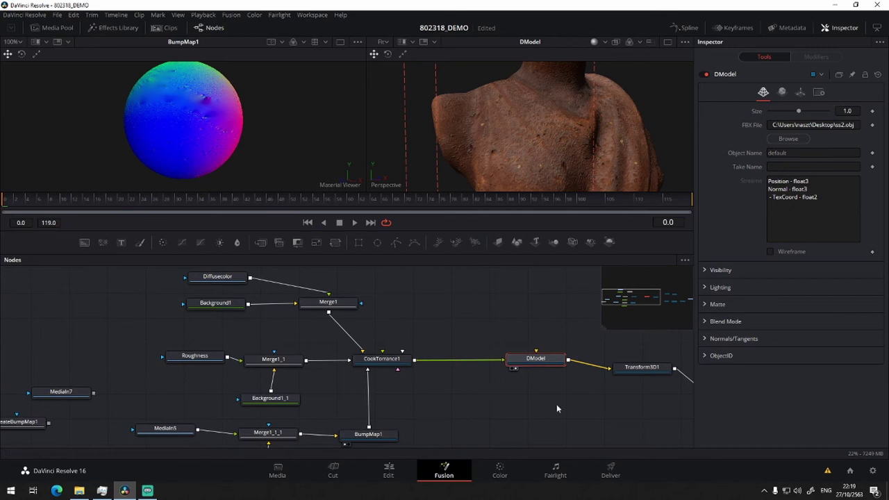
pyautogui.scroll(-2, 494, 396)
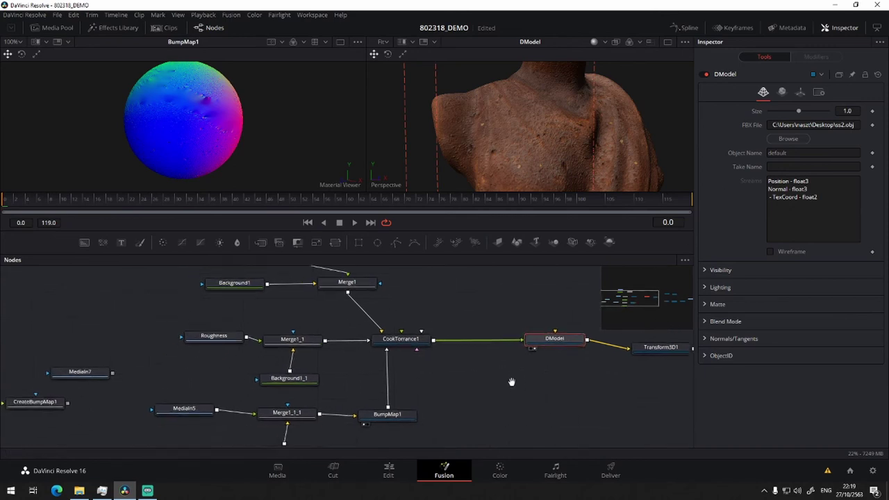
pyautogui.hscroll(-2, 514, 327)
pyautogui.moveTo(496, 372); pyautogui.dragTo(546, 366)
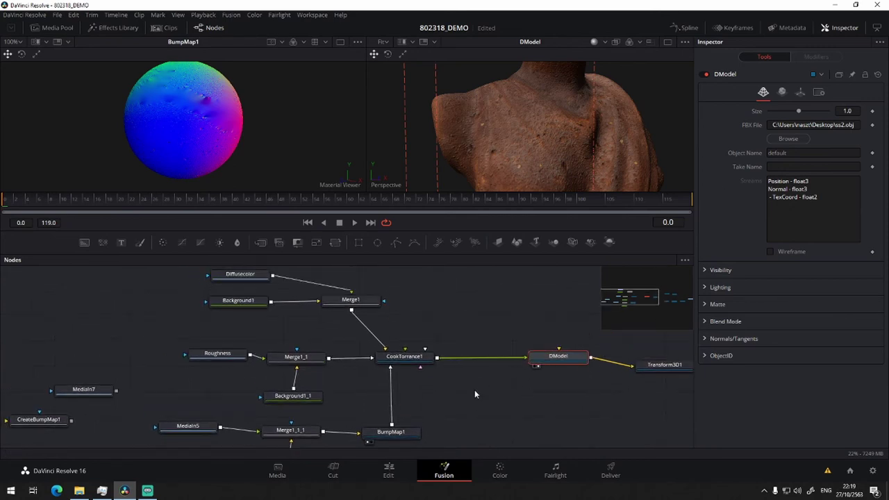
pyautogui.scroll(-2, 495, 366)
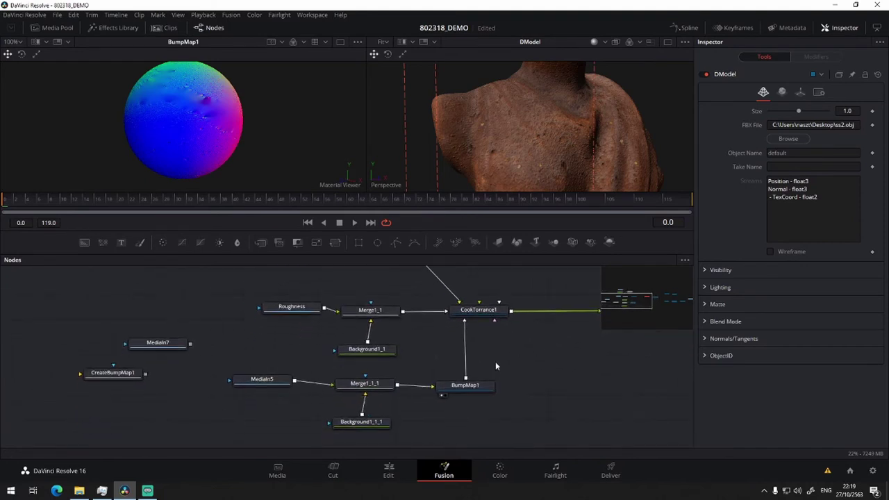
pyautogui.scroll(-3, 495, 361)
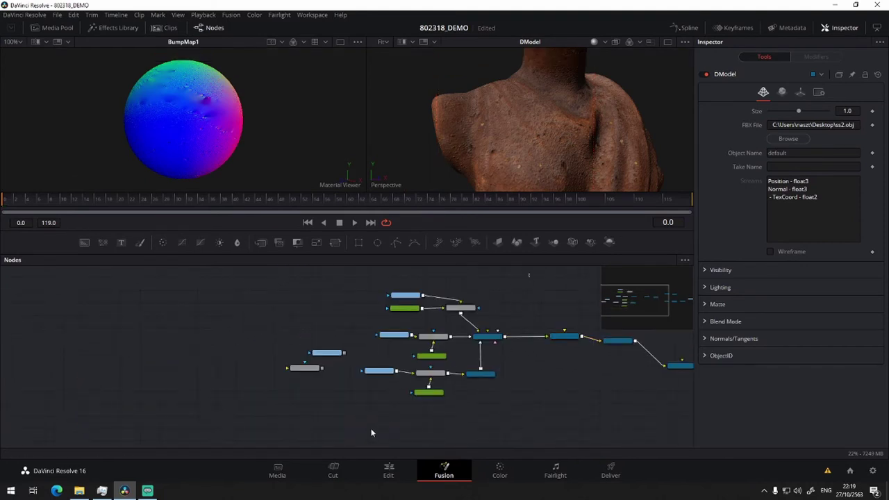
pyautogui.moveTo(530, 274); pyautogui.dragTo(348, 428)
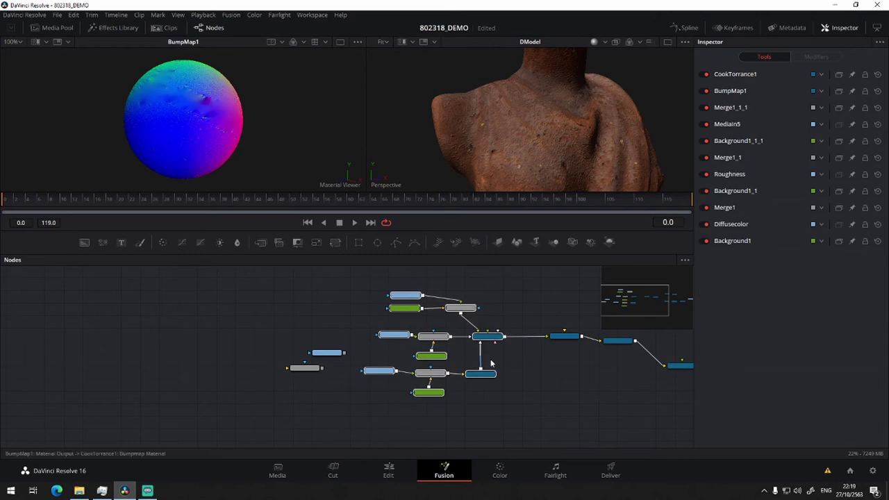
# Group the selected material nodes with Ctrl+G and name the group Material
pyautogui.scroll(2, 507, 371)
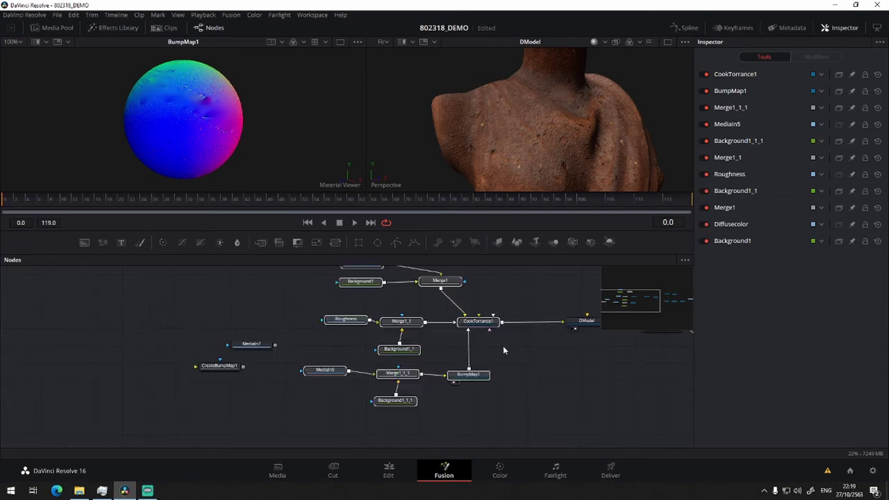
pyautogui.hotkey('ctrl', 'g')
pyautogui.moveTo(399, 292)
pyautogui.mouseDown()
pyautogui.moveTo(447, 356)
pyautogui.moveTo(489, 347)
pyautogui.mouseUp()
pyautogui.press('F2')
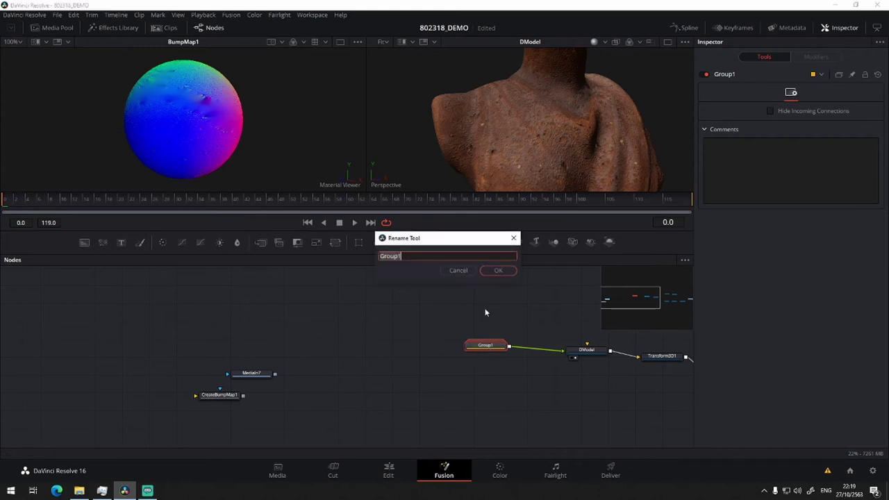
pyautogui.write('Material')
pyautogui.click(499, 270)
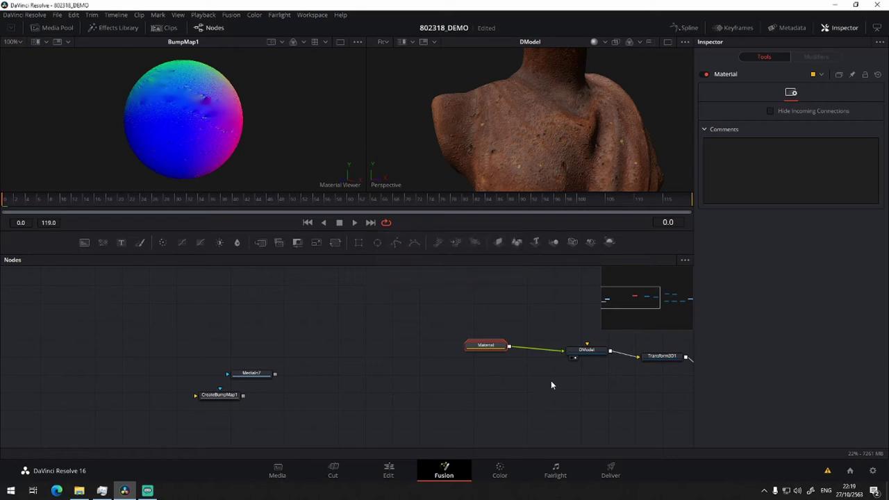
# Lower the Material, DModel and Transform3D1 nodes together in the graph
pyautogui.moveTo(551, 381); pyautogui.dragTo(413, 377)
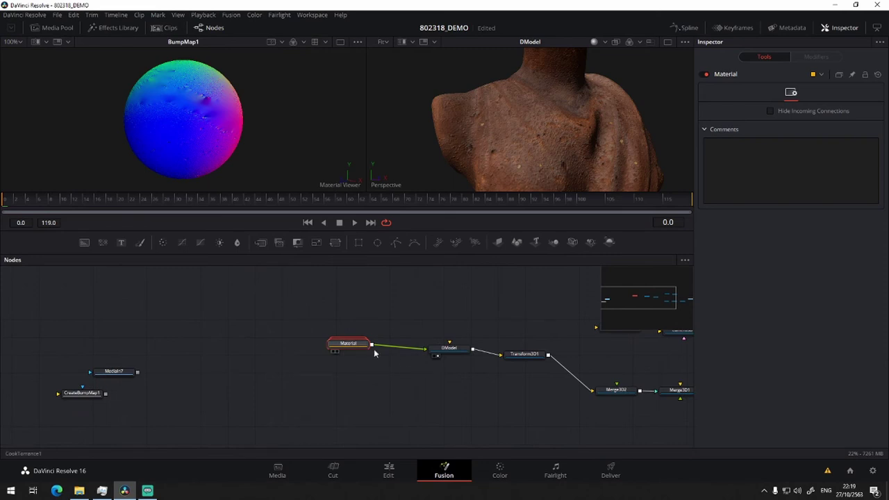
pyautogui.moveTo(338, 348); pyautogui.dragTo(354, 353)
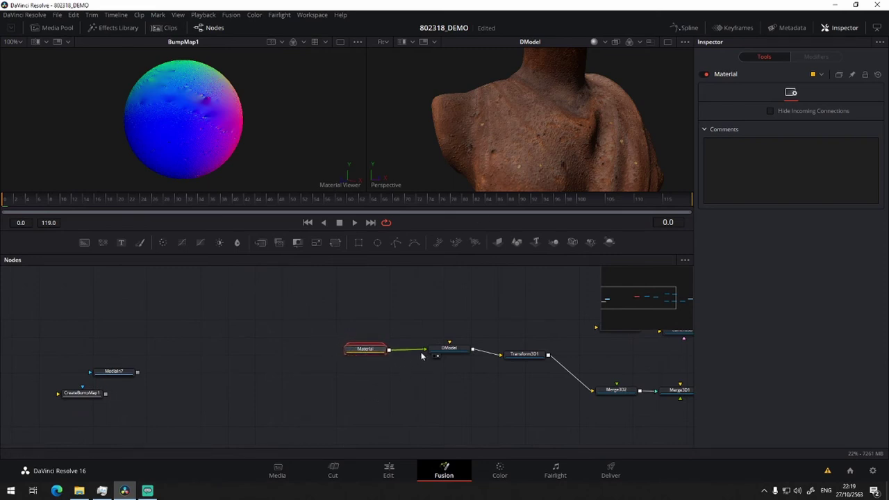
pyautogui.moveTo(431, 376); pyautogui.dragTo(305, 398)
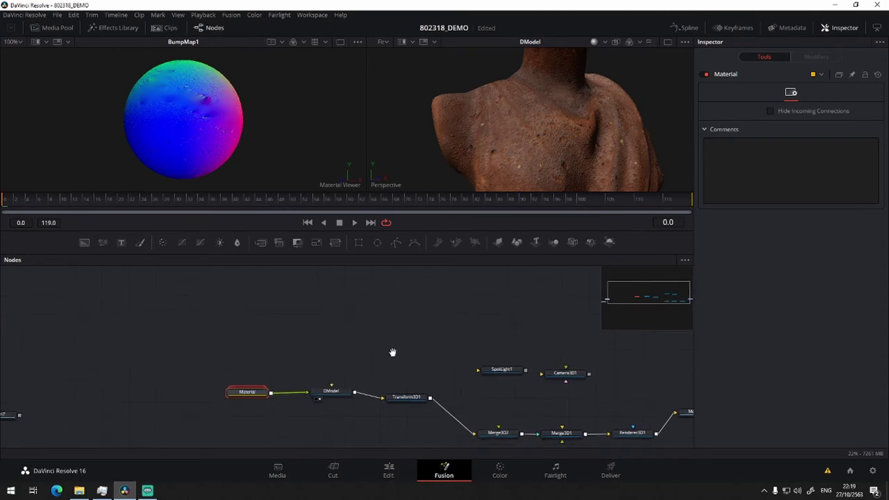
pyautogui.moveTo(393, 353); pyautogui.dragTo(422, 294)
pyautogui.moveTo(262, 372)
pyautogui.mouseDown()
pyautogui.moveTo(479, 316)
pyautogui.moveTo(443, 362)
pyautogui.mouseUp()
pyautogui.scroll(-5, 518, 157)
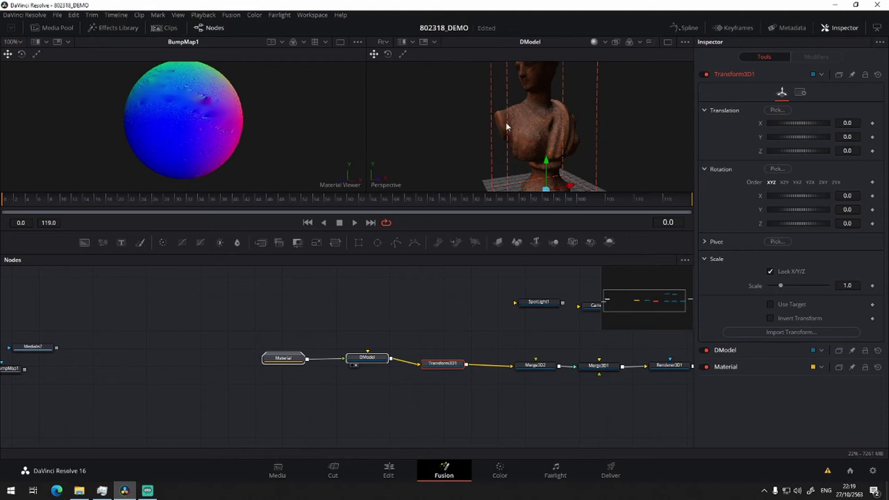
# Delete the unused MediaIn7 and CreateBumpMap1 nodes
pyautogui.moveTo(239, 318); pyautogui.dragTo(331, 294)
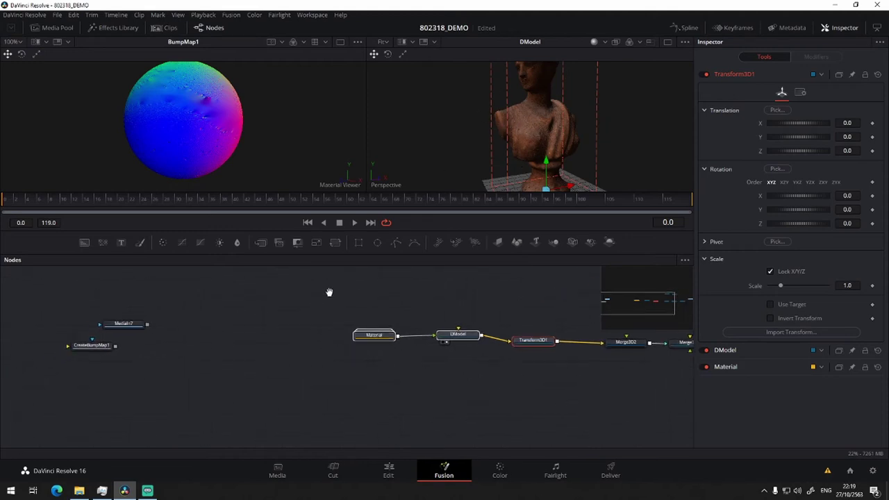
pyautogui.moveTo(199, 311)
pyautogui.mouseDown()
pyautogui.moveTo(311, 313)
pyautogui.moveTo(180, 377)
pyautogui.mouseUp()
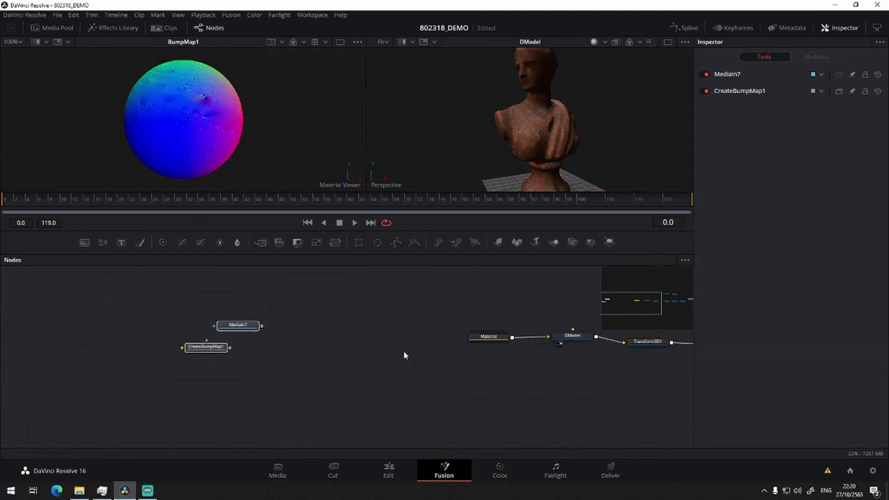
pyautogui.press('Delete')
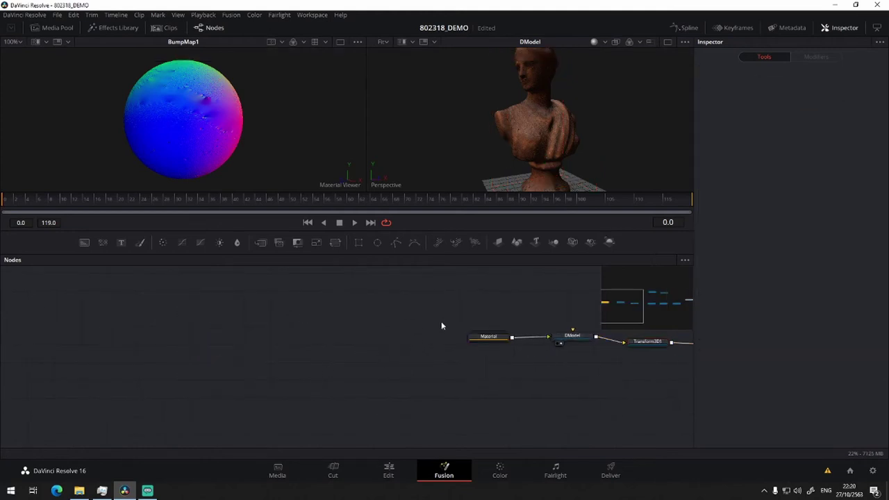
# Place MediaOut1 after Renderer3D1, delete Merge3D2, and view Merge3D1 in viewer 2
pyautogui.moveTo(510, 291)
pyautogui.mouseDown()
pyautogui.moveTo(292, 338)
pyautogui.moveTo(317, 334)
pyautogui.mouseUp()
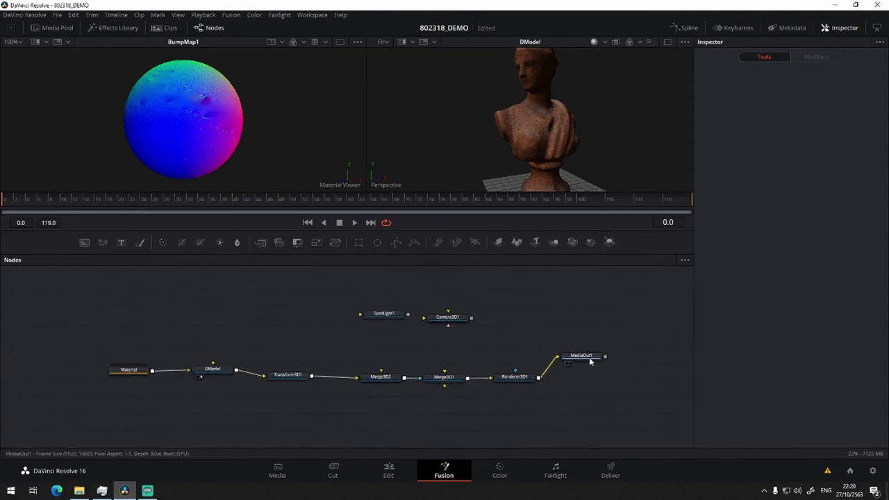
pyautogui.moveTo(589, 357); pyautogui.dragTo(624, 377)
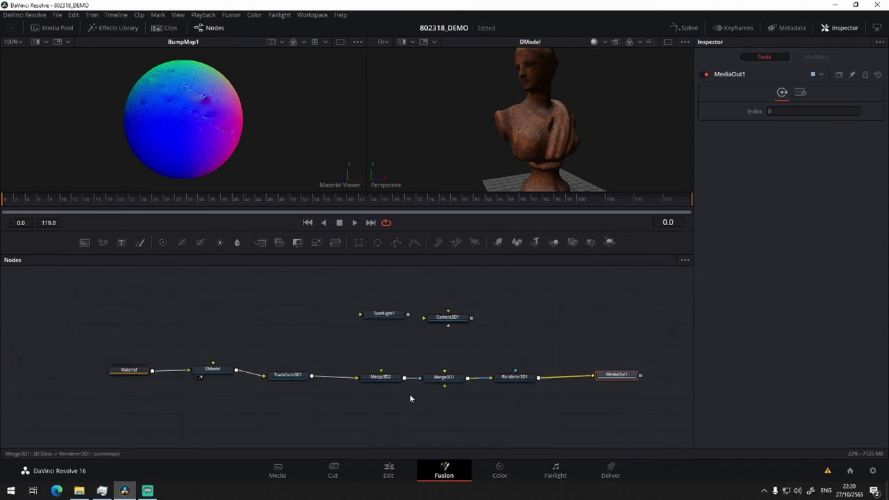
pyautogui.moveTo(385, 380); pyautogui.dragTo(372, 378)
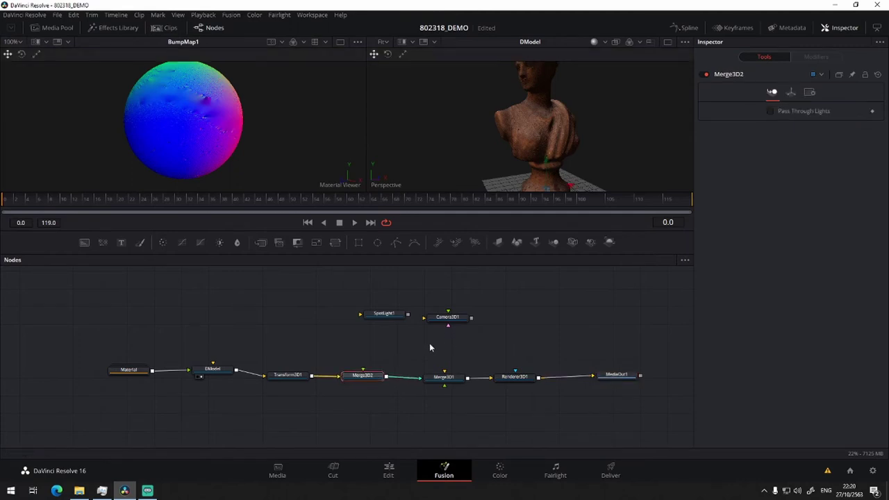
pyautogui.press('Delete')
pyautogui.moveTo(444, 379)
pyautogui.mouseDown()
pyautogui.moveTo(374, 380)
pyautogui.moveTo(383, 379)
pyautogui.mouseUp()
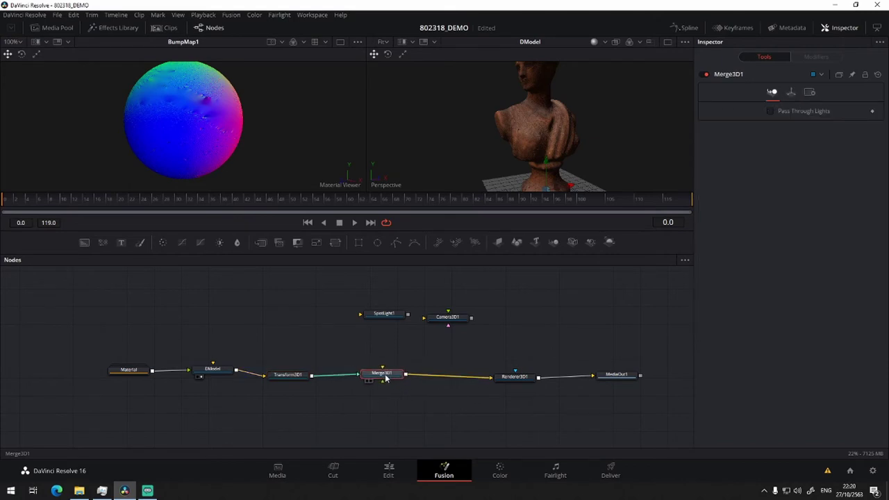
pyautogui.press('2')
pyautogui.moveTo(451, 144); pyautogui.dragTo(497, 150)
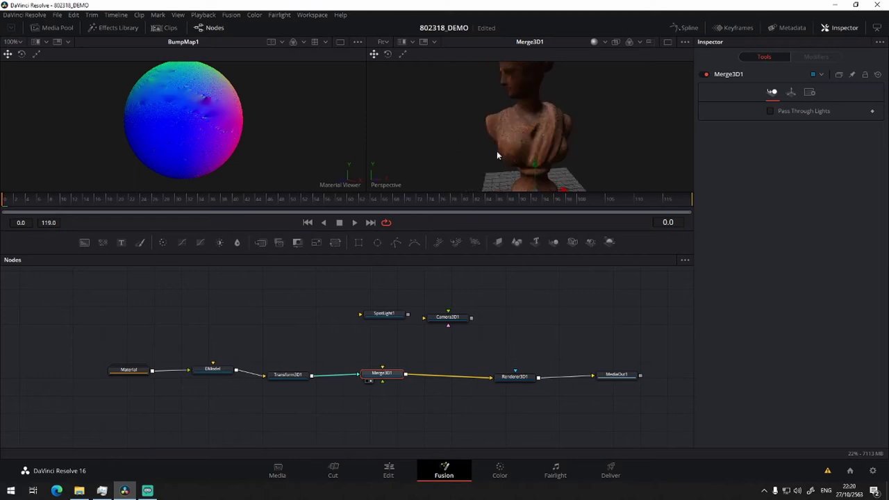
# Enlarge the viewers, showing Renderer3D1 on the right and Merge3D1 on the left
pyautogui.scroll(5, 548, 149)
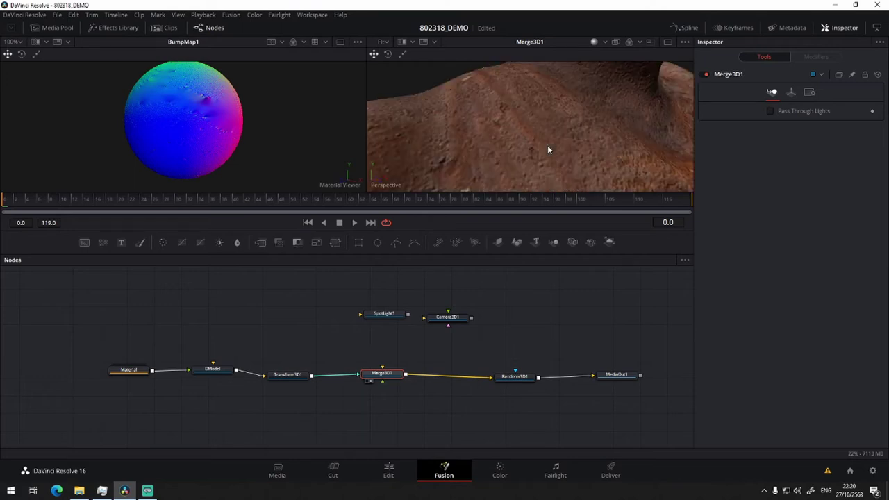
pyautogui.scroll(-1, 548, 149)
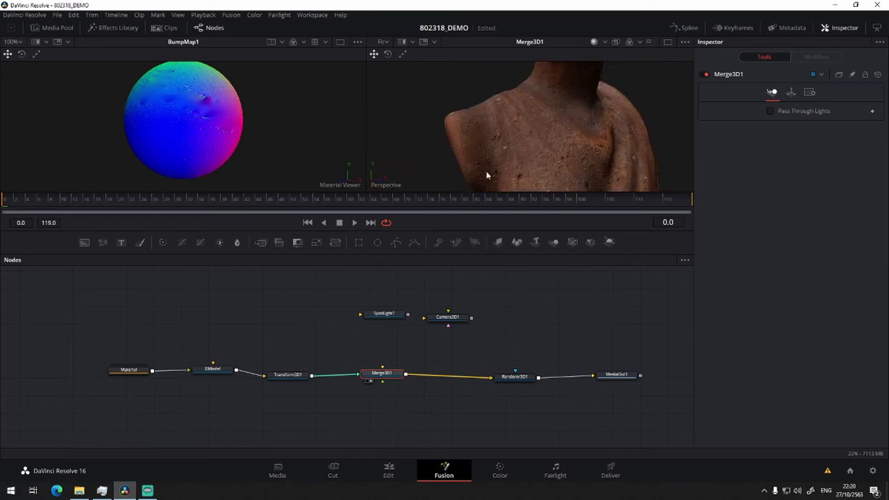
pyautogui.moveTo(419, 352); pyautogui.dragTo(462, 334)
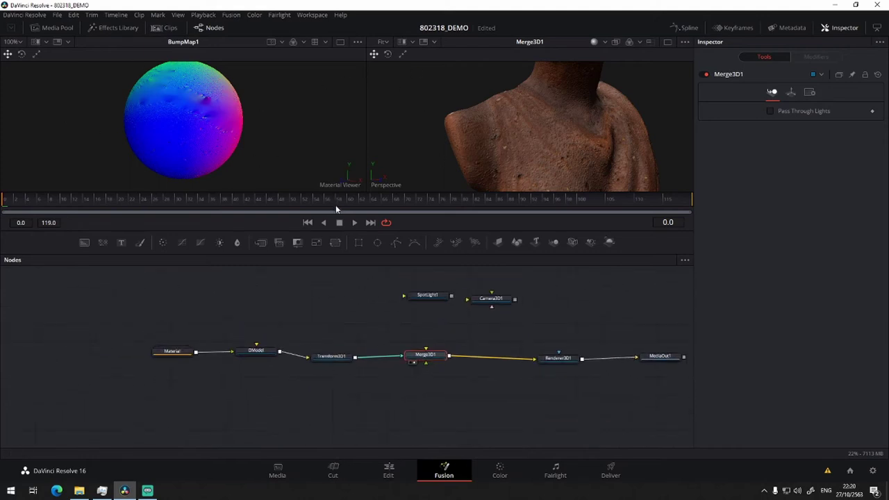
pyautogui.moveTo(342, 258); pyautogui.dragTo(342, 310)
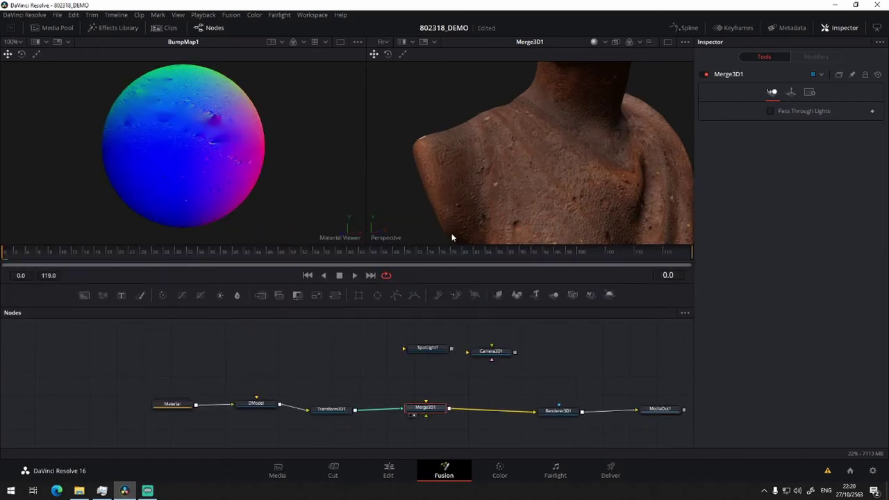
pyautogui.click(568, 412)
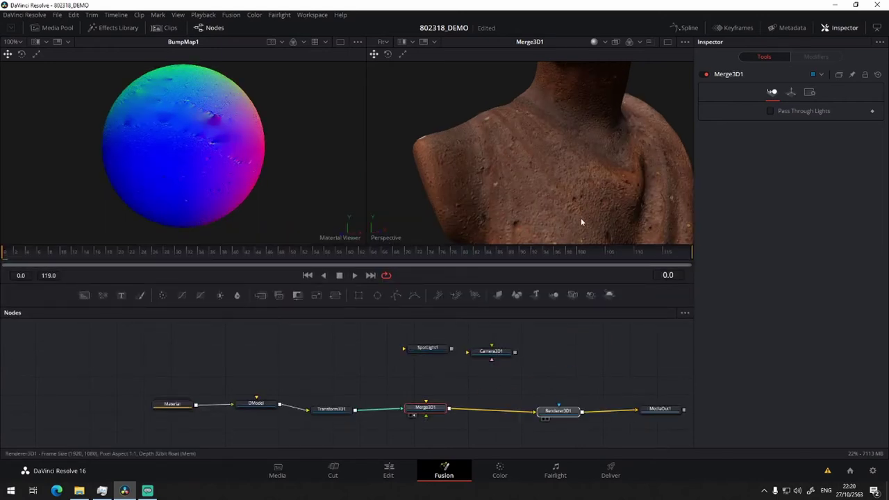
pyautogui.moveTo(558, 410); pyautogui.dragTo(502, 212)
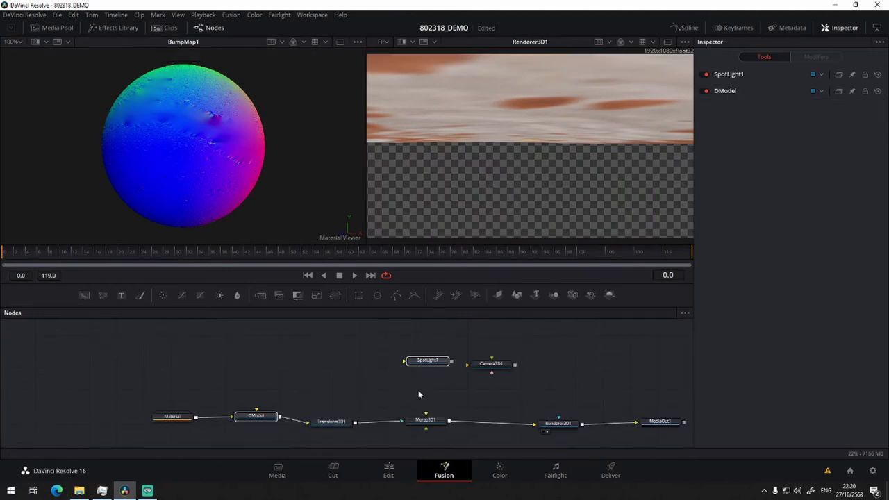
pyautogui.moveTo(426, 420); pyautogui.dragTo(225, 148)
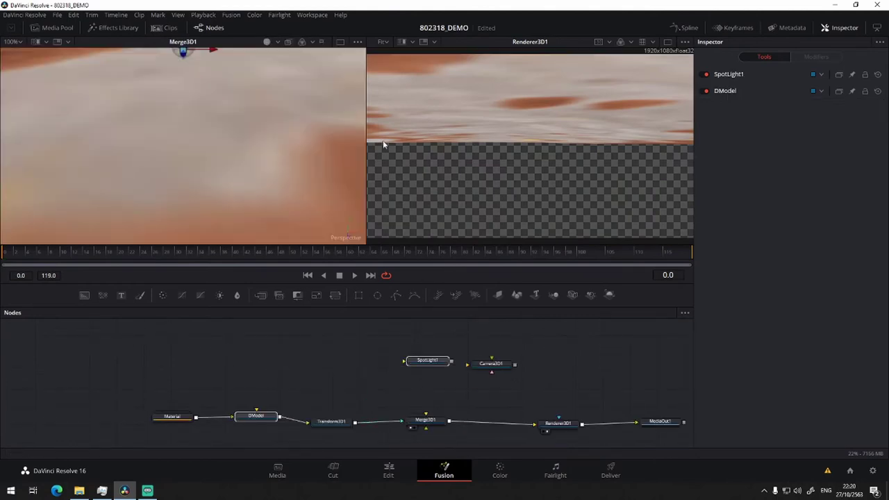
# Enable 3D Options > Lighting in the Merge3D1 viewer so the bust is shaded
pyautogui.scroll(-3, 258, 168)
pyautogui.scroll(-3, 259, 168)
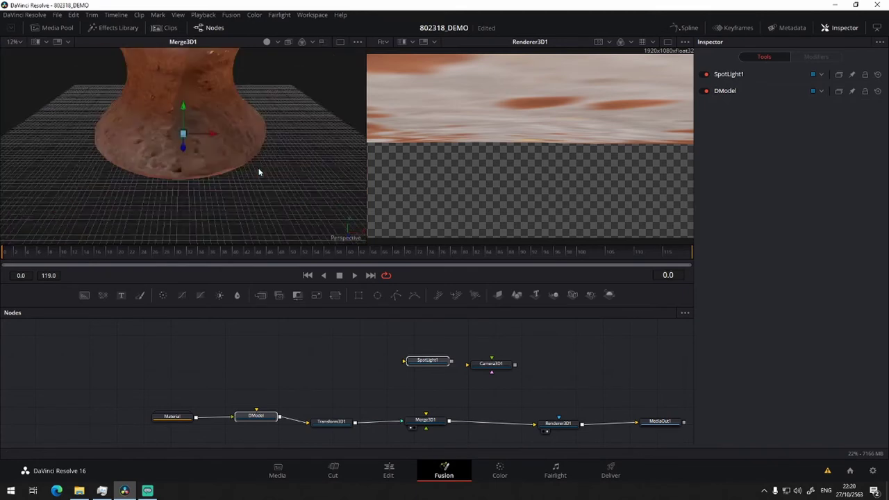
pyautogui.scroll(-2, 259, 168)
pyautogui.moveTo(247, 126)
pyautogui.mouseDown()
pyautogui.moveTo(282, 101)
pyautogui.moveTo(275, 143)
pyautogui.mouseUp()
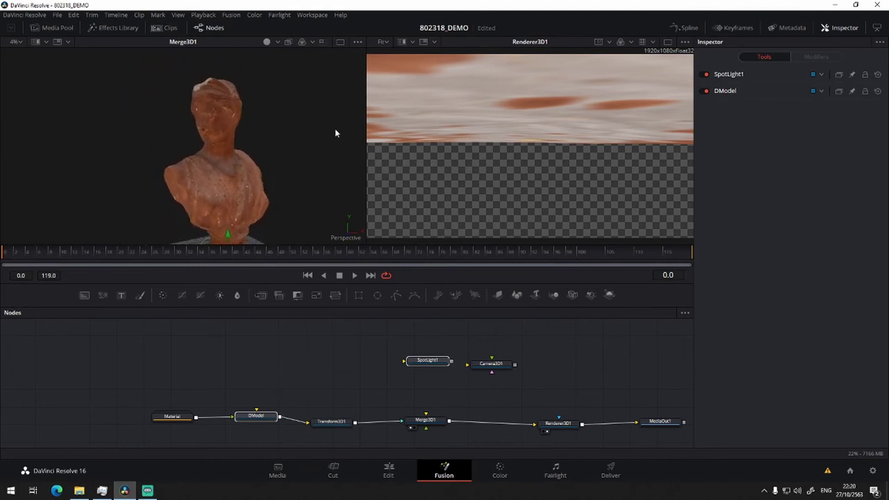
pyautogui.moveTo(275, 144)
pyautogui.mouseDown()
pyautogui.moveTo(246, 176)
pyautogui.moveTo(227, 142)
pyautogui.mouseUp()
pyautogui.scroll(3, 246, 176)
pyautogui.scroll(-3, 246, 176)
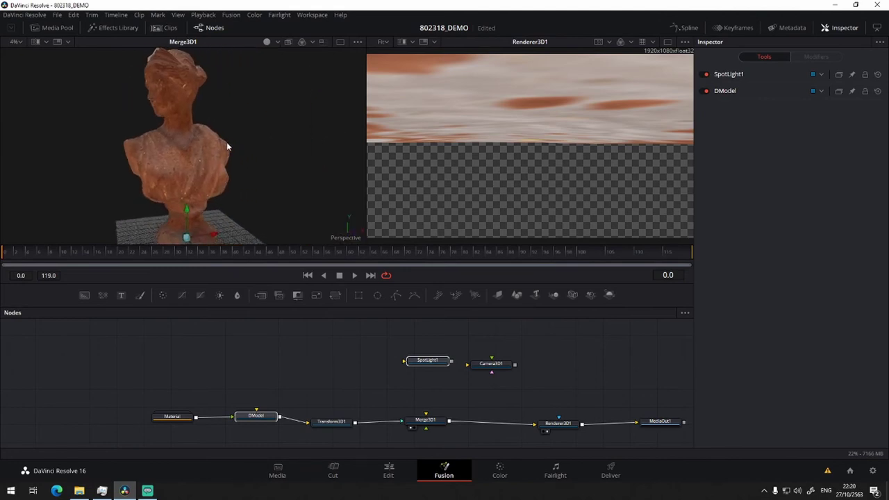
pyautogui.rightClick(236, 132)
pyautogui.moveTo(302, 180)
pyautogui.moveTo(278, 170)
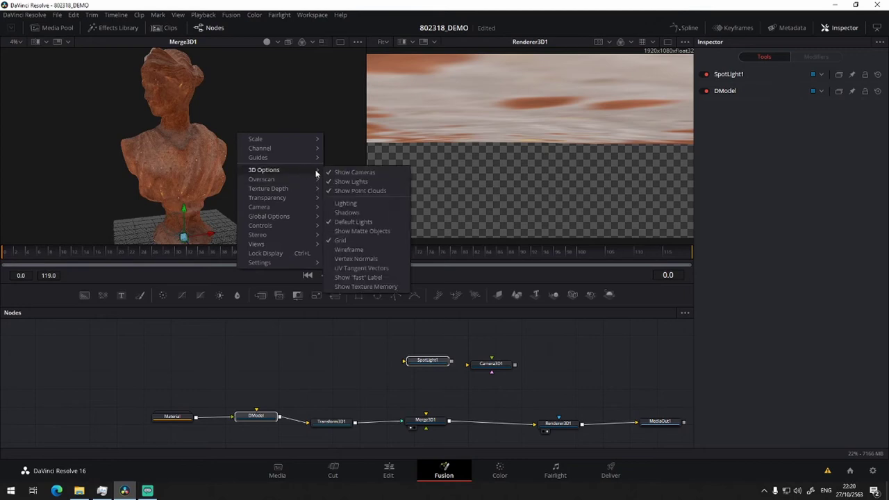
pyautogui.click(353, 203)
pyautogui.rightClick(257, 118)
pyautogui.moveTo(326, 156)
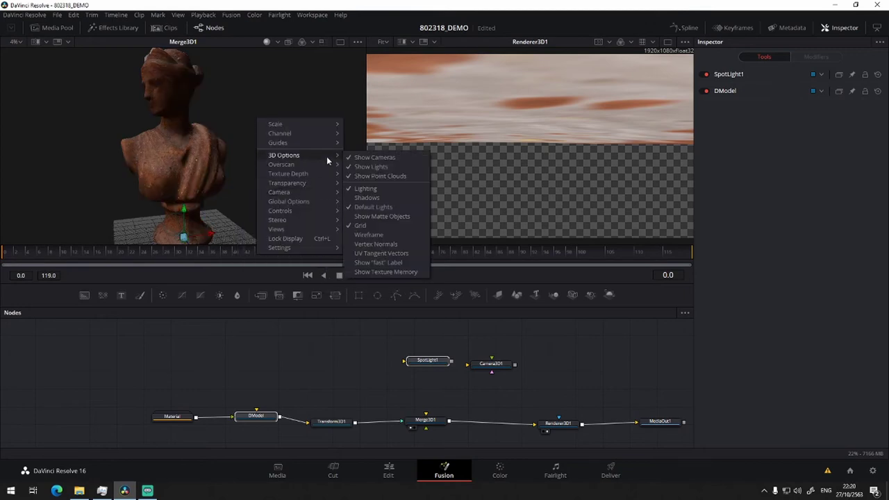
pyautogui.click(368, 195)
pyautogui.moveTo(418, 375); pyautogui.dragTo(287, 351)
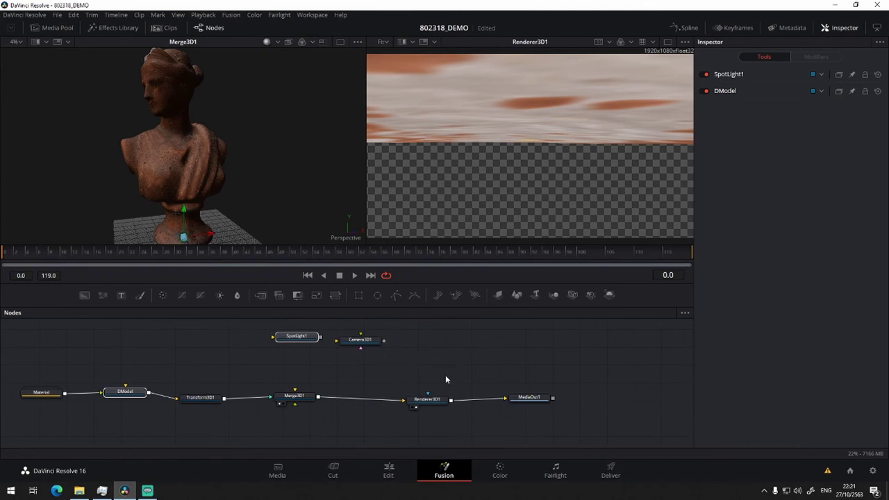
# Tidy the DModel, Material and SpotLight1 nodes and link Camera3D1 into Merge3D1
pyautogui.moveTo(125, 392); pyautogui.dragTo(127, 399)
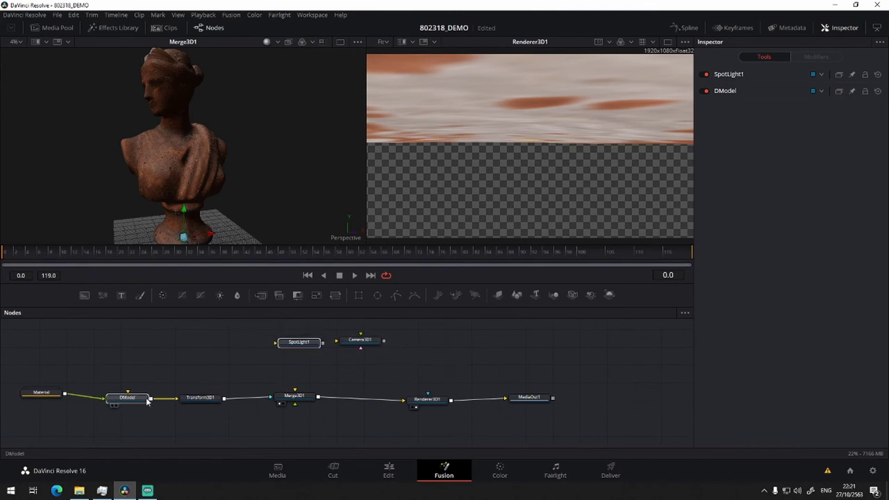
pyautogui.moveTo(47, 394); pyautogui.dragTo(59, 398)
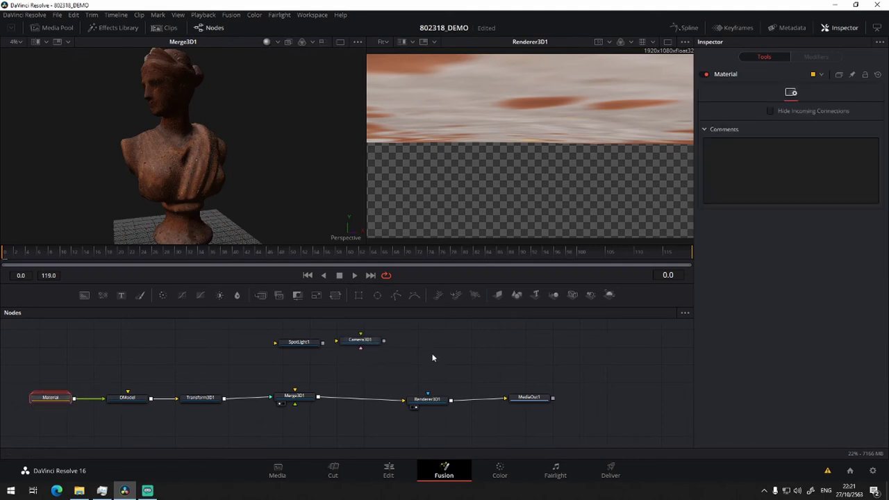
pyautogui.moveTo(433, 357)
pyautogui.mouseDown()
pyautogui.moveTo(452, 352)
pyautogui.moveTo(291, 343)
pyautogui.mouseUp()
pyautogui.moveTo(472, 348)
pyautogui.mouseDown()
pyautogui.moveTo(448, 343)
pyautogui.moveTo(404, 411)
pyautogui.mouseUp()
pyautogui.click(448, 343)
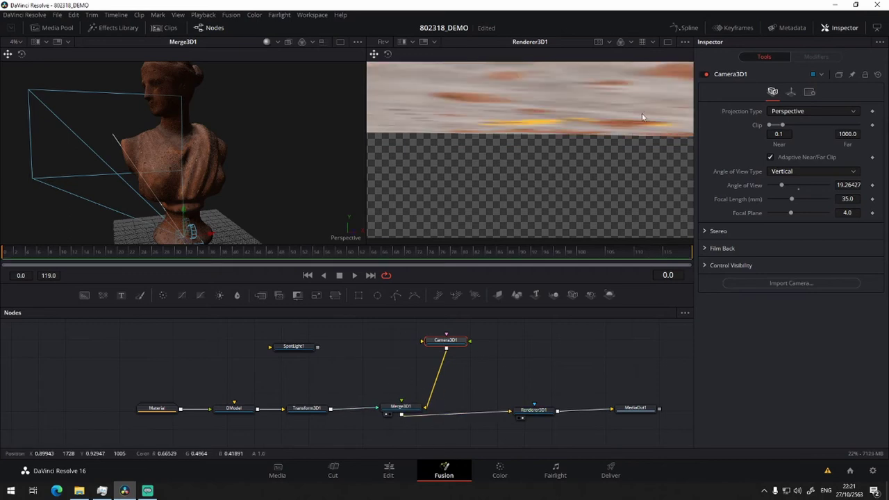
# Set Renderer3D1's Camera dropdown to Camera3D1
pyautogui.click(541, 414)
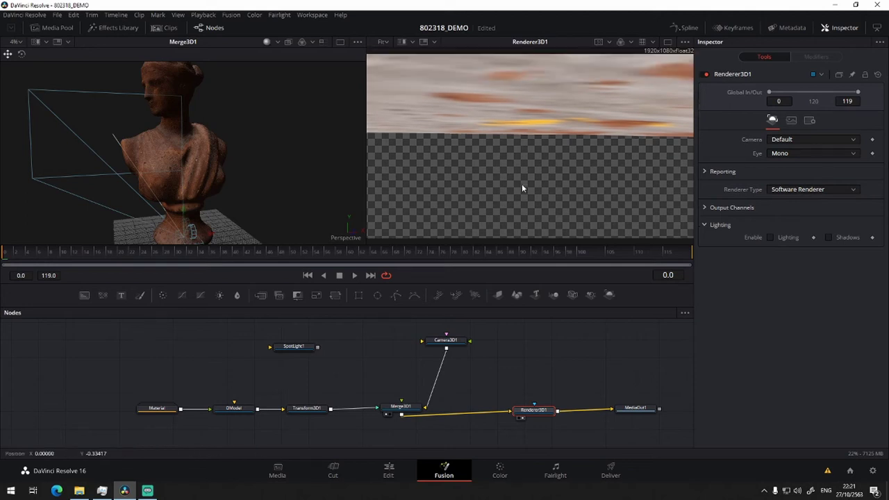
pyautogui.scroll(-2, 540, 161)
pyautogui.scroll(-2, 476, 191)
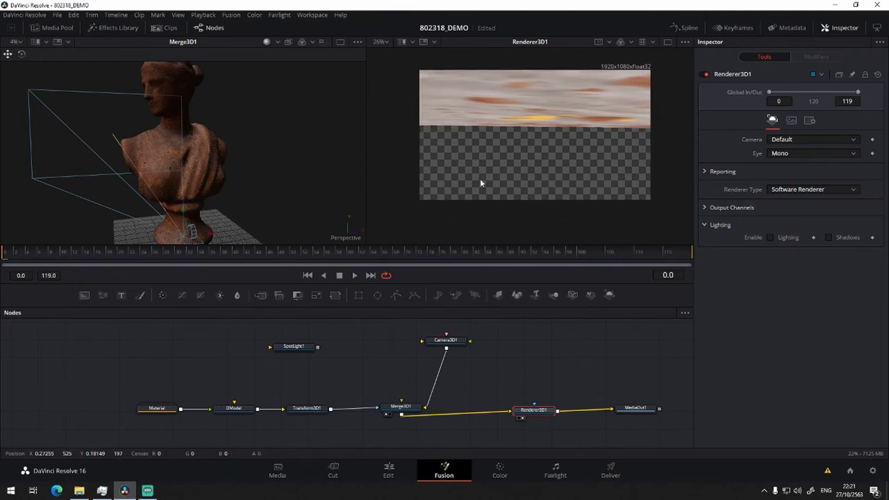
pyautogui.click(793, 139)
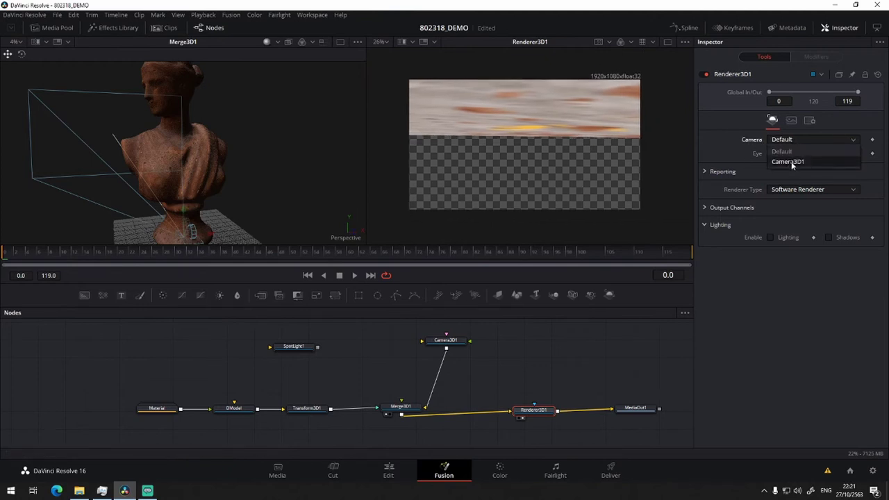
pyautogui.click(792, 161)
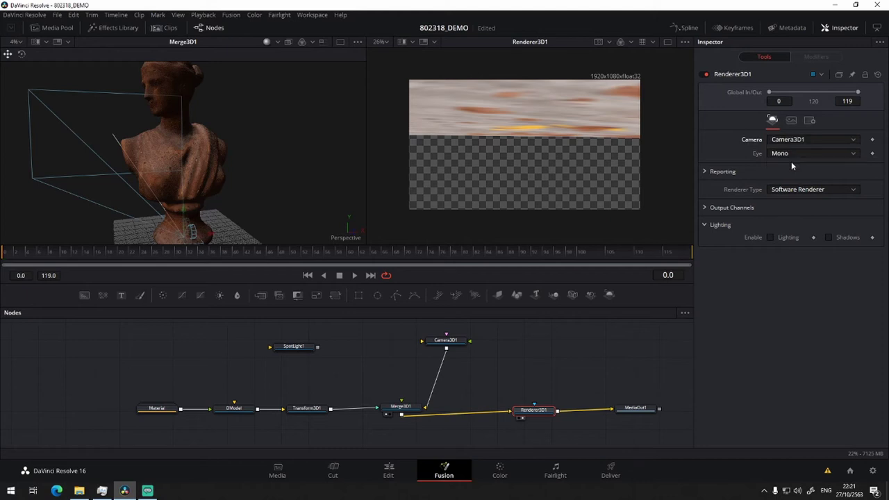
pyautogui.click(446, 340)
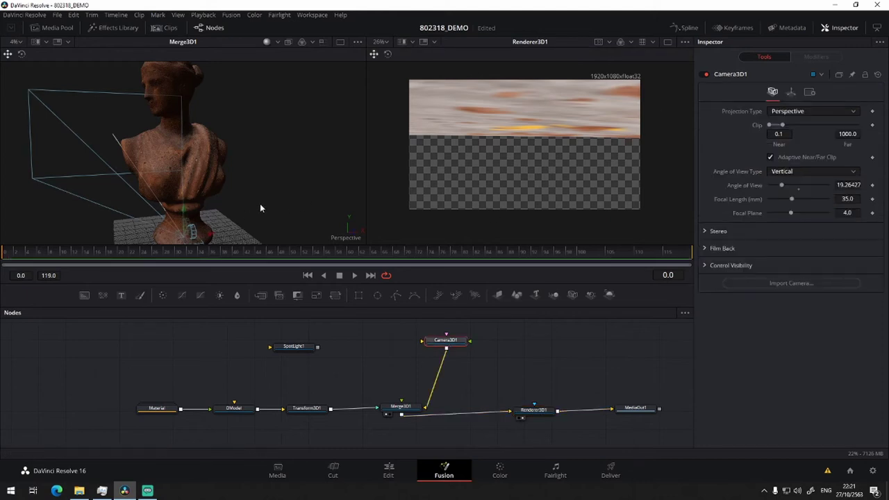
# Move Camera3D1 up, back and down so the render frames the bust from head to chest
pyautogui.scroll(-2, 260, 206)
pyautogui.moveTo(265, 203)
pyautogui.mouseDown()
pyautogui.moveTo(288, 212)
pyautogui.moveTo(389, 208)
pyautogui.mouseUp()
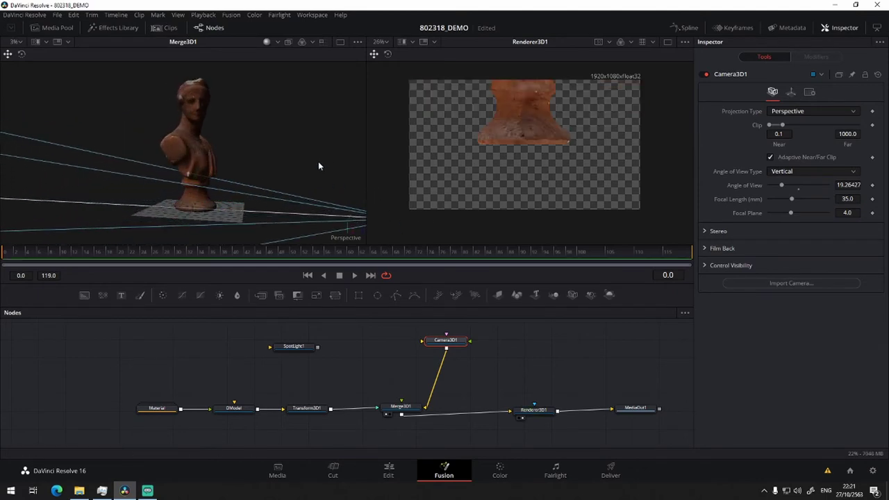
pyautogui.scroll(-3, 318, 163)
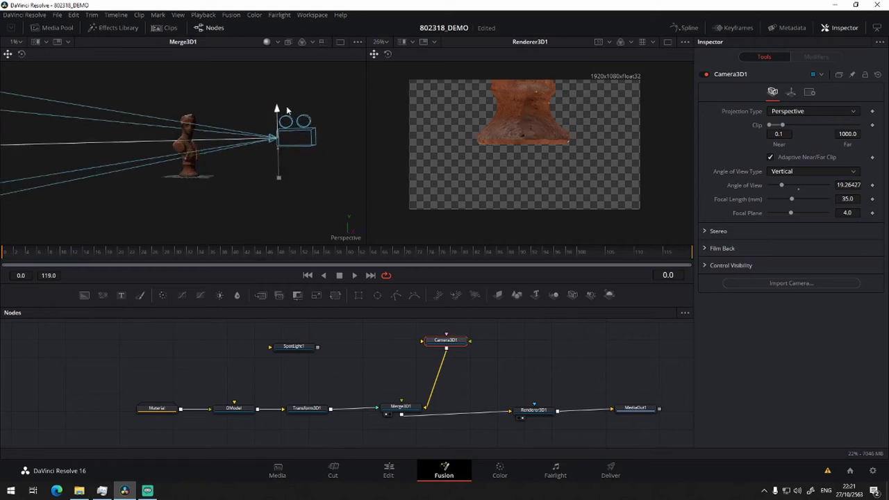
pyautogui.moveTo(277, 149); pyautogui.dragTo(281, 97)
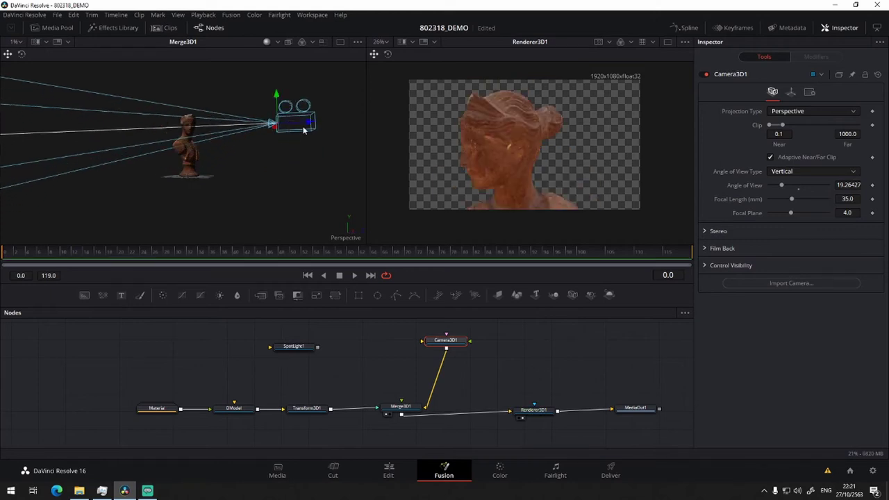
pyautogui.moveTo(289, 131); pyautogui.dragTo(400, 122)
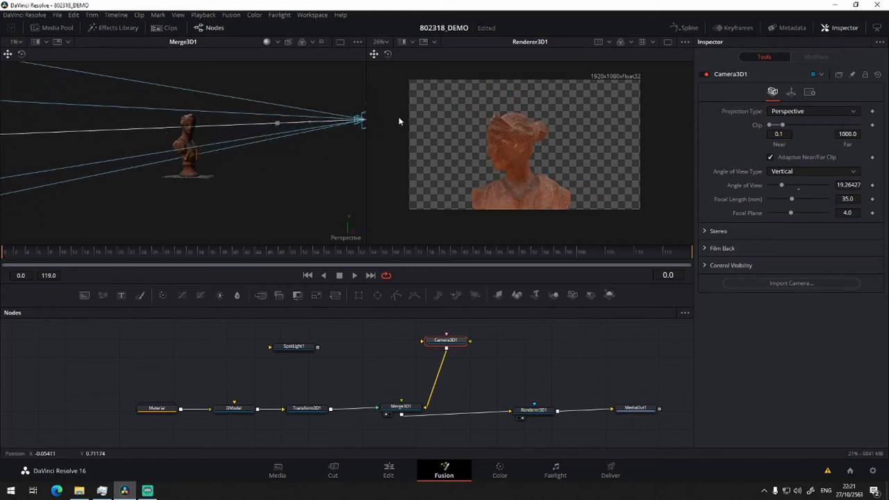
pyautogui.moveTo(363, 91); pyautogui.dragTo(365, 105)
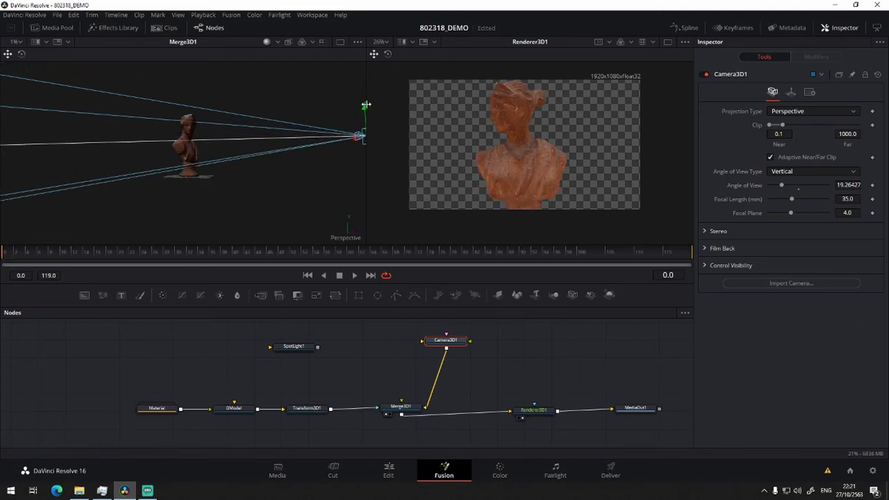
# Tilt the bust forward by setting Transform3D1's X rotation to 67.8
pyautogui.moveTo(278, 201)
pyautogui.mouseDown()
pyautogui.moveTo(281, 154)
pyautogui.moveTo(264, 192)
pyautogui.moveTo(243, 192)
pyautogui.moveTo(263, 195)
pyautogui.mouseUp()
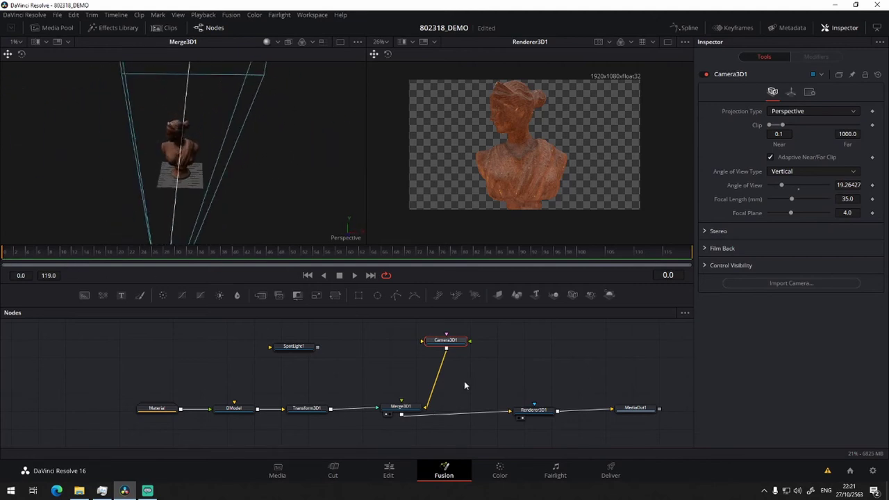
pyautogui.moveTo(308, 185); pyautogui.dragTo(332, 167)
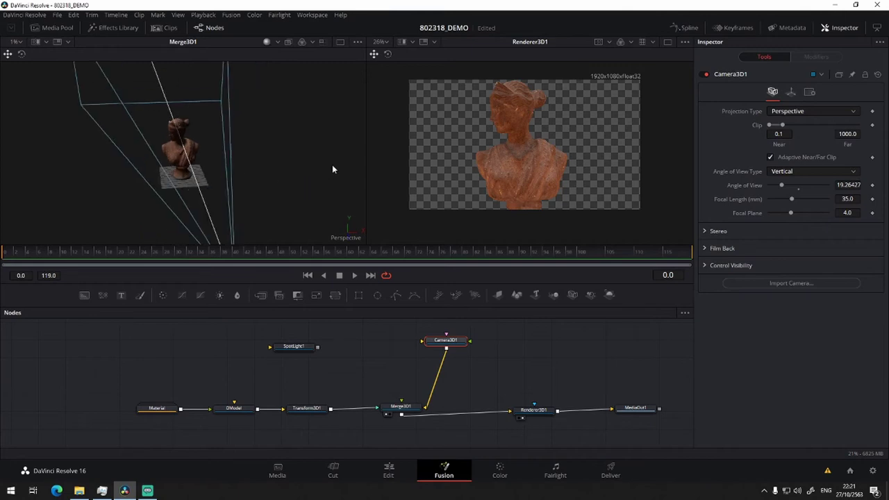
pyautogui.click(316, 411)
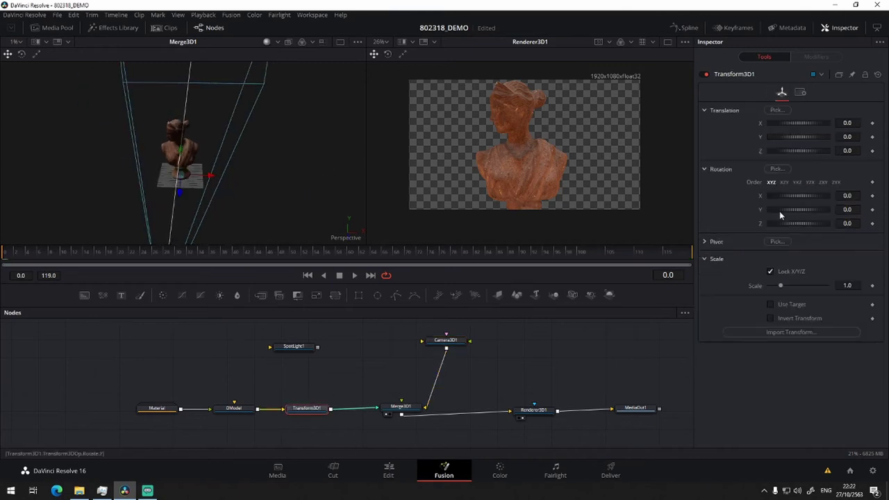
pyautogui.moveTo(781, 195); pyautogui.dragTo(788, 197)
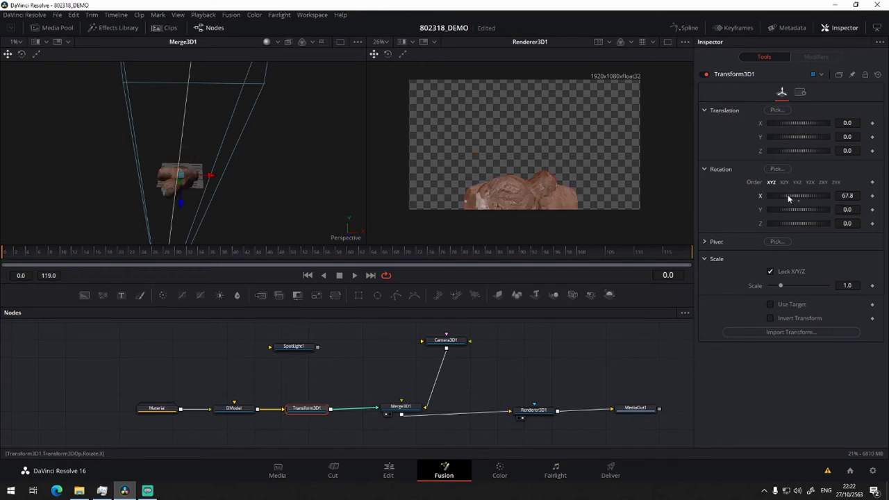
# Undo the trial X and Z tilts and turn the bust 39.1 degrees around Y
pyautogui.hotkey('ctrl', 'z')
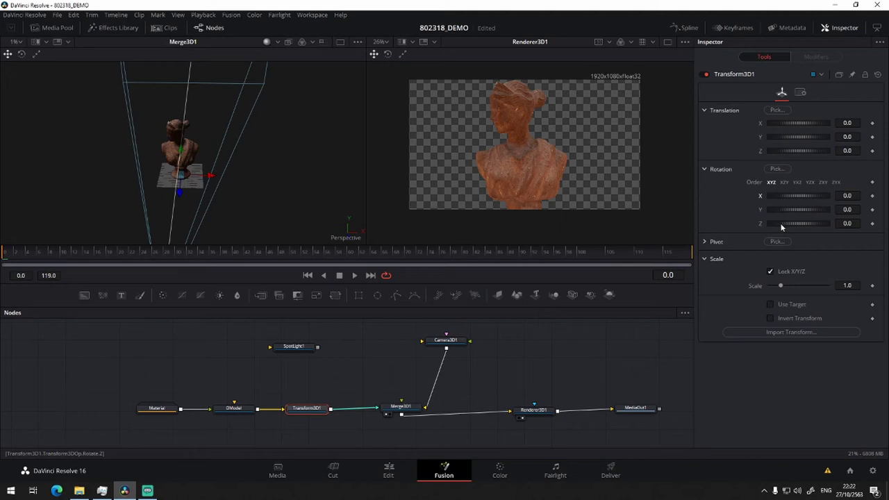
pyautogui.moveTo(782, 227); pyautogui.dragTo(791, 224)
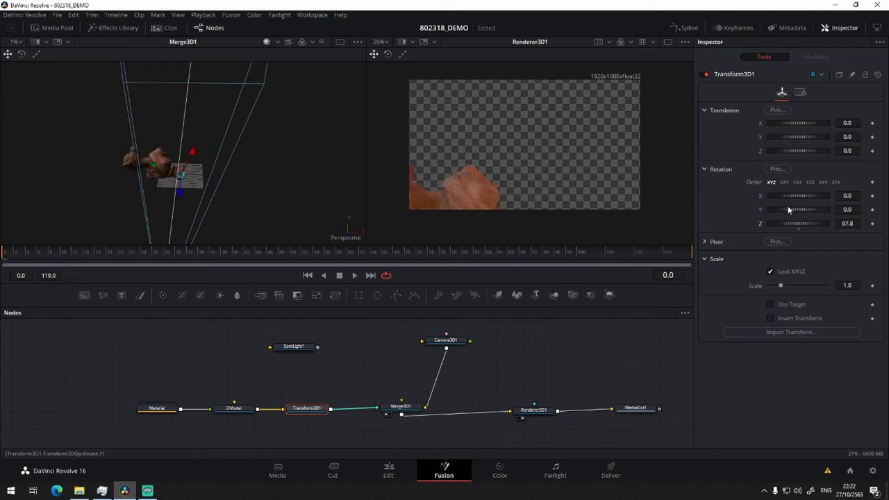
pyautogui.hotkey('ctrl', 'z')
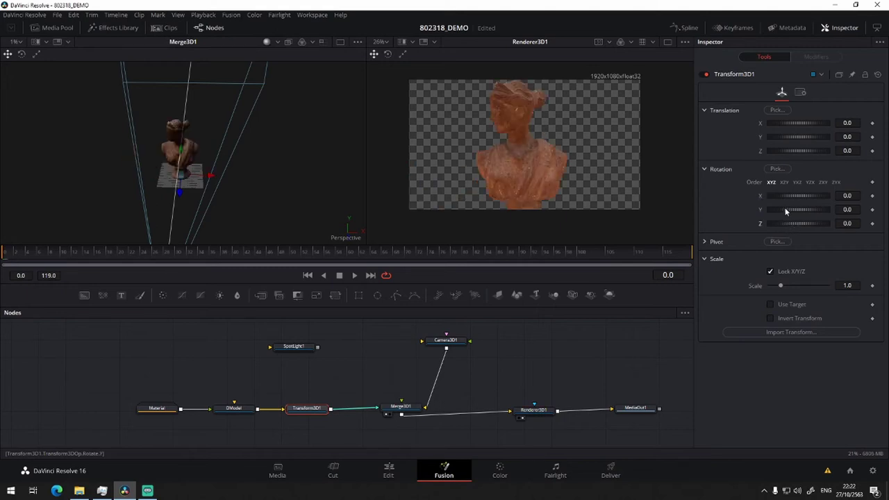
pyautogui.moveTo(783, 209); pyautogui.dragTo(791, 208)
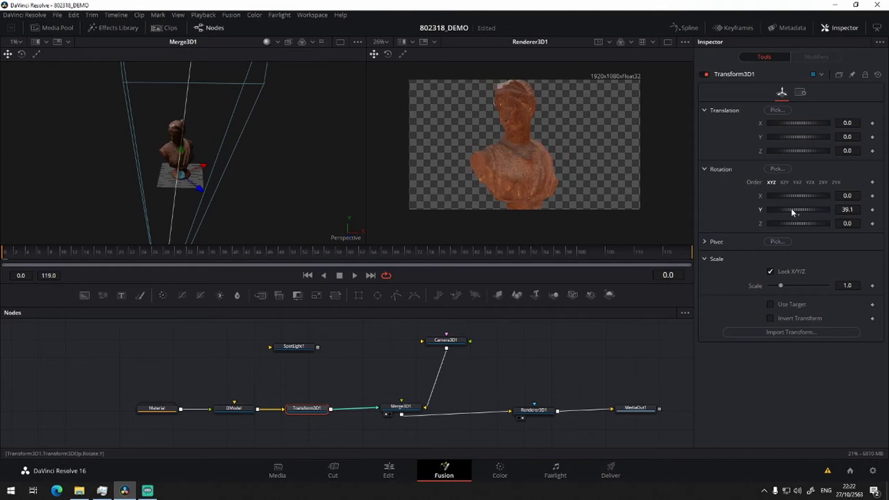
pyautogui.hscroll(2, 382, 375)
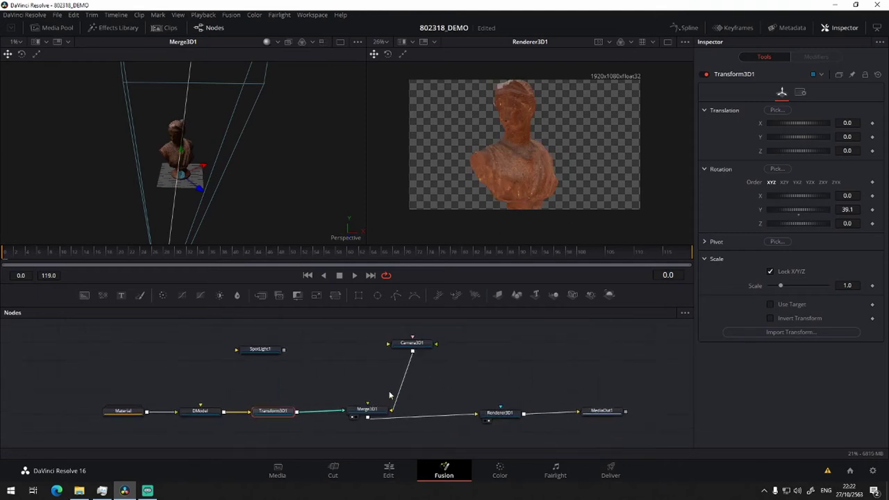
pyautogui.scroll(-2, 311, 196)
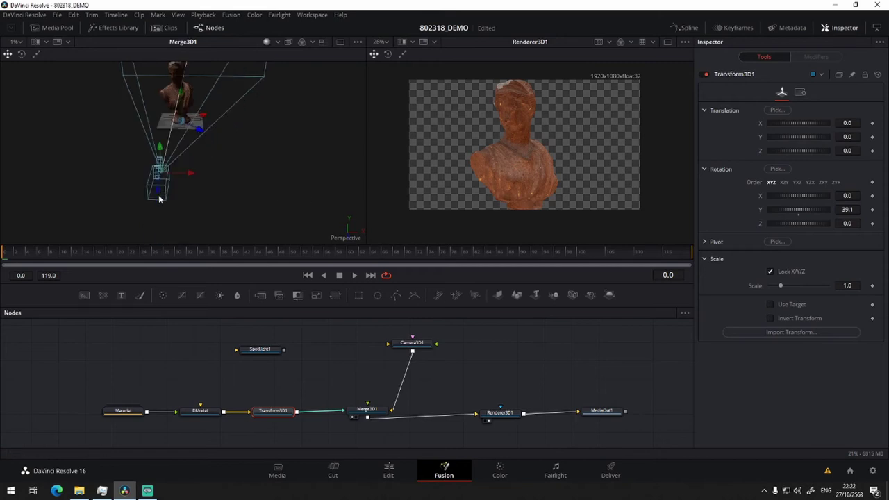
pyautogui.moveTo(156, 197); pyautogui.dragTo(157, 215)
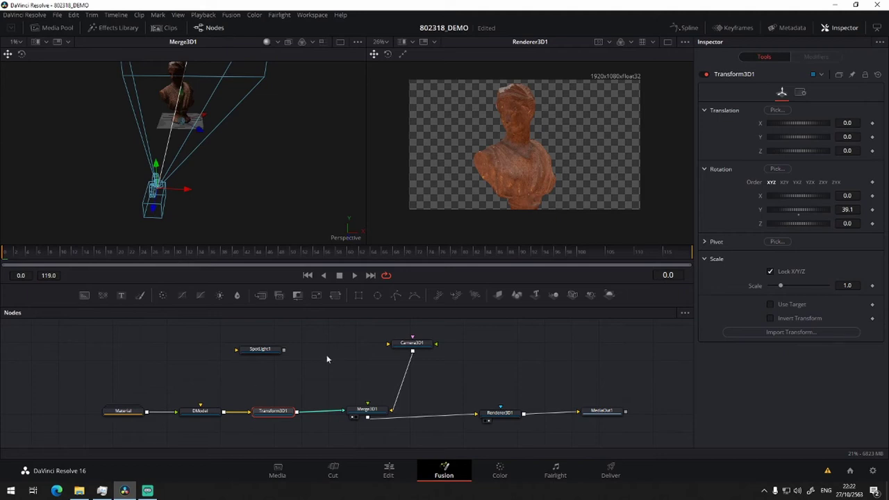
pyautogui.moveTo(327, 357)
pyautogui.mouseDown()
pyautogui.moveTo(409, 322)
pyautogui.moveTo(421, 341)
pyautogui.mouseUp()
pyautogui.moveTo(230, 153)
pyautogui.mouseDown()
pyautogui.moveTo(308, 176)
pyautogui.moveTo(381, 143)
pyautogui.mouseUp()
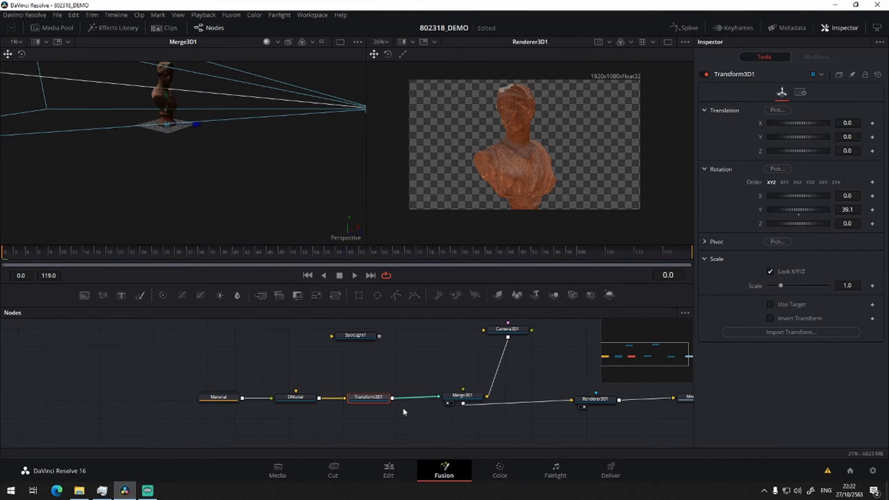
pyautogui.moveTo(446, 332); pyautogui.dragTo(425, 343)
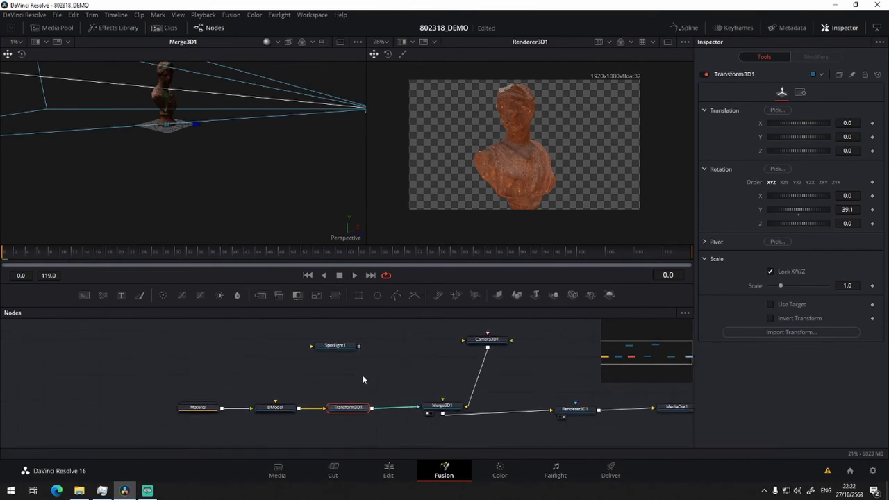
# Search the tool list for Ambient Light and add an AmbientLight1 node
pyautogui.hotkey('shift', 'space')
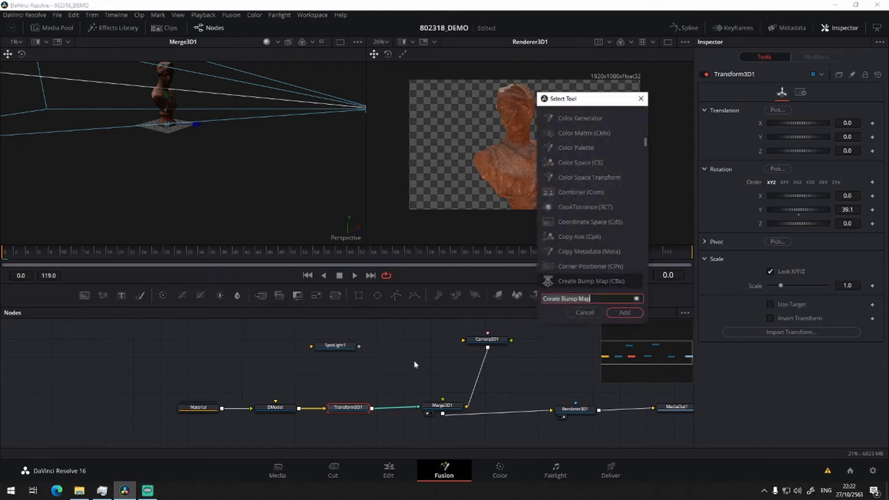
pyautogui.write('light')
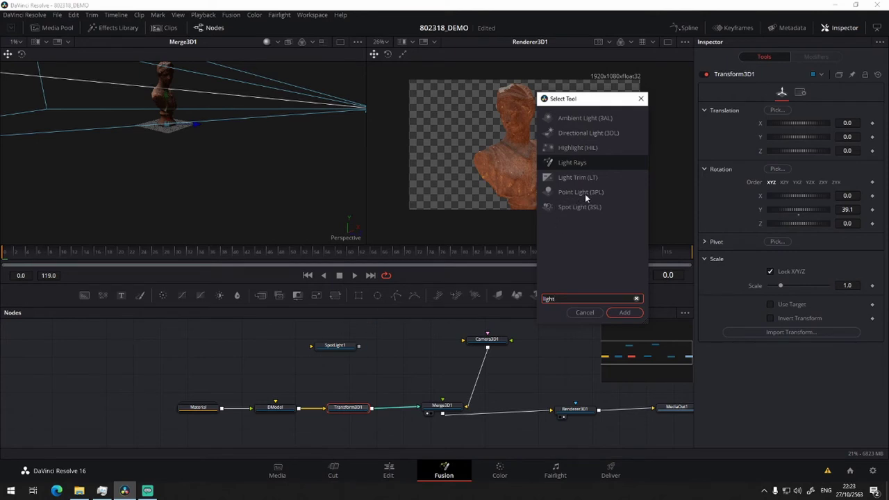
pyautogui.hotkey('ctrl', 'a')
pyautogui.write('Ambient Light')
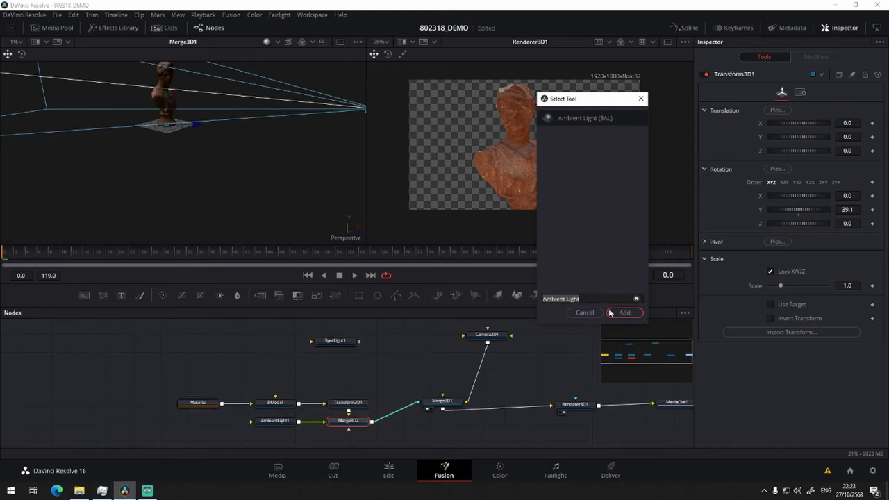
pyautogui.click(615, 312)
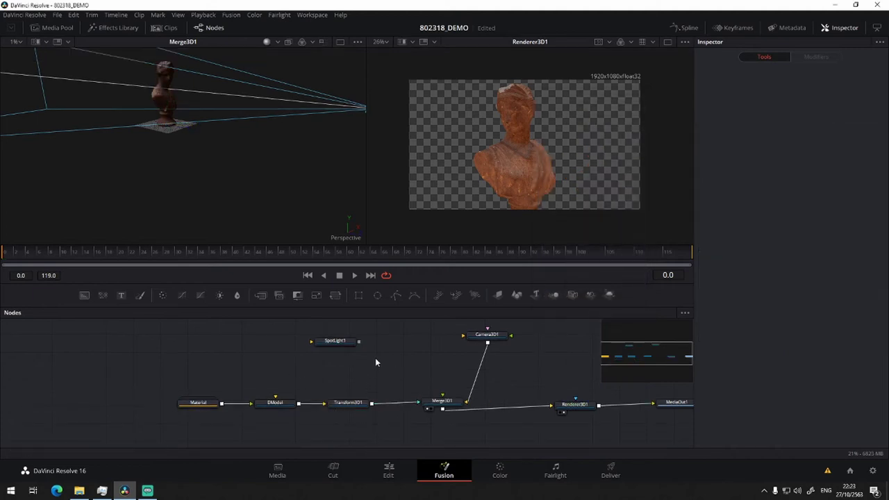
pyautogui.hotkey('shift', 'space')
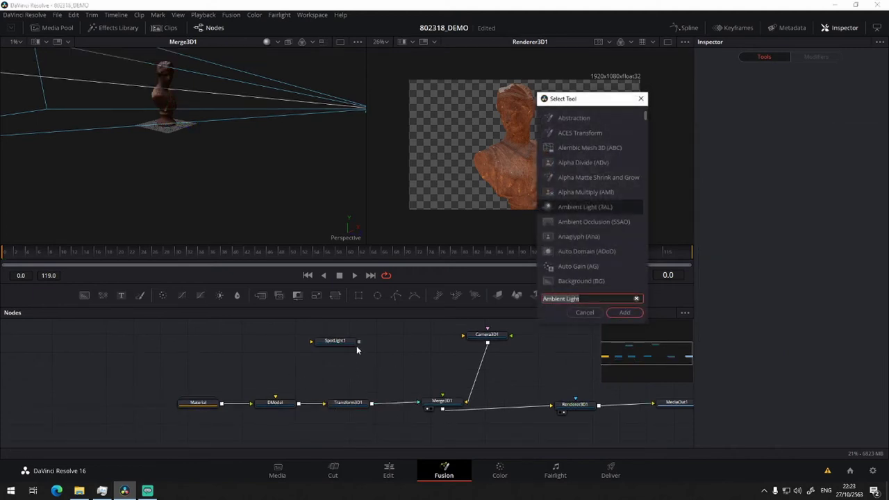
pyautogui.click(625, 312)
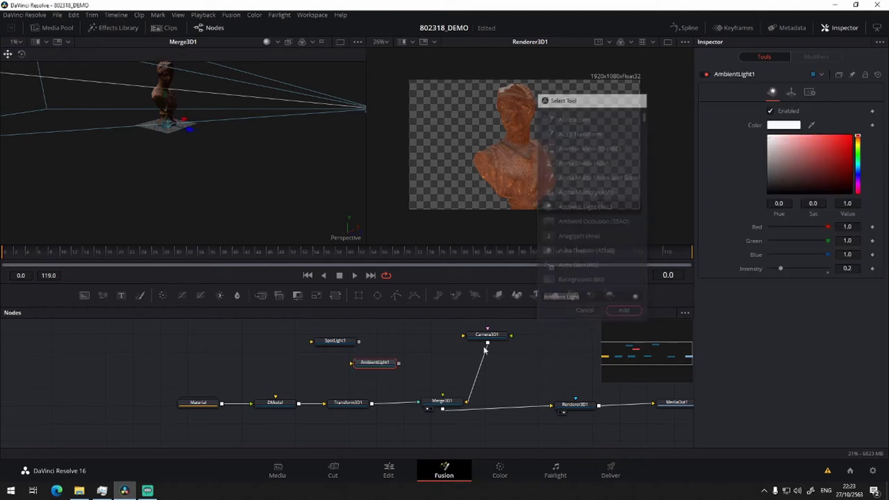
# Add a PointLight1 node from the tool search
pyautogui.click(382, 348)
pyautogui.hotkey('shift', 'space')
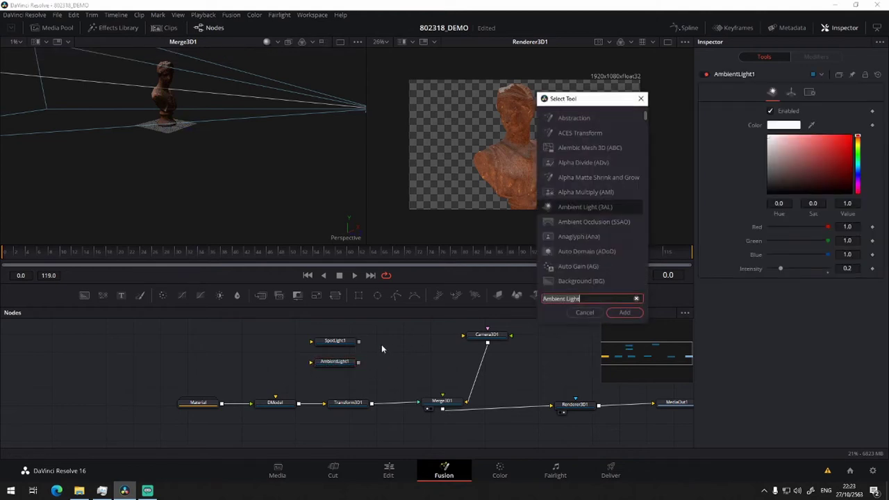
pyautogui.write('po')
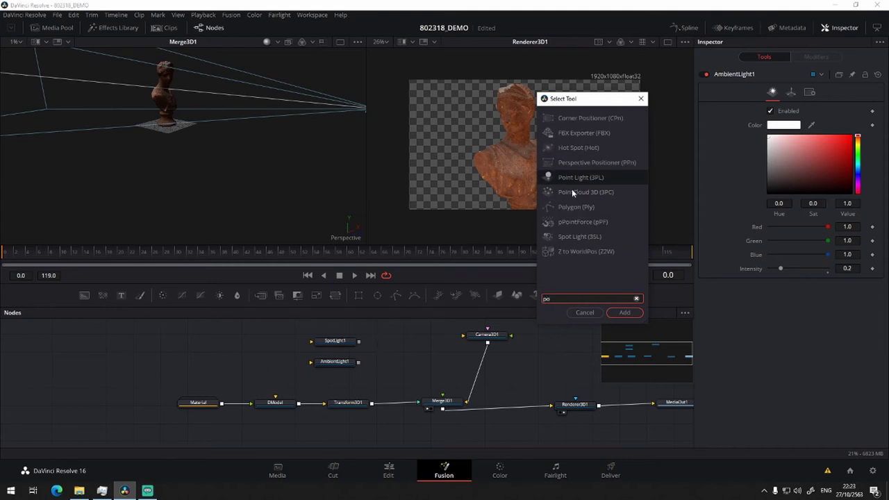
pyautogui.write('int light')
pyautogui.click(622, 312)
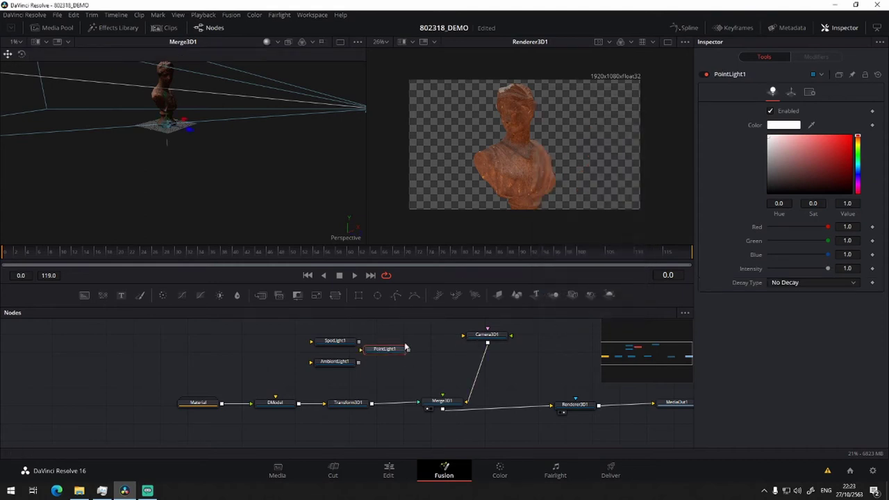
# Add a DirectionalLight1 node by searching for Directional Light
pyautogui.click(445, 359)
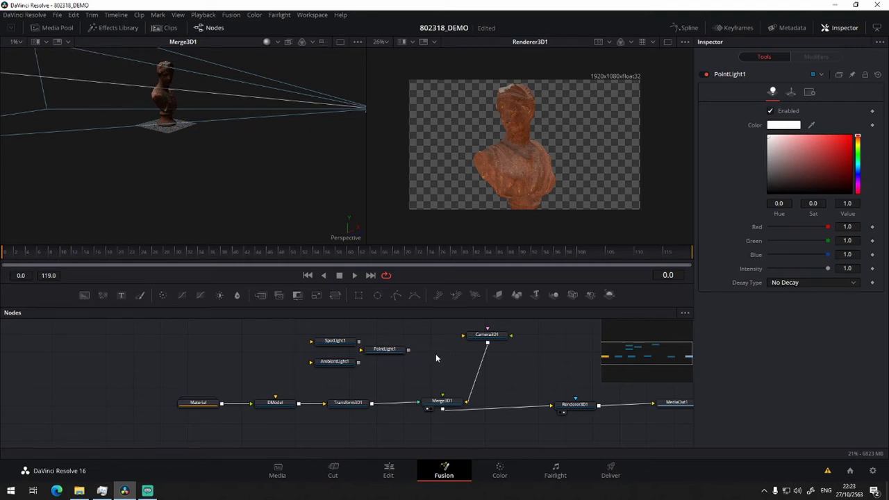
pyautogui.hotkey('shift', 'space')
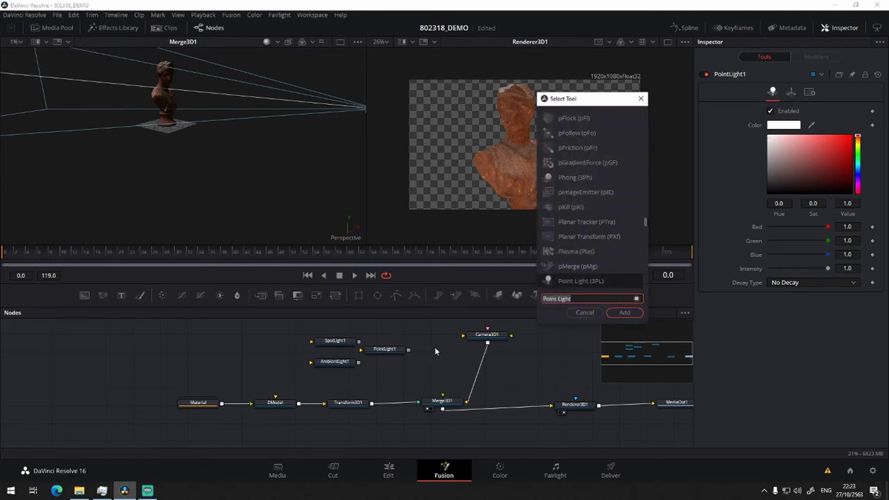
pyautogui.write('di')
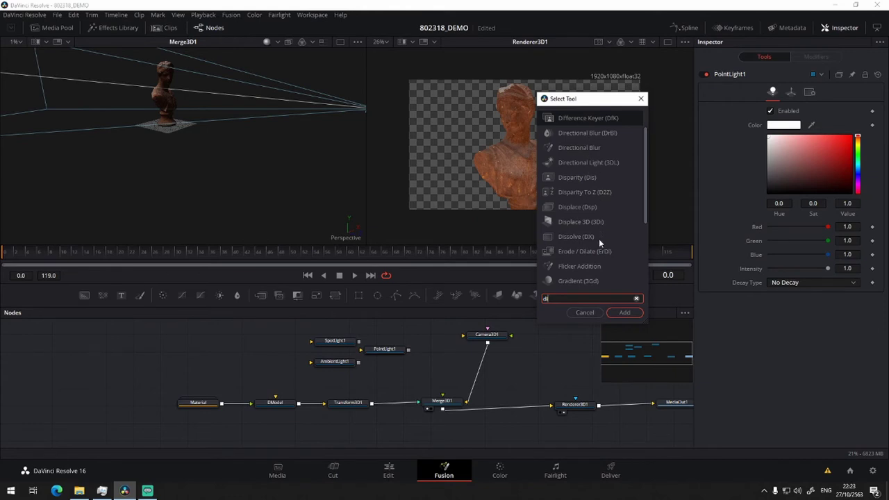
pyautogui.write('re')
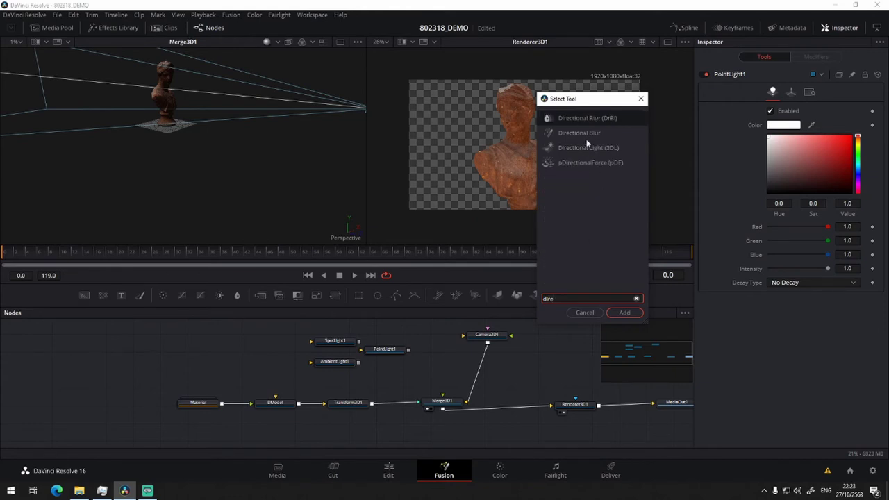
pyautogui.write('ctional Light')
pyautogui.press('Return')
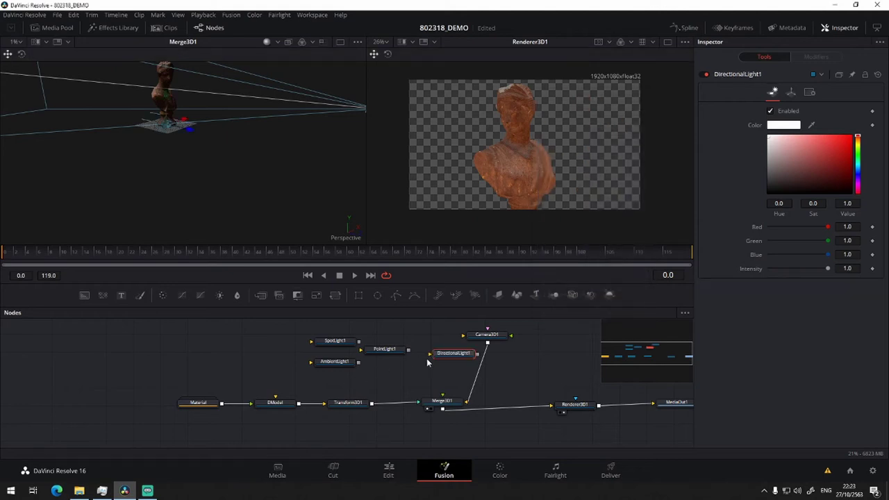
# Place DirectionalLight1 below PointLight1 and connect it into Merge3D1
pyautogui.moveTo(446, 356); pyautogui.dragTo(382, 373)
pyautogui.scroll(2, 396, 360)
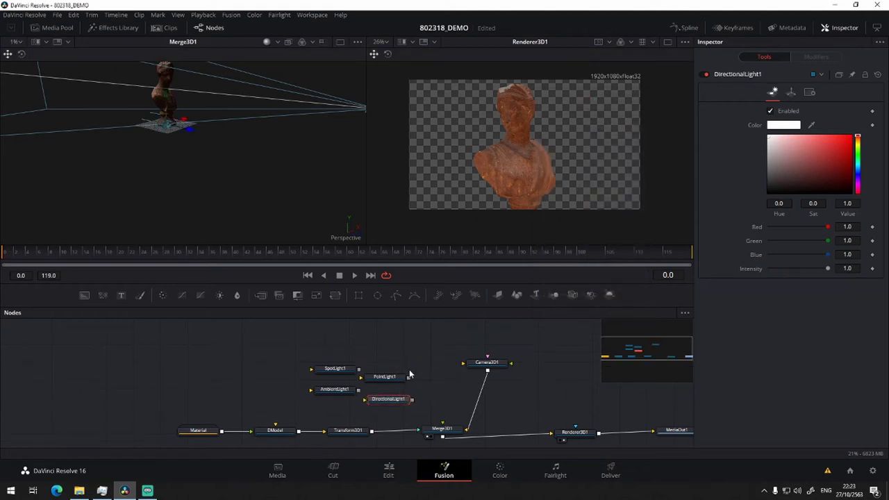
pyautogui.scroll(2, 402, 375)
pyautogui.scroll(-2, 445, 368)
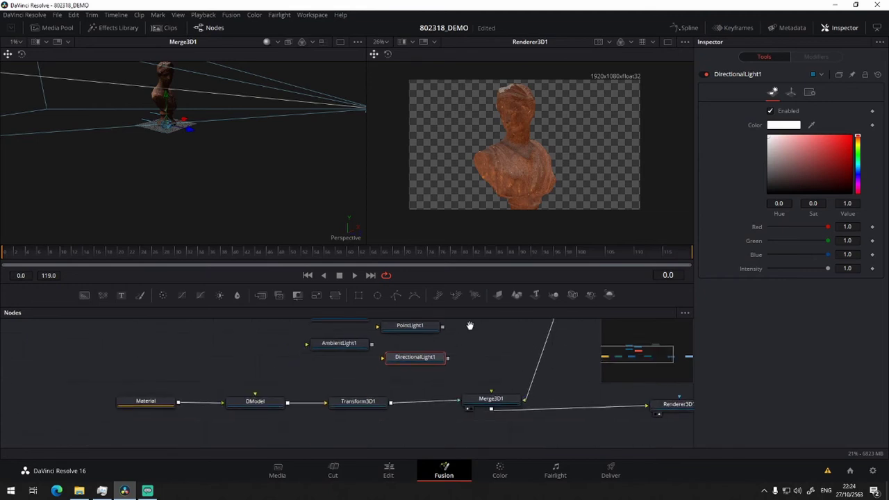
pyautogui.scroll(2, 473, 352)
pyautogui.scroll(2, 500, 350)
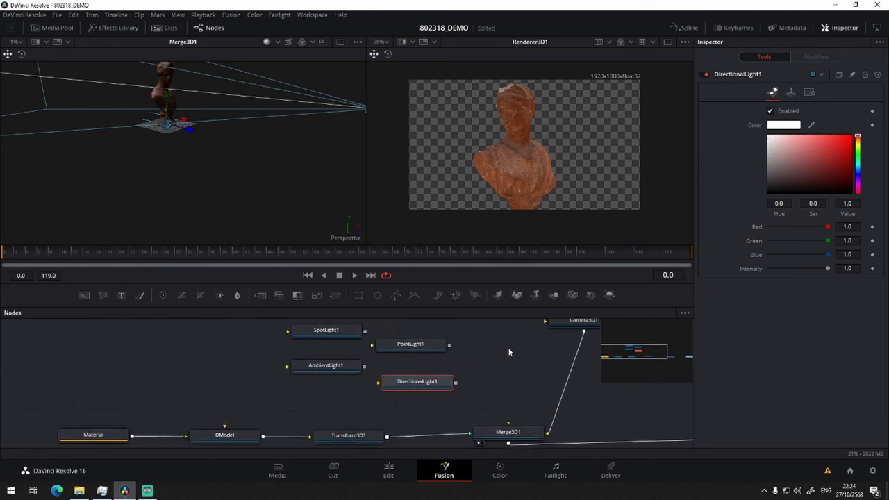
pyautogui.scroll(1, 454, 352)
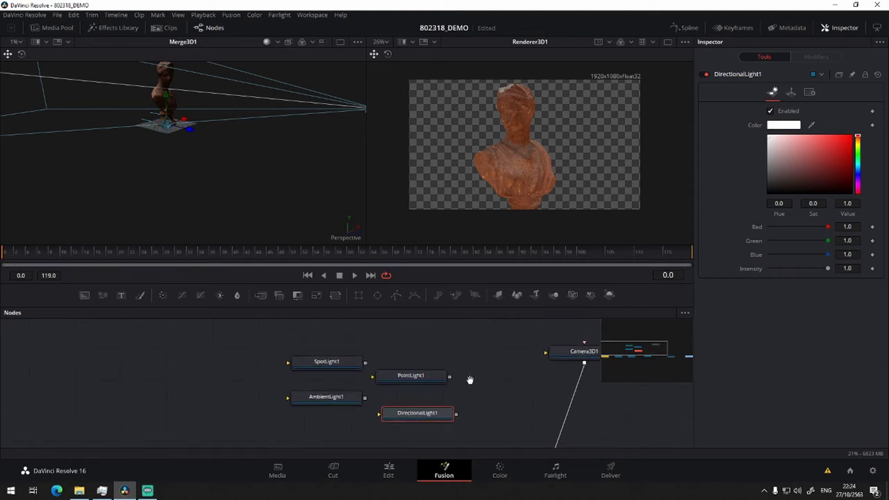
pyautogui.moveTo(453, 394); pyautogui.dragTo(508, 446)
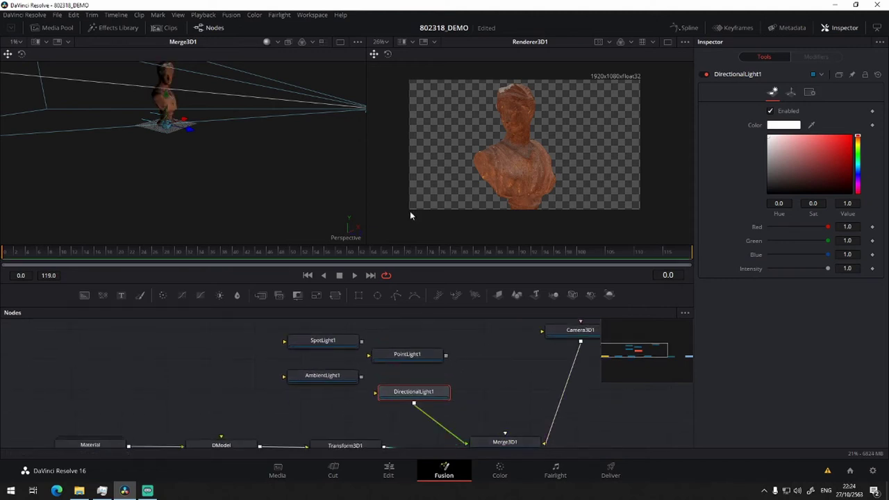
# Select the Renderer3D1 node to load its settings in the Inspector
pyautogui.scroll(-3, 512, 367)
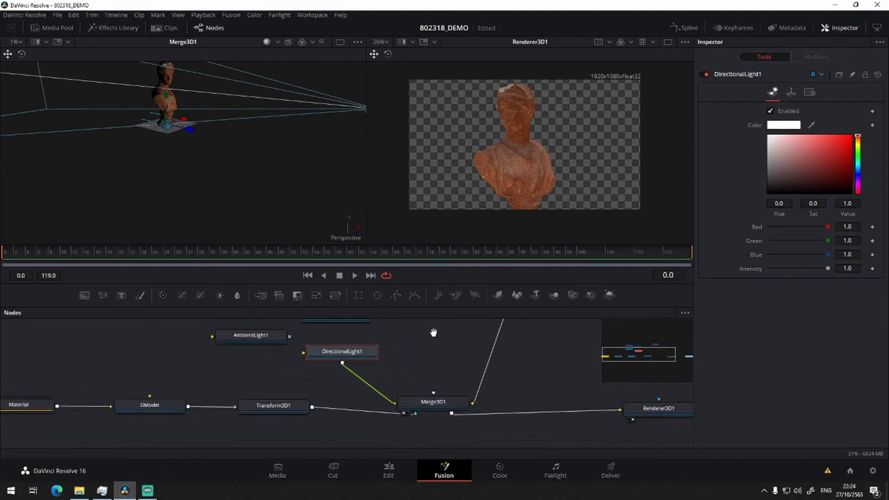
pyautogui.scroll(2, 466, 357)
pyautogui.moveTo(259, 154)
pyautogui.mouseDown()
pyautogui.moveTo(168, 159)
pyautogui.moveTo(149, 144)
pyautogui.moveTo(147, 117)
pyautogui.moveTo(235, 186)
pyautogui.moveTo(218, 211)
pyautogui.mouseUp()
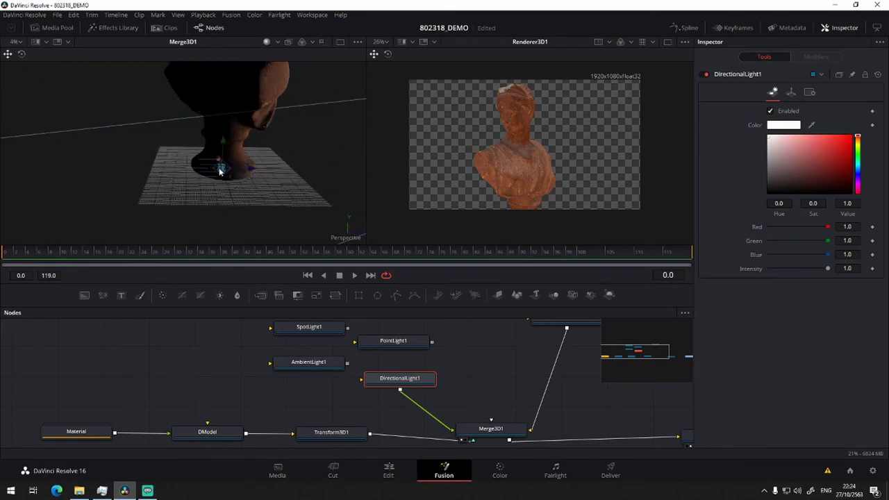
pyautogui.moveTo(505, 370); pyautogui.dragTo(275, 340)
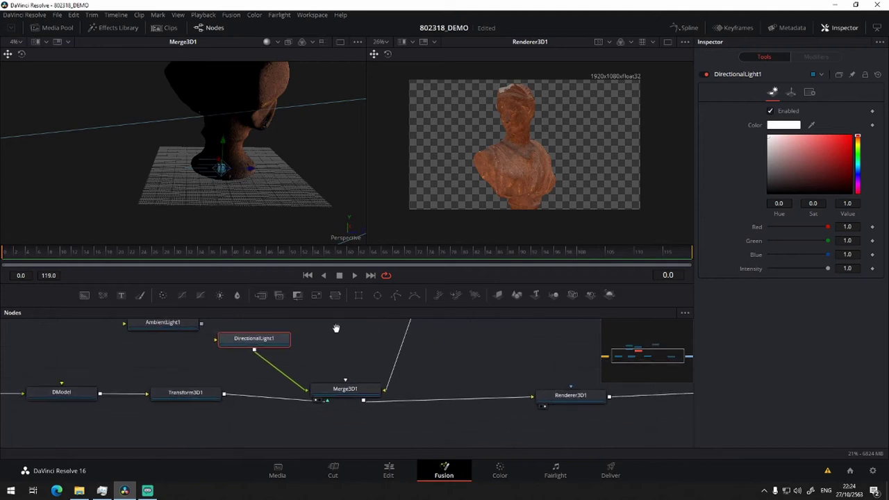
pyautogui.moveTo(502, 406); pyautogui.dragTo(505, 412)
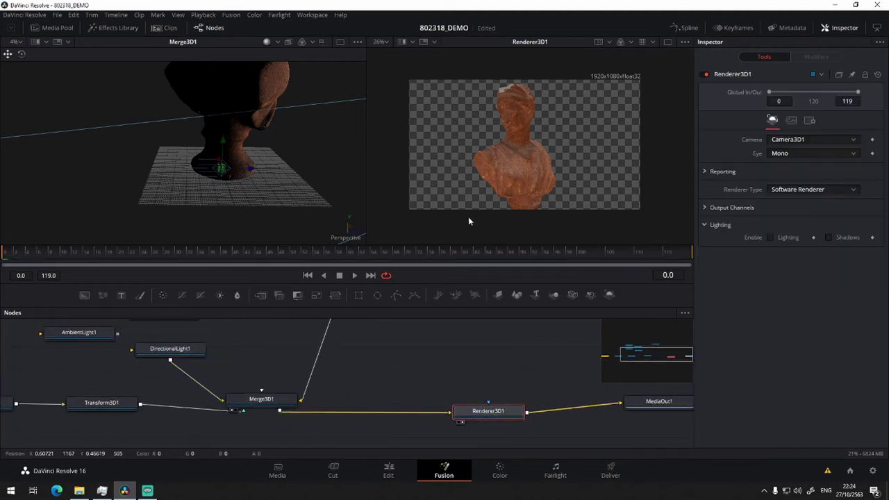
# Enable Lighting and Shadows in Renderer3D1 and set Renderer Type to OpenGL Renderer
pyautogui.click(770, 238)
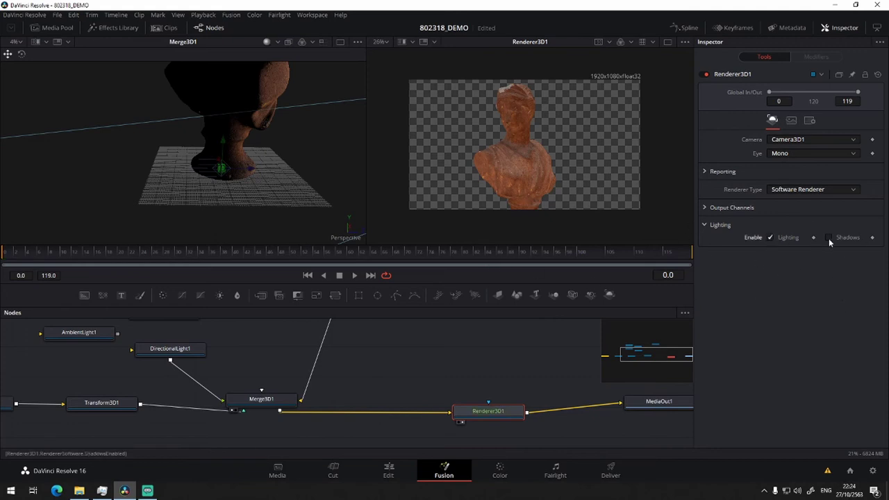
pyautogui.click(830, 238)
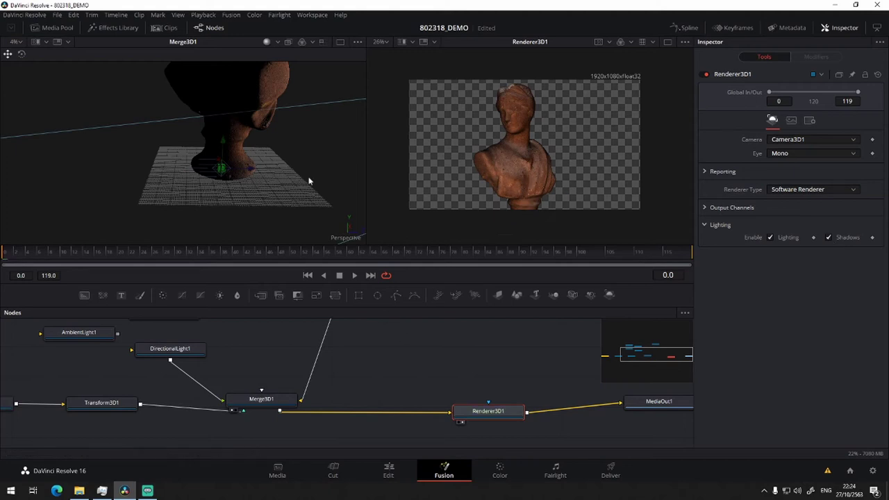
pyautogui.moveTo(267, 172); pyautogui.dragTo(127, 169)
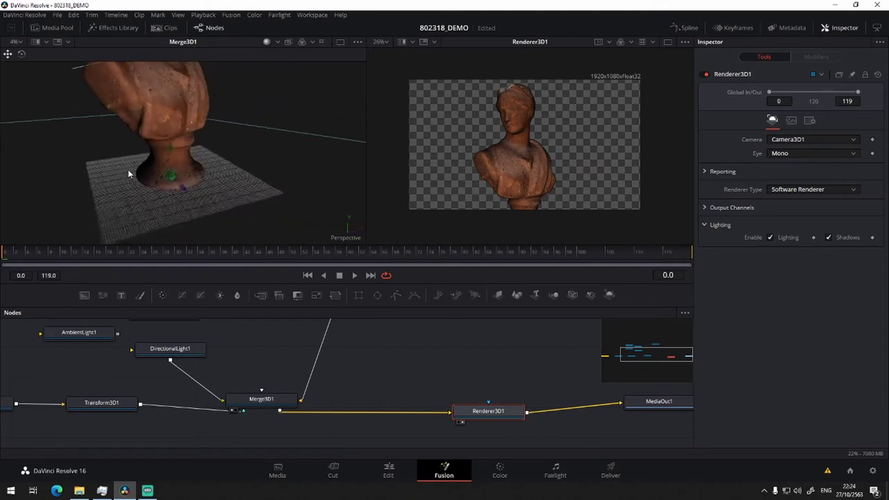
pyautogui.click(816, 190)
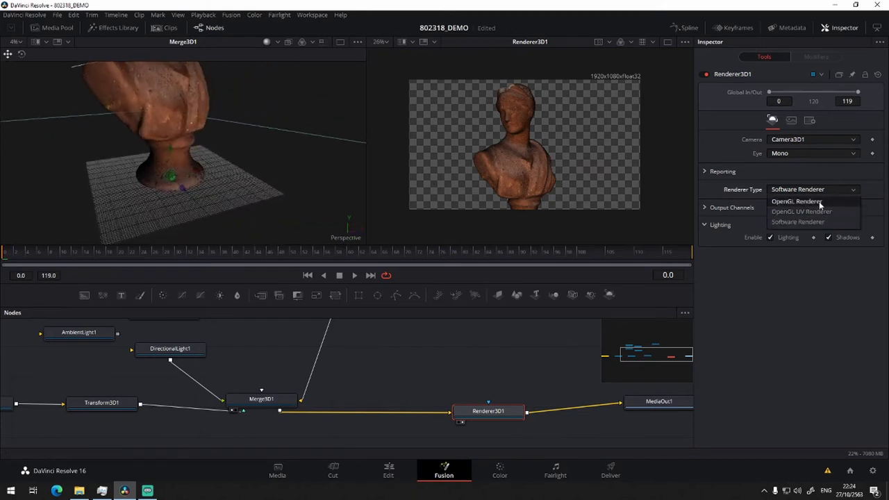
pyautogui.click(819, 201)
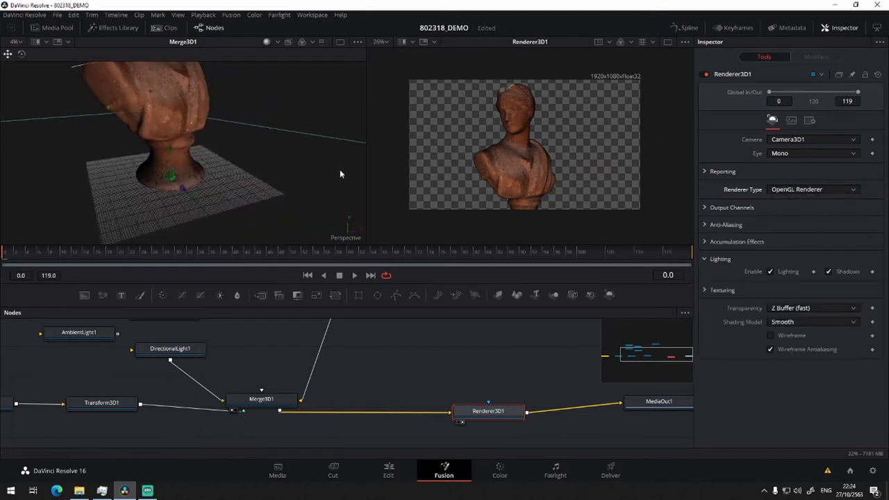
pyautogui.moveTo(339, 169)
pyautogui.mouseDown()
pyautogui.moveTo(379, 179)
pyautogui.moveTo(297, 236)
pyautogui.mouseUp()
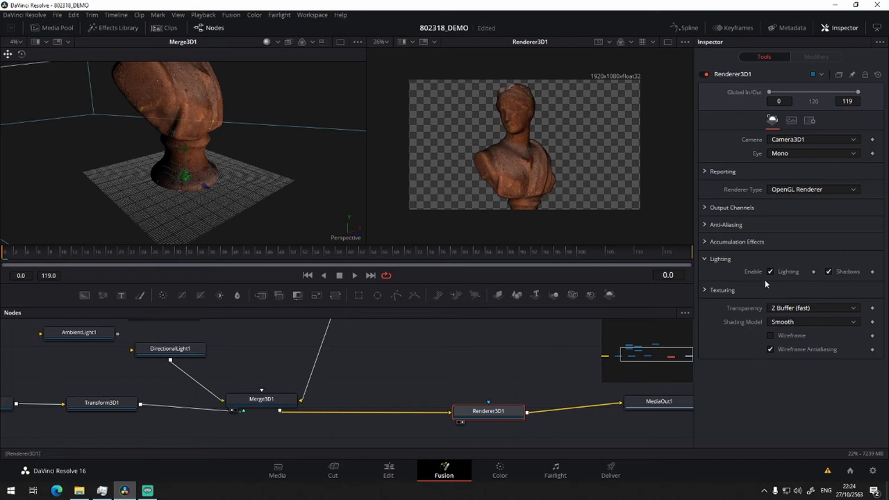
pyautogui.click(829, 271)
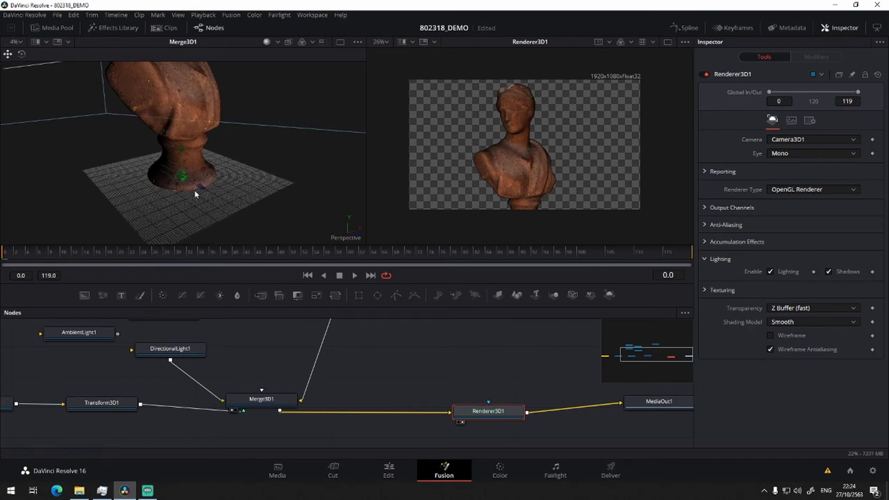
# Select DirectionalLight1 and switch its viewer handles to rotation mode
pyautogui.moveTo(224, 357); pyautogui.dragTo(259, 386)
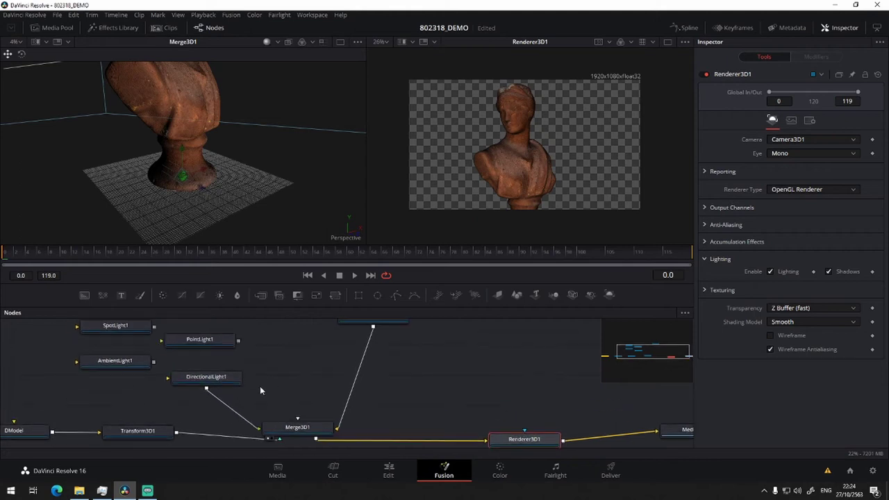
pyautogui.click(208, 380)
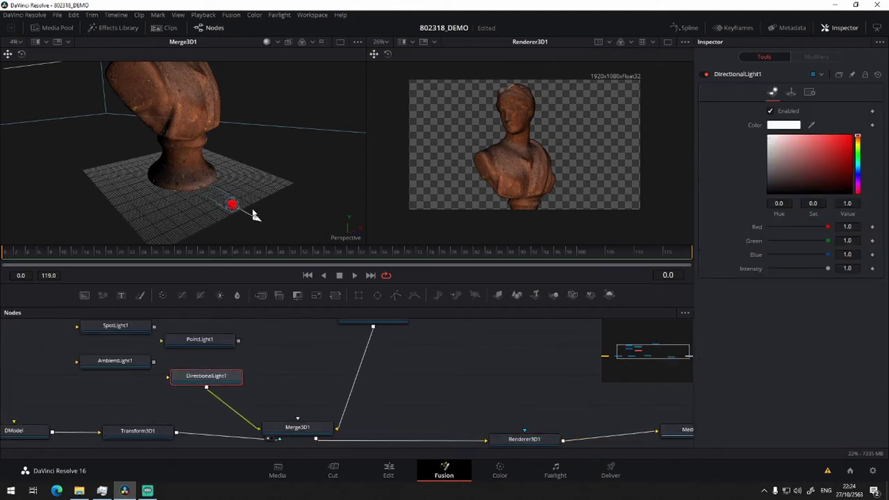
pyautogui.press('q')
pyautogui.click(21, 55)
pyautogui.click(8, 55)
pyautogui.click(22, 55)
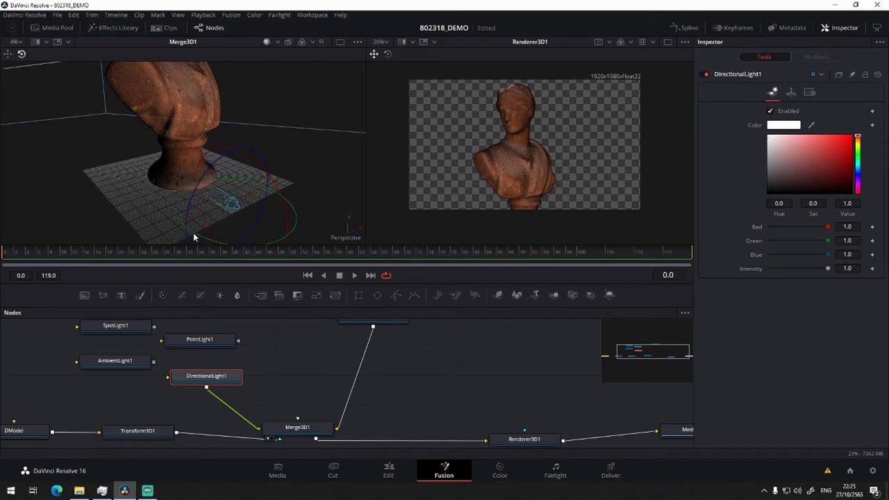
pyautogui.moveTo(232, 217)
pyautogui.mouseDown()
pyautogui.moveTo(203, 200)
pyautogui.moveTo(206, 191)
pyautogui.moveTo(169, 218)
pyautogui.moveTo(235, 148)
pyautogui.moveTo(215, 128)
pyautogui.mouseUp()
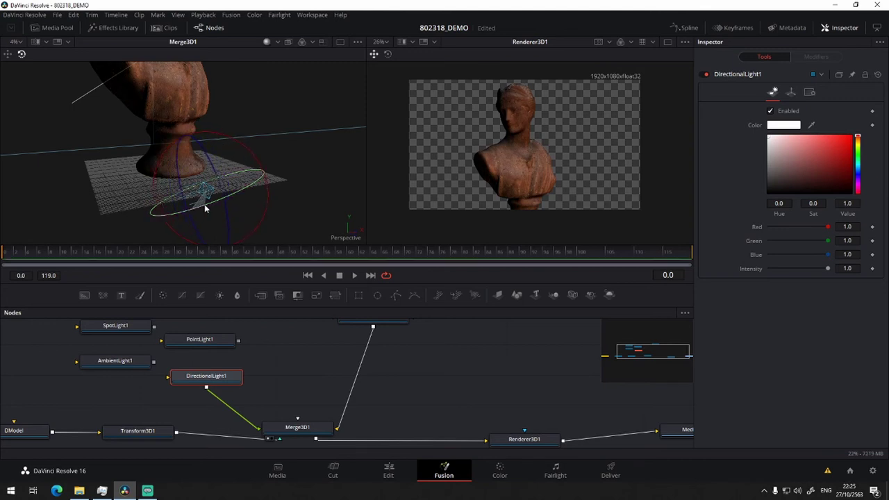
# Rotate the directional light slightly and recentre the node tree
pyautogui.moveTo(204, 204); pyautogui.dragTo(202, 215)
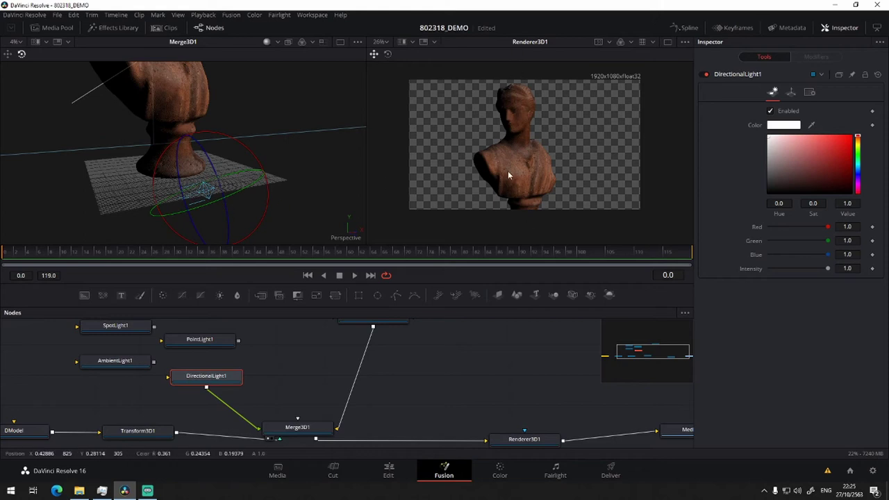
pyautogui.scroll(2, 516, 151)
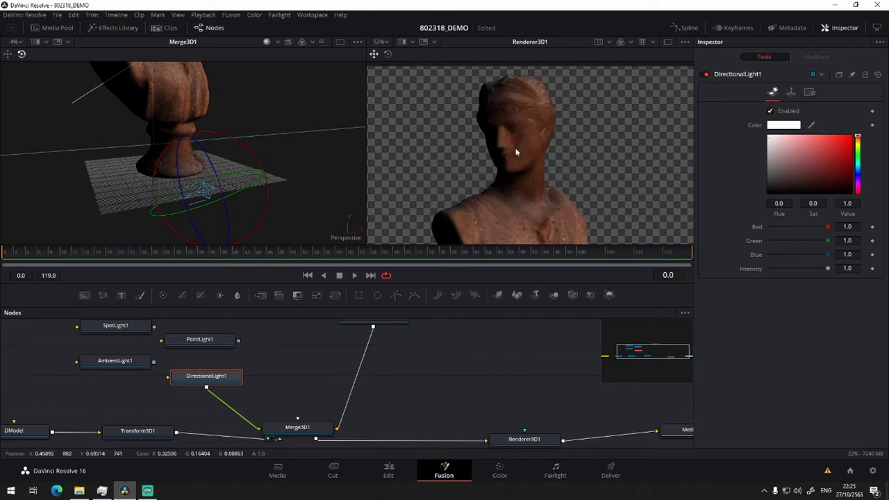
pyautogui.scroll(1, 515, 150)
pyautogui.scroll(-2, 521, 138)
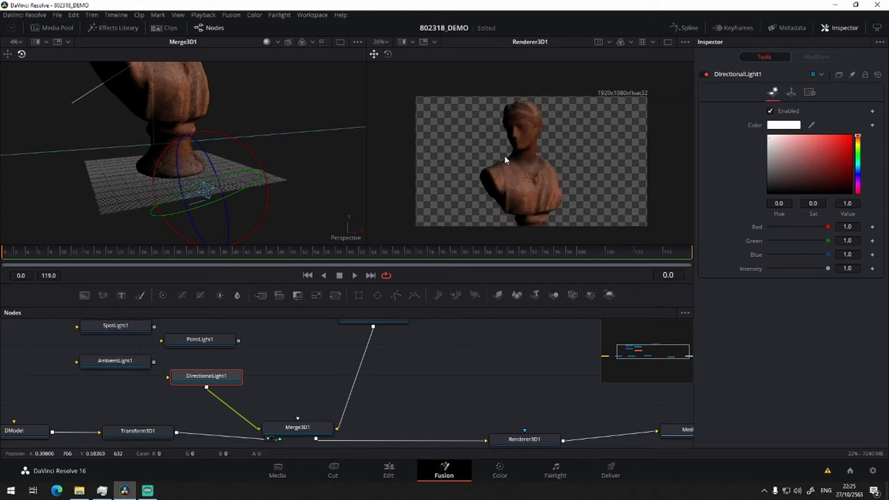
pyautogui.moveTo(234, 432); pyautogui.dragTo(332, 366)
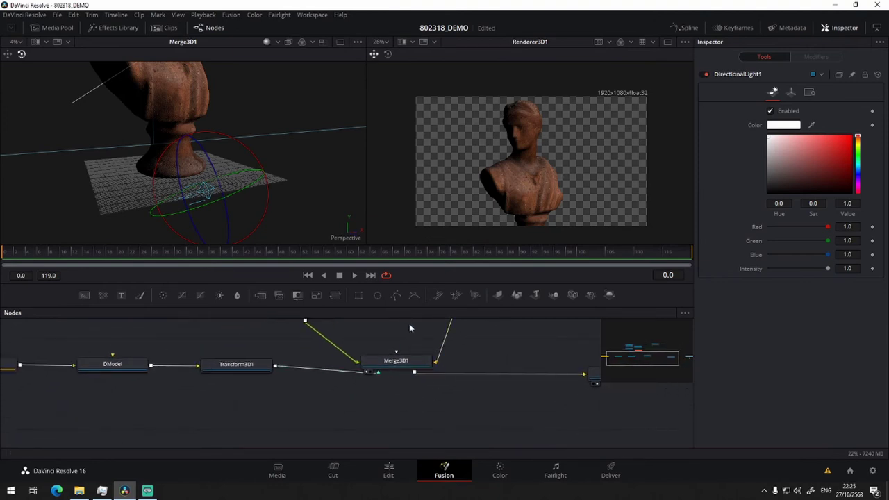
pyautogui.scroll(-2, 393, 336)
pyautogui.scroll(-2, 389, 406)
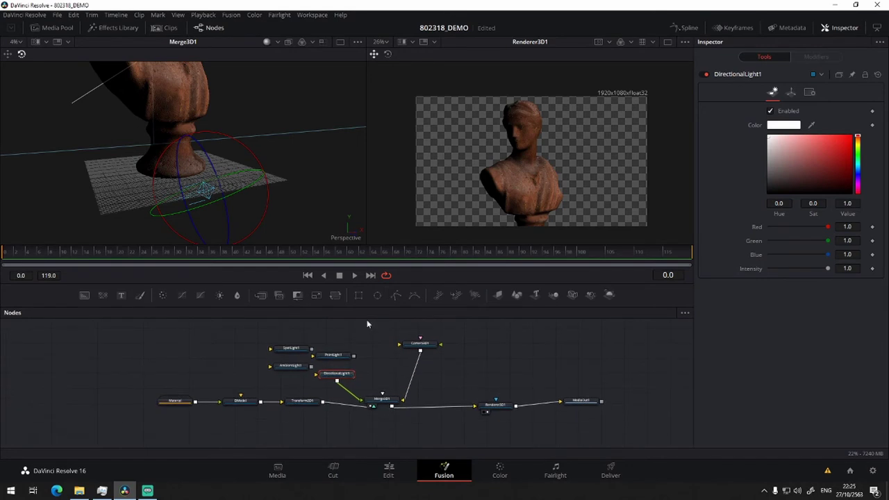
pyautogui.moveTo(394, 384); pyautogui.dragTo(413, 362)
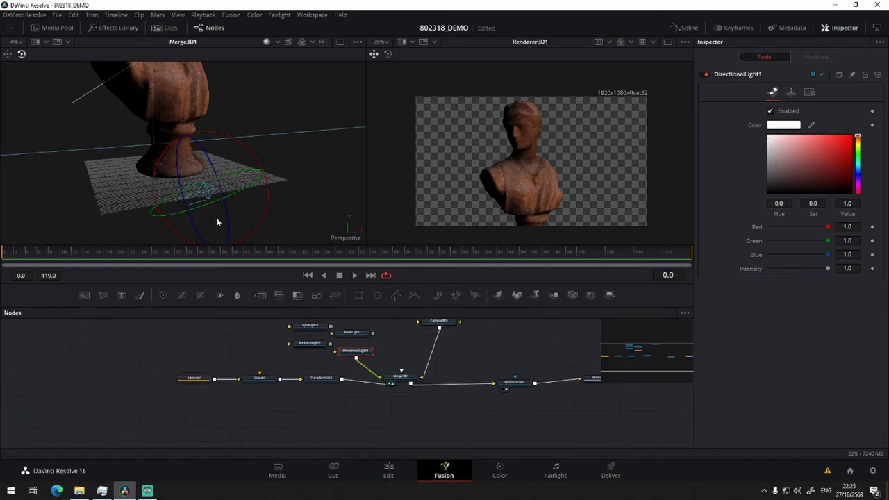
# Re-aim the directional light so one side of the bust falls in shadow
pyautogui.moveTo(206, 203); pyautogui.dragTo(219, 199)
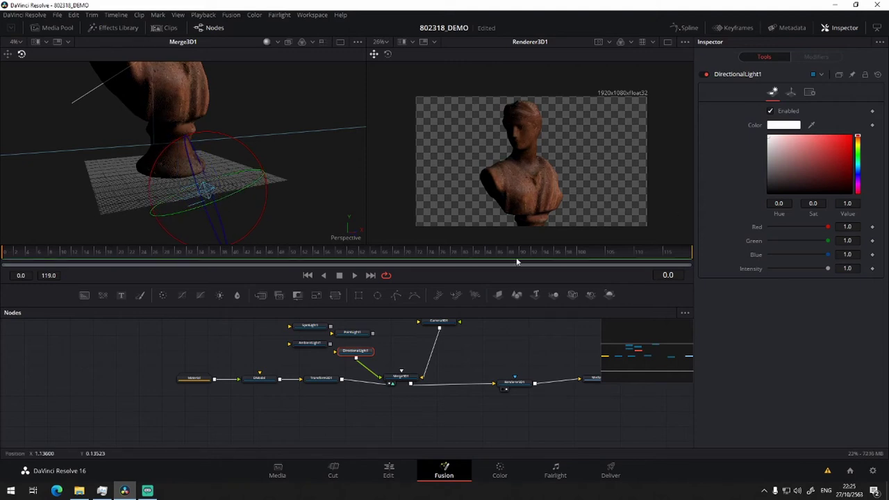
pyautogui.moveTo(244, 185); pyautogui.dragTo(229, 193)
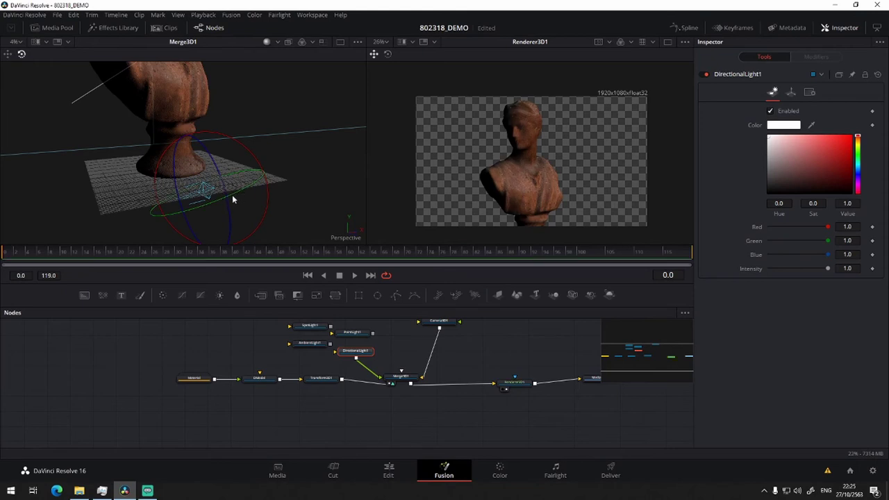
pyautogui.moveTo(232, 194); pyautogui.dragTo(243, 187)
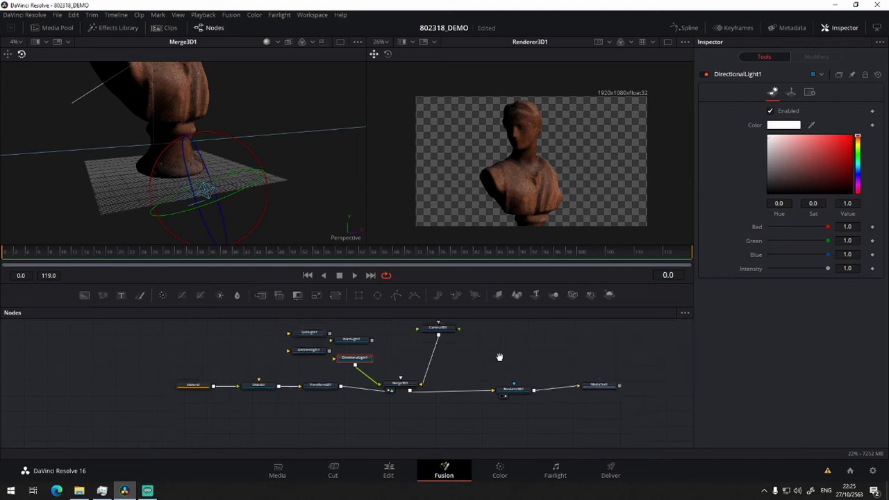
pyautogui.scroll(2, 397, 387)
pyautogui.scroll(3, 374, 380)
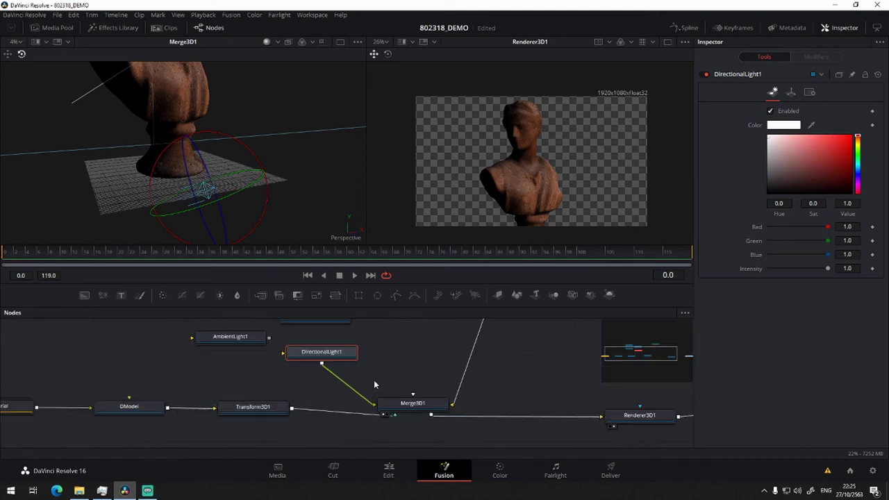
pyautogui.click(792, 92)
pyautogui.click(809, 92)
pyautogui.click(773, 93)
# Drop DirectionalLight1's intensity from 3 to 2 to 1.5, then place AmbientLight1 beside PointLight1
pyautogui.moveTo(827, 269)
pyautogui.mouseDown()
pyautogui.moveTo(791, 270)
pyautogui.moveTo(881, 266)
pyautogui.mouseUp()
pyautogui.click(858, 266)
pyautogui.write('3')
pyautogui.press('Return')
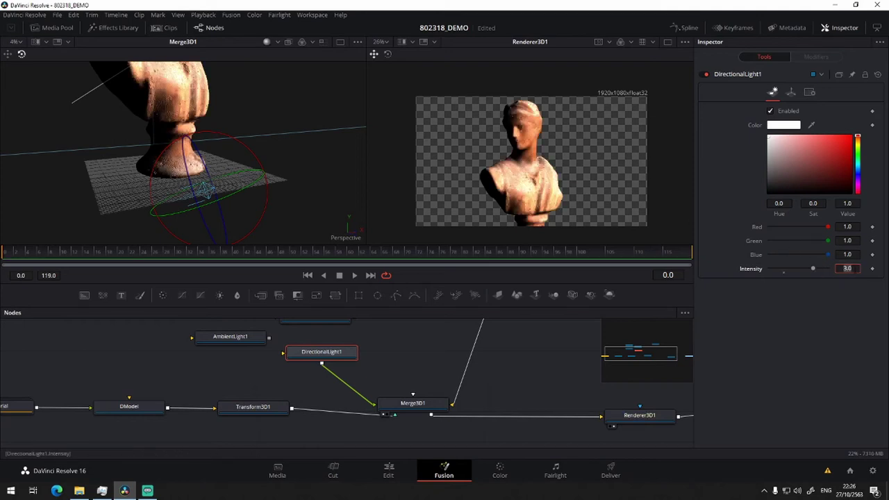
pyautogui.press('Return')
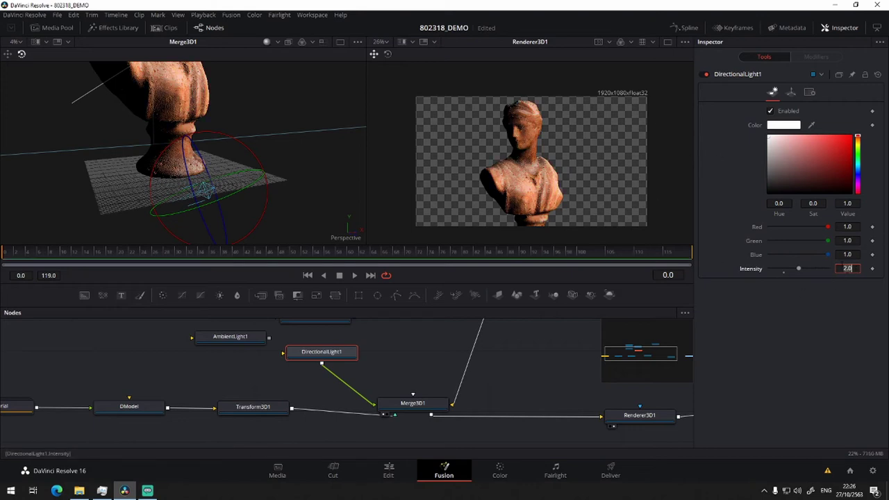
pyautogui.press('Return')
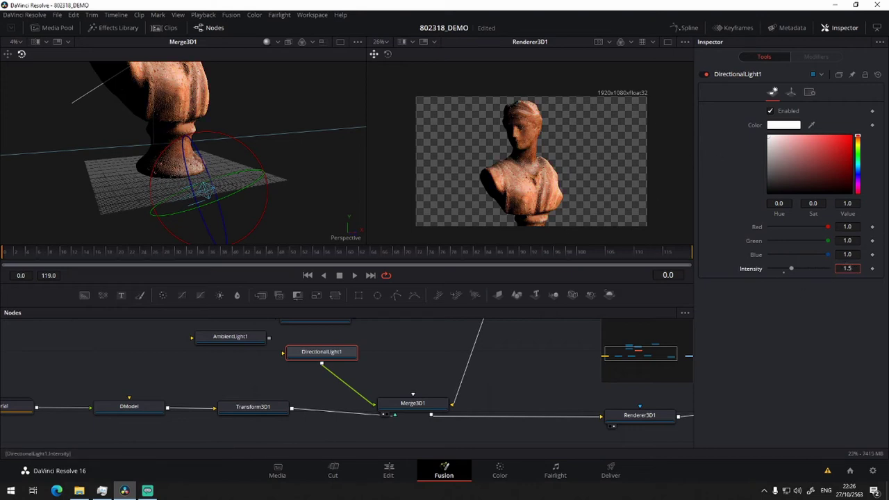
pyautogui.moveTo(409, 338)
pyautogui.mouseDown()
pyautogui.moveTo(459, 369)
pyautogui.moveTo(385, 355)
pyautogui.mouseUp()
pyautogui.moveTo(237, 377)
pyautogui.mouseDown()
pyautogui.moveTo(413, 368)
pyautogui.moveTo(413, 427)
pyautogui.mouseUp()
# Connect AmbientLight1's output into Merge3D1
pyautogui.click(412, 369)
pyautogui.scroll(-1, 413, 369)
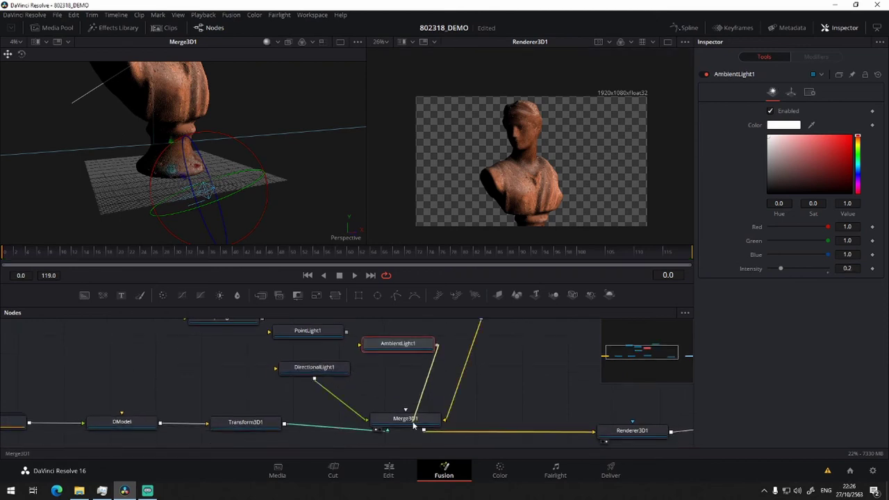
pyautogui.moveTo(414, 426)
pyautogui.mouseDown()
pyautogui.moveTo(434, 355)
pyautogui.moveTo(410, 428)
pyautogui.mouseUp()
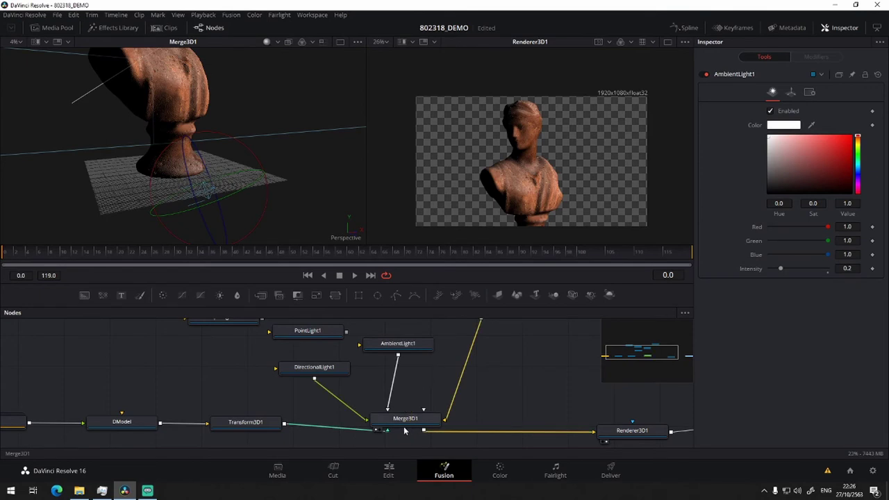
pyautogui.scroll(1, 497, 200)
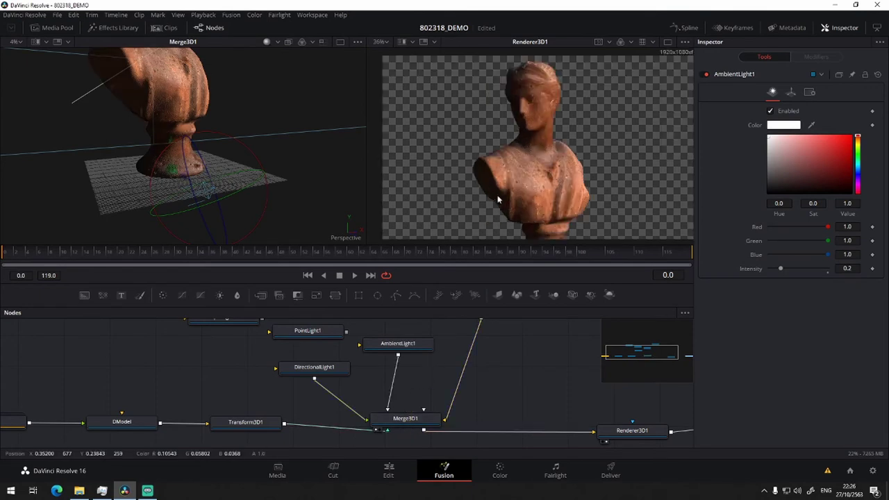
pyautogui.scroll(4, 497, 199)
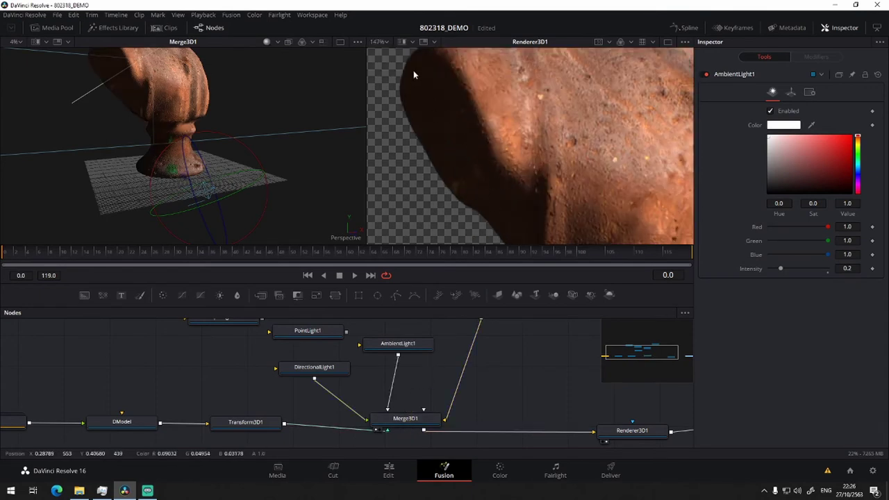
# Raise AmbientLight1's intensity to 0.323
pyautogui.click(408, 344)
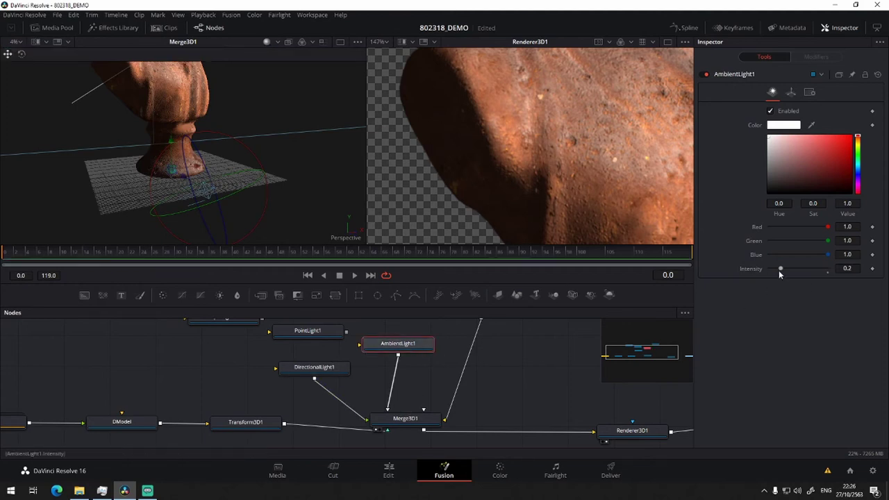
pyautogui.moveTo(784, 269); pyautogui.dragTo(789, 269)
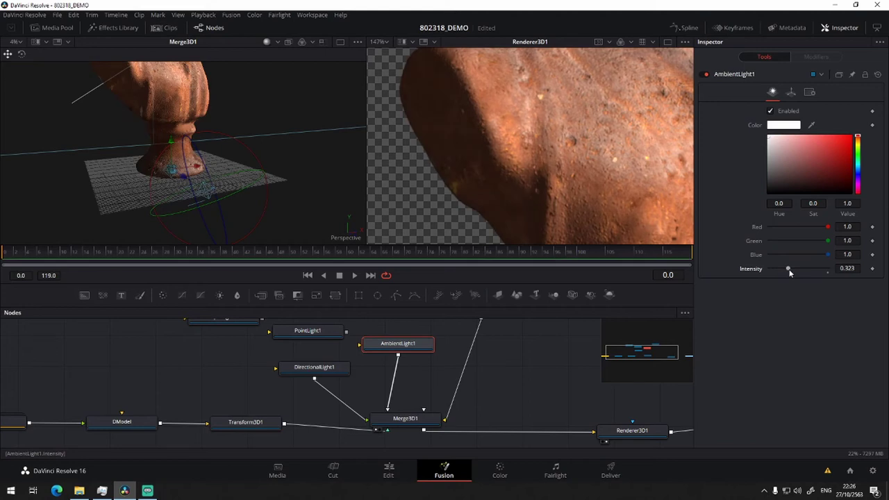
pyautogui.scroll(-3, 446, 123)
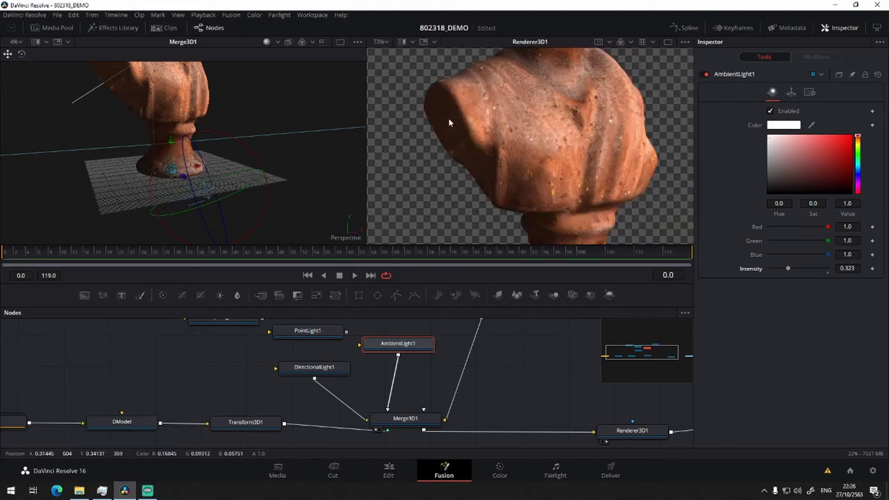
pyautogui.scroll(-3, 450, 123)
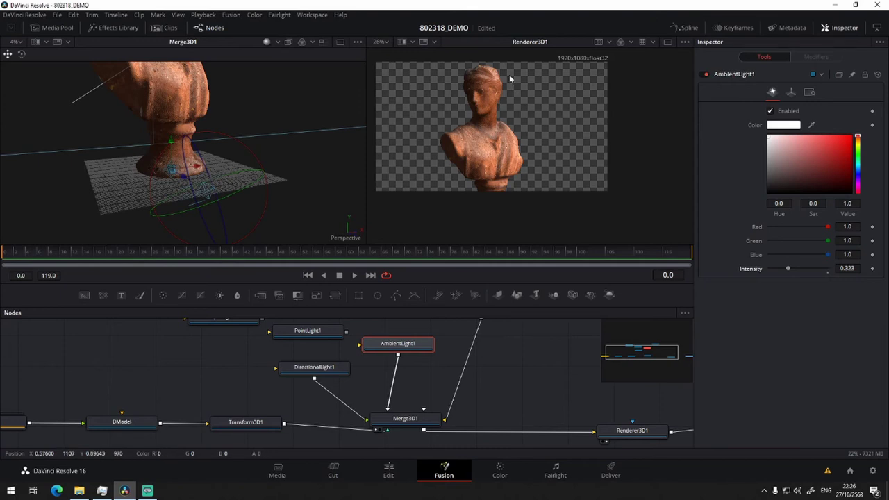
pyautogui.hscroll(-2, 510, 389)
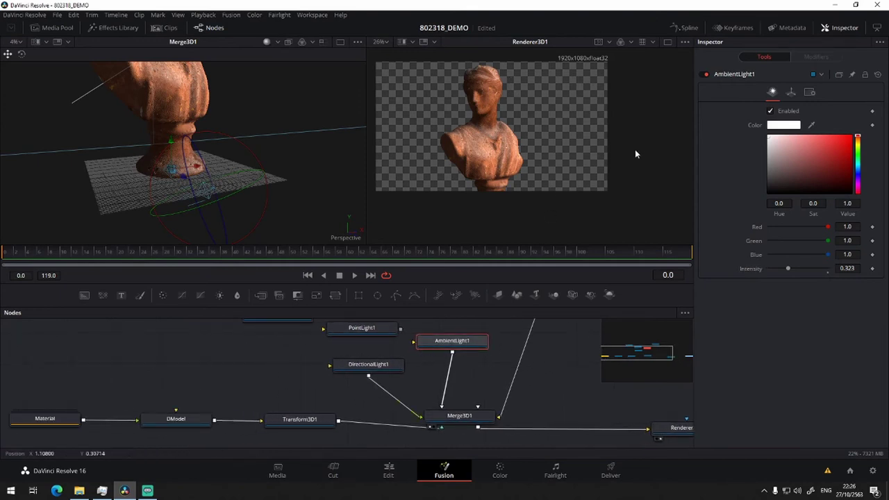
pyautogui.moveTo(293, 338); pyautogui.dragTo(217, 401)
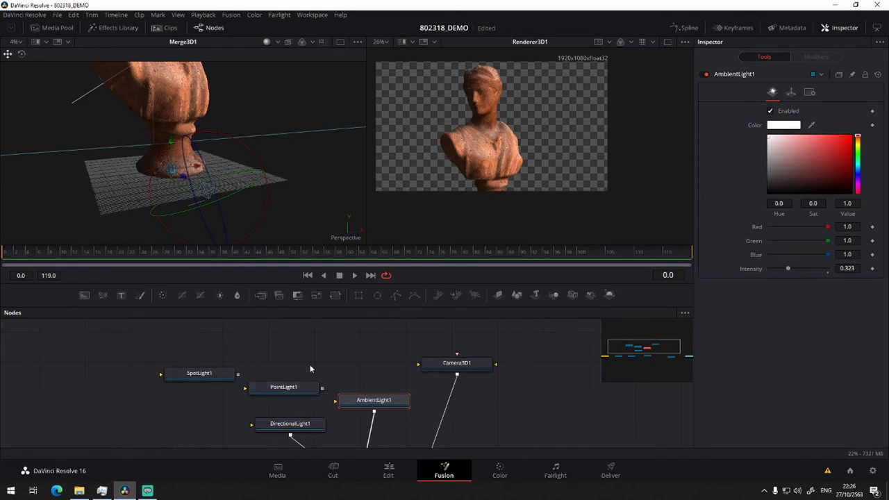
pyautogui.scroll(-3, 256, 202)
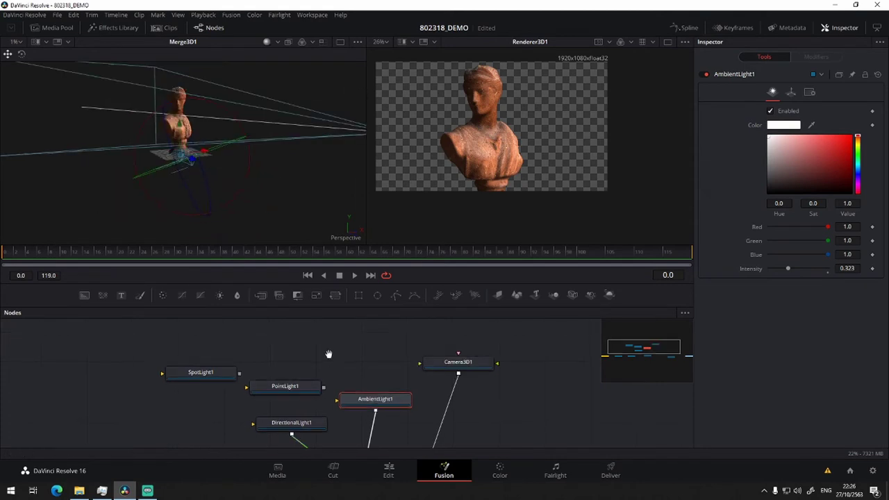
# Move PointLight1 beside the other lights and connect it into Merge3D1
pyautogui.moveTo(319, 373)
pyautogui.mouseDown()
pyautogui.moveTo(367, 336)
pyautogui.moveTo(198, 386)
pyautogui.mouseUp()
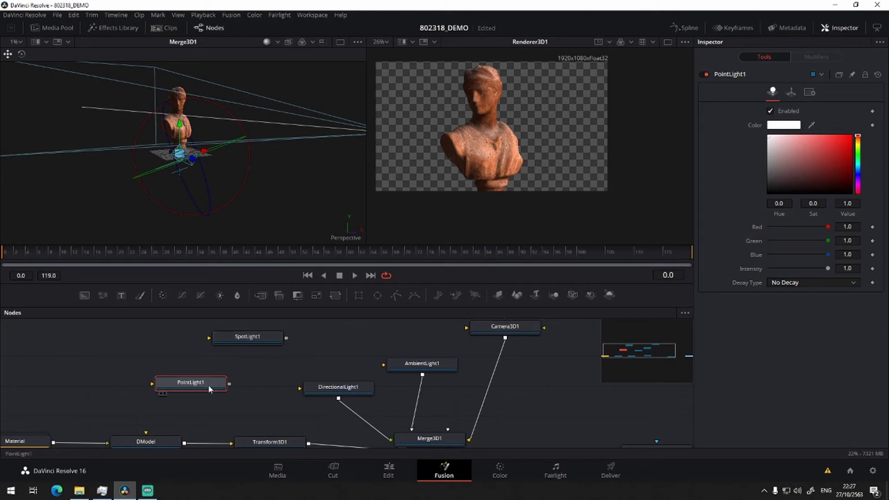
pyautogui.moveTo(208, 384); pyautogui.dragTo(359, 353)
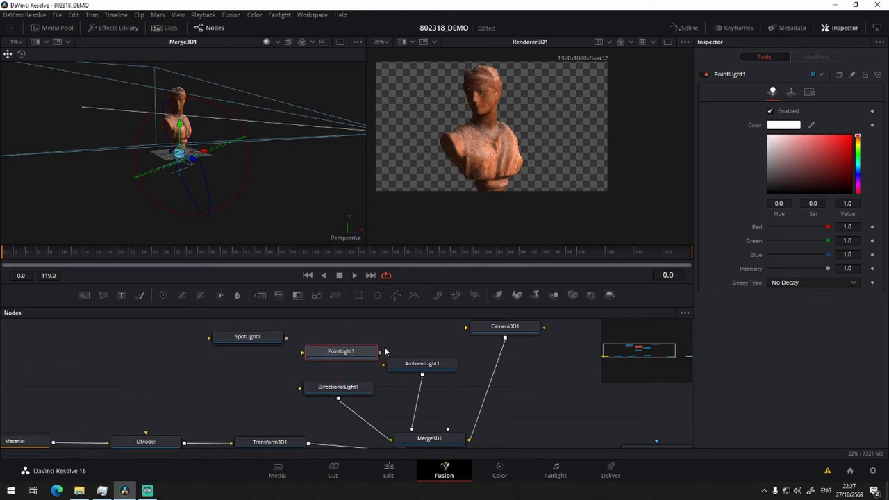
pyautogui.moveTo(380, 355); pyautogui.dragTo(425, 445)
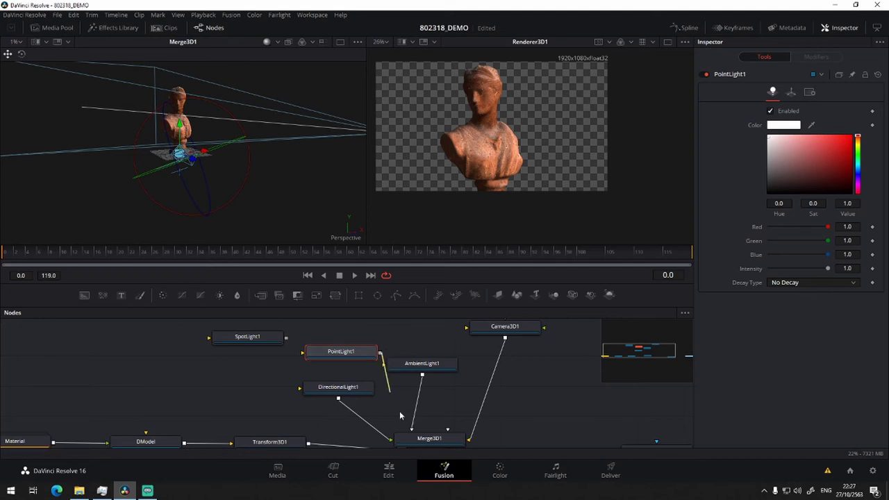
pyautogui.click(424, 439)
pyautogui.scroll(-1, 424, 439)
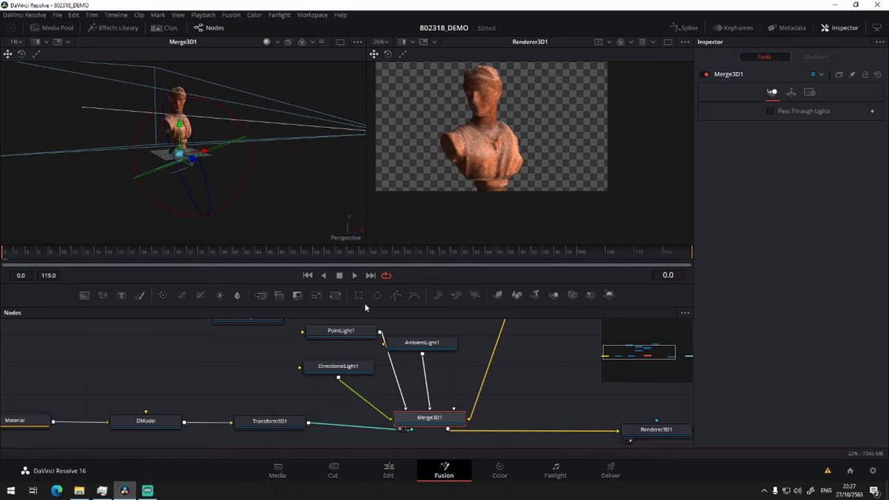
# Raise PointLight1 higher above the bust with its move gizmo
pyautogui.click(353, 334)
pyautogui.scroll(1, 353, 334)
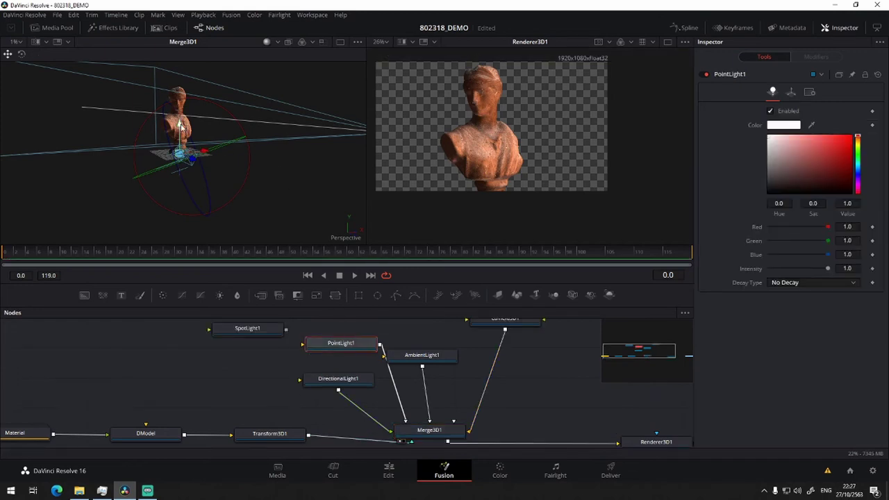
pyautogui.moveTo(180, 125); pyautogui.dragTo(178, 74)
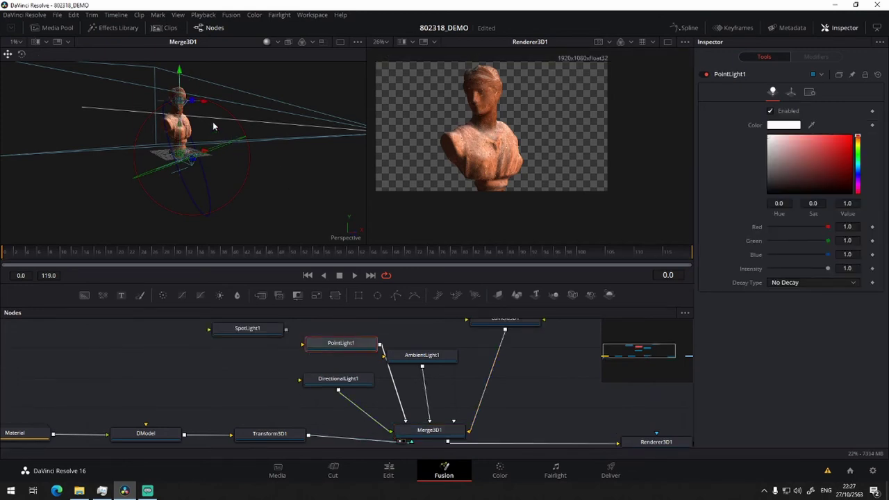
pyautogui.scroll(3, 199, 118)
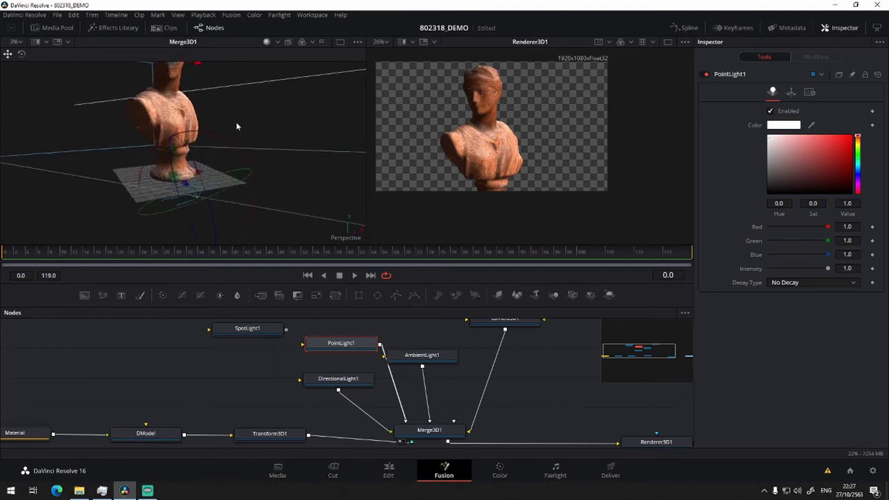
pyautogui.scroll(-1, 236, 125)
pyautogui.scroll(1, 250, 174)
pyautogui.moveTo(209, 151); pyautogui.dragTo(227, 161)
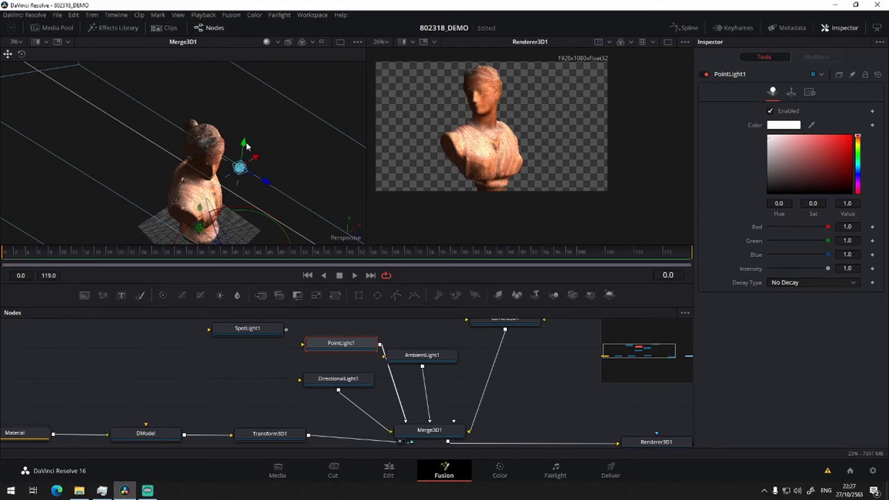
pyautogui.moveTo(244, 134); pyautogui.dragTo(246, 126)
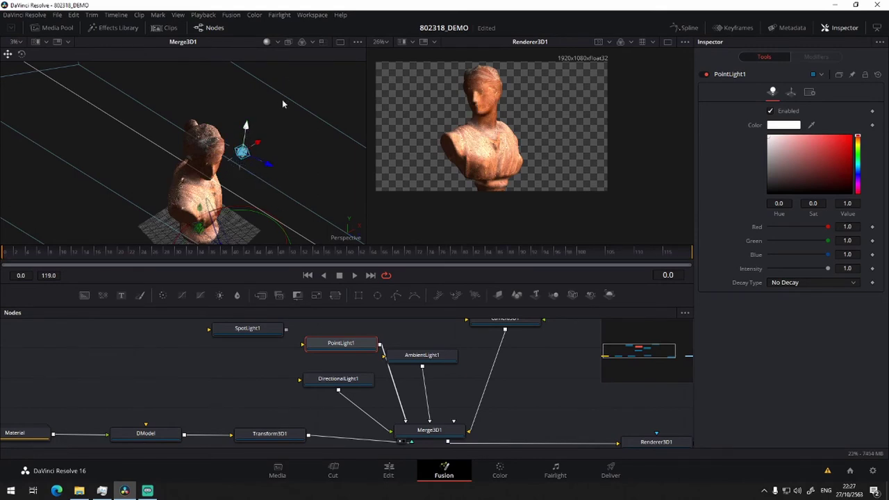
pyautogui.moveTo(233, 177)
pyautogui.mouseDown()
pyautogui.moveTo(201, 137)
pyautogui.moveTo(252, 160)
pyautogui.mouseUp()
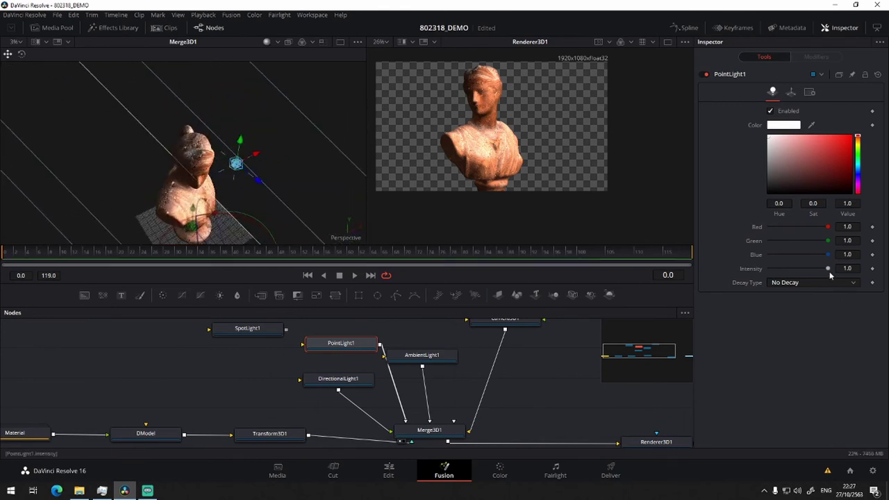
# Dim PointLight1's intensity to 0.402 and lift it further upward
pyautogui.moveTo(828, 269); pyautogui.dragTo(811, 269)
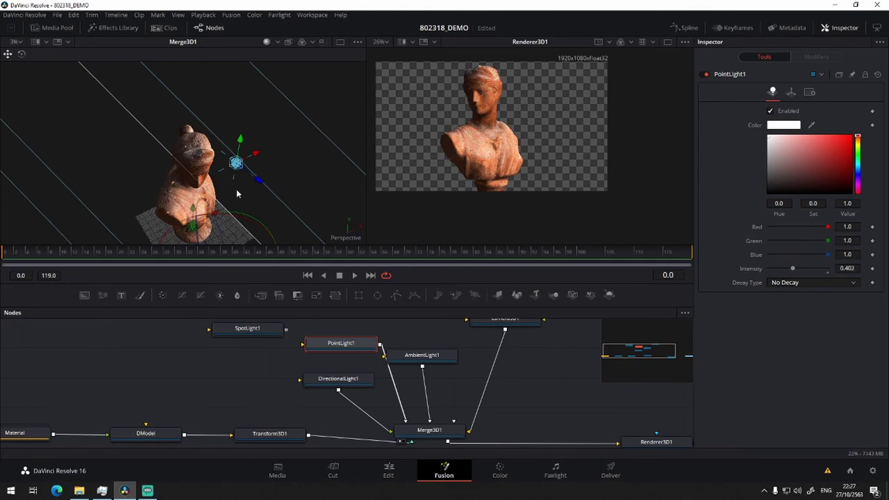
pyautogui.moveTo(238, 192); pyautogui.dragTo(254, 132)
pyautogui.moveTo(246, 82); pyautogui.dragTo(246, 69)
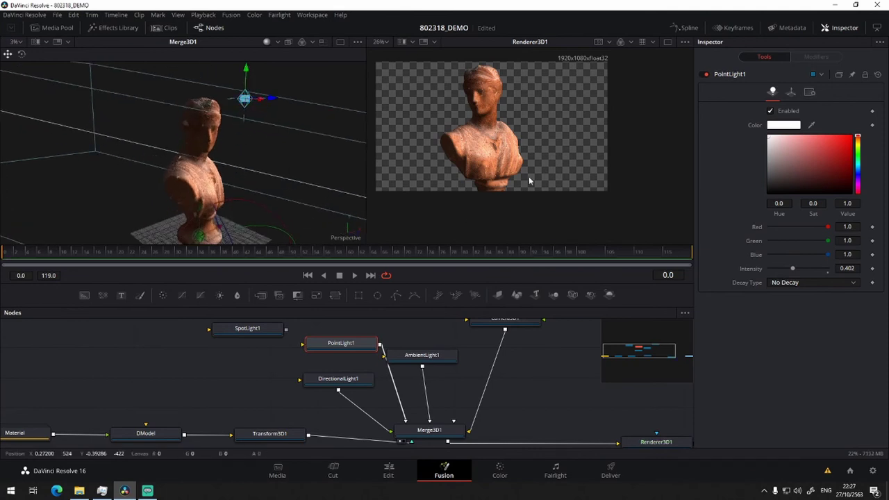
pyautogui.moveTo(536, 405); pyautogui.dragTo(552, 420)
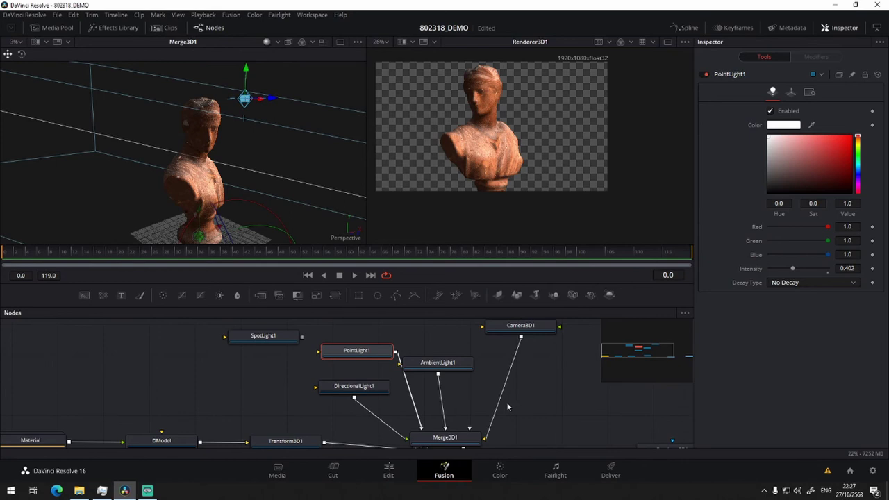
# Wire SpotLight1's output into Merge3D1
pyautogui.click(262, 342)
pyautogui.moveTo(302, 346); pyautogui.dragTo(421, 435)
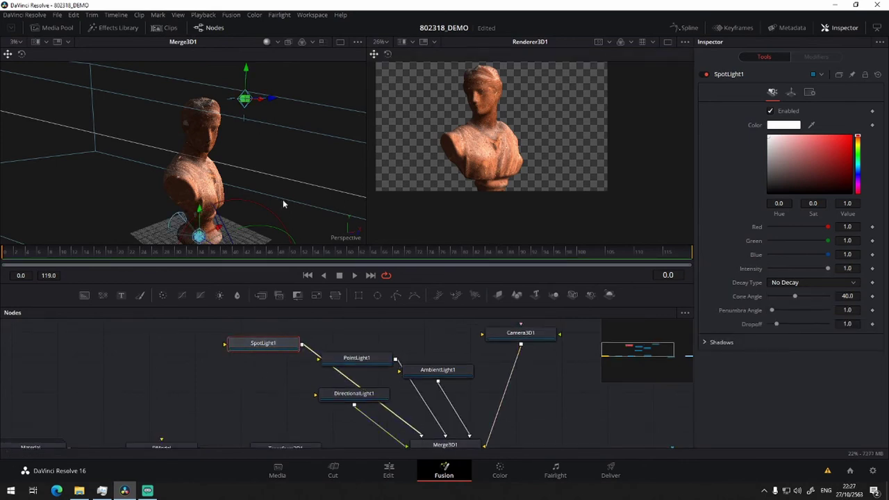
pyautogui.scroll(-3, 273, 213)
pyautogui.moveTo(272, 209); pyautogui.dragTo(209, 192)
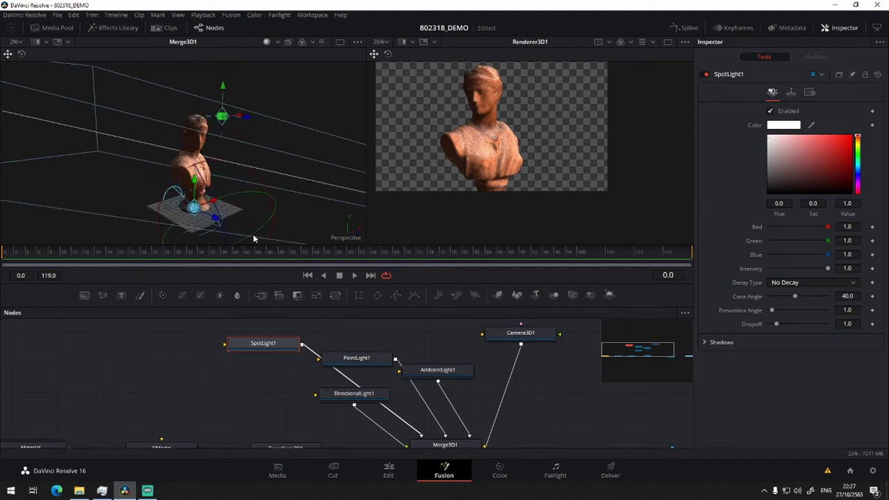
pyautogui.moveTo(253, 234); pyautogui.dragTo(287, 167)
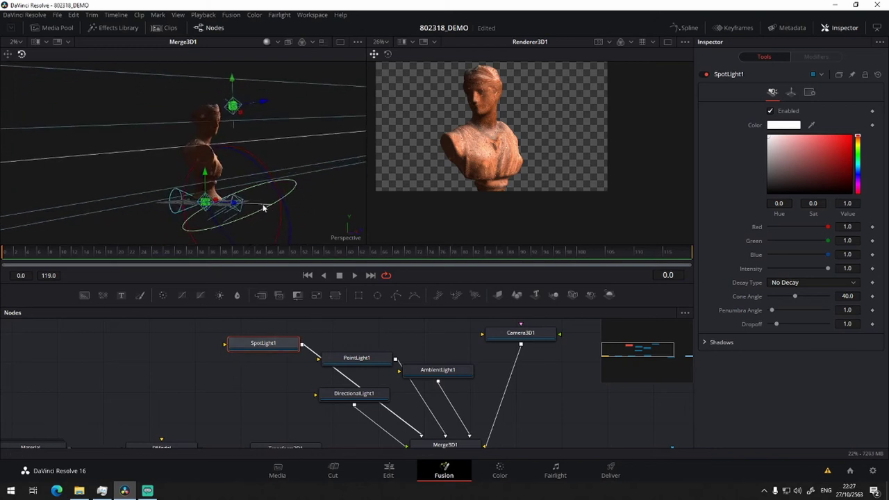
# Move the spotlight up and left of the bust and rotate it to aim at the bust
pyautogui.moveTo(254, 206); pyautogui.dragTo(270, 228)
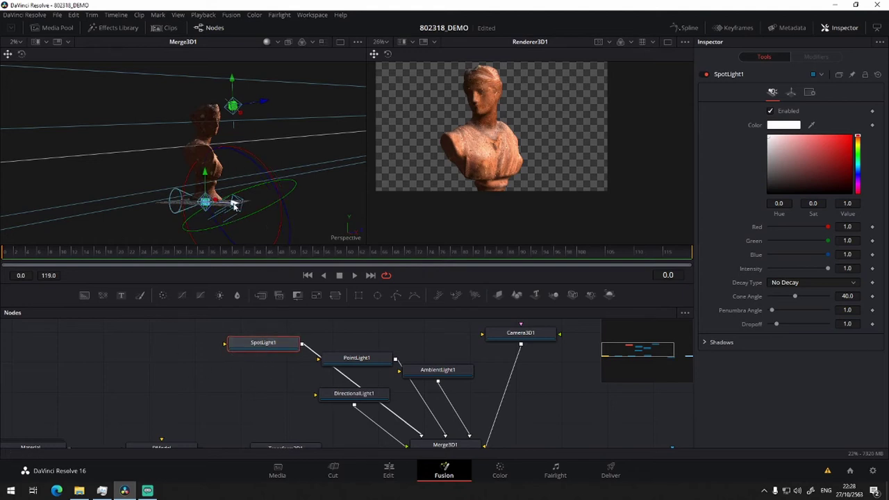
pyautogui.moveTo(234, 205); pyautogui.dragTo(190, 203)
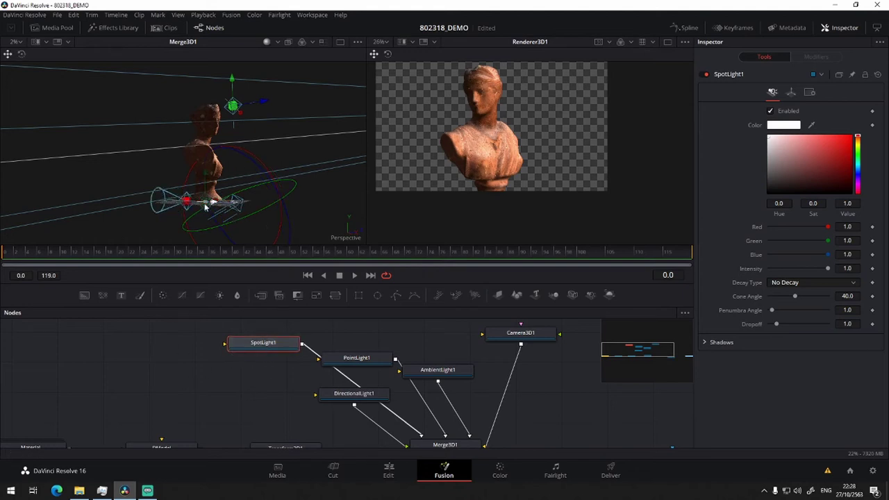
pyautogui.click(23, 56)
pyautogui.moveTo(179, 240); pyautogui.dragTo(165, 242)
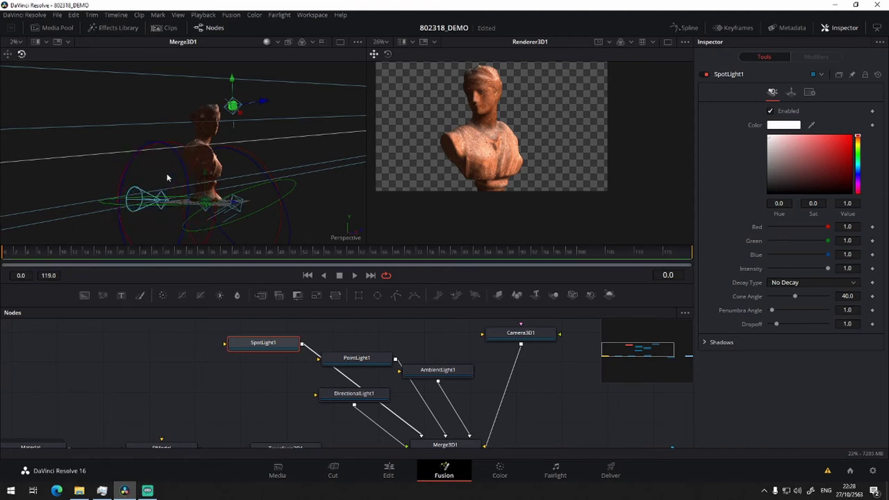
pyautogui.moveTo(181, 165)
pyautogui.mouseDown()
pyautogui.moveTo(153, 203)
pyautogui.moveTo(185, 222)
pyautogui.mouseUp()
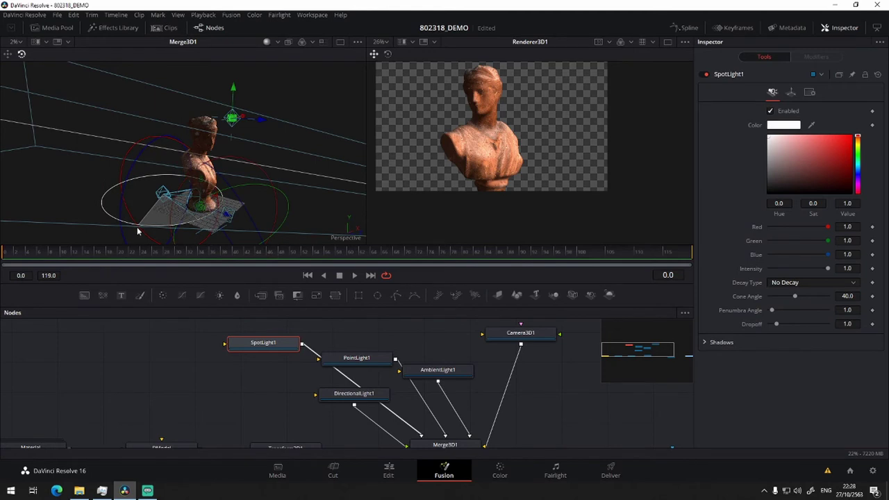
pyautogui.click(8, 56)
pyautogui.moveTo(142, 193)
pyautogui.mouseDown()
pyautogui.moveTo(87, 152)
pyautogui.moveTo(135, 59)
pyautogui.mouseUp()
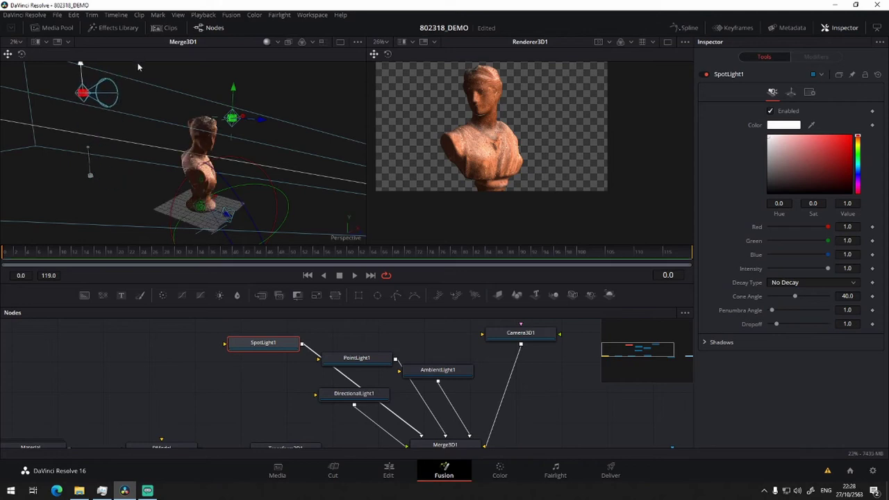
pyautogui.press('w')
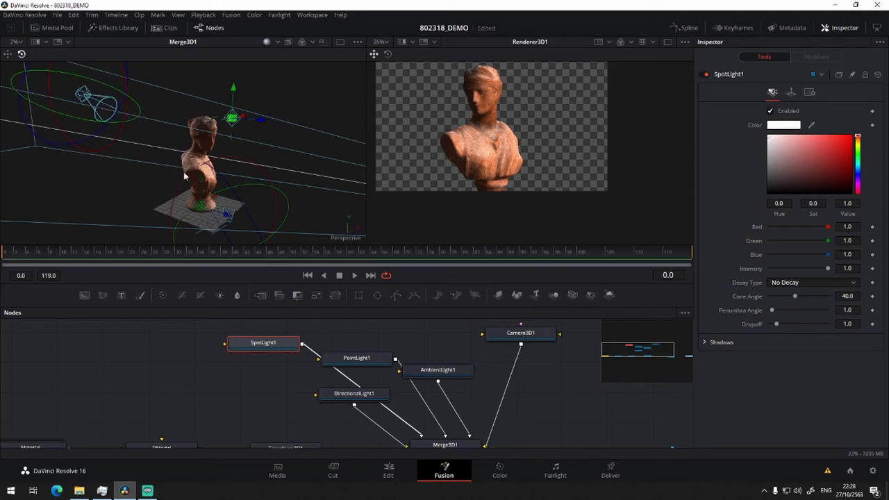
pyautogui.moveTo(131, 107)
pyautogui.mouseDown()
pyautogui.moveTo(60, 230)
pyautogui.moveTo(133, 167)
pyautogui.mouseUp()
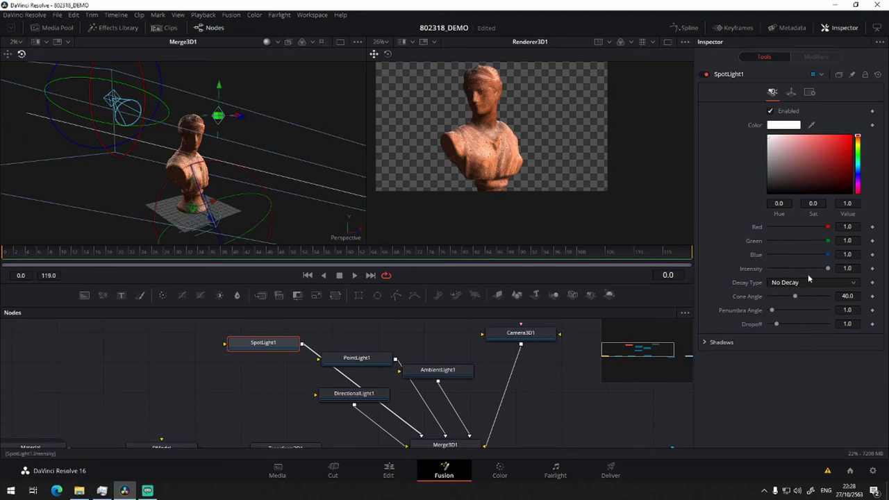
# Set SpotLight1's intensity to 5.0 and inspect the brighter bust from a new angle
pyautogui.click(847, 268)
pyautogui.press('Tab')
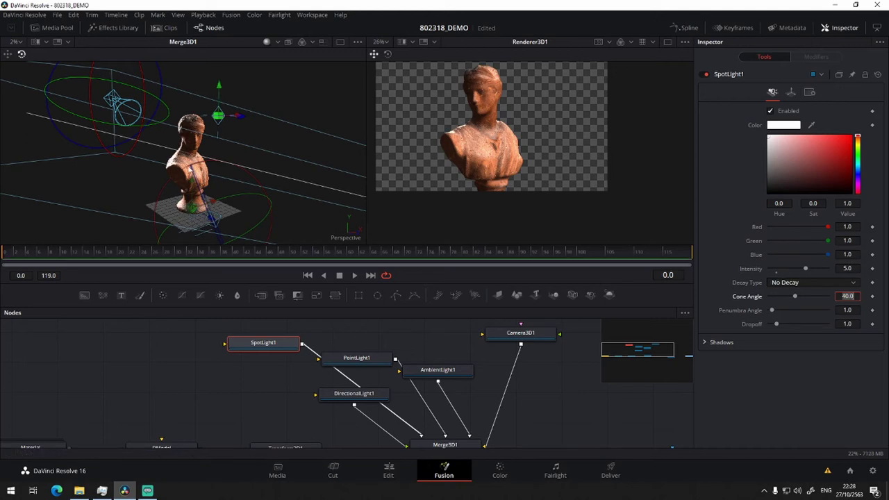
pyautogui.scroll(5, 462, 122)
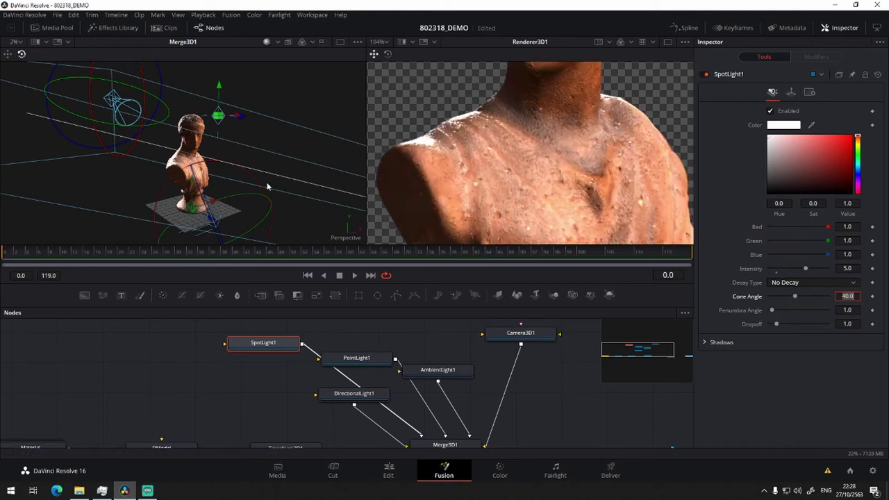
pyautogui.moveTo(216, 155)
pyautogui.mouseDown()
pyautogui.moveTo(117, 171)
pyautogui.moveTo(396, 118)
pyautogui.mouseUp()
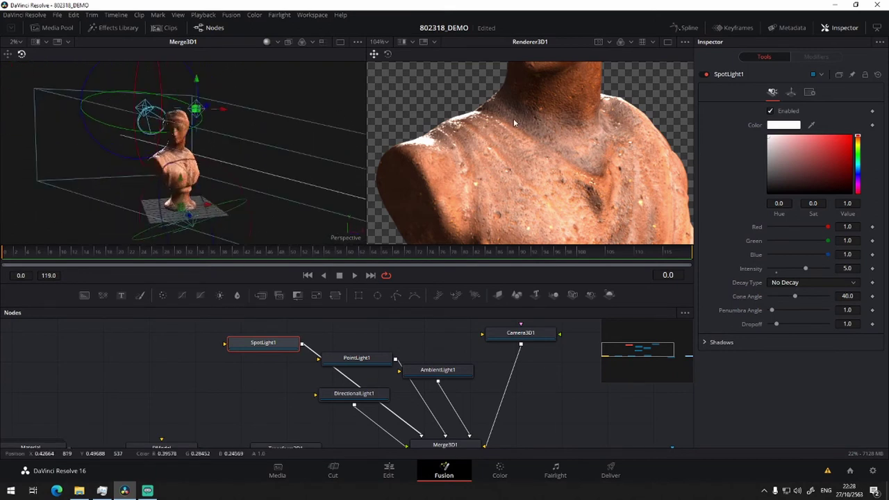
pyautogui.scroll(-5, 518, 118)
pyautogui.scroll(2, 517, 116)
pyautogui.scroll(2, 521, 151)
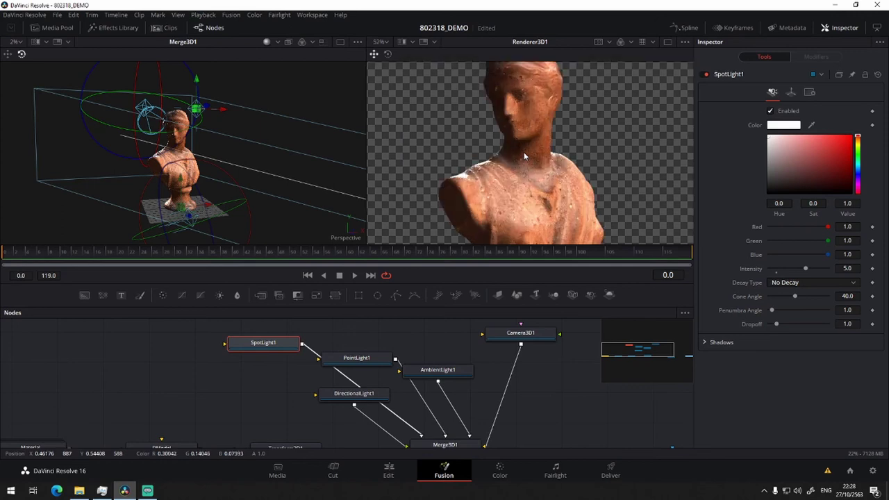
pyautogui.moveTo(58, 138)
pyautogui.mouseDown()
pyautogui.moveTo(148, 146)
pyautogui.moveTo(113, 105)
pyautogui.mouseUp()
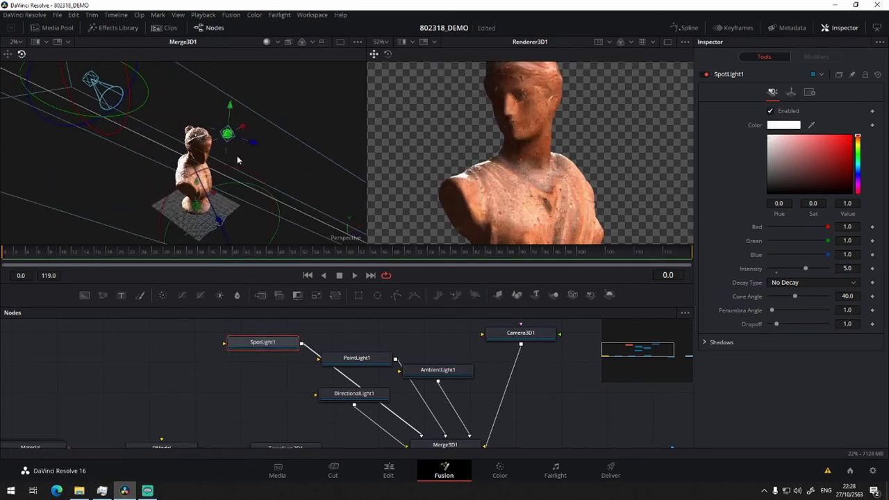
# Move SpotLight1 left and slightly up in the Merge3D1 viewer
pyautogui.moveTo(253, 144); pyautogui.dragTo(262, 146)
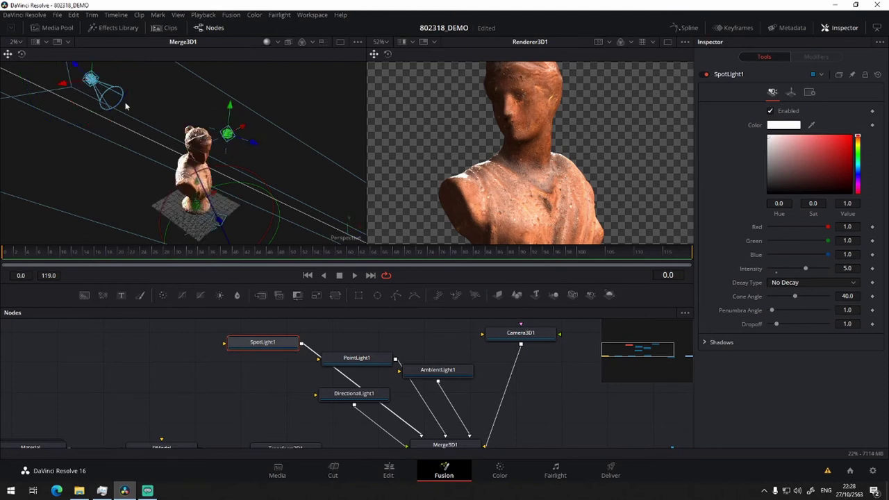
pyautogui.moveTo(79, 69); pyautogui.dragTo(62, 97)
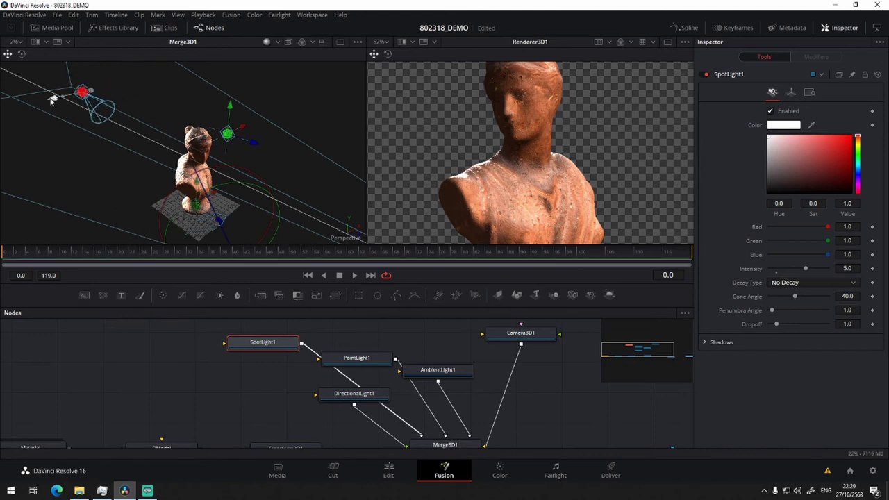
pyautogui.moveTo(61, 100); pyautogui.dragTo(50, 100)
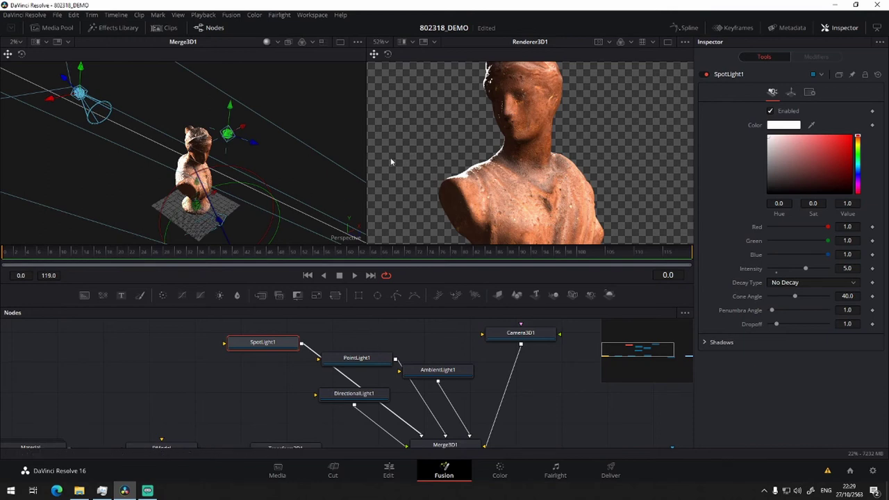
pyautogui.moveTo(445, 155); pyautogui.dragTo(493, 194)
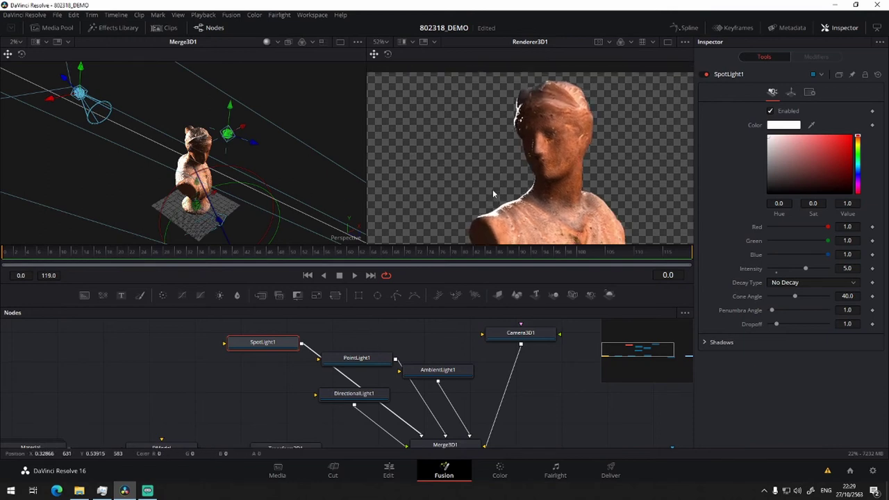
pyautogui.moveTo(80, 69); pyautogui.dragTo(81, 64)
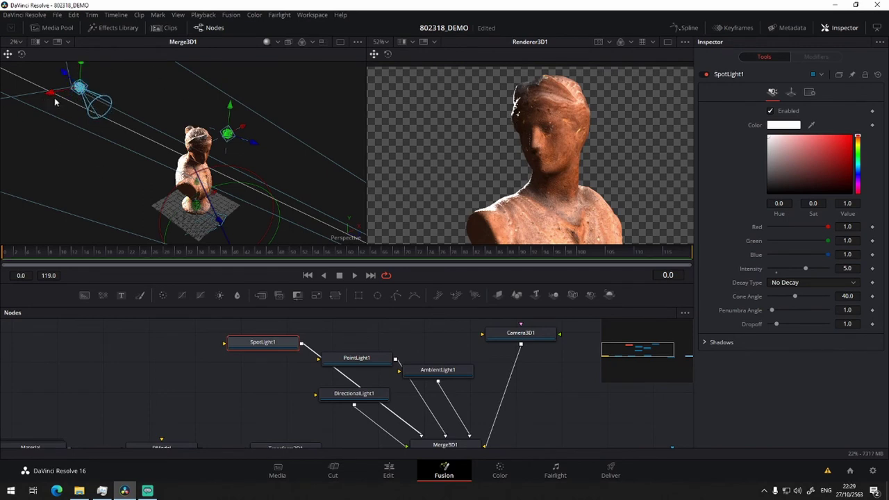
# Rotate SpotLight1's cone down toward the bust, shifting the light further left
pyautogui.click(22, 53)
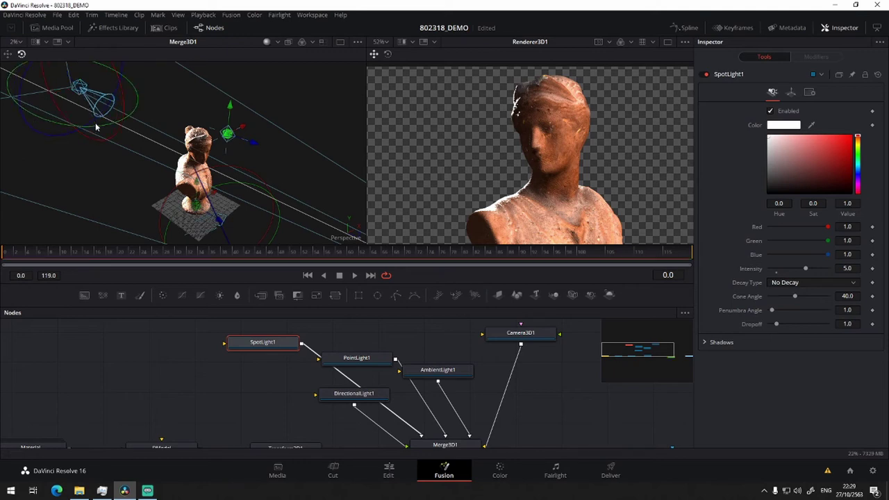
pyautogui.moveTo(91, 125)
pyautogui.mouseDown()
pyautogui.moveTo(111, 127)
pyautogui.moveTo(104, 128)
pyautogui.mouseUp()
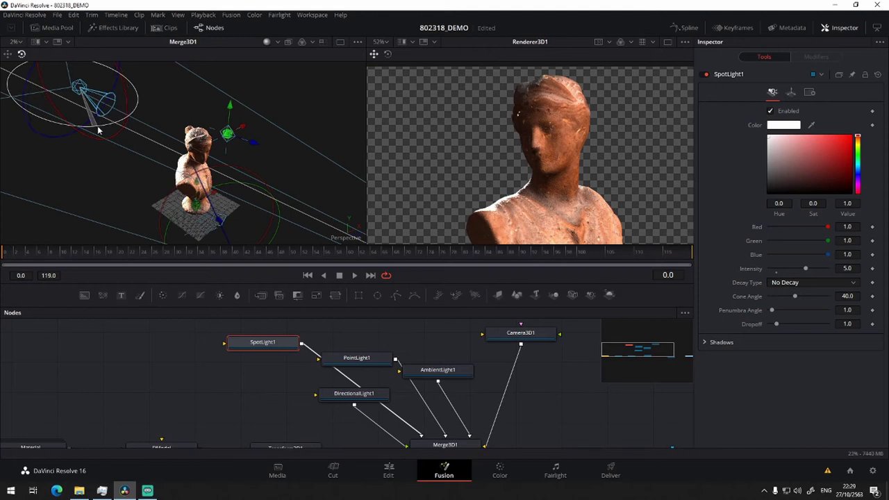
pyautogui.moveTo(97, 130); pyautogui.dragTo(87, 132)
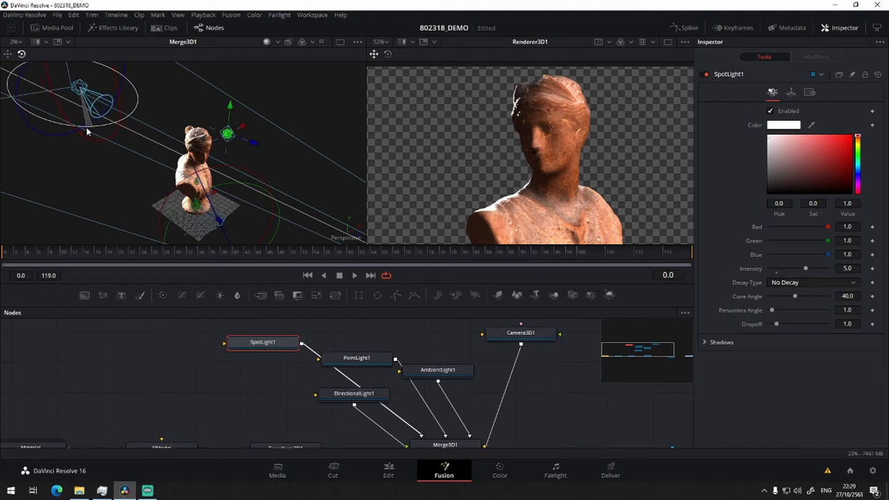
pyautogui.click(8, 55)
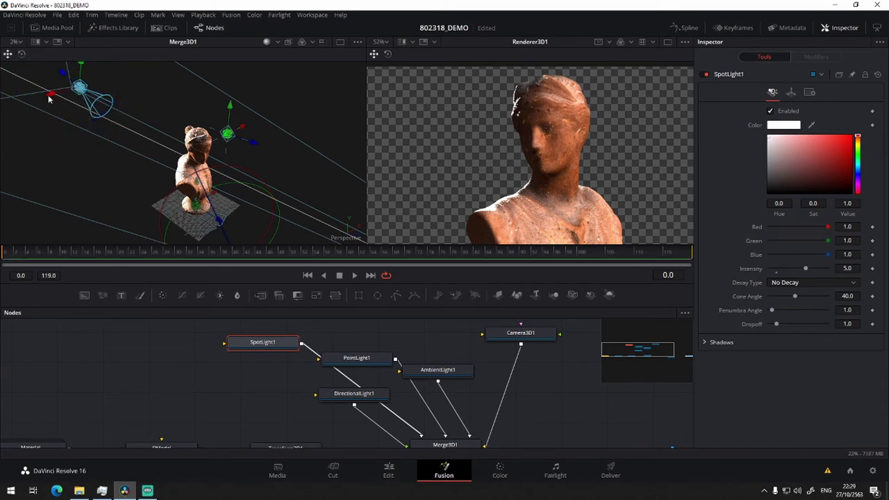
pyautogui.moveTo(49, 99)
pyautogui.mouseDown()
pyautogui.moveTo(21, 105)
pyautogui.moveTo(33, 100)
pyautogui.mouseUp()
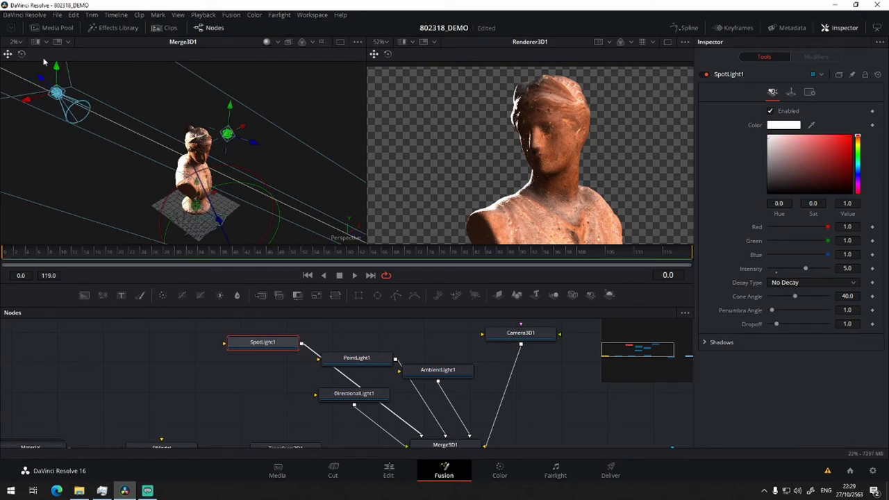
pyautogui.click(21, 55)
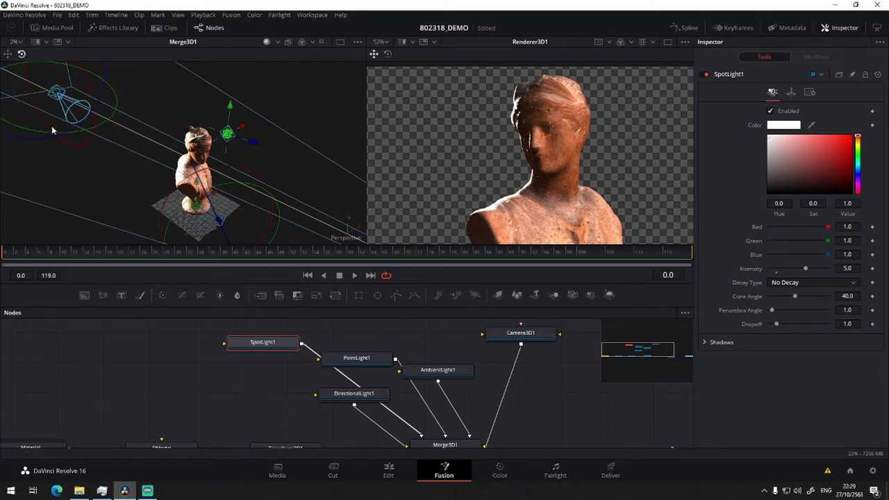
pyautogui.moveTo(60, 134); pyautogui.dragTo(73, 136)
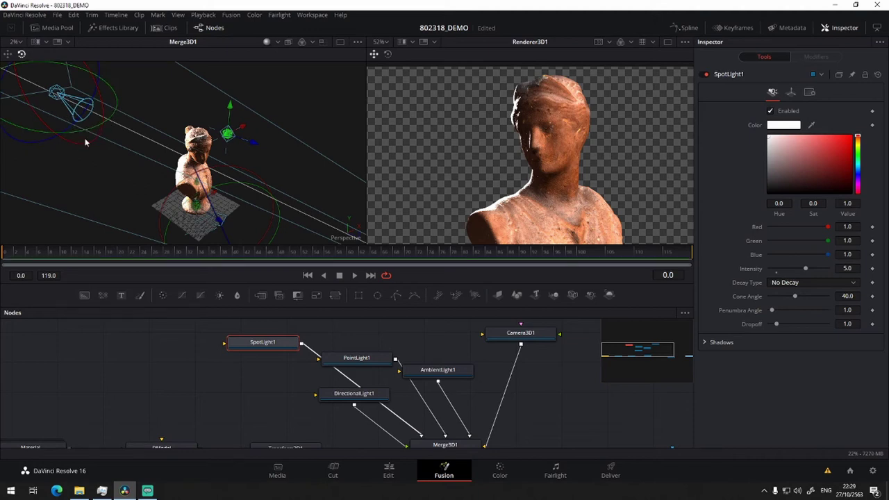
pyautogui.moveTo(82, 133); pyautogui.dragTo(79, 132)
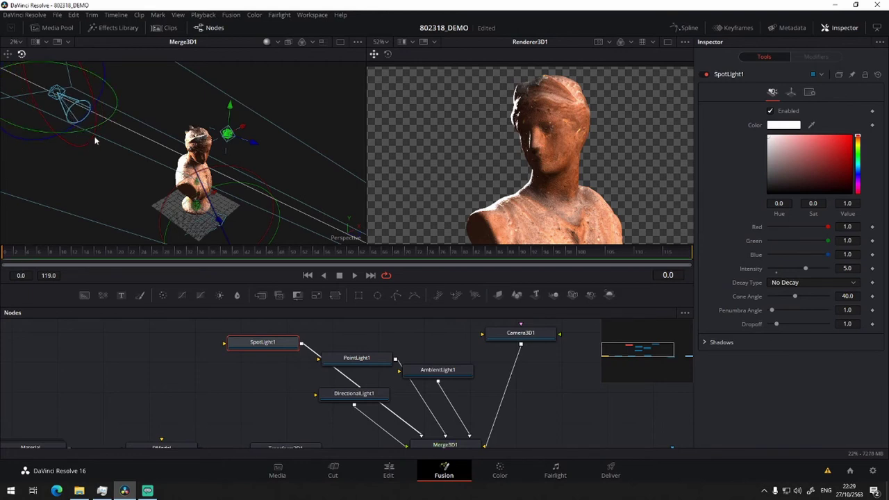
pyautogui.moveTo(86, 134); pyautogui.dragTo(96, 130)
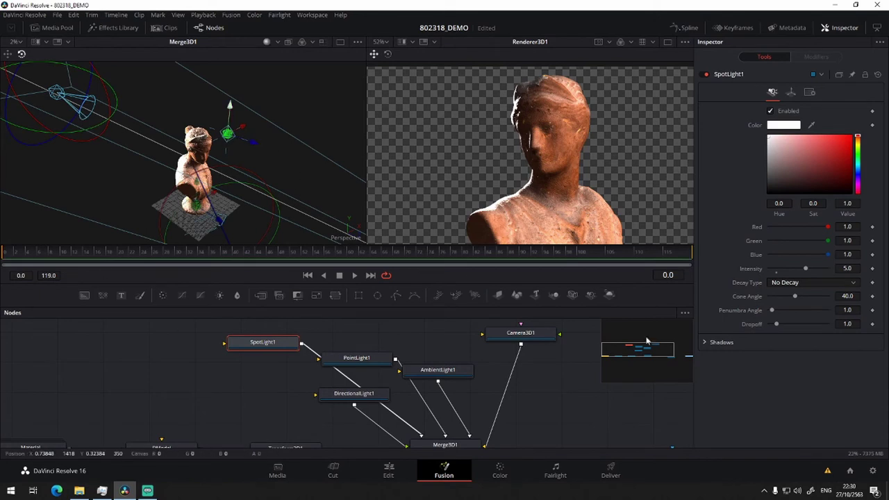
# Switch SpotLight1's falloff to quadratic and raise its intensity to 25
pyautogui.click(804, 283)
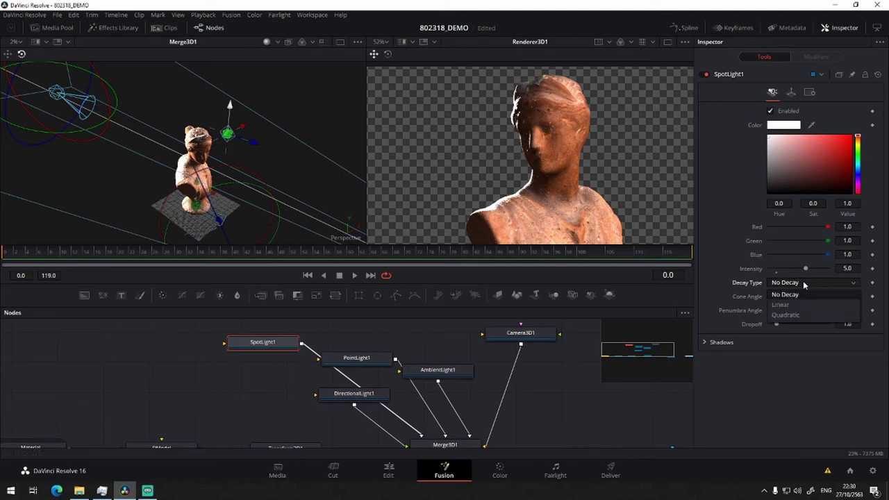
pyautogui.click(807, 320)
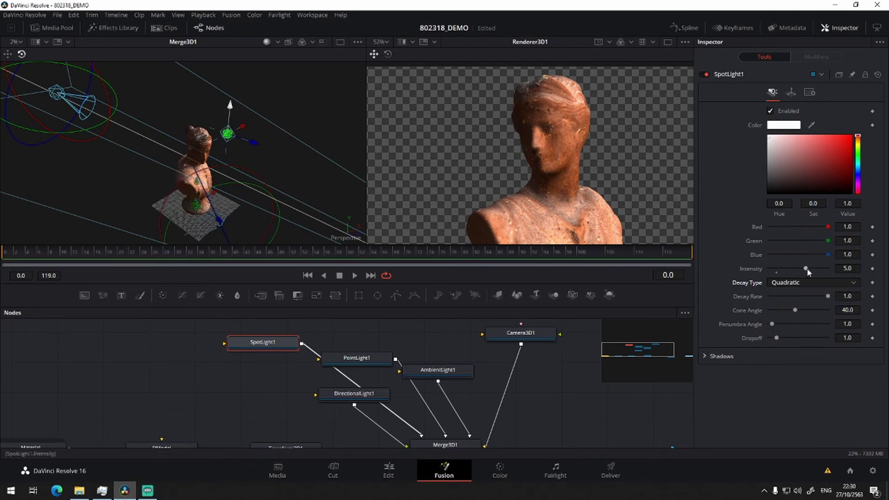
pyautogui.moveTo(807, 270); pyautogui.dragTo(828, 269)
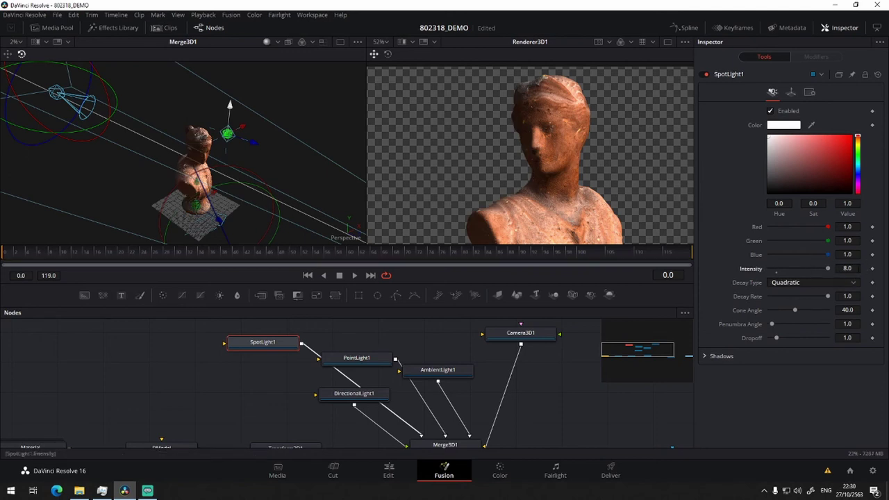
pyautogui.click(847, 268)
pyautogui.write('2')
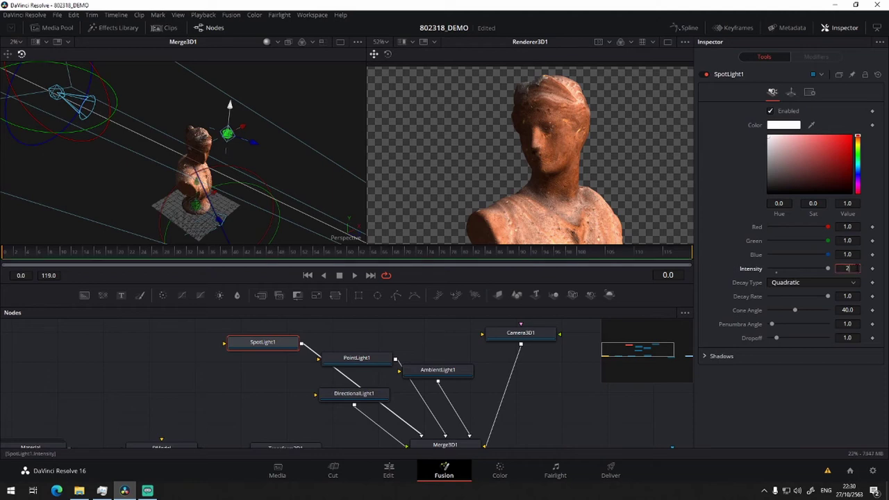
pyautogui.write('5')
pyautogui.press('Tab')
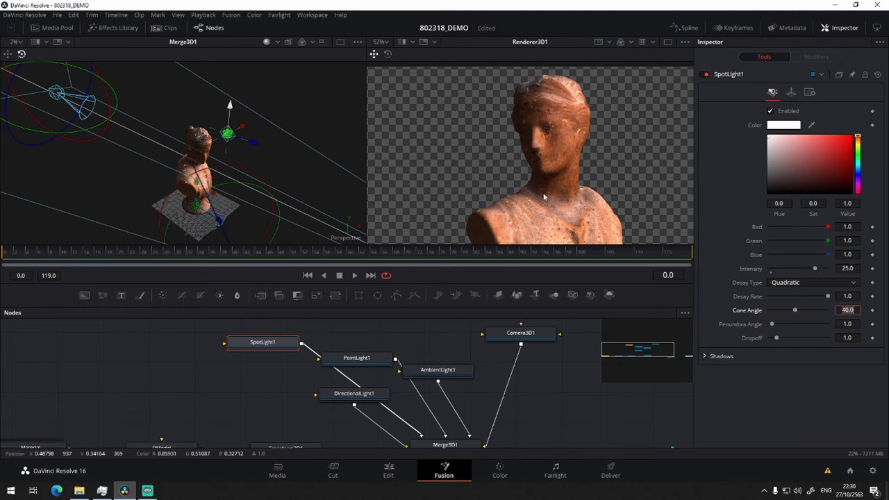
# Step the spotlight intensity through 100, 1000 and 5000, then settle it at 4000
pyautogui.hotkey('shift', 'Tab')
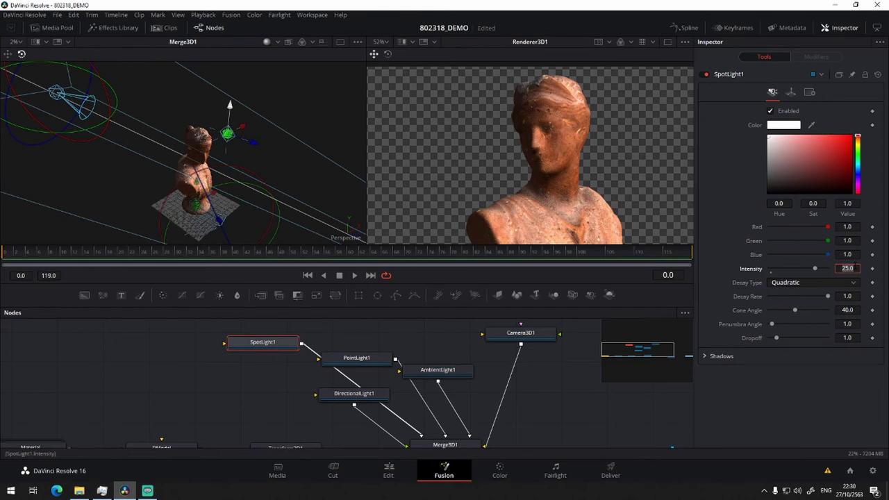
pyautogui.write('10')
pyautogui.press('Tab')
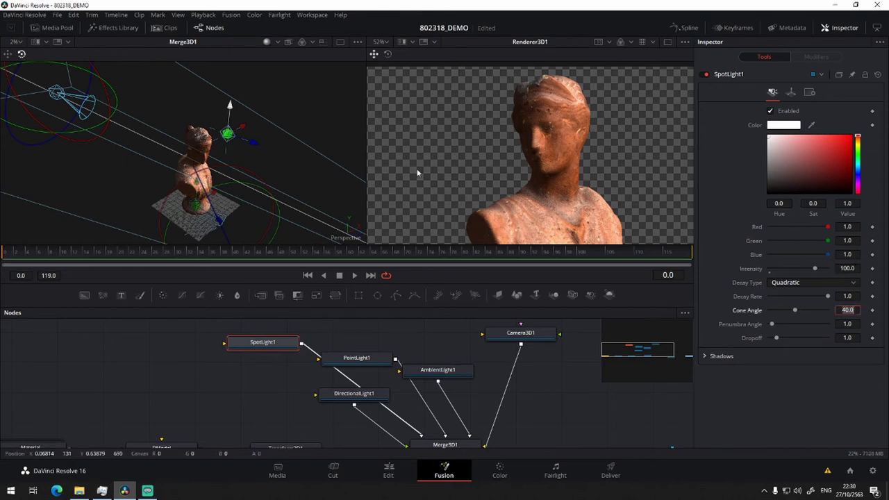
pyautogui.hotkey('shift', 'Tab')
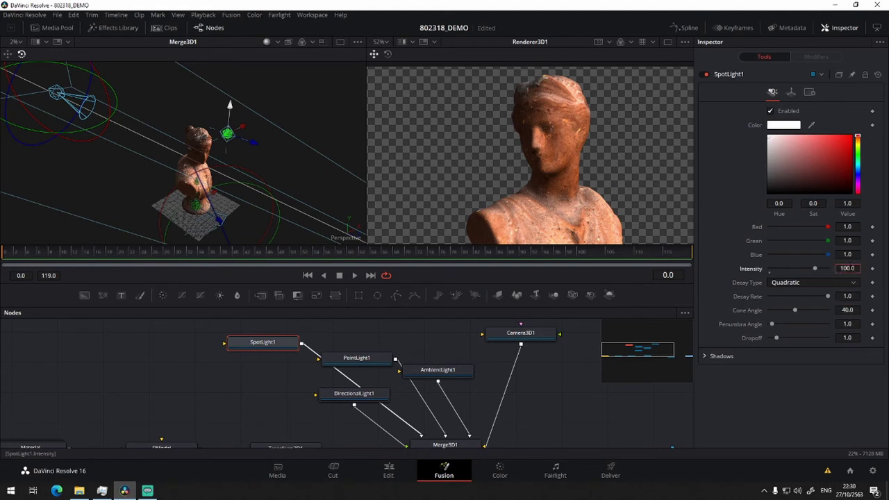
pyautogui.write('1000')
pyautogui.press('Tab')
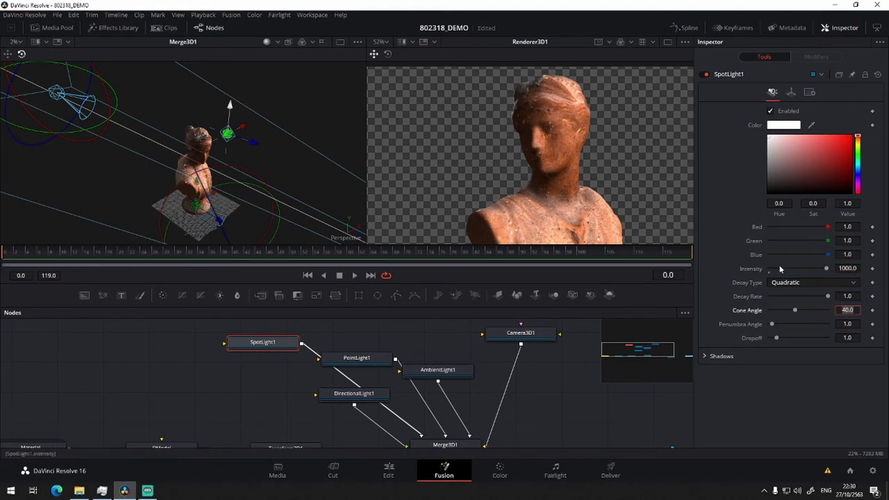
pyautogui.click(842, 268)
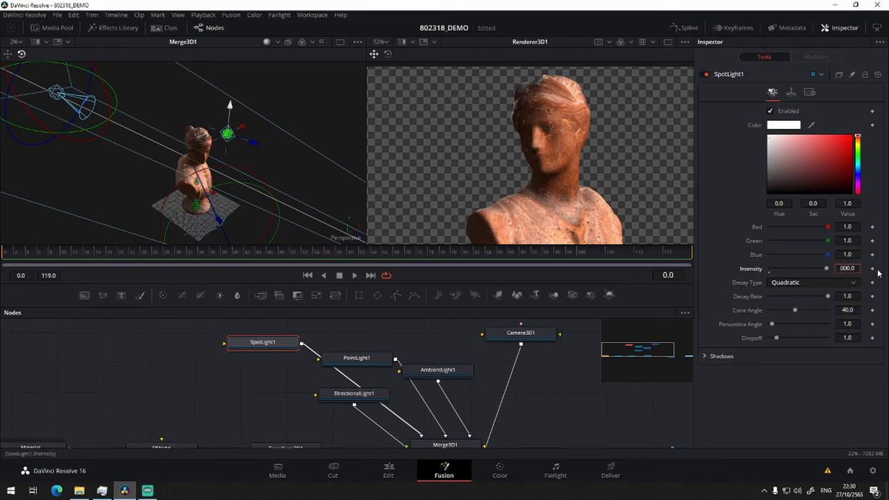
pyautogui.write('5')
pyautogui.press('Tab')
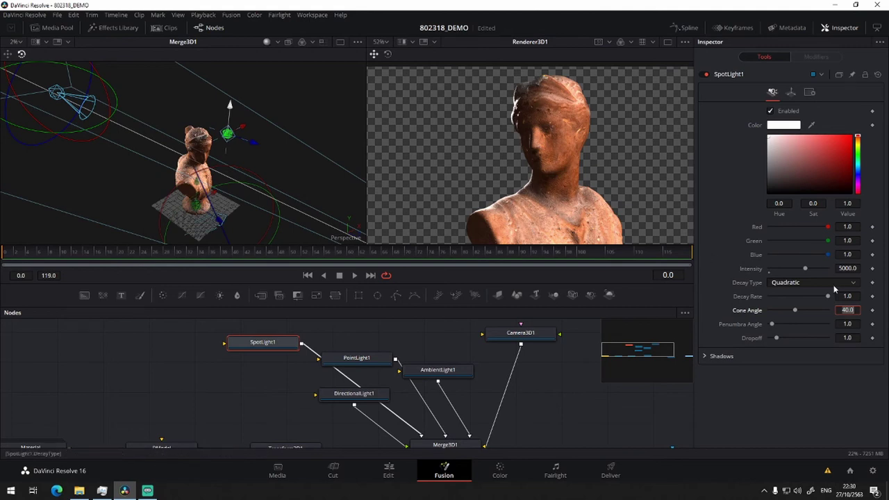
pyautogui.click(847, 268)
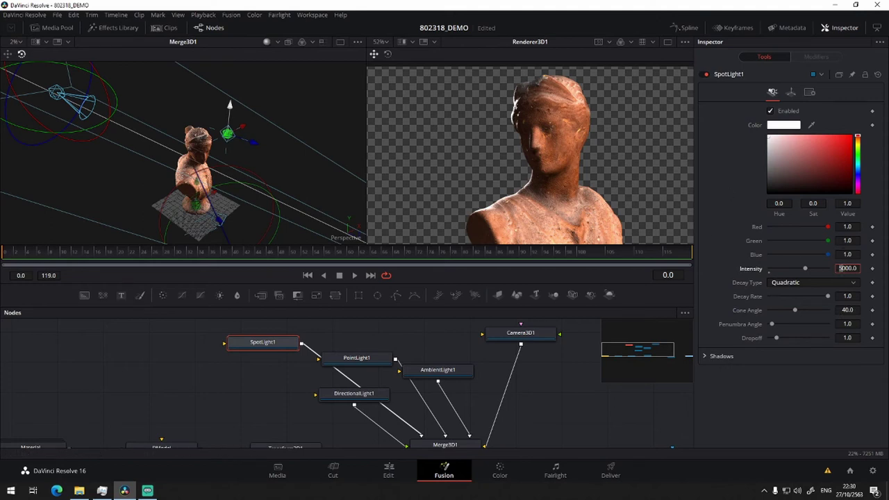
pyautogui.write('4000')
pyautogui.click(848, 310)
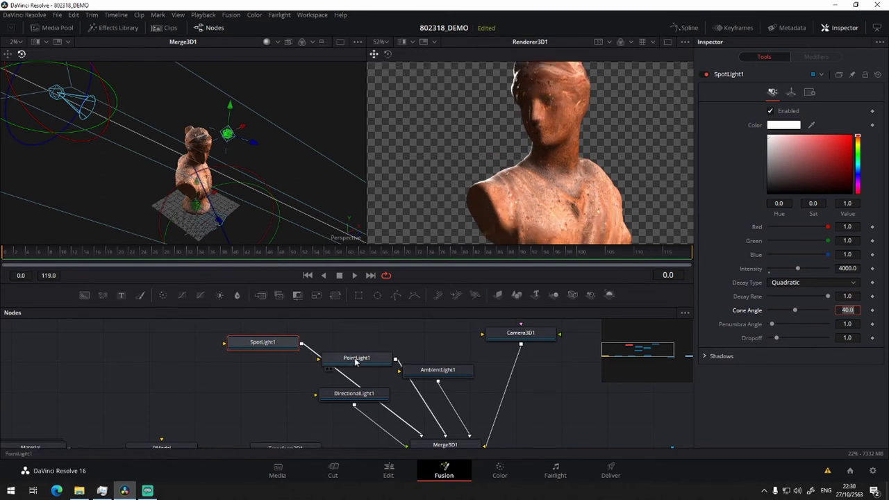
# Rearrange Camera3D1, the AmbientLight1, PointLight1, DirectionalLight1 and SpotLight1 nodes, and Transform3D1 around Merge3D1
pyautogui.moveTo(479, 359)
pyautogui.mouseDown()
pyautogui.moveTo(387, 332)
pyautogui.moveTo(393, 343)
pyautogui.mouseUp()
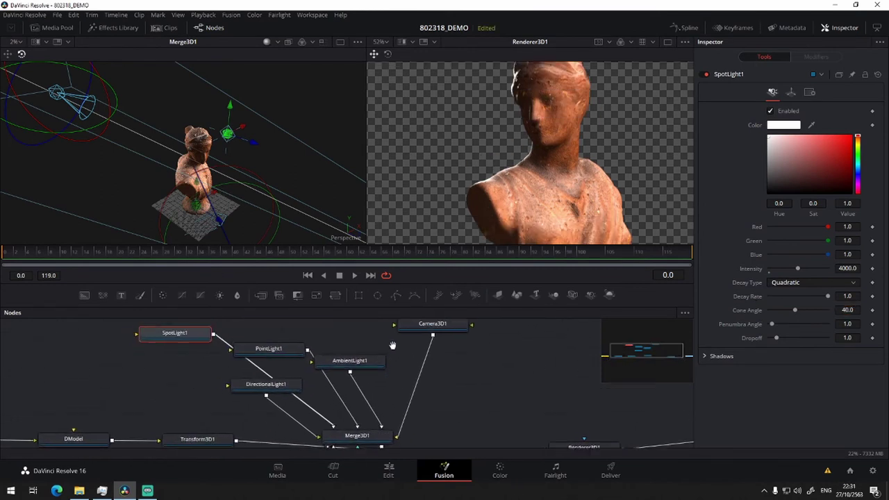
pyautogui.moveTo(462, 323); pyautogui.dragTo(497, 395)
pyautogui.moveTo(354, 355); pyautogui.dragTo(426, 357)
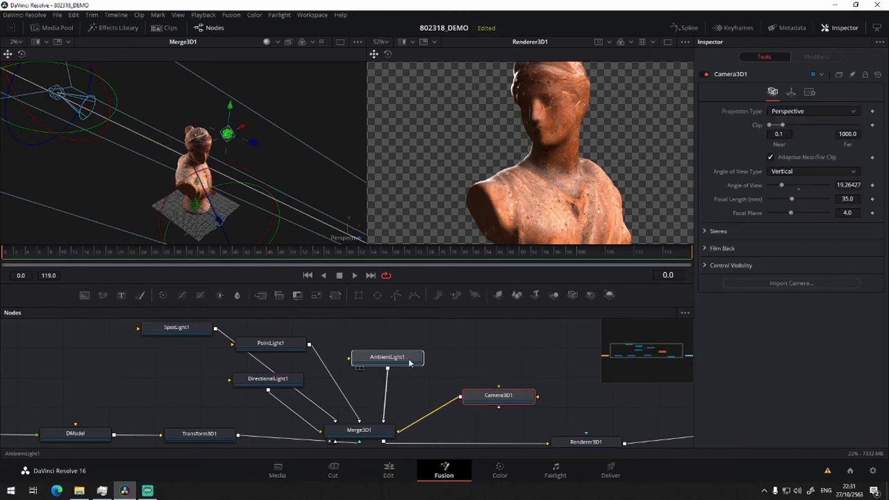
pyautogui.moveTo(303, 343)
pyautogui.mouseDown()
pyautogui.moveTo(401, 337)
pyautogui.moveTo(396, 327)
pyautogui.mouseUp()
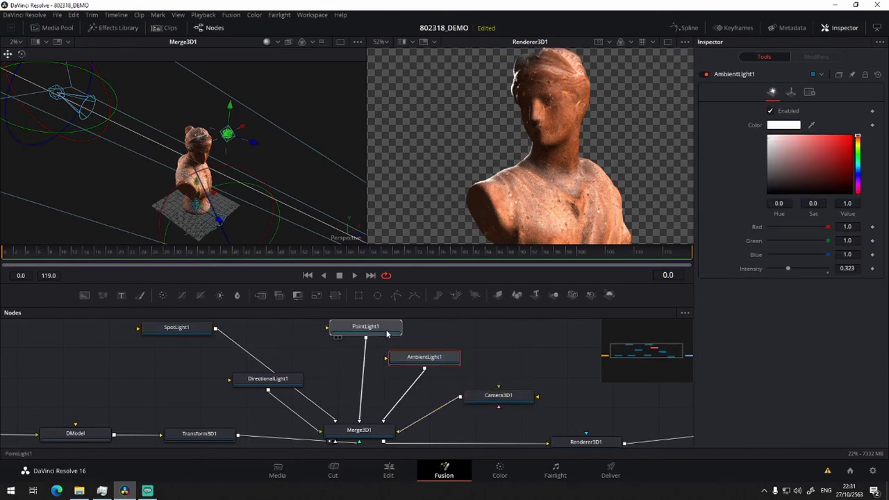
pyautogui.moveTo(288, 400)
pyautogui.mouseDown()
pyautogui.moveTo(266, 422)
pyautogui.moveTo(339, 378)
pyautogui.mouseUp()
pyautogui.moveTo(199, 352); pyautogui.dragTo(271, 418)
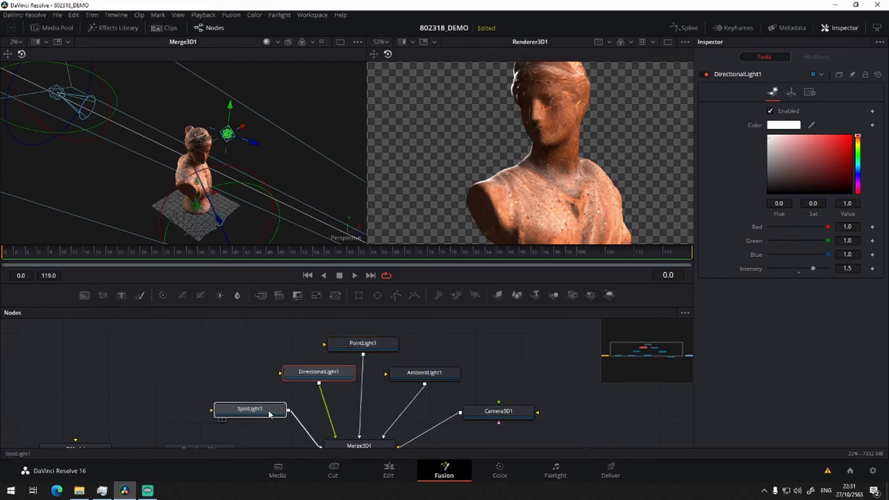
pyautogui.scroll(-5, 470, 327)
pyautogui.hscroll(-3, 480, 297)
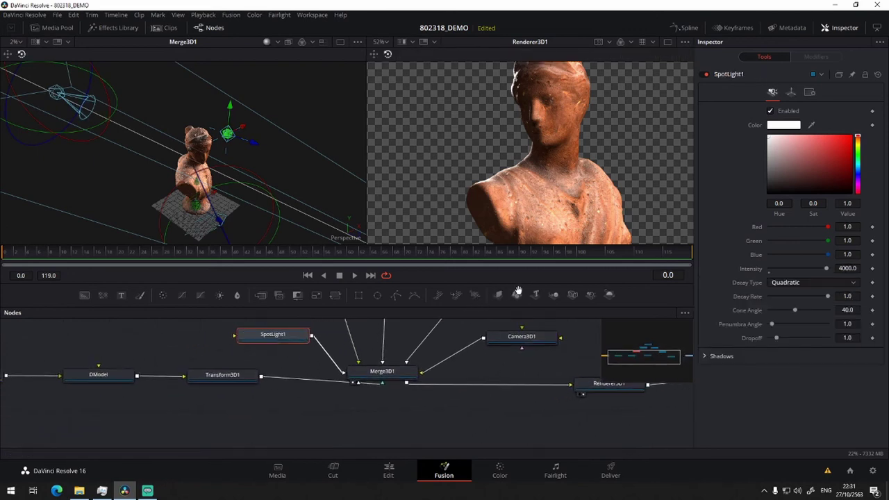
pyautogui.moveTo(259, 384)
pyautogui.mouseDown()
pyautogui.moveTo(263, 419)
pyautogui.moveTo(273, 377)
pyautogui.moveTo(301, 385)
pyautogui.mouseUp()
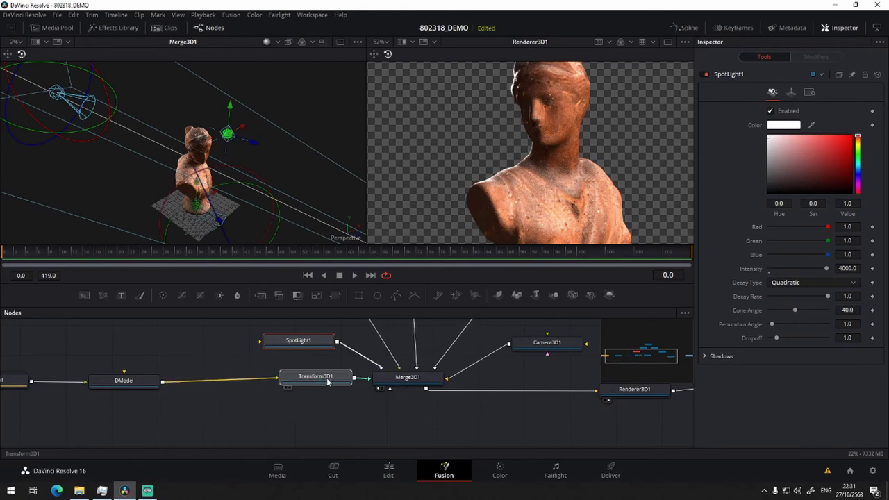
# Align Transform3D1 on the DModel–Merge3D1 link and recentre the rendered bust
pyautogui.moveTo(301, 384); pyautogui.dragTo(309, 385)
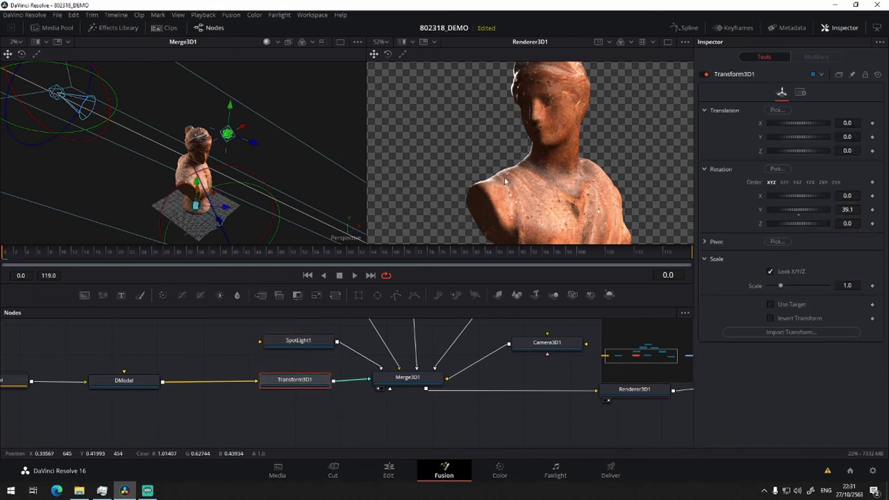
pyautogui.scroll(-2, 592, 160)
pyautogui.scroll(-2, 591, 156)
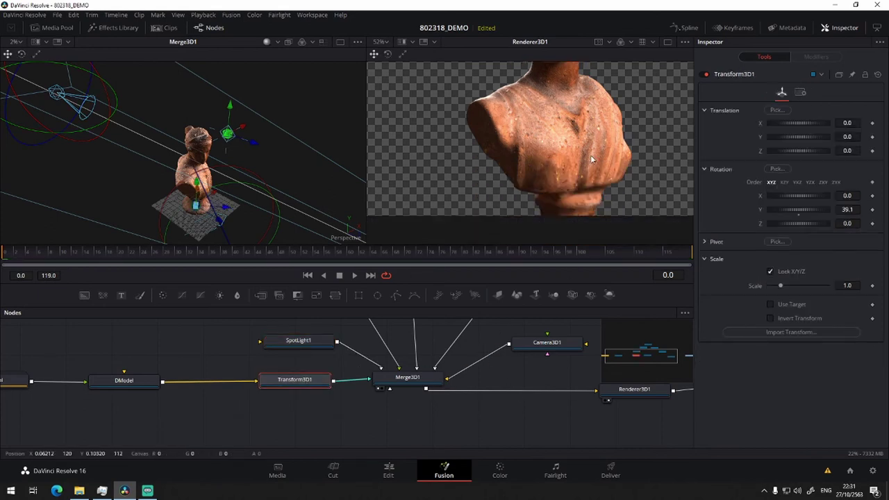
pyautogui.scroll(-2, 591, 155)
pyautogui.moveTo(576, 151); pyautogui.dragTo(497, 175)
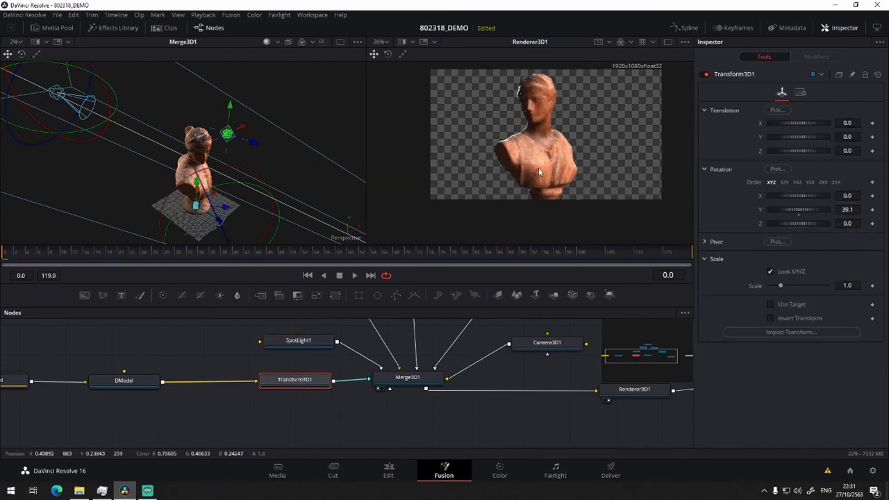
# Show Camera3D1's settings and select the camera in the 3D view
pyautogui.click(556, 354)
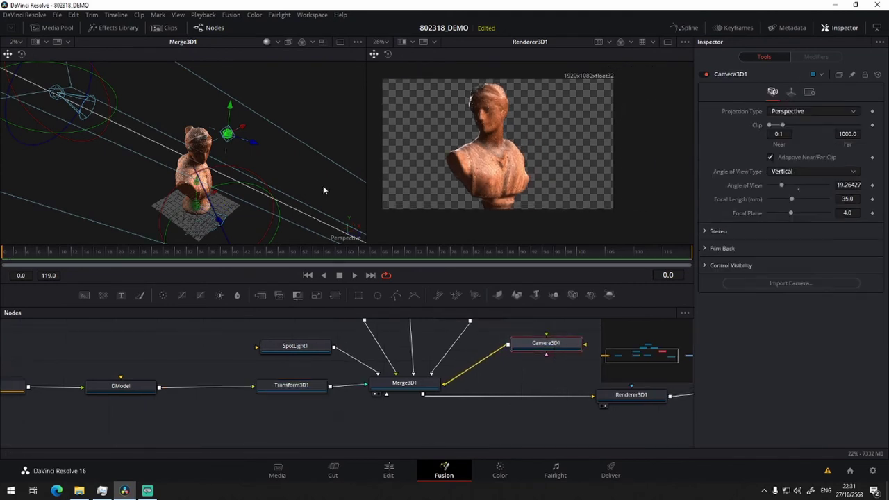
pyautogui.scroll(-3, 323, 186)
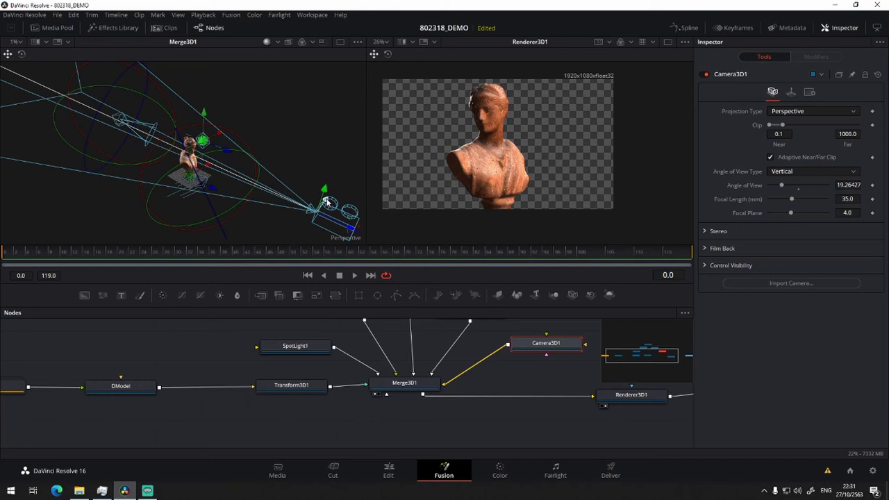
pyautogui.moveTo(326, 202); pyautogui.dragTo(327, 203)
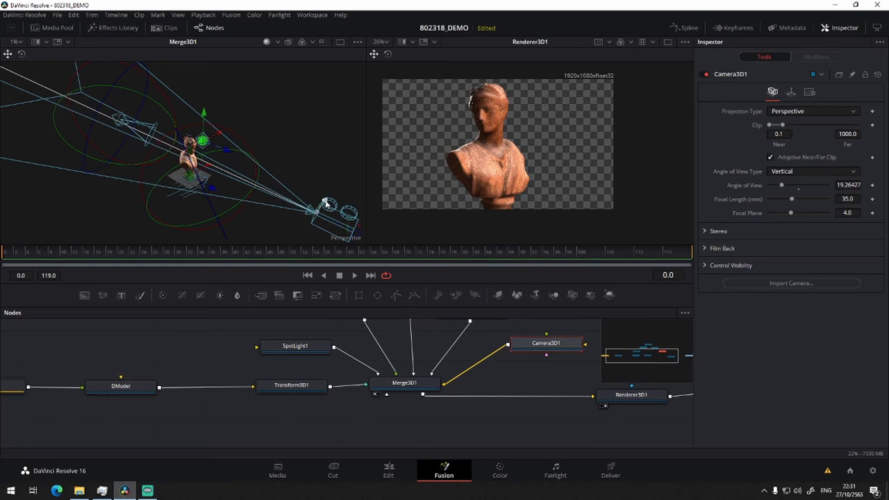
pyautogui.click(326, 202)
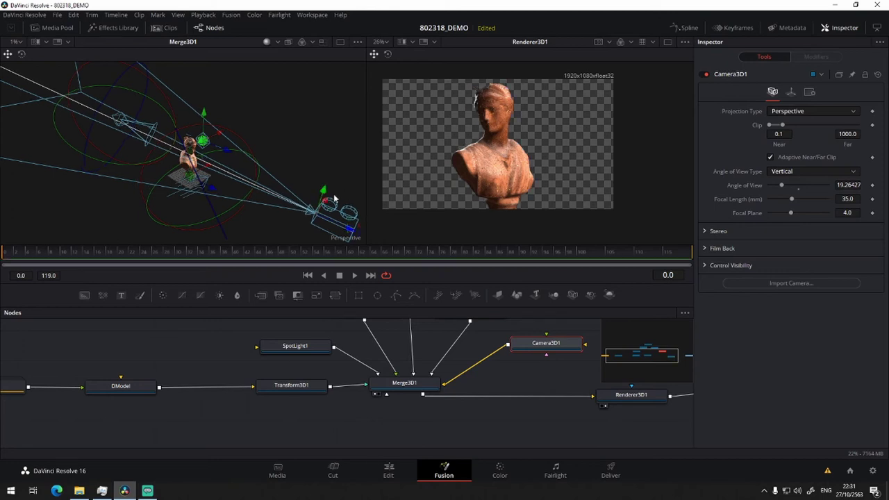
pyautogui.scroll(5, 508, 127)
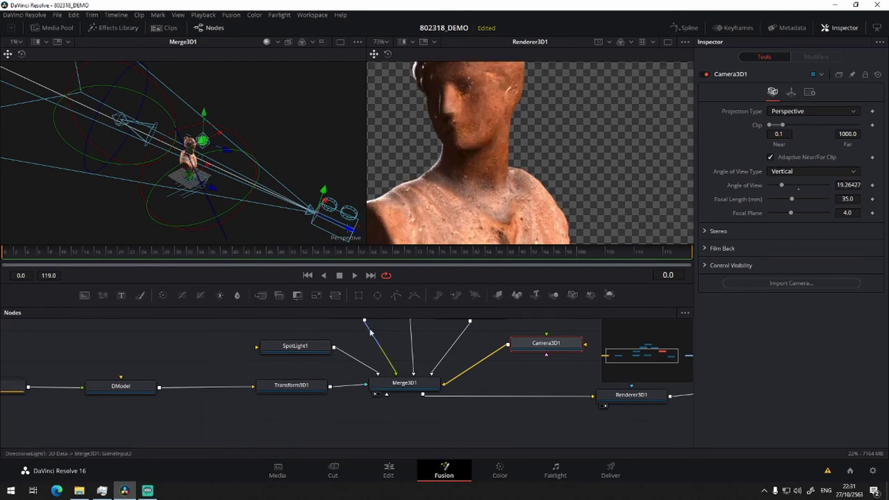
# Save the 802318_DEMO project with Ctrl+S
pyautogui.moveTo(345, 341); pyautogui.dragTo(349, 397)
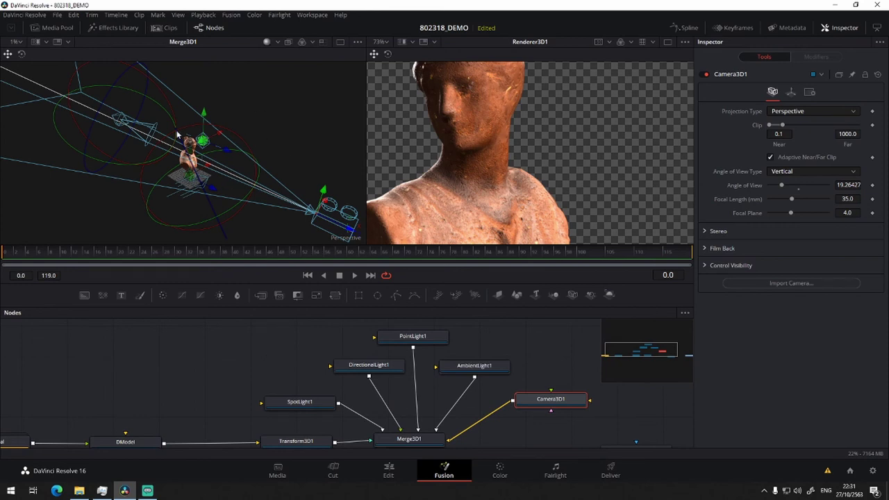
pyautogui.scroll(-3, 184, 176)
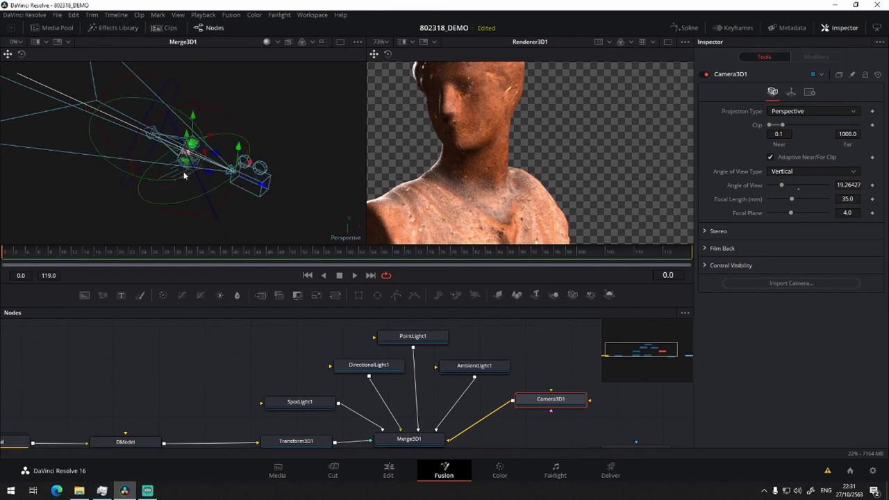
pyautogui.hotkey('ctrl', 's')
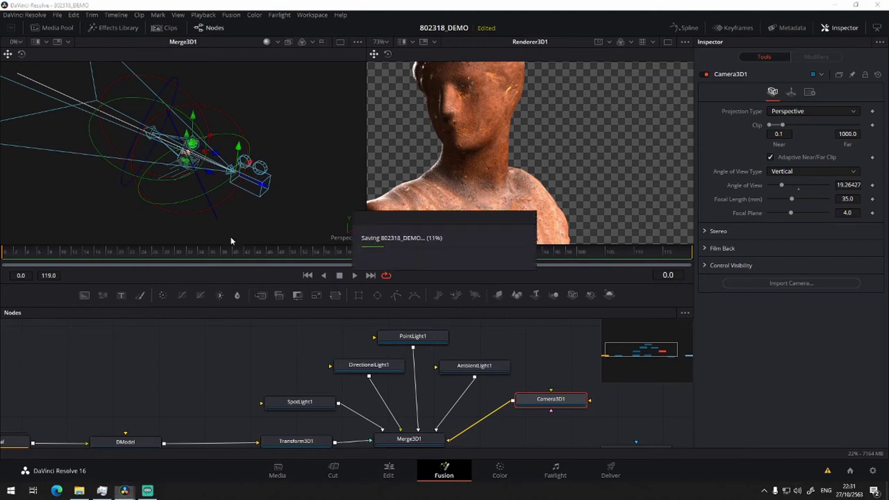
pyautogui.moveTo(273, 368)
pyautogui.mouseDown()
pyautogui.moveTo(364, 344)
pyautogui.moveTo(300, 385)
pyautogui.mouseUp()
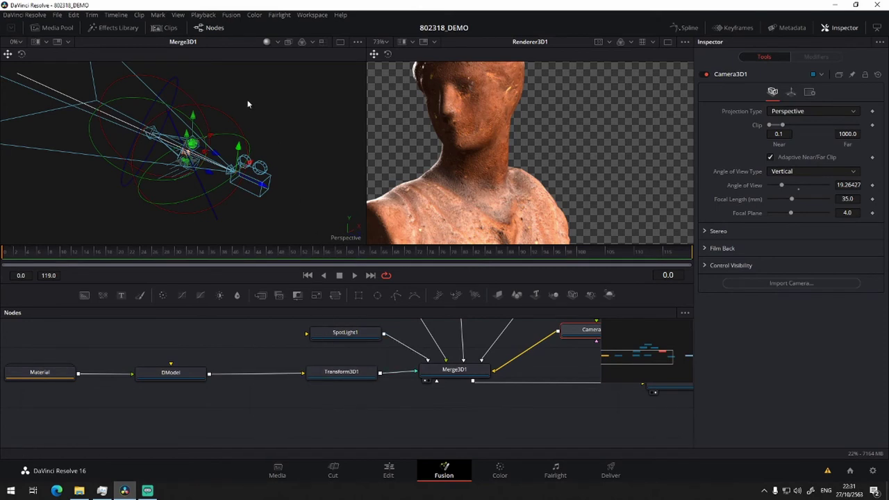
pyautogui.moveTo(465, 410); pyautogui.dragTo(427, 389)
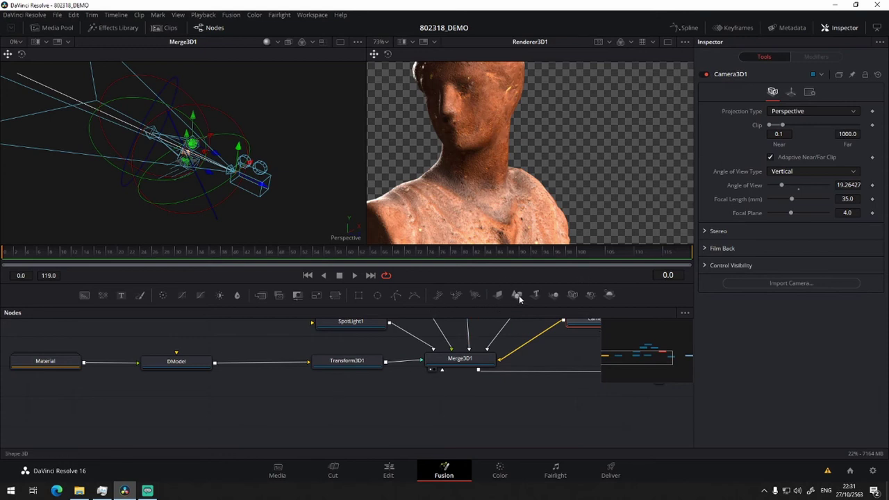
# Add a Shape3D1 plane, wire it into Merge3D1, and try scaling it in the viewer
pyautogui.moveTo(518, 294); pyautogui.dragTo(345, 411)
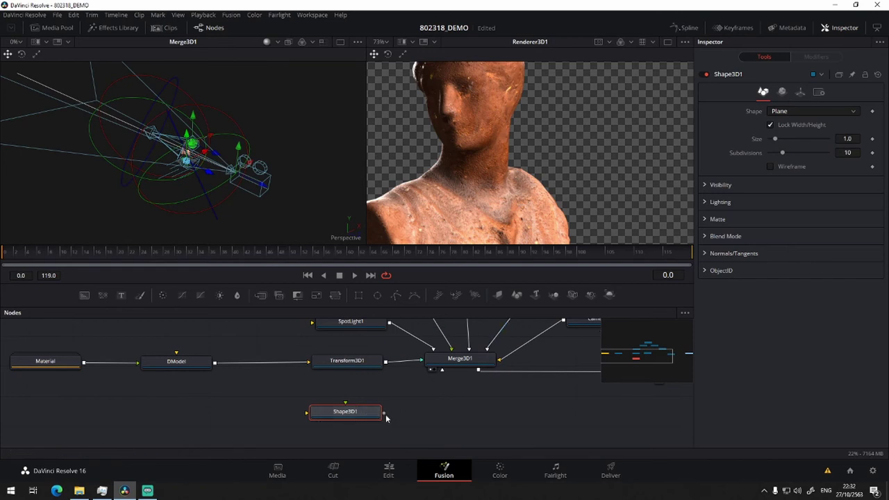
pyautogui.moveTo(393, 415); pyautogui.dragTo(467, 357)
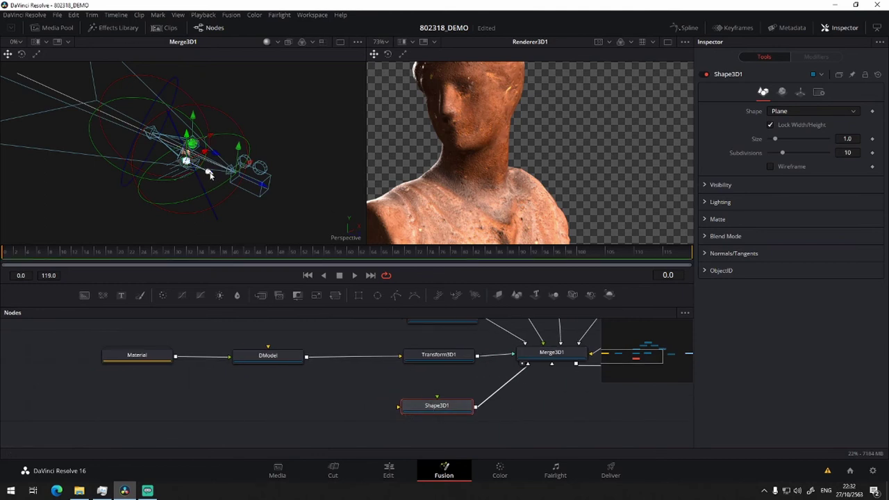
pyautogui.click(178, 167)
pyautogui.press('e')
pyautogui.moveTo(153, 149); pyautogui.dragTo(213, 130)
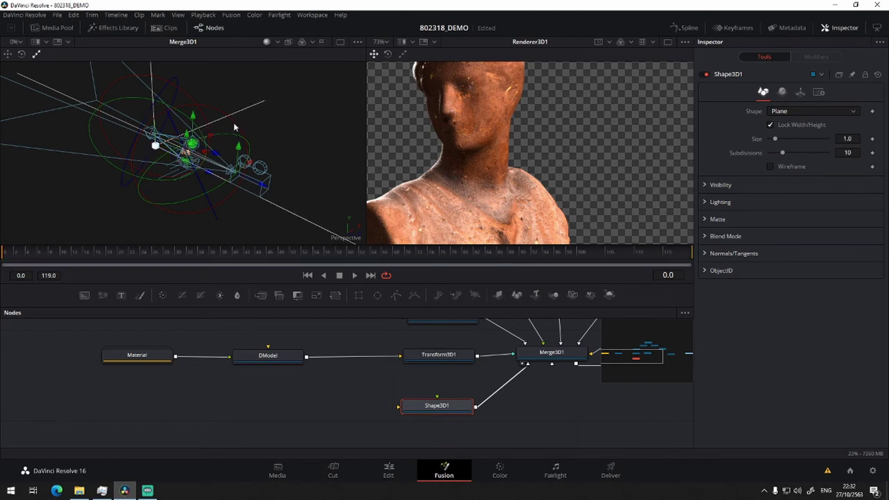
pyautogui.moveTo(275, 111); pyautogui.dragTo(152, 158)
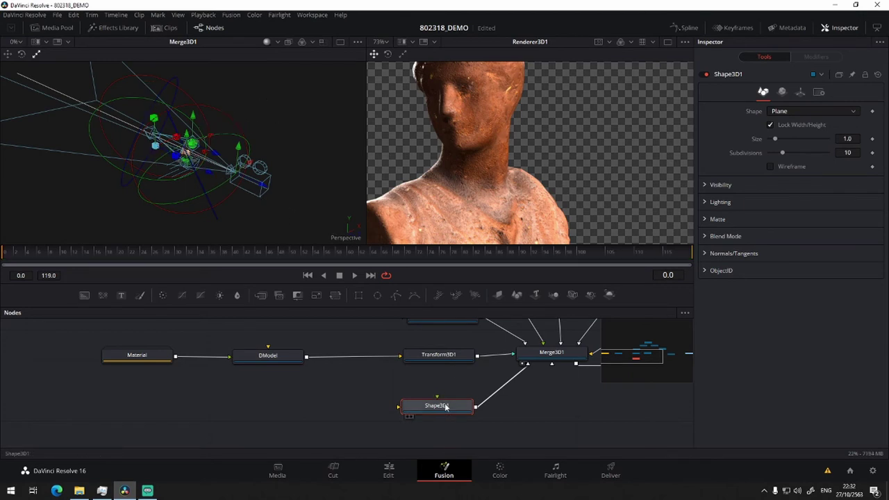
pyautogui.moveTo(431, 408); pyautogui.dragTo(432, 407)
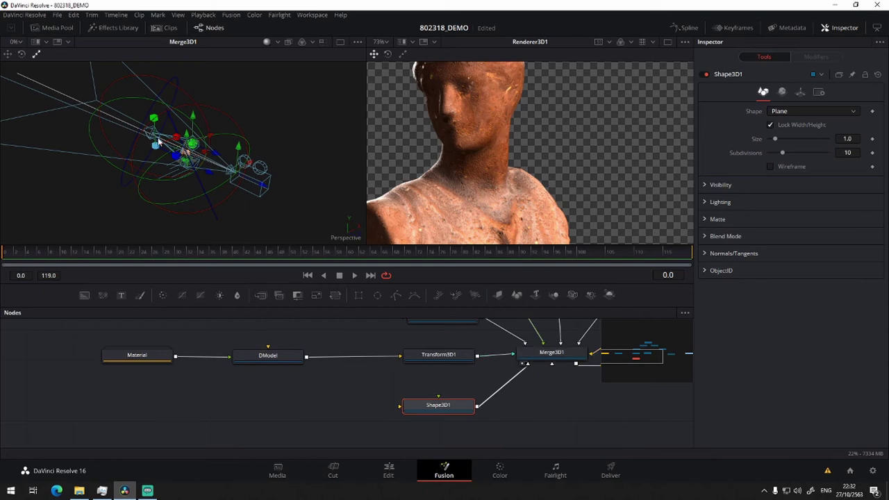
pyautogui.moveTo(159, 143)
pyautogui.mouseDown()
pyautogui.moveTo(118, 148)
pyautogui.moveTo(250, 116)
pyautogui.mouseUp()
# Select the plane and move it higher behind the bust
pyautogui.click(240, 137)
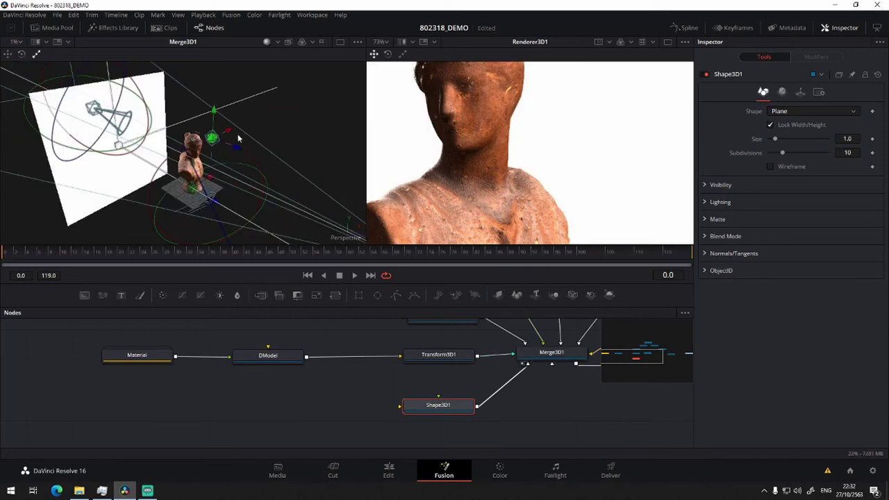
pyautogui.moveTo(209, 169); pyautogui.dragTo(129, 154)
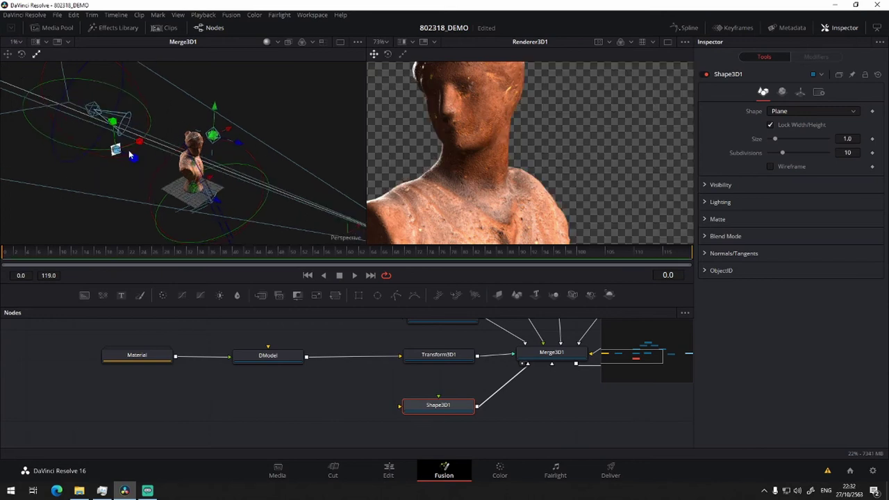
pyautogui.click(116, 154)
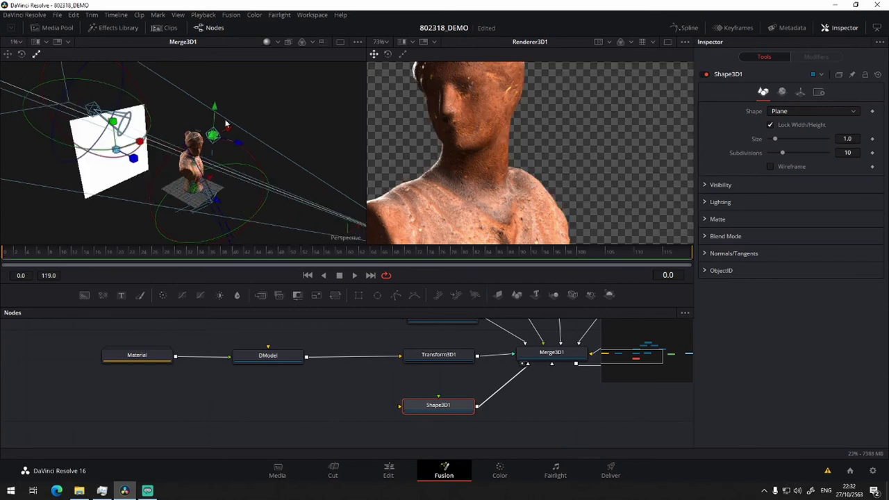
pyautogui.scroll(-2, 544, 161)
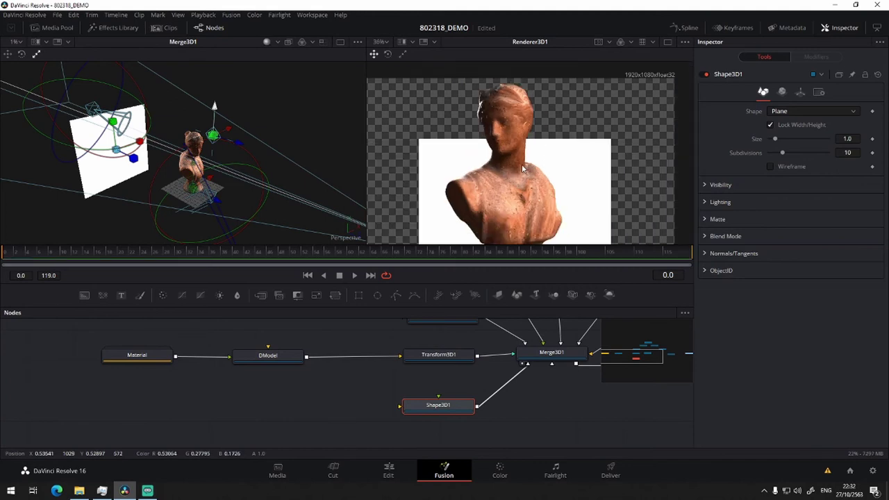
pyautogui.scroll(-1, 526, 168)
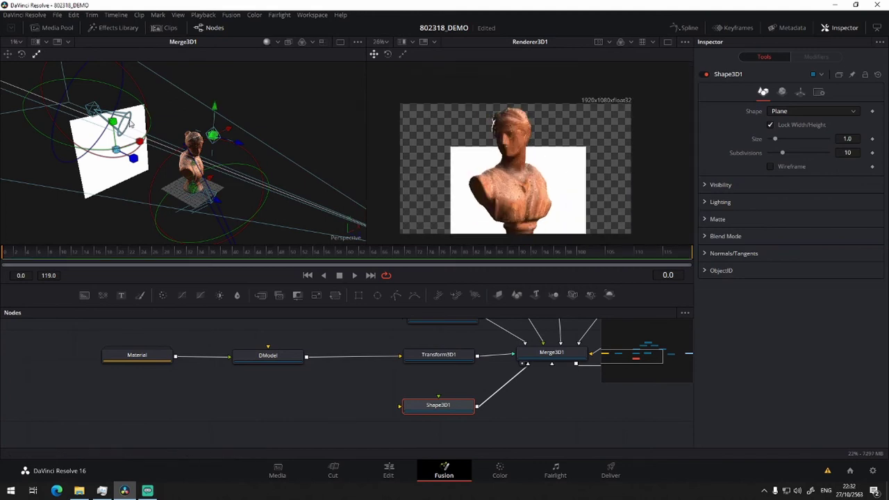
pyautogui.click(8, 53)
pyautogui.click(115, 118)
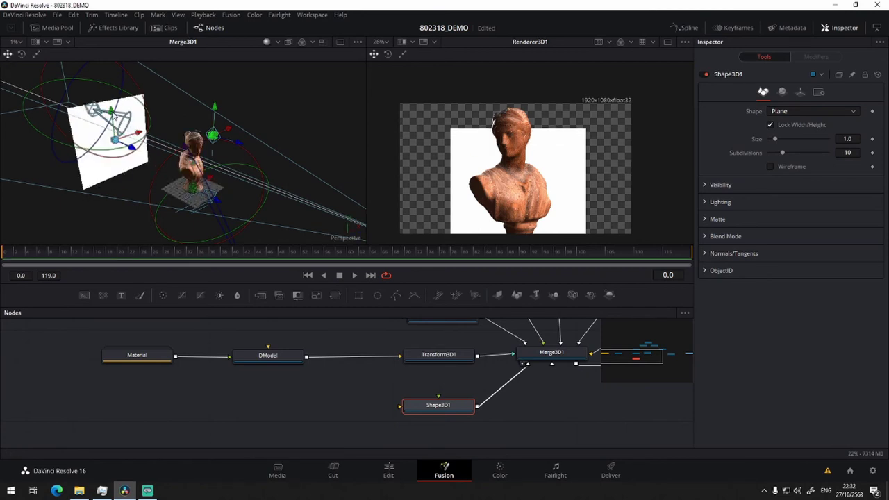
pyautogui.moveTo(115, 118); pyautogui.dragTo(112, 102)
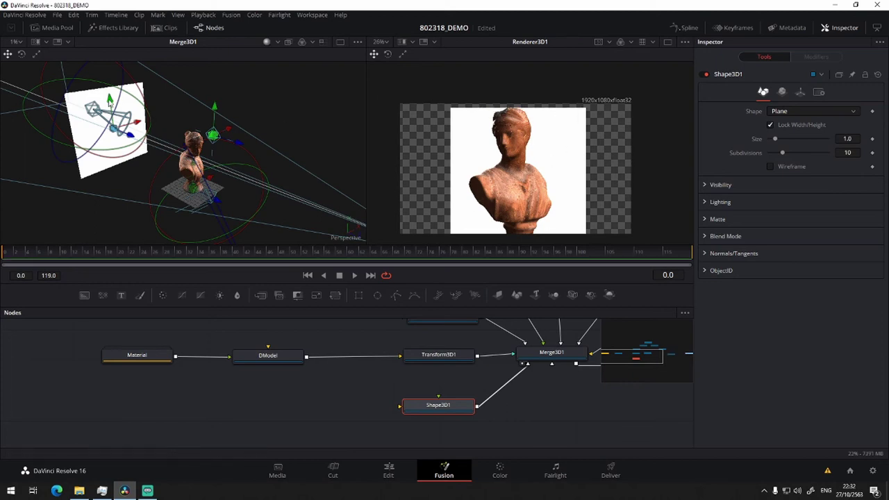
pyautogui.moveTo(109, 103); pyautogui.dragTo(111, 98)
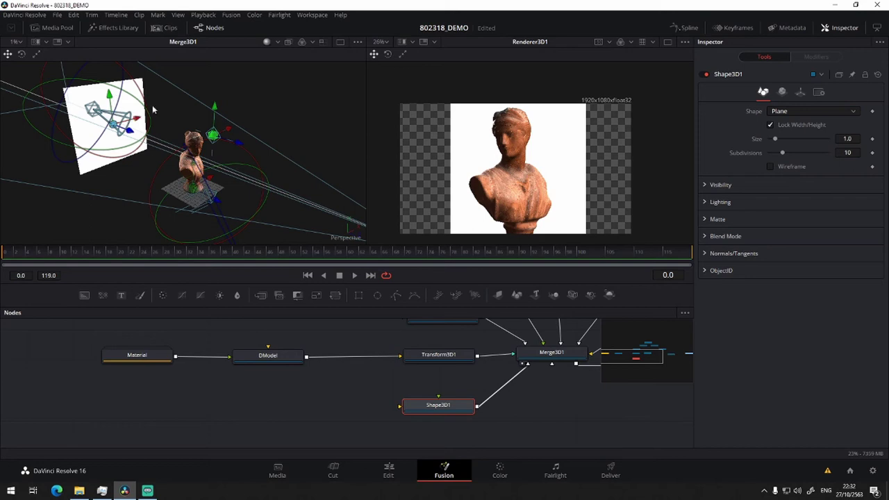
# Scale the plane up until it fills the Renderer3D1 frame
pyautogui.click(36, 54)
pyautogui.moveTo(140, 122); pyautogui.dragTo(169, 110)
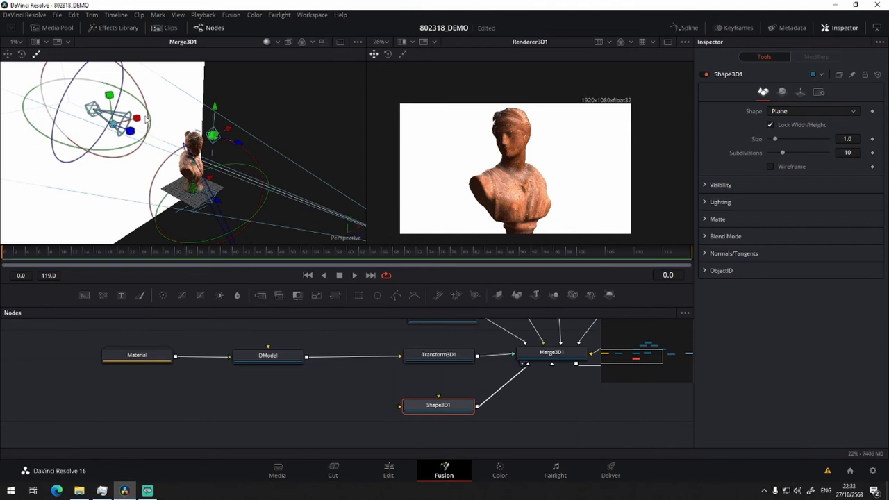
pyautogui.moveTo(140, 123); pyautogui.dragTo(131, 125)
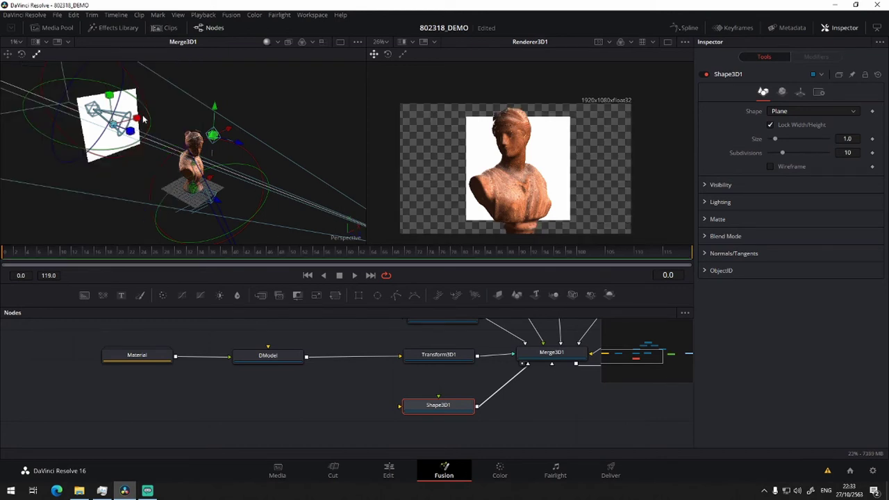
pyautogui.moveTo(139, 120); pyautogui.dragTo(146, 122)
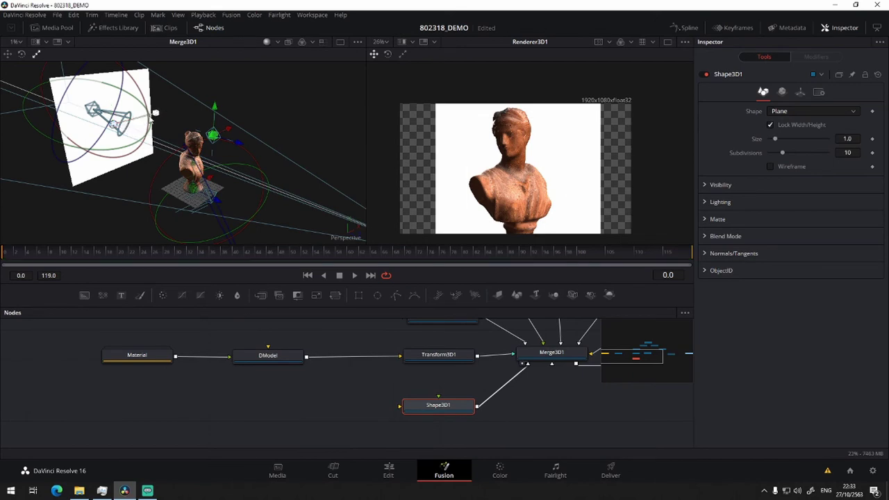
pyautogui.moveTo(155, 113); pyautogui.dragTo(162, 115)
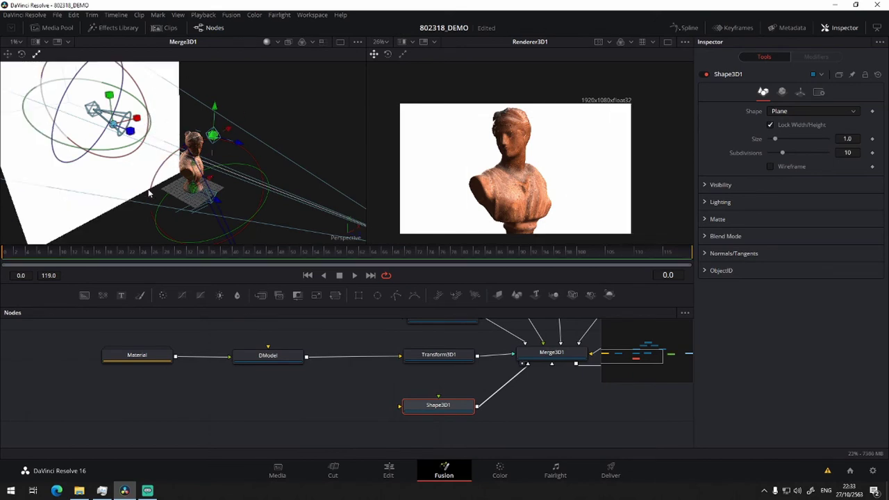
pyautogui.moveTo(139, 208)
pyautogui.mouseDown()
pyautogui.moveTo(175, 179)
pyautogui.moveTo(121, 201)
pyautogui.mouseUp()
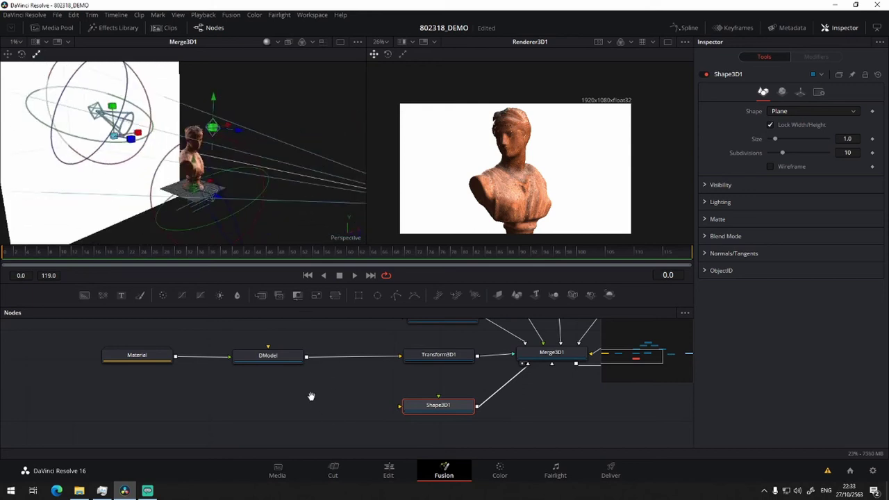
pyautogui.moveTo(311, 397); pyautogui.dragTo(324, 365)
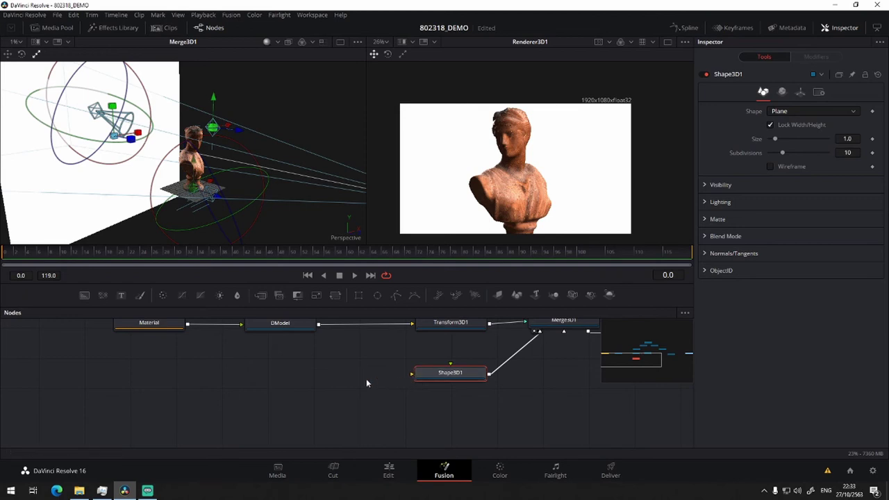
pyautogui.moveTo(336, 380)
pyautogui.mouseDown()
pyautogui.moveTo(411, 414)
pyautogui.moveTo(386, 371)
pyautogui.mouseUp()
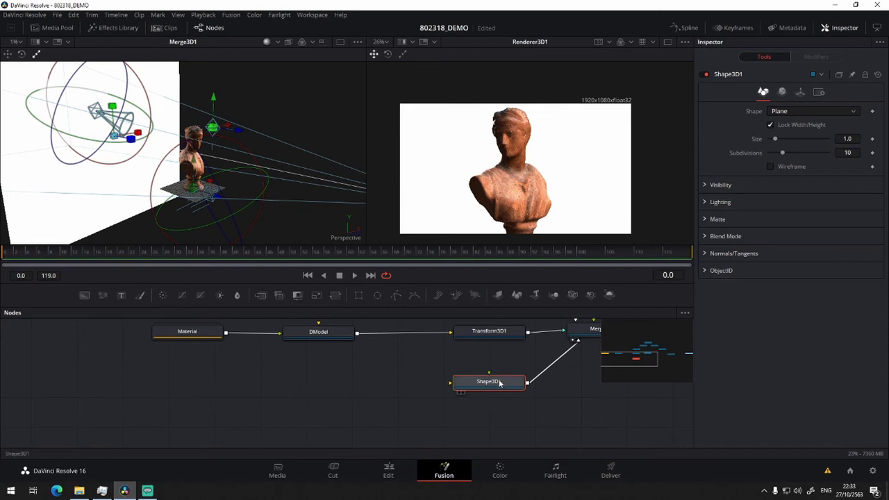
# Rename the Shape3D1 node to 'wall'
pyautogui.press('F2')
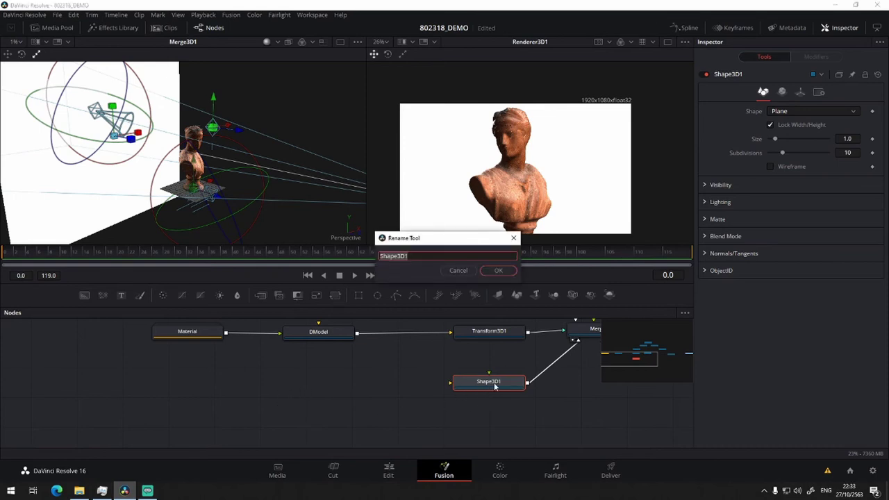
pyautogui.write('wal')
pyautogui.press('Return')
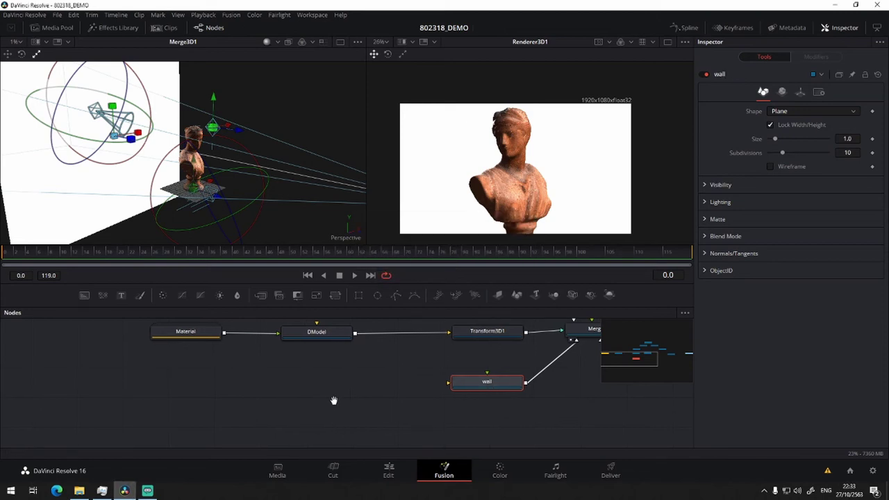
# Add a CookTorrance material to wall, trying grey before keeping its diffuse white
pyautogui.hotkey('shift', 'space')
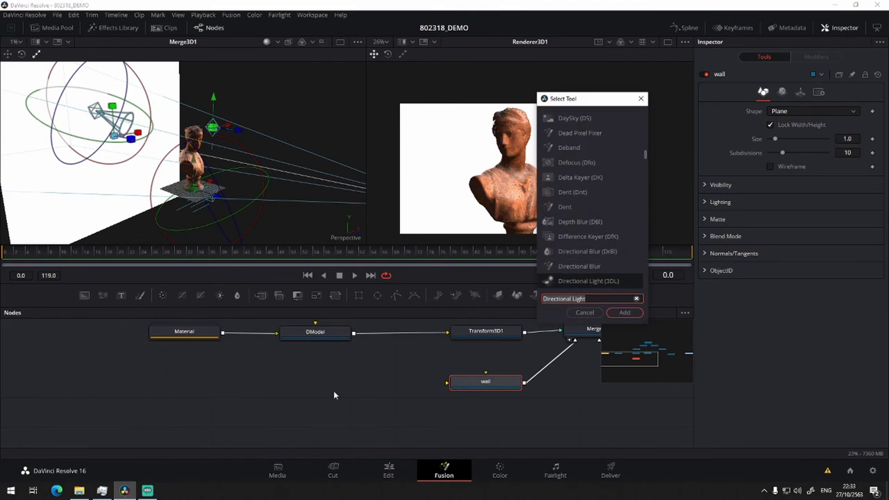
pyautogui.write('cook')
pyautogui.click(588, 118)
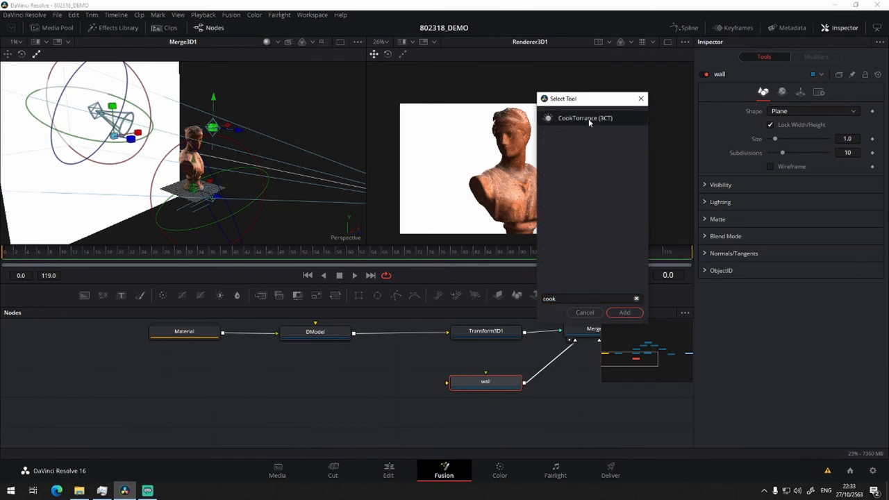
pyautogui.click(626, 312)
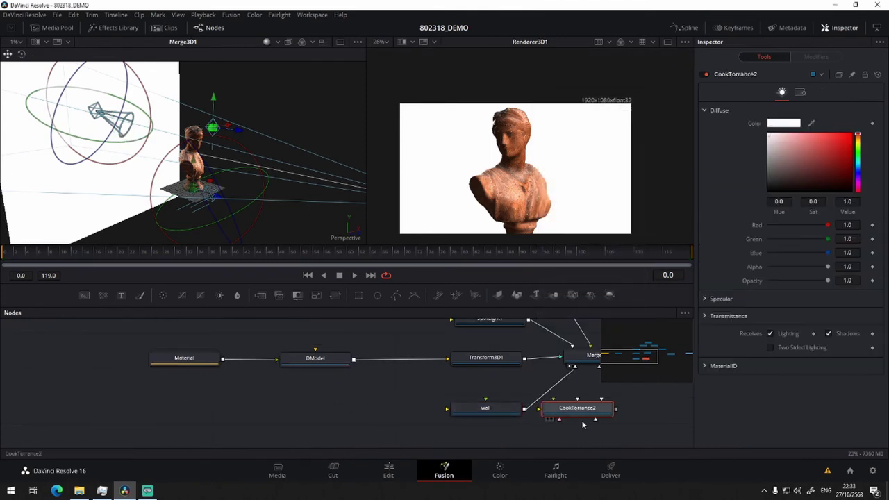
pyautogui.moveTo(587, 411)
pyautogui.mouseDown()
pyautogui.moveTo(369, 407)
pyautogui.moveTo(446, 408)
pyautogui.mouseUp()
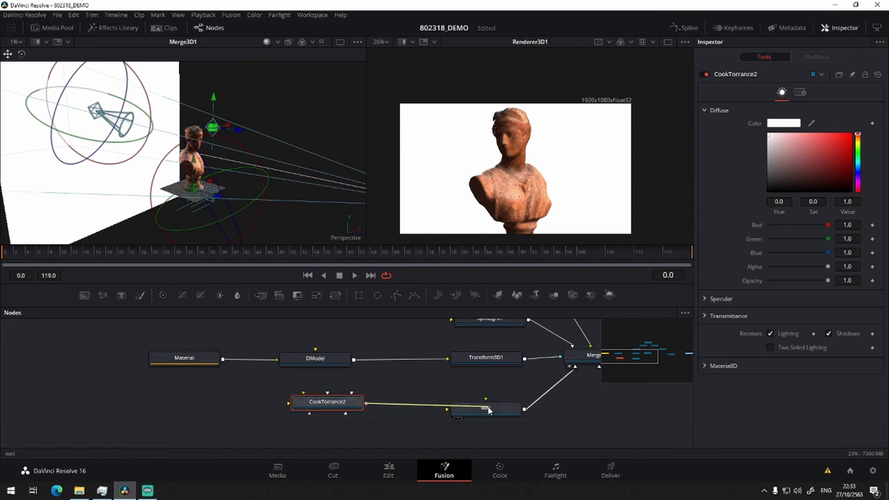
pyautogui.moveTo(343, 405); pyautogui.dragTo(334, 412)
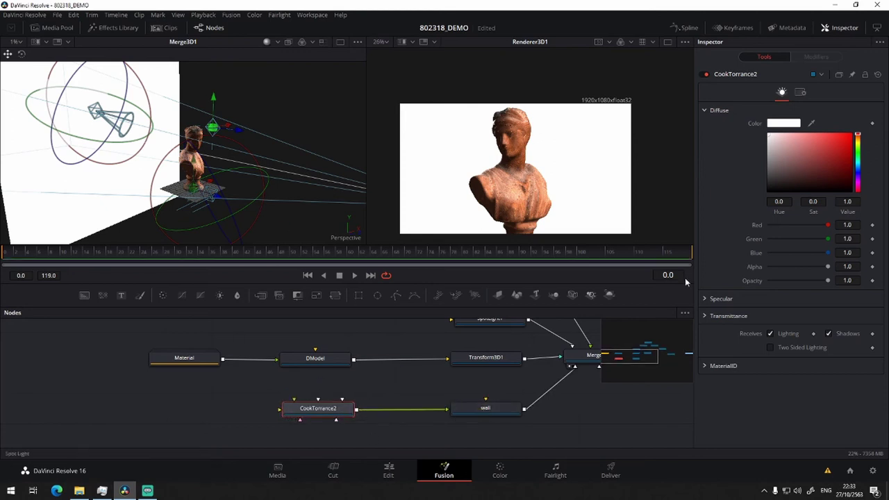
pyautogui.moveTo(775, 170); pyautogui.dragTo(764, 168)
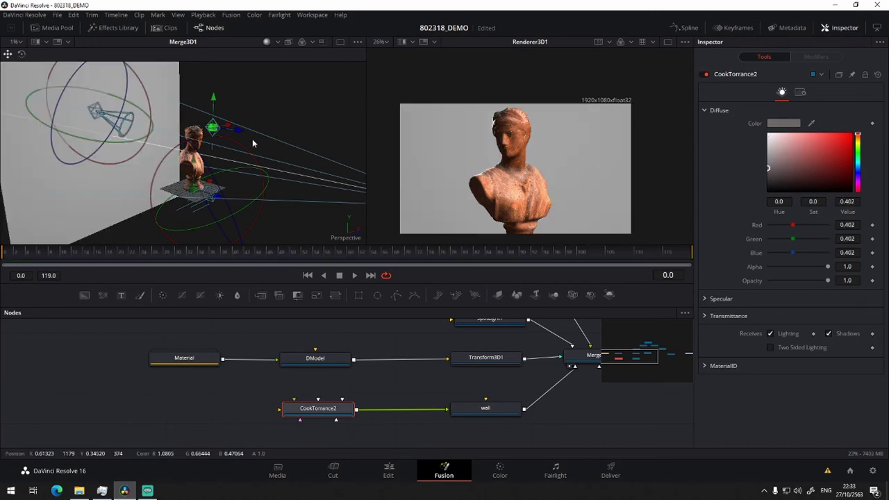
pyautogui.moveTo(229, 403); pyautogui.dragTo(352, 338)
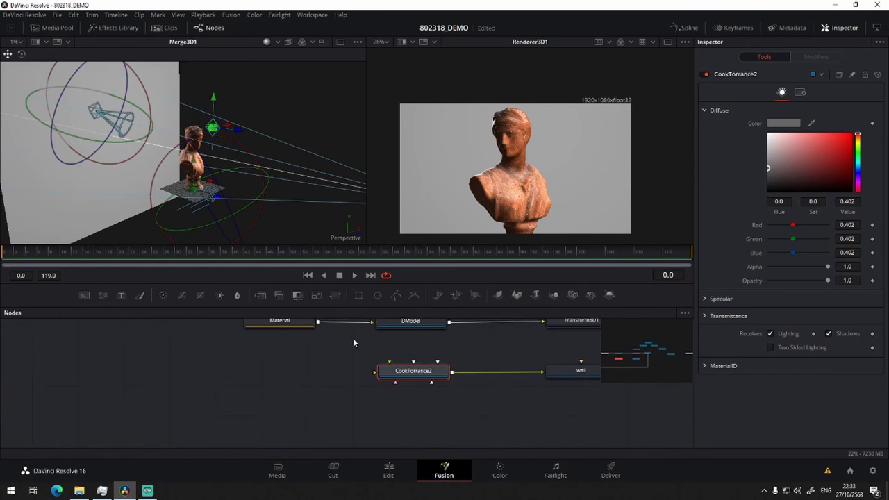
pyautogui.moveTo(778, 176); pyautogui.dragTo(755, 104)
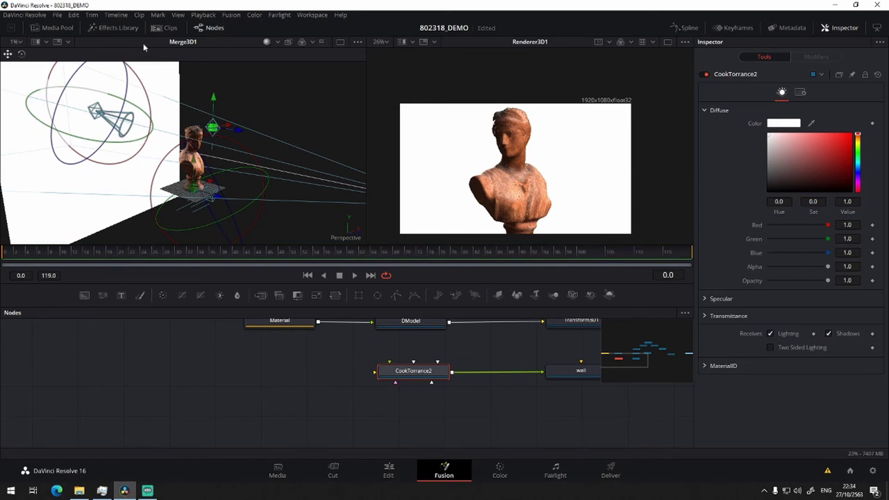
# In File Explorer, browse Megascan_Library > Downloaded > surface and open wood_other_uftoffdfw
pyautogui.click(43, 27)
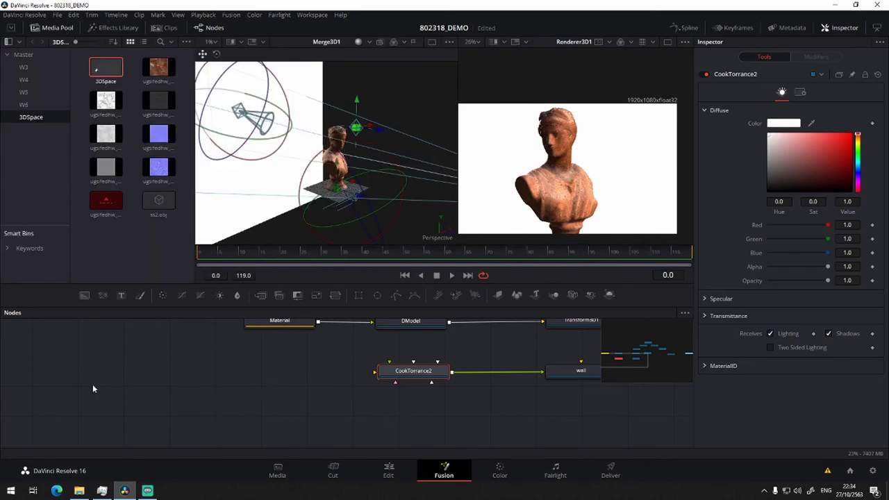
pyautogui.click(79, 491)
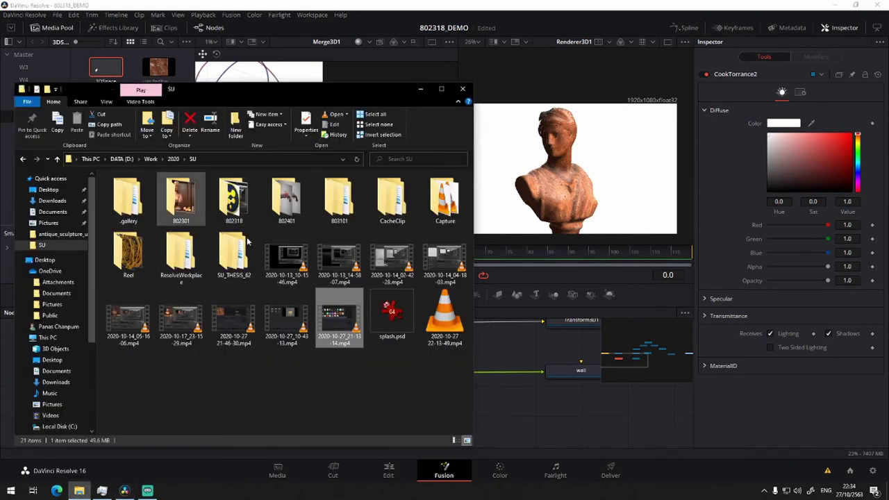
pyautogui.click(64, 235)
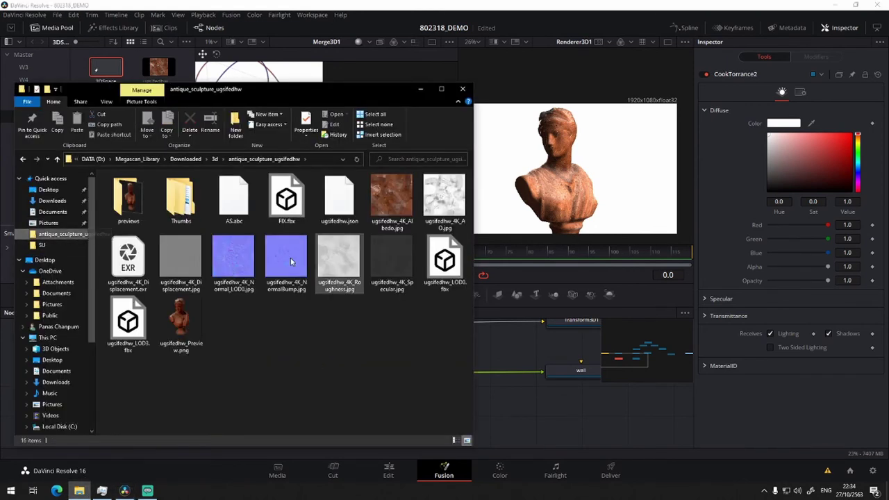
pyautogui.click(186, 159)
pyautogui.doubleClick(129, 232)
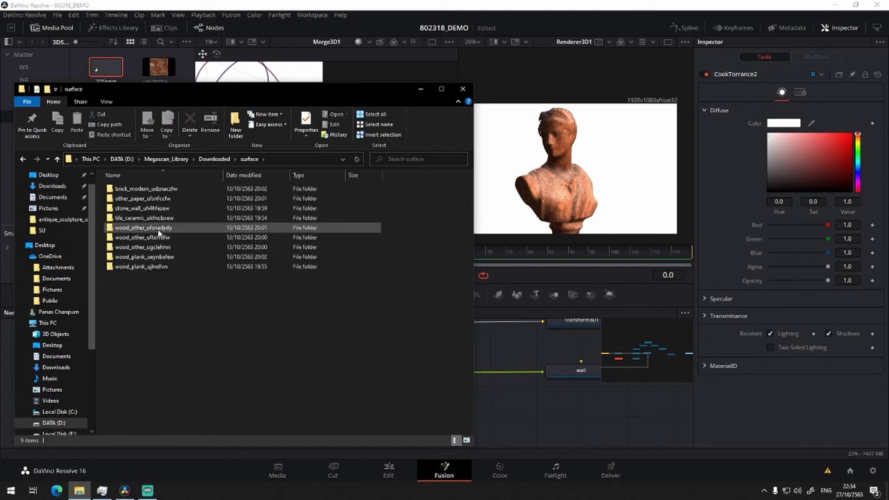
pyautogui.doubleClick(153, 238)
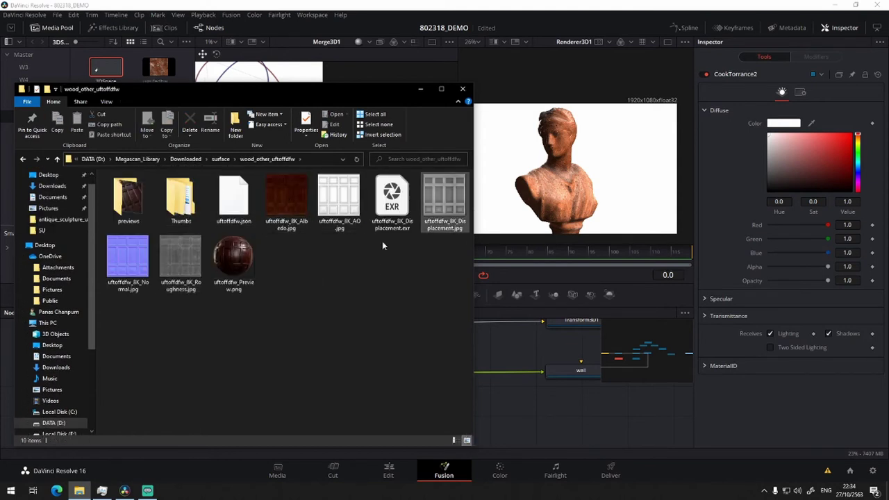
pyautogui.click(225, 164)
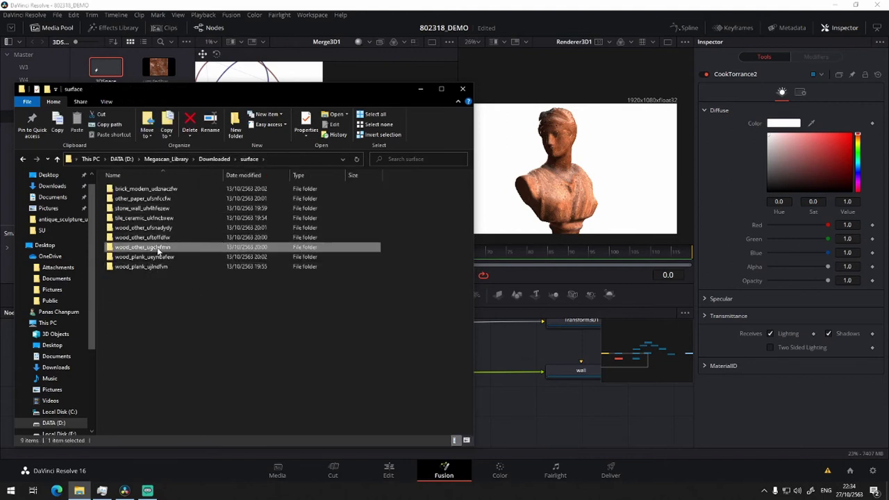
pyautogui.doubleClick(154, 248)
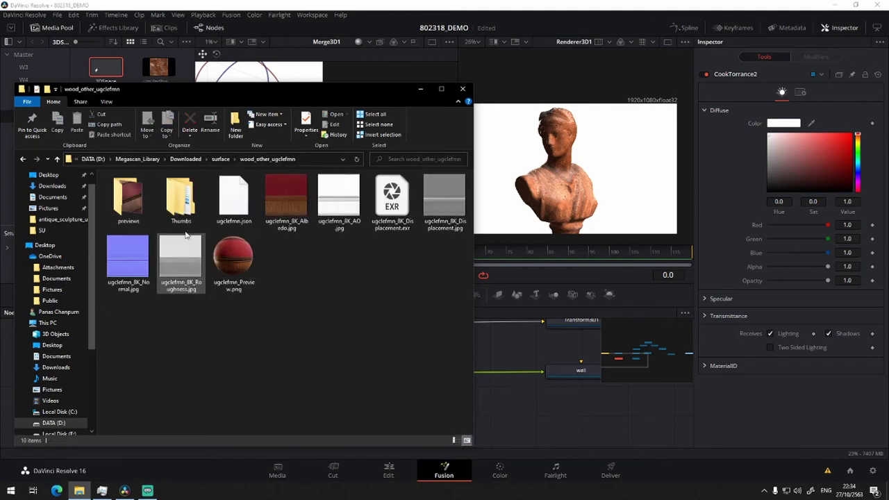
pyautogui.click(220, 159)
pyautogui.doubleClick(167, 237)
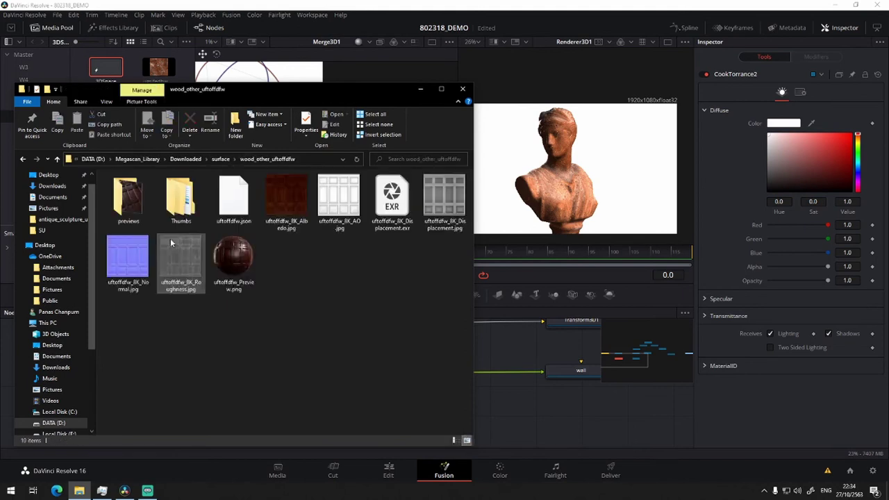
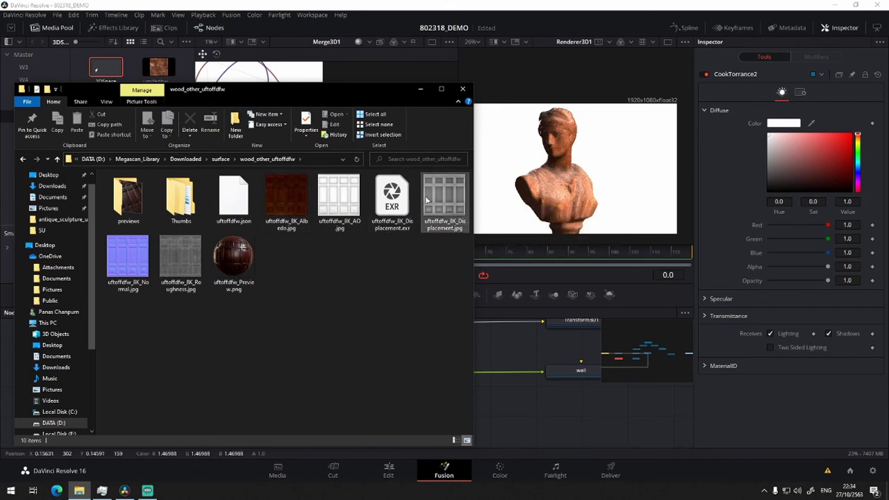
# Select the wood panel's Albedo, Normal and Roughness JPGs in Explorer and drag them into Resolve's Media Pool
pyautogui.click(286, 201)
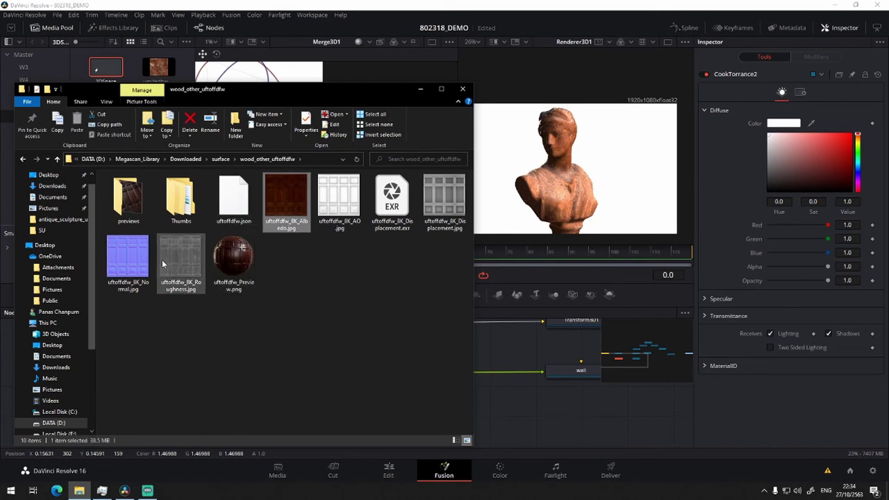
pyautogui.moveTo(181, 339); pyautogui.dragTo(111, 239)
pyautogui.keyDown('ctrl'); pyautogui.click(286, 201); pyautogui.keyUp('ctrl')
pyautogui.moveTo(308, 96); pyautogui.dragTo(581, 86)
pyautogui.moveTo(560, 193); pyautogui.dragTo(146, 251)
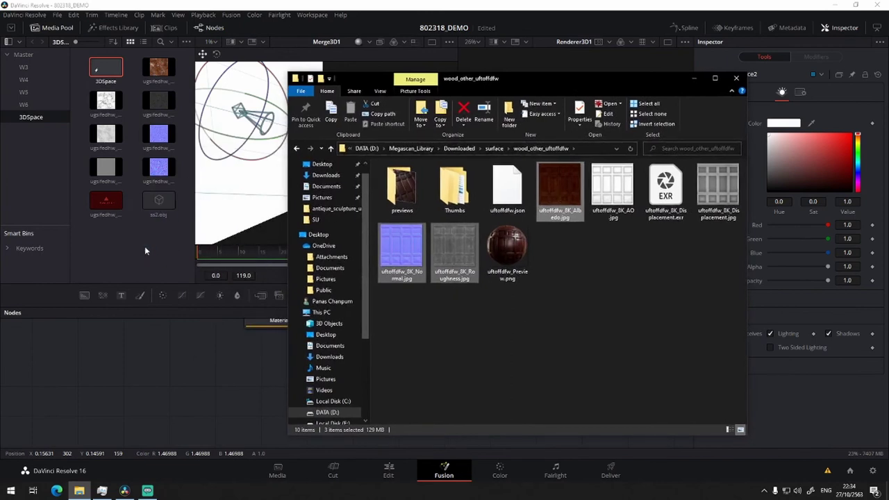
pyautogui.click(404, 103)
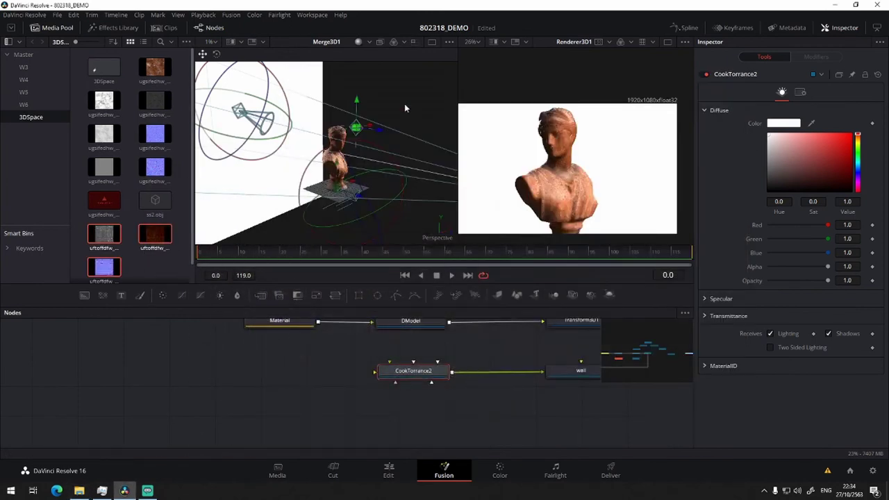
# Add the three texture images to the Node editor as new MediaIn nodes
pyautogui.moveTo(239, 385); pyautogui.dragTo(304, 363)
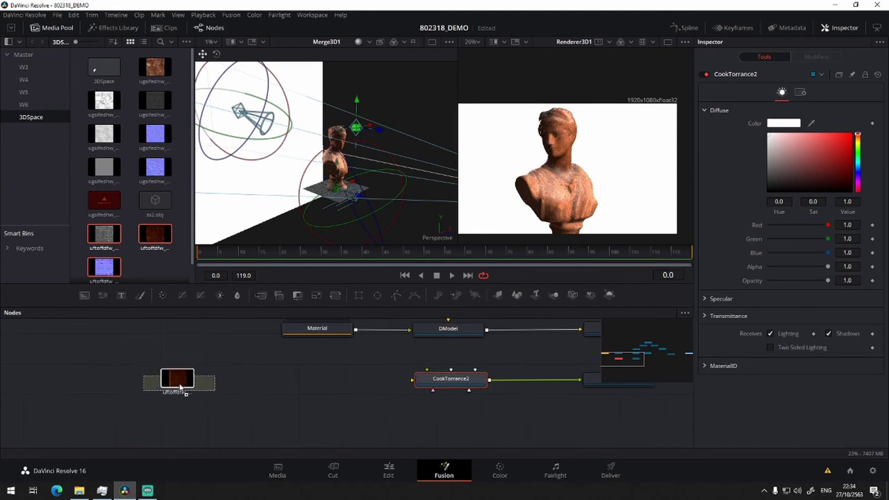
pyautogui.moveTo(155, 237); pyautogui.dragTo(173, 375)
pyautogui.moveTo(343, 358); pyautogui.dragTo(330, 372)
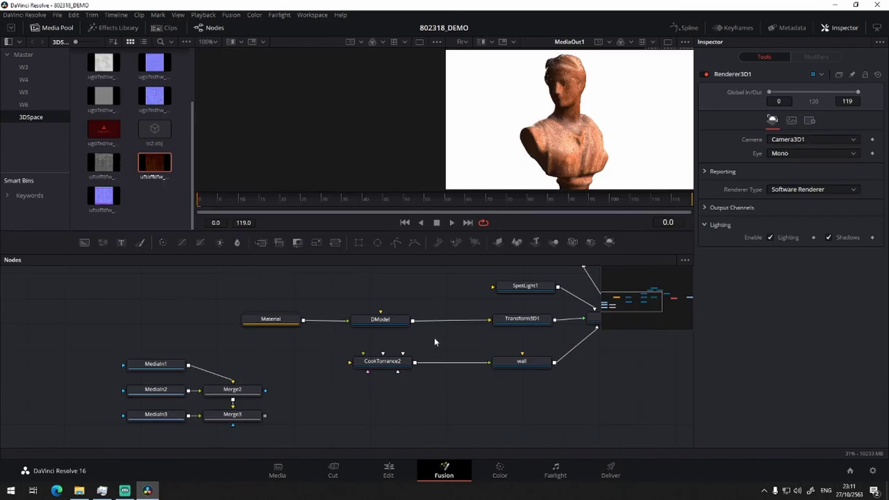
pyautogui.moveTo(433, 337); pyautogui.dragTo(460, 366)
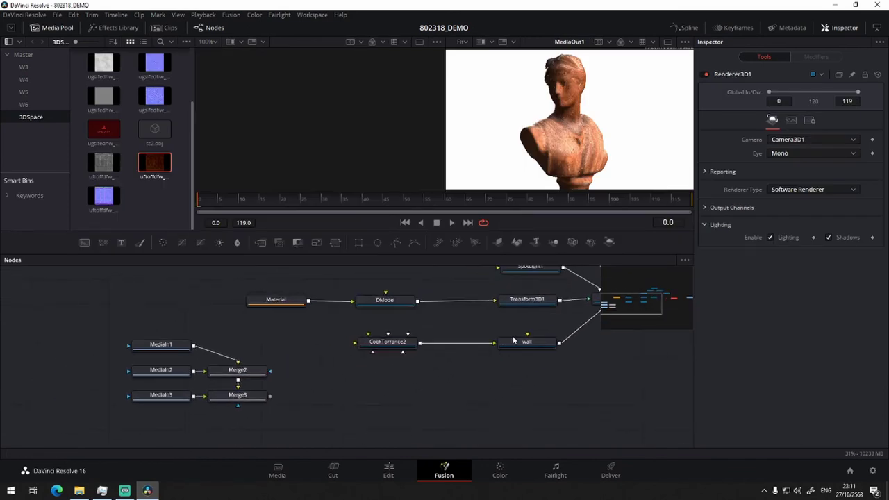
pyautogui.moveTo(586, 353); pyautogui.dragTo(548, 371)
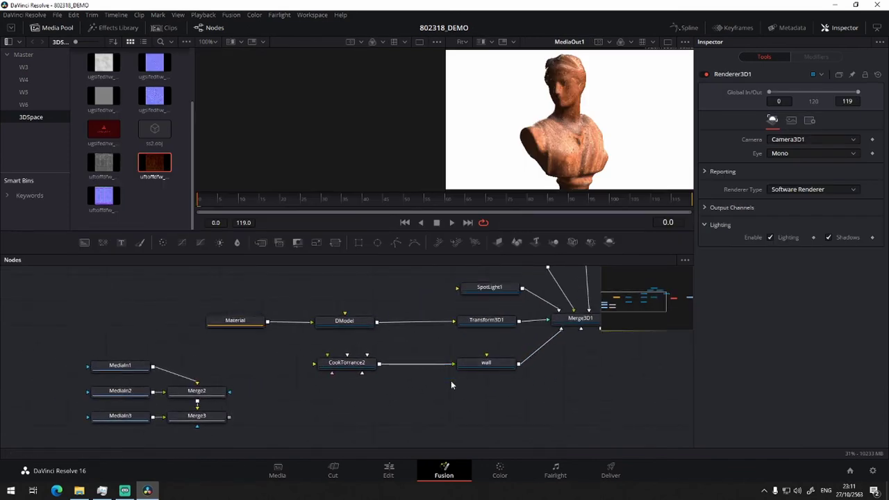
pyautogui.moveTo(451, 381); pyautogui.dragTo(523, 385)
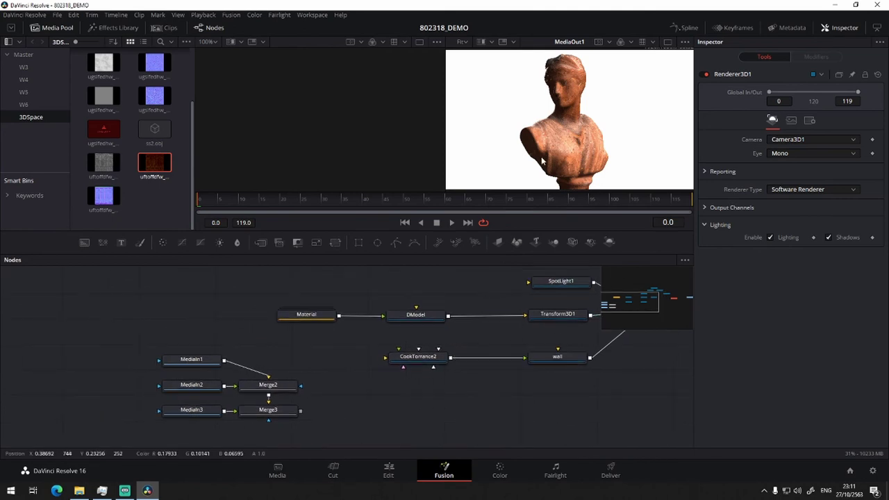
pyautogui.scroll(-1, 544, 151)
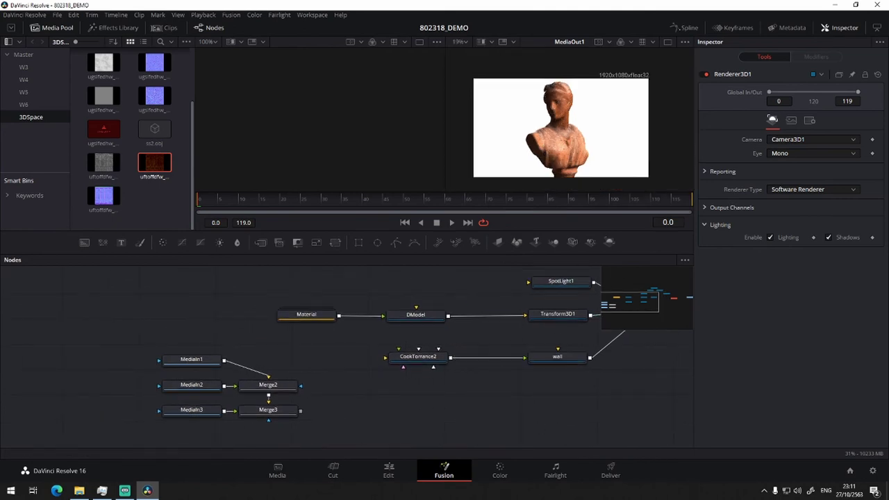
pyautogui.moveTo(591, 399); pyautogui.dragTo(503, 386)
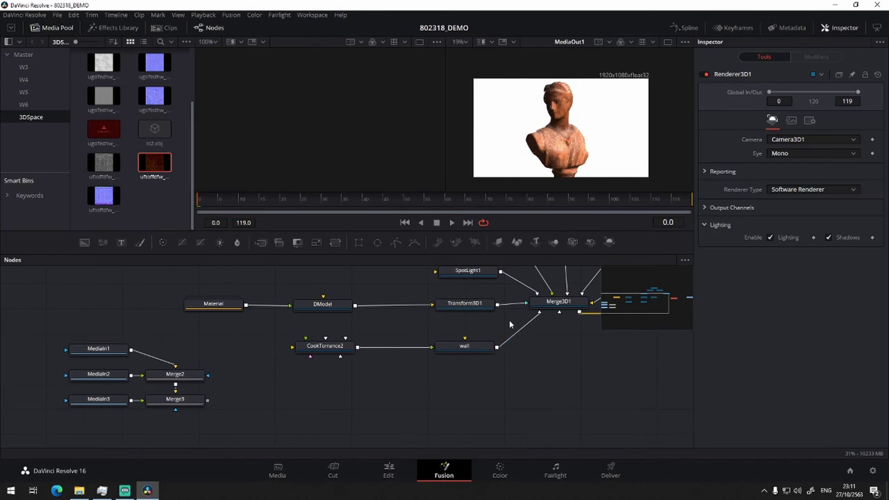
# Delete the old texture, CookTorrance and wall nodes and add an ImagePlane3D joining Merge3D1
pyautogui.moveTo(504, 324); pyautogui.dragTo(39, 428)
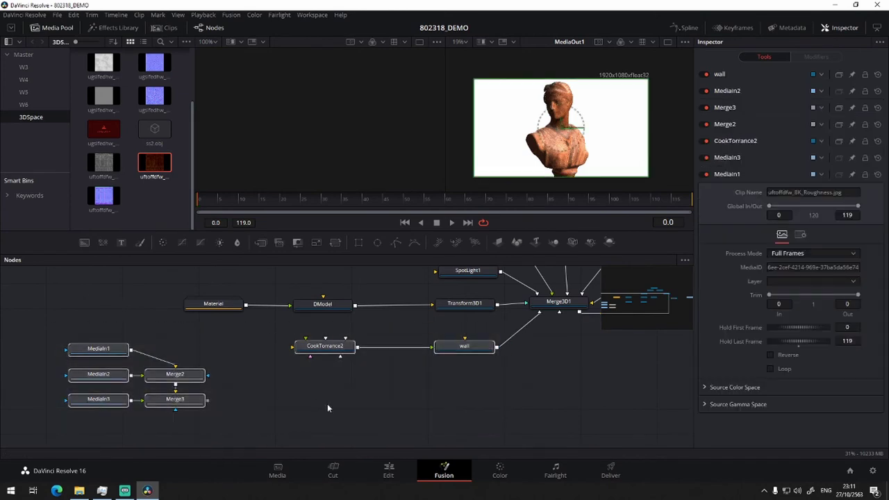
pyautogui.press('Delete')
pyautogui.moveTo(395, 349); pyautogui.dragTo(344, 381)
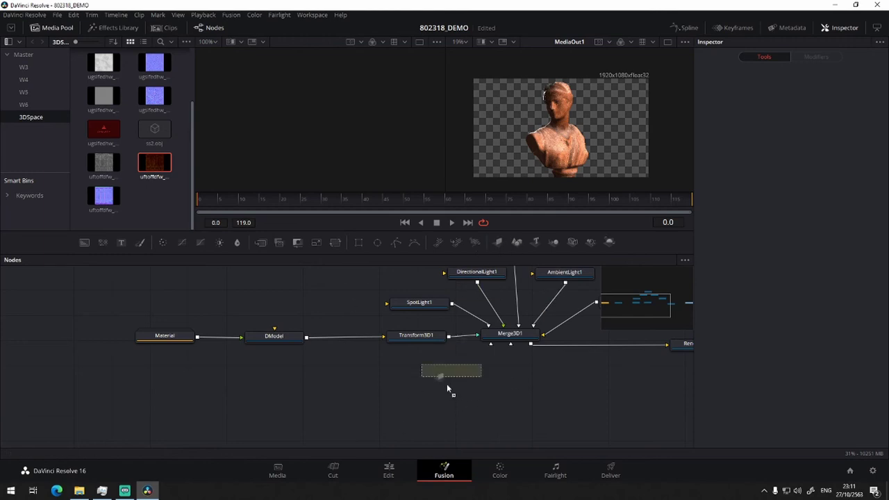
pyautogui.moveTo(500, 240); pyautogui.dragTo(438, 386)
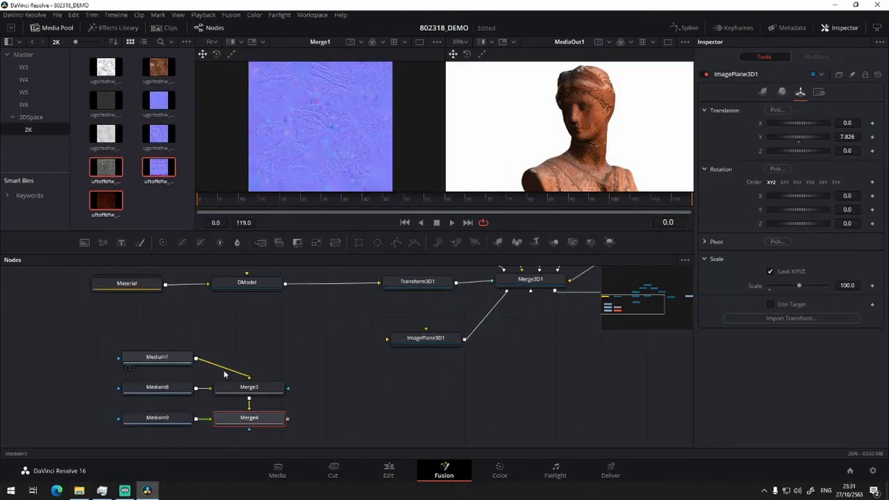
# Feed the Albedo texture MediaIn9 into ImagePlane3D1 and show the 3D scene in the viewer
pyautogui.moveTo(143, 372); pyautogui.dragTo(333, 353)
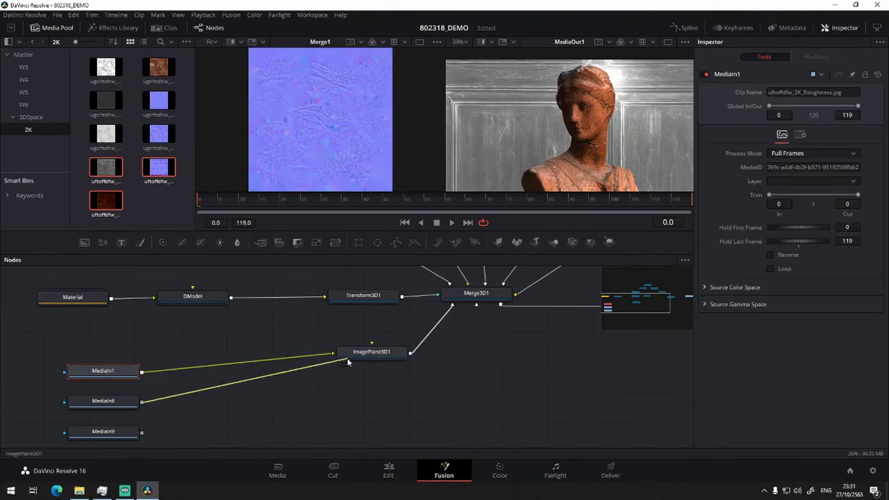
pyautogui.click(139, 432)
pyautogui.moveTo(179, 424); pyautogui.dragTo(410, 345)
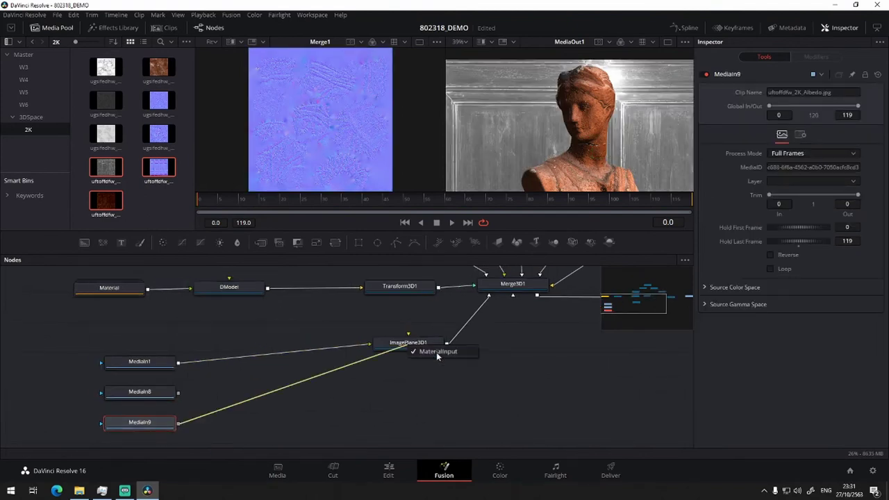
pyautogui.press('1')
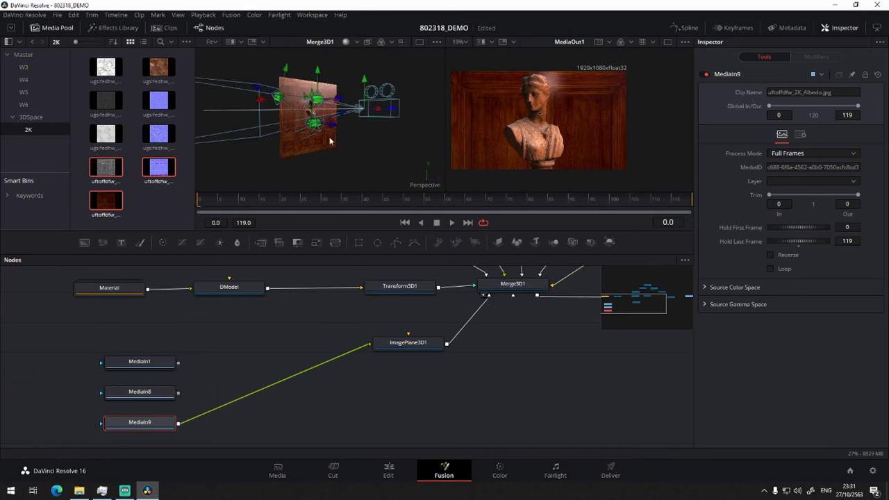
# Scale the wall plane to 80 and raise it higher behind the bust
pyautogui.click(348, 332)
pyautogui.write('80')
pyautogui.press('Return')
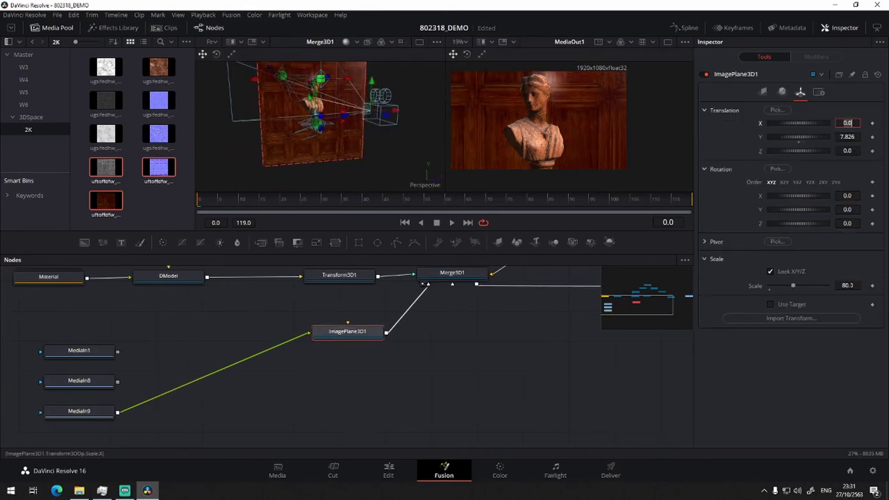
pyautogui.write('0')
pyautogui.press('Return')
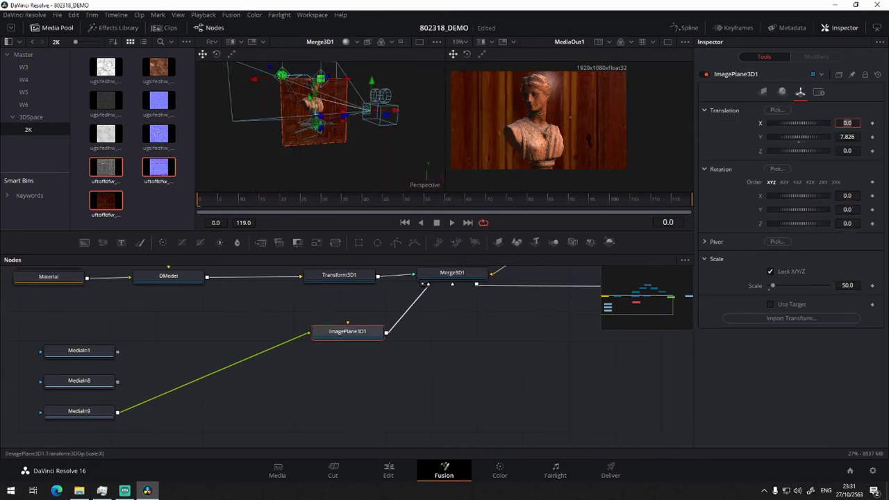
pyautogui.moveTo(403, 185)
pyautogui.mouseDown()
pyautogui.moveTo(408, 169)
pyautogui.moveTo(376, 145)
pyautogui.mouseUp()
pyautogui.hotkey('ctrl', 'z')
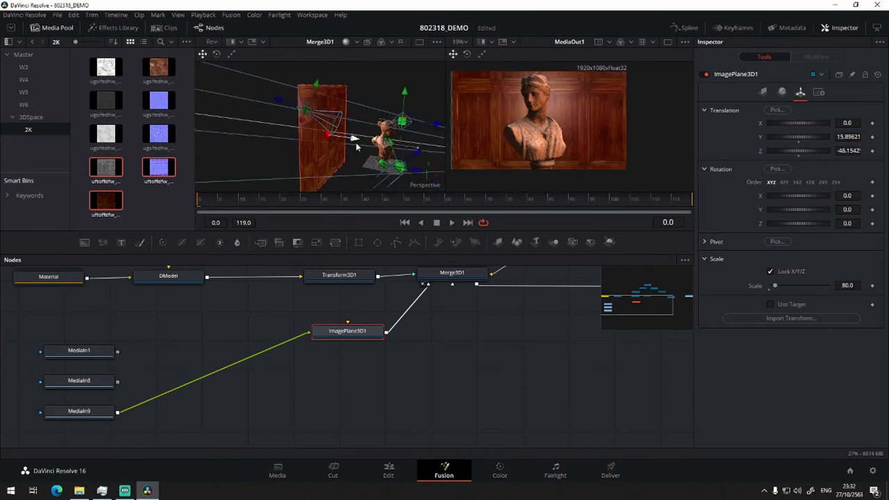
# Bring up Fusion's tool search to look for a CookTorrance material
pyautogui.press('super')
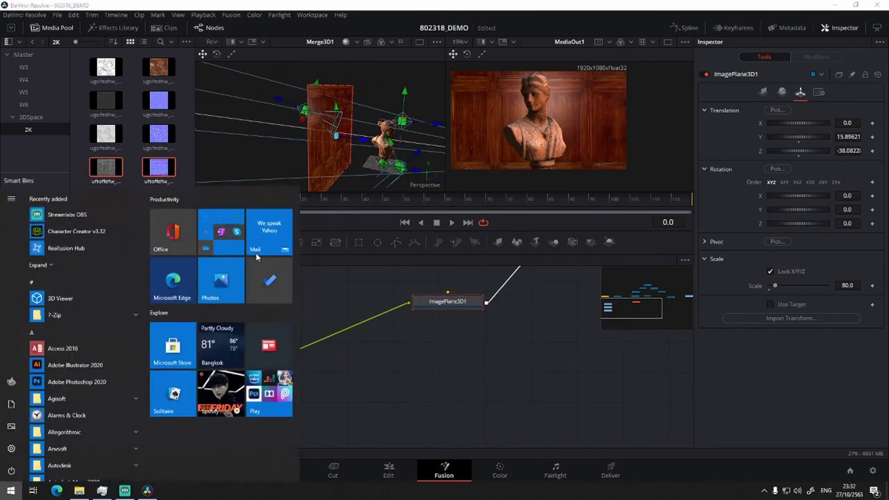
pyautogui.write('cook')
pyautogui.press('Escape')
pyautogui.hotkey('shift', 'space')
# Add a CookTorrance material with MediaIn9 as Diffuse and MediaIn1 as Roughness
pyautogui.write('cook')
pyautogui.click(625, 313)
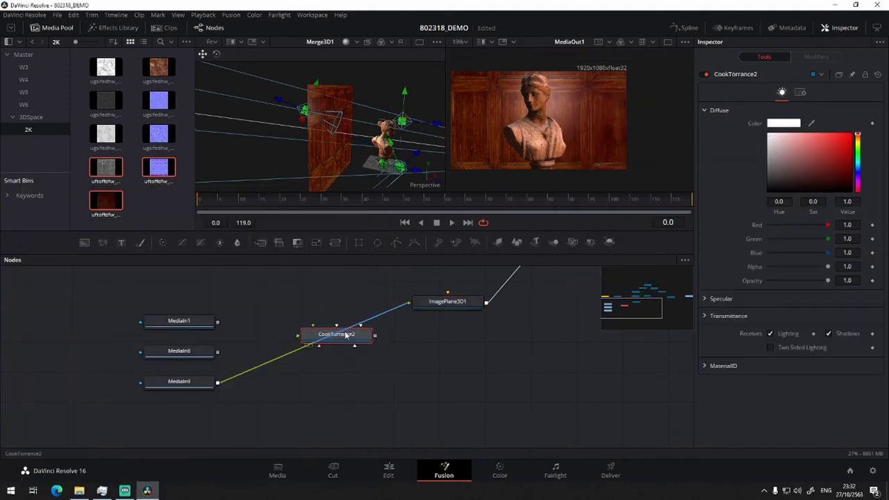
pyautogui.moveTo(334, 338)
pyautogui.mouseDown()
pyautogui.moveTo(333, 304)
pyautogui.moveTo(276, 330)
pyautogui.moveTo(332, 303)
pyautogui.mouseUp()
pyautogui.click(351, 312)
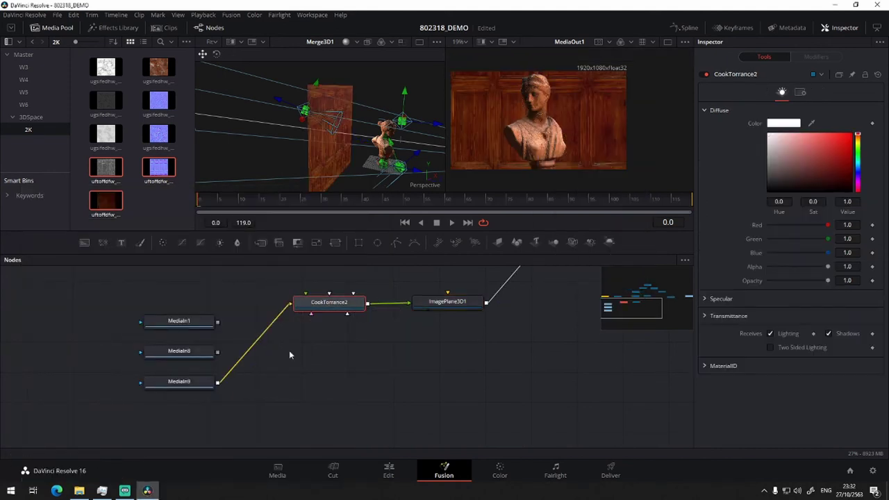
pyautogui.click(198, 352)
pyautogui.click(199, 323)
pyautogui.moveTo(217, 322); pyautogui.dragTo(332, 303)
pyautogui.click(398, 333)
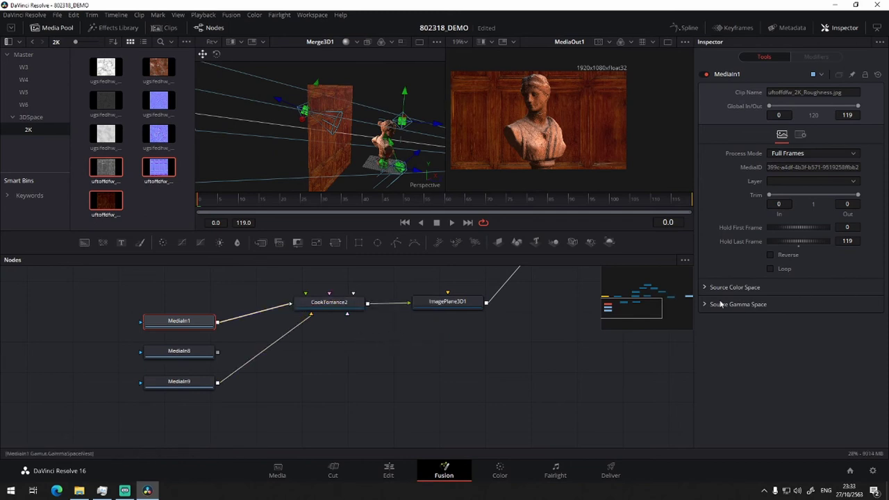
# Add a BumpMap node fed by MediaIn8 and connect it into CookTorrance2
pyautogui.hotkey('shift', 'space')
pyautogui.write('bump')
pyautogui.click(624, 312)
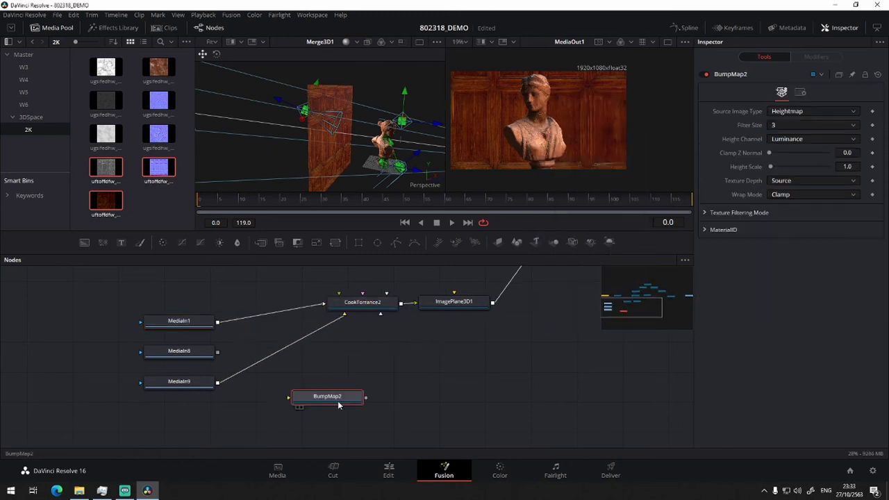
pyautogui.moveTo(327, 395); pyautogui.dragTo(337, 378)
pyautogui.moveTo(217, 353); pyautogui.dragTo(319, 381)
pyautogui.moveTo(375, 379); pyautogui.dragTo(380, 314)
# Delete the ImagePlane3D1 wall node
pyautogui.scroll(5, 346, 149)
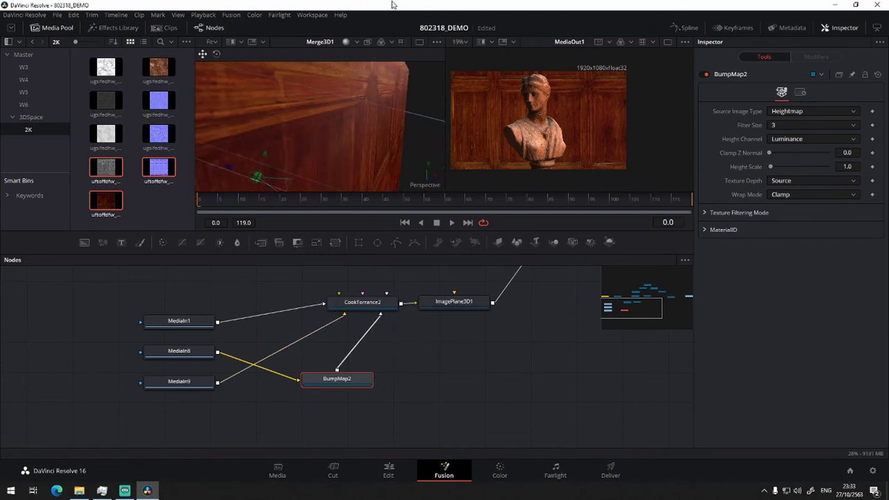
pyautogui.moveTo(496, 336); pyautogui.dragTo(348, 378)
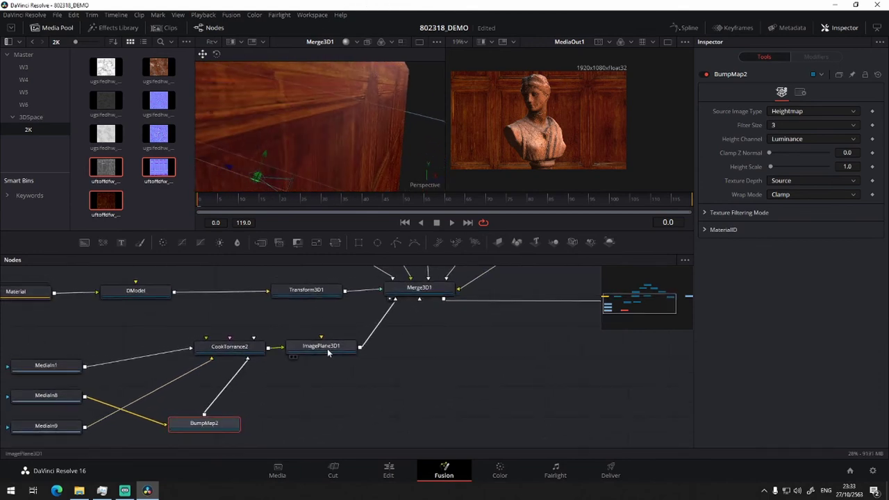
pyautogui.moveTo(330, 350); pyautogui.dragTo(350, 352)
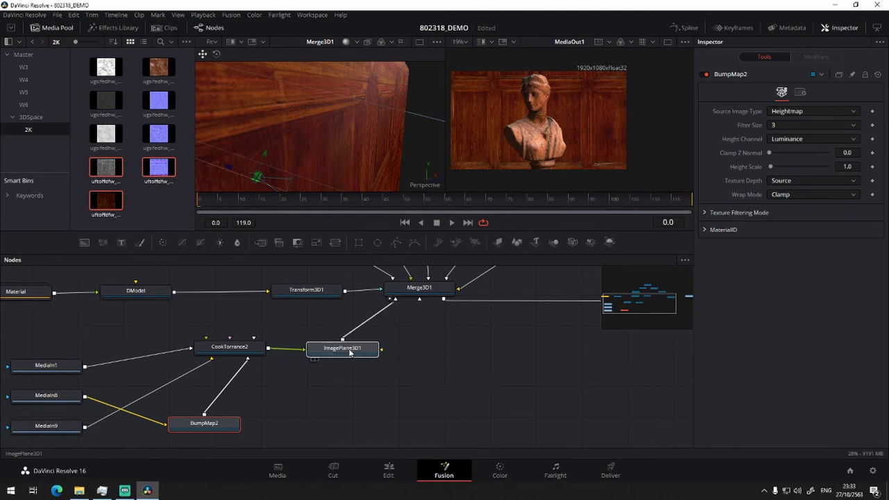
pyautogui.press('Delete')
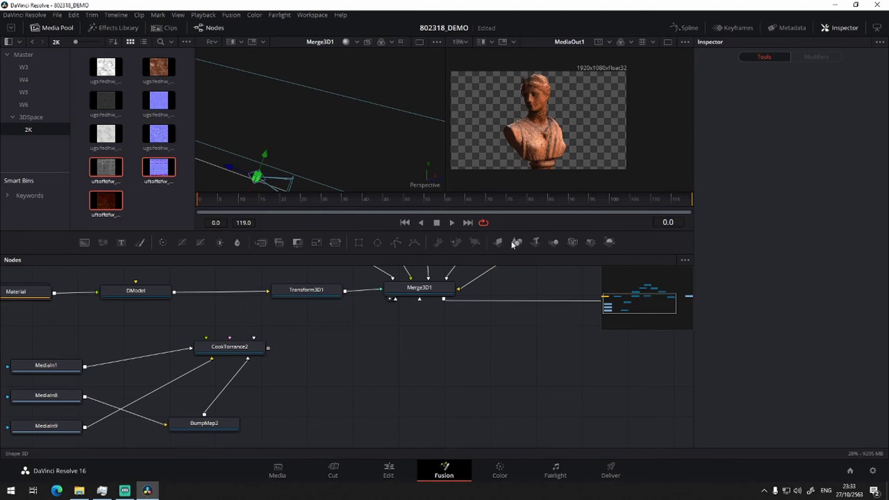
# Add a Shape3D plane feeding Merge3D1 and frame the 3D scene
pyautogui.moveTo(516, 242)
pyautogui.mouseDown()
pyautogui.moveTo(345, 356)
pyautogui.moveTo(438, 304)
pyautogui.moveTo(432, 294)
pyautogui.mouseUp()
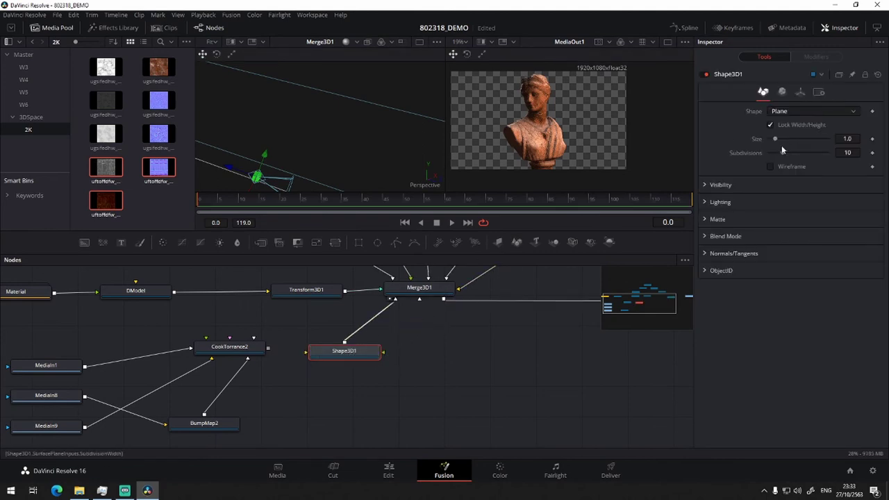
pyautogui.press('f')
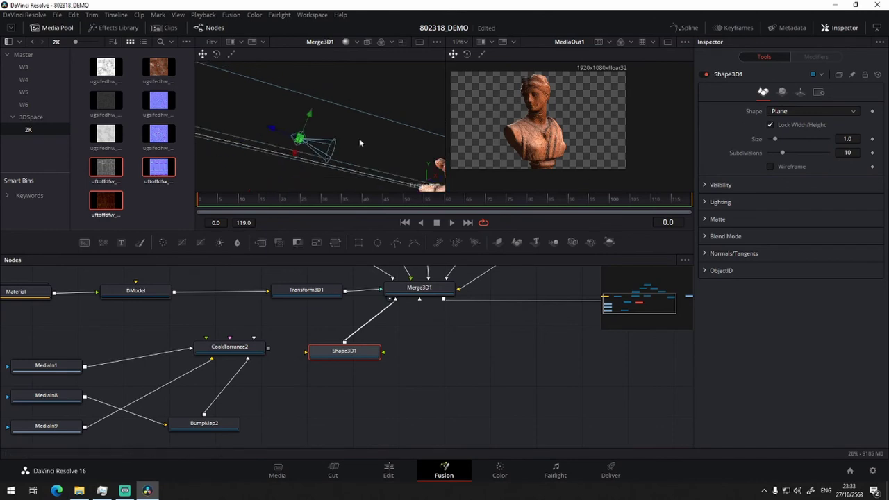
pyautogui.scroll(2, 358, 143)
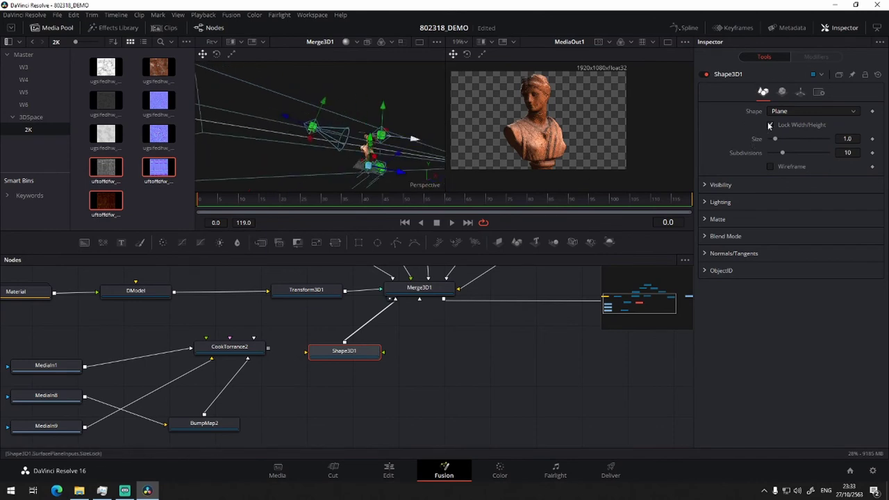
# Set Shape3D1's scale to 100 and Translation Z to -17.22, and link CookTorrance2 to it
pyautogui.click(801, 92)
pyautogui.write('1000')
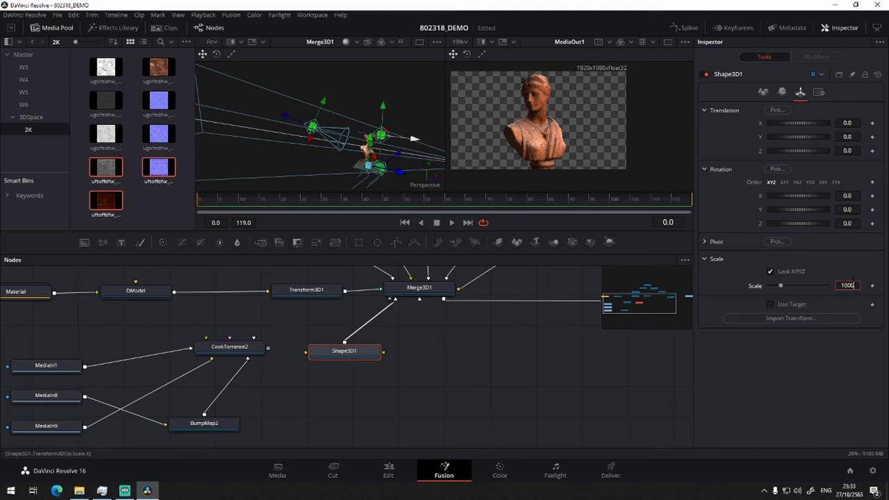
pyautogui.press('Return')
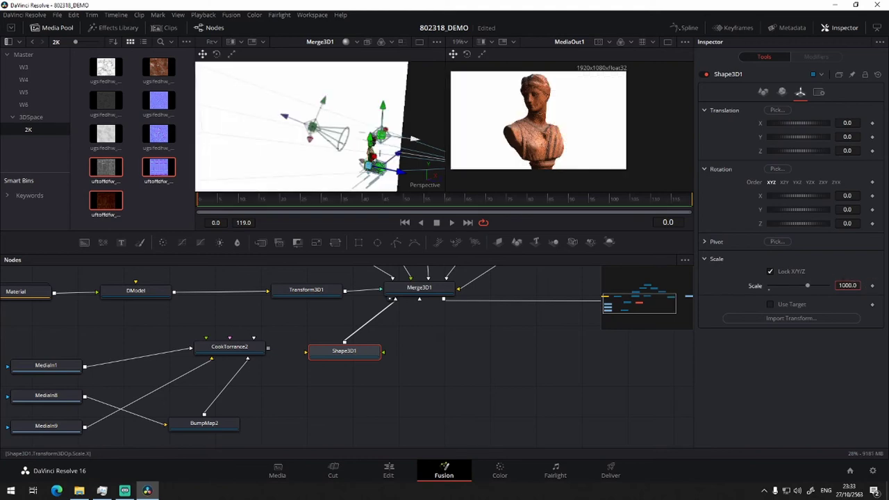
pyautogui.click(848, 285)
pyautogui.press('BackSpace')
pyautogui.press('Return')
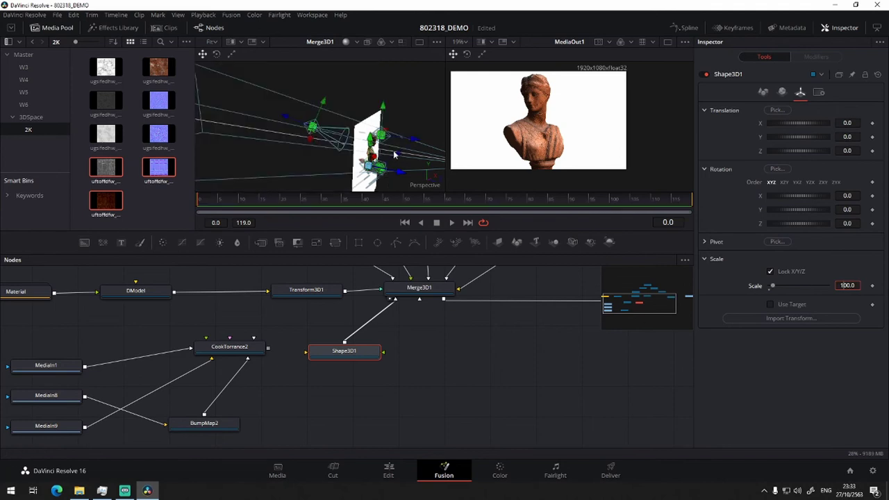
pyautogui.moveTo(405, 170); pyautogui.dragTo(386, 173)
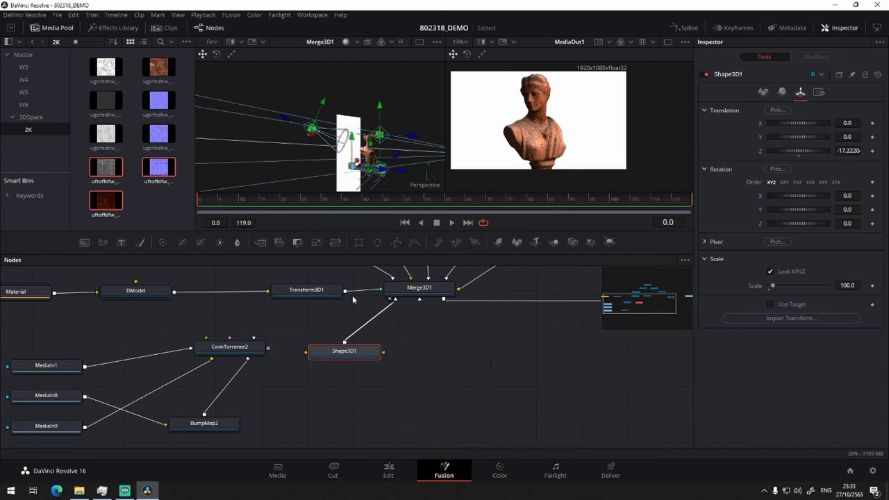
pyautogui.moveTo(305, 399); pyautogui.dragTo(328, 394)
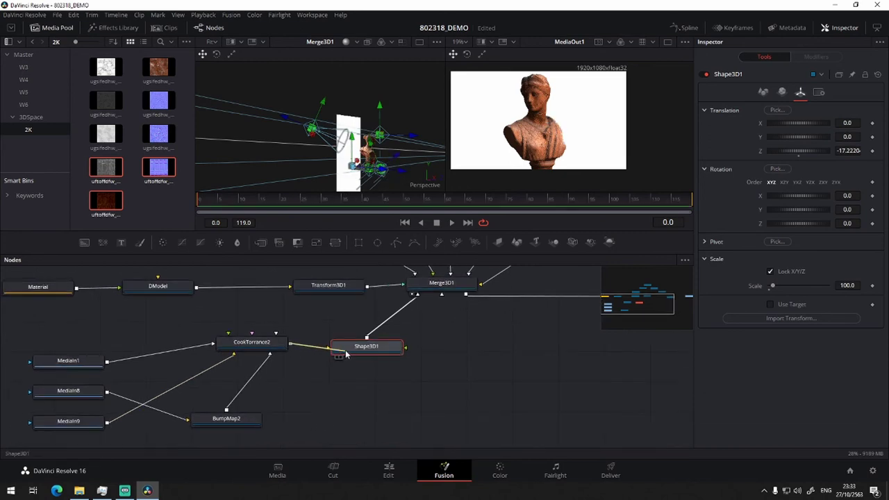
# Connect CookTorrance2 to Shape3D1 and push the wood card back to Z -107.196
pyautogui.moveTo(289, 343); pyautogui.dragTo(349, 352)
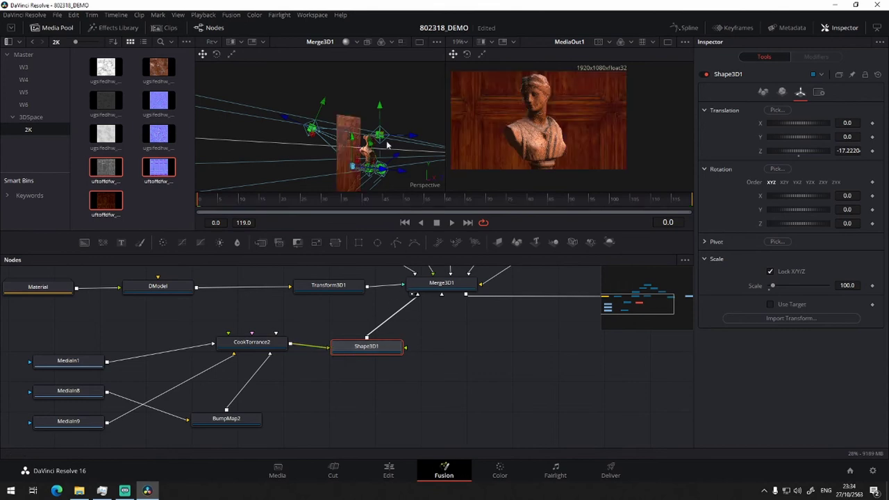
pyautogui.scroll(2, 395, 160)
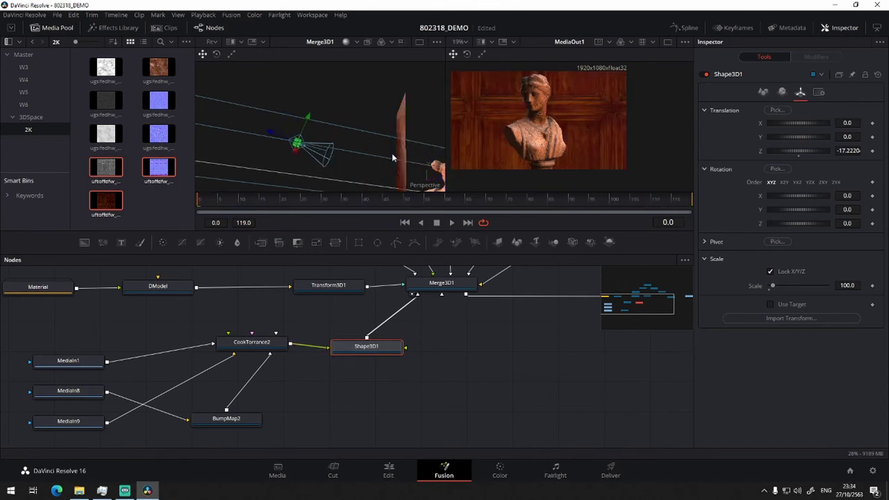
pyautogui.scroll(2, 399, 168)
pyautogui.scroll(3, 399, 169)
pyautogui.scroll(-3, 393, 170)
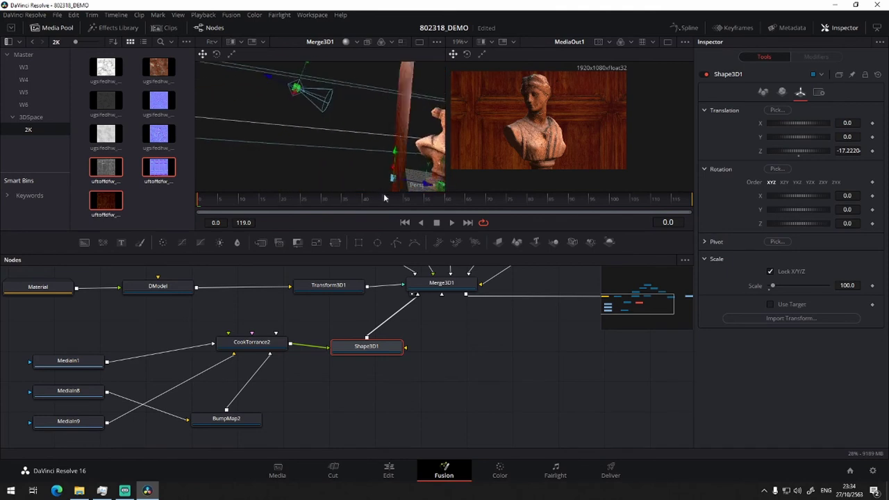
pyautogui.moveTo(363, 166); pyautogui.dragTo(311, 120)
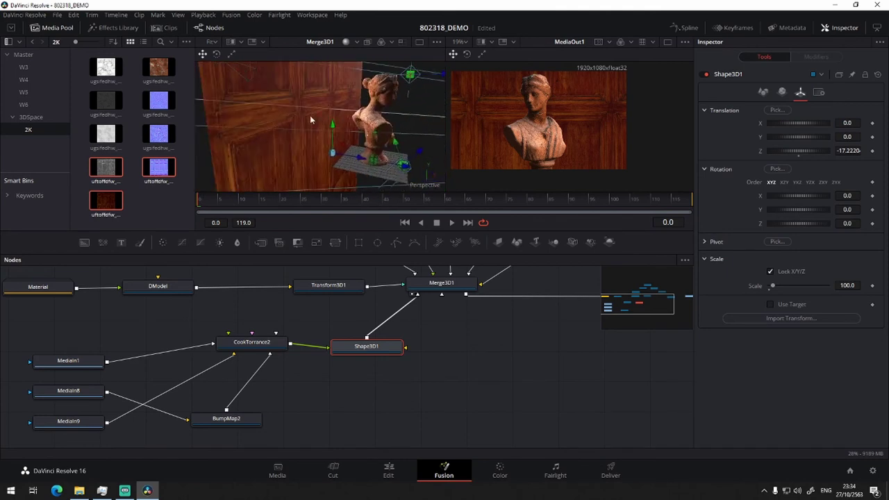
pyautogui.moveTo(362, 161); pyautogui.dragTo(293, 153)
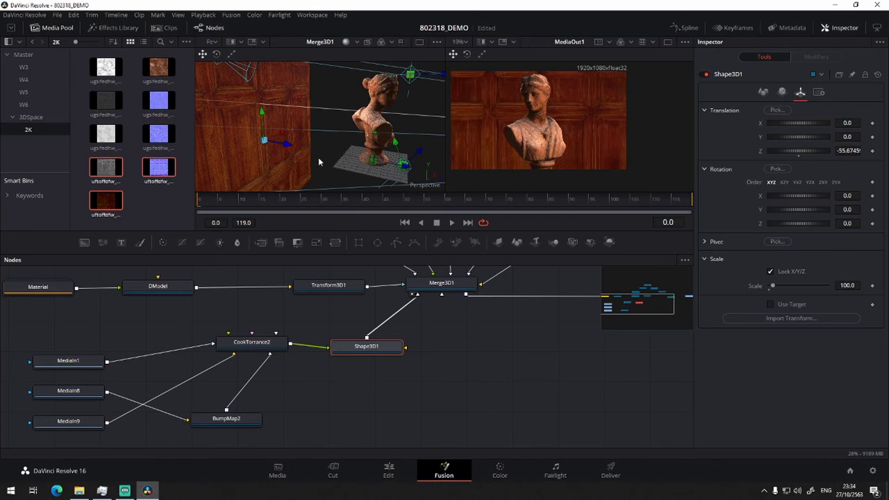
pyautogui.moveTo(284, 149); pyautogui.dragTo(273, 144)
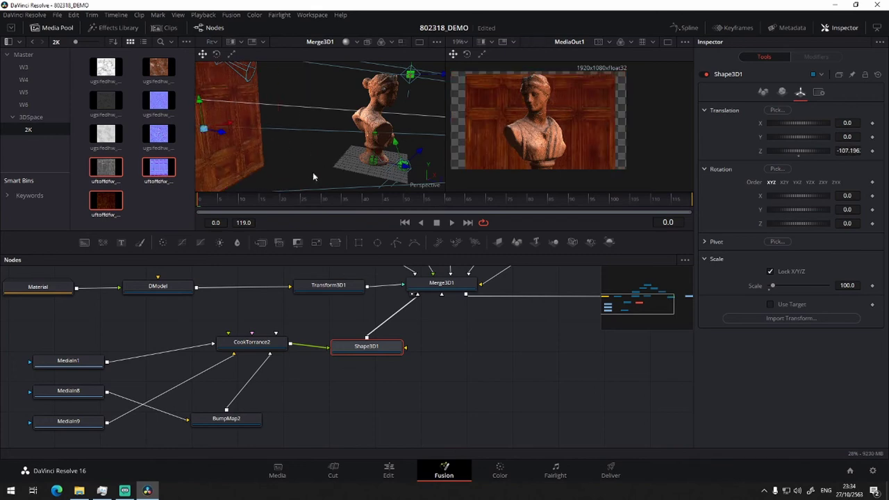
# Raise the wood card to Y 9.567879 and set its scale to 120
pyautogui.moveTo(304, 382); pyautogui.dragTo(368, 402)
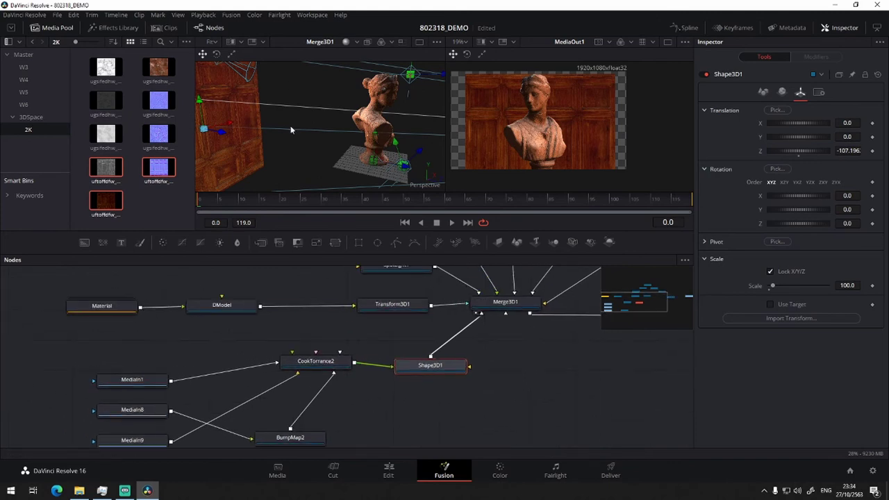
pyautogui.moveTo(290, 129); pyautogui.dragTo(263, 154)
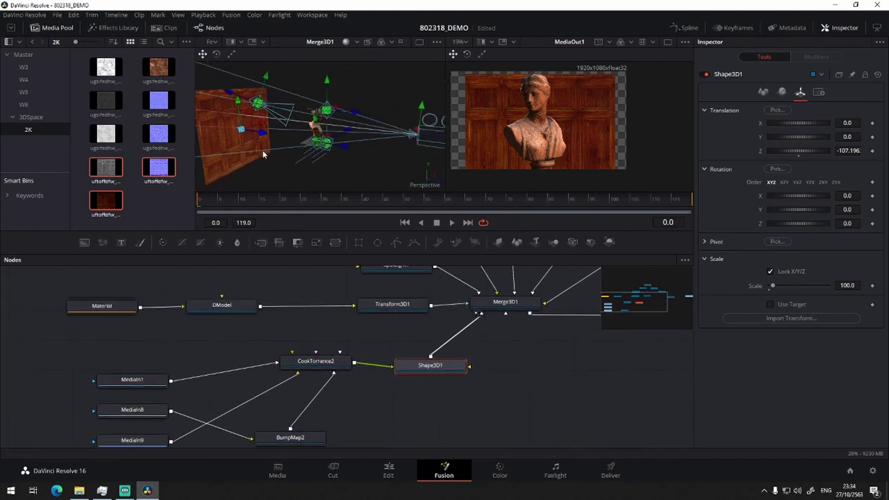
pyautogui.moveTo(277, 147); pyautogui.dragTo(308, 149)
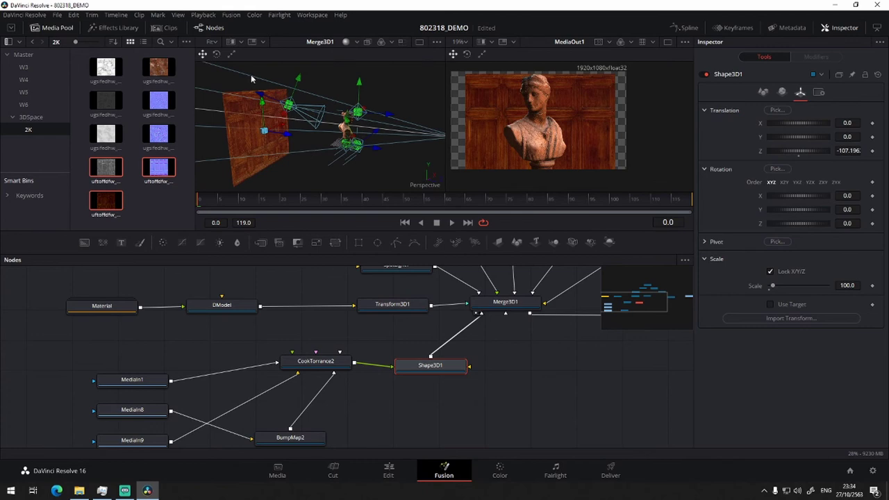
pyautogui.moveTo(265, 111); pyautogui.dragTo(261, 99)
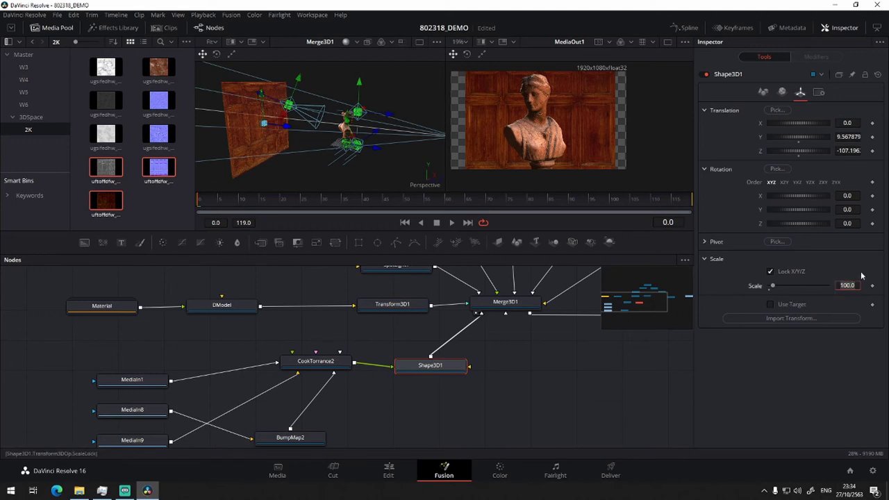
pyautogui.write('120')
pyautogui.press('Return')
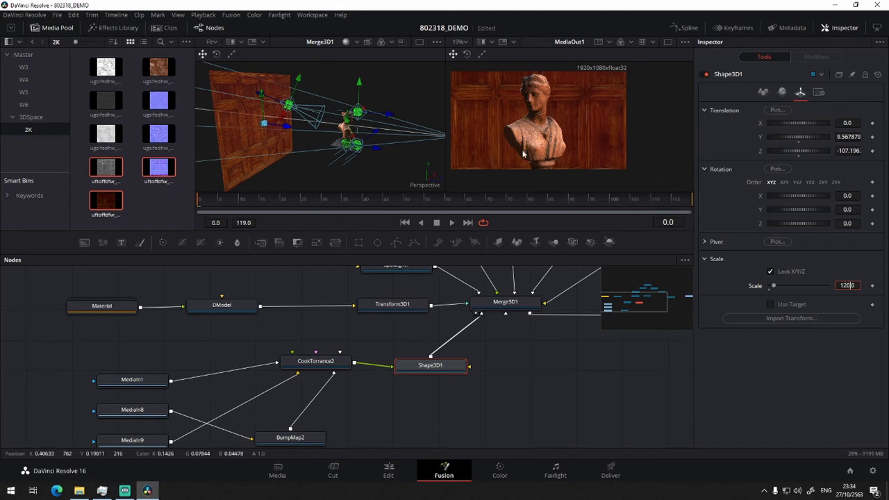
# Settle the wood card's Translation Z at -109.128
pyautogui.moveTo(287, 128); pyautogui.dragTo(279, 130)
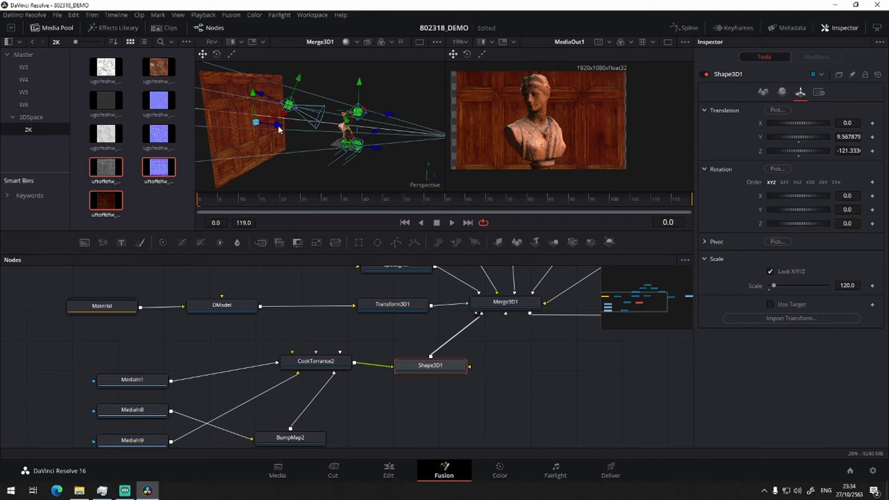
pyautogui.moveTo(277, 129); pyautogui.dragTo(285, 129)
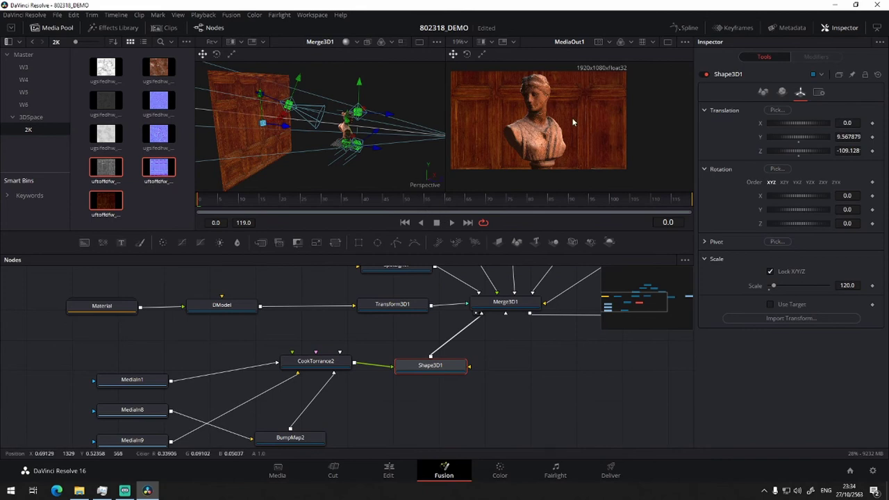
pyautogui.scroll(2, 572, 121)
pyautogui.moveTo(407, 391); pyautogui.dragTo(336, 387)
# Place MediaIn1 and MediaIn9 beside CookTorrance2 and MediaIn8 next to BumpMap2
pyautogui.moveTo(428, 338); pyautogui.dragTo(581, 310)
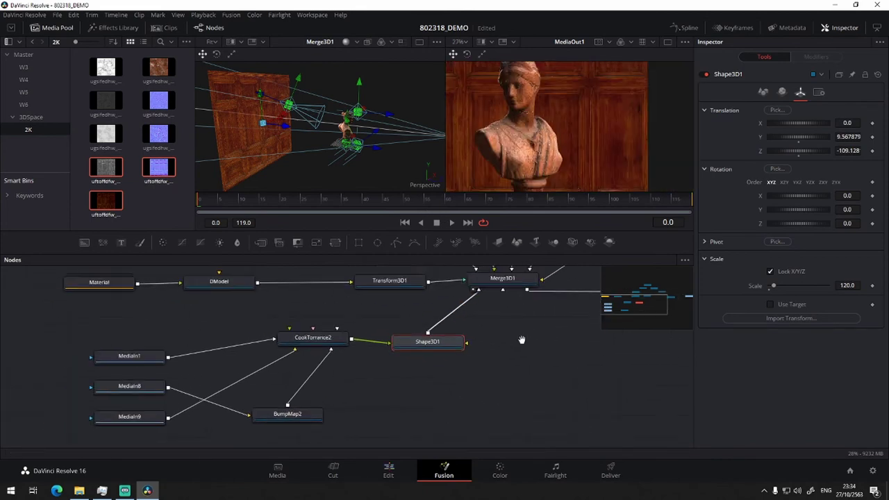
pyautogui.moveTo(168, 403); pyautogui.dragTo(280, 354)
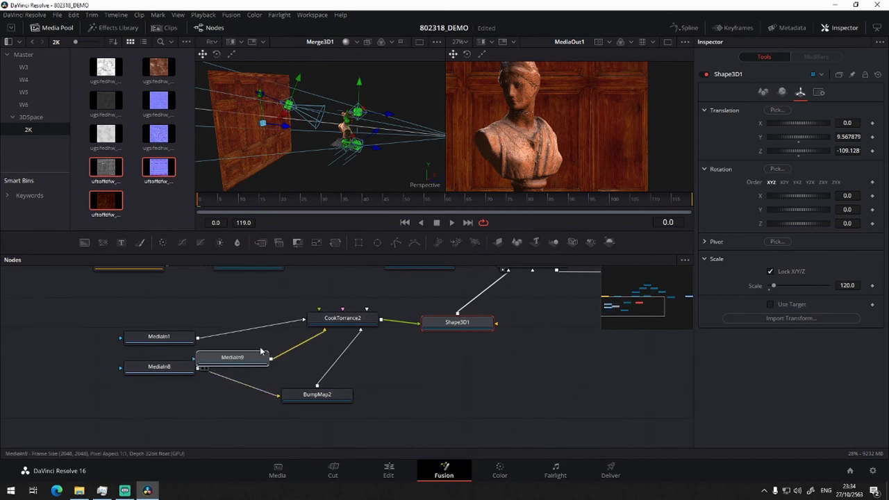
pyautogui.moveTo(197, 332); pyautogui.dragTo(292, 285)
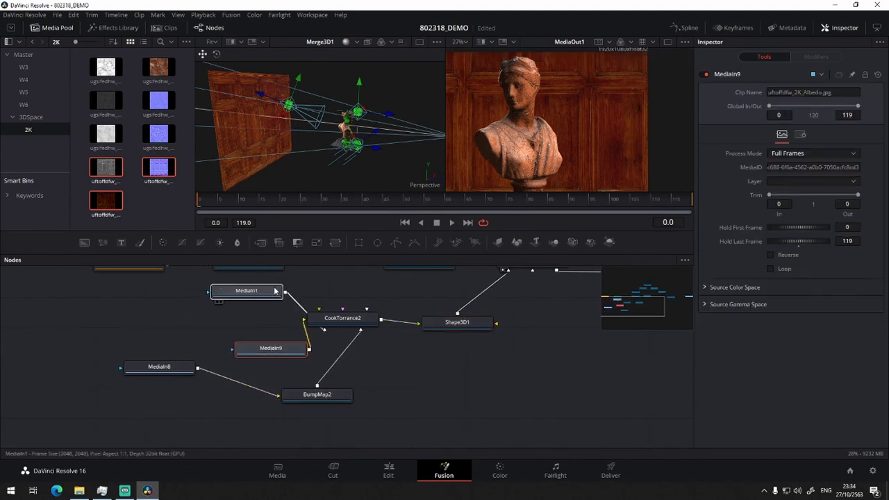
pyautogui.moveTo(270, 355); pyautogui.dragTo(254, 332)
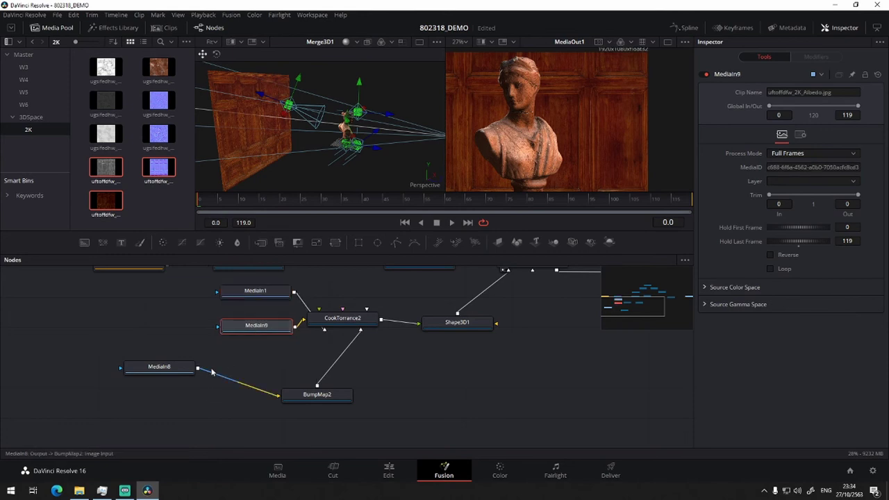
pyautogui.moveTo(175, 370); pyautogui.dragTo(238, 398)
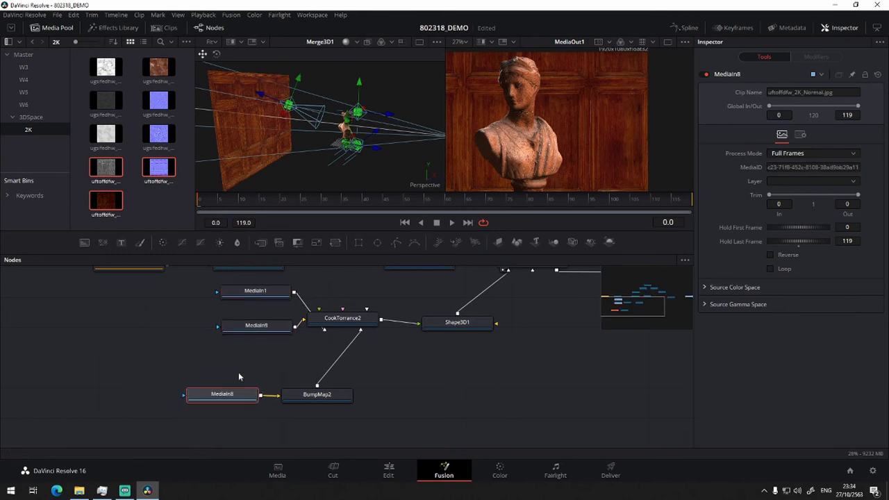
# Line up Material, DModel and Transform3D1 in a row and raise it slightly
pyautogui.scroll(2, 411, 364)
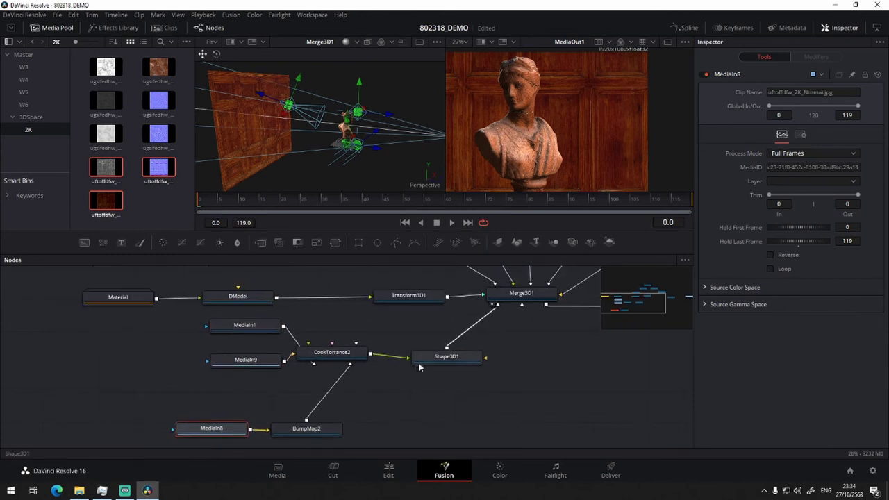
pyautogui.moveTo(429, 350); pyautogui.dragTo(430, 354)
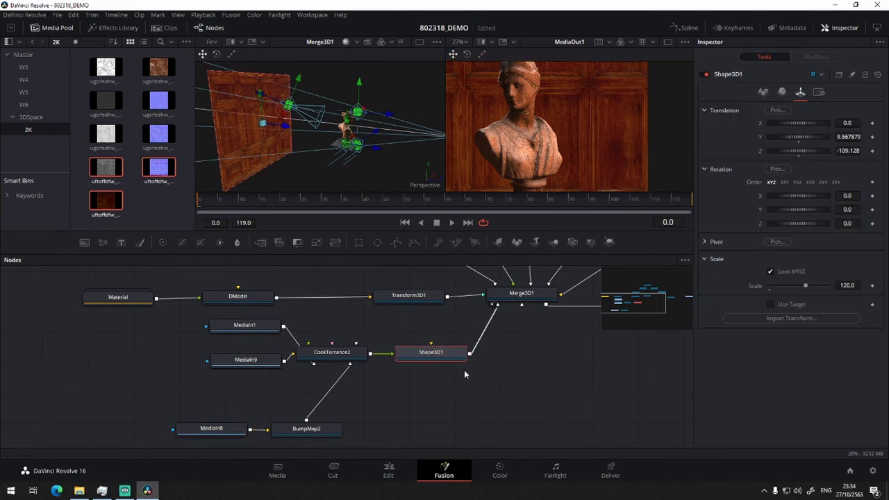
pyautogui.scroll(2, 389, 347)
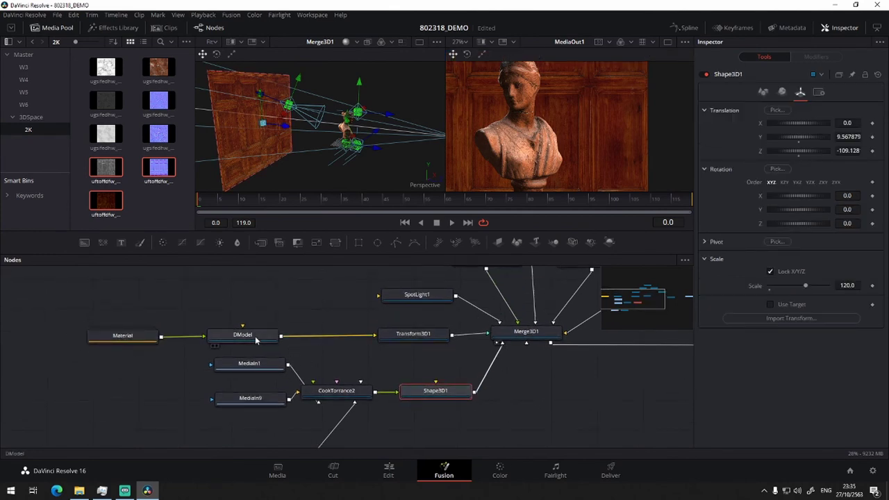
pyautogui.moveTo(322, 336); pyautogui.dragTo(328, 338)
pyautogui.moveTo(138, 337); pyautogui.dragTo(228, 336)
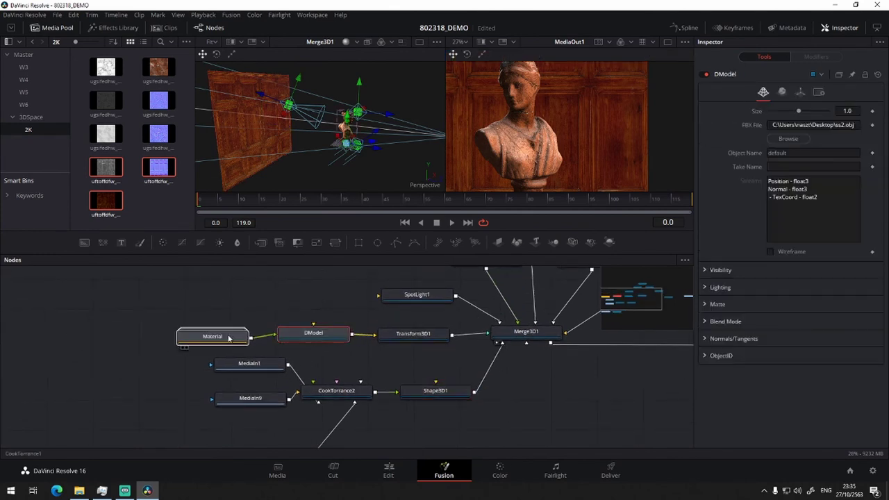
pyautogui.moveTo(462, 314); pyautogui.dragTo(185, 351)
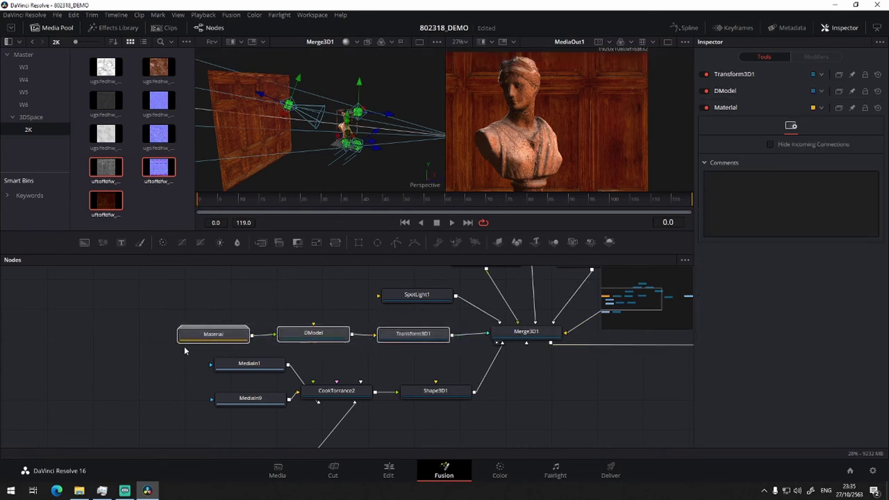
pyautogui.moveTo(303, 337); pyautogui.dragTo(305, 321)
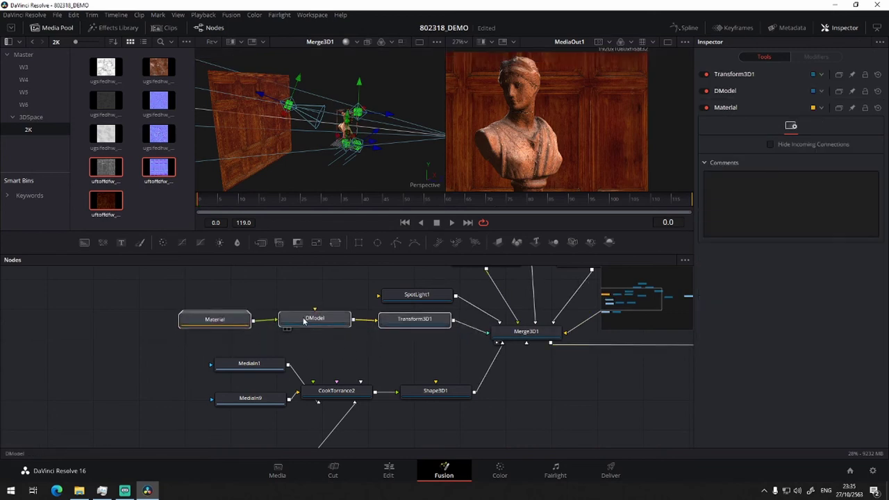
# Show SpotLight1's settings: intensity 6000, 40° cone, quadratic decay
pyautogui.scroll(1, 432, 301)
pyautogui.click(432, 299)
pyautogui.scroll(-3, 514, 379)
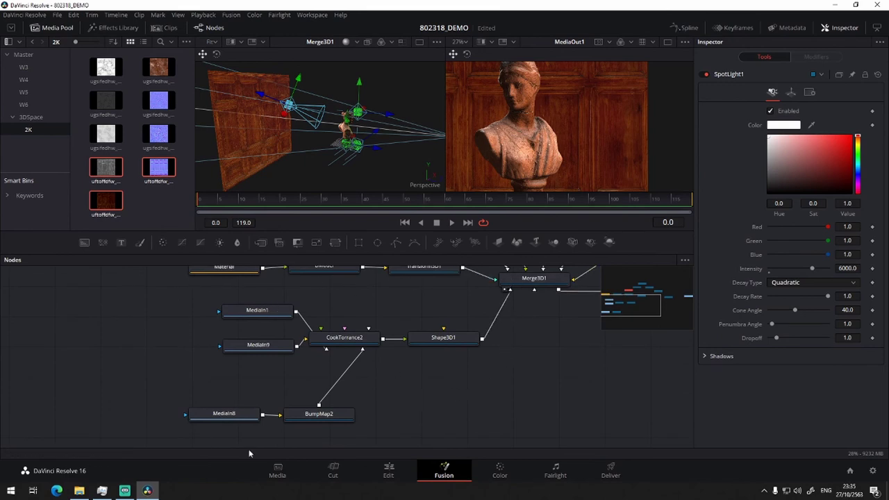
# Move MediaIn8 and BumpMap2 together up and to the right
pyautogui.moveTo(167, 434); pyautogui.dragTo(375, 396)
pyautogui.moveTo(319, 413); pyautogui.dragTo(346, 384)
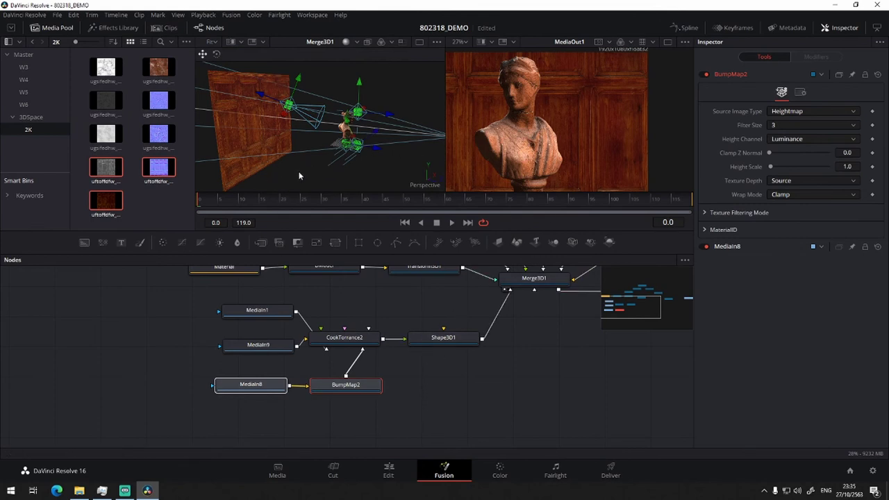
pyautogui.moveTo(566, 308)
pyautogui.mouseDown()
pyautogui.moveTo(532, 328)
pyautogui.moveTo(594, 309)
pyautogui.mouseUp()
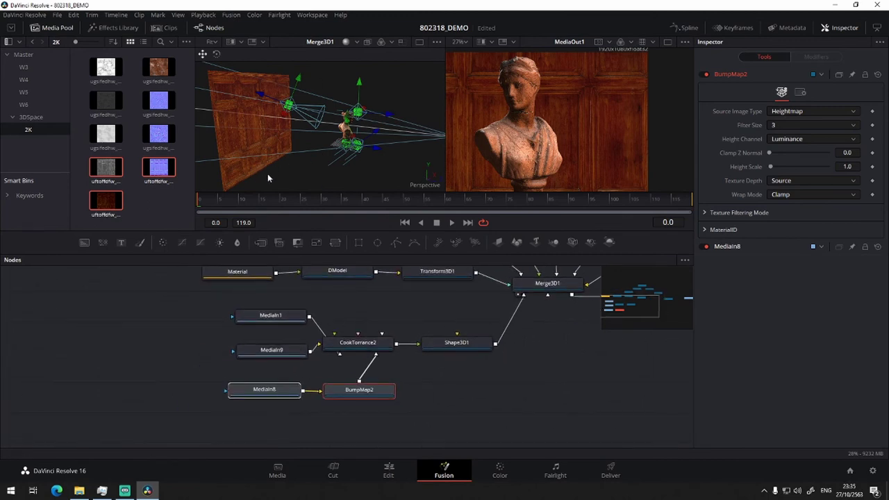
pyautogui.moveTo(267, 174); pyautogui.dragTo(344, 199)
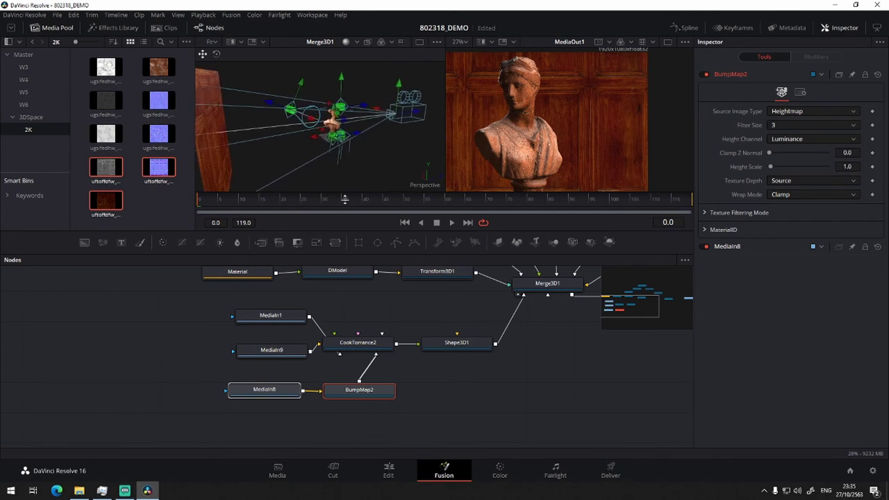
pyautogui.moveTo(484, 370); pyautogui.dragTo(501, 381)
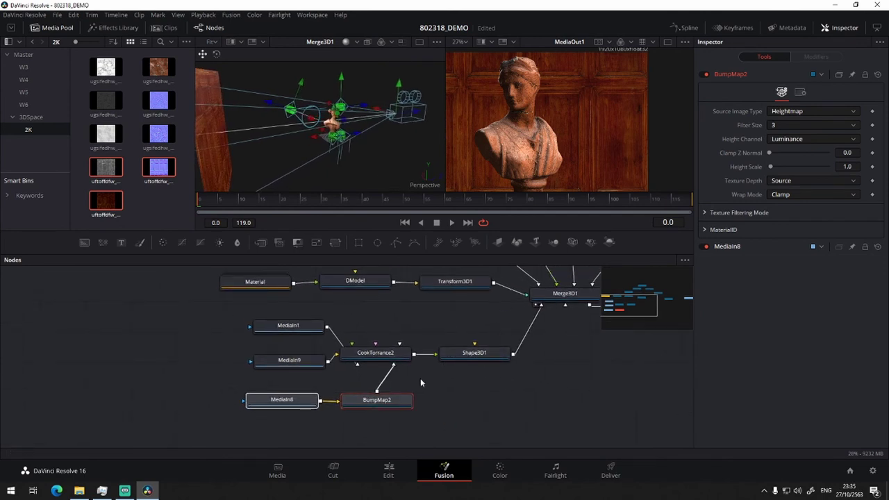
# Set BumpMap2's Source Image Type to Bumpmap
pyautogui.click(833, 111)
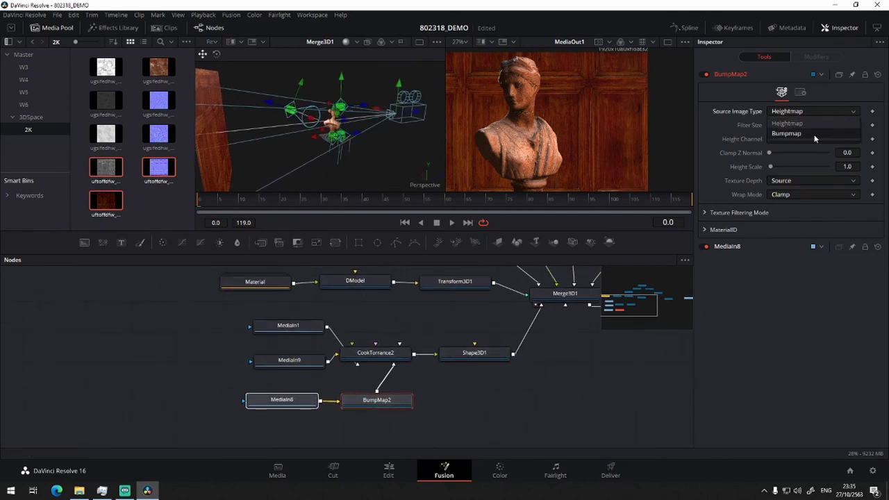
pyautogui.click(817, 133)
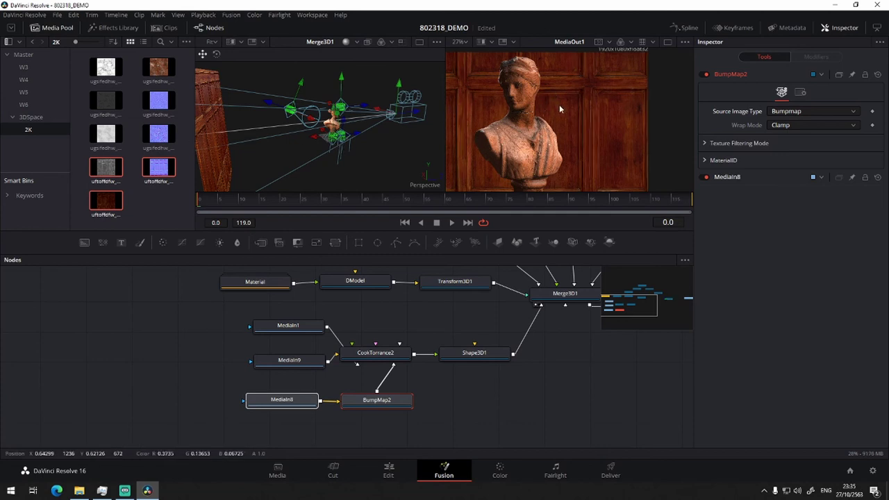
pyautogui.moveTo(281, 146)
pyautogui.keyDown('alt'); pyautogui.mouseDown()
pyautogui.moveTo(321, 155)
pyautogui.moveTo(240, 138)
pyautogui.moveTo(248, 154)
pyautogui.mouseUp(); pyautogui.keyUp('alt')
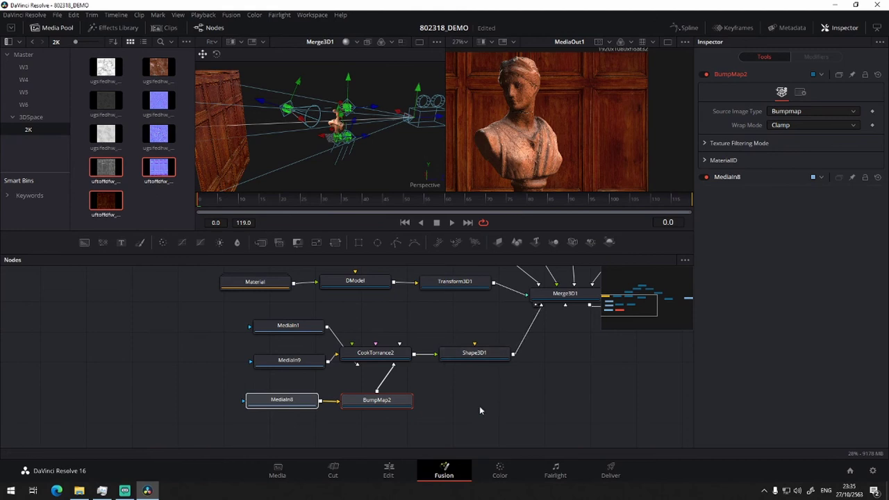
# Inspect the bump-mapped wall in the viewer and bring up CookTorrance2's material settings
pyautogui.scroll(2, 456, 407)
pyautogui.hscroll(3, 456, 407)
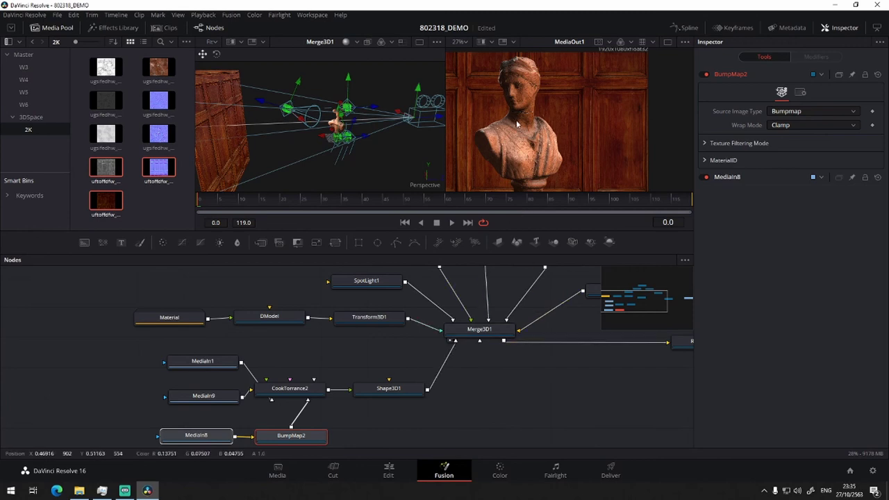
pyautogui.scroll(3, 500, 352)
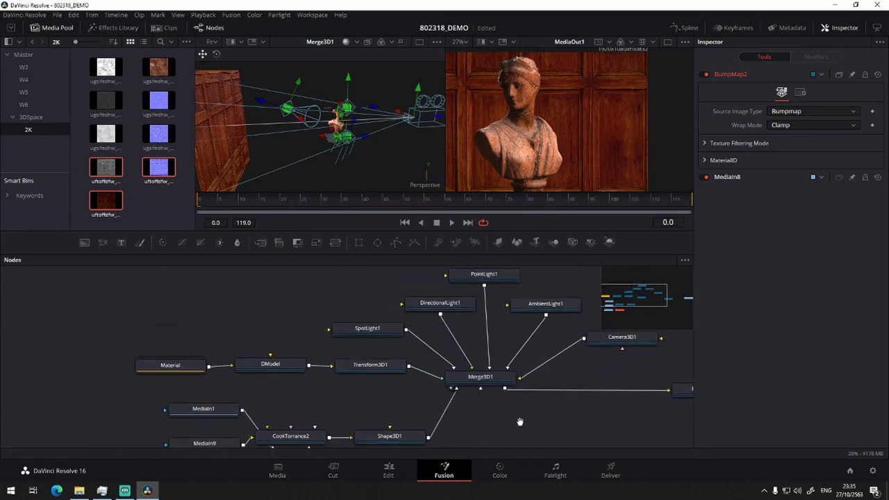
pyautogui.hscroll(-3, 520, 389)
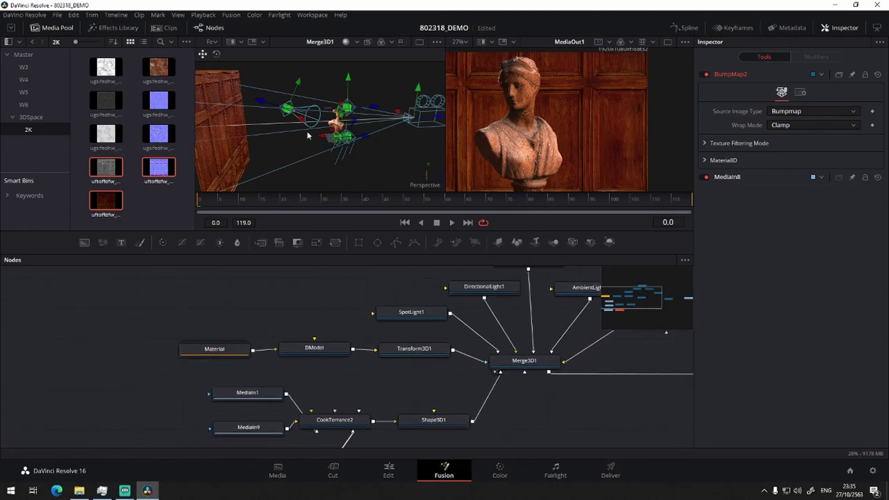
pyautogui.scroll(4, 357, 280)
pyautogui.hscroll(4, 356, 280)
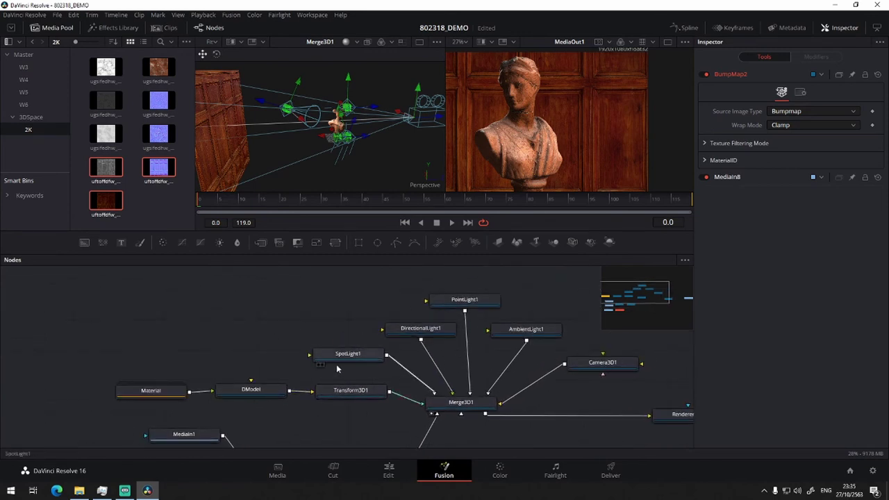
pyautogui.scroll(-6, 309, 375)
pyautogui.hscroll(2, 326, 382)
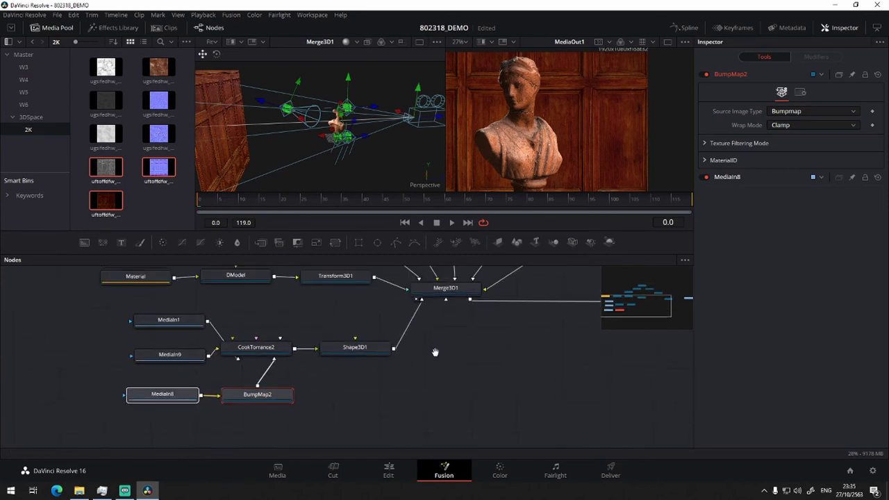
pyautogui.click(242, 368)
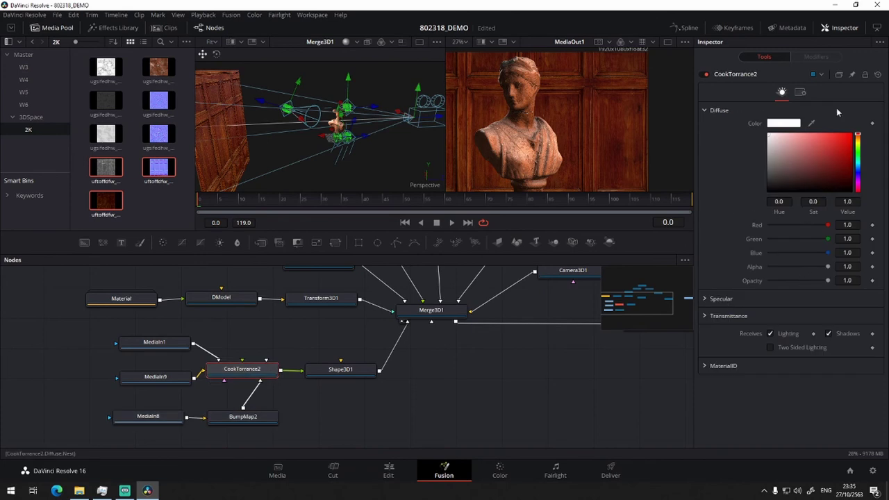
# Let CookTorrance2 receive lighting and add a Brightness Contrast node at brightness -0.56
pyautogui.click(770, 334)
pyautogui.moveTo(398, 357); pyautogui.dragTo(454, 382)
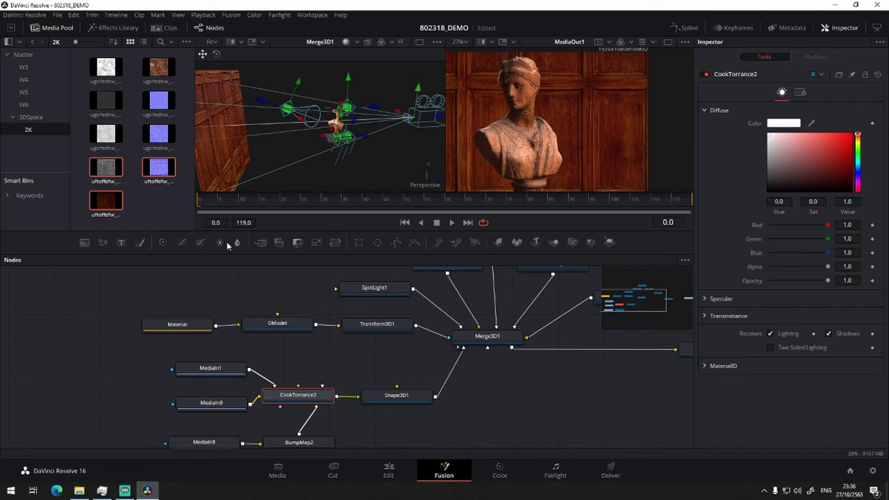
pyautogui.moveTo(219, 242); pyautogui.dragTo(450, 372)
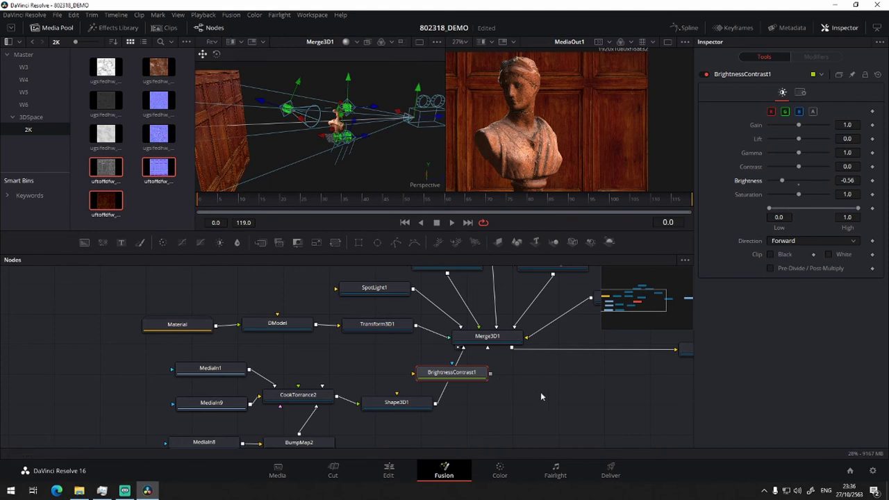
pyautogui.moveTo(457, 375); pyautogui.dragTo(422, 389)
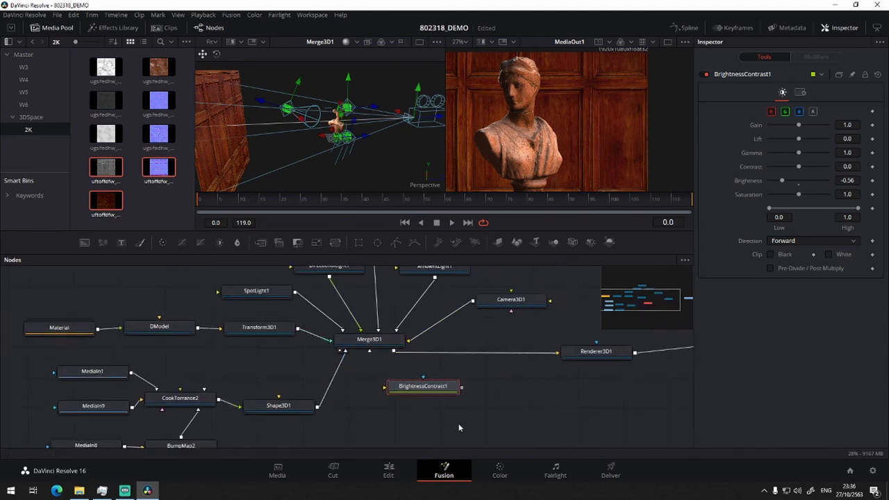
# Move Renderer3D1 left, nearer Merge3D1
pyautogui.moveTo(459, 428)
pyautogui.mouseDown()
pyautogui.moveTo(363, 380)
pyautogui.moveTo(474, 414)
pyautogui.moveTo(374, 380)
pyautogui.mouseUp()
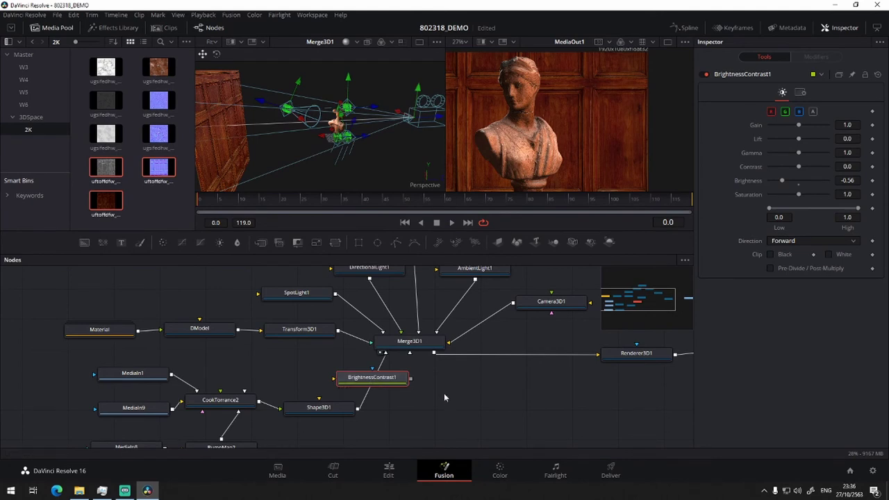
pyautogui.moveTo(444, 393)
pyautogui.mouseDown()
pyautogui.moveTo(303, 395)
pyautogui.moveTo(191, 381)
pyautogui.mouseUp()
pyautogui.click(381, 352)
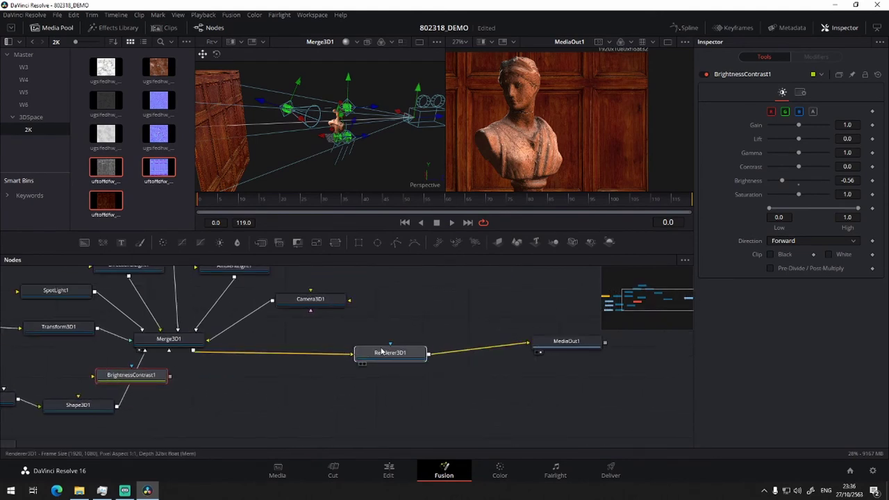
pyautogui.moveTo(382, 353)
pyautogui.mouseDown()
pyautogui.moveTo(285, 369)
pyautogui.moveTo(347, 346)
pyautogui.mouseUp()
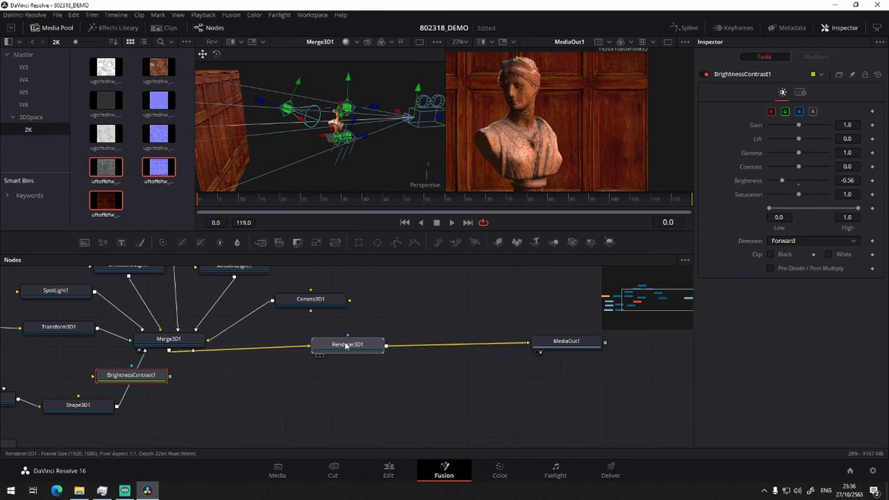
pyautogui.moveTo(327, 389); pyautogui.dragTo(405, 338)
pyautogui.moveTo(209, 327)
pyautogui.mouseDown()
pyautogui.moveTo(252, 402)
pyautogui.moveTo(200, 419)
pyautogui.mouseUp()
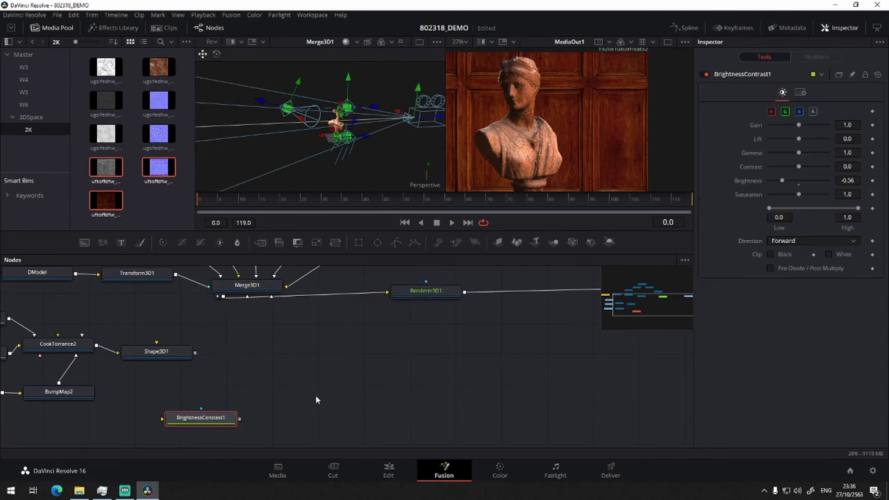
# Disconnect Camera3D1 from Merge3D1
pyautogui.scroll(2, 315, 399)
pyautogui.scroll(1, 326, 375)
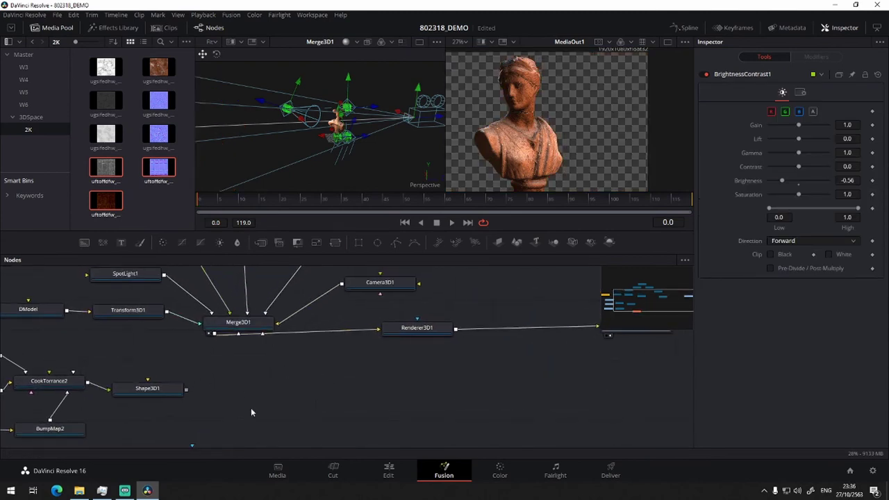
pyautogui.click(309, 305)
pyautogui.scroll(-2, 354, 326)
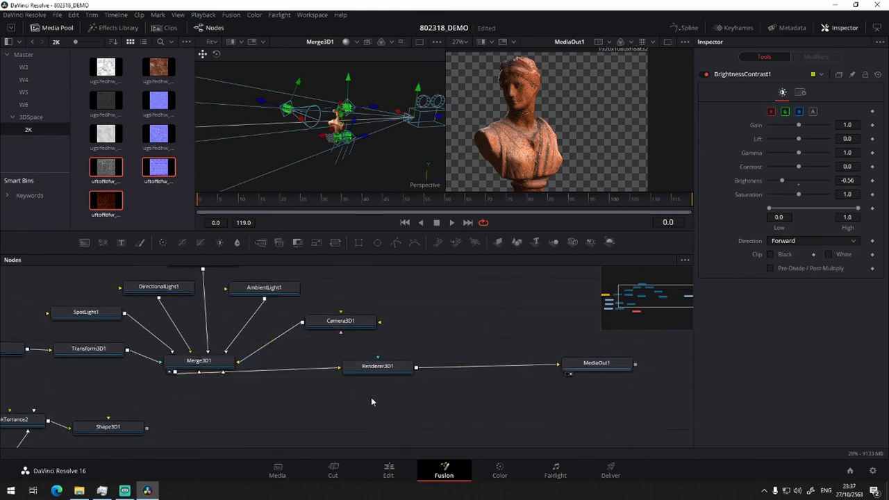
pyautogui.scroll(2, 387, 346)
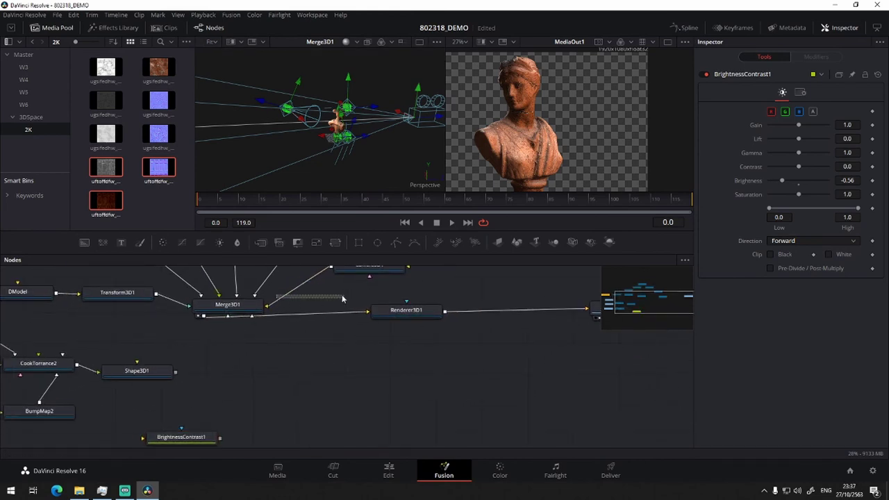
pyautogui.moveTo(277, 301); pyautogui.dragTo(318, 294)
pyautogui.scroll(-2, 369, 375)
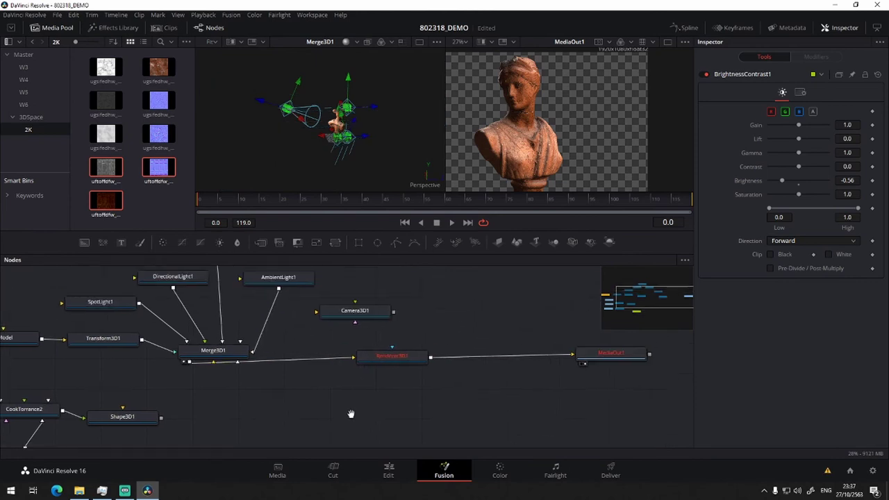
pyautogui.scroll(2, 383, 351)
pyautogui.scroll(1, 314, 389)
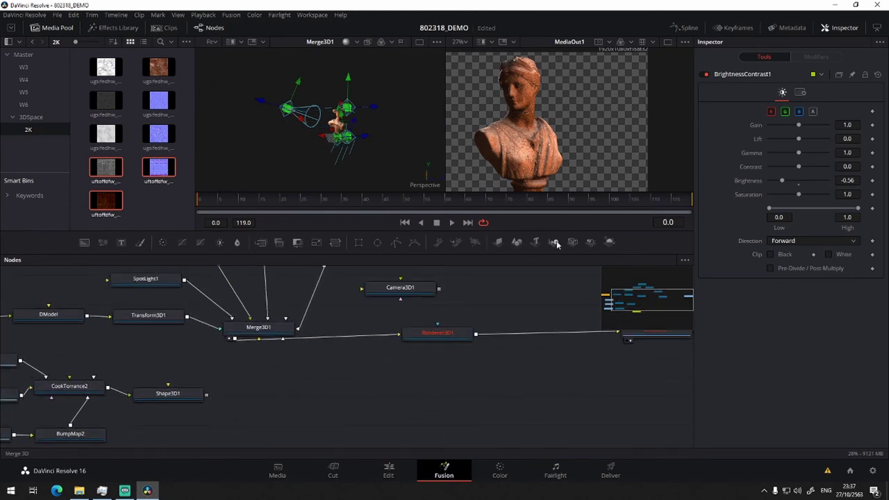
# Add a Merge3D2 node fed by Shape3D1, then delete it again
pyautogui.moveTo(553, 242); pyautogui.dragTo(310, 391)
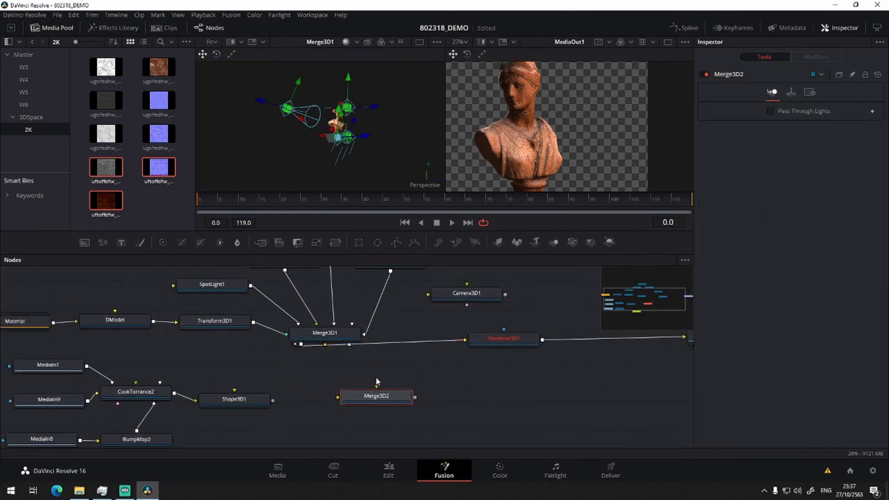
pyautogui.moveTo(273, 401); pyautogui.dragTo(350, 403)
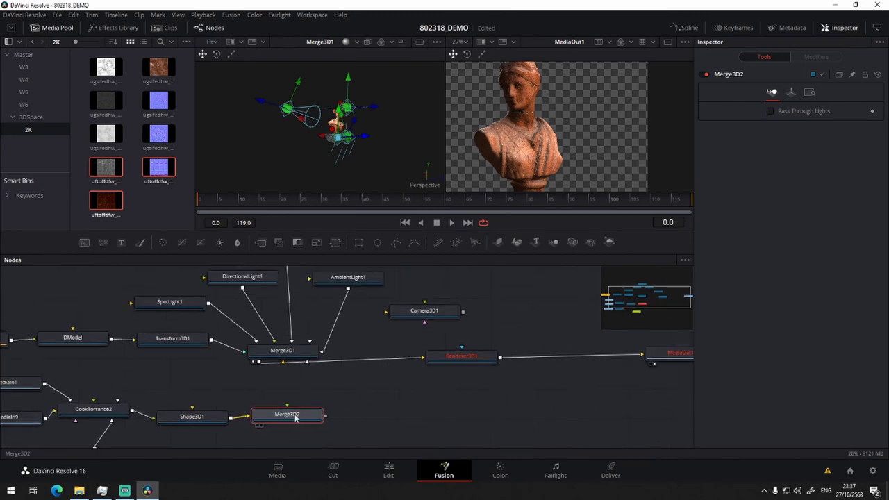
pyautogui.moveTo(377, 391); pyautogui.dragTo(311, 423)
pyautogui.scroll(-2, 311, 423)
pyautogui.hscroll(2, 284, 347)
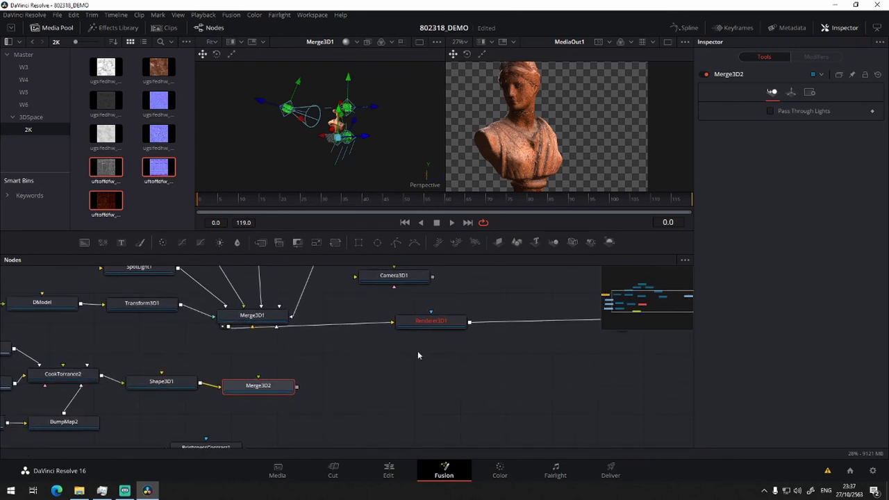
pyautogui.moveTo(274, 390); pyautogui.dragTo(271, 386)
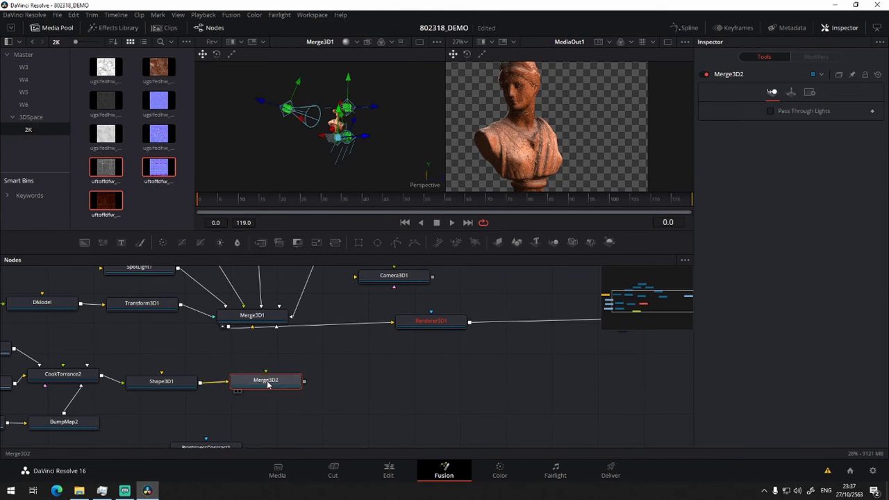
pyautogui.press('Delete')
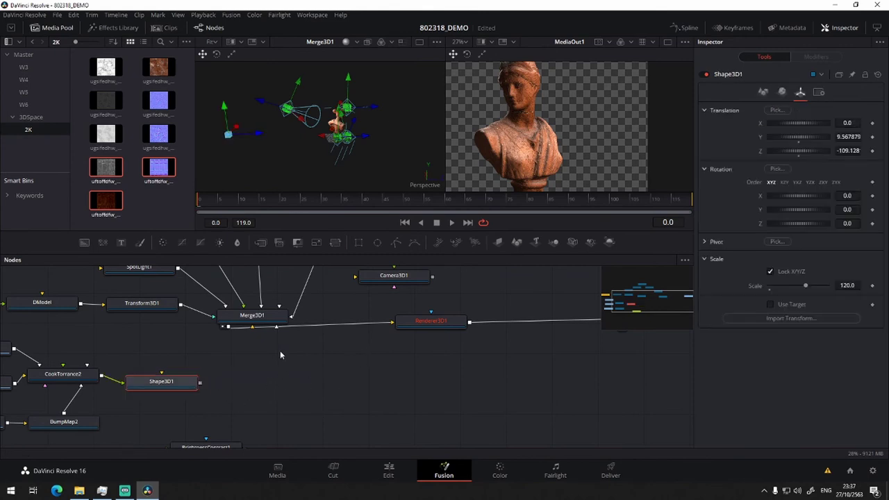
pyautogui.hscroll(-3, 246, 381)
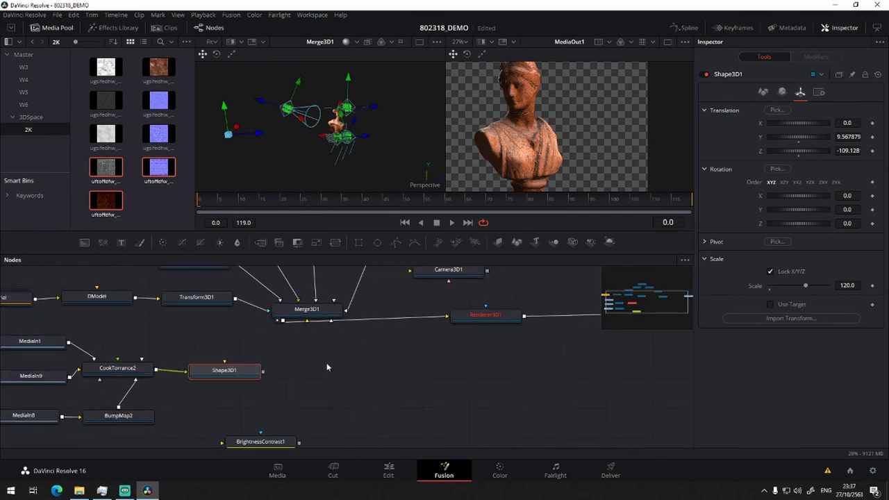
# Add a Renderer3D2 node, wire Shape3D1 into it, and show its wood-panel render in the left viewer
pyautogui.click(476, 318)
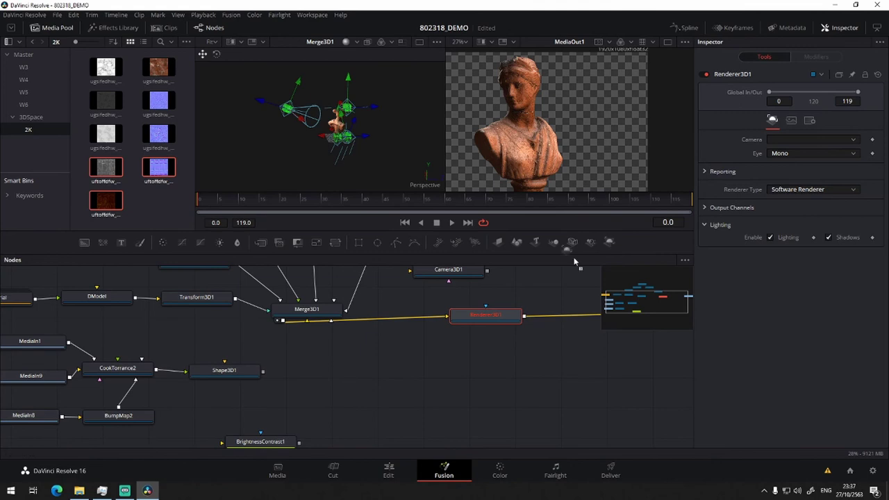
pyautogui.moveTo(575, 261); pyautogui.dragTo(370, 378)
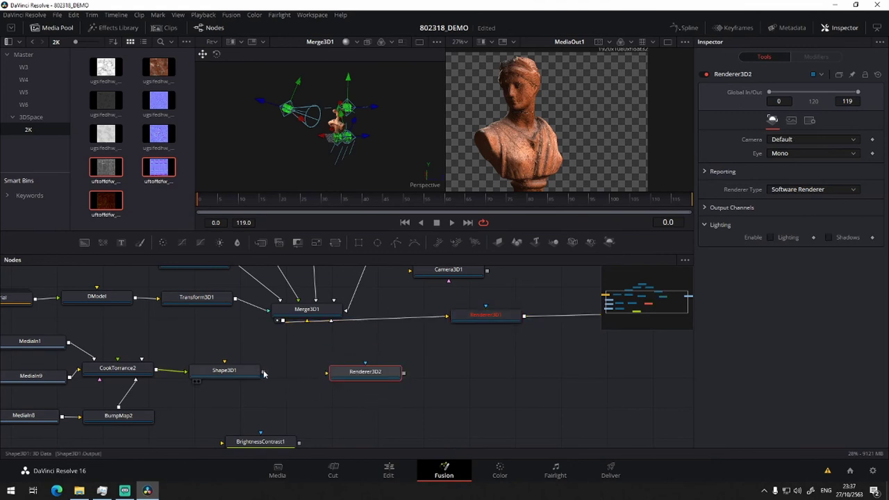
pyautogui.moveTo(263, 373); pyautogui.dragTo(350, 375)
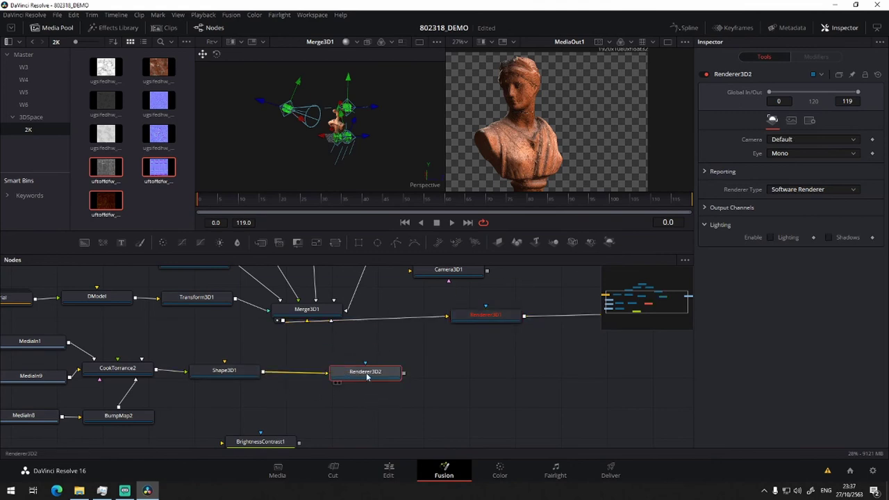
pyautogui.moveTo(381, 376); pyautogui.dragTo(379, 107)
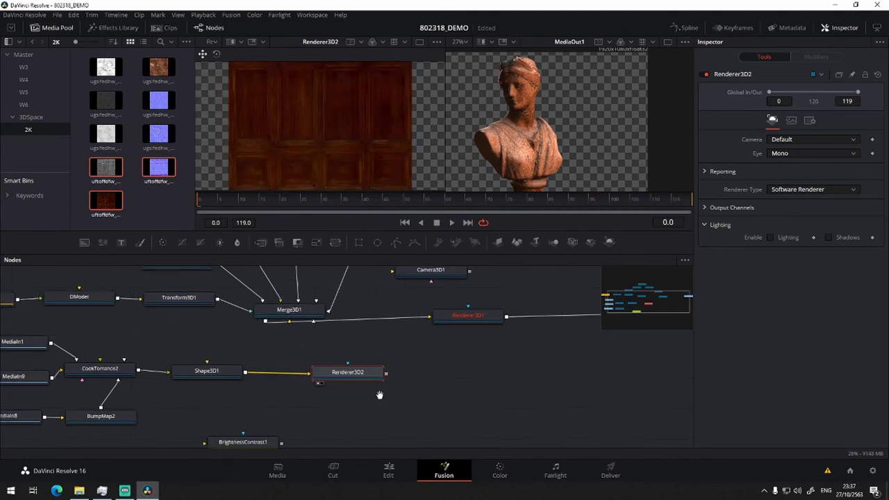
# Rearrange the graph, placing Renderer3D2 near Shape3D1 and BrightnessContrast1 beside it
pyautogui.moveTo(377, 338); pyautogui.dragTo(298, 369)
pyautogui.moveTo(306, 399); pyautogui.dragTo(263, 399)
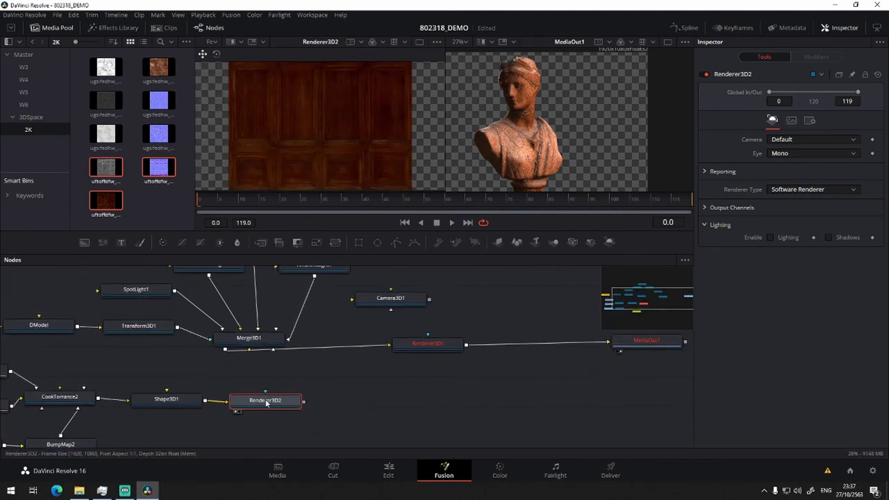
pyautogui.scroll(-3, 377, 415)
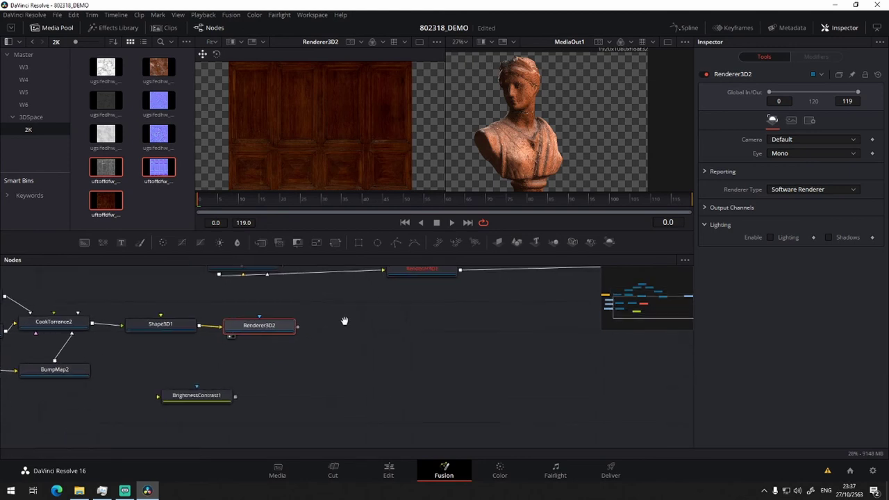
pyautogui.moveTo(223, 407)
pyautogui.mouseDown()
pyautogui.moveTo(389, 326)
pyautogui.moveTo(385, 339)
pyautogui.mouseUp()
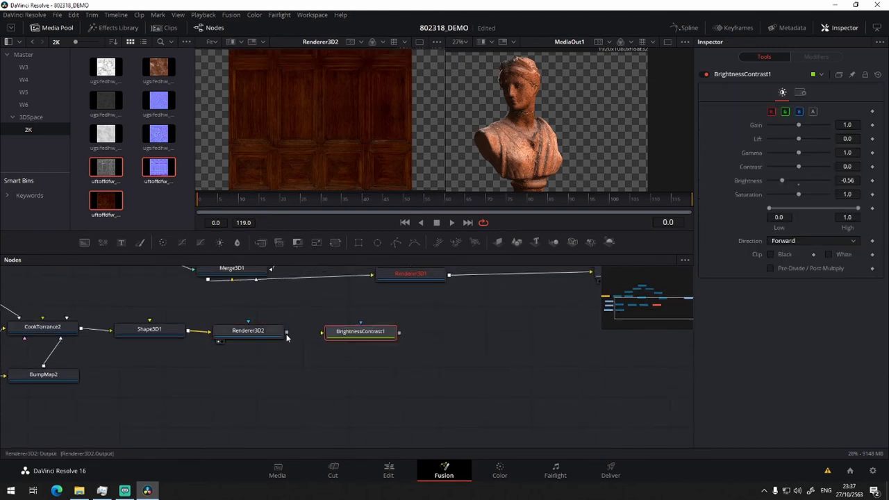
# Wire Renderer3D2 into BrightnessContrast1 at Brightness -0.08, and place Renderer3D1 and MediaOut1 further right
pyautogui.moveTo(287, 331)
pyautogui.mouseDown()
pyautogui.moveTo(337, 337)
pyautogui.moveTo(348, 129)
pyautogui.mouseUp()
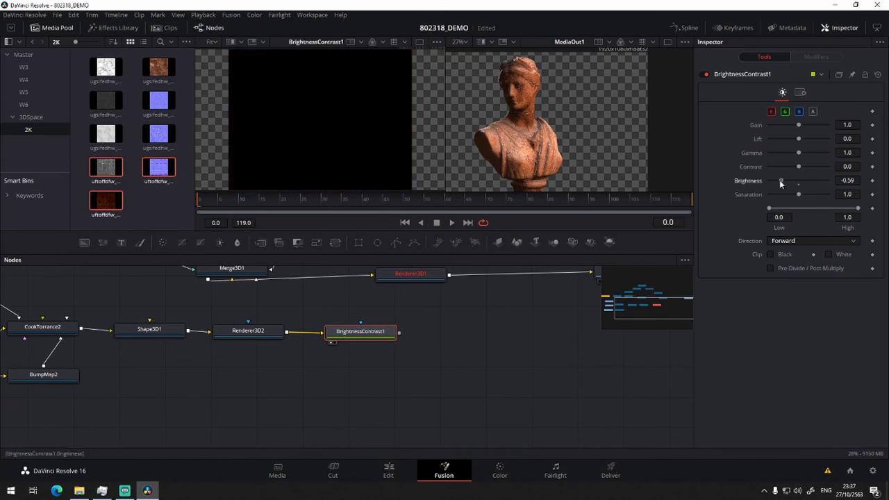
pyautogui.moveTo(796, 184); pyautogui.dragTo(797, 184)
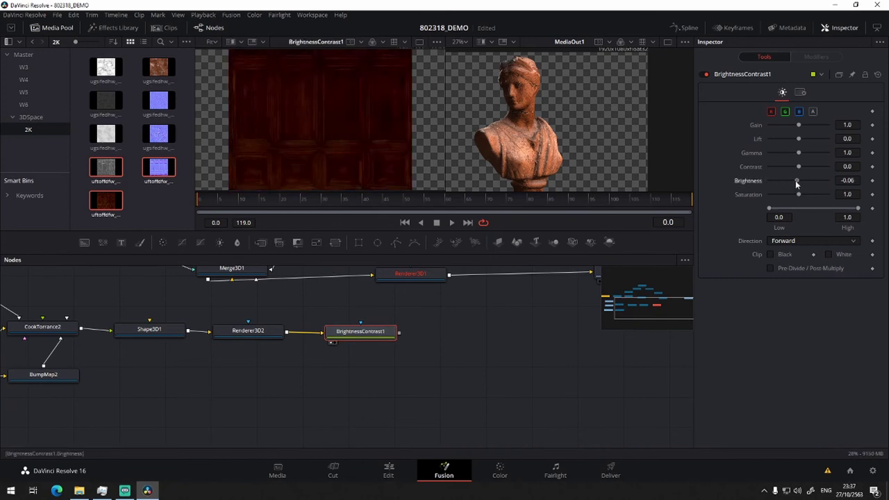
pyautogui.moveTo(448, 319); pyautogui.dragTo(367, 392)
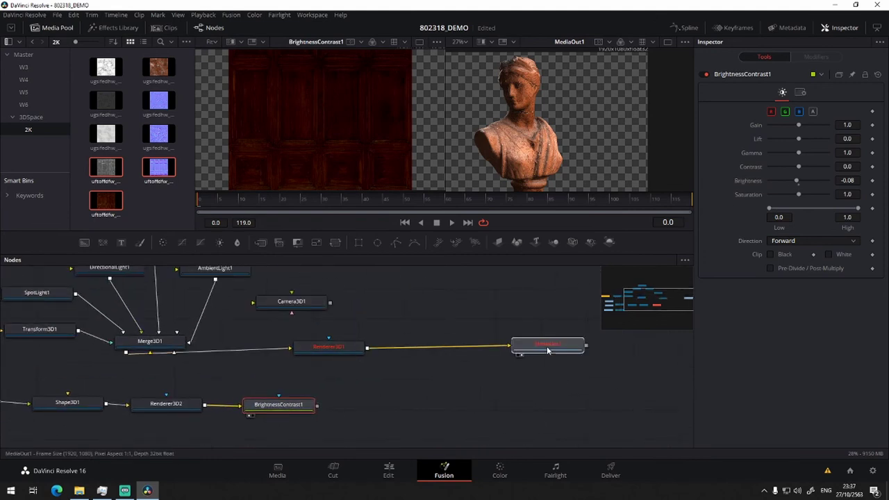
pyautogui.moveTo(546, 336); pyautogui.dragTo(625, 348)
pyautogui.moveTo(335, 354)
pyautogui.mouseDown()
pyautogui.moveTo(455, 336)
pyautogui.moveTo(410, 357)
pyautogui.mouseUp()
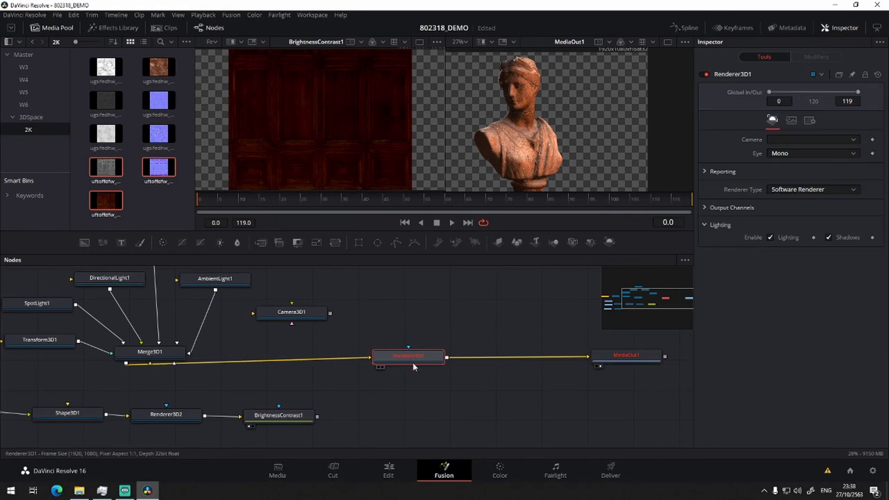
# Place Renderer3D1 beside Merge3D1 and wire Camera3D1's output into Merge3D1
pyautogui.moveTo(413, 366); pyautogui.dragTo(473, 359)
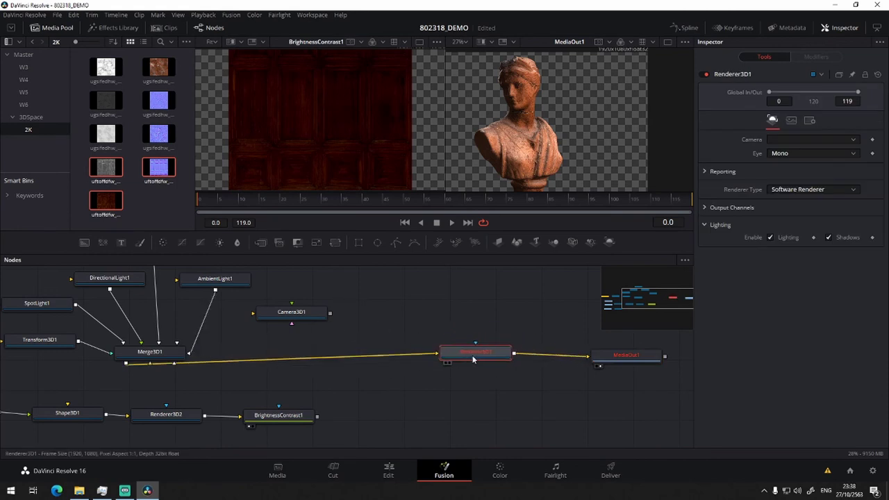
pyautogui.click(387, 394)
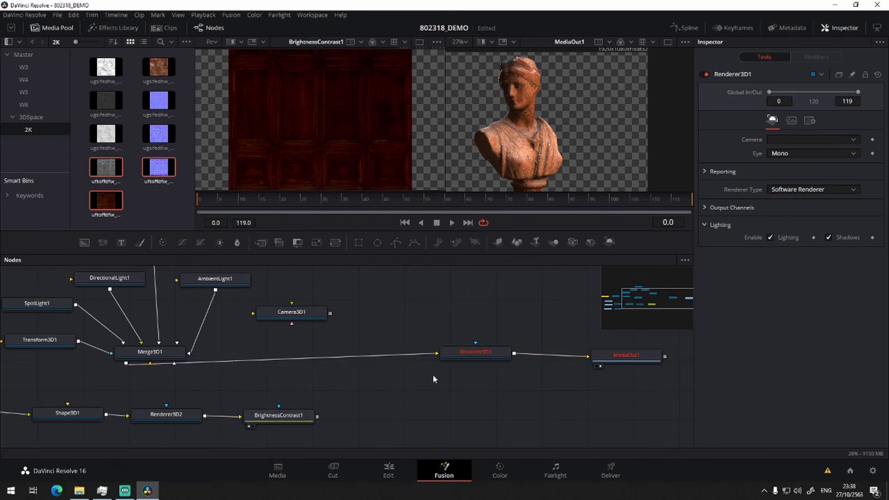
pyautogui.moveTo(477, 355); pyautogui.dragTo(287, 362)
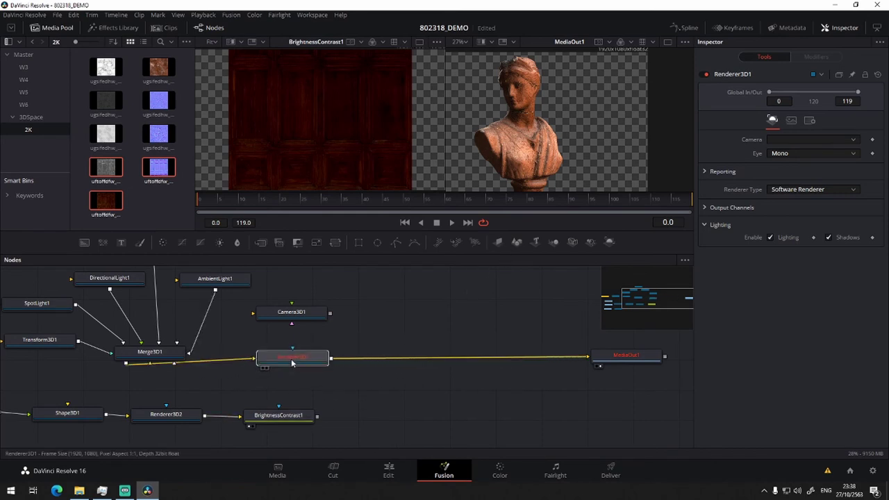
pyautogui.moveTo(330, 314); pyautogui.dragTo(180, 357)
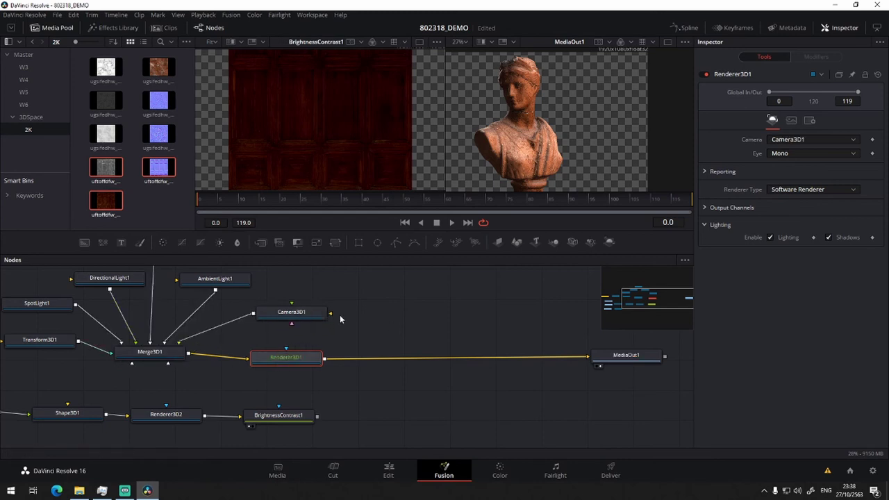
pyautogui.moveTo(287, 417); pyautogui.dragTo(380, 418)
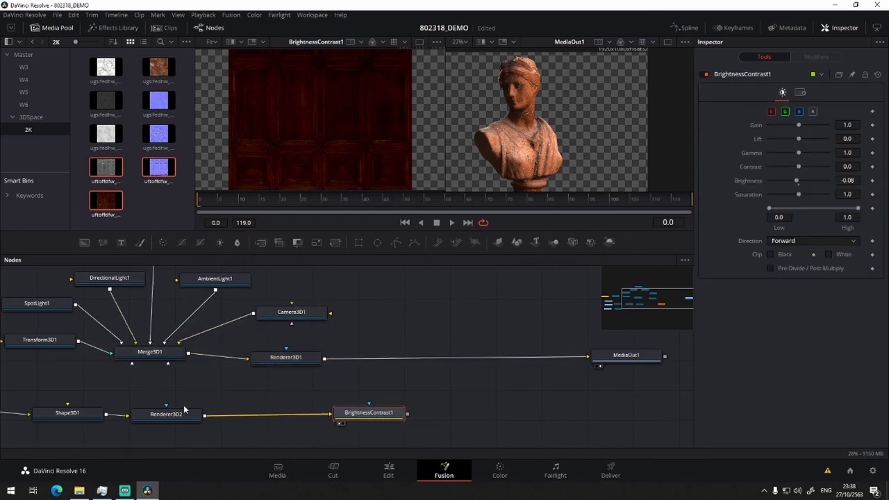
# Drop an ImagePlane3D on the Shape3D1→Renderer3D2 link to create Merge3D2, then delete ImagePlane3D1
pyautogui.moveTo(189, 415)
pyautogui.mouseDown()
pyautogui.moveTo(279, 417)
pyautogui.moveTo(241, 419)
pyautogui.moveTo(252, 413)
pyautogui.mouseUp()
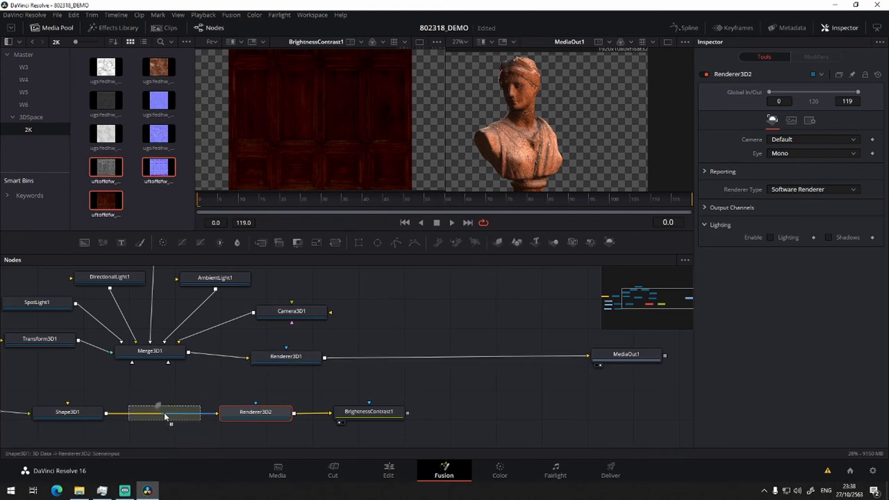
pyautogui.moveTo(498, 242); pyautogui.dragTo(164, 413)
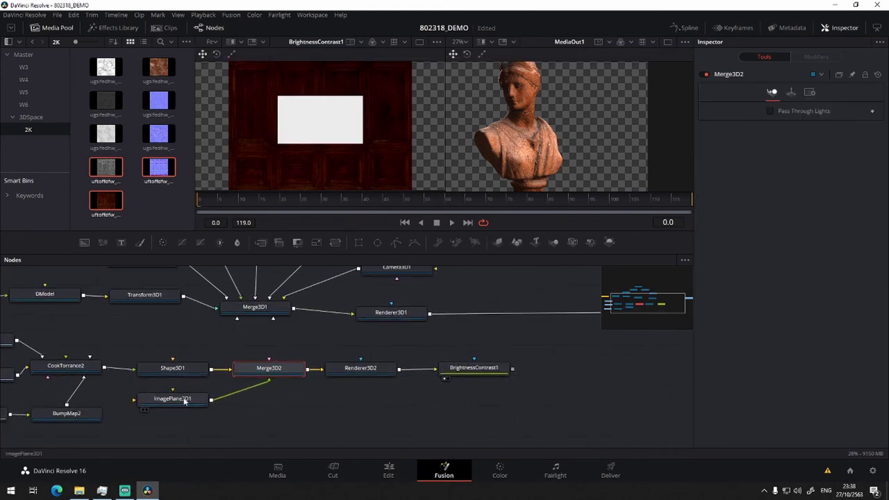
pyautogui.click(184, 404)
pyautogui.press('Delete')
# Wire Camera3D1's output into Merge3D2 as well
pyautogui.scroll(3, 329, 374)
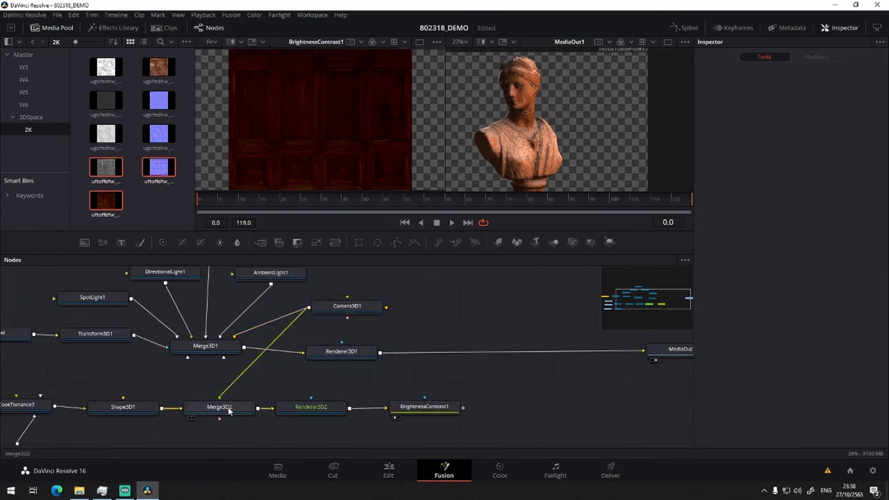
pyautogui.moveTo(308, 310); pyautogui.dragTo(219, 399)
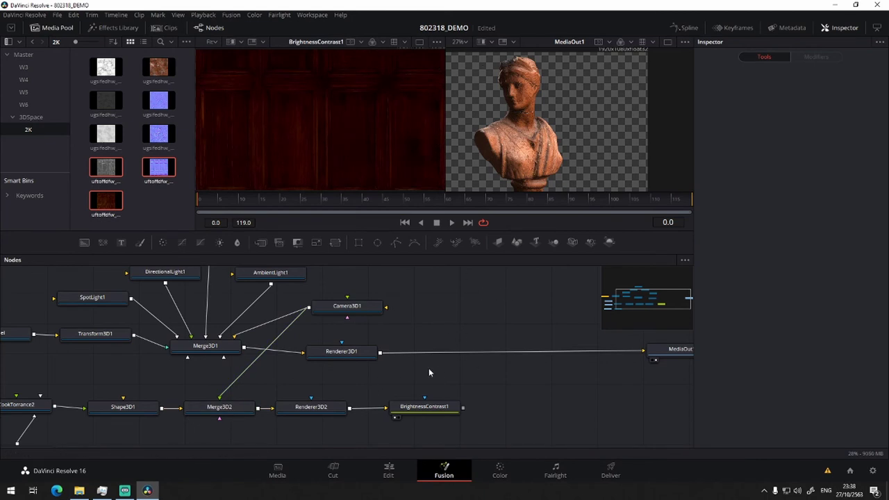
pyautogui.moveTo(417, 382); pyautogui.dragTo(350, 388)
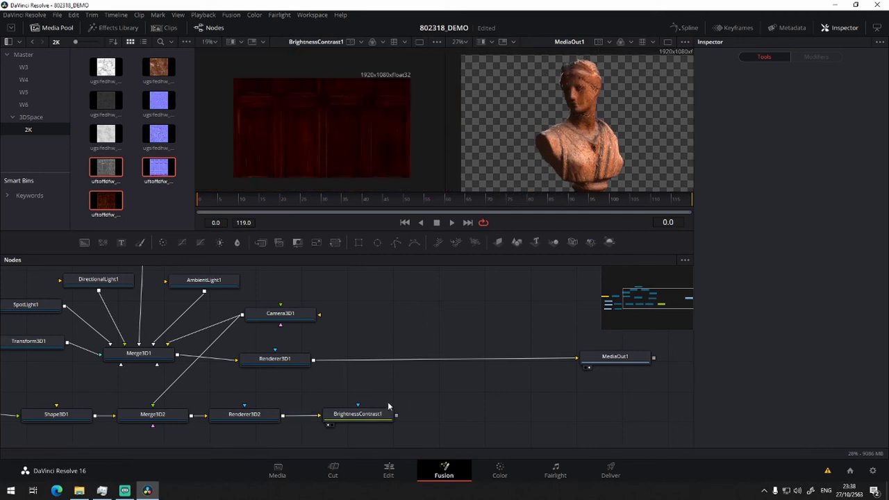
# Add a new Merge node (Merge3) to the graph through the tool search
pyautogui.moveTo(290, 362); pyautogui.dragTo(290, 354)
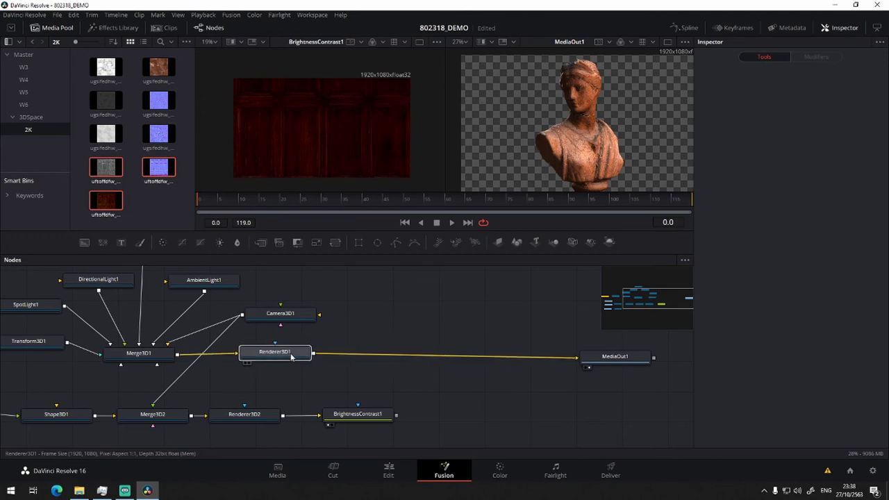
pyautogui.click(440, 391)
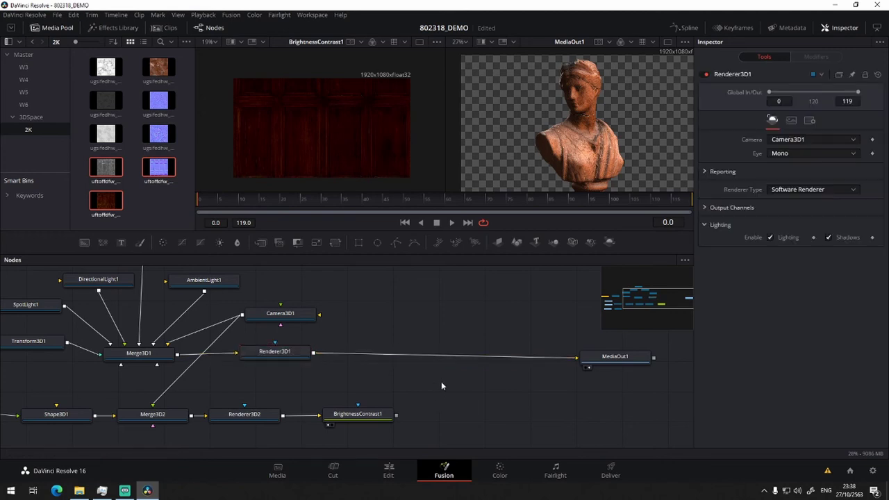
pyautogui.hotkey('shift', 'space')
pyautogui.write('mer')
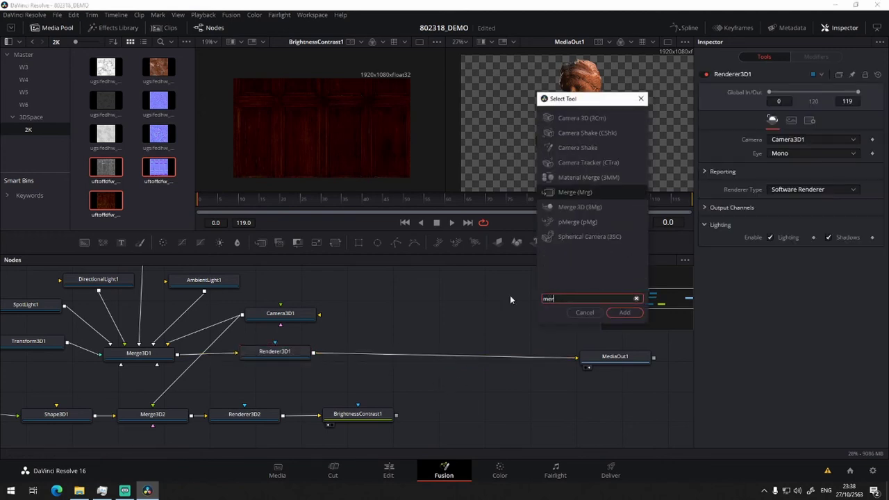
pyautogui.write('ge')
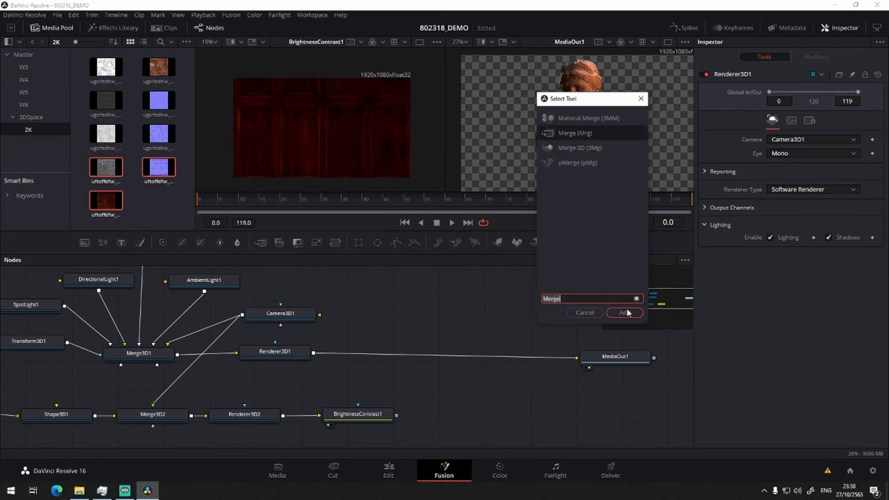
pyautogui.click(628, 312)
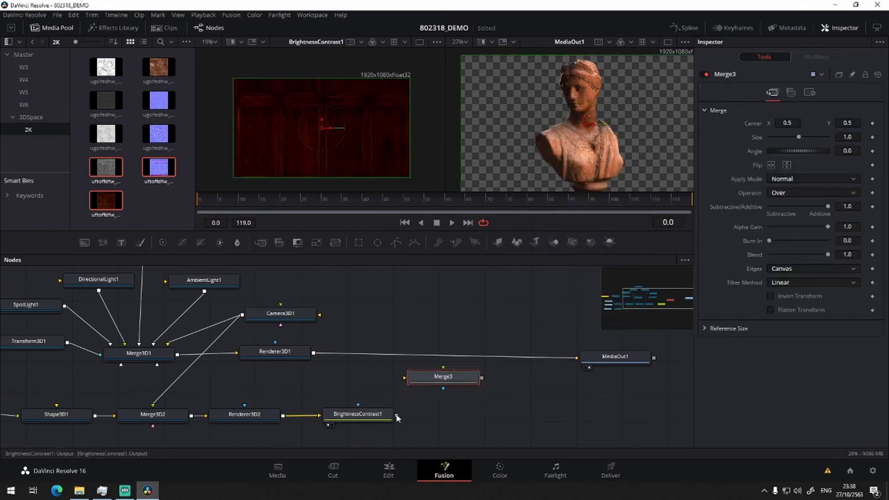
# Wire BrightnessContrast1 as Merge3's background, Renderer3D1 as foreground, and Merge3's output to MediaOut1
pyautogui.moveTo(397, 417)
pyautogui.mouseDown()
pyautogui.moveTo(414, 391)
pyautogui.moveTo(443, 377)
pyautogui.mouseUp()
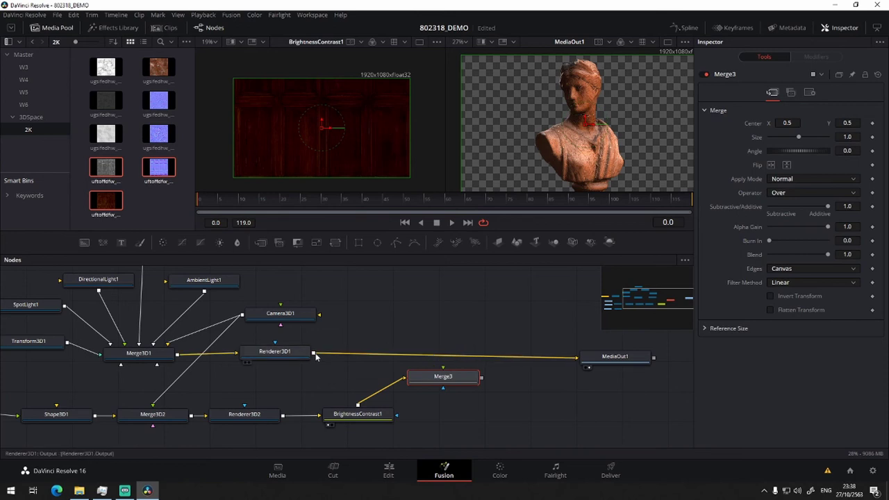
pyautogui.moveTo(314, 353)
pyautogui.mouseDown()
pyautogui.moveTo(488, 378)
pyautogui.moveTo(584, 366)
pyautogui.mouseUp()
pyautogui.click(482, 397)
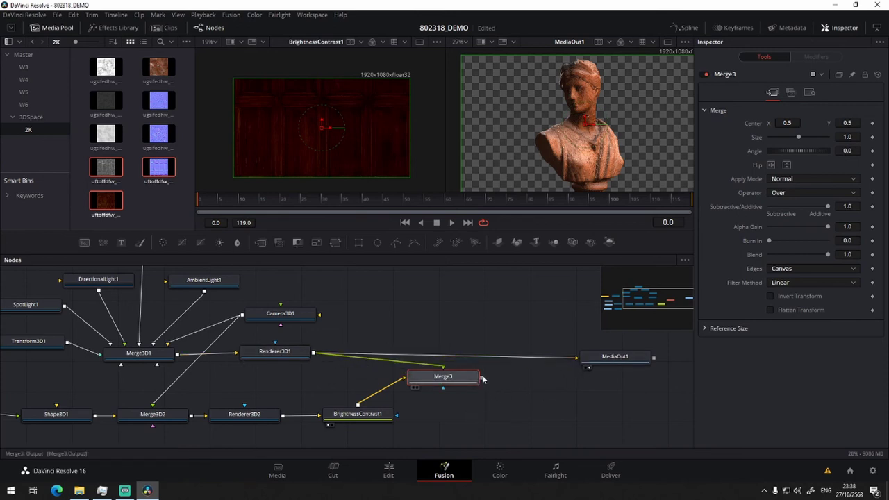
pyautogui.moveTo(481, 378); pyautogui.dragTo(577, 359)
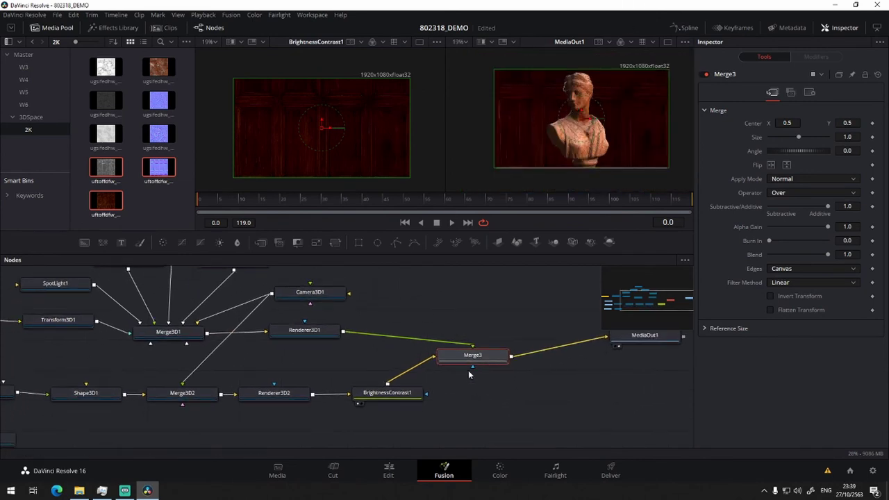
pyautogui.moveTo(477, 365); pyautogui.dragTo(495, 346)
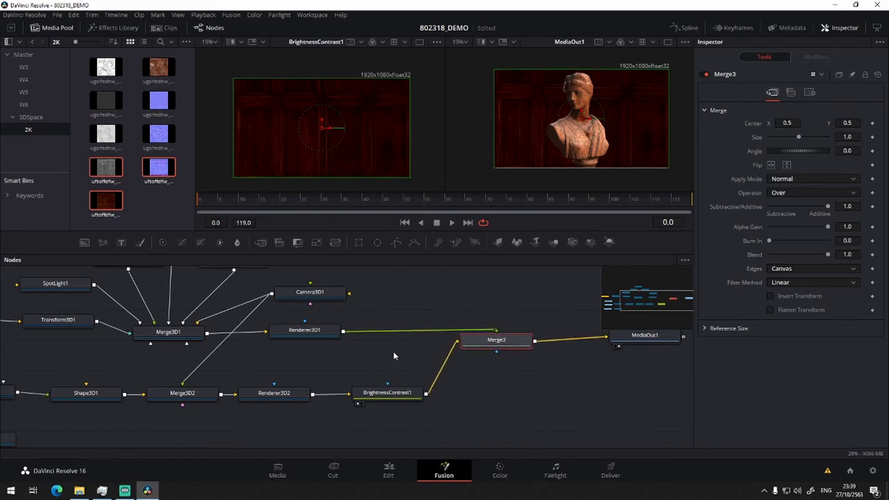
pyautogui.hscroll(-3, 375, 350)
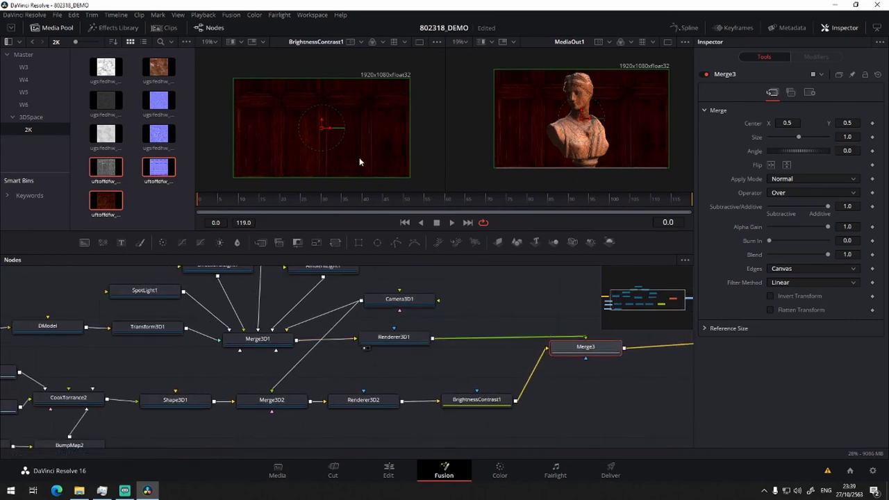
pyautogui.moveTo(379, 337); pyautogui.dragTo(359, 157)
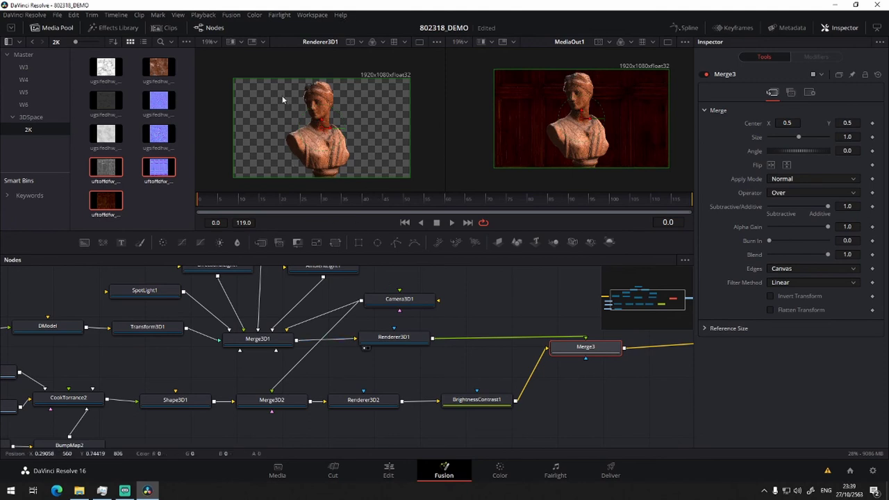
pyautogui.hscroll(-2, 343, 316)
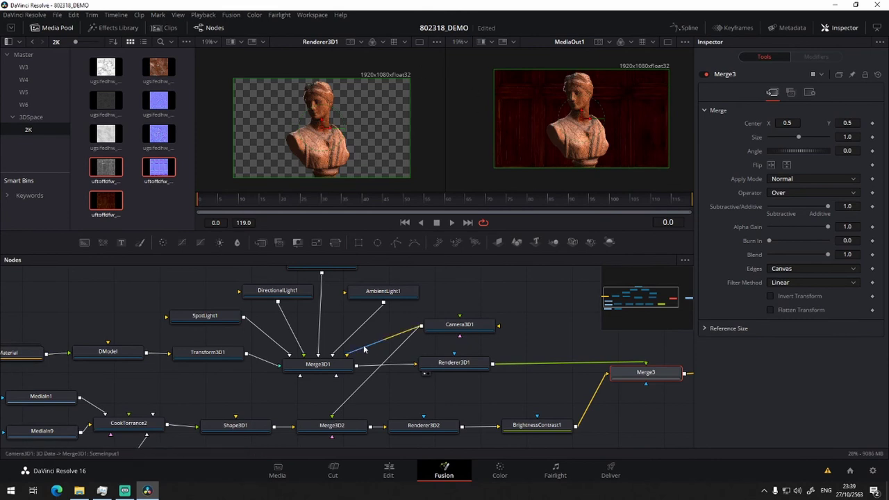
# Preview the wall scene and its render, then set BrightnessContrast1's Brightness to -0.08
pyautogui.scroll(-2, 304, 380)
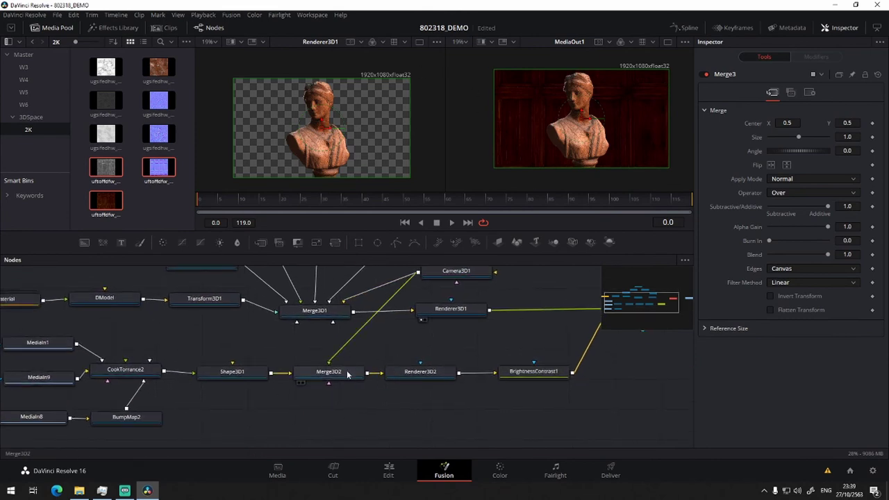
pyautogui.moveTo(347, 374); pyautogui.dragTo(357, 154)
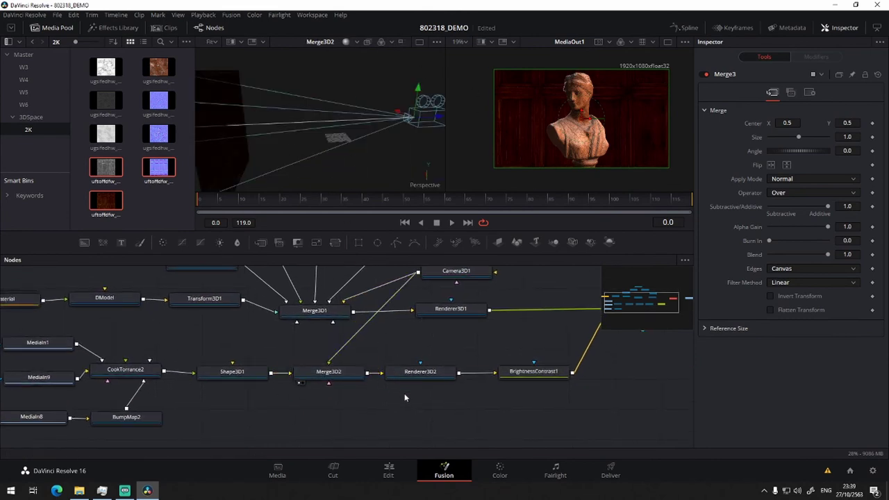
pyautogui.moveTo(420, 372); pyautogui.dragTo(369, 169)
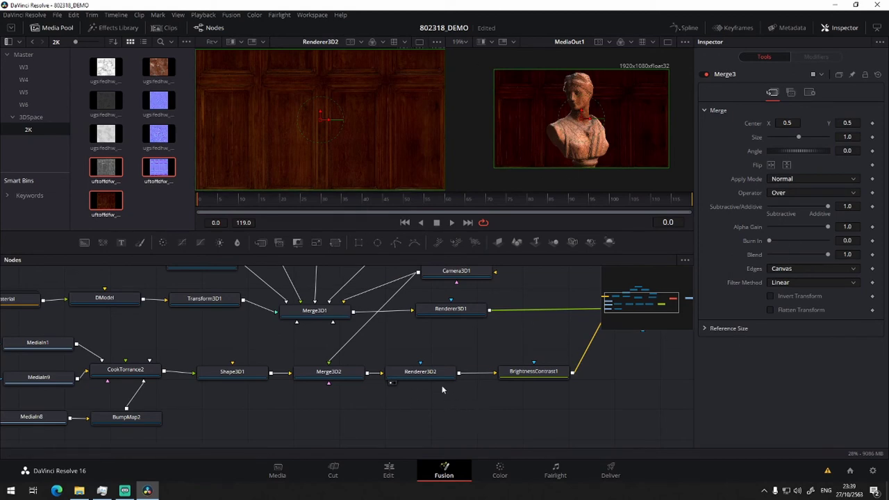
pyautogui.click(534, 372)
pyautogui.moveTo(798, 180); pyautogui.dragTo(797, 184)
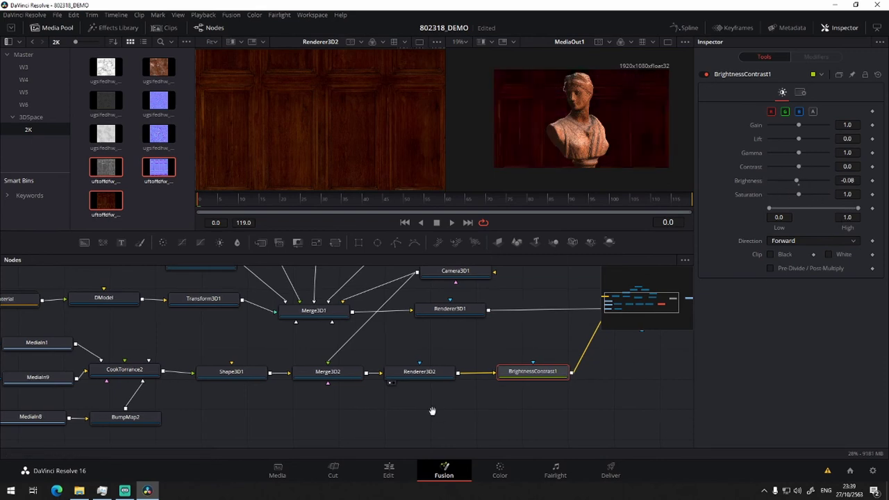
# Show Merge3D2's 3D perspective scene in the left viewer
pyautogui.moveTo(321, 361); pyautogui.dragTo(282, 385)
pyautogui.moveTo(318, 430); pyautogui.dragTo(321, 373)
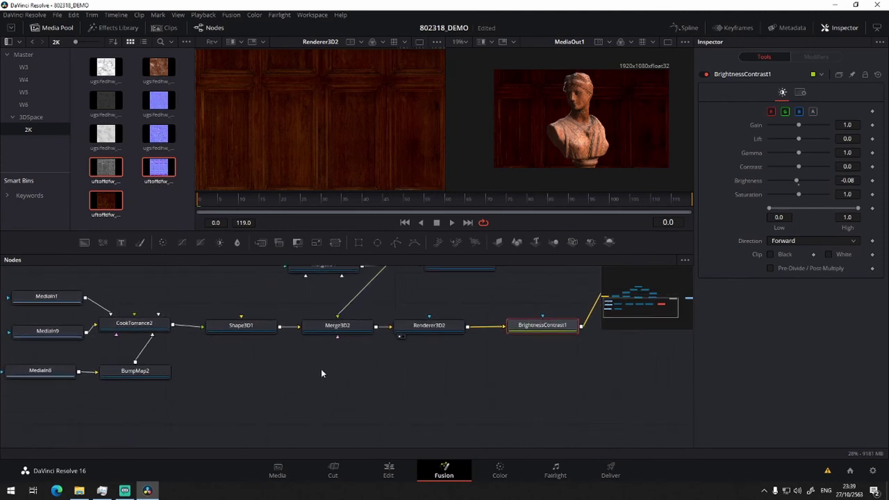
pyautogui.moveTo(339, 327); pyautogui.dragTo(322, 105)
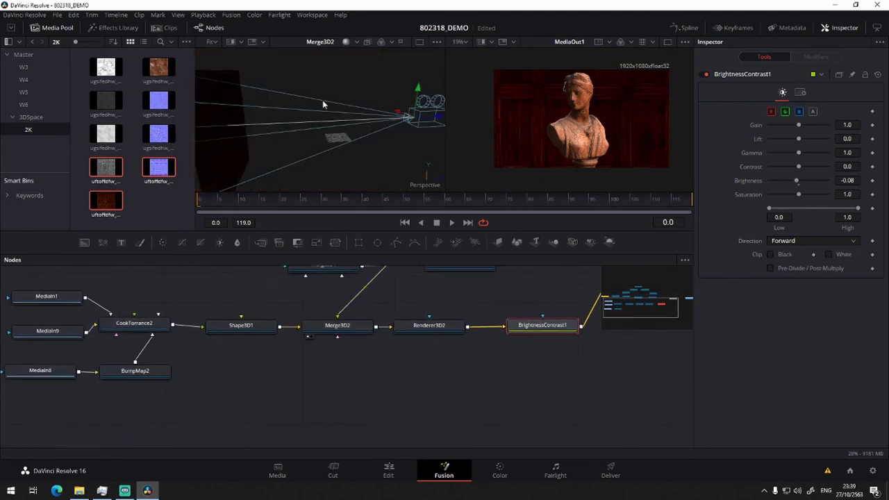
pyautogui.click(323, 379)
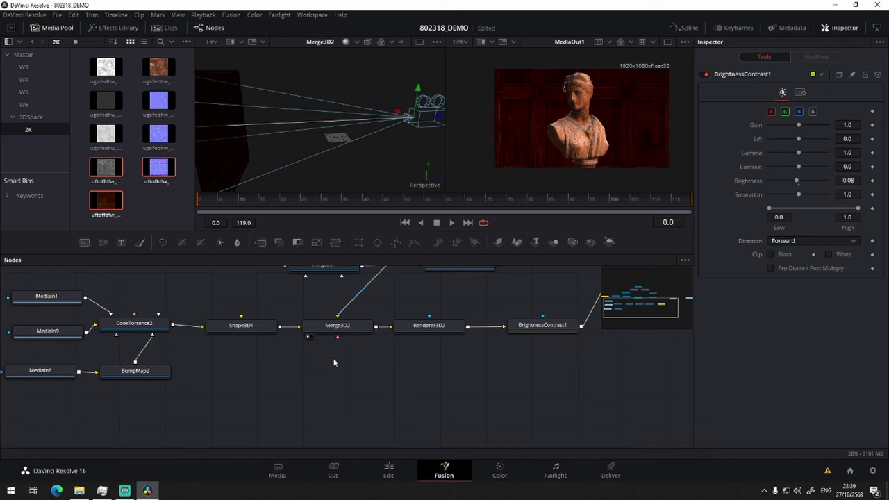
# Add a Spot Light node (SpotLight2) and connect it into Merge3D2
pyautogui.hotkey('shift', 'space')
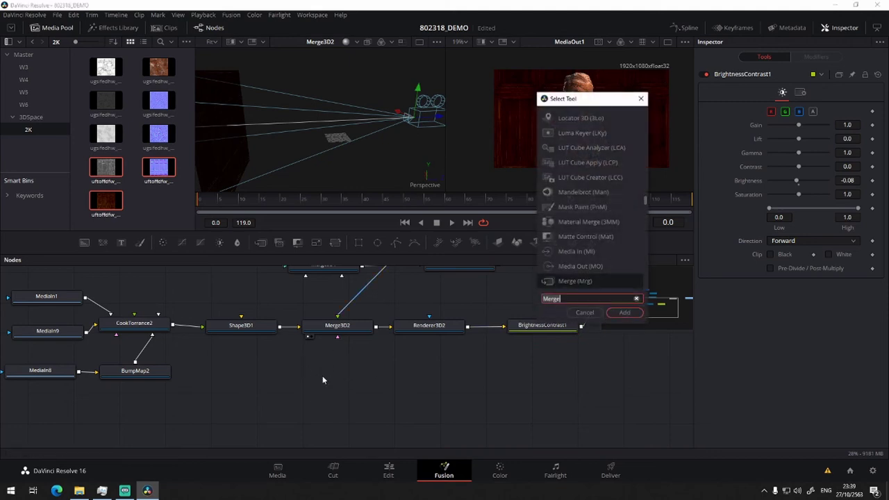
pyautogui.write('light')
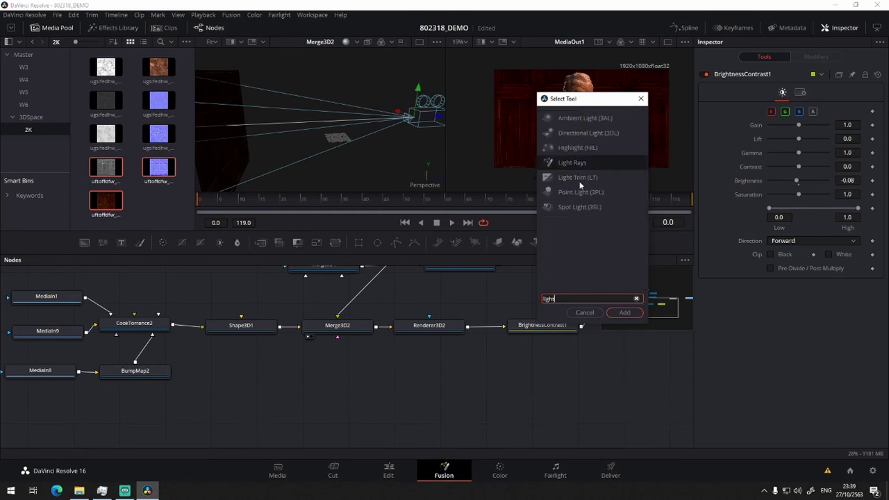
pyautogui.click(580, 207)
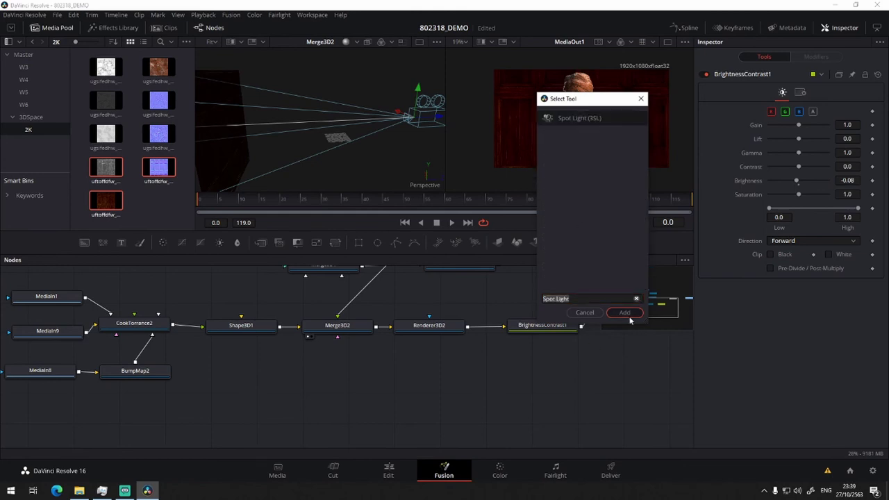
pyautogui.click(625, 312)
pyautogui.moveTo(362, 375); pyautogui.dragTo(353, 332)
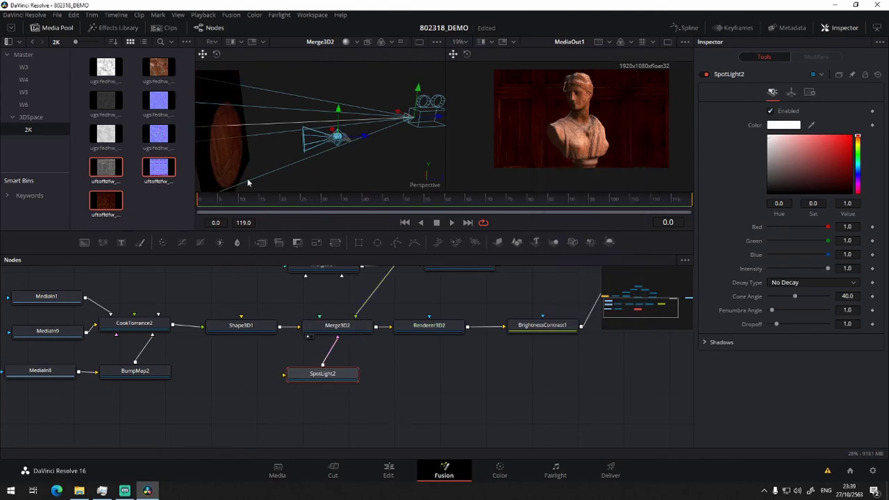
# Raise SpotLight2 and move it closer to the wall while viewing the Renderer3D2 render
pyautogui.moveTo(338, 111); pyautogui.dragTo(339, 97)
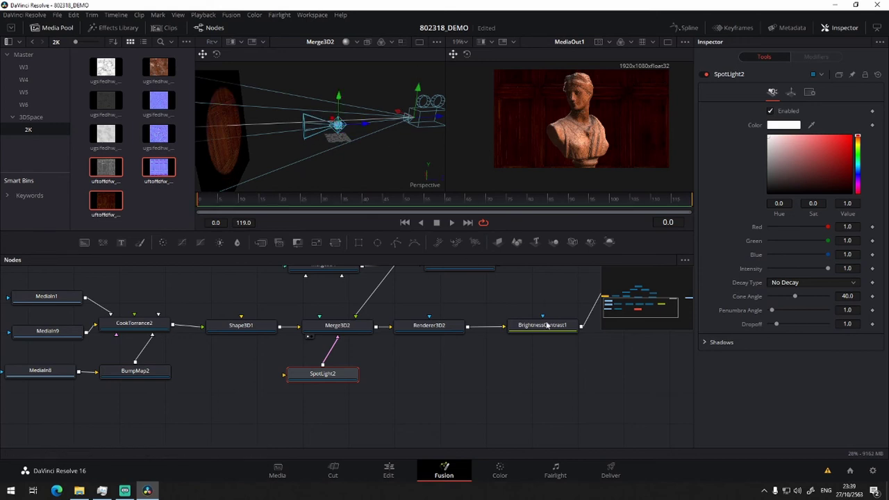
pyautogui.scroll(2, 494, 380)
pyautogui.moveTo(402, 362); pyautogui.dragTo(563, 162)
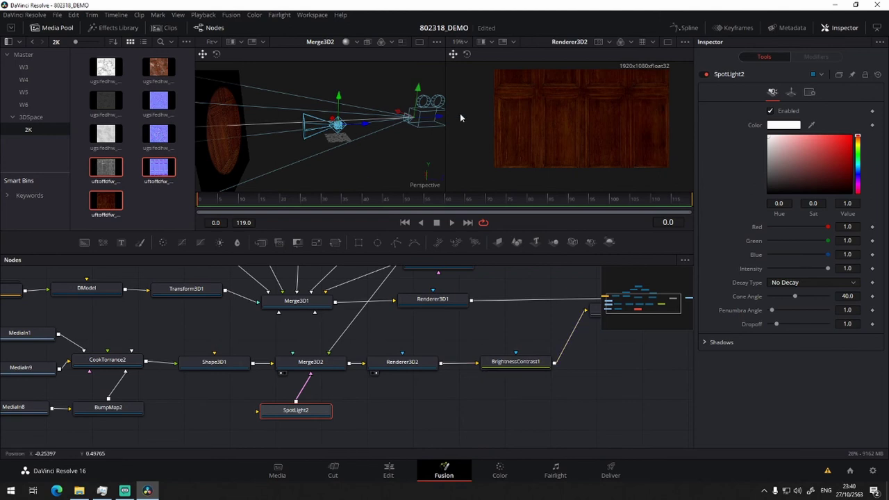
pyautogui.moveTo(366, 125); pyautogui.dragTo(323, 132)
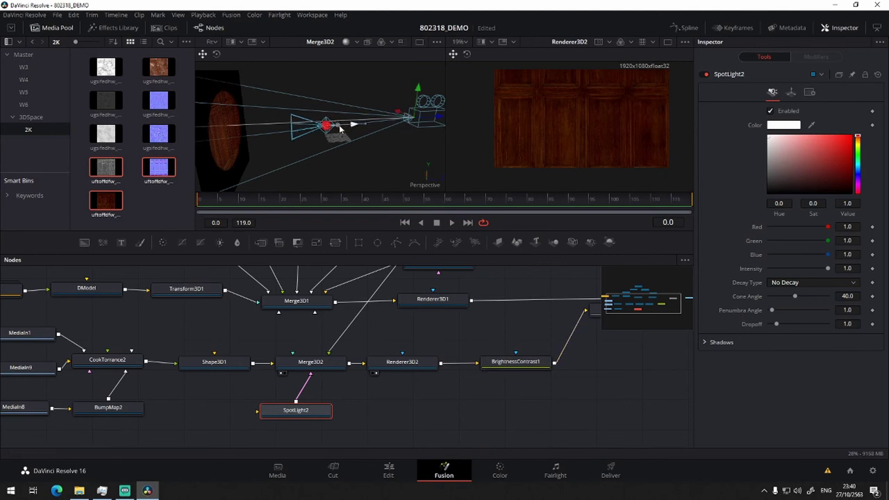
pyautogui.click(515, 362)
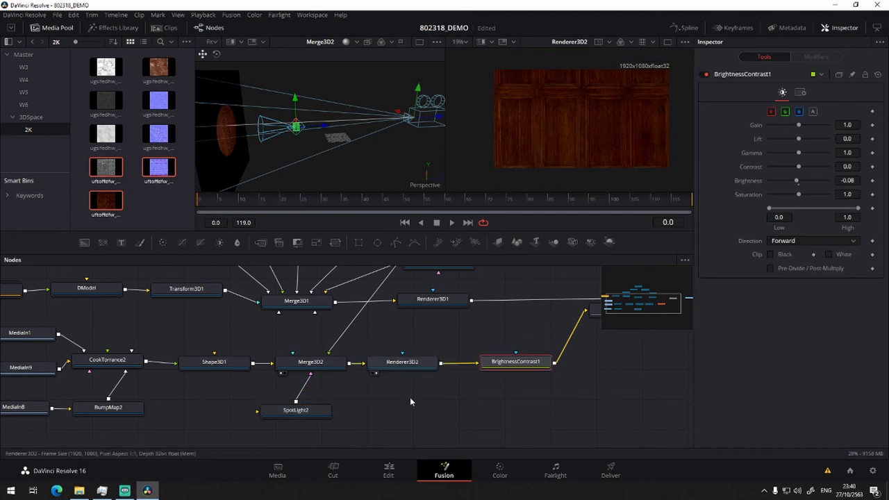
pyautogui.click(402, 362)
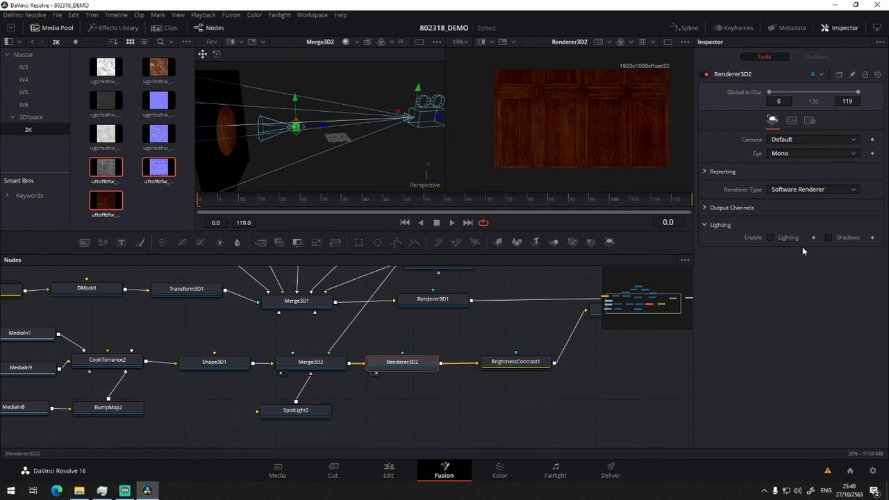
# Enable shadows on Renderer3D2 and shift the spotlight right, checking the Merge3 composite
pyautogui.click(828, 237)
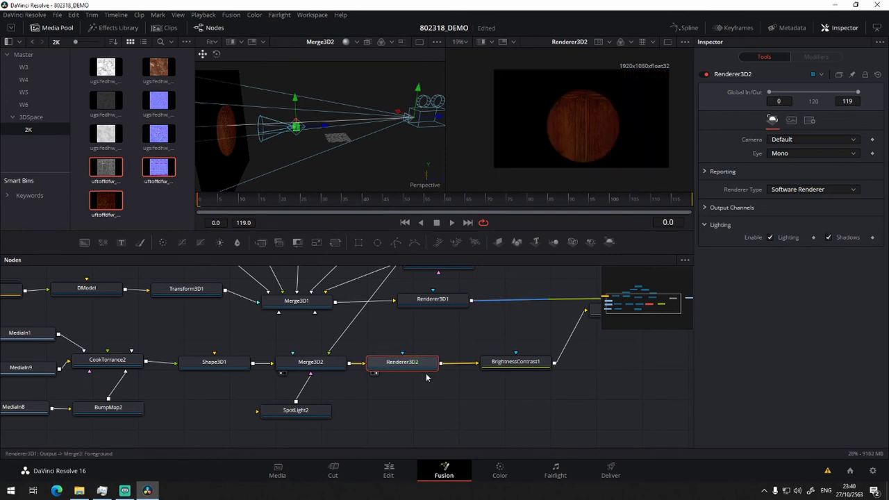
pyautogui.moveTo(509, 390); pyautogui.dragTo(366, 428)
pyautogui.moveTo(482, 347); pyautogui.dragTo(570, 173)
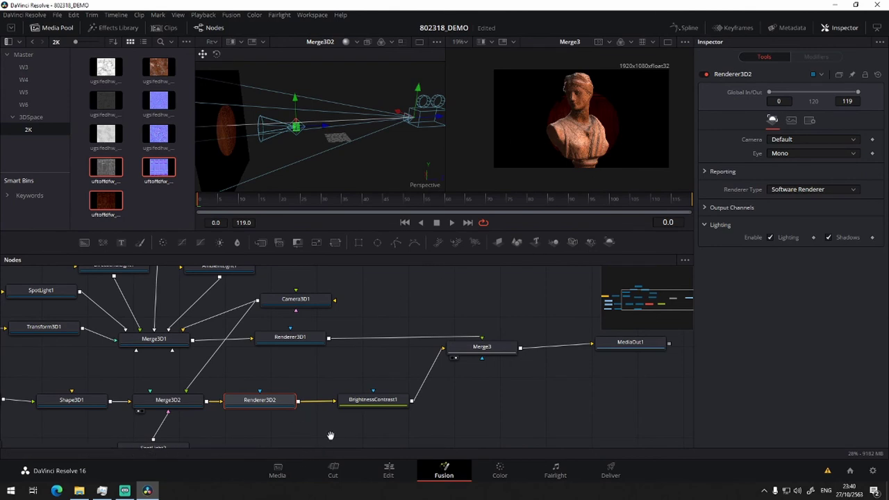
pyautogui.moveTo(334, 438); pyautogui.dragTo(421, 390)
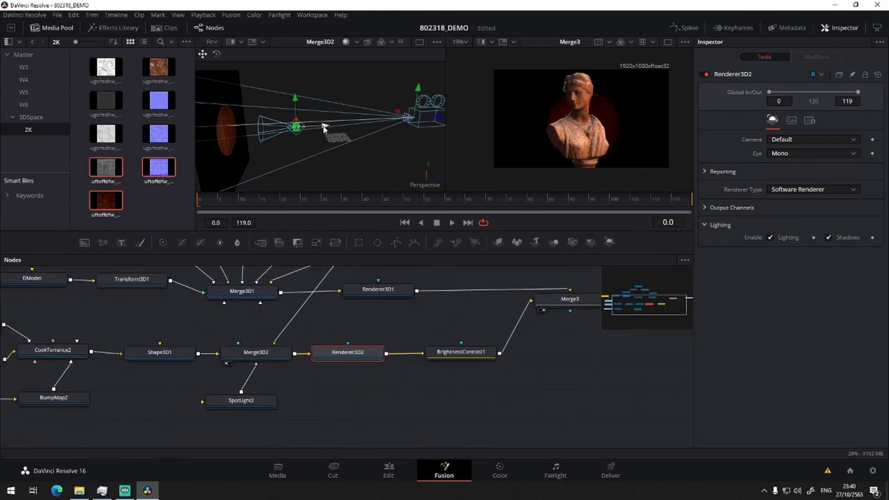
pyautogui.moveTo(324, 129); pyautogui.dragTo(351, 128)
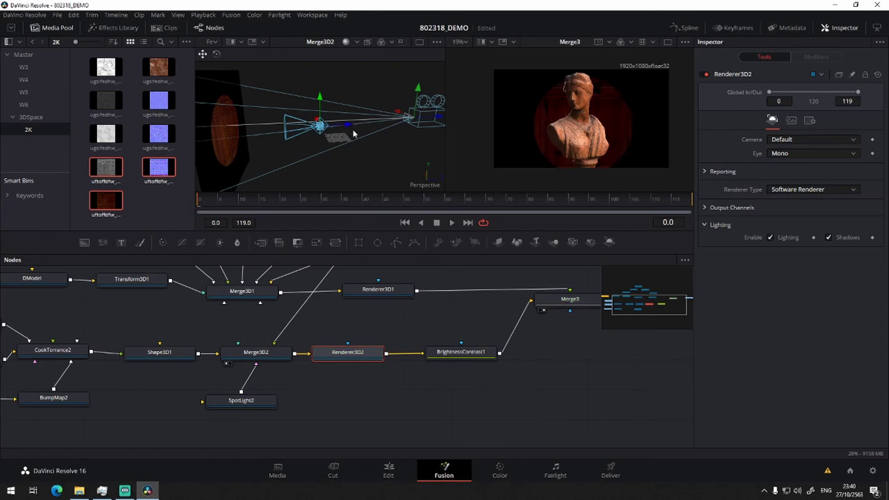
# Set SpotLight2's cone angle to 53.15, penumbra angle to 20 and dropoff to 4
pyautogui.click(258, 403)
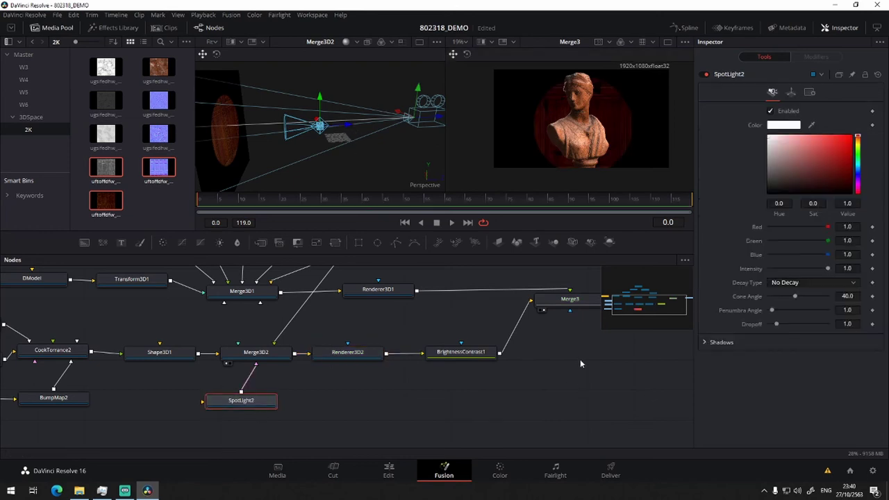
pyautogui.moveTo(796, 296); pyautogui.dragTo(804, 297)
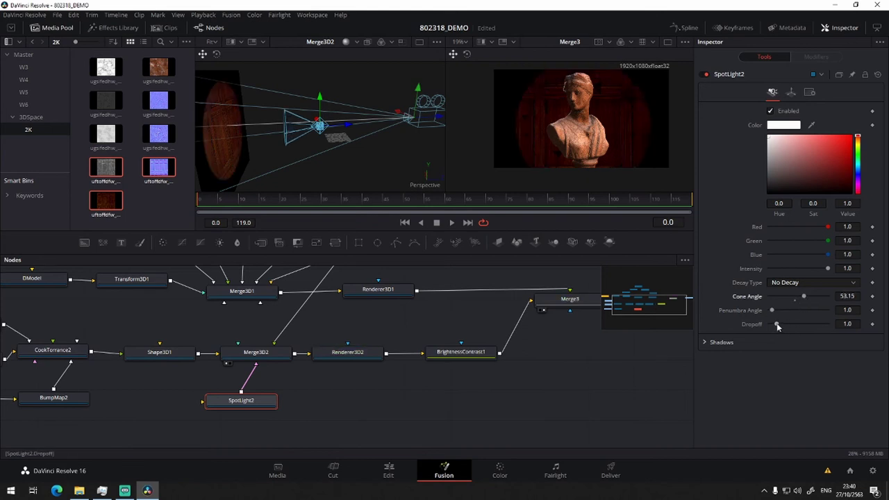
pyautogui.moveTo(777, 325); pyautogui.dragTo(799, 325)
pyautogui.moveTo(772, 311); pyautogui.dragTo(837, 318)
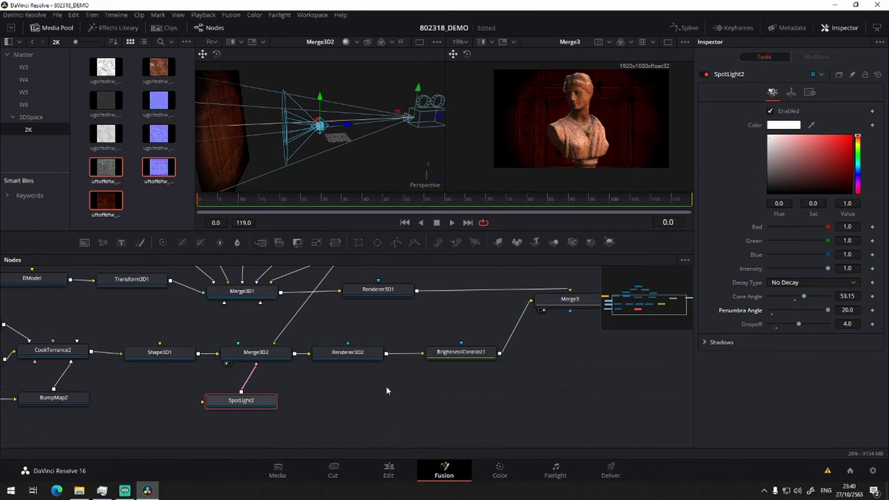
pyautogui.moveTo(420, 380); pyautogui.dragTo(403, 411)
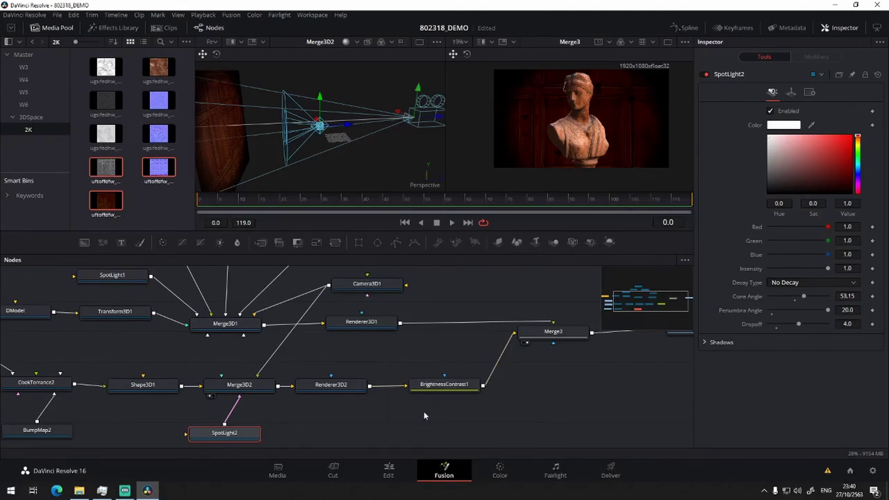
pyautogui.moveTo(424, 415); pyautogui.dragTo(544, 391)
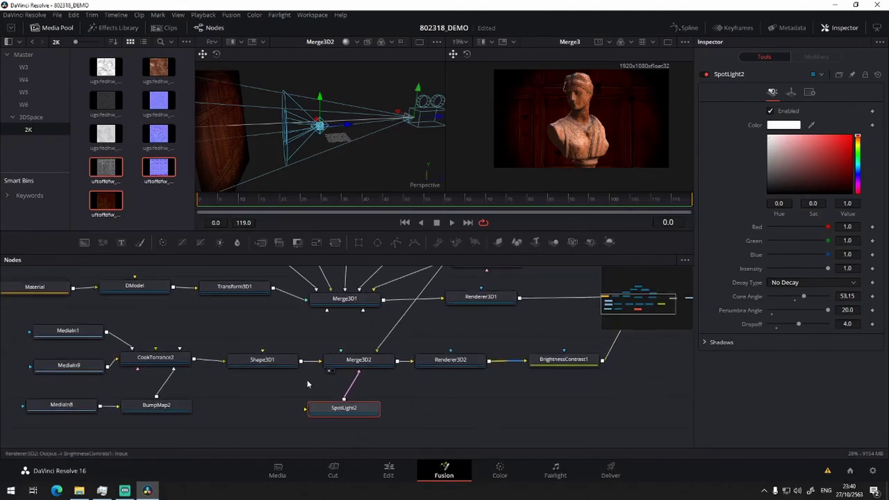
# Move MediaIn9 left and view its uftoffdfw_2K_Albedo.jpg wood texture in the left viewer
pyautogui.click(80, 338)
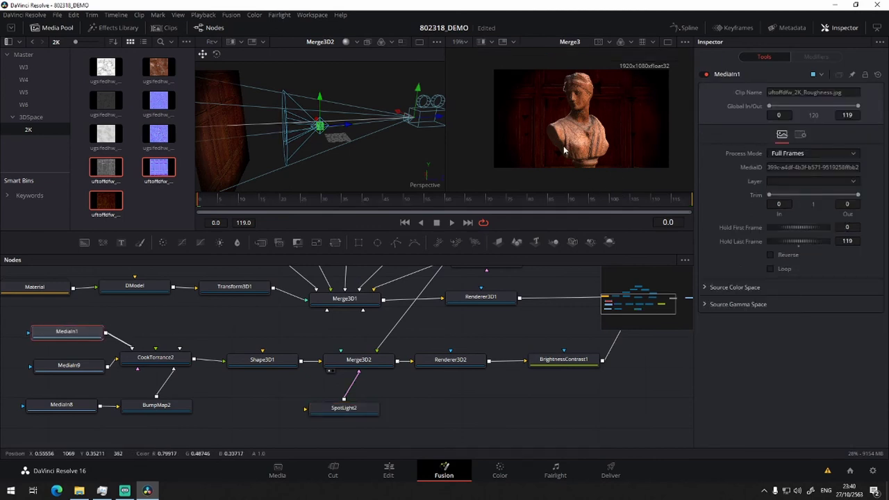
pyautogui.scroll(1, 240, 376)
pyautogui.hscroll(-5, 315, 376)
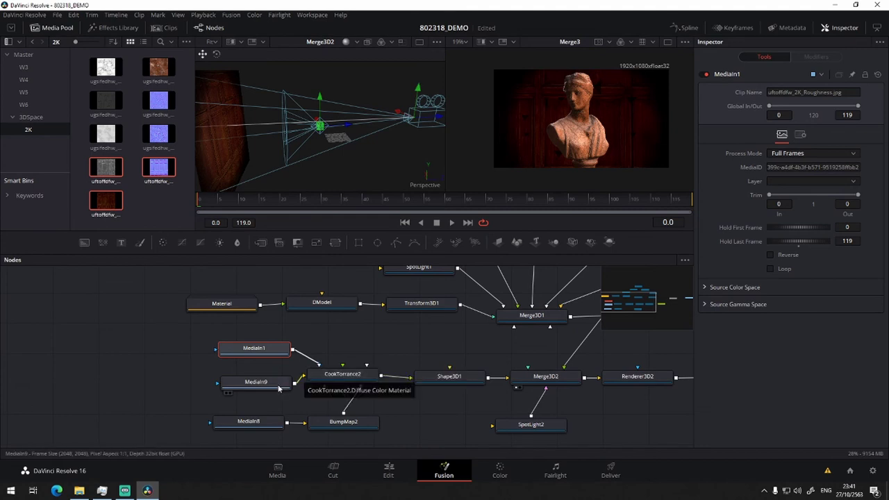
pyautogui.moveTo(276, 384); pyautogui.dragTo(112, 386)
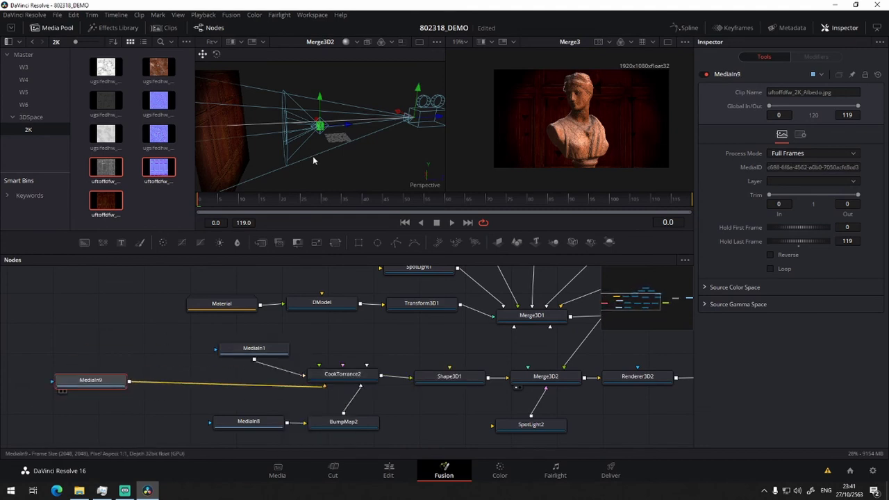
pyautogui.press('1')
pyautogui.moveTo(153, 408); pyautogui.dragTo(271, 369)
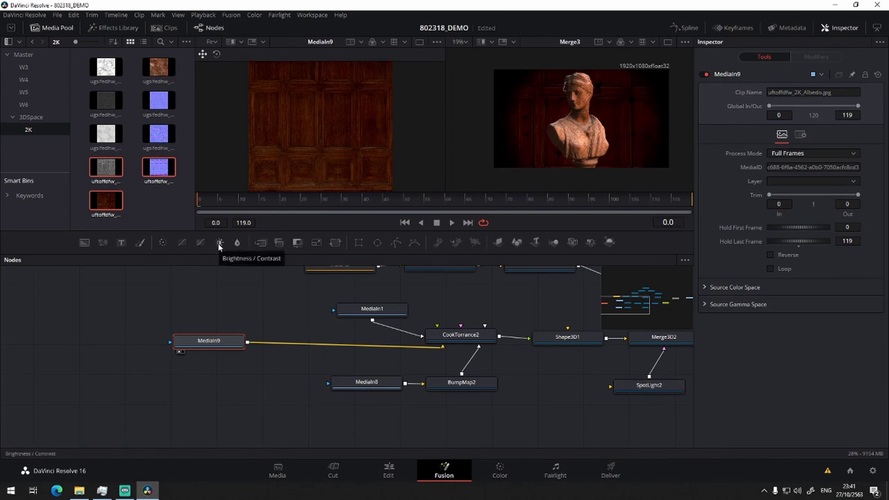
# Insert BrightnessContrast2 after MediaIn9 with Saturation 0.59 and Brightness 0.03
pyautogui.moveTo(221, 247); pyautogui.dragTo(325, 347)
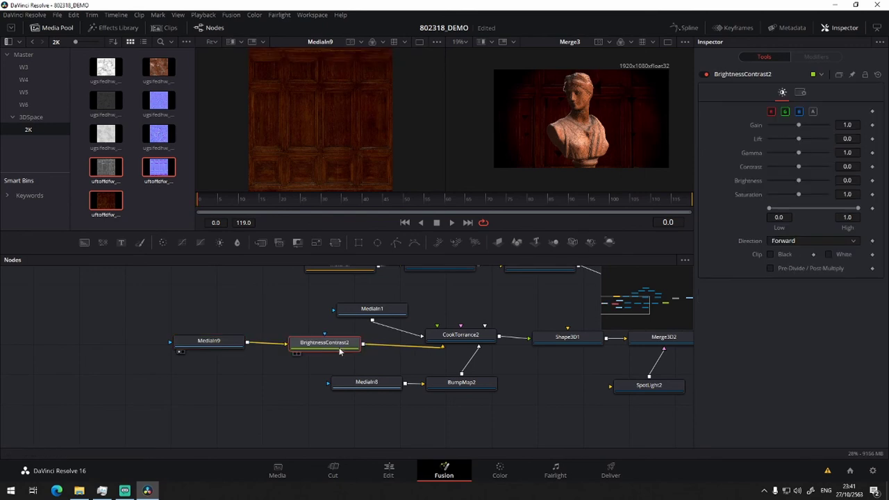
pyautogui.moveTo(799, 195); pyautogui.dragTo(788, 195)
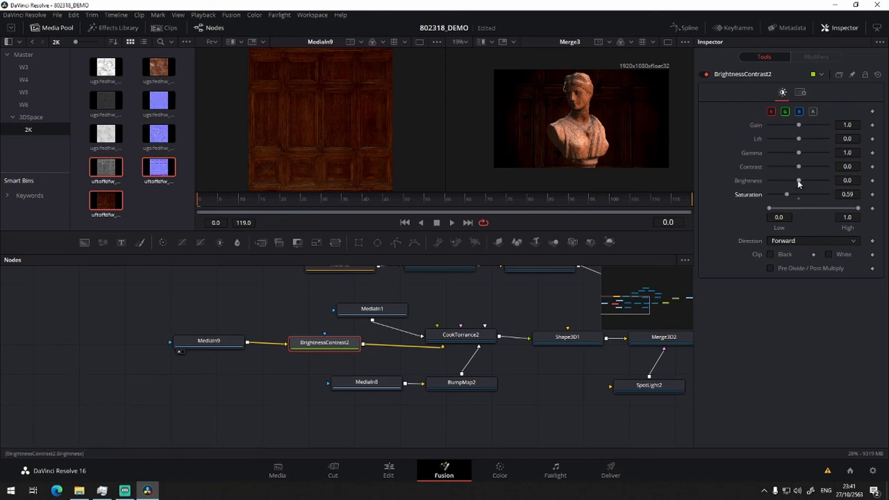
pyautogui.moveTo(798, 183); pyautogui.dragTo(801, 183)
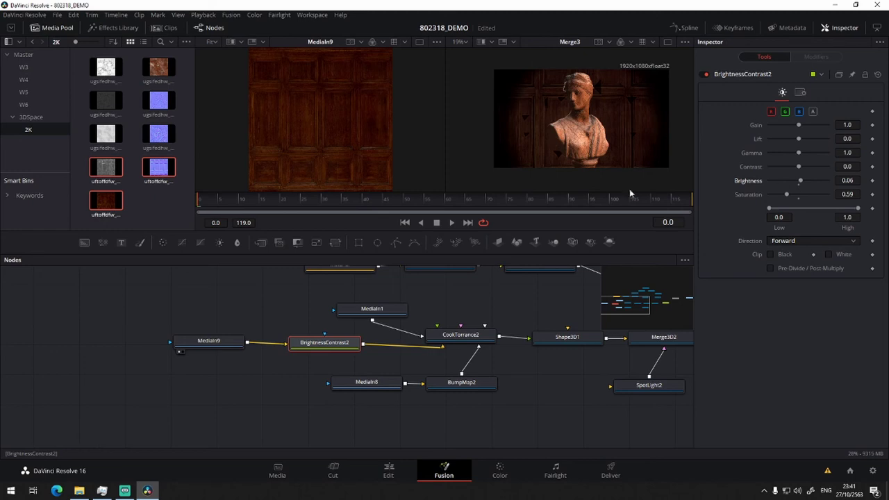
pyautogui.moveTo(801, 183); pyautogui.dragTo(800, 184)
pyautogui.moveTo(569, 311); pyautogui.dragTo(320, 306)
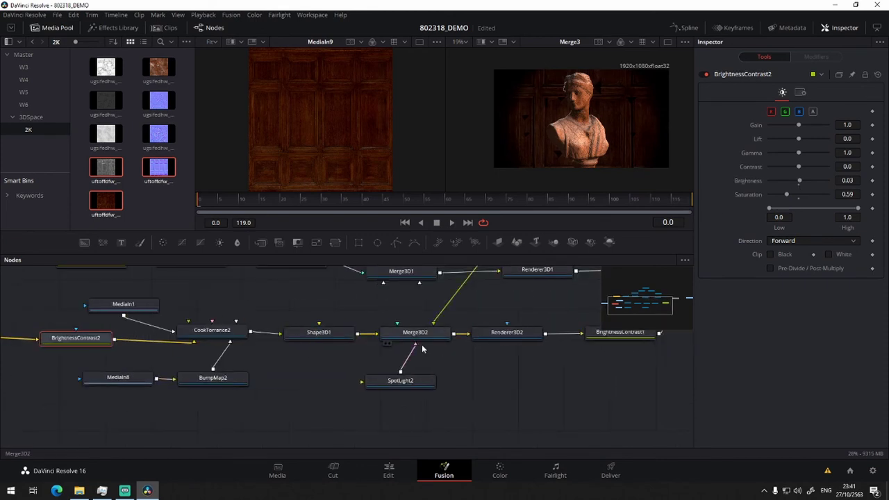
# Show Merge3D2 in the left viewer, nudge the spotlight sideways, and select BrightnessContrast1
pyautogui.press('1')
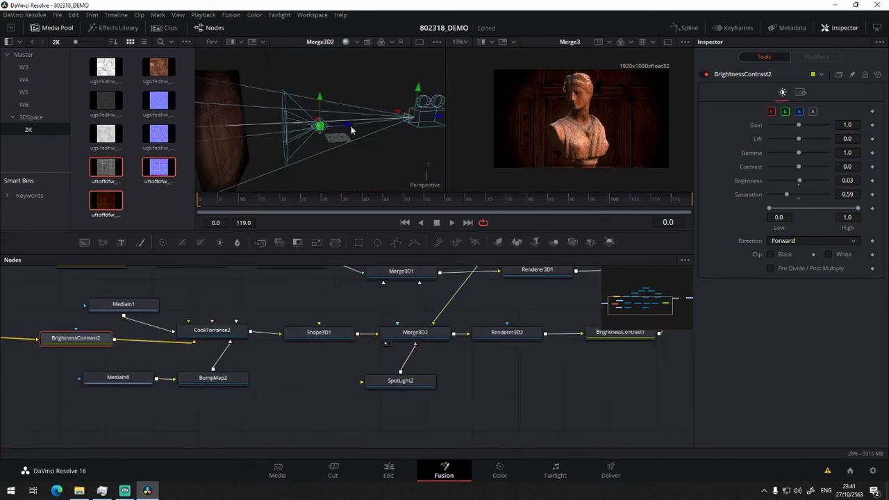
pyautogui.moveTo(340, 128)
pyautogui.mouseDown()
pyautogui.moveTo(316, 130)
pyautogui.moveTo(374, 126)
pyautogui.moveTo(353, 131)
pyautogui.mouseUp()
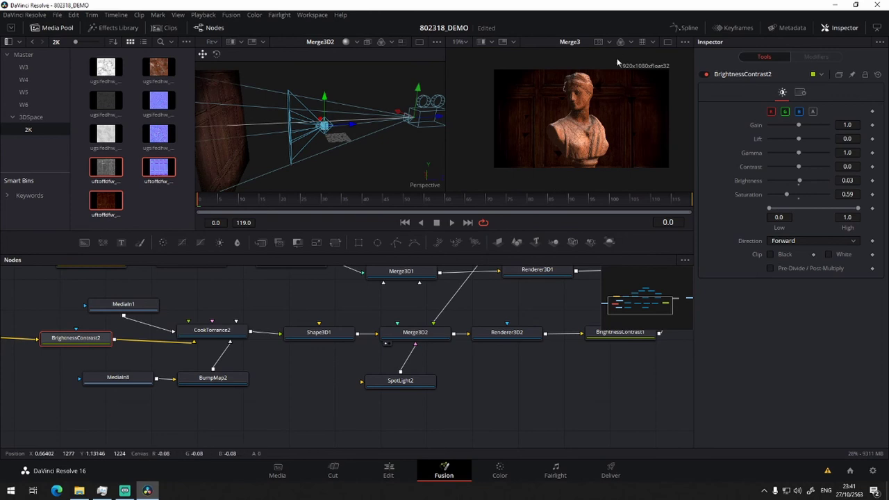
pyautogui.moveTo(528, 377); pyautogui.dragTo(495, 395)
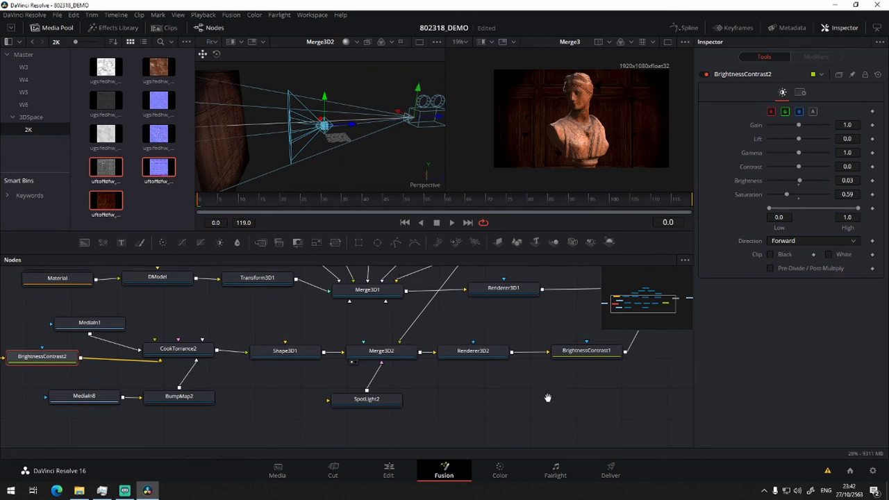
pyautogui.moveTo(548, 396); pyautogui.dragTo(361, 412)
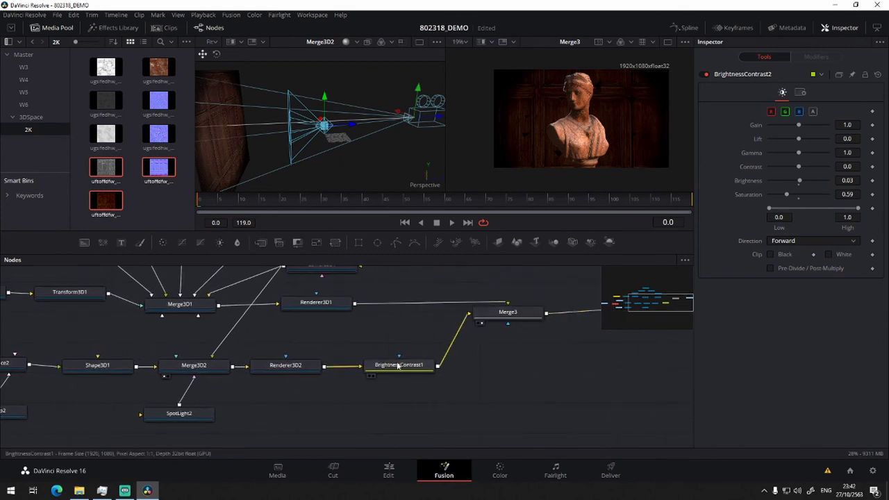
pyautogui.moveTo(399, 373); pyautogui.dragTo(389, 373)
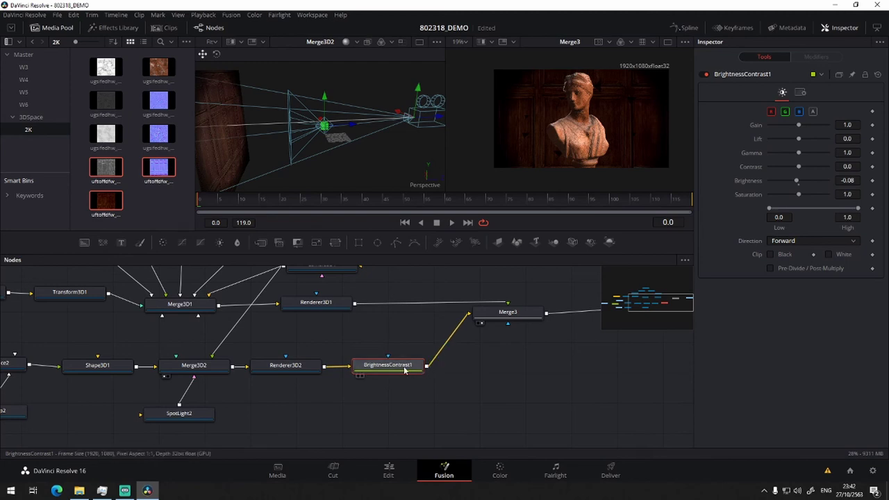
# Swap the Media Pool for the Effects Library's Tools > Blur category
pyautogui.click(61, 31)
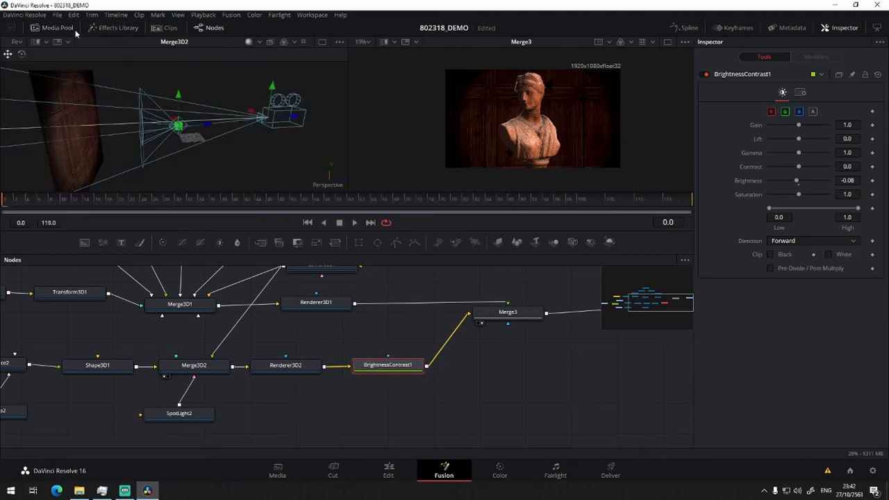
pyautogui.click(106, 29)
pyautogui.click(6, 53)
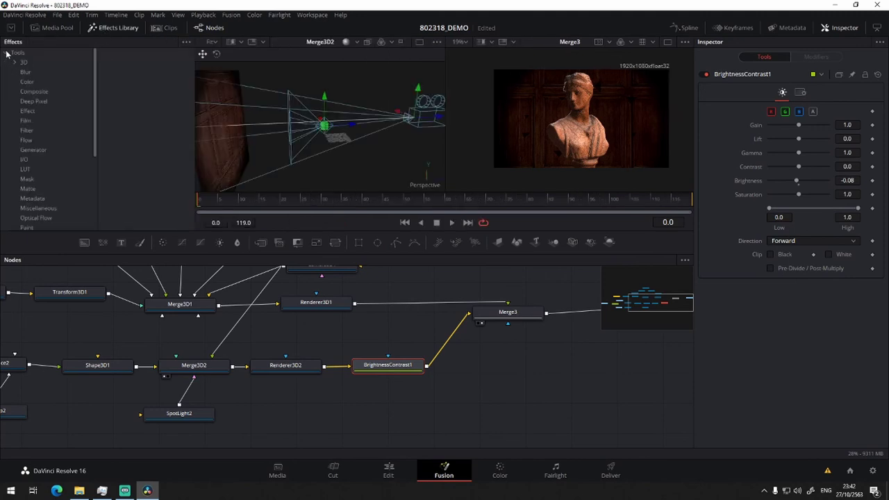
pyautogui.click(28, 73)
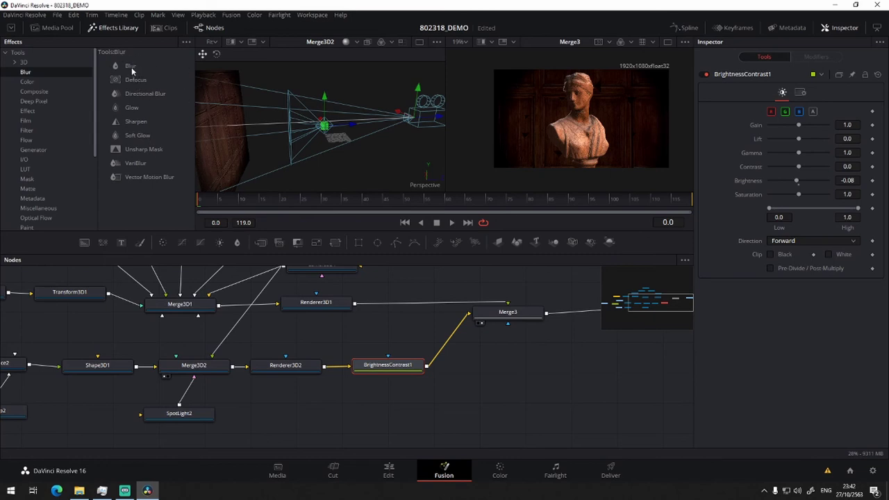
# Insert a Blur node before Merge3, raise its Blur Size, then delete Blur1
pyautogui.moveTo(132, 69); pyautogui.dragTo(446, 348)
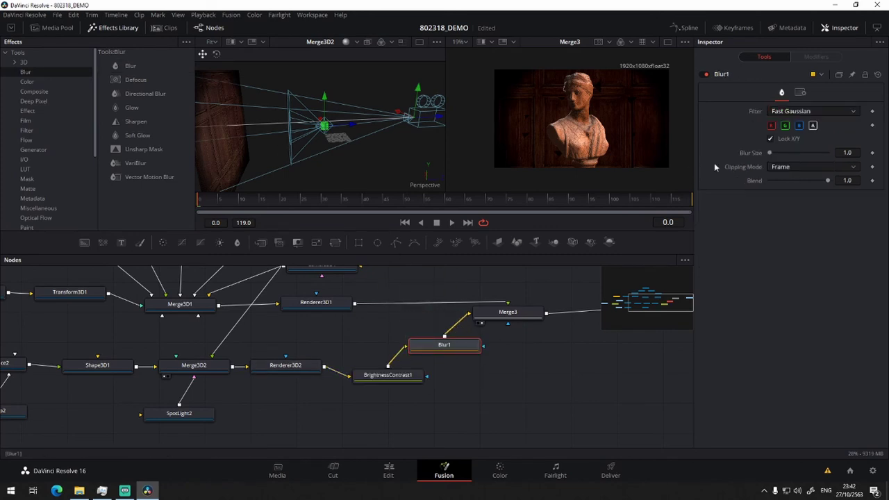
pyautogui.moveTo(771, 154)
pyautogui.mouseDown()
pyautogui.moveTo(789, 154)
pyautogui.moveTo(780, 159)
pyautogui.mouseUp()
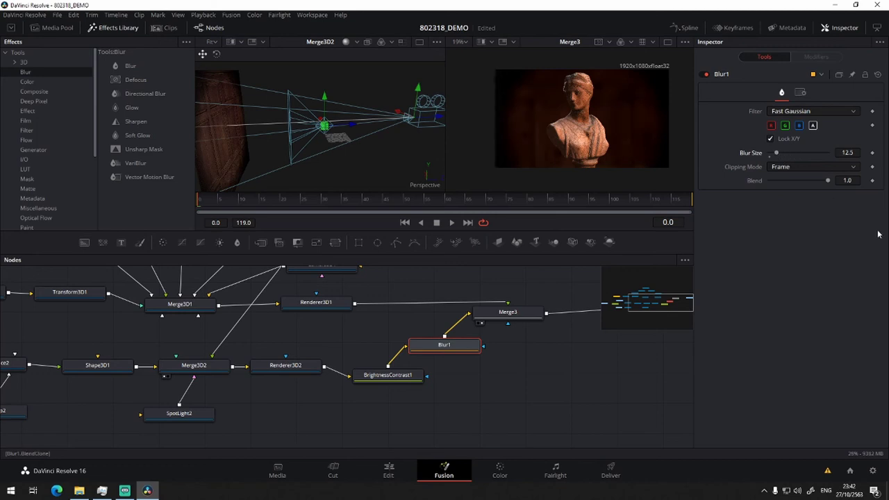
pyautogui.click(809, 168)
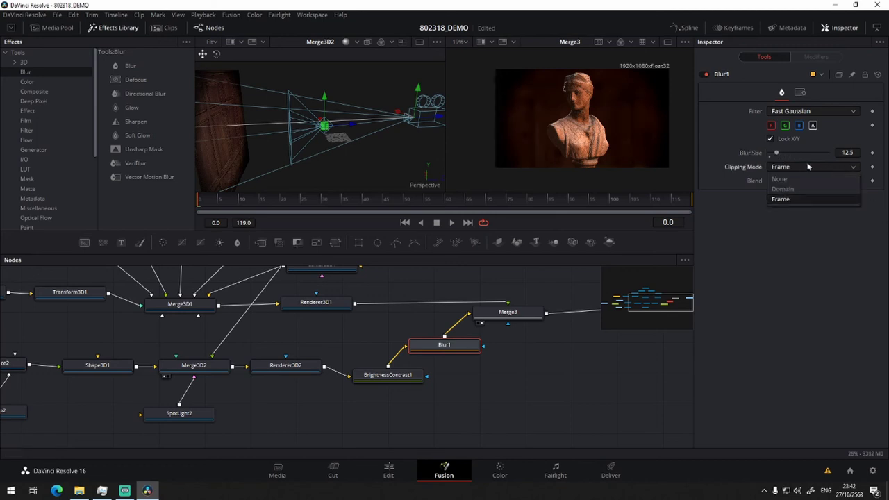
pyautogui.click(673, 271)
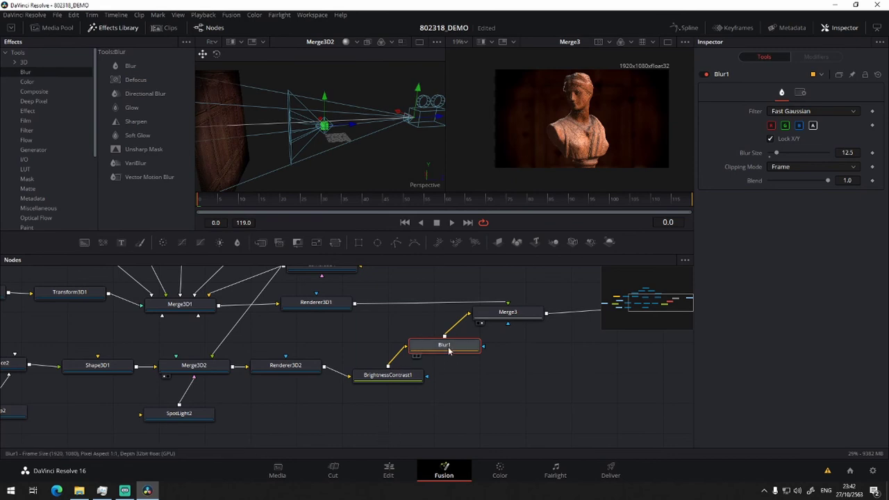
pyautogui.press('Delete')
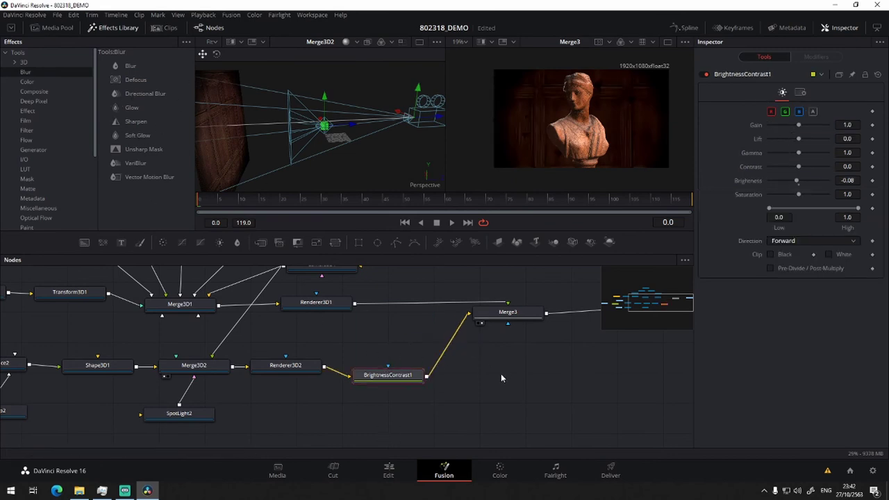
# Add a Depth Blur node to the graph by searching the tool list for 'blur'
pyautogui.click(498, 375)
pyautogui.hotkey('shift', 'space')
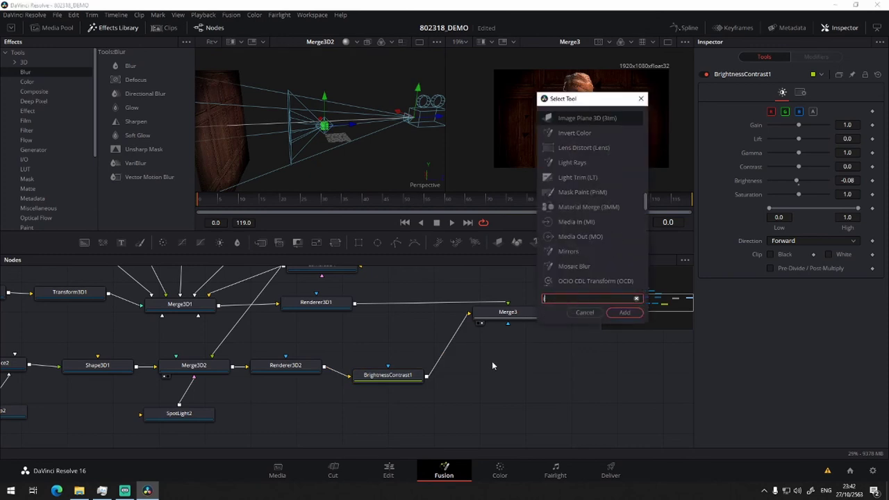
pyautogui.write('ir')
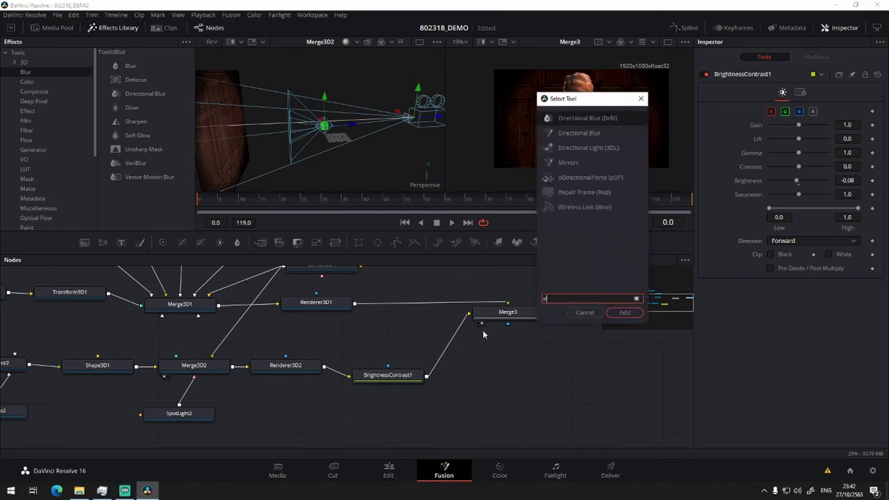
pyautogui.press('BackSpace')
pyautogui.press('BackSpace')
pyautogui.write('b')
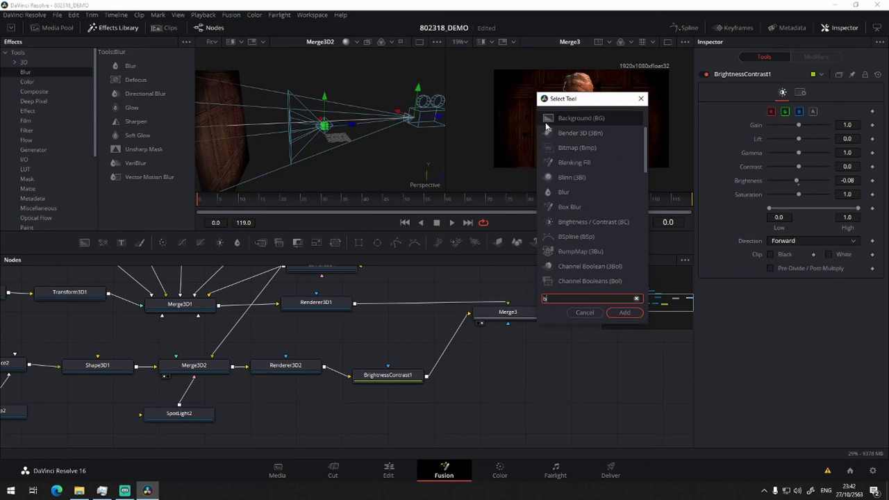
pyautogui.write('lur')
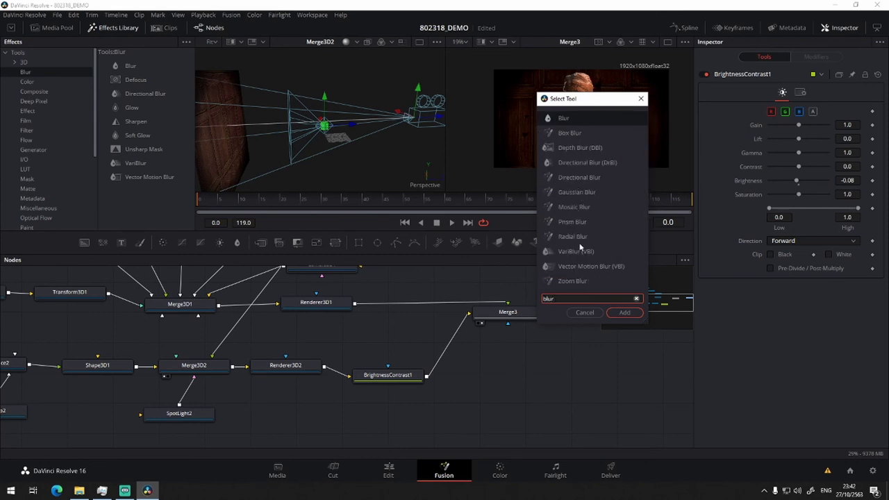
pyautogui.click(578, 147)
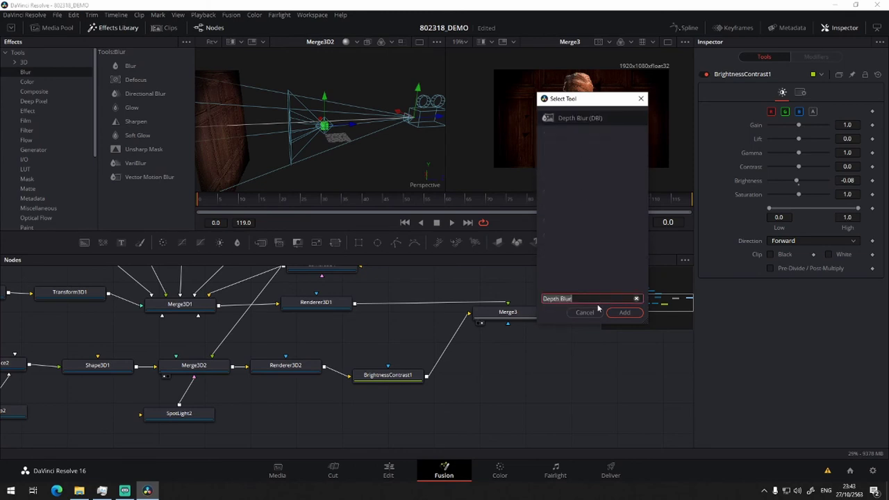
pyautogui.click(622, 314)
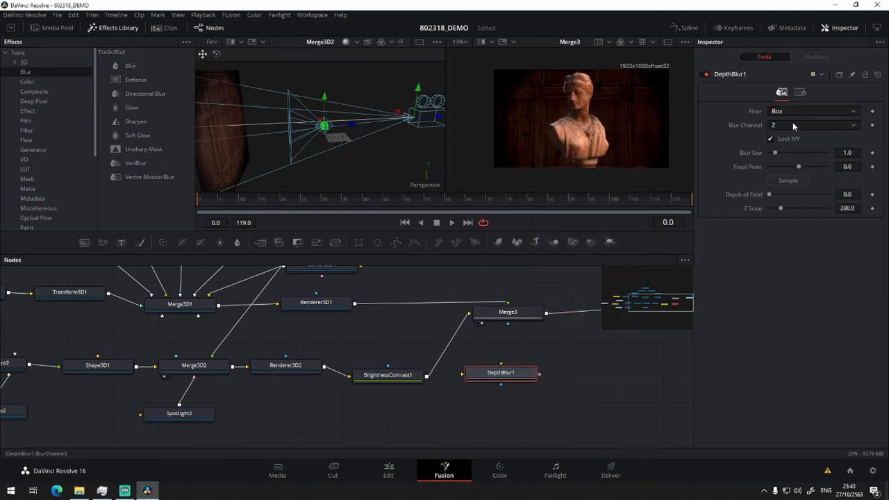
pyautogui.click(823, 127)
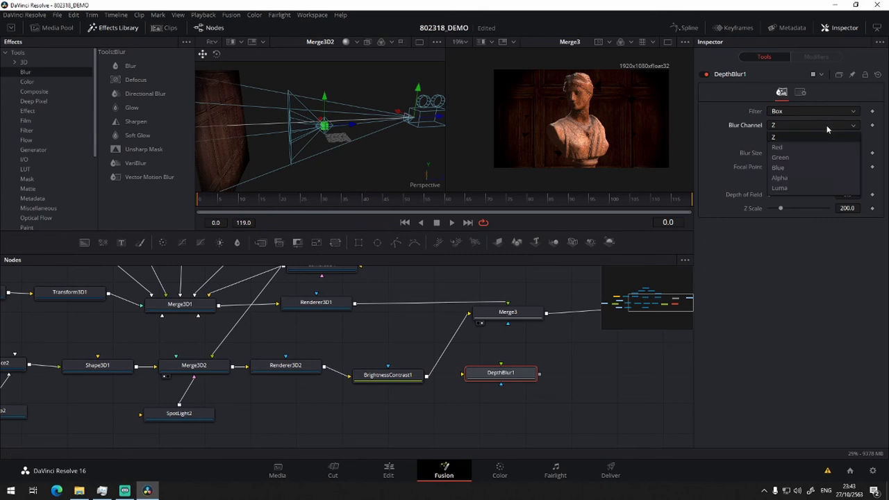
pyautogui.click(828, 128)
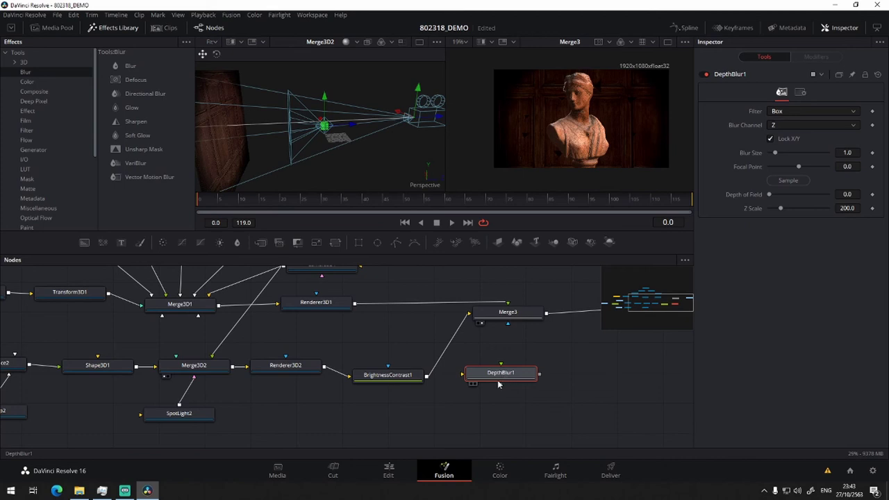
pyautogui.press('Delete')
pyautogui.click(138, 82)
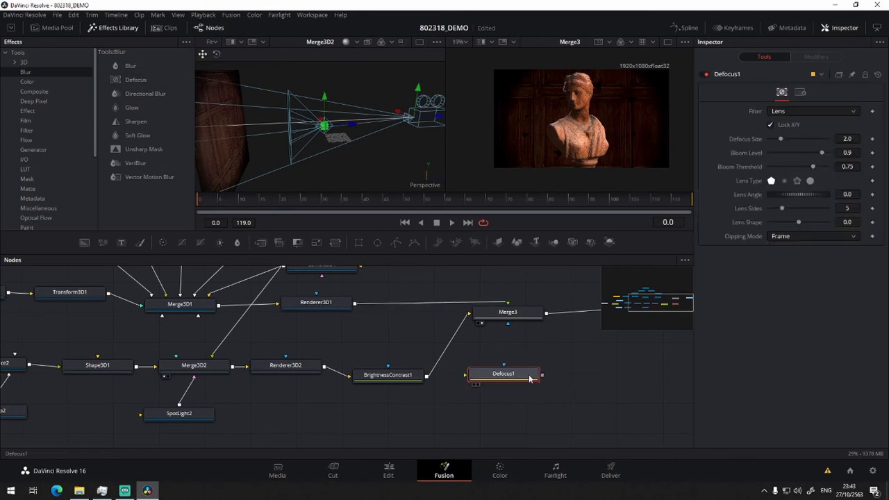
# Insert Defocus1 between BrightnessContrast1 and Merge3, toggling it off and on to compare
pyautogui.moveTo(526, 375)
pyautogui.mouseDown()
pyautogui.moveTo(471, 344)
pyautogui.moveTo(454, 347)
pyautogui.mouseUp()
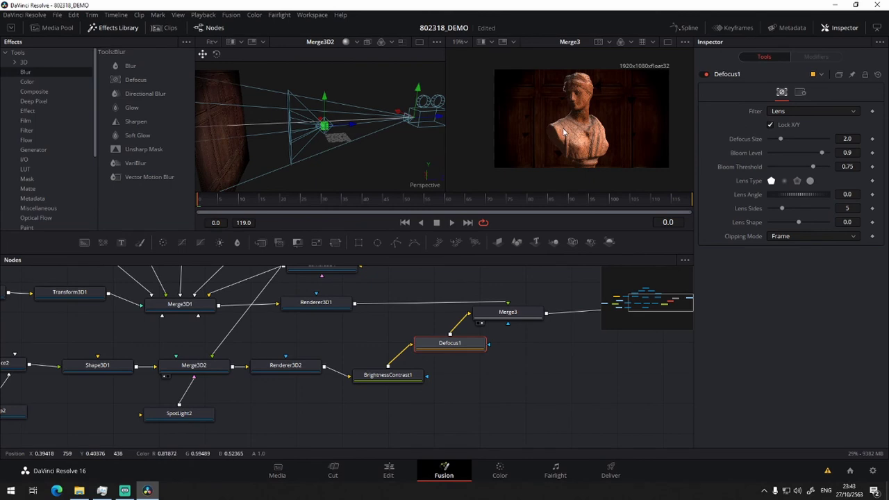
pyautogui.scroll(2, 564, 135)
pyautogui.scroll(2, 561, 136)
pyautogui.moveTo(480, 117); pyautogui.dragTo(583, 100)
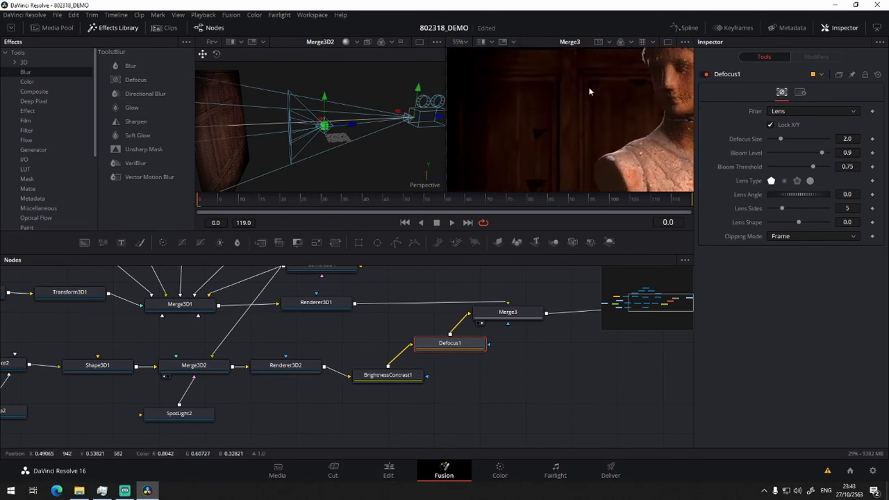
pyautogui.click(706, 73)
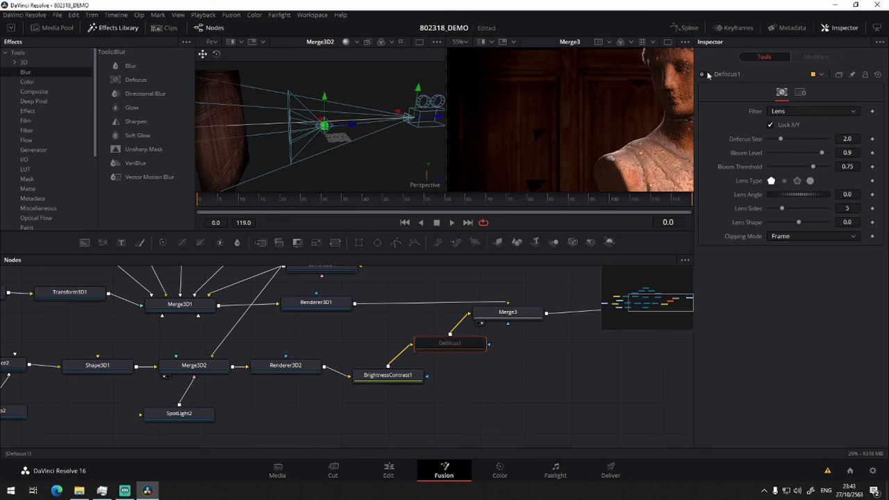
pyautogui.click(706, 74)
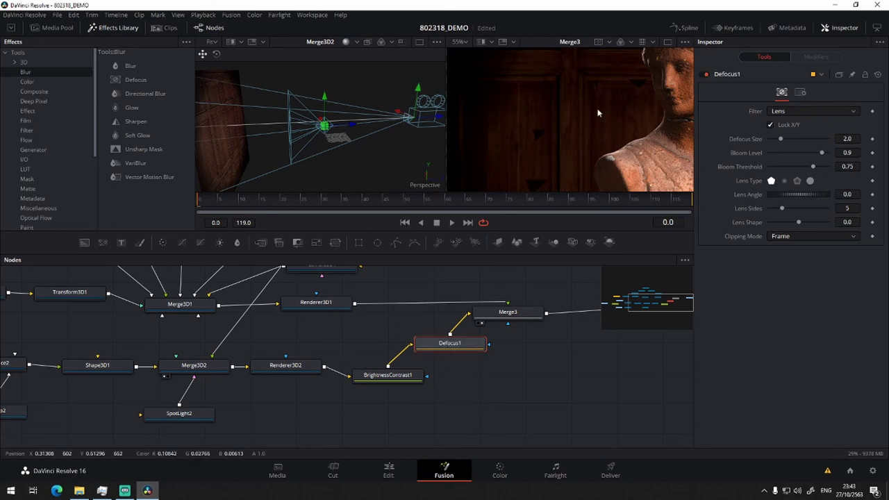
pyautogui.moveTo(579, 117); pyautogui.dragTo(408, 134)
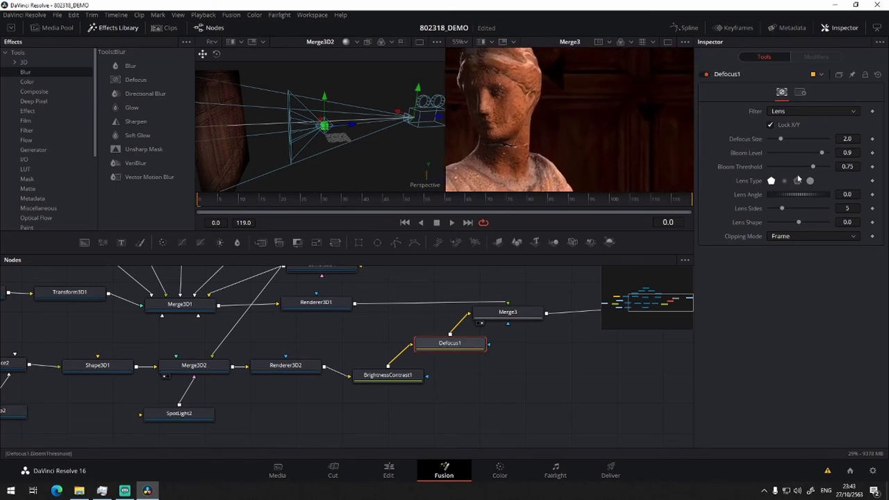
# Raise Defocus1's Defocus Size from 2.0 to 3.94
pyautogui.moveTo(781, 140); pyautogui.dragTo(794, 141)
pyautogui.scroll(-2, 612, 124)
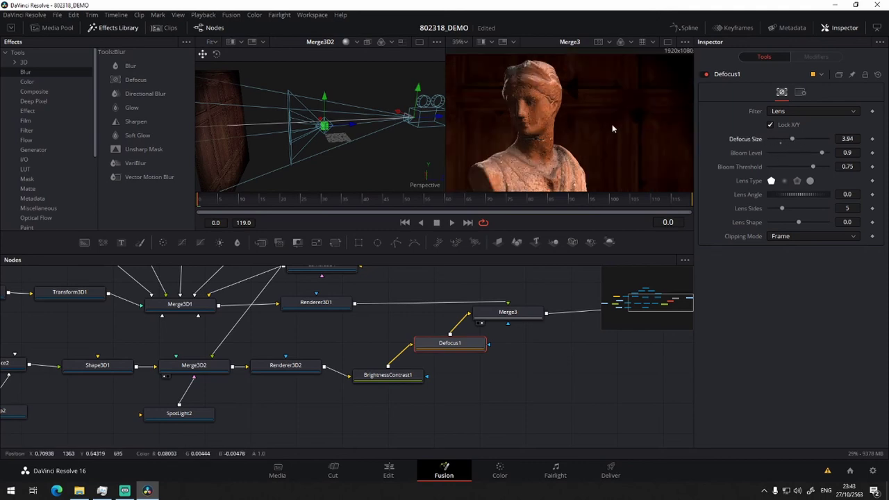
pyautogui.scroll(-1, 619, 106)
pyautogui.scroll(-1, 598, 122)
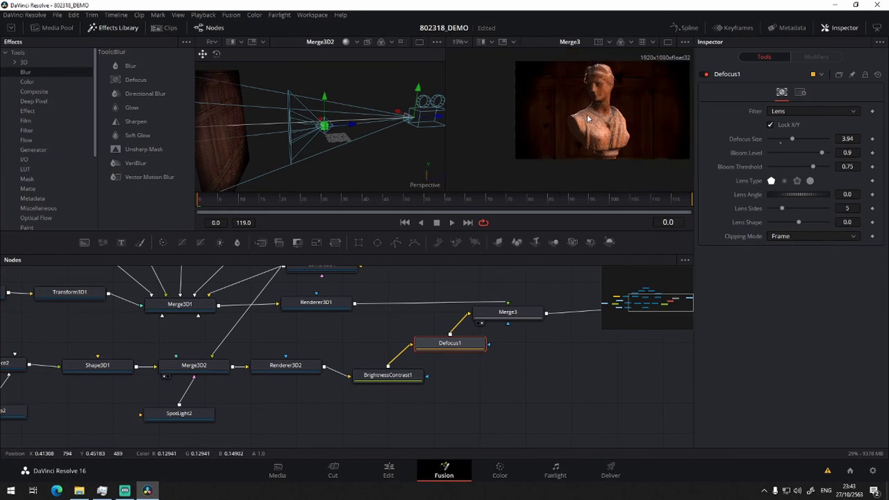
pyautogui.moveTo(596, 123); pyautogui.dragTo(540, 139)
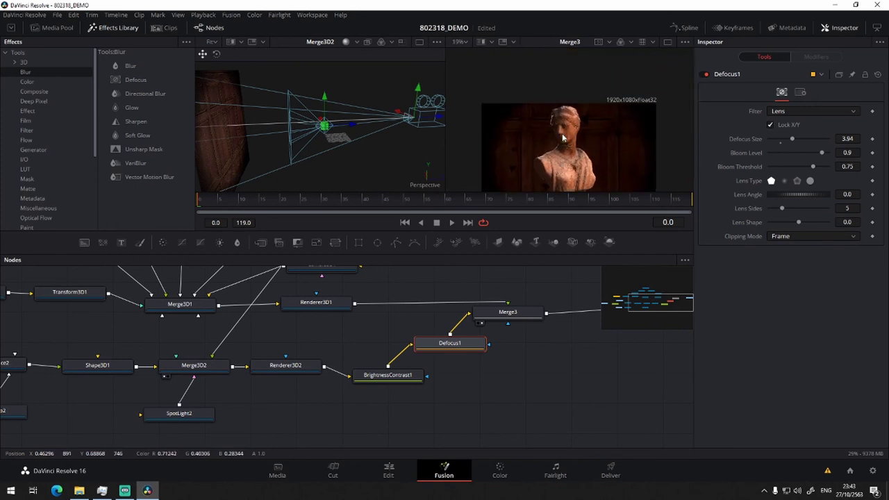
# Select SpotLight2, narrow its cone angle, and set its decay to quadratic falloff
pyautogui.click(182, 414)
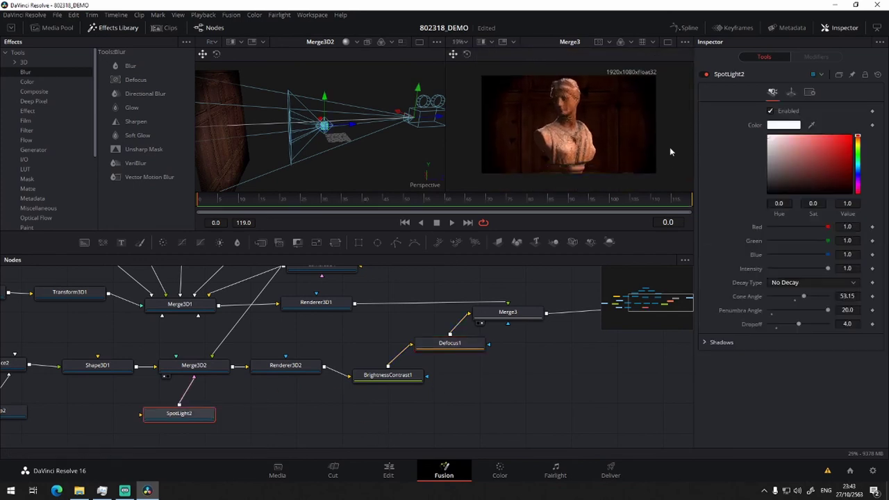
pyautogui.moveTo(803, 297); pyautogui.dragTo(785, 299)
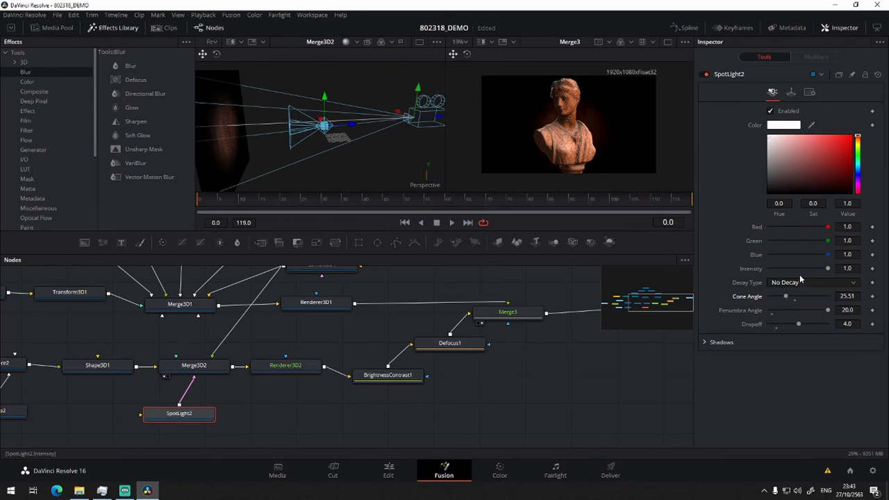
pyautogui.click(799, 283)
pyautogui.click(785, 315)
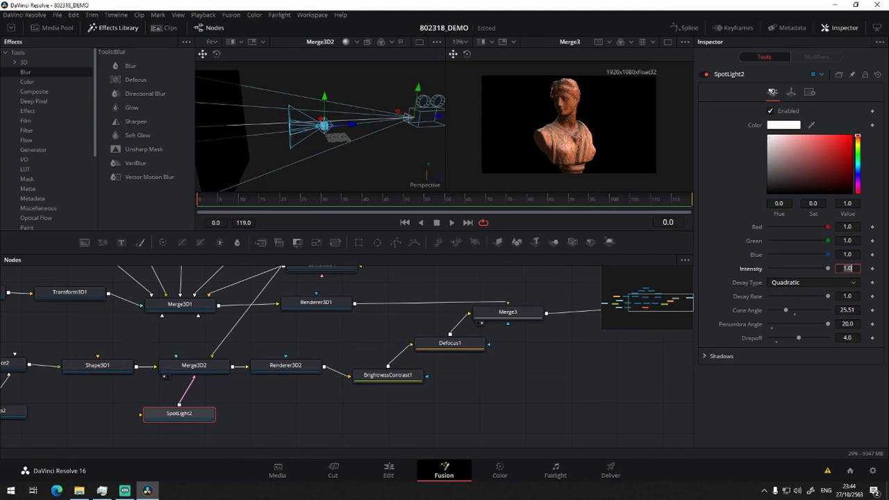
# Try spotlight intensities of 1000, 10000 and 30000, settling on 10000
pyautogui.write('100')
pyautogui.press('Tab')
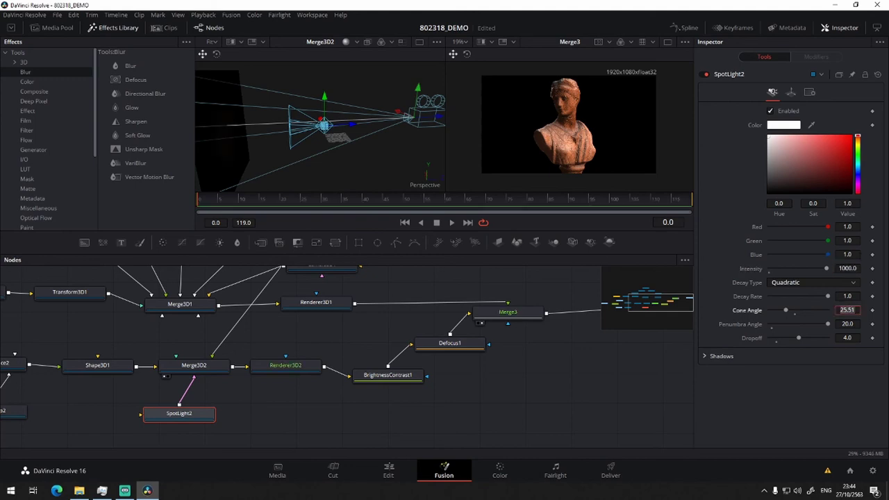
pyautogui.click(849, 268)
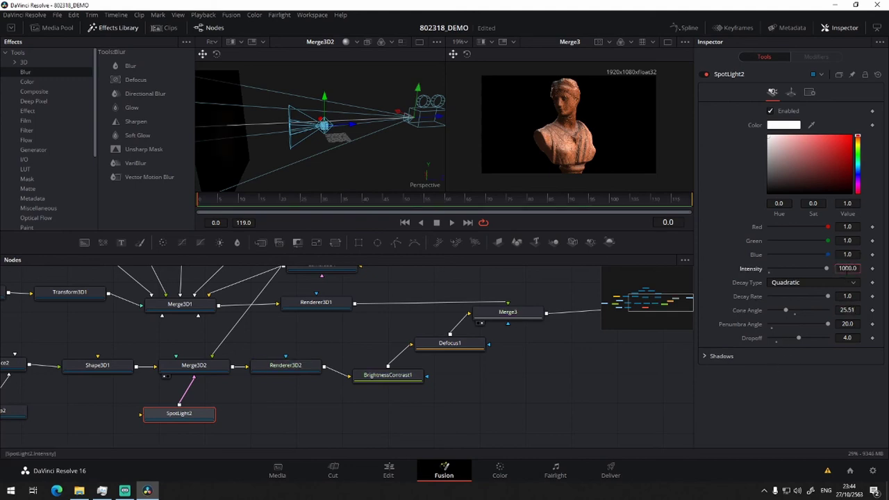
pyautogui.write('10000')
pyautogui.press('Tab')
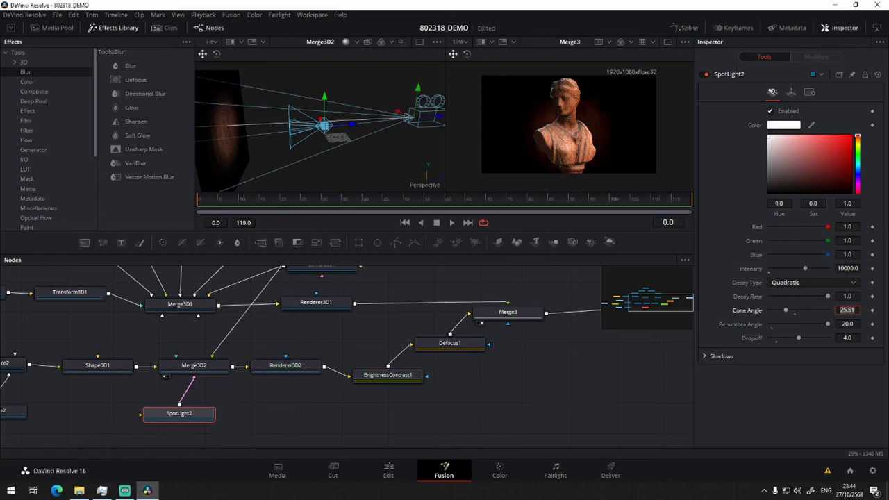
pyautogui.click(838, 268)
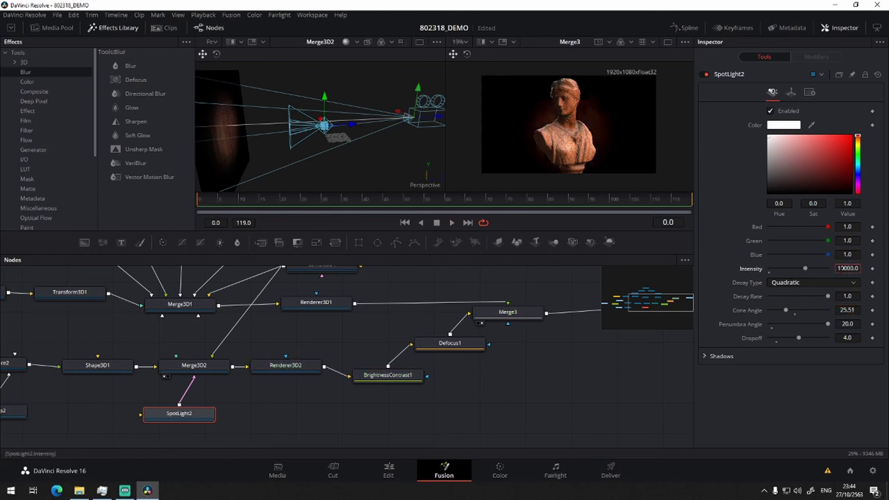
pyautogui.write('30000')
pyautogui.press('Tab')
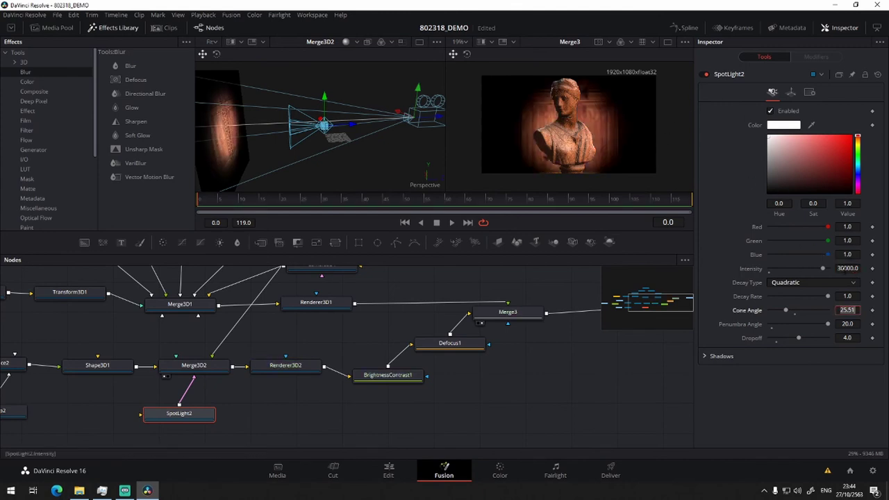
pyautogui.click(844, 268)
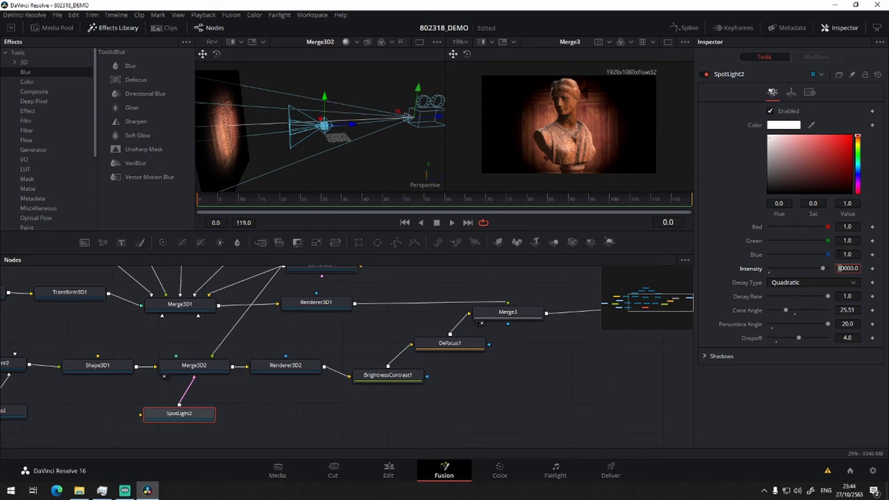
pyautogui.write('1')
pyautogui.press('Tab')
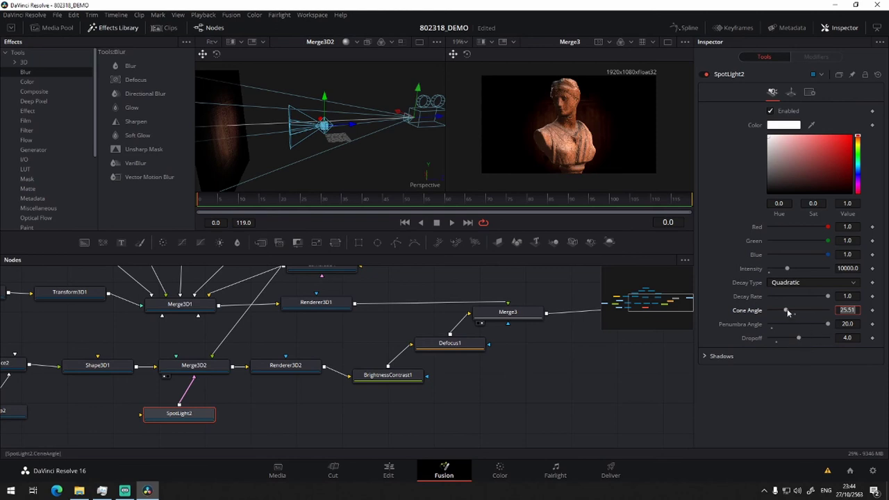
# Widen SpotLight2's cone angle to 31.89 and set its penumbra angle to 50
pyautogui.moveTo(788, 313)
pyautogui.mouseDown()
pyautogui.moveTo(807, 312)
pyautogui.moveTo(790, 312)
pyautogui.mouseUp()
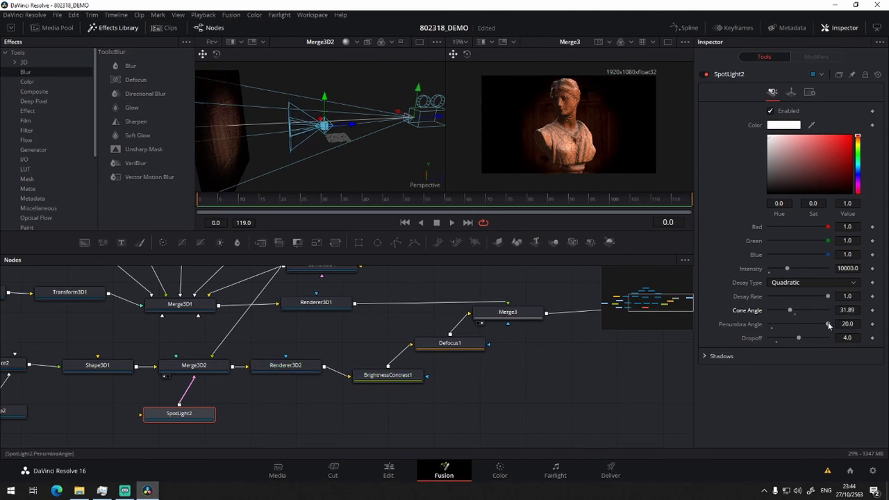
pyautogui.moveTo(828, 326); pyautogui.dragTo(801, 326)
pyautogui.hotkey('ctrl', 'z')
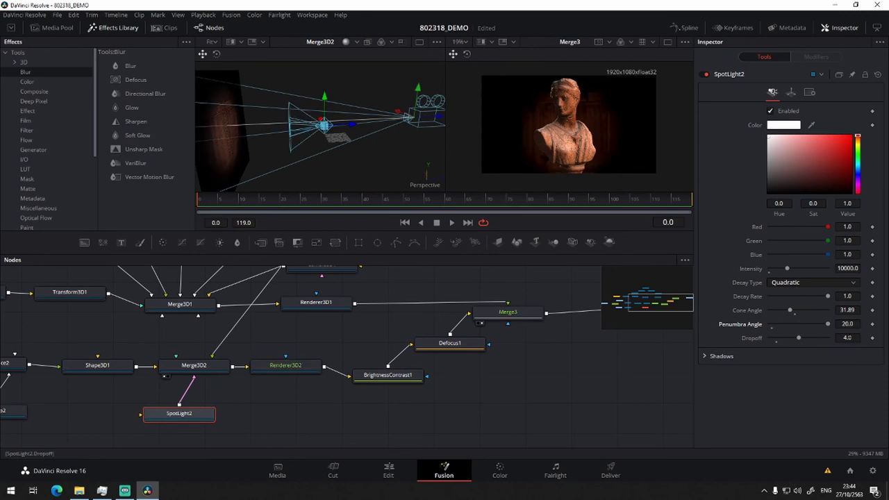
pyautogui.click(847, 324)
pyautogui.hotkey('ctrl', 'a')
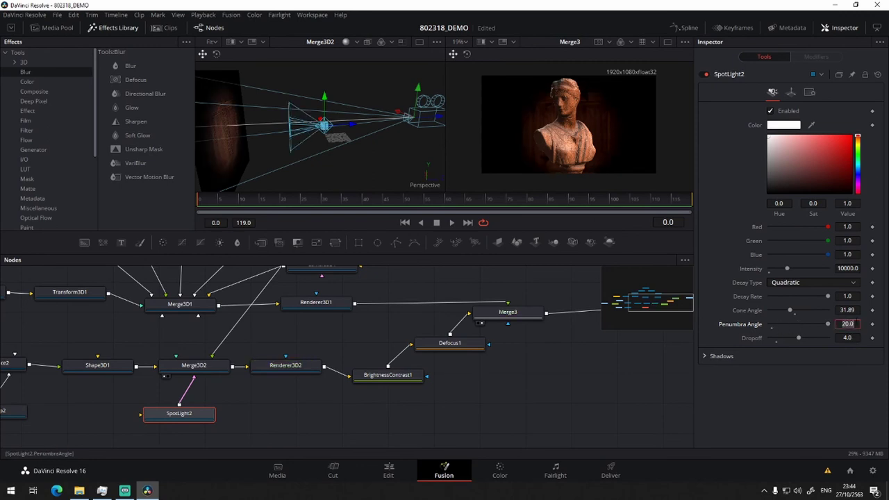
pyautogui.write('50')
pyautogui.press('Tab')
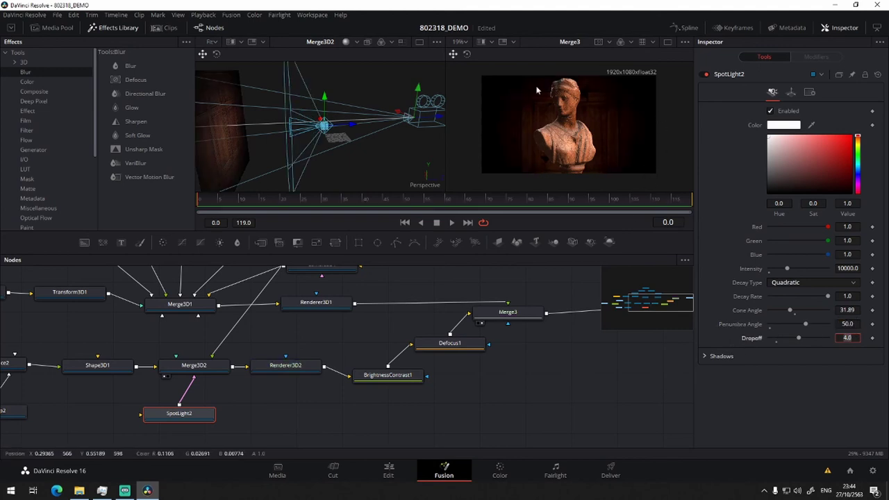
pyautogui.hotkey('ctrl', 'f')
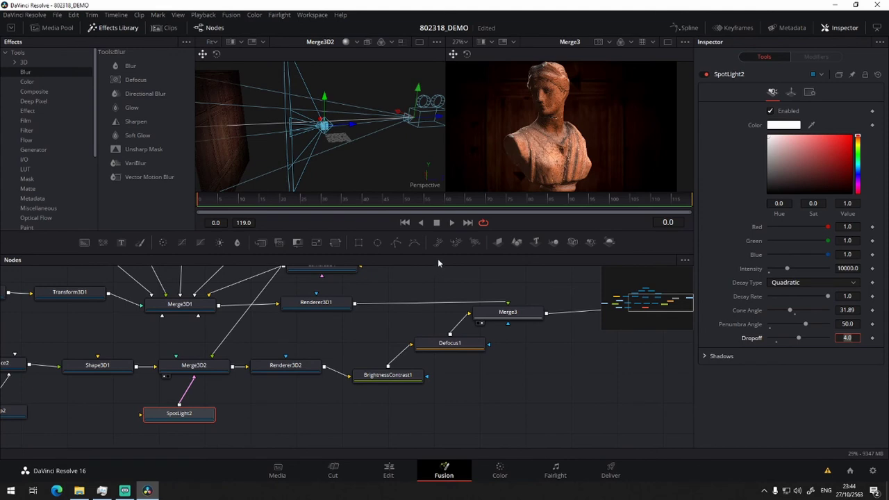
# Close the Effects Library, make the viewers taller, and fit the composite to the viewer
pyautogui.click(114, 27)
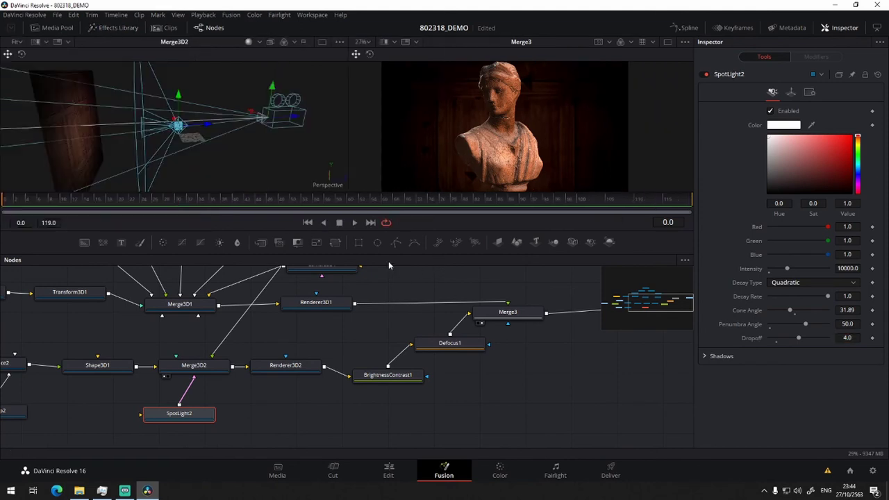
pyautogui.moveTo(368, 255); pyautogui.dragTo(367, 331)
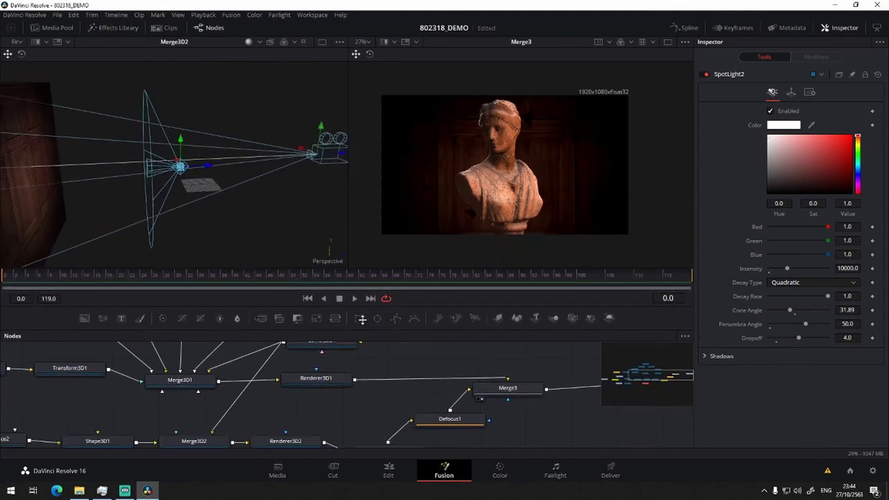
pyautogui.click(363, 42)
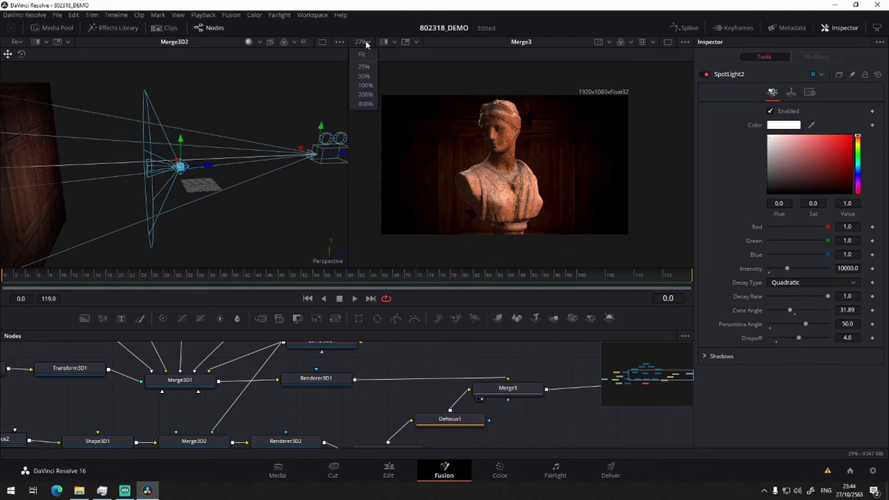
pyautogui.click(369, 57)
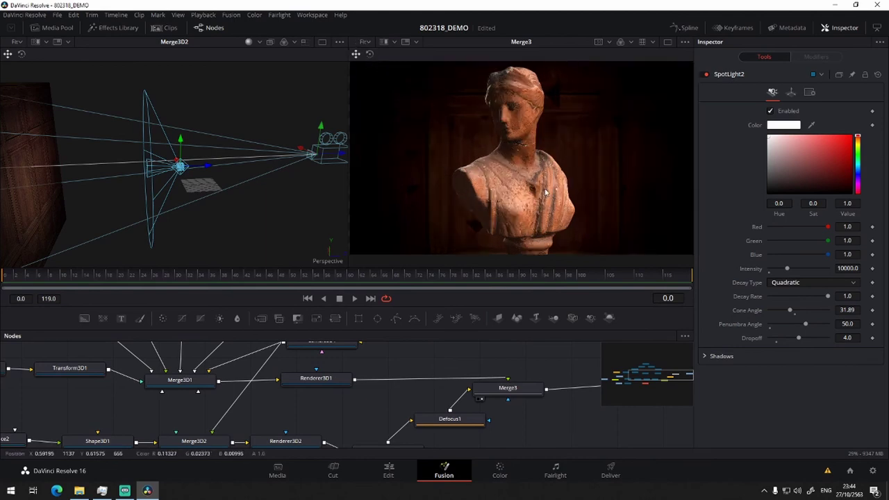
# Lower BrightnessContrast2's wall texture saturation to 0.42
pyautogui.moveTo(316, 421); pyautogui.dragTo(520, 435)
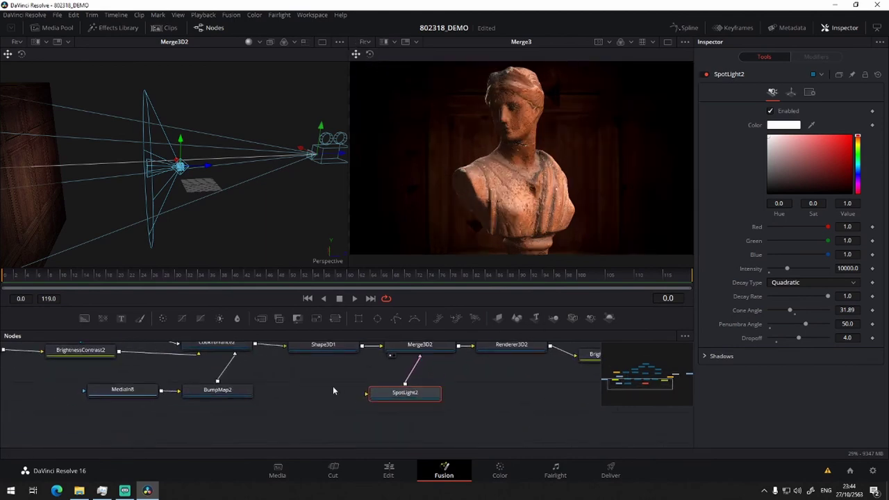
pyautogui.click(165, 400)
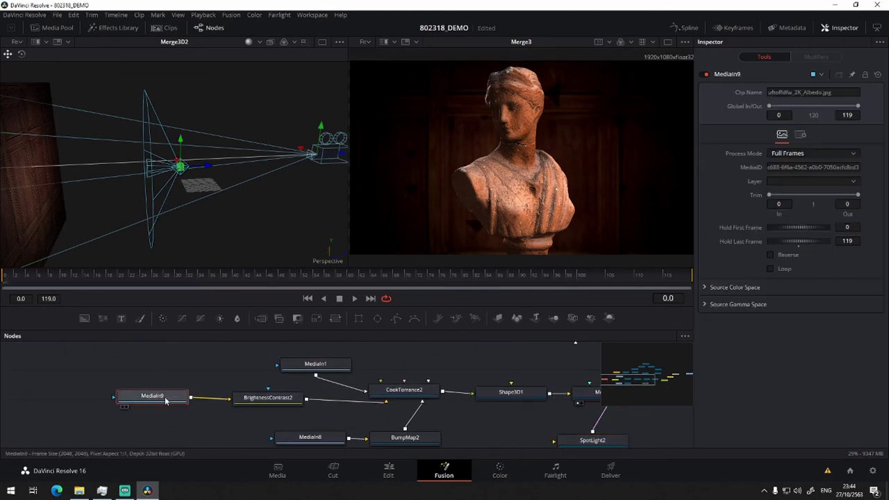
pyautogui.click(269, 402)
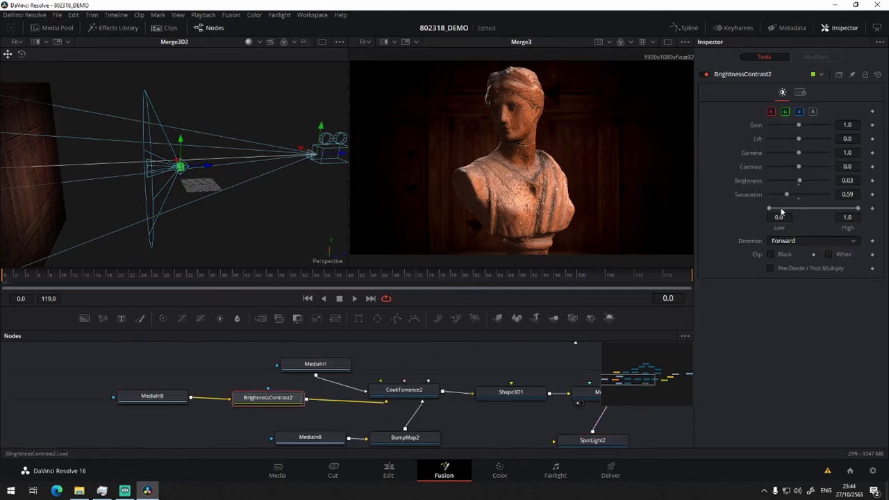
pyautogui.moveTo(788, 198); pyautogui.dragTo(782, 200)
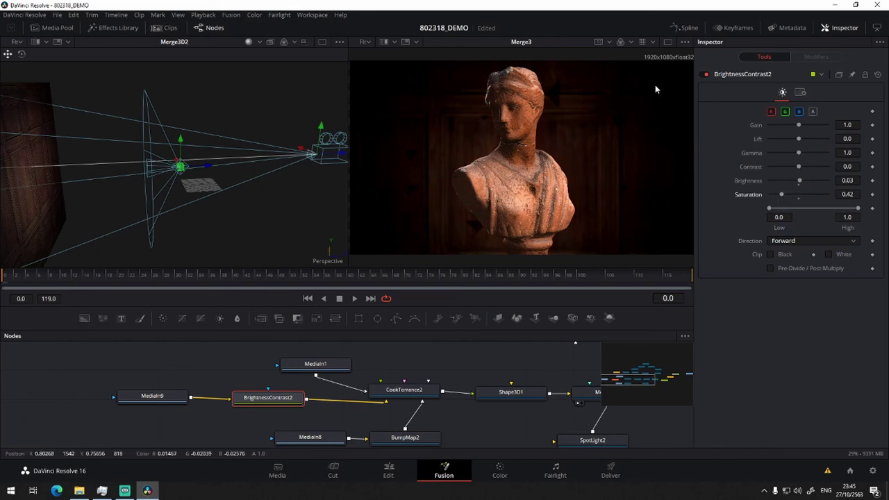
# Set BrightnessContrast1's brightness to -0.05 to slightly brighten the rendered wall
pyautogui.moveTo(532, 374); pyautogui.dragTo(160, 378)
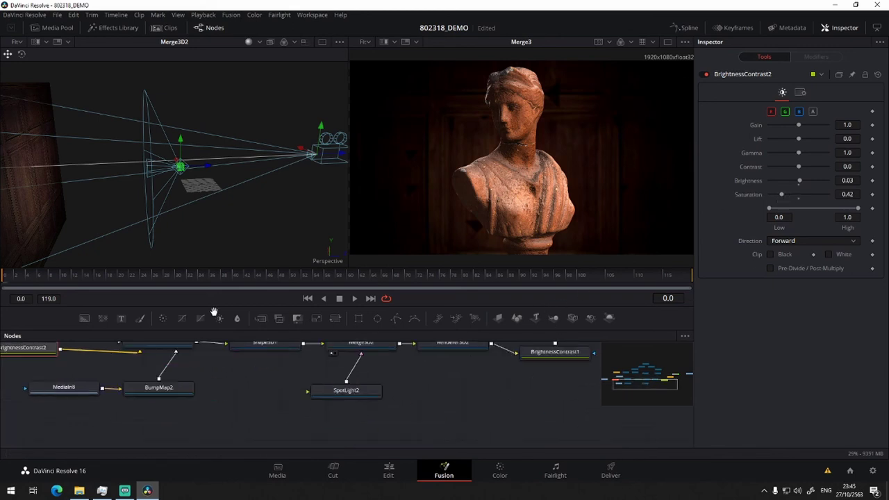
pyautogui.click(435, 412)
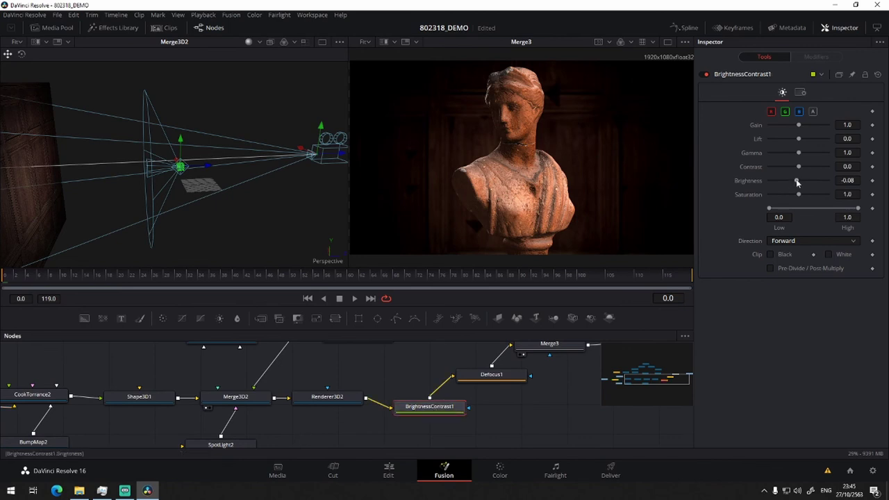
pyautogui.moveTo(798, 185); pyautogui.dragTo(799, 184)
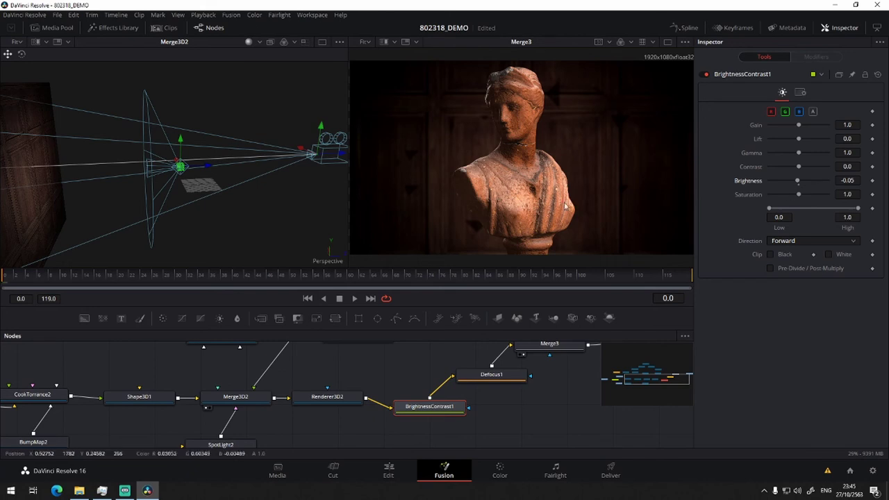
# Shrink the preview back to 27% and raise BrightnessContrast2's saturation to 0.69
pyautogui.press('-')
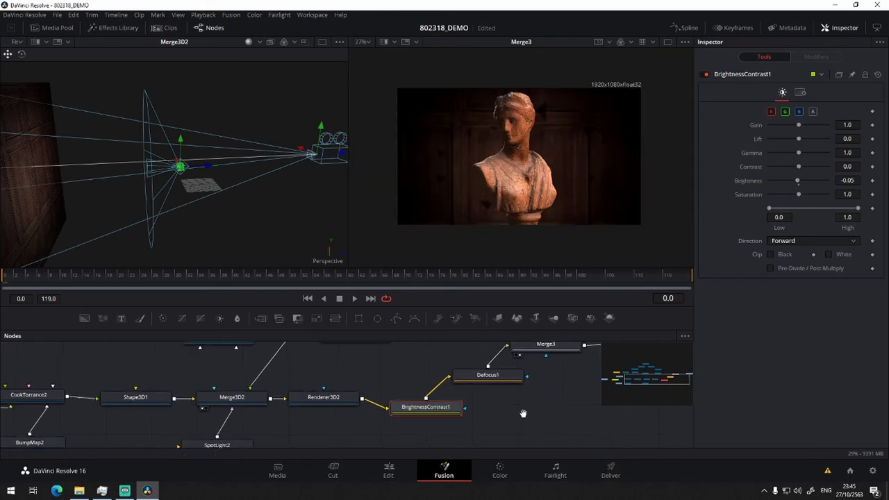
pyautogui.hscroll(2, 526, 389)
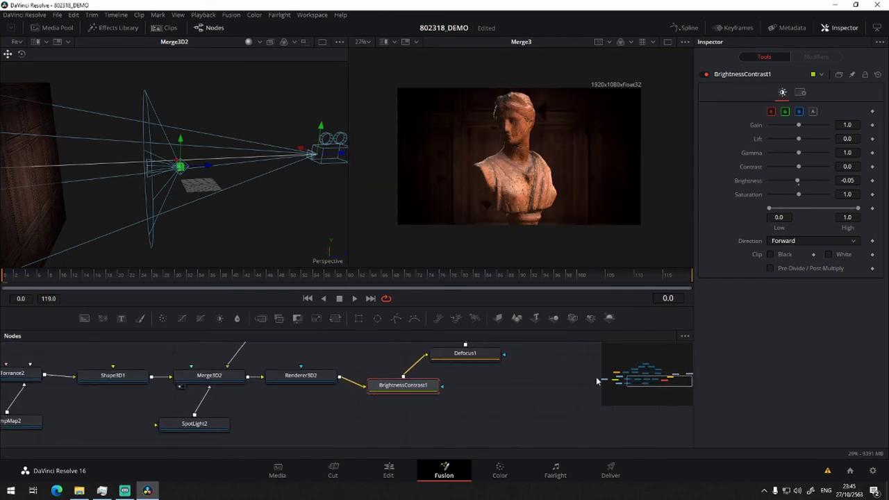
pyautogui.hscroll(-5, 476, 401)
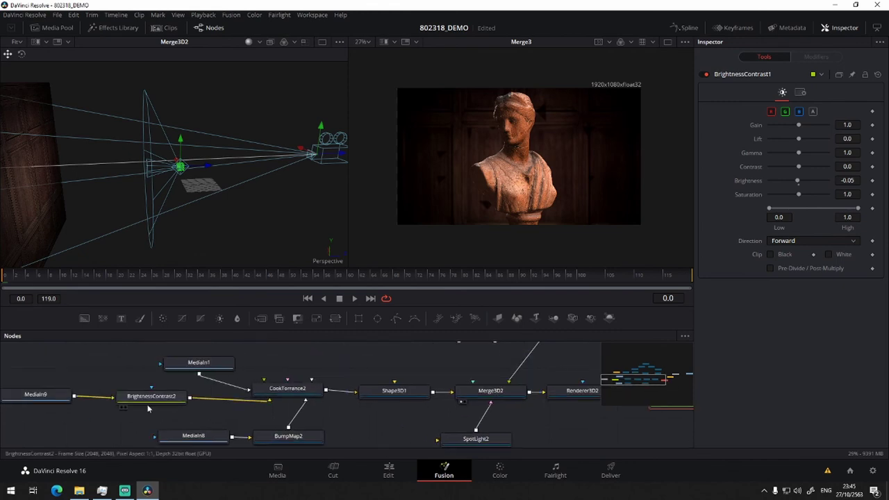
pyautogui.click(151, 400)
pyautogui.moveTo(781, 197); pyautogui.dragTo(785, 200)
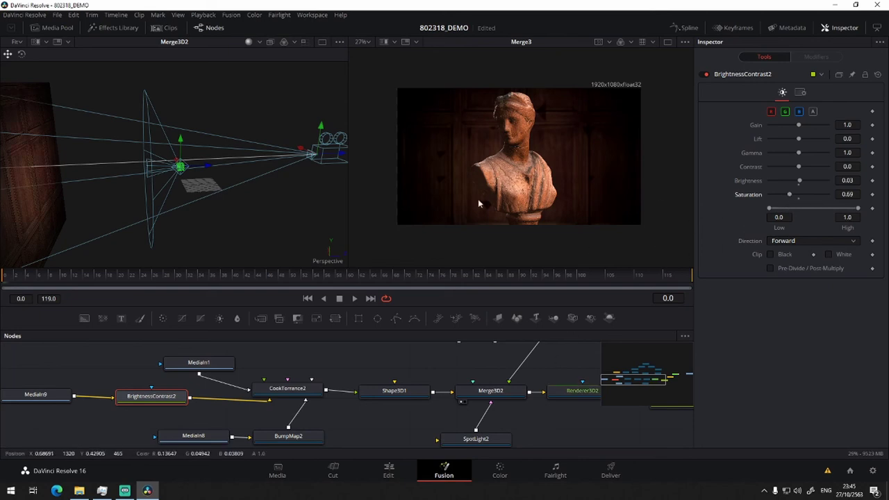
pyautogui.moveTo(565, 376); pyautogui.dragTo(297, 311)
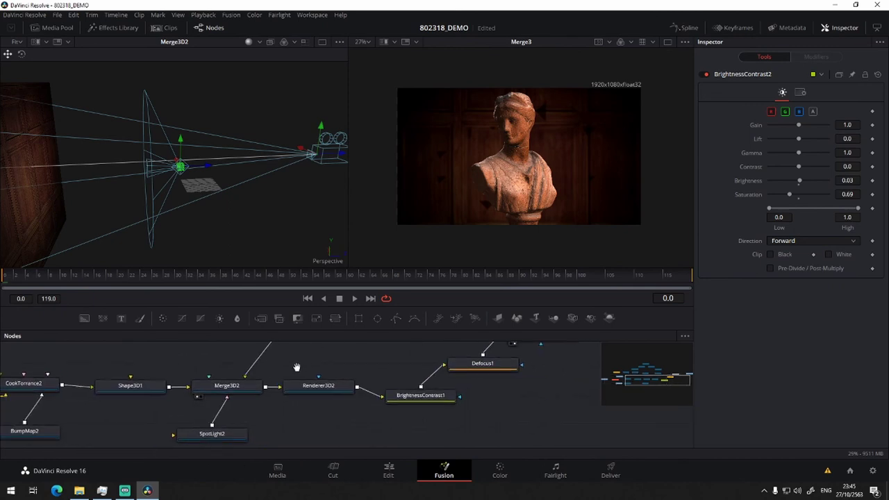
pyautogui.scroll(5, 522, 125)
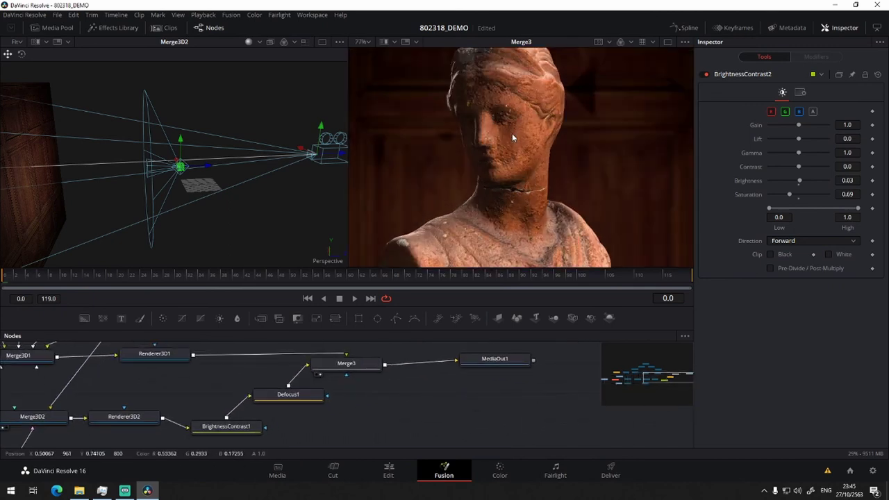
pyautogui.scroll(2, 512, 134)
pyautogui.scroll(2, 510, 136)
pyautogui.scroll(-8, 501, 143)
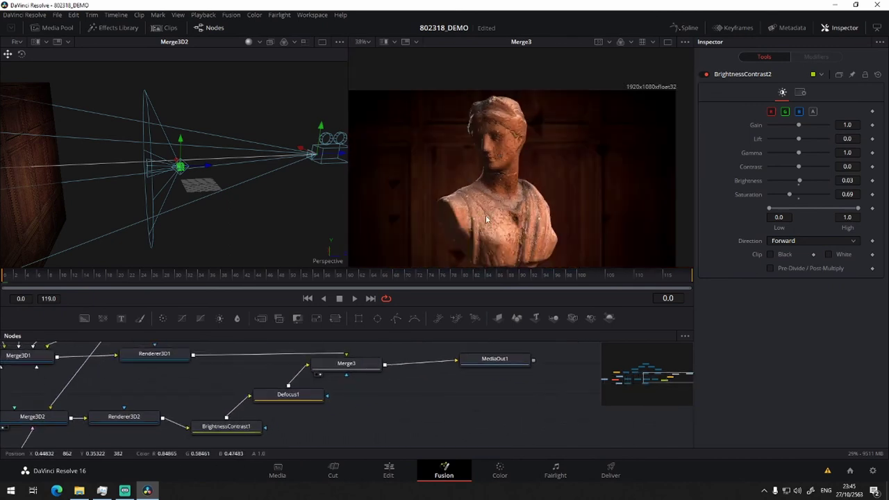
pyautogui.moveTo(488, 216); pyautogui.dragTo(537, 163)
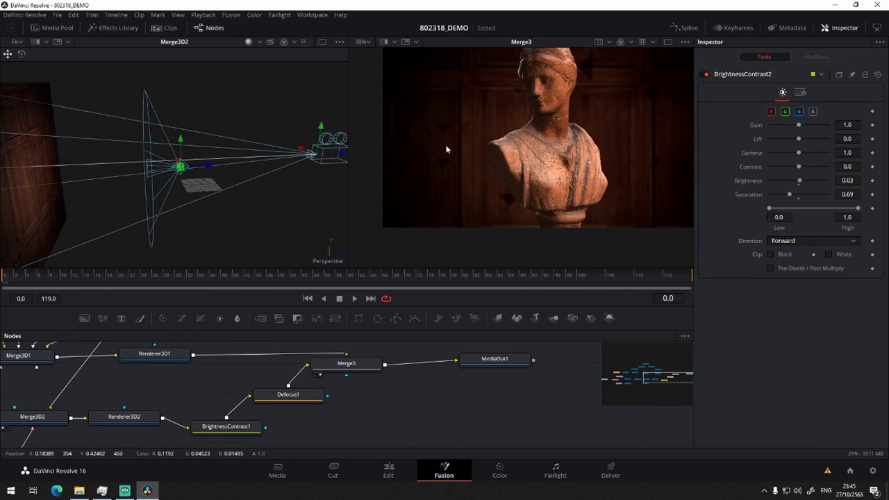
pyautogui.moveTo(424, 397); pyautogui.dragTo(469, 418)
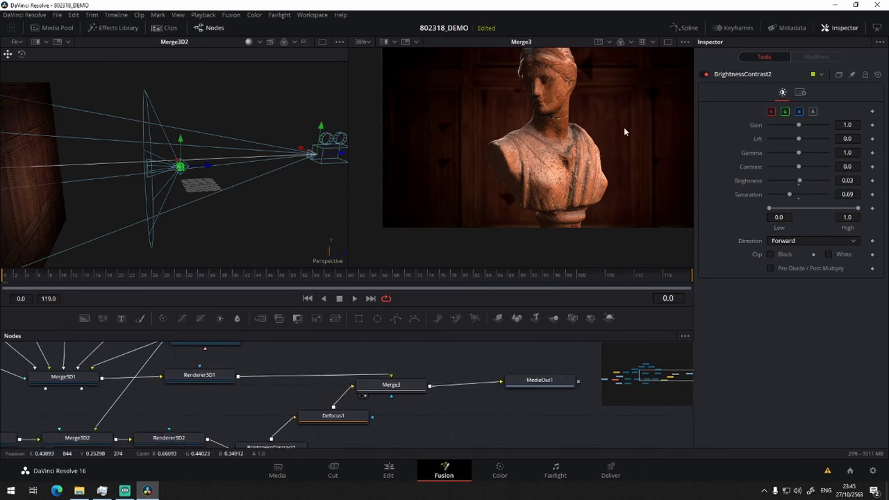
pyautogui.hotkey('ctrl', 'f')
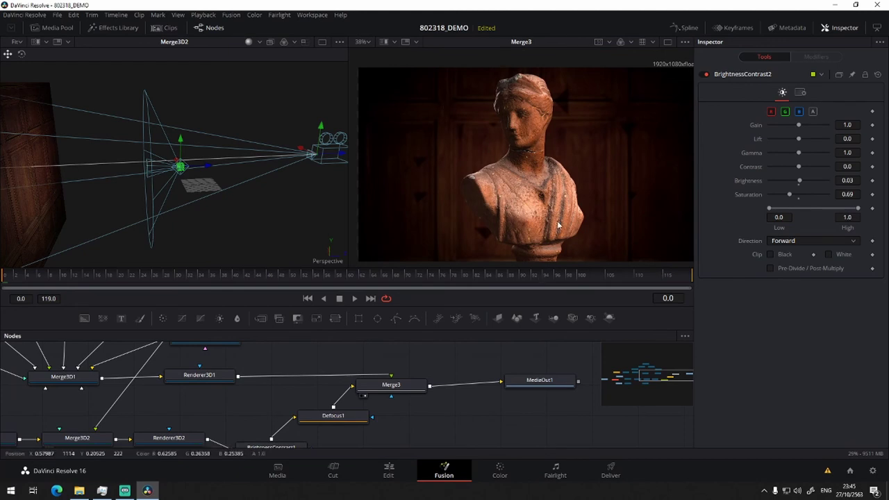
pyautogui.moveTo(541, 382); pyautogui.dragTo(546, 389)
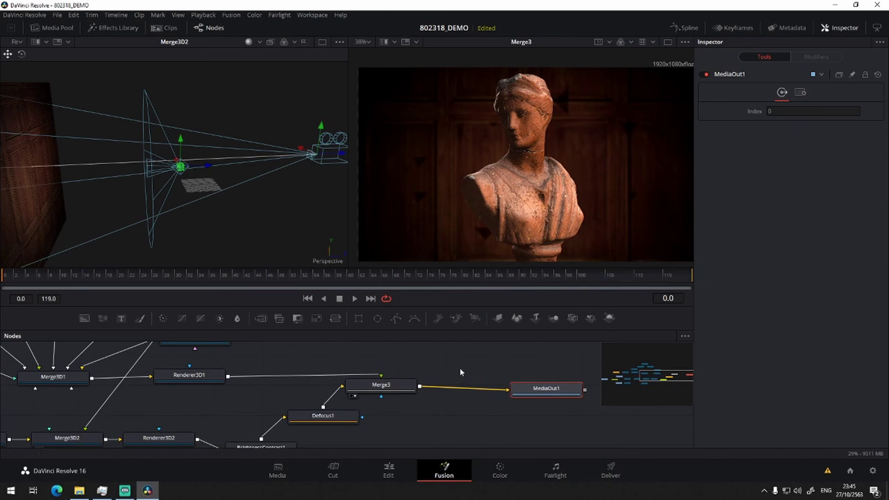
pyautogui.moveTo(435, 428)
pyautogui.mouseDown()
pyautogui.moveTo(501, 411)
pyautogui.moveTo(430, 404)
pyautogui.mouseUp()
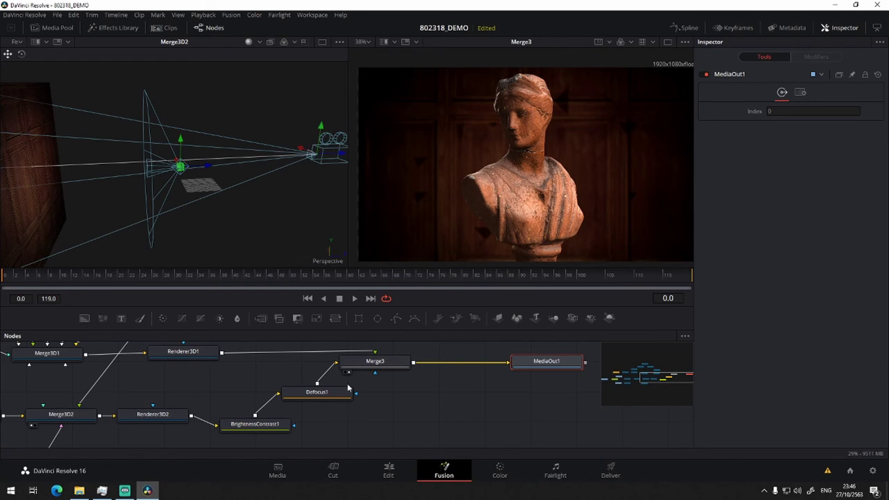
pyautogui.moveTo(401, 405); pyautogui.dragTo(599, 424)
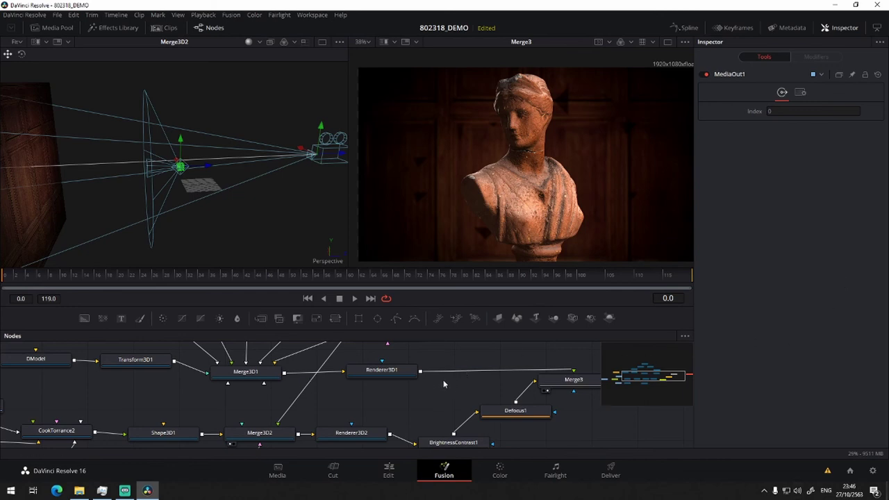
# Add a Reflect node to the composite through the 'ref' tool search
pyautogui.moveTo(457, 381); pyautogui.dragTo(410, 333)
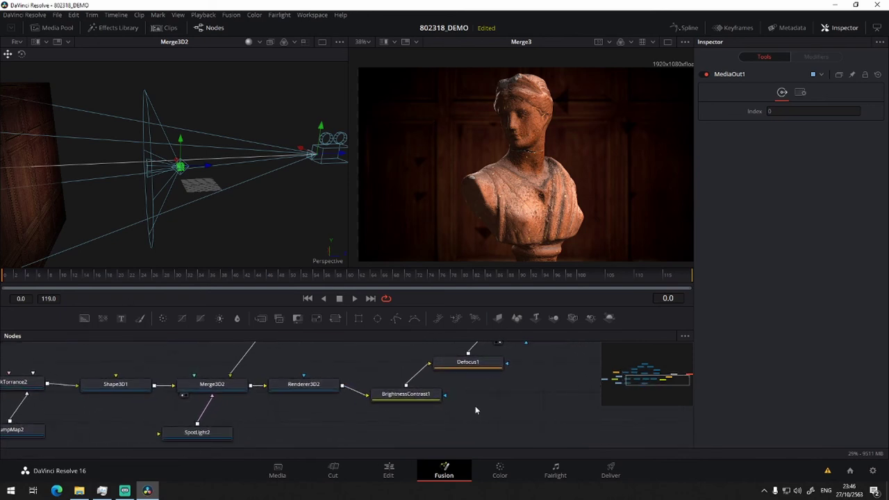
pyautogui.moveTo(475, 405)
pyautogui.mouseDown()
pyautogui.moveTo(485, 405)
pyautogui.moveTo(449, 407)
pyautogui.mouseUp()
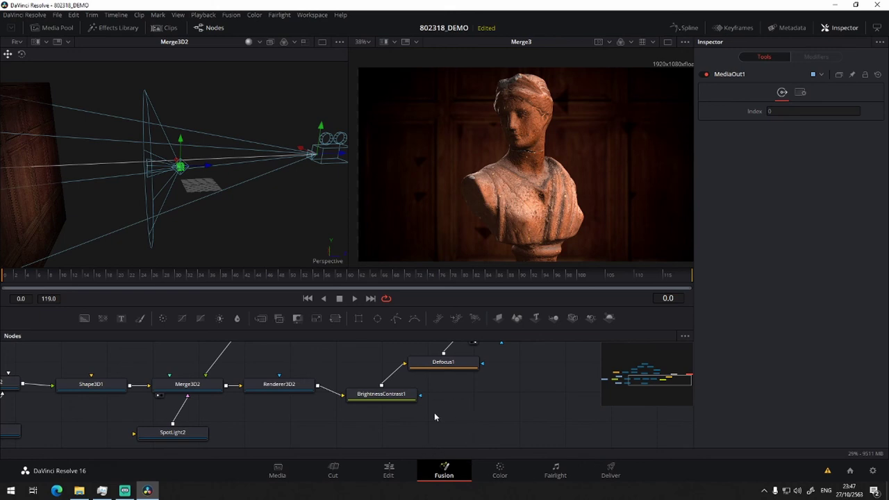
pyautogui.moveTo(434, 412); pyautogui.dragTo(444, 417)
pyautogui.hotkey('shift', 'space')
pyautogui.write('re')
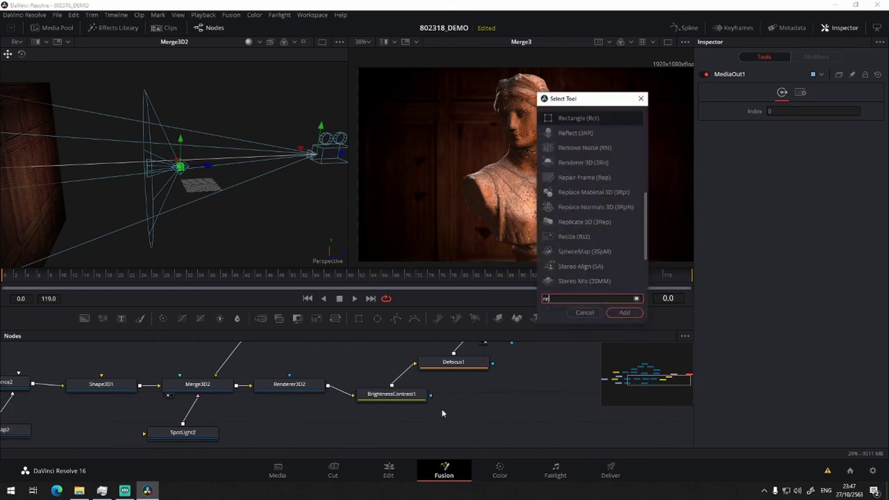
pyautogui.write('fl')
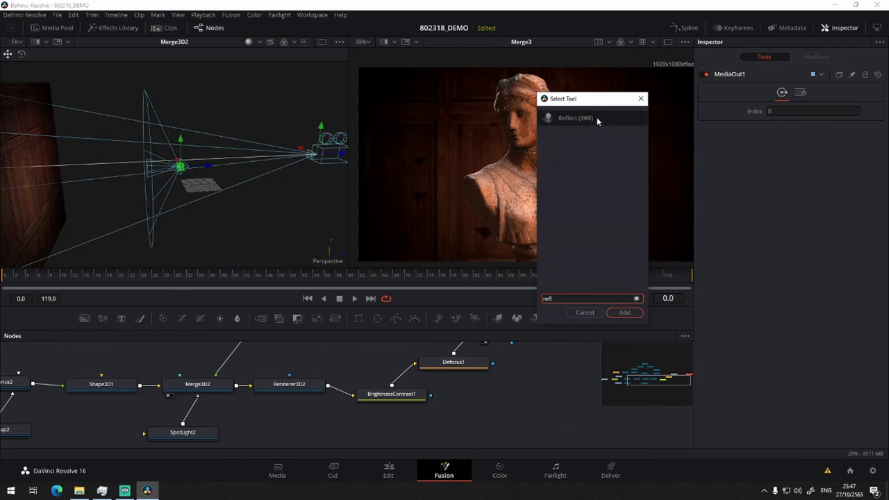
pyautogui.click(596, 116)
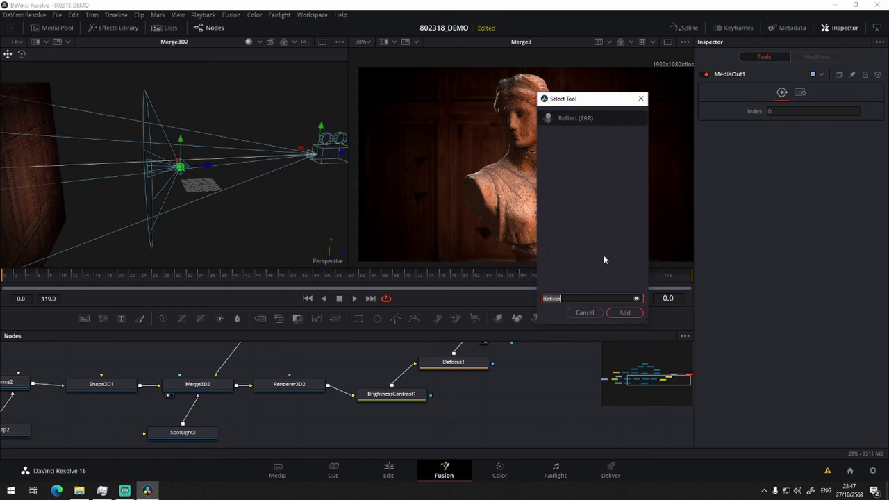
pyautogui.click(625, 313)
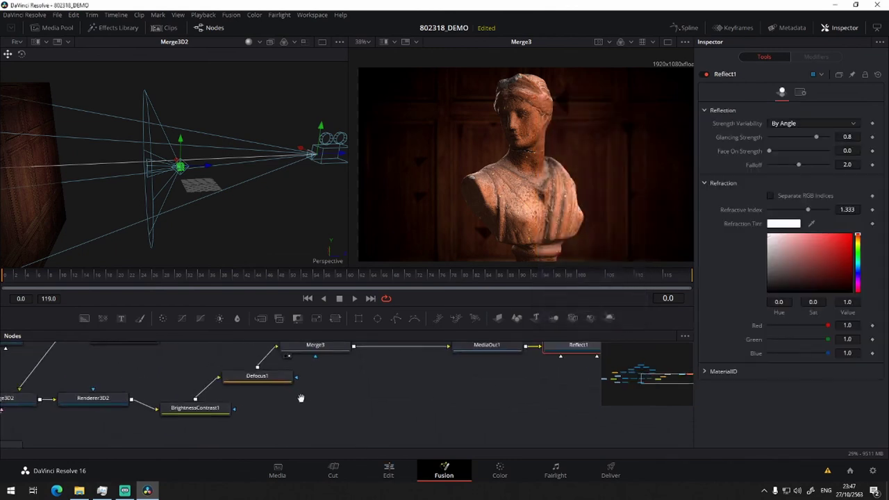
# Move Reflect1 away from MediaOut1 so it sits unconnected beside the node tree
pyautogui.moveTo(451, 362); pyautogui.dragTo(321, 415)
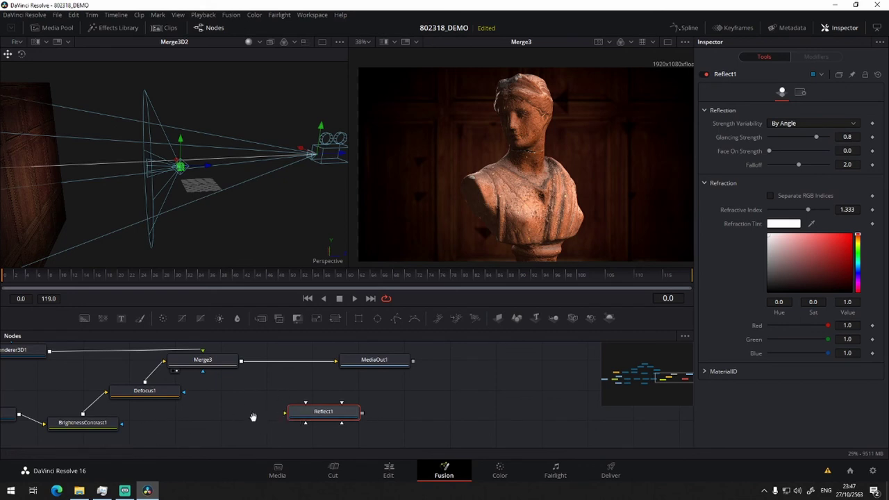
pyautogui.moveTo(260, 426); pyautogui.dragTo(405, 448)
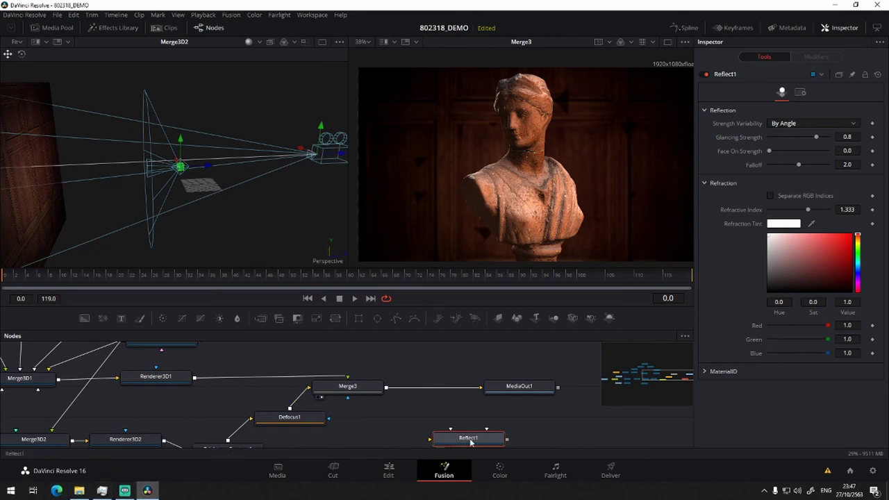
pyautogui.moveTo(506, 428)
pyautogui.mouseDown()
pyautogui.moveTo(450, 399)
pyautogui.moveTo(516, 428)
pyautogui.moveTo(271, 379)
pyautogui.moveTo(288, 353)
pyautogui.moveTo(475, 370)
pyautogui.mouseUp()
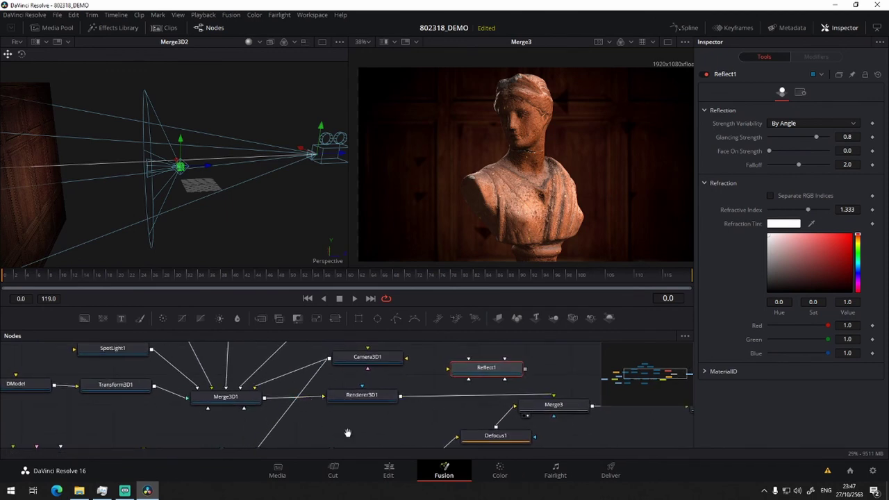
pyautogui.moveTo(347, 434); pyautogui.dragTo(370, 428)
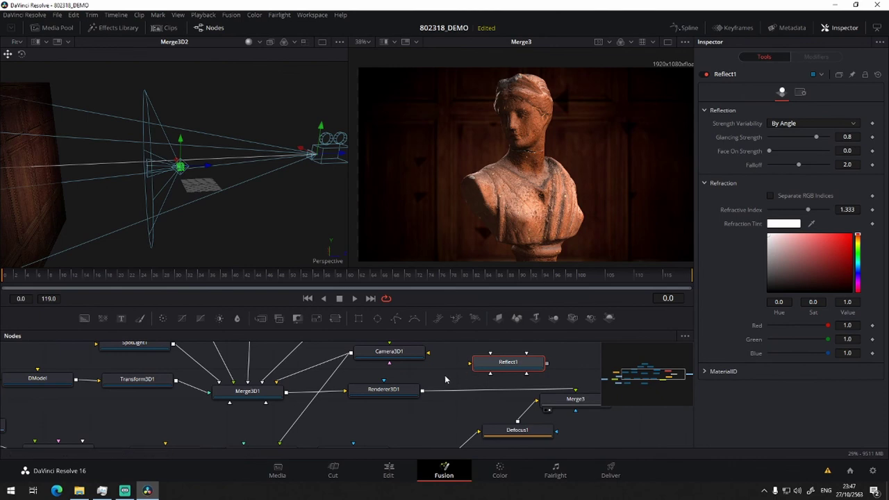
pyautogui.moveTo(469, 363)
pyautogui.mouseDown()
pyautogui.moveTo(456, 357)
pyautogui.moveTo(440, 369)
pyautogui.mouseUp()
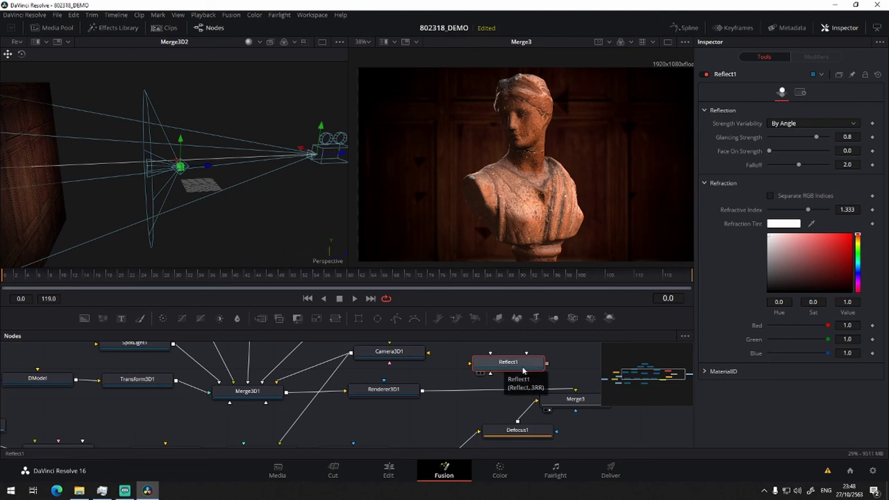
pyautogui.moveTo(434, 442); pyautogui.dragTo(272, 322)
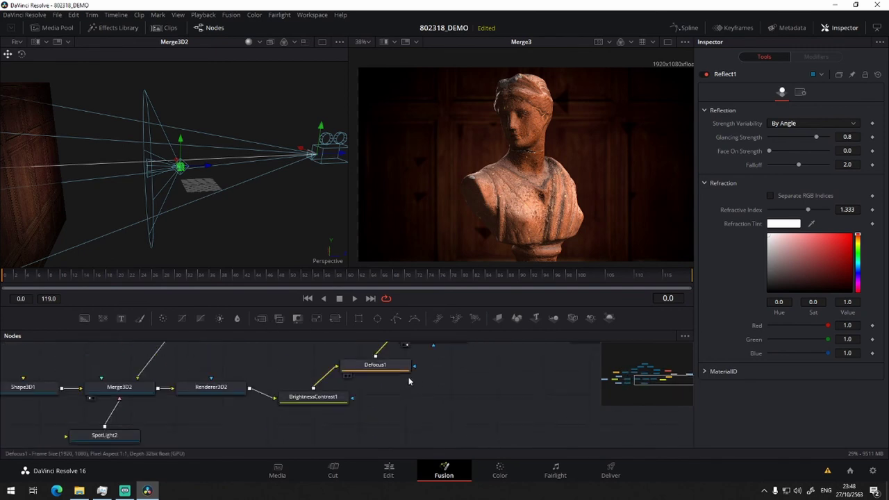
# Place a new Shape 3D plane node in empty space and show it alone in the left viewer
pyautogui.scroll(-2, 403, 389)
pyautogui.scroll(-2, 390, 393)
pyautogui.scroll(1, 390, 393)
pyautogui.scroll(2, 390, 397)
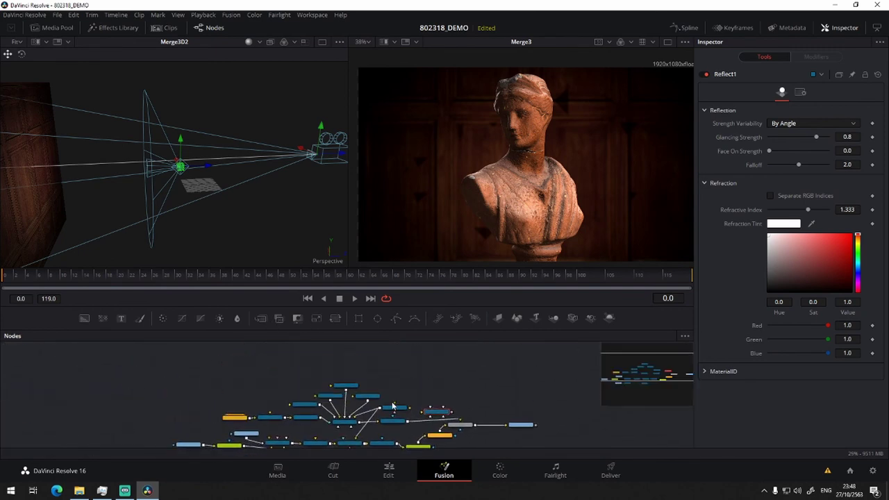
pyautogui.scroll(1, 391, 401)
pyautogui.scroll(2, 391, 405)
pyautogui.moveTo(390, 401); pyautogui.dragTo(422, 390)
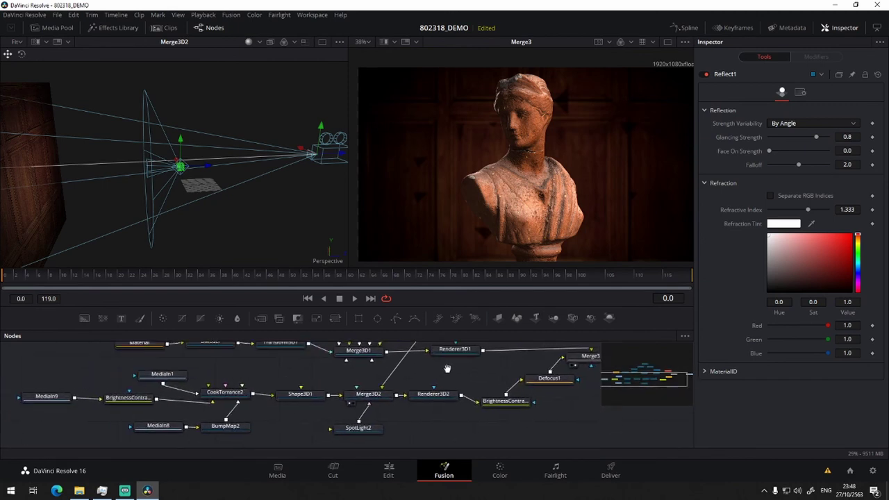
pyautogui.moveTo(422, 391)
pyautogui.mouseDown()
pyautogui.moveTo(310, 419)
pyautogui.moveTo(291, 402)
pyautogui.mouseUp()
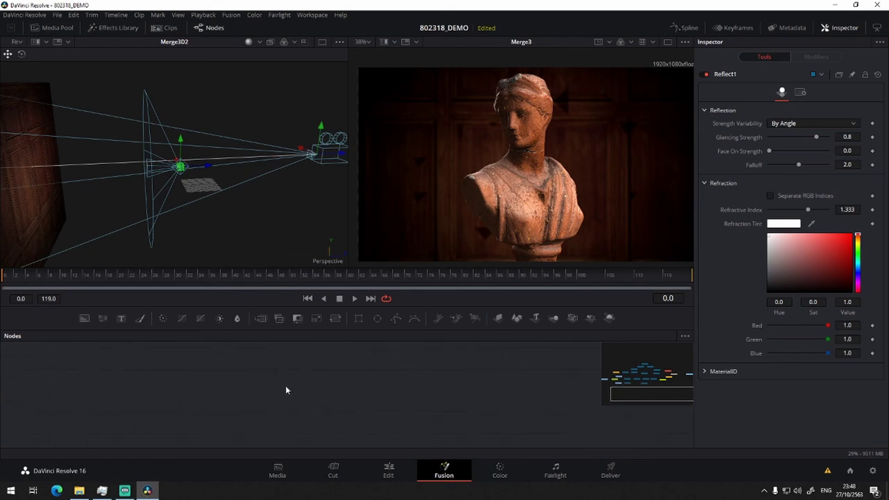
pyautogui.moveTo(517, 317); pyautogui.dragTo(327, 401)
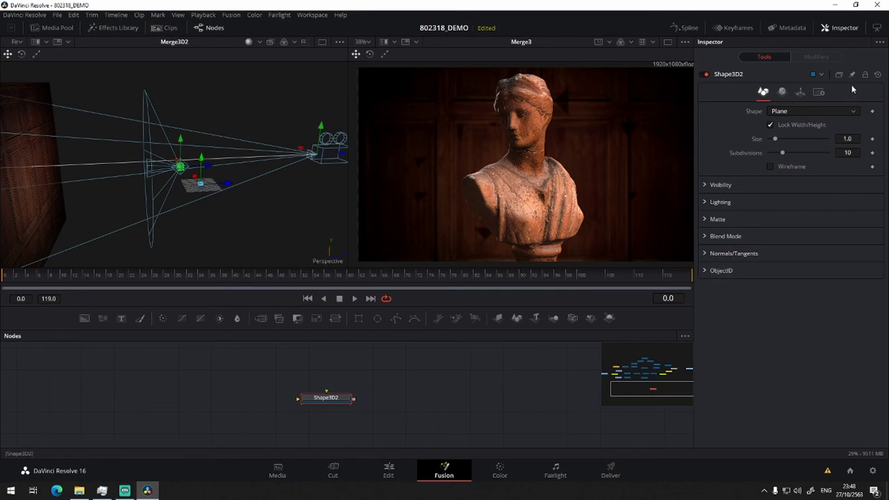
pyautogui.moveTo(326, 402); pyautogui.dragTo(291, 221)
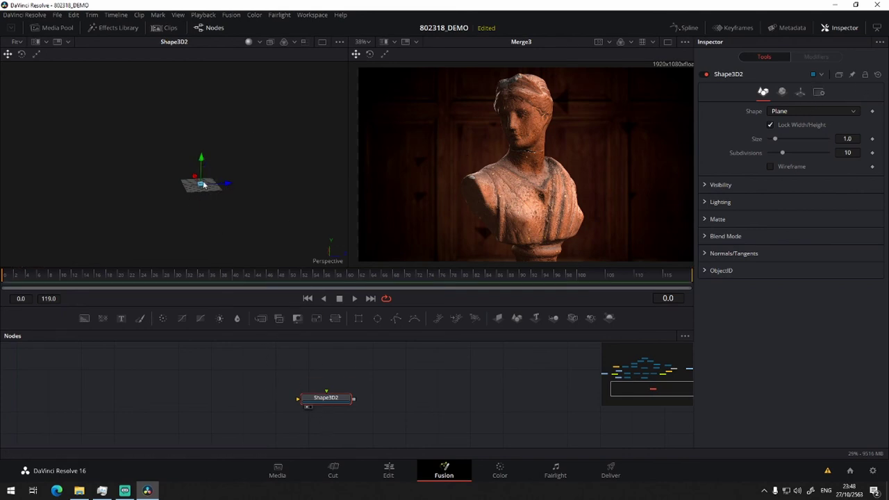
pyautogui.moveTo(227, 184)
pyautogui.mouseDown()
pyautogui.moveTo(265, 192)
pyautogui.moveTo(250, 192)
pyautogui.mouseUp()
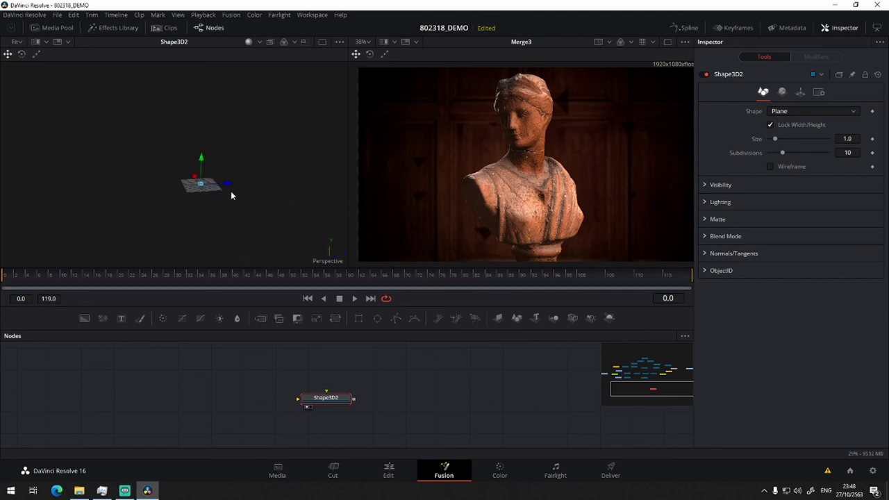
# Set the plane's Transform scale to 50
pyautogui.click(799, 91)
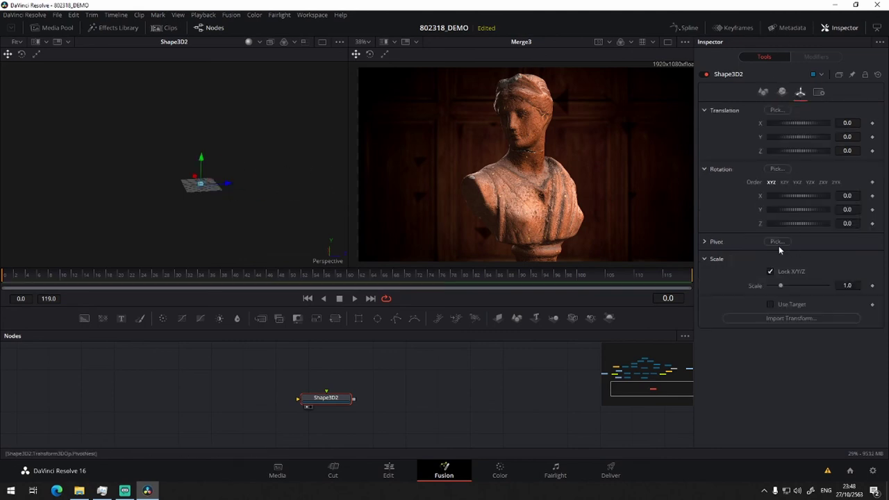
pyautogui.click(847, 285)
pyautogui.write('5')
pyautogui.press('Return')
pyautogui.write('100')
pyautogui.press('Return')
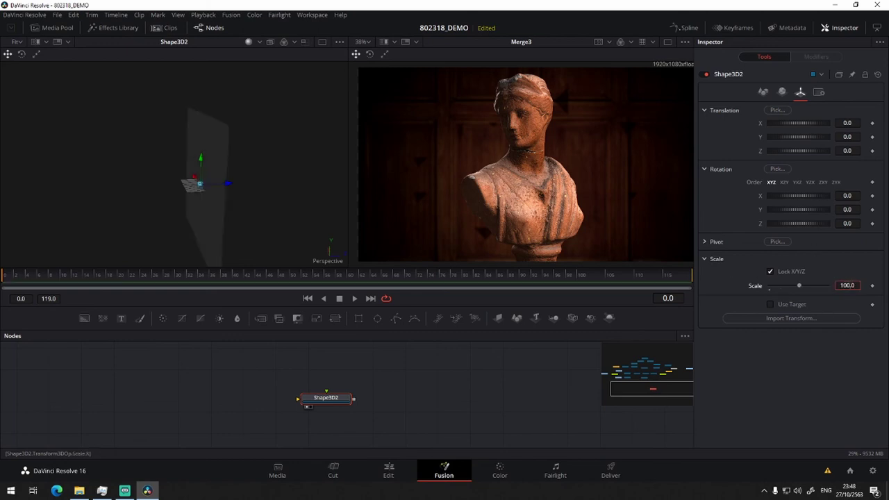
pyautogui.press('BackSpace')
pyautogui.press('BackSpace')
pyautogui.write('50')
pyautogui.press('Return')
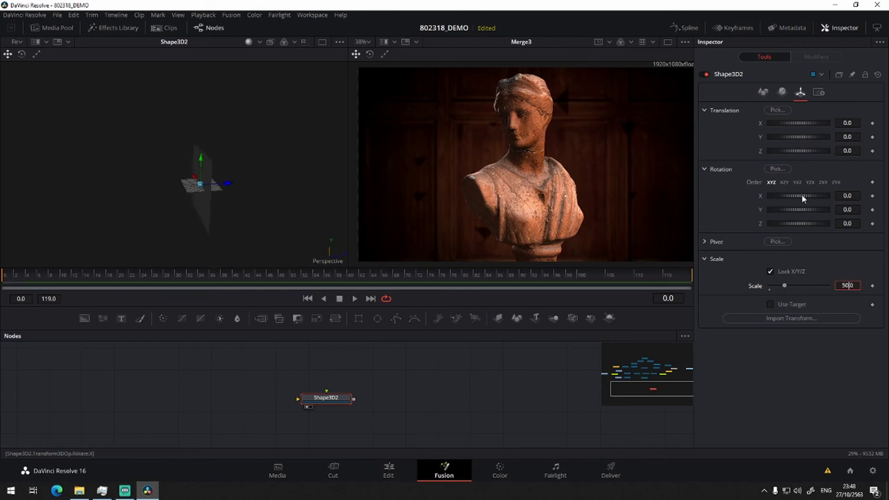
pyautogui.press('Return')
# Set the plane's X rotation to 90 so it lies flat
pyautogui.moveTo(785, 211)
pyautogui.mouseDown()
pyautogui.moveTo(812, 208)
pyautogui.moveTo(784, 209)
pyautogui.moveTo(810, 223)
pyautogui.moveTo(784, 223)
pyautogui.moveTo(814, 197)
pyautogui.mouseUp()
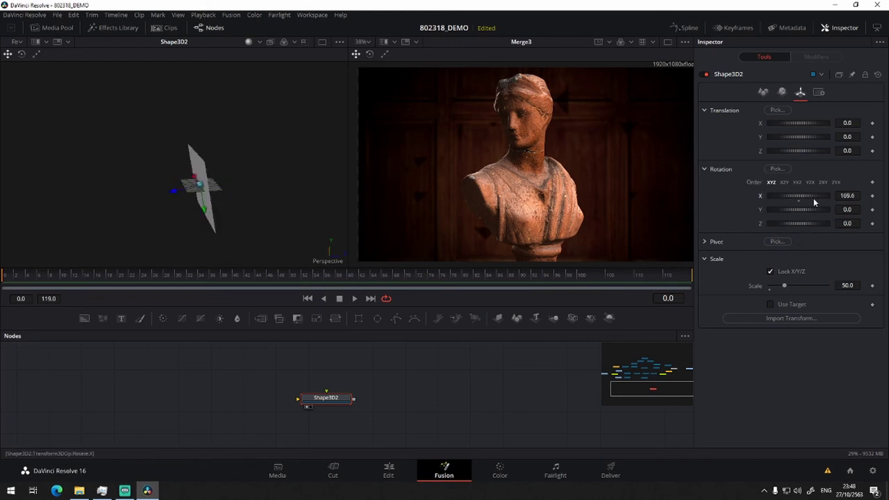
pyautogui.doubleClick(847, 195)
pyautogui.write('180')
pyautogui.press('Tab')
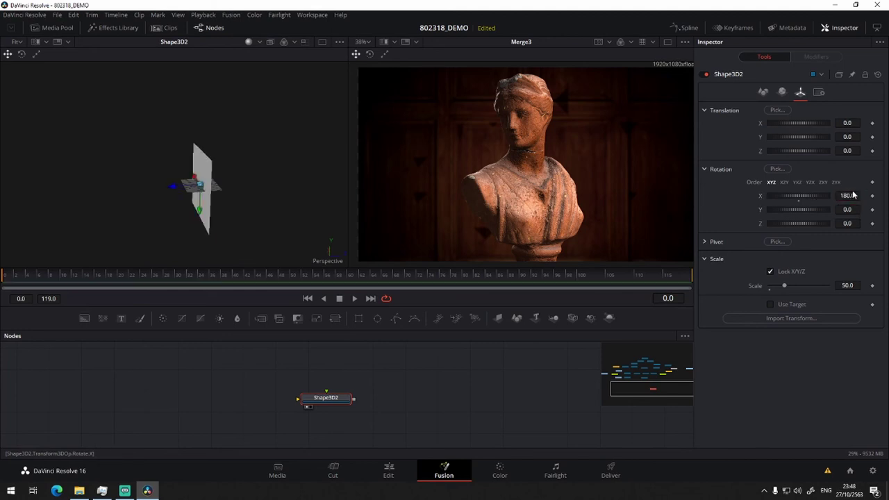
pyautogui.click(846, 195)
pyautogui.write('90')
pyautogui.press('Tab')
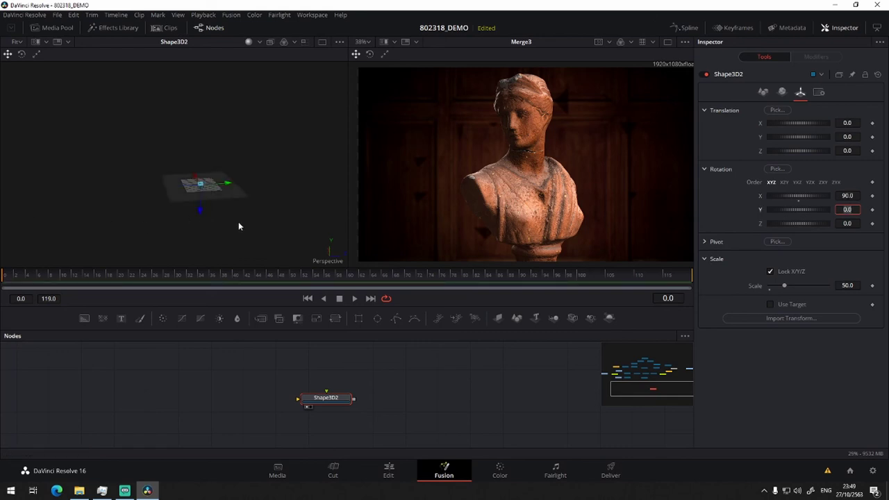
pyautogui.scroll(5, 238, 222)
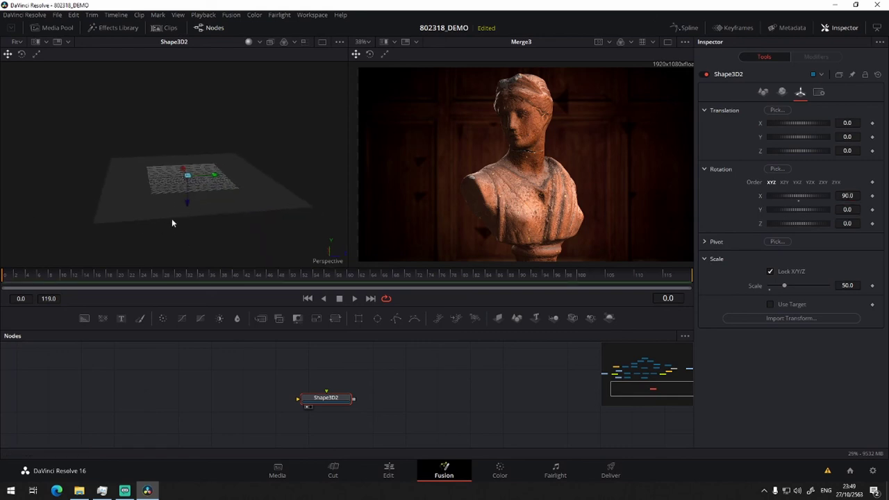
pyautogui.moveTo(172, 218)
pyautogui.mouseDown()
pyautogui.moveTo(168, 210)
pyautogui.moveTo(185, 208)
pyautogui.mouseUp()
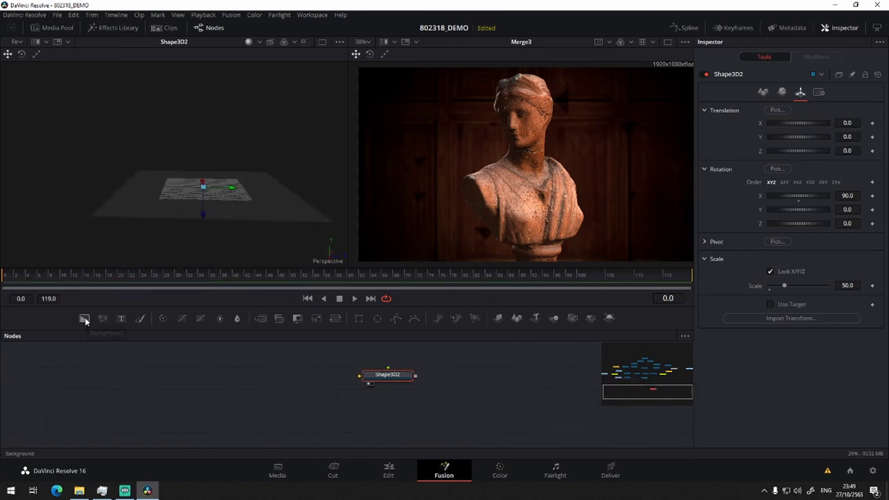
# Add a FastNoise node beside Shape3D2 in the node tree
pyautogui.moveTo(102, 318); pyautogui.dragTo(256, 373)
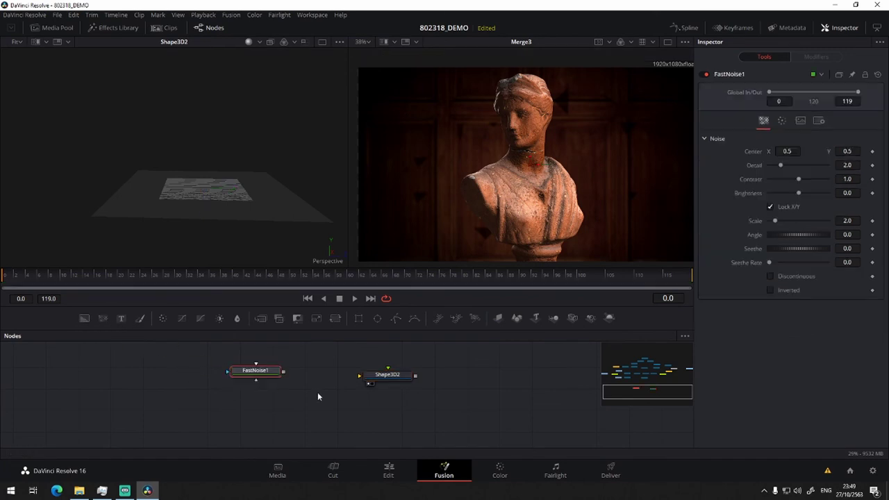
pyautogui.moveTo(317, 397); pyautogui.dragTo(192, 378)
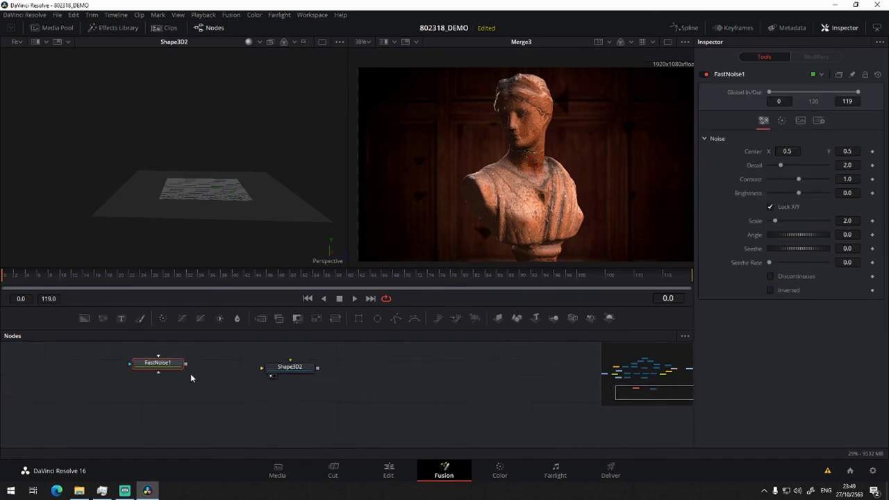
pyautogui.moveTo(186, 363); pyautogui.dragTo(299, 373)
pyautogui.moveTo(258, 202); pyautogui.dragTo(186, 285)
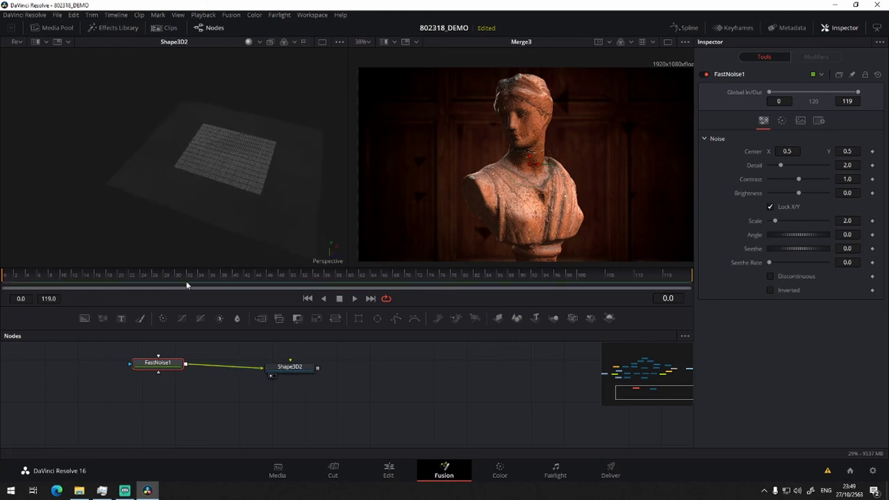
pyautogui.moveTo(222, 405); pyautogui.dragTo(299, 405)
pyautogui.click(365, 364)
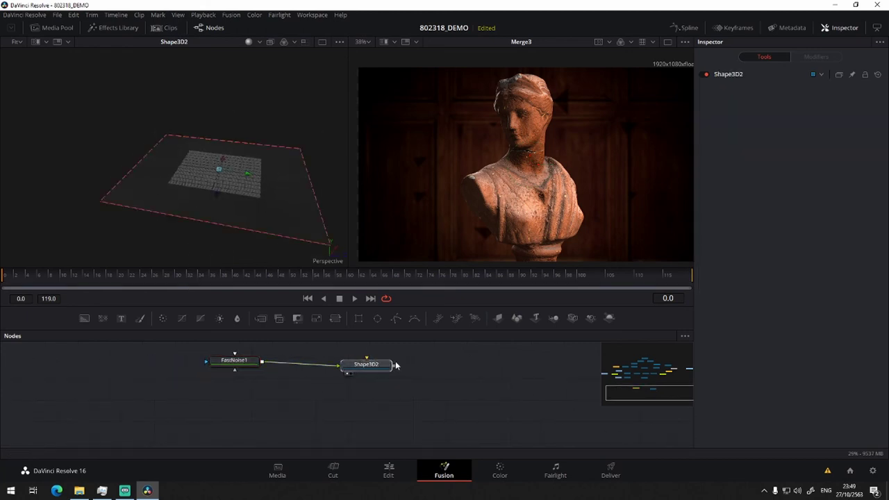
pyautogui.click(272, 410)
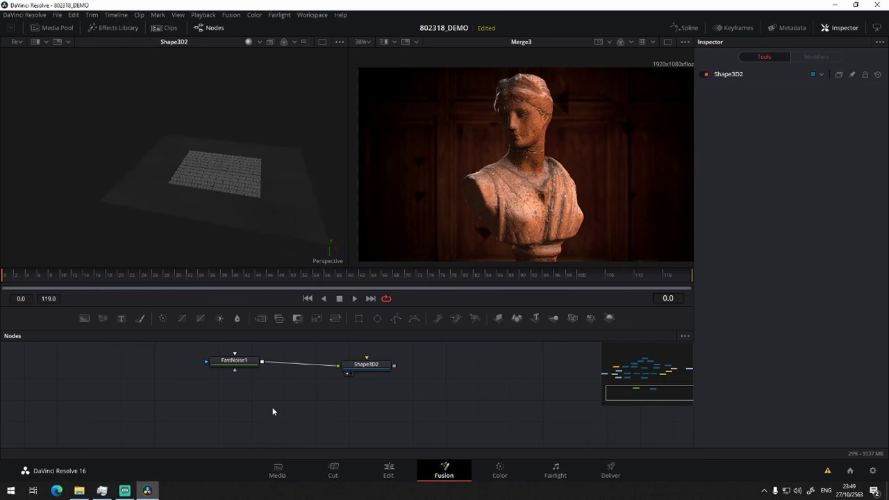
# Add a Displace 3D node to the flow and preview it in the left viewer
pyautogui.hotkey('shift', 'space')
pyautogui.write('Reflect')
pyautogui.write('i')
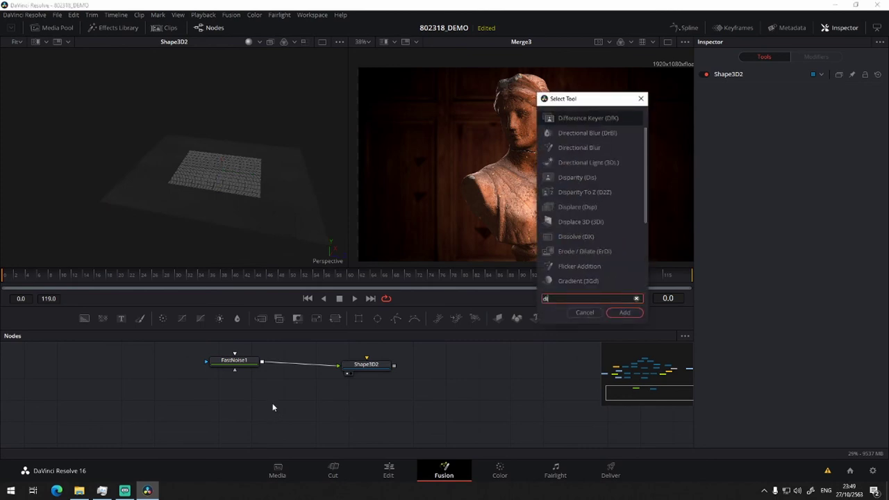
pyautogui.write('s')
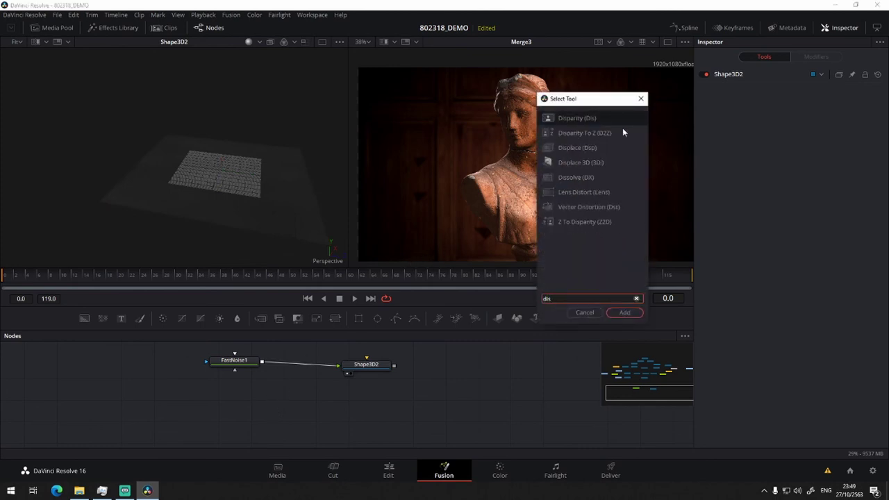
pyautogui.click(597, 168)
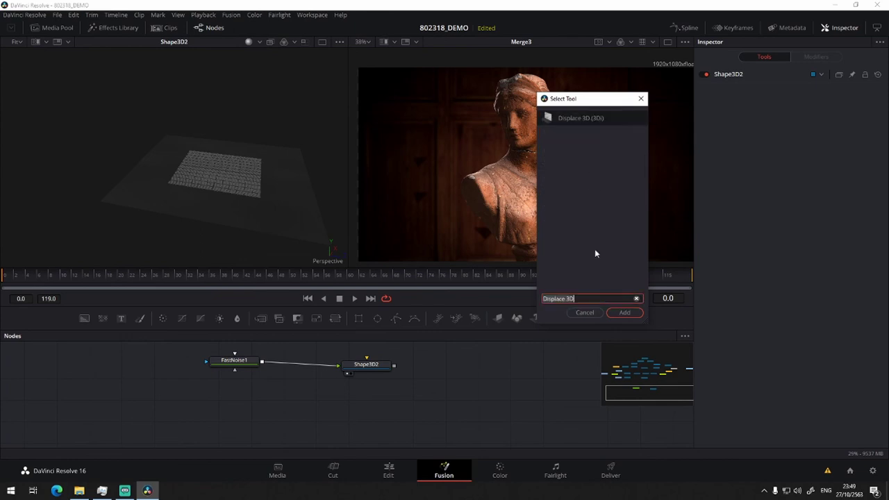
pyautogui.click(624, 313)
pyautogui.moveTo(271, 405); pyautogui.dragTo(304, 366)
pyautogui.moveTo(366, 367); pyautogui.dragTo(398, 368)
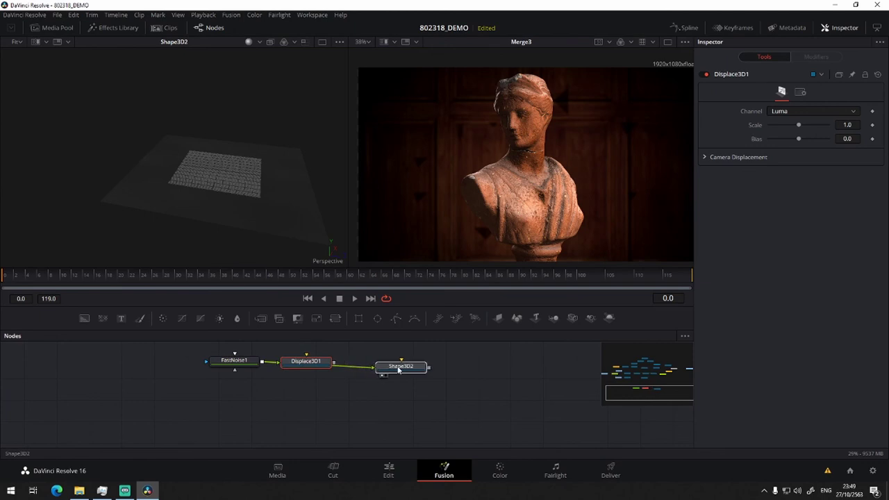
pyautogui.click(303, 361)
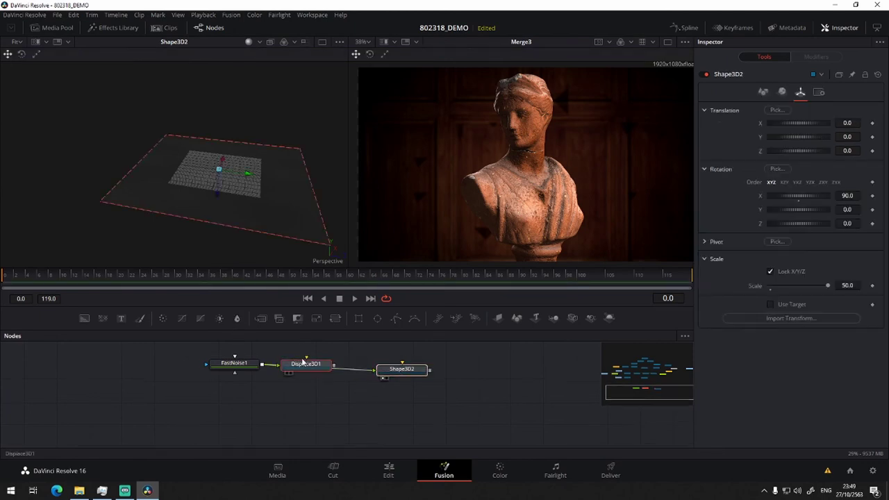
pyautogui.moveTo(305, 363); pyautogui.dragTo(295, 174)
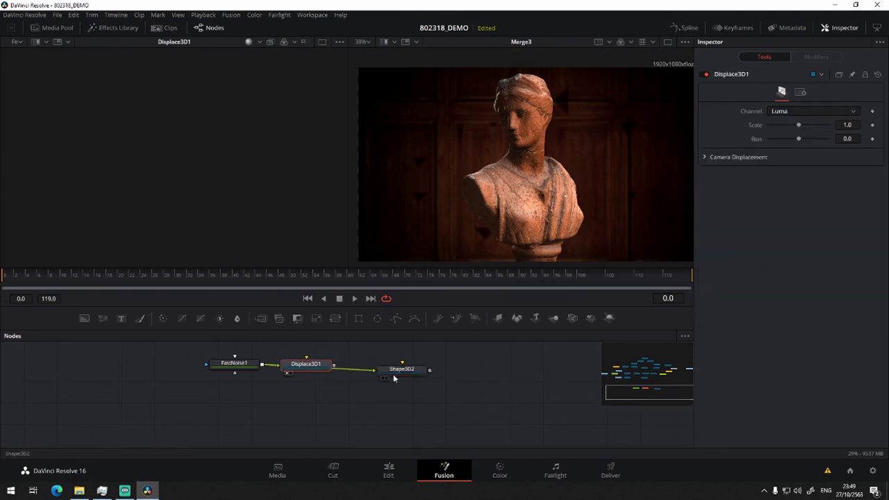
pyautogui.moveTo(411, 371)
pyautogui.mouseDown()
pyautogui.moveTo(241, 230)
pyautogui.moveTo(253, 166)
pyautogui.moveTo(295, 122)
pyautogui.moveTo(193, 163)
pyautogui.moveTo(236, 207)
pyautogui.mouseUp()
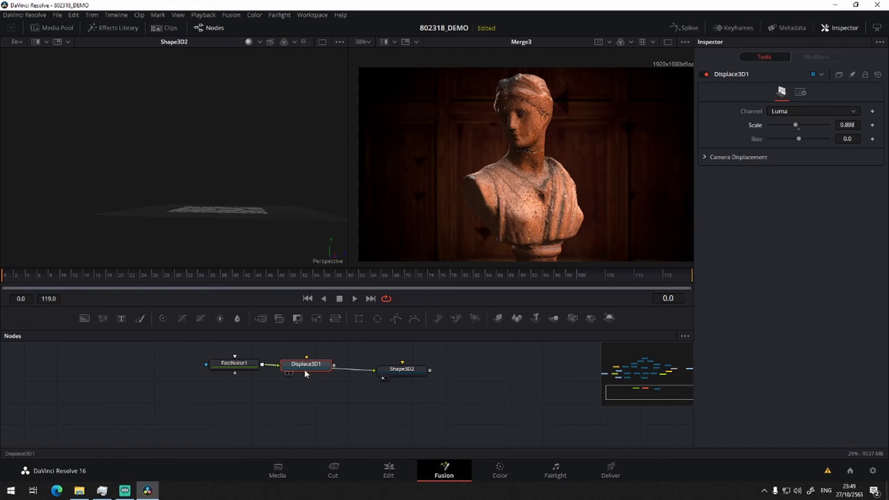
# Place Displace3D1 after Shape3D2, feeding Shape3D2 into it and FastNoise1 into its top input
pyautogui.moveTo(304, 373); pyautogui.dragTo(495, 378)
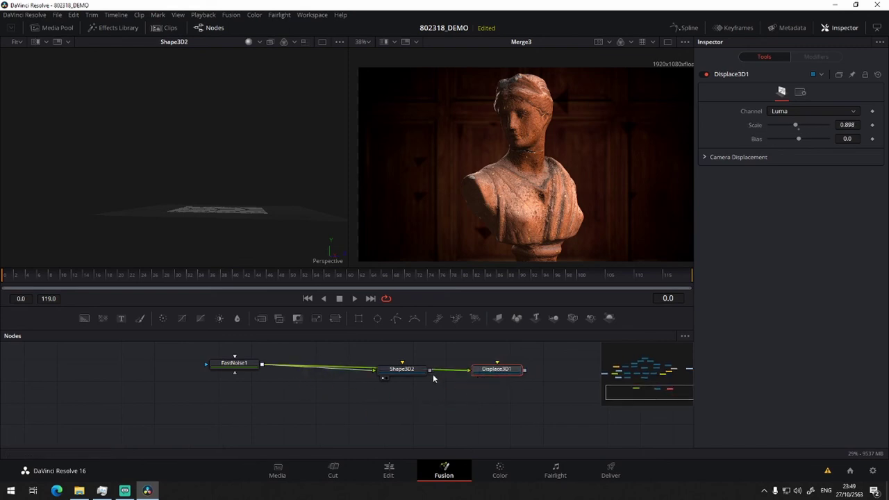
pyautogui.moveTo(431, 371); pyautogui.dragTo(497, 369)
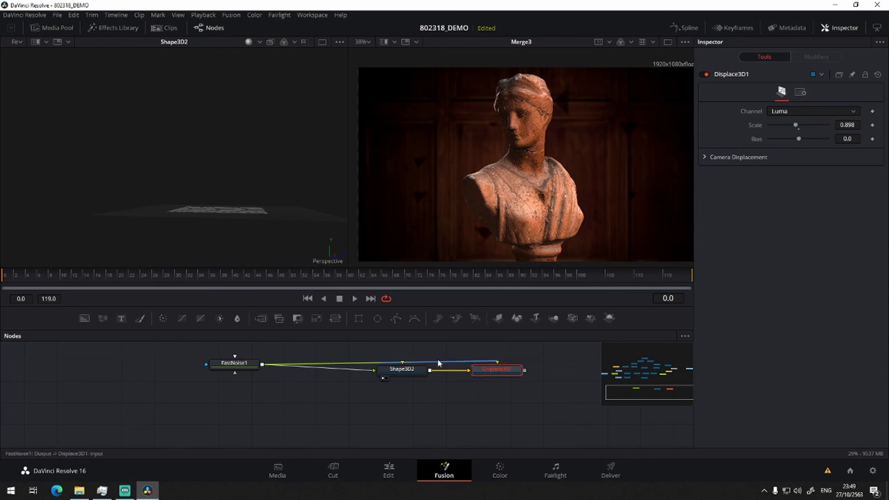
pyautogui.moveTo(439, 361); pyautogui.dragTo(467, 374)
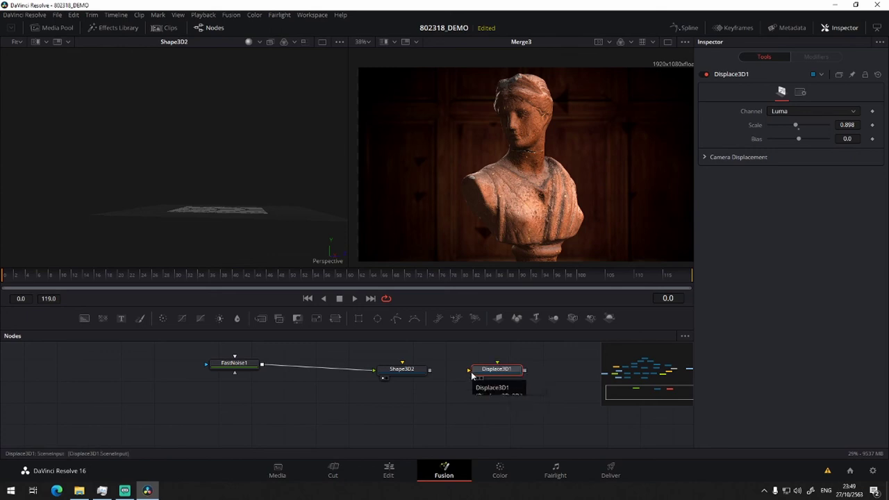
pyautogui.moveTo(469, 374); pyautogui.dragTo(429, 370)
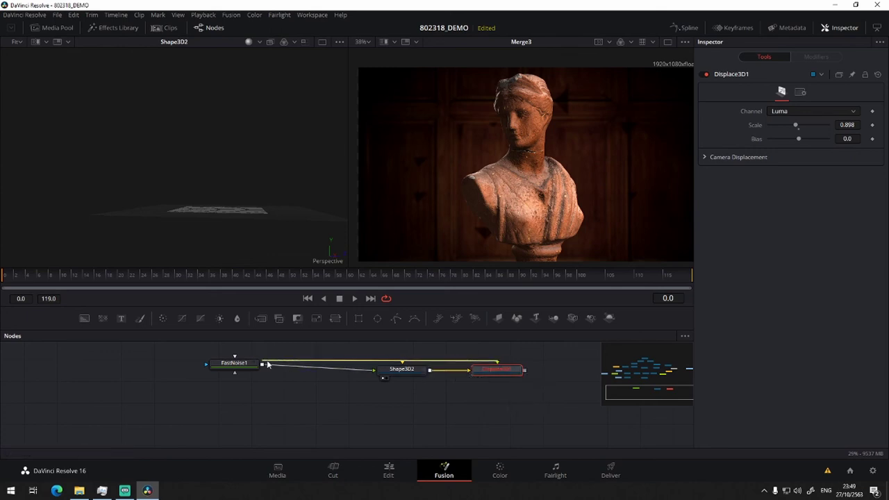
pyautogui.moveTo(498, 363); pyautogui.dragTo(268, 363)
pyautogui.moveTo(263, 364)
pyautogui.mouseDown()
pyautogui.moveTo(518, 381)
pyautogui.moveTo(304, 187)
pyautogui.mouseUp()
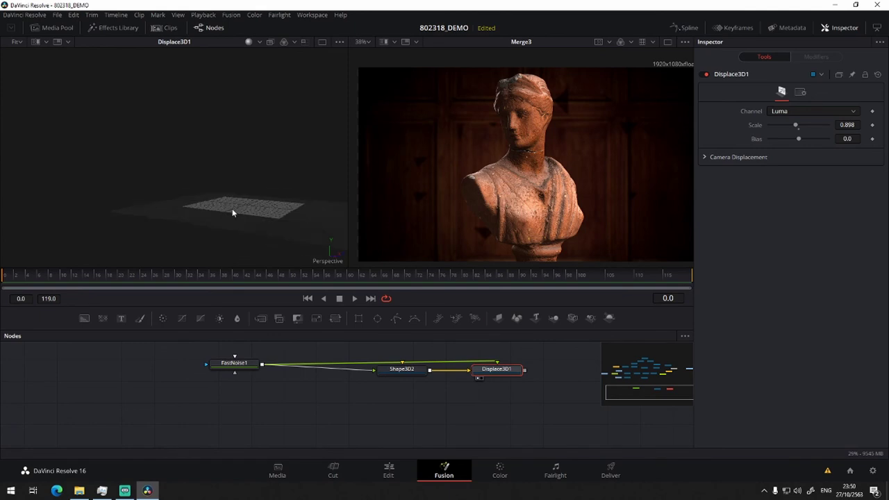
# Display the Shape3D2 plane as wireframe, then review Displace3D1 and FastNoise1 settings
pyautogui.click(411, 370)
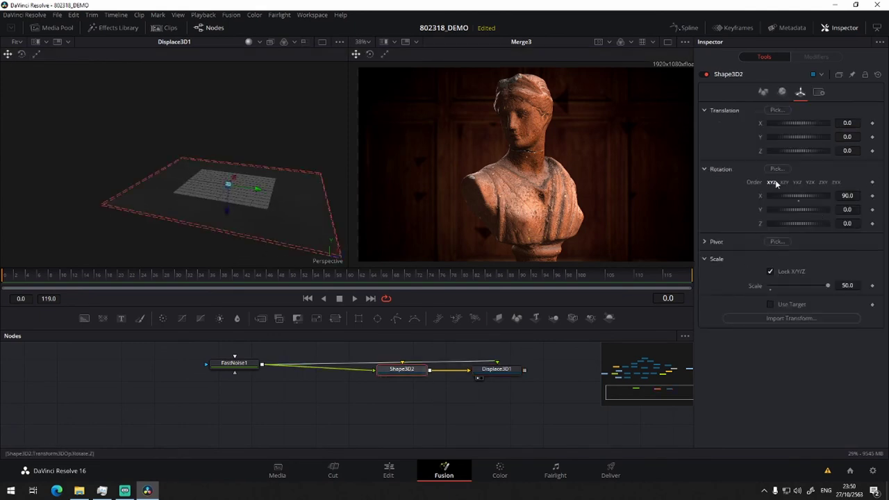
pyautogui.click(762, 92)
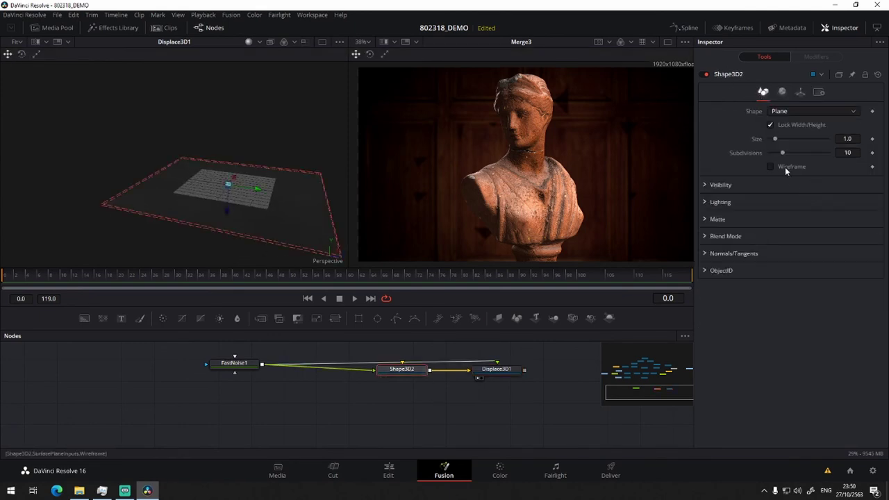
pyautogui.click(784, 167)
pyautogui.moveTo(305, 216)
pyautogui.mouseDown()
pyautogui.moveTo(289, 228)
pyautogui.moveTo(50, 57)
pyautogui.mouseUp()
pyautogui.scroll(3, 289, 224)
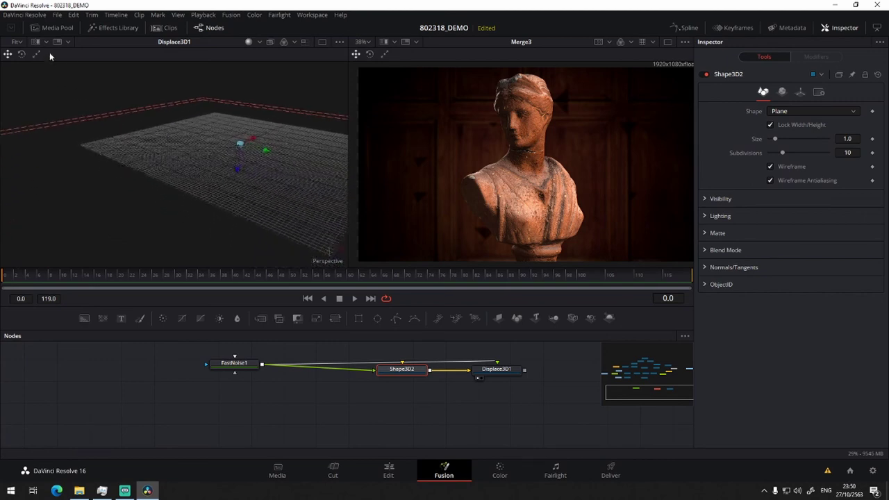
pyautogui.click(482, 369)
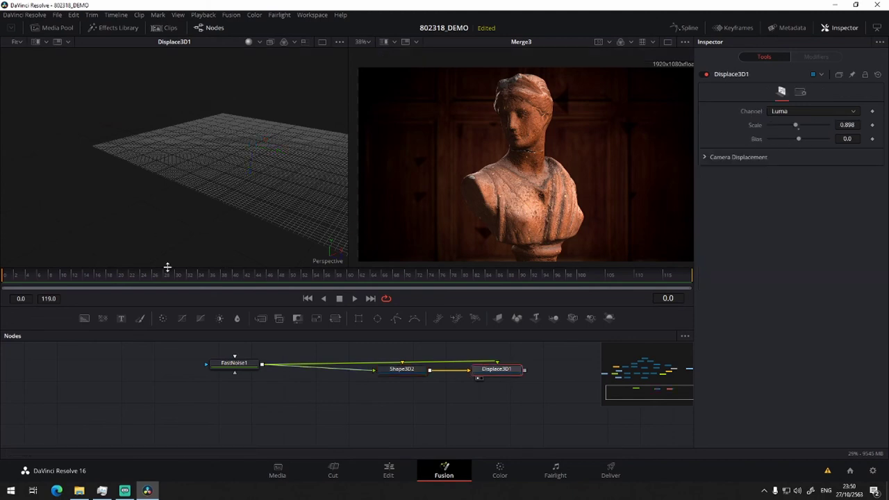
pyautogui.moveTo(276, 391); pyautogui.dragTo(188, 394)
pyautogui.click(180, 379)
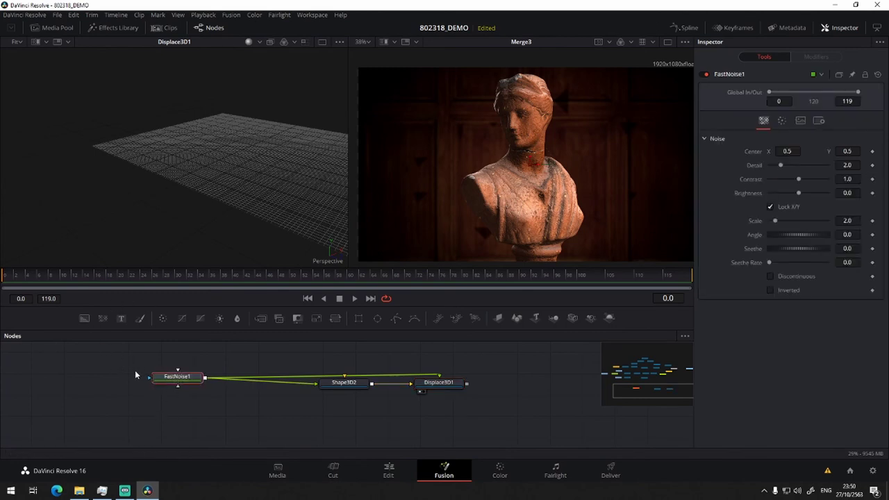
# Add a Fast Noise Texture node after FastNoise1
pyautogui.hotkey('shift', 'space')
pyautogui.write('fas')
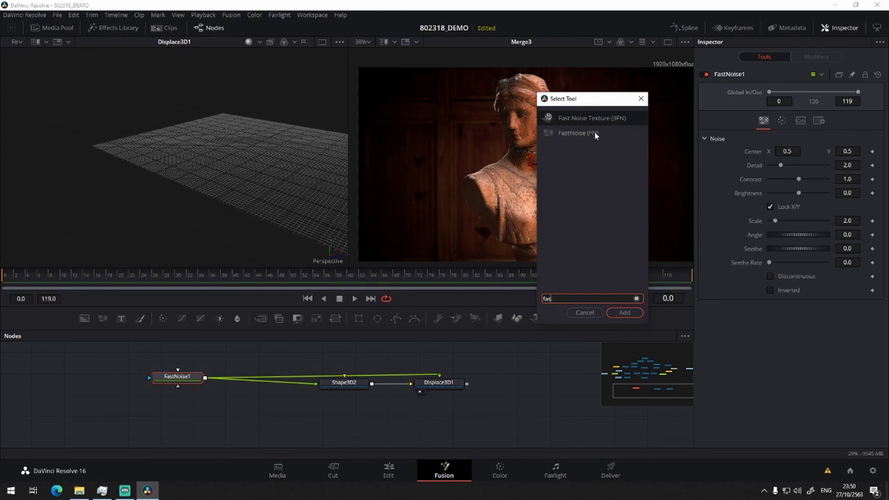
pyautogui.click(610, 119)
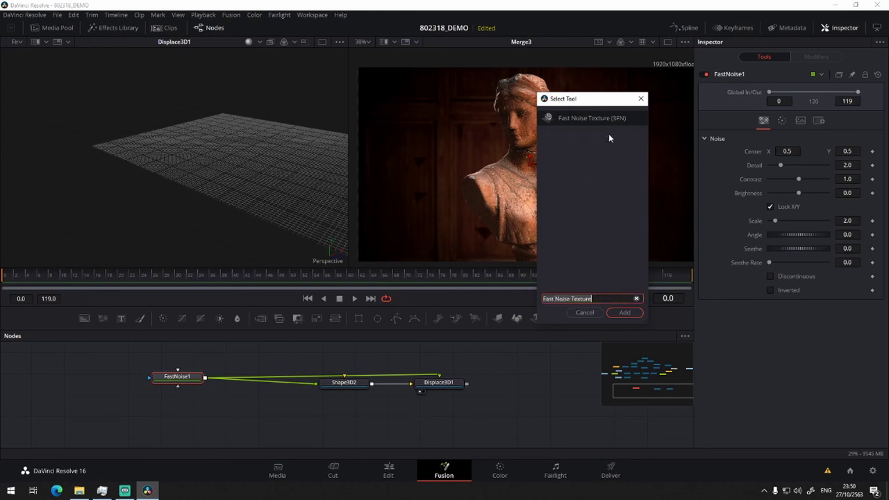
pyautogui.click(620, 313)
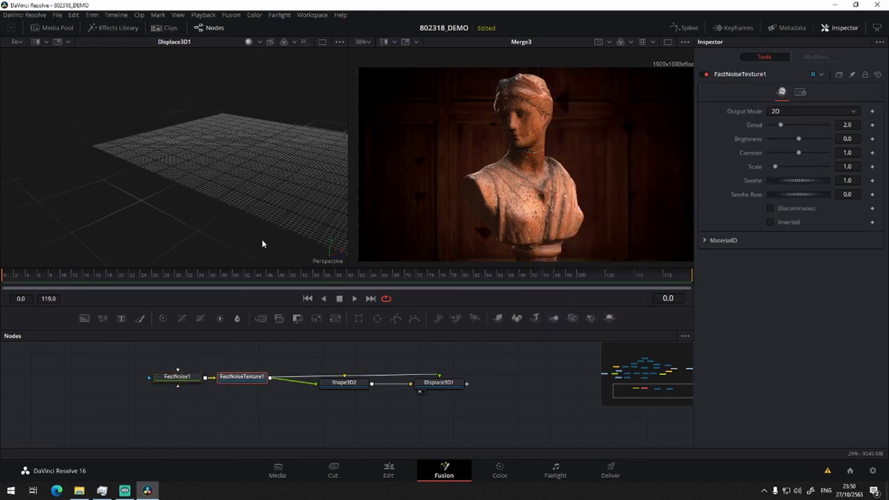
pyautogui.moveTo(262, 244); pyautogui.dragTo(264, 206)
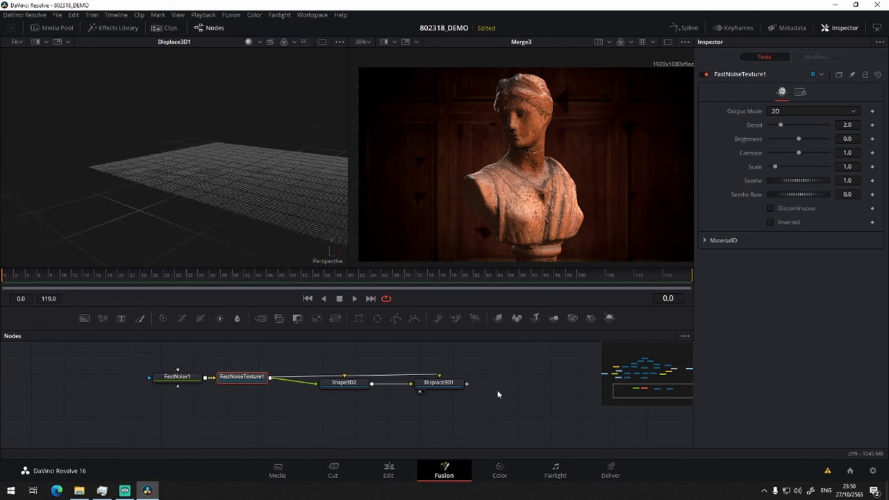
# Move Displace3D1 above Shape3D2 and add an ImagePlane3D node linked from Shape3D2
pyautogui.moveTo(496, 363); pyautogui.dragTo(454, 405)
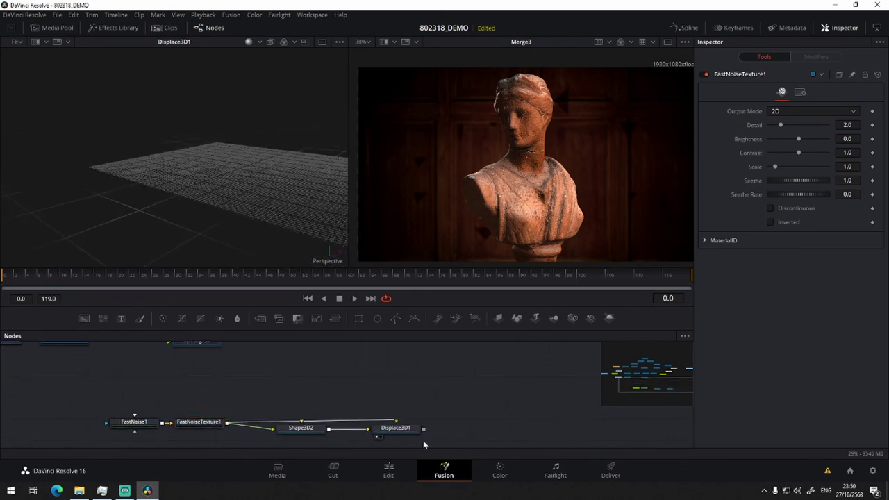
pyautogui.moveTo(400, 430); pyautogui.dragTo(307, 400)
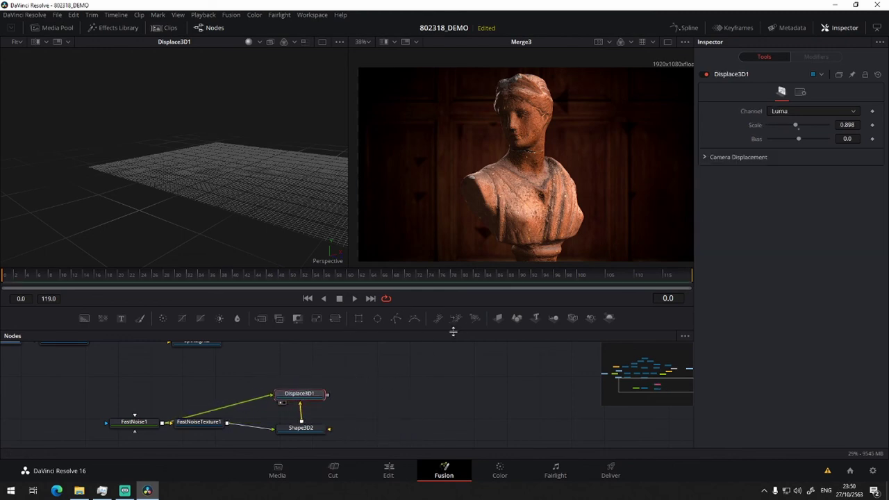
pyautogui.moveTo(407, 423); pyautogui.dragTo(420, 410)
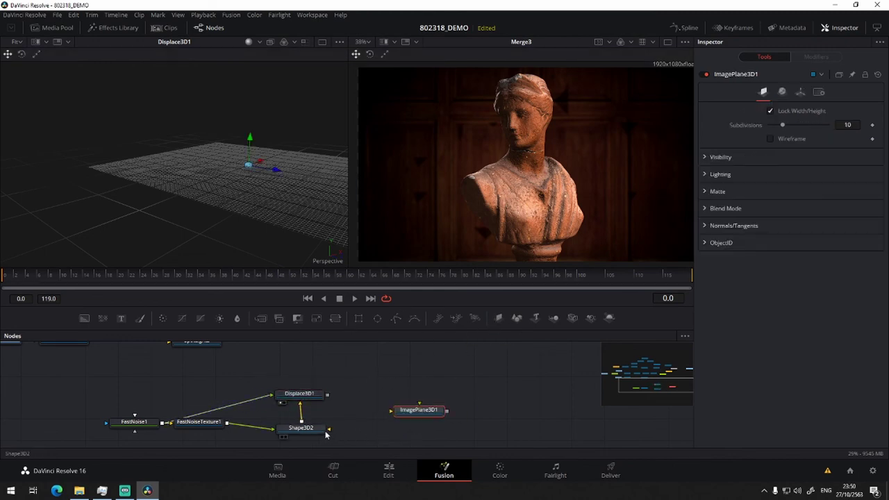
pyautogui.moveTo(330, 429); pyautogui.dragTo(420, 411)
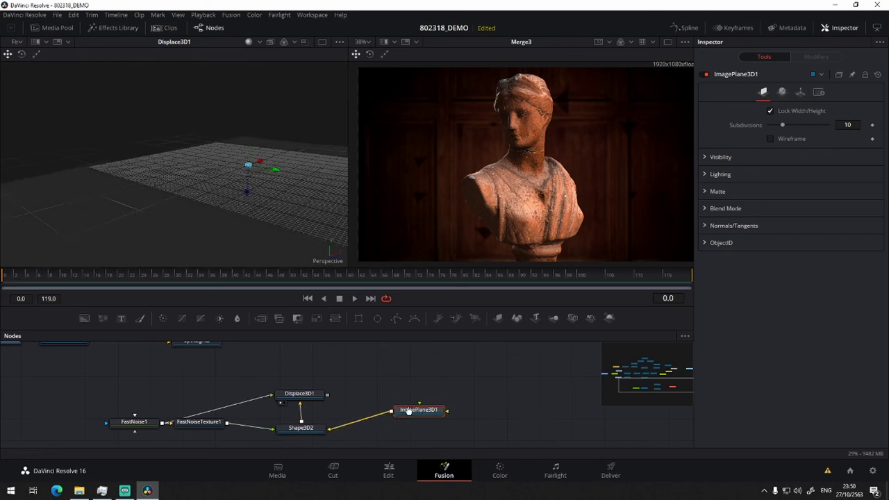
# Check the 3D viewer's display options and orbit to inspect the displaced plane
pyautogui.rightClick(250, 210)
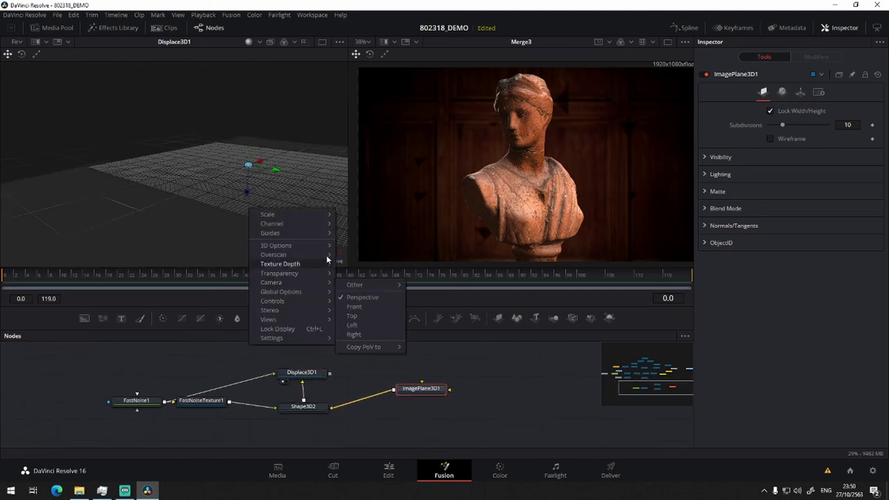
pyautogui.moveTo(313, 243)
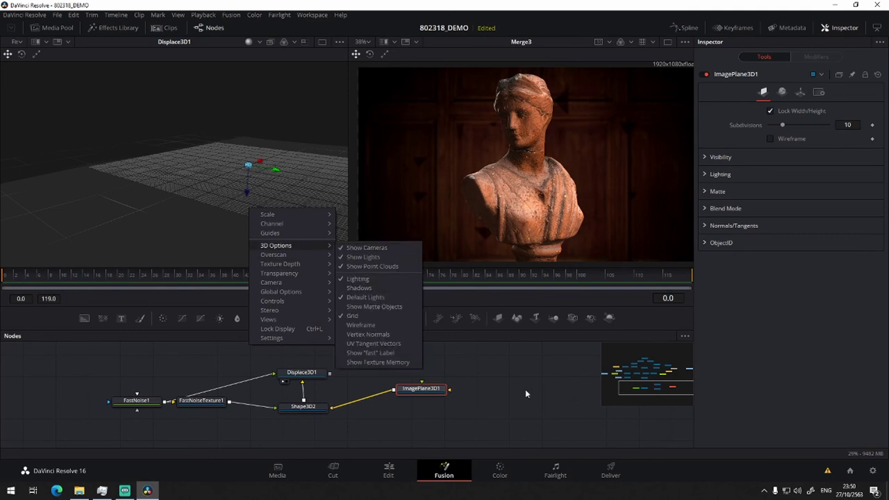
pyautogui.press('Escape')
pyautogui.moveTo(275, 158); pyautogui.dragTo(256, 172)
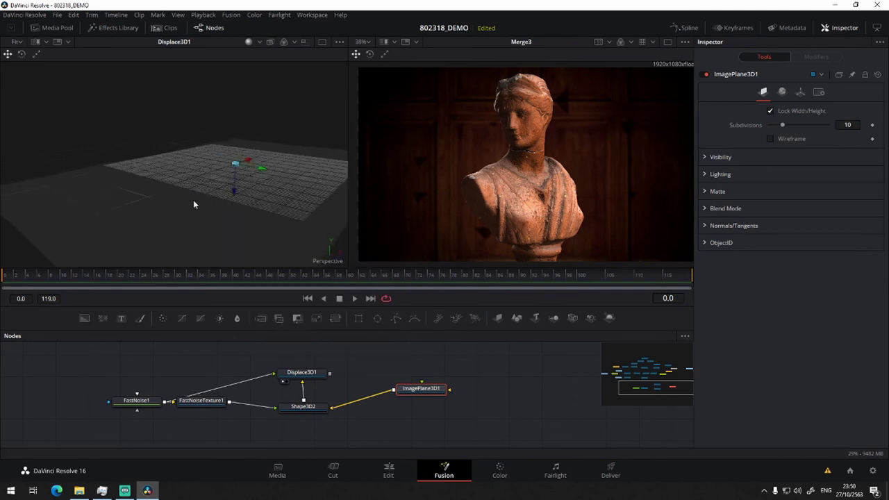
pyautogui.moveTo(241, 225)
pyautogui.mouseDown()
pyautogui.moveTo(188, 187)
pyautogui.moveTo(157, 234)
pyautogui.moveTo(179, 244)
pyautogui.mouseUp()
# Raise Displace3D1's displacement Scale from 0.898 to 10
pyautogui.click(303, 373)
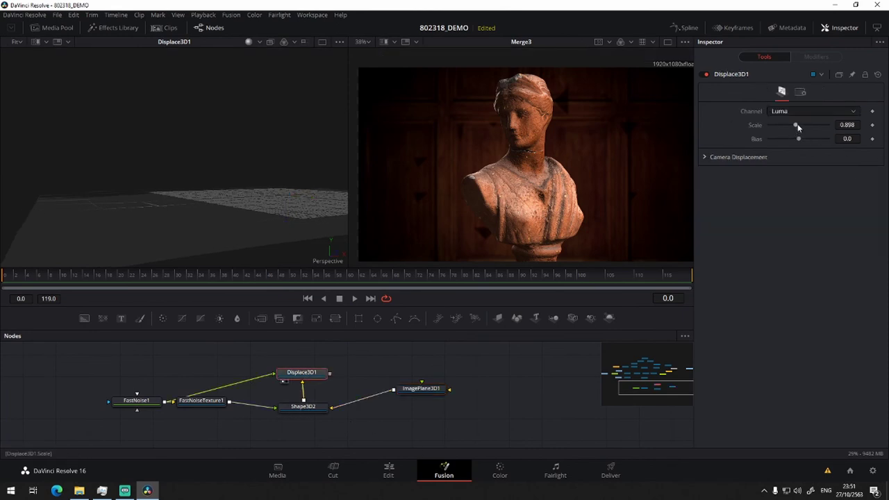
pyautogui.moveTo(797, 125); pyautogui.dragTo(828, 126)
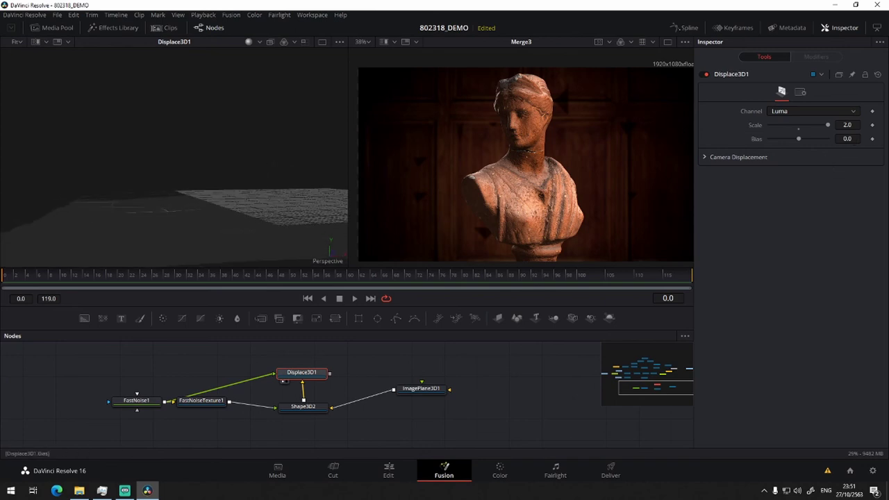
pyautogui.click(847, 125)
pyautogui.write('10')
pyautogui.press('Return')
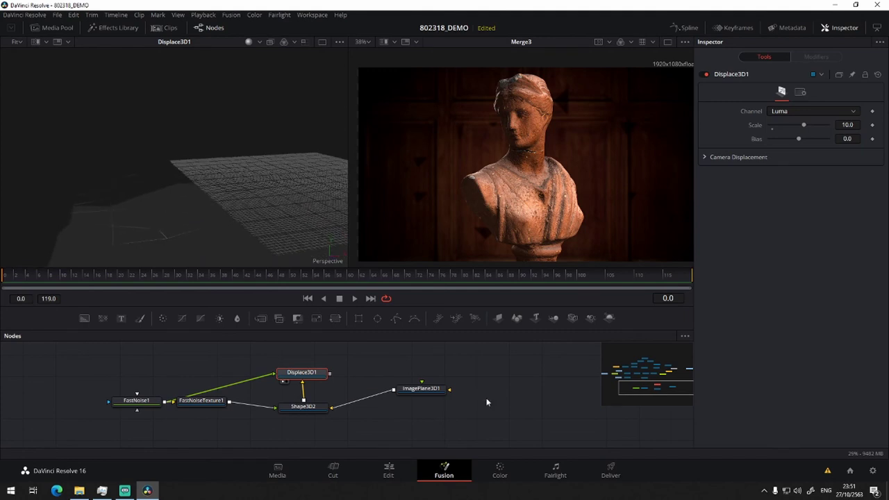
pyautogui.moveTo(494, 387); pyautogui.dragTo(487, 357)
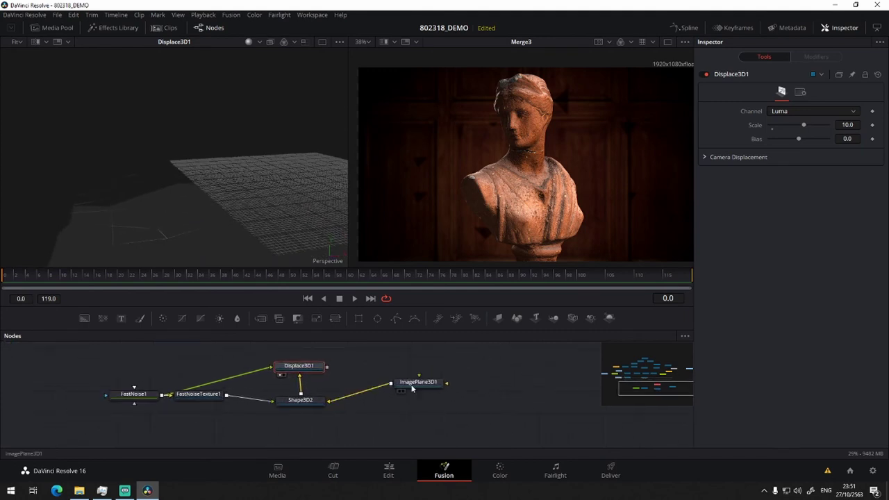
# Drag ImagePlane3D1 beside Shape3D2 and delete it
pyautogui.moveTo(431, 384); pyautogui.dragTo(425, 405)
pyautogui.moveTo(389, 366); pyautogui.dragTo(425, 370)
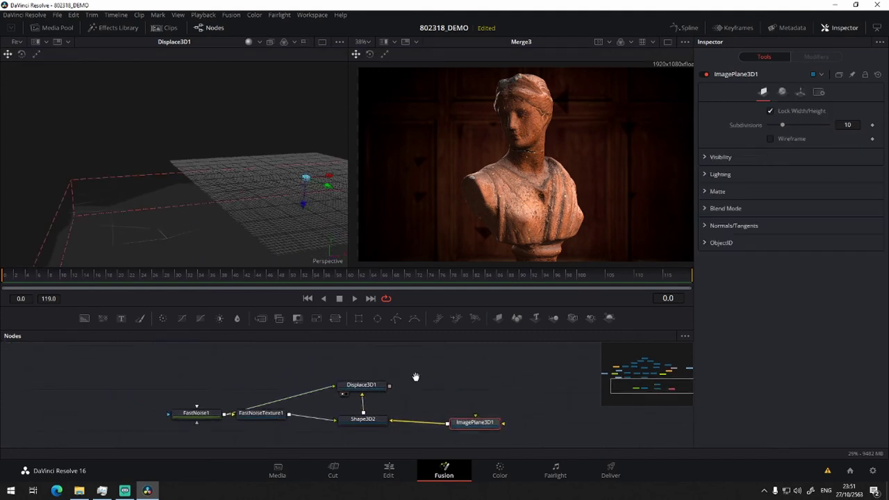
pyautogui.moveTo(467, 410)
pyautogui.mouseDown()
pyautogui.moveTo(447, 411)
pyautogui.moveTo(467, 412)
pyautogui.mouseUp()
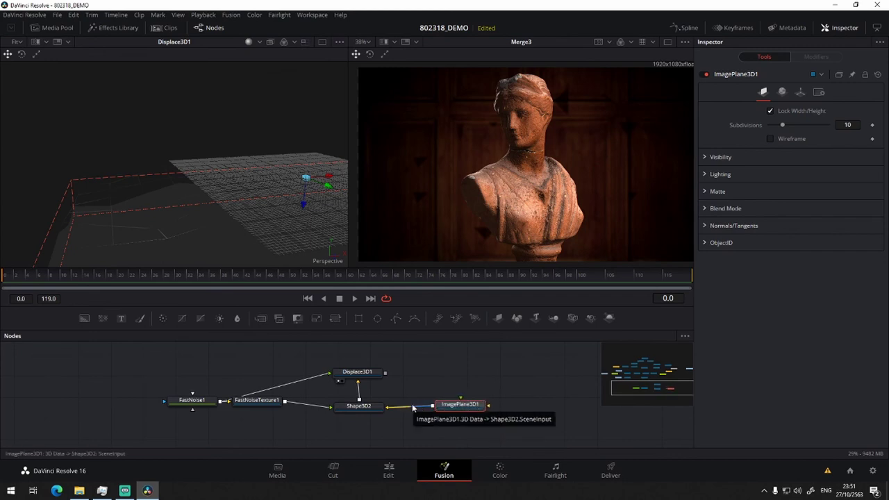
pyautogui.press('Delete')
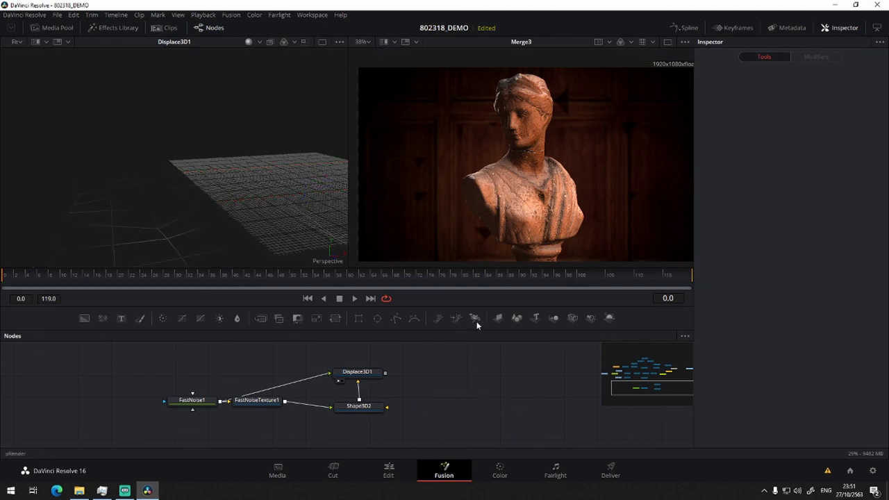
# Add a Merge3D3 node fed by Shape3D2, plus a Point Light from the 'light' search
pyautogui.click(548, 319)
pyautogui.moveTo(388, 407)
pyautogui.mouseDown()
pyautogui.moveTo(441, 401)
pyautogui.moveTo(459, 424)
pyautogui.mouseUp()
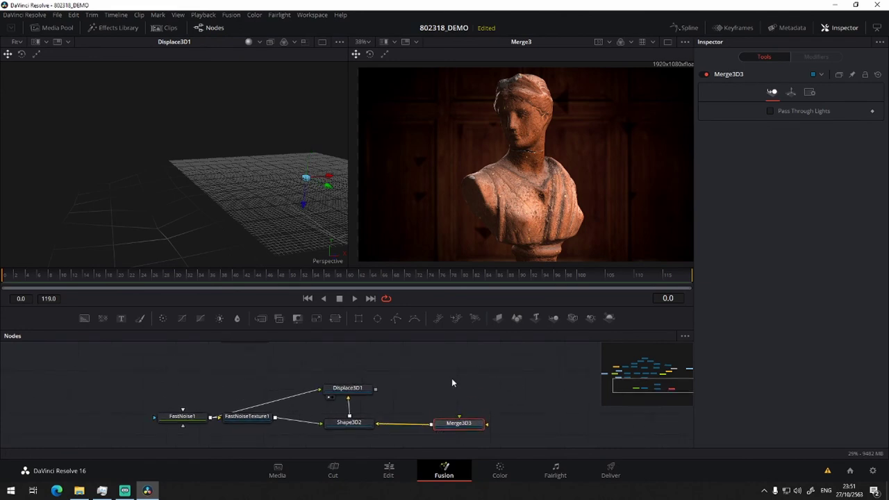
pyautogui.hotkey('shift', 'space')
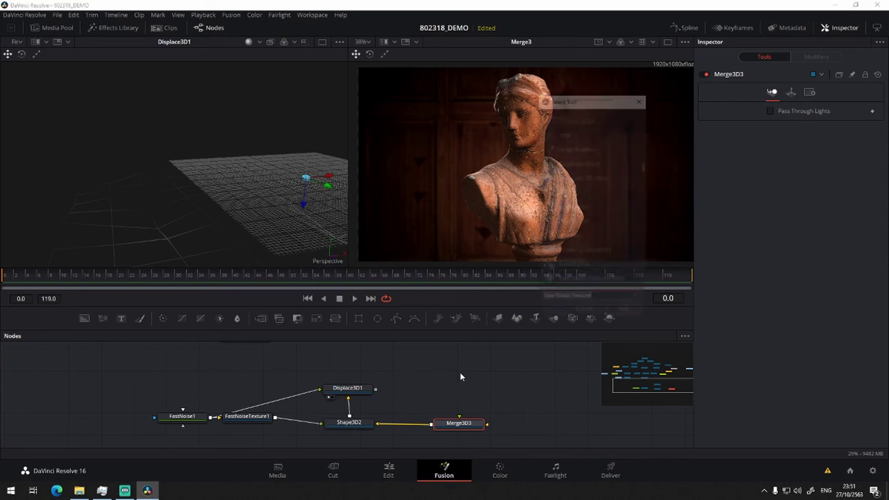
pyautogui.write('l')
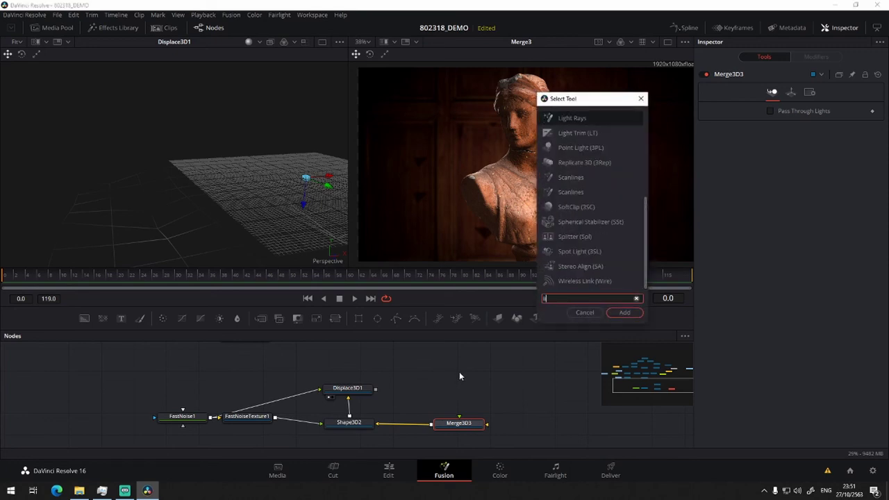
pyautogui.write('igh')
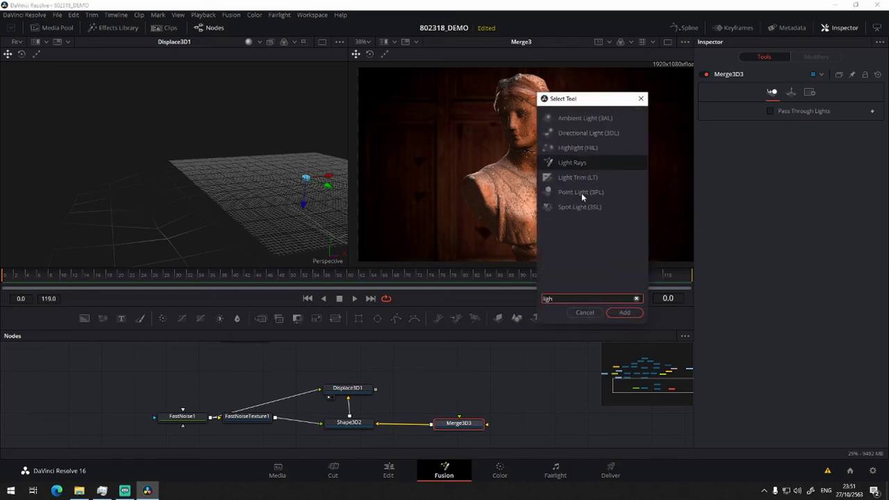
pyautogui.write('t')
pyautogui.click(582, 191)
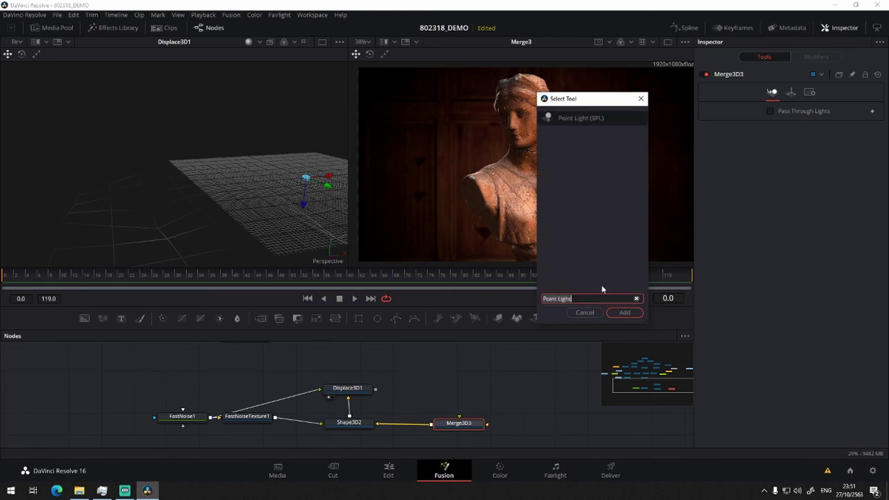
pyautogui.click(624, 313)
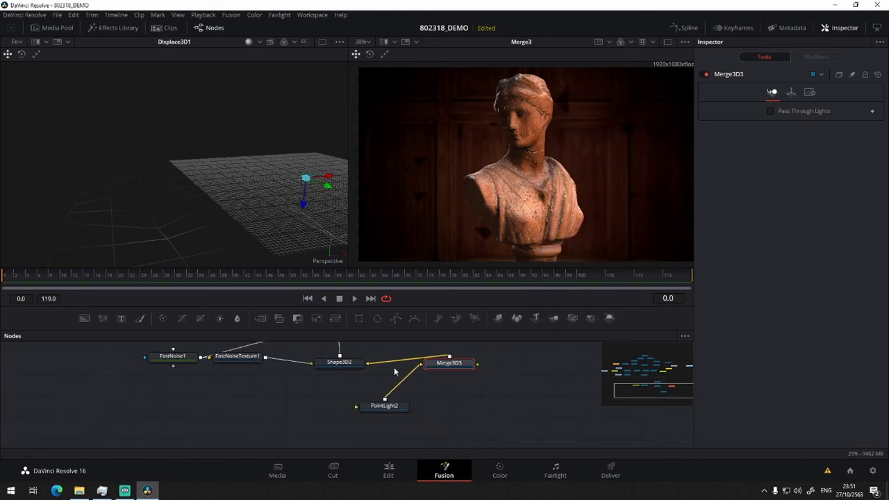
# Raise PointLight2 above the plane and inspect Shape3D2's visibility and lighting settings
pyautogui.click(394, 407)
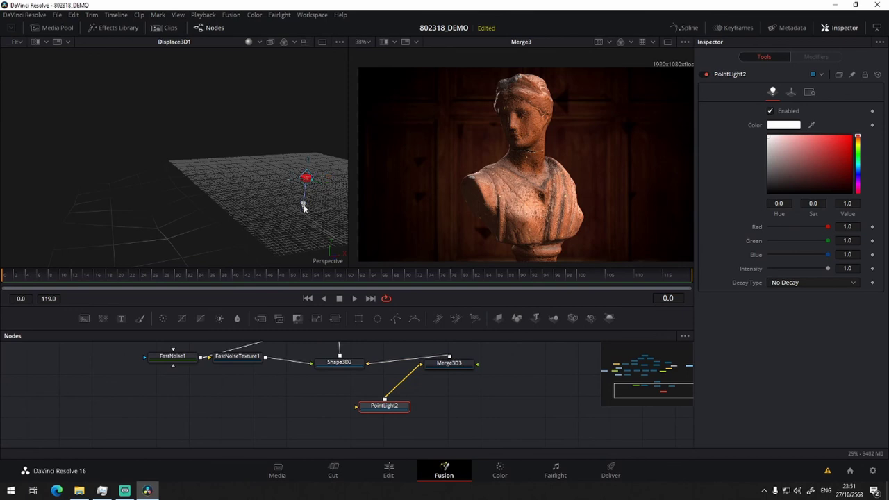
pyautogui.moveTo(304, 206)
pyautogui.mouseDown()
pyautogui.moveTo(310, 154)
pyautogui.moveTo(311, 171)
pyautogui.mouseUp()
pyautogui.scroll(4, 423, 445)
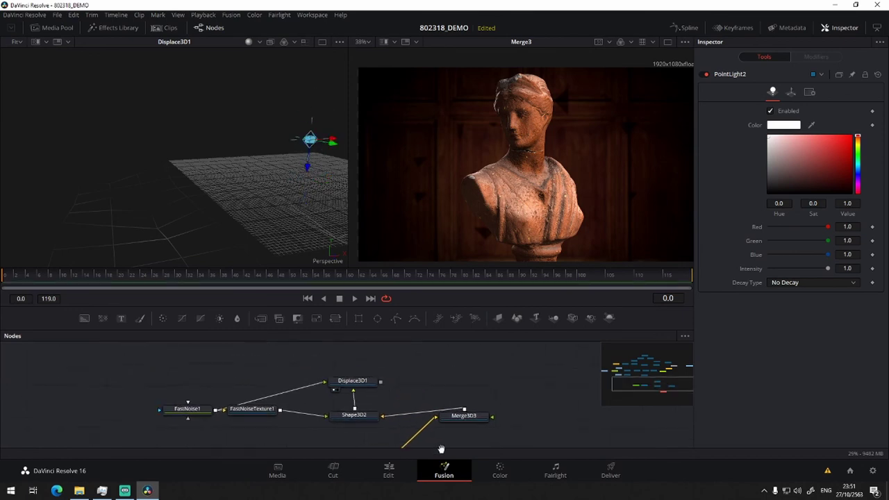
pyautogui.click(179, 411)
pyautogui.click(344, 419)
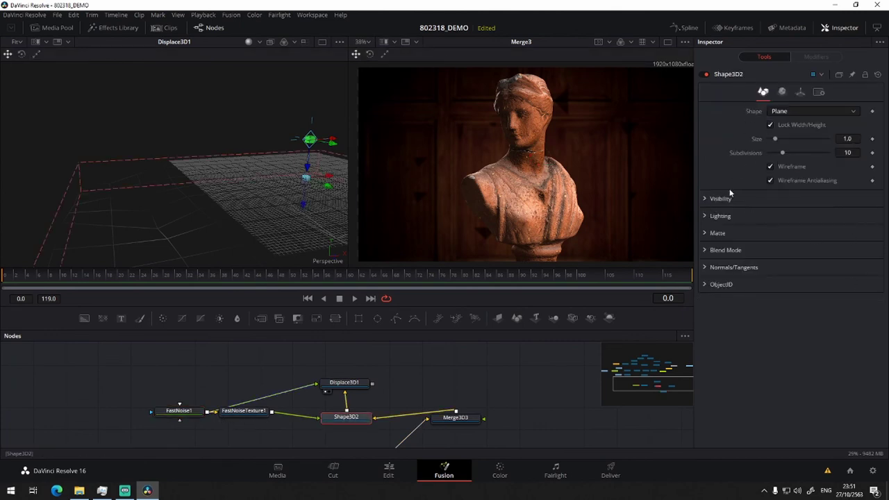
pyautogui.click(705, 199)
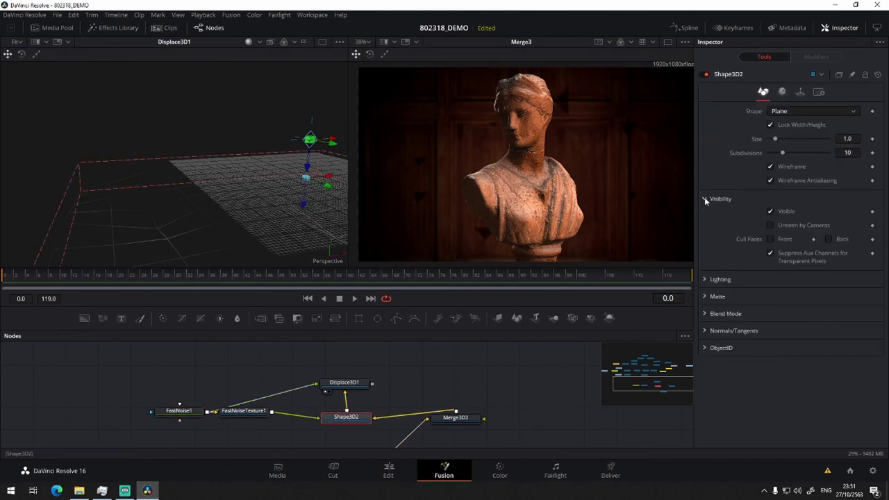
pyautogui.click(705, 199)
pyautogui.click(706, 216)
pyautogui.click(706, 216)
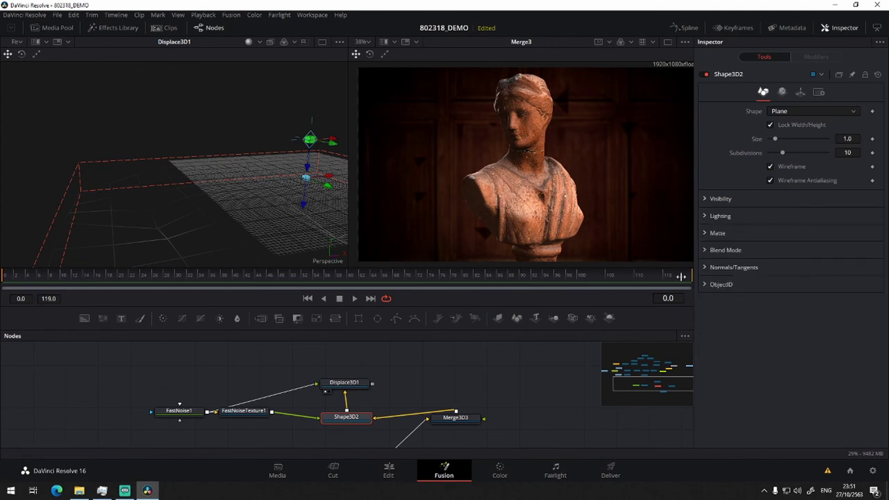
pyautogui.moveTo(255, 234); pyautogui.dragTo(237, 200)
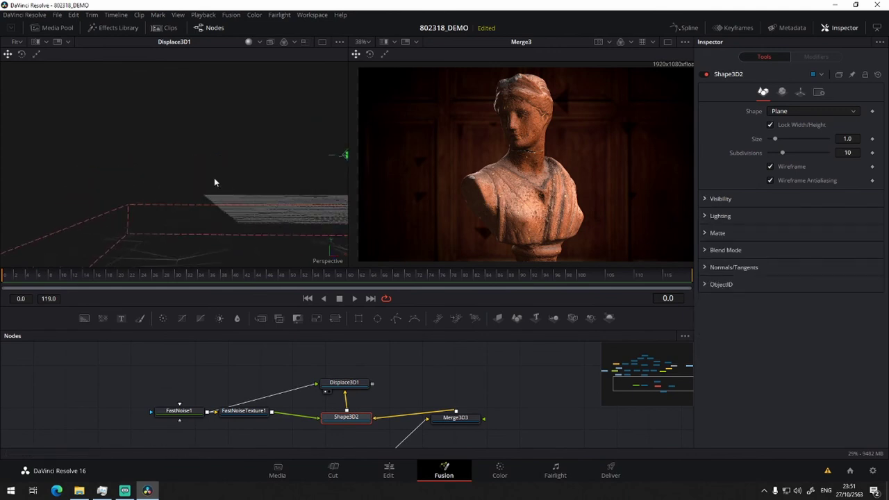
# Set PointLight2's intensity to 50.0 and show Merge3D3 in the 3D viewer
pyautogui.moveTo(466, 422); pyautogui.dragTo(421, 363)
pyautogui.click(347, 401)
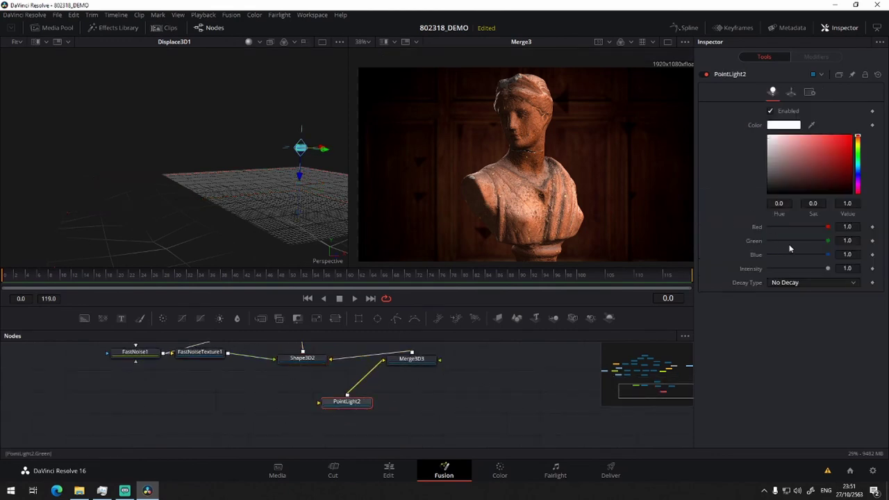
pyautogui.click(847, 268)
pyautogui.press('Tab')
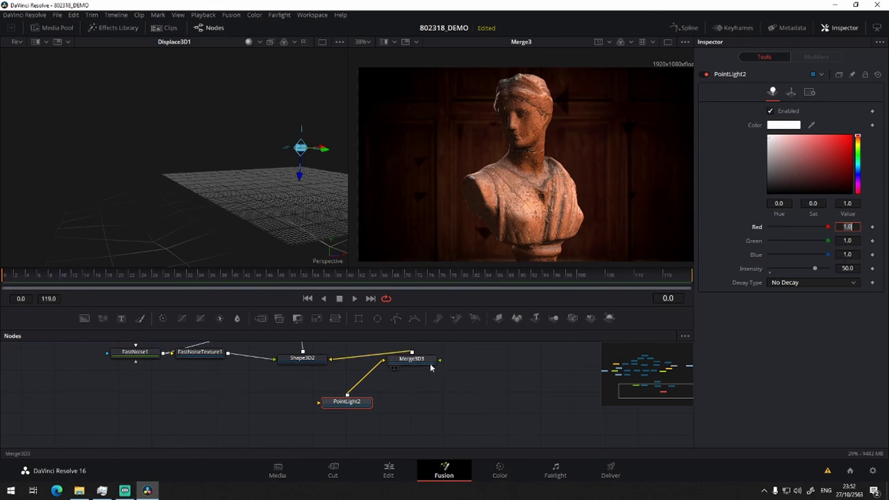
pyautogui.press('1')
# Lift the point light higher and compare Shape3D2 alone with the merged scene
pyautogui.moveTo(292, 233); pyautogui.dragTo(294, 222)
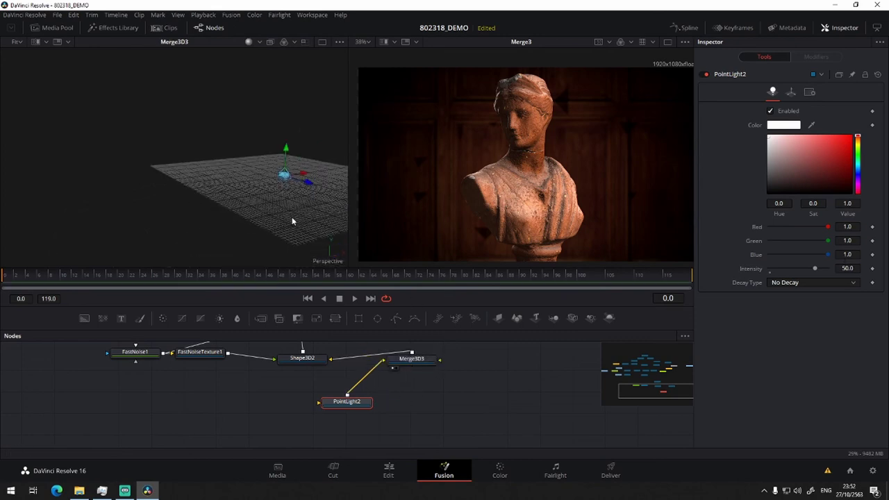
pyautogui.hscroll(5, 382, 377)
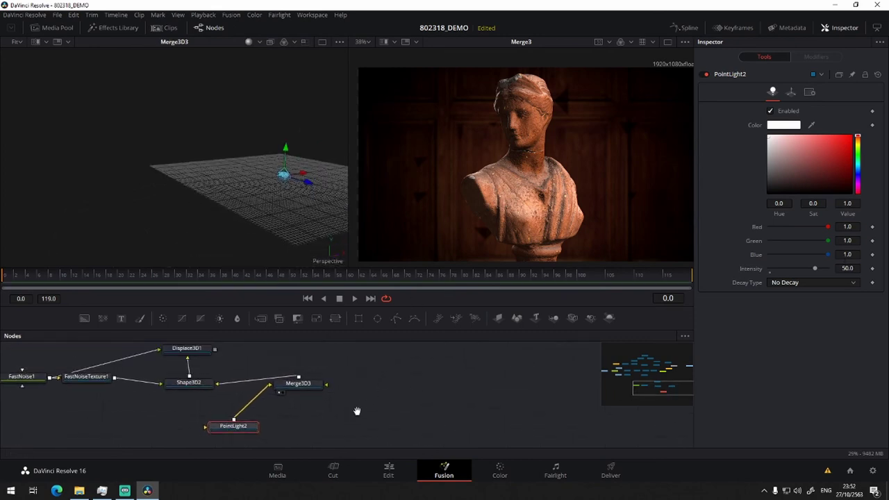
pyautogui.moveTo(287, 153); pyautogui.dragTo(288, 120)
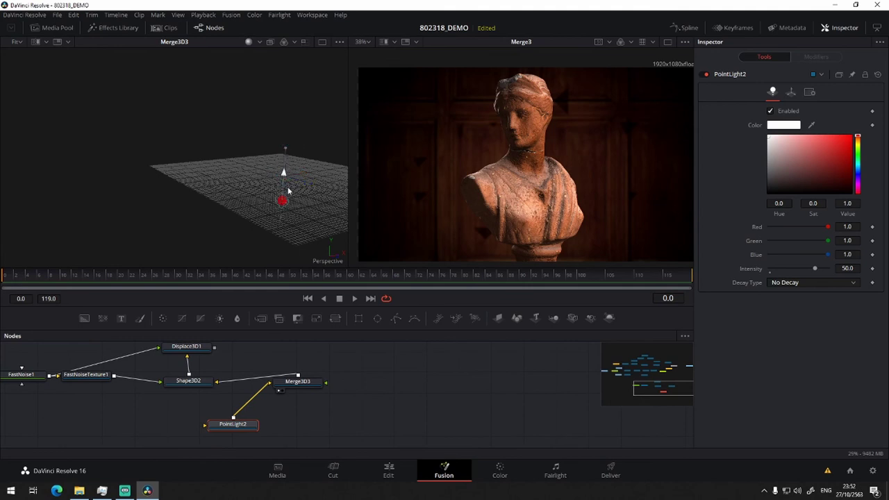
pyautogui.click(170, 389)
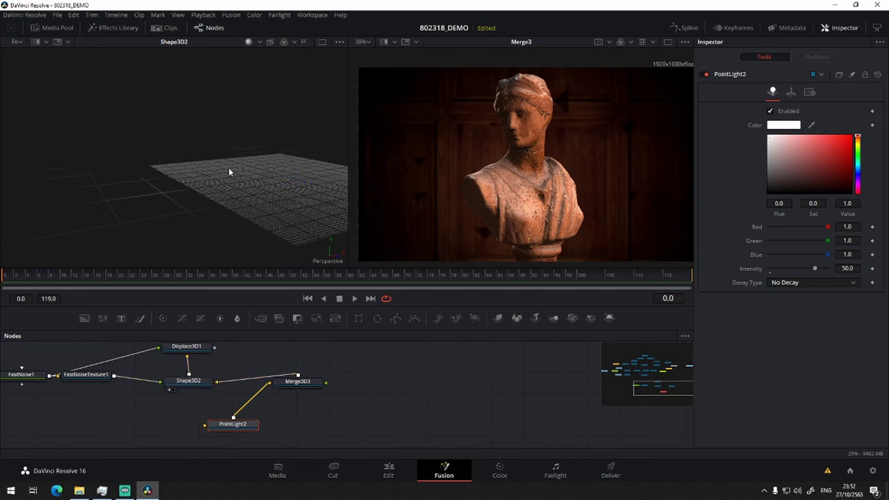
pyautogui.click(279, 390)
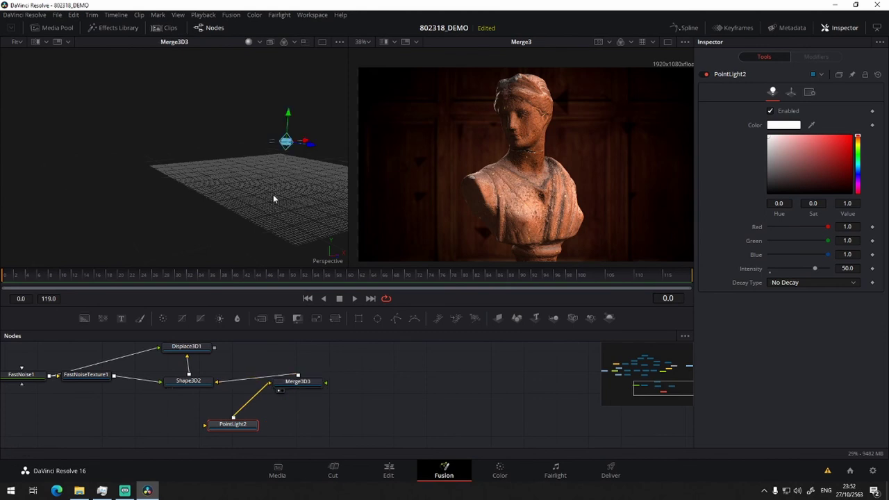
pyautogui.moveTo(155, 198); pyautogui.dragTo(172, 180)
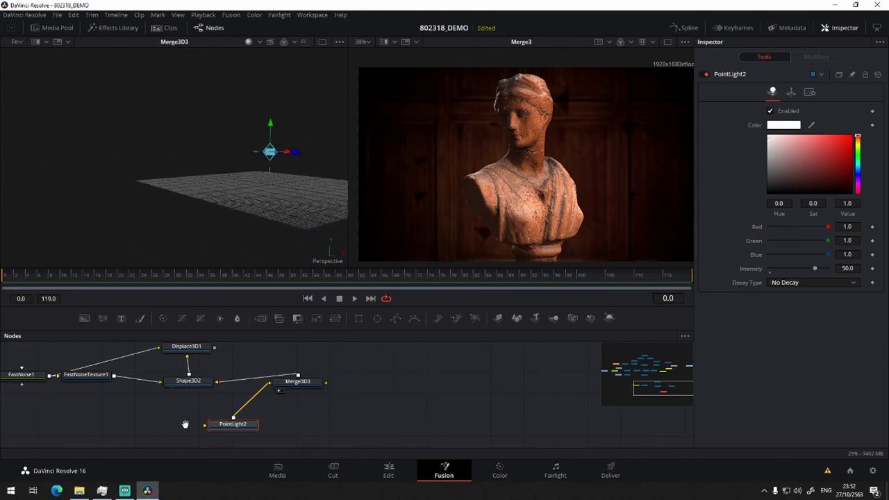
pyautogui.moveTo(185, 425); pyautogui.dragTo(316, 434)
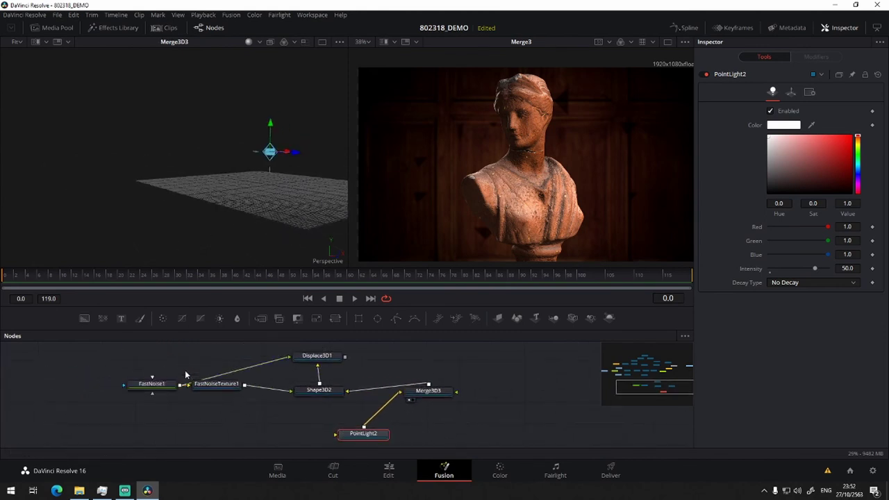
# Delete the FastNoiseTexture1 node so that FastNoise1 alone feeds the plane
pyautogui.click(153, 384)
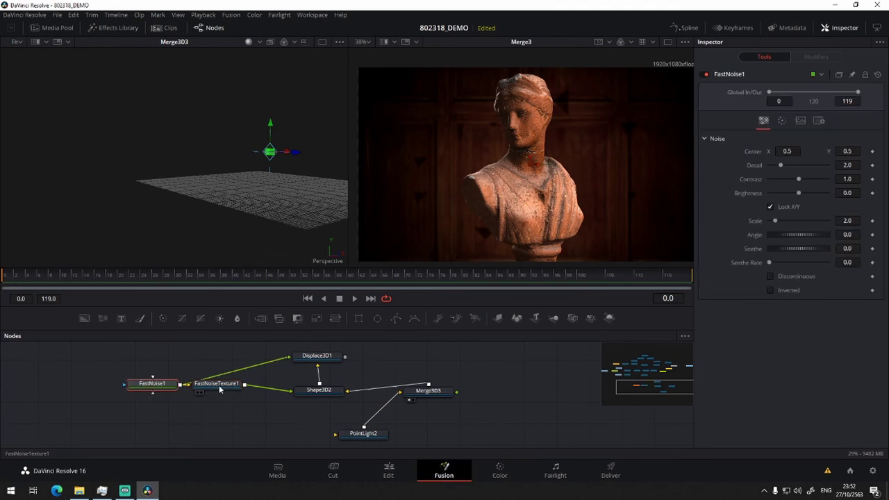
pyautogui.click(220, 387)
pyautogui.click(706, 75)
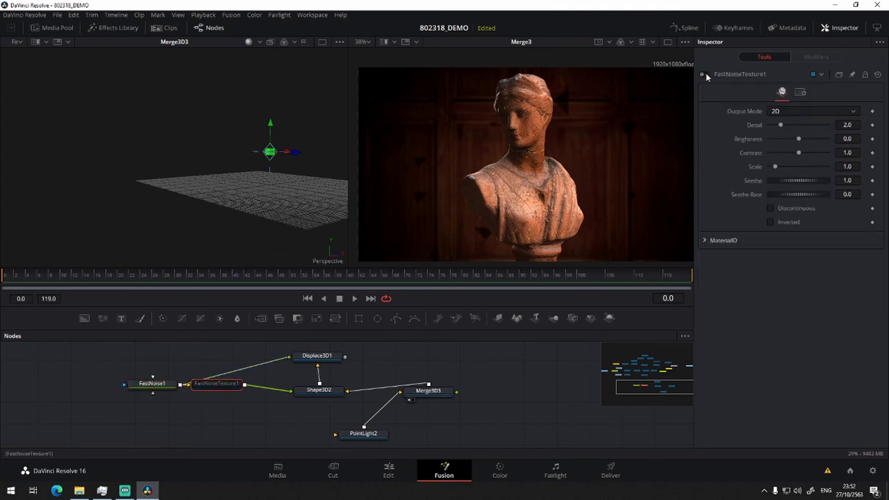
pyautogui.click(706, 74)
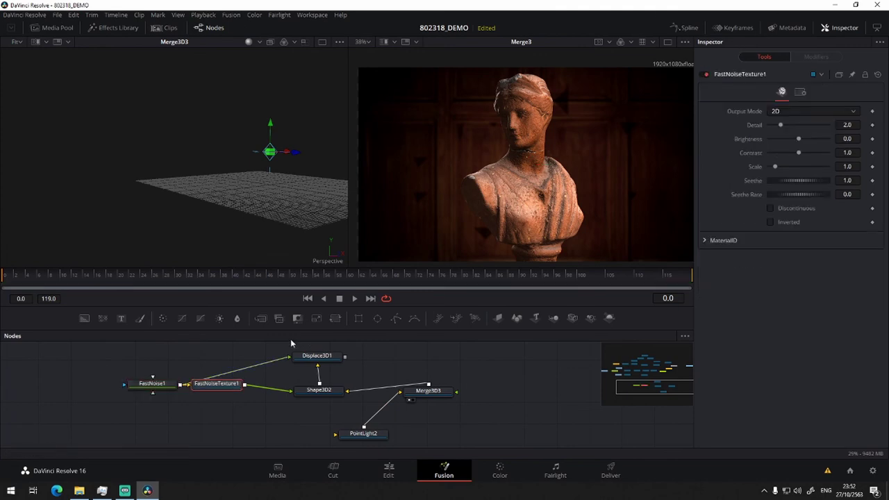
pyautogui.click(153, 384)
pyautogui.press('Delete')
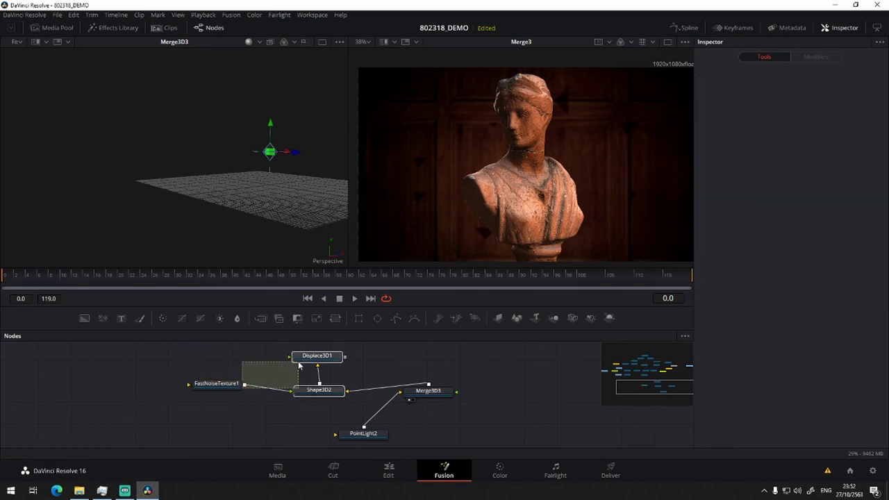
pyautogui.moveTo(244, 383); pyautogui.dragTo(317, 360)
pyautogui.click(224, 383)
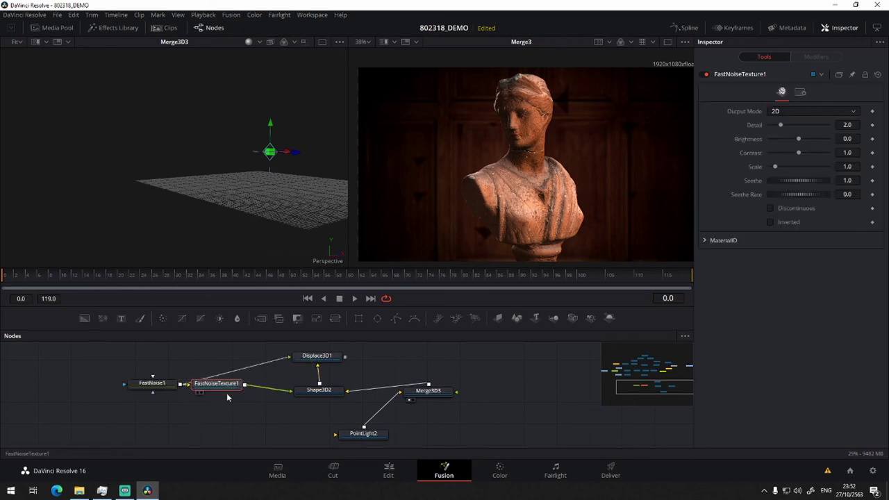
pyautogui.press('Delete')
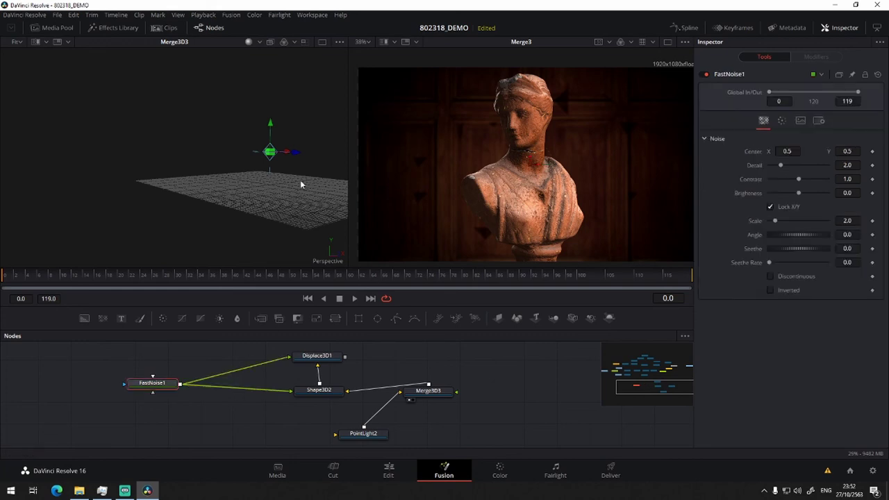
pyautogui.moveTo(300, 180)
pyautogui.mouseDown()
pyautogui.moveTo(216, 185)
pyautogui.moveTo(236, 182)
pyautogui.mouseUp()
# View the Shape3D2 plane, then Displace3D1, in the left viewer
pyautogui.click(325, 390)
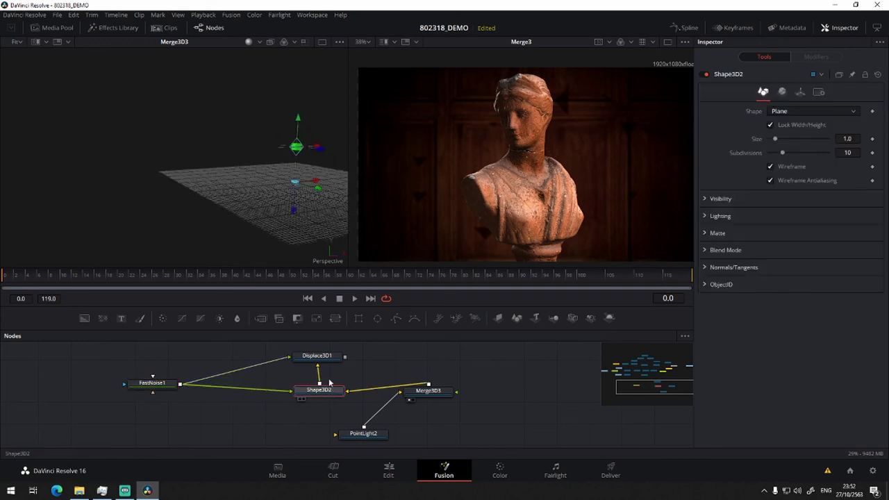
pyautogui.moveTo(318, 390)
pyautogui.mouseDown()
pyautogui.moveTo(266, 207)
pyautogui.moveTo(190, 201)
pyautogui.moveTo(264, 194)
pyautogui.mouseUp()
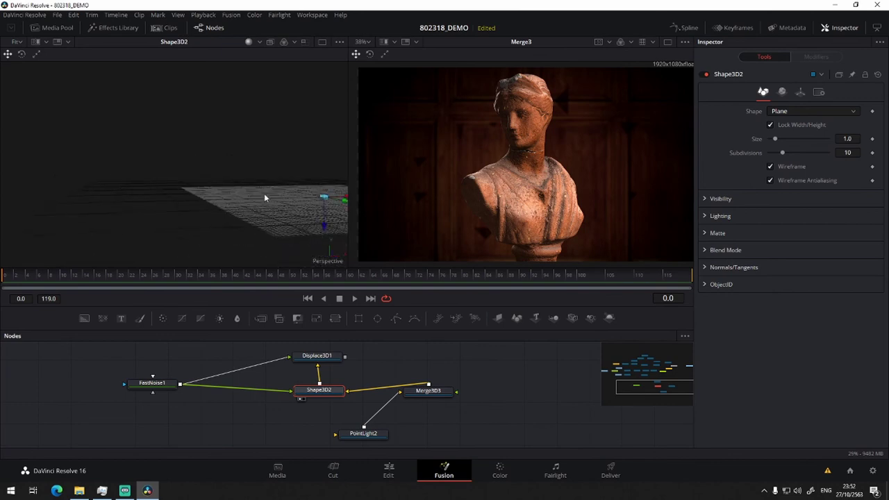
pyautogui.click(331, 361)
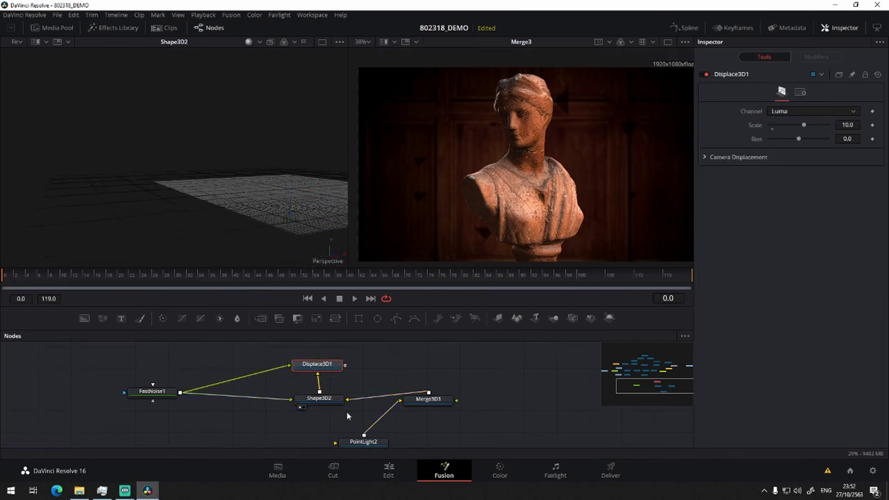
pyautogui.press('1')
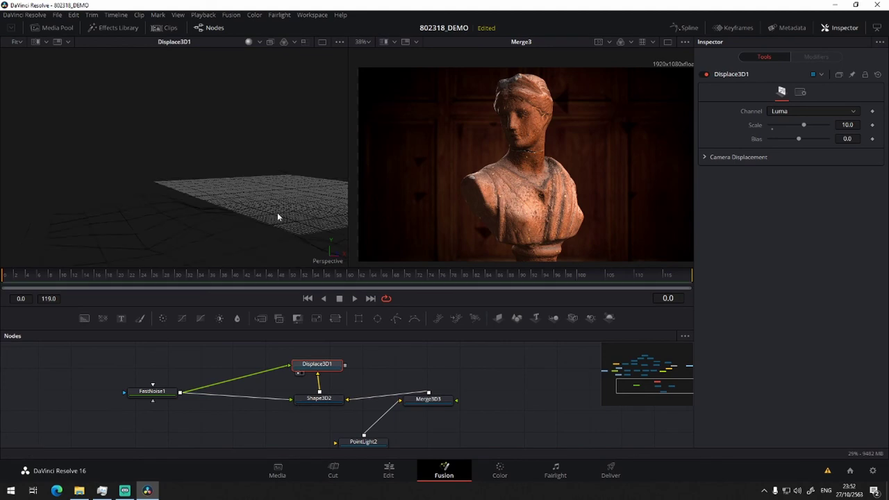
# Replace Merge3D3's Shape3D2 input with Displace3D1's output
pyautogui.moveTo(384, 371); pyautogui.dragTo(296, 318)
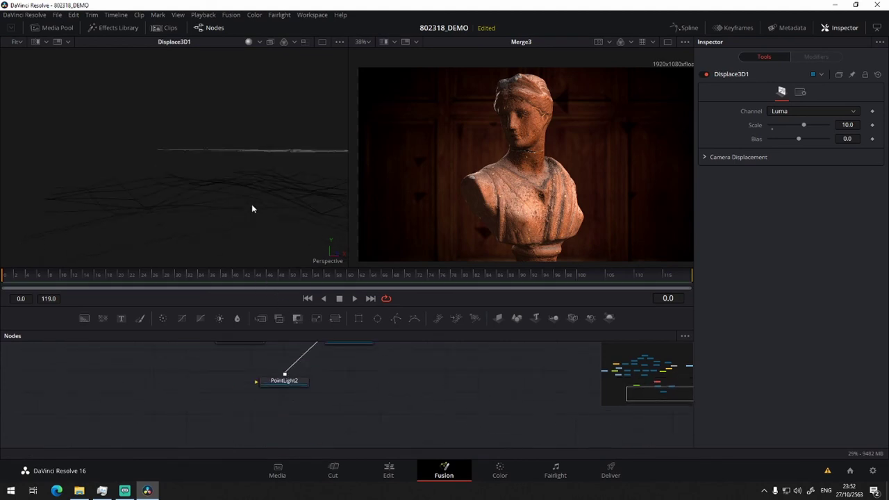
pyautogui.scroll(3, 330, 432)
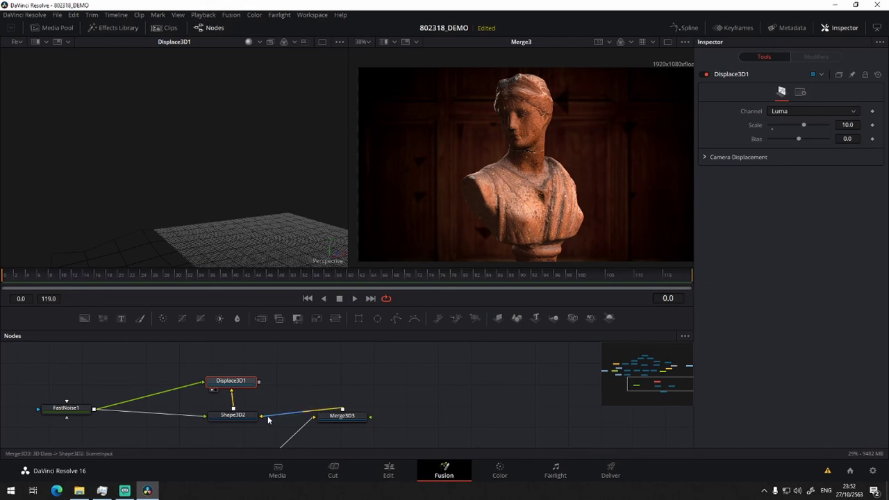
pyautogui.moveTo(269, 415); pyautogui.dragTo(259, 382)
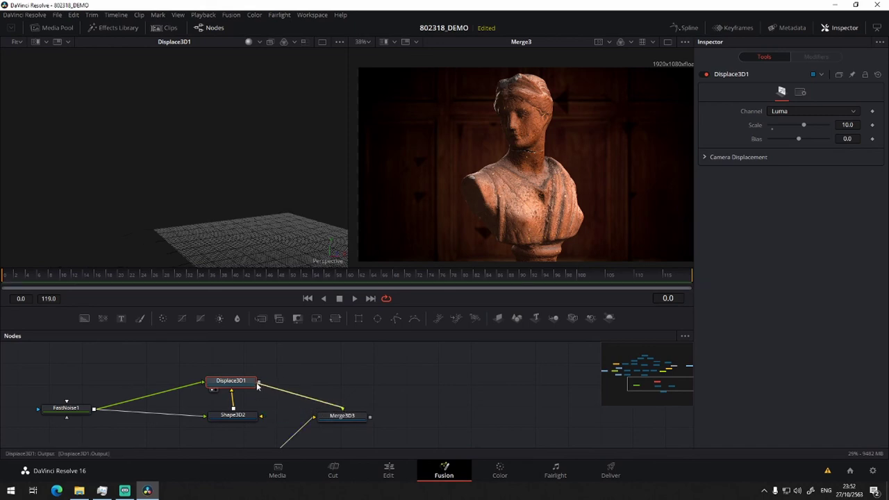
pyautogui.moveTo(337, 416)
pyautogui.mouseDown()
pyautogui.moveTo(283, 230)
pyautogui.moveTo(282, 92)
pyautogui.mouseUp()
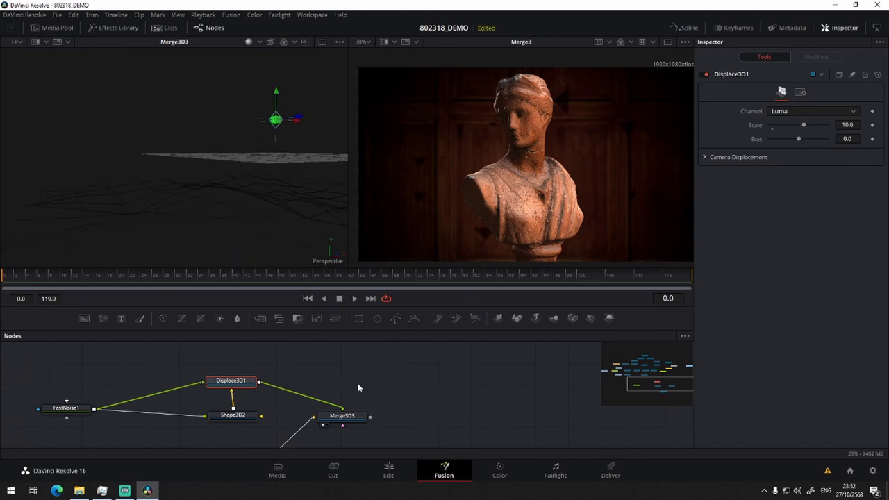
# Lower PointLight2 along Y onto the displaced surface
pyautogui.moveTo(358, 388); pyautogui.dragTo(365, 326)
pyautogui.click(285, 397)
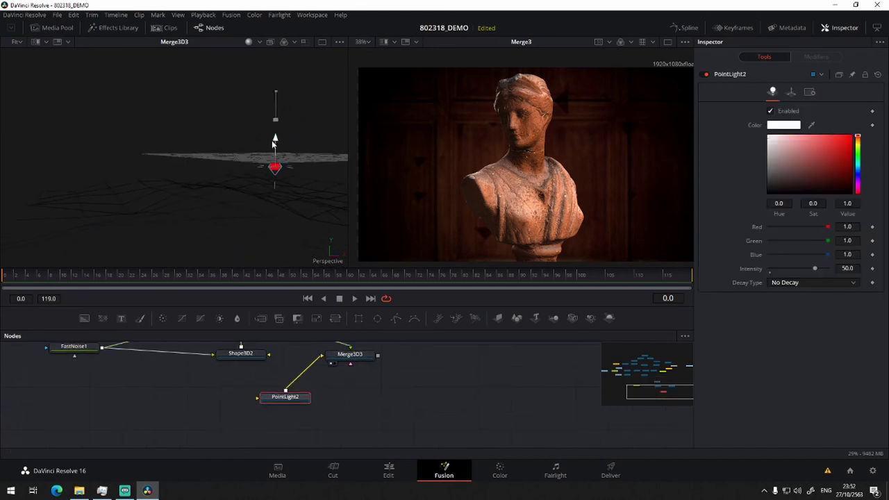
pyautogui.moveTo(275, 141); pyautogui.dragTo(276, 159)
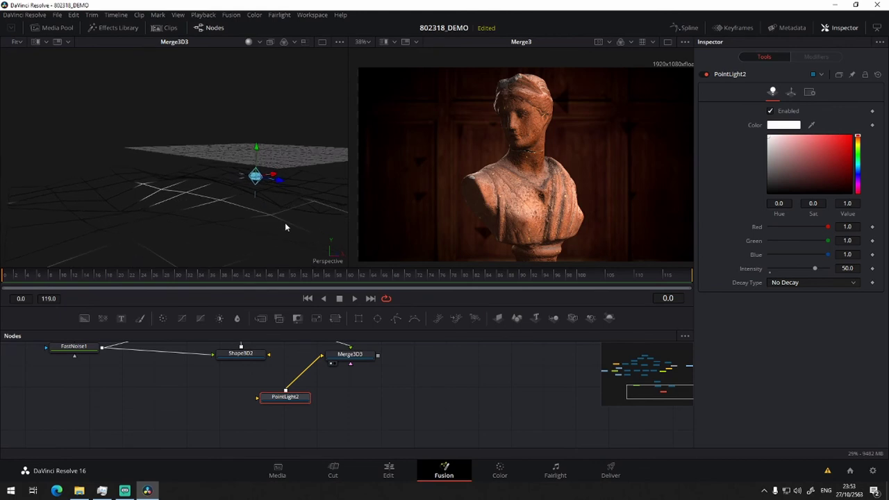
pyautogui.moveTo(263, 212); pyautogui.dragTo(284, 250)
pyautogui.moveTo(182, 385); pyautogui.dragTo(172, 452)
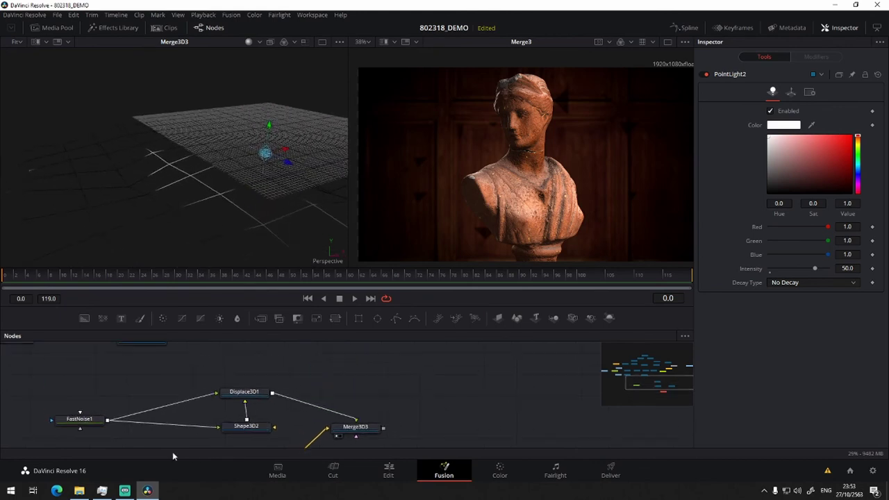
# Turn off Shape3D2's Wireframe so the plane renders solid
pyautogui.click(246, 426)
pyautogui.click(779, 168)
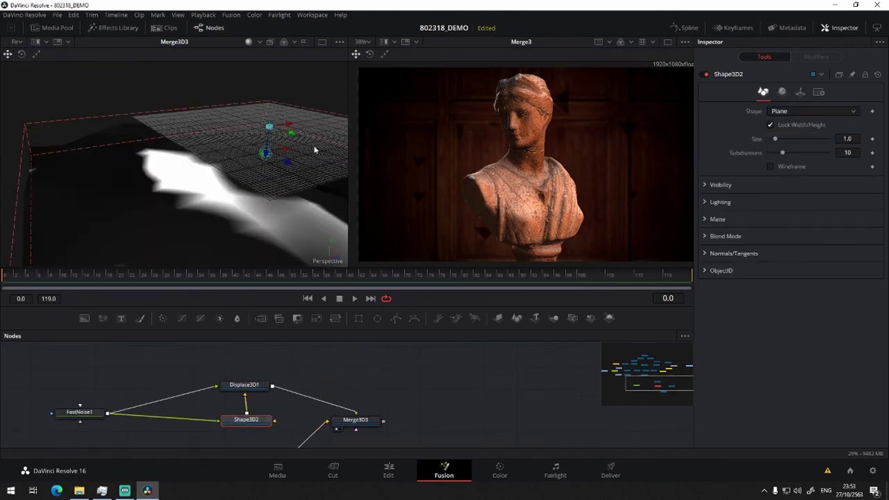
pyautogui.moveTo(210, 141); pyautogui.dragTo(221, 150)
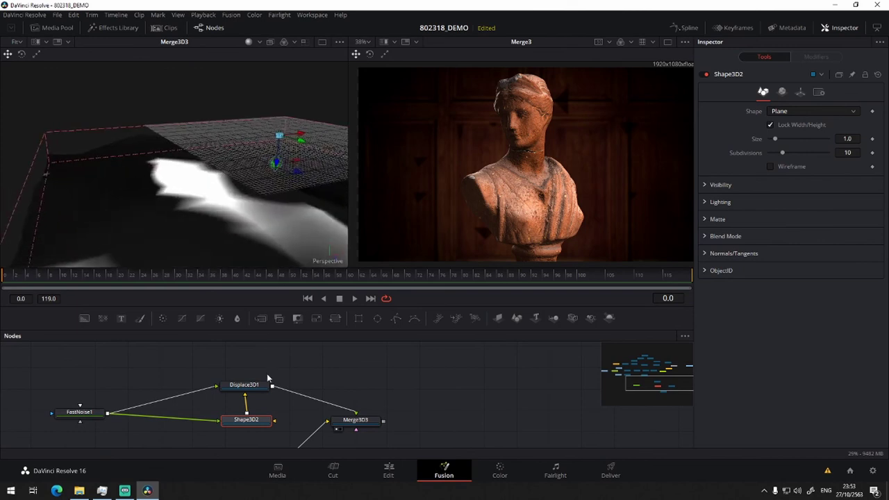
# Rearrange FastNoise1, Merge3D3 and Displace3D1 into a tidier node layout
pyautogui.moveTo(318, 380); pyautogui.dragTo(345, 350)
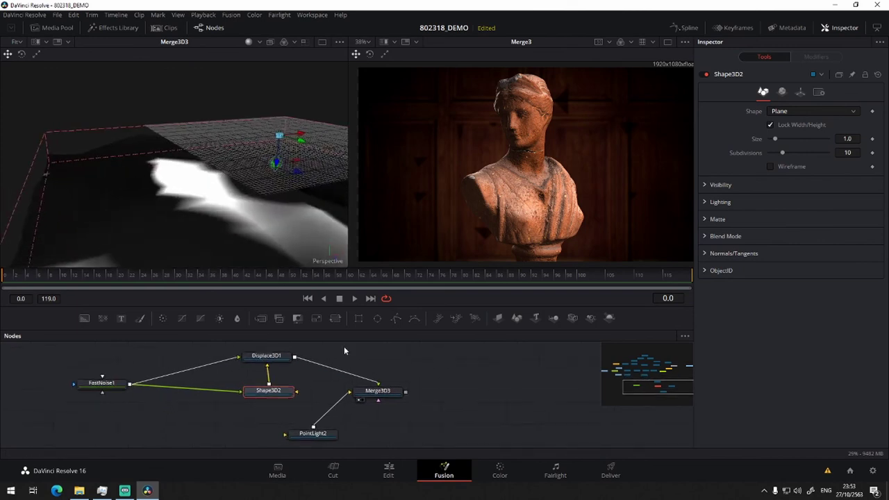
pyautogui.scroll(2, 300, 404)
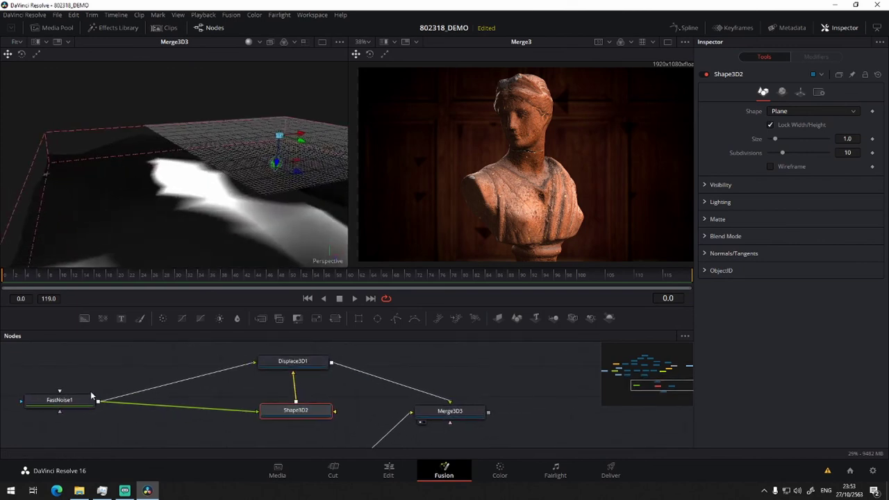
pyautogui.moveTo(91, 397); pyautogui.dragTo(184, 384)
pyautogui.moveTo(451, 411); pyautogui.dragTo(495, 376)
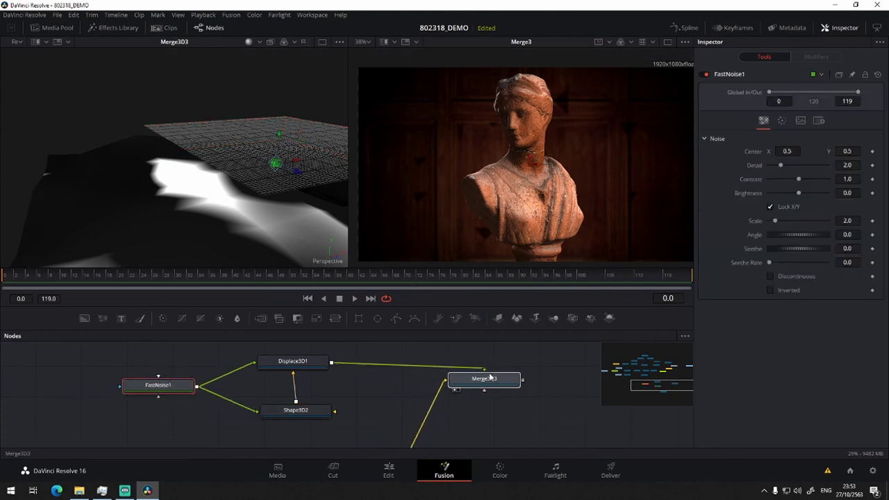
pyautogui.moveTo(311, 361); pyautogui.dragTo(325, 364)
# Raise FastNoise1's noise Scale to 11.97 and check the plane in the 3D viewer
pyautogui.click(129, 398)
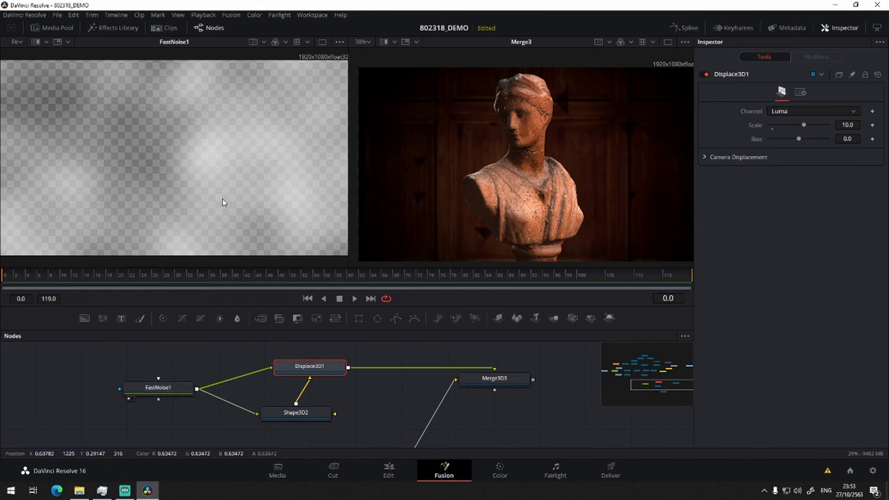
pyautogui.click(166, 388)
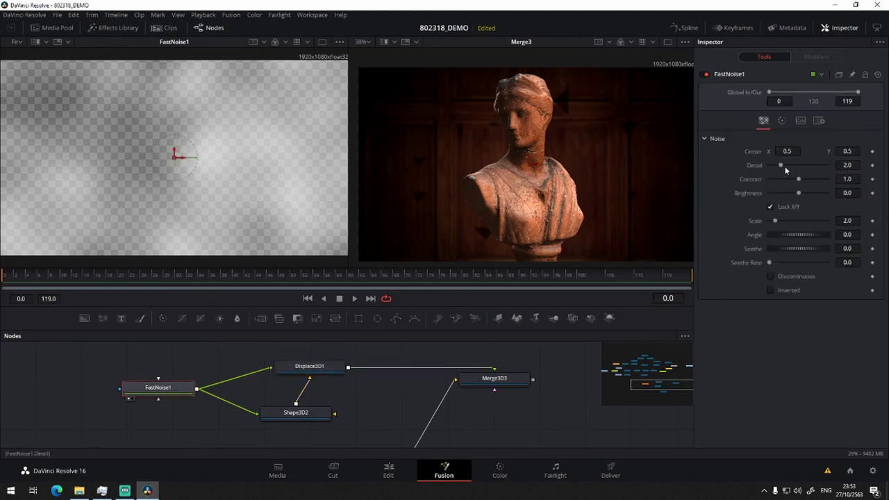
pyautogui.moveTo(774, 220); pyautogui.dragTo(804, 220)
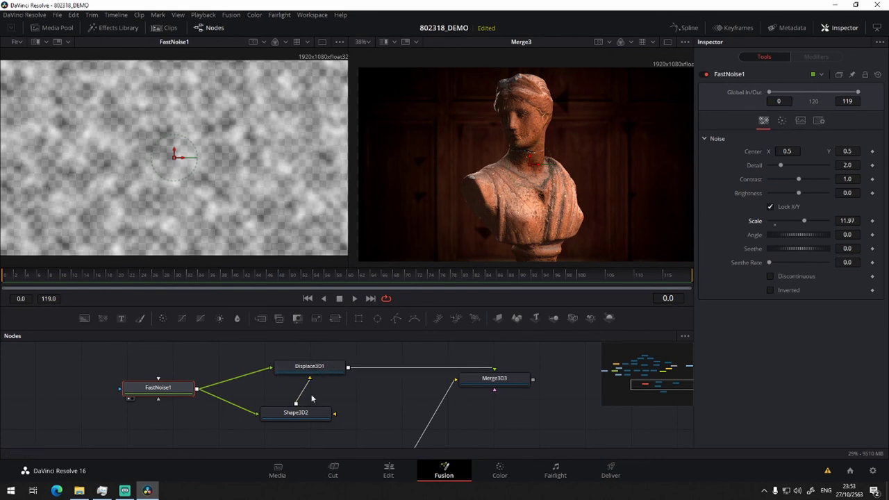
pyautogui.moveTo(306, 413); pyautogui.dragTo(322, 196)
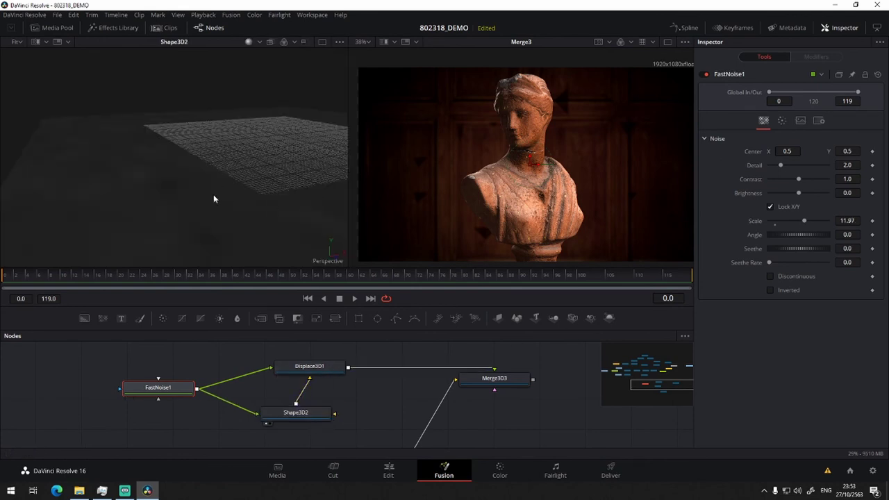
pyautogui.moveTo(202, 173); pyautogui.dragTo(195, 136)
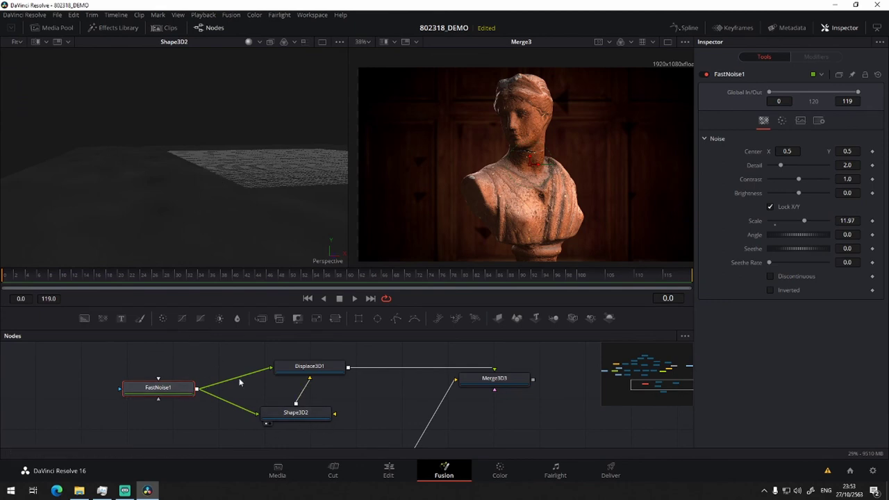
# Test FastNoise1's link into Shape3D2, then raise Displace3D1's Scale to 17
pyautogui.moveTo(253, 413); pyautogui.dragTo(292, 407)
pyautogui.moveTo(197, 388); pyautogui.dragTo(257, 413)
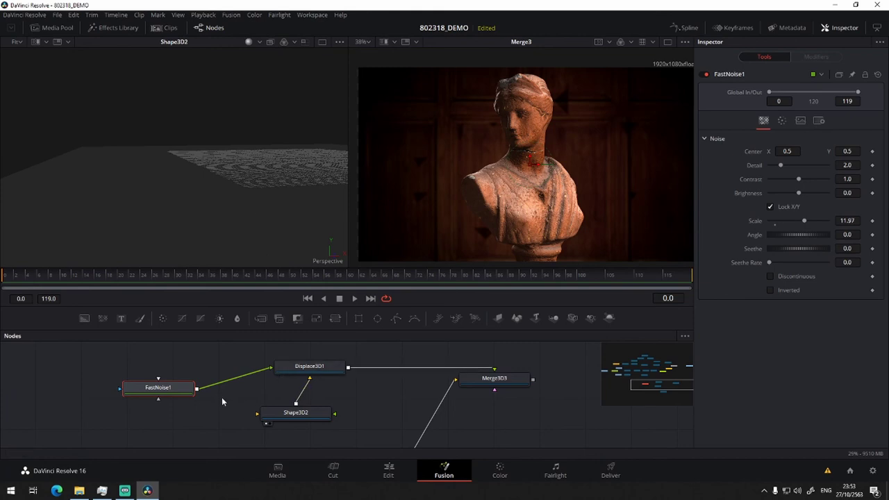
pyautogui.click(324, 368)
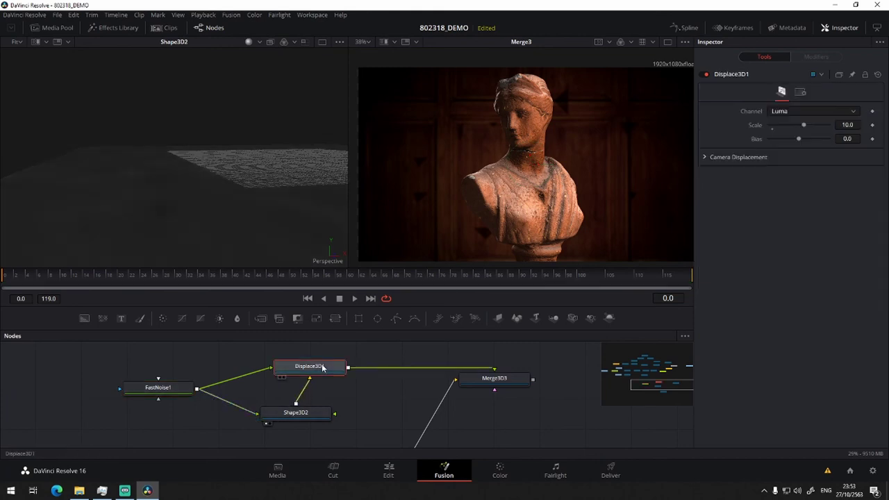
pyautogui.moveTo(224, 207); pyautogui.dragTo(248, 234)
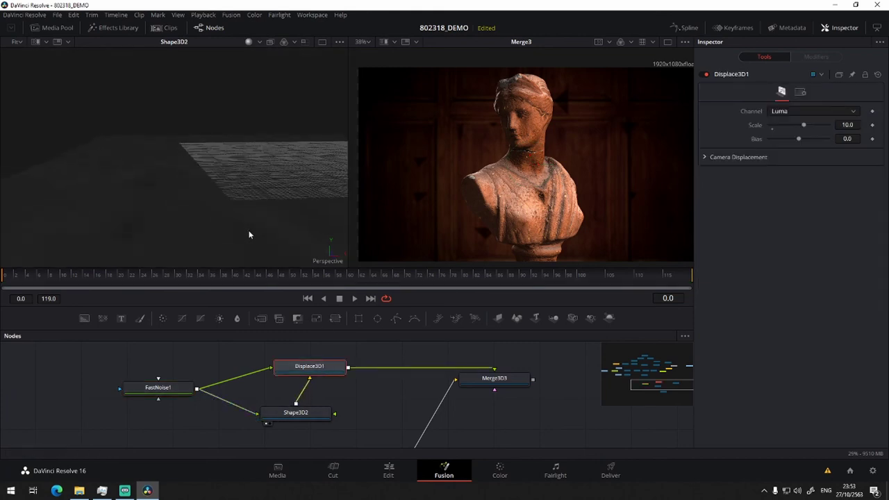
pyautogui.moveTo(807, 125); pyautogui.dragTo(837, 127)
# View Merge3D3 and bring Displace3D1's Scale back down to 9.91
pyautogui.moveTo(373, 406); pyautogui.dragTo(418, 381)
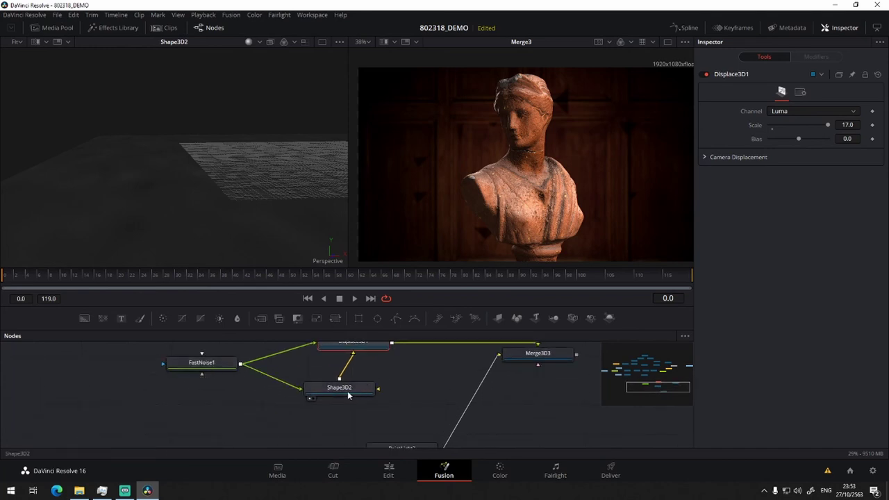
pyautogui.moveTo(348, 389); pyautogui.dragTo(364, 387)
pyautogui.moveTo(418, 384); pyautogui.dragTo(394, 405)
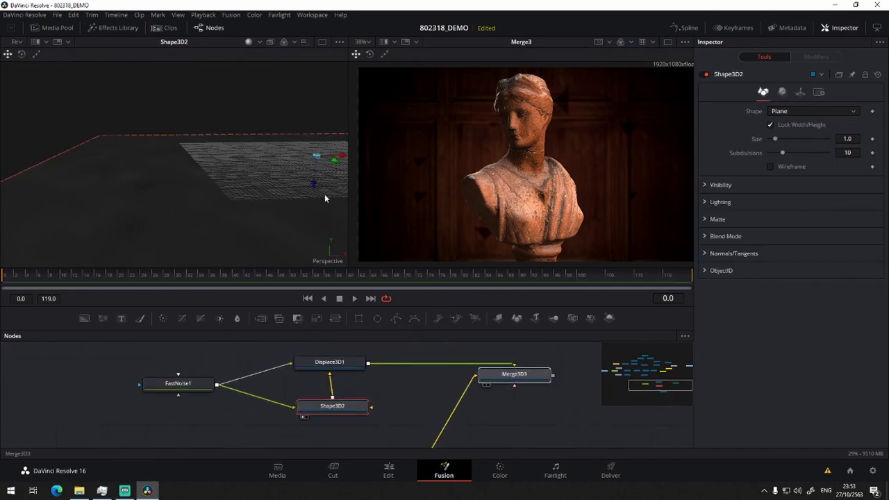
pyautogui.moveTo(514, 373); pyautogui.dragTo(325, 193)
pyautogui.moveTo(237, 225)
pyautogui.mouseDown()
pyautogui.moveTo(218, 182)
pyautogui.moveTo(248, 242)
pyautogui.moveTo(255, 225)
pyautogui.mouseUp()
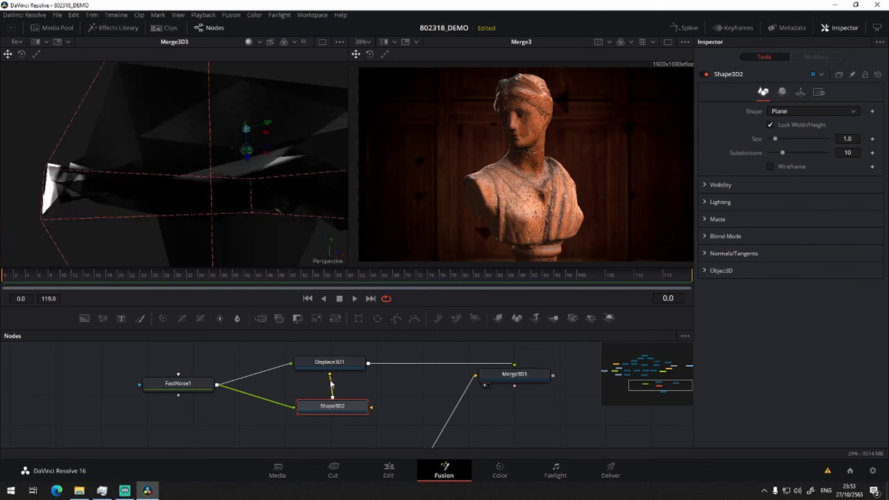
pyautogui.click(334, 364)
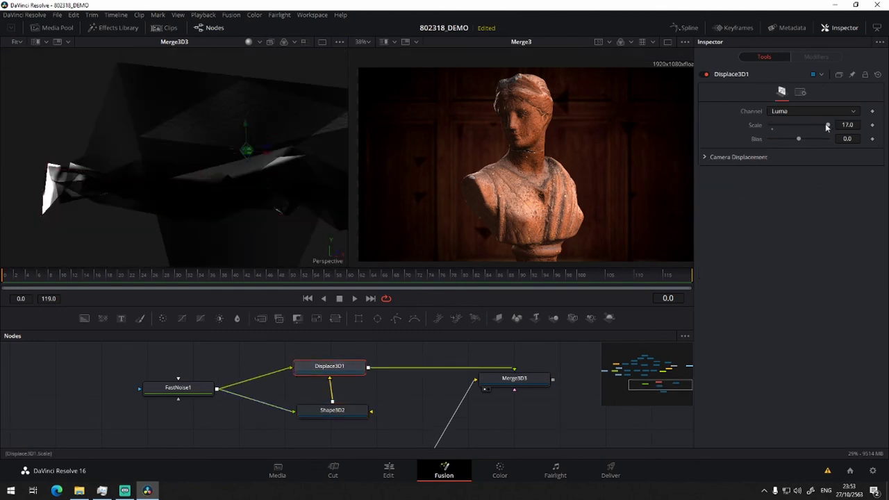
pyautogui.moveTo(828, 127); pyautogui.dragTo(801, 130)
pyautogui.moveTo(252, 129)
pyautogui.mouseDown()
pyautogui.moveTo(191, 218)
pyautogui.moveTo(234, 333)
pyautogui.mouseUp()
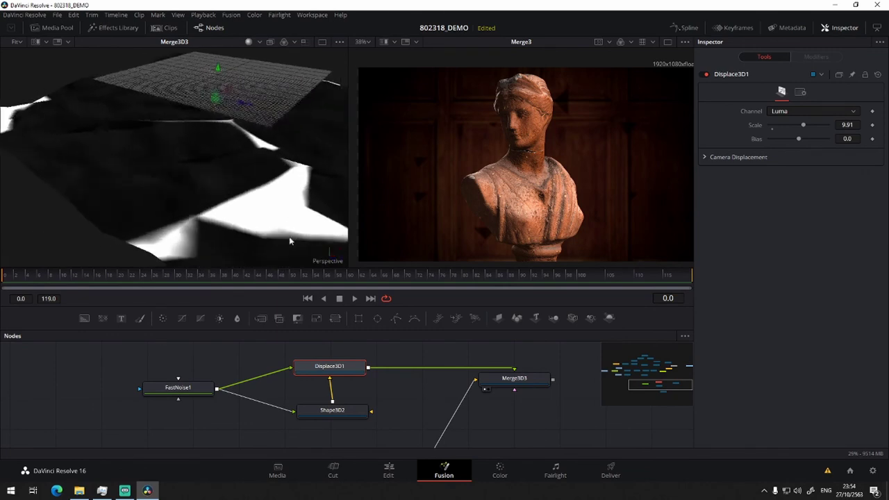
# Remove FastNoise1's link into Shape3D2 so it drives only Displace3D1
pyautogui.click(272, 415)
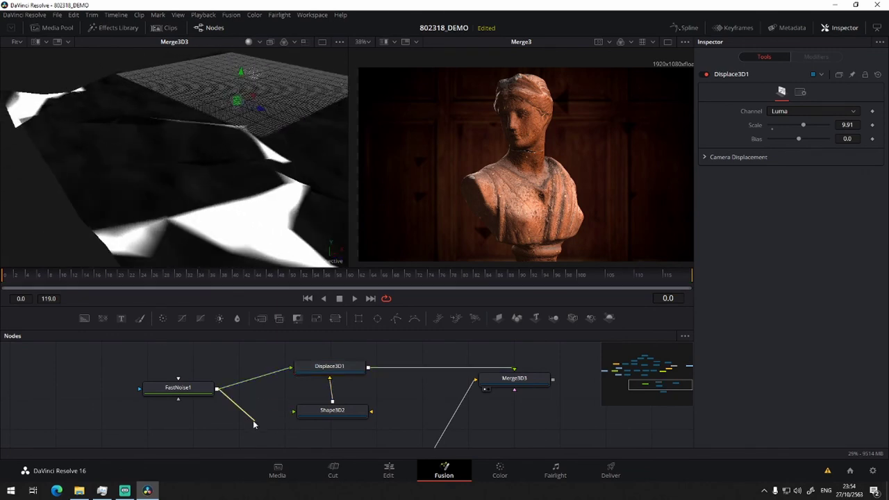
pyautogui.moveTo(295, 267)
pyautogui.mouseDown()
pyautogui.moveTo(178, 175)
pyautogui.moveTo(224, 175)
pyautogui.mouseUp()
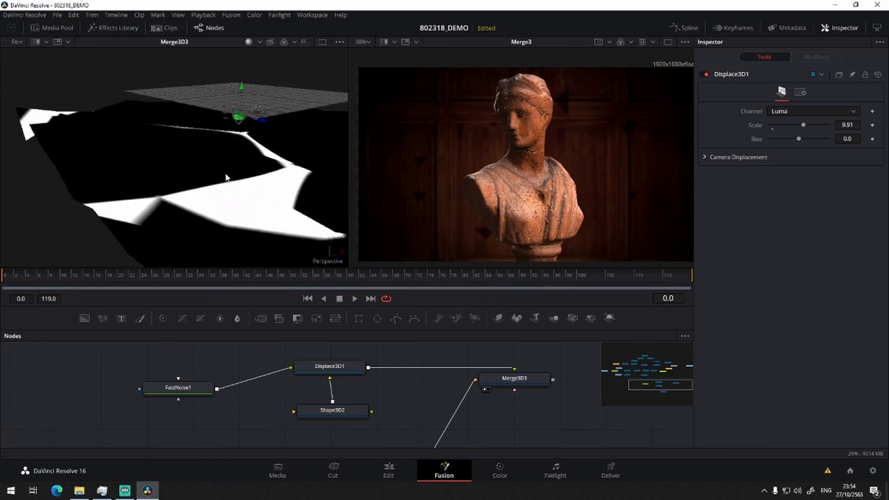
pyautogui.click(345, 366)
# Set Shape3D2's plane Subdivisions from 10 to 100
pyautogui.click(341, 411)
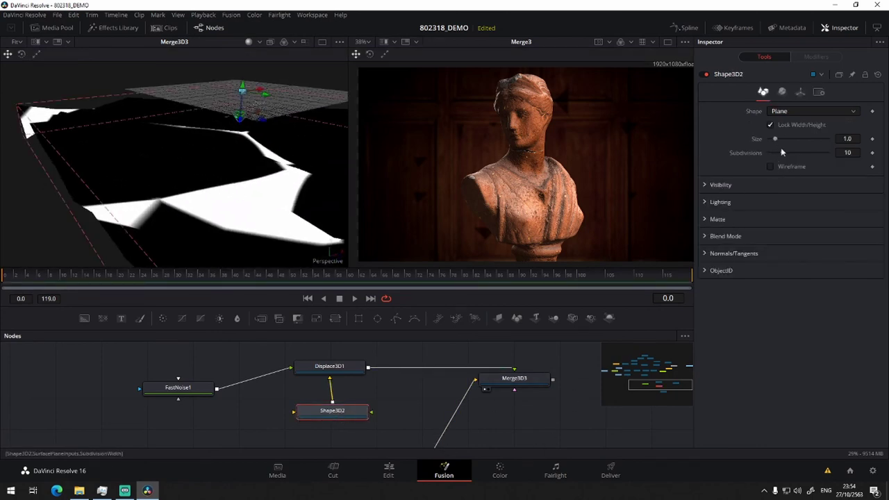
pyautogui.moveTo(782, 155); pyautogui.dragTo(828, 153)
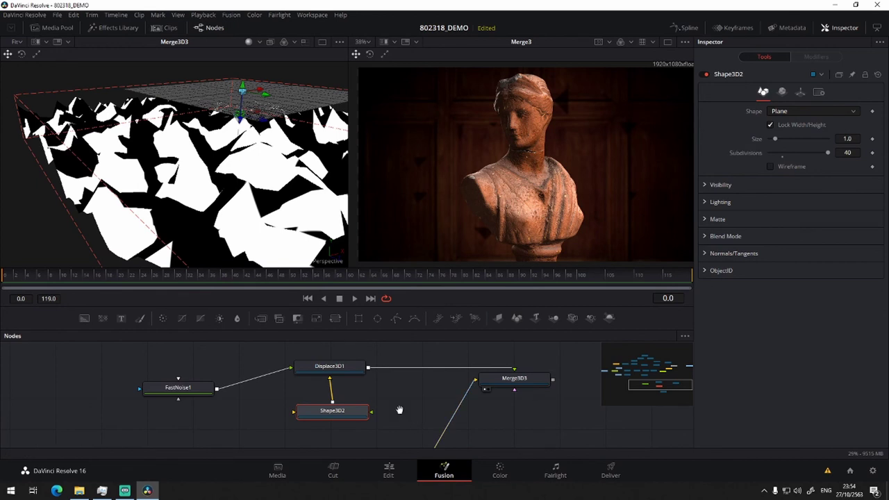
pyautogui.moveTo(400, 410); pyautogui.dragTo(384, 427)
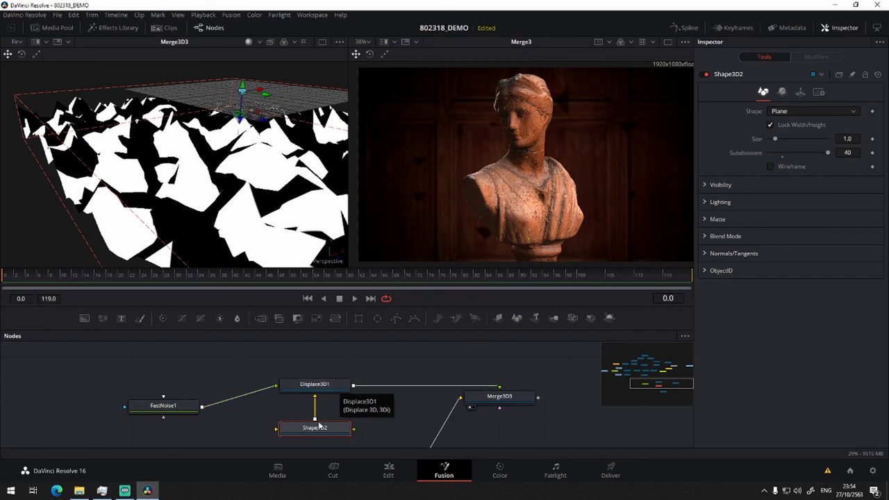
pyautogui.click(847, 153)
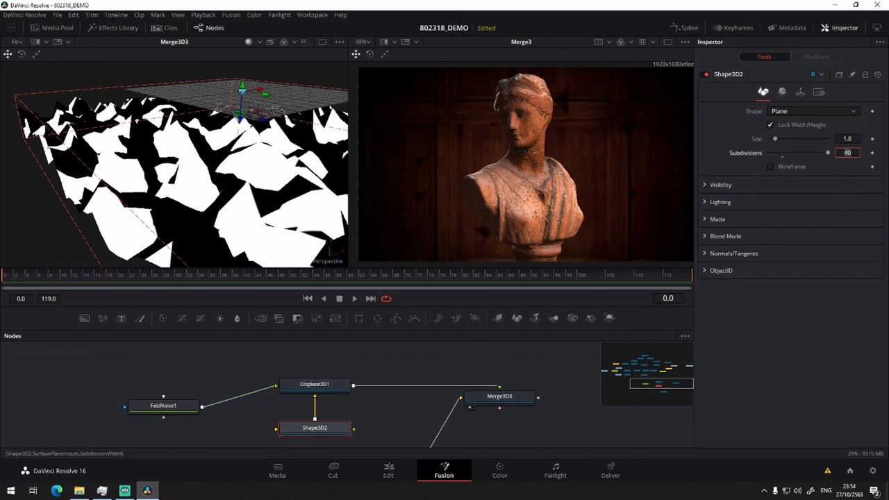
pyautogui.write('100')
pyautogui.press('Return')
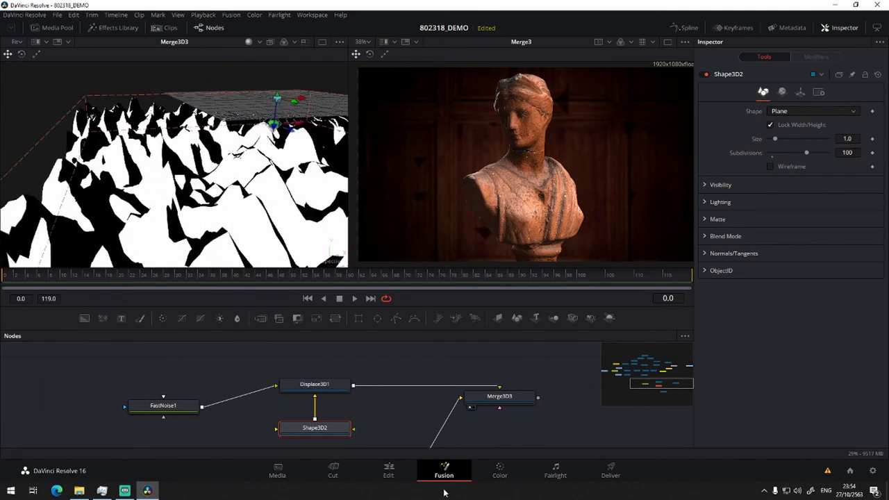
pyautogui.scroll(-3, 481, 417)
# Drop PointLight2's Intensity from 50 to 1.51
pyautogui.click(345, 417)
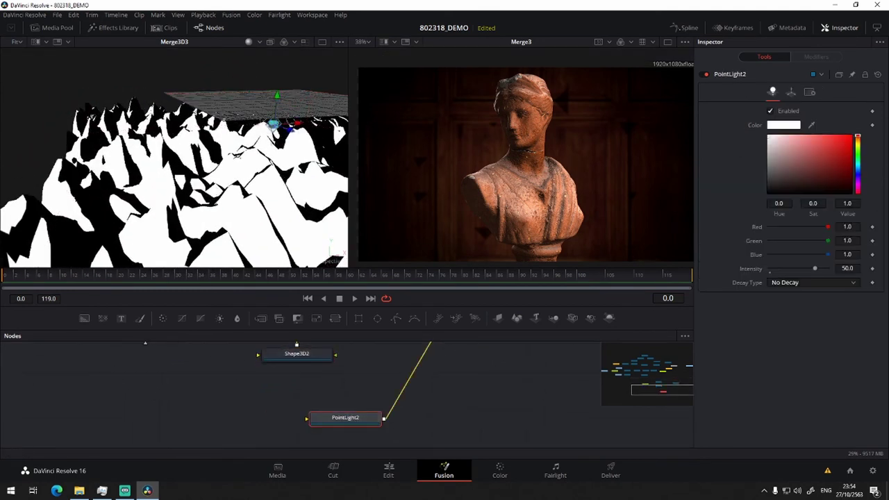
pyautogui.moveTo(814, 269)
pyautogui.mouseDown()
pyautogui.moveTo(751, 271)
pyautogui.moveTo(769, 271)
pyautogui.mouseUp()
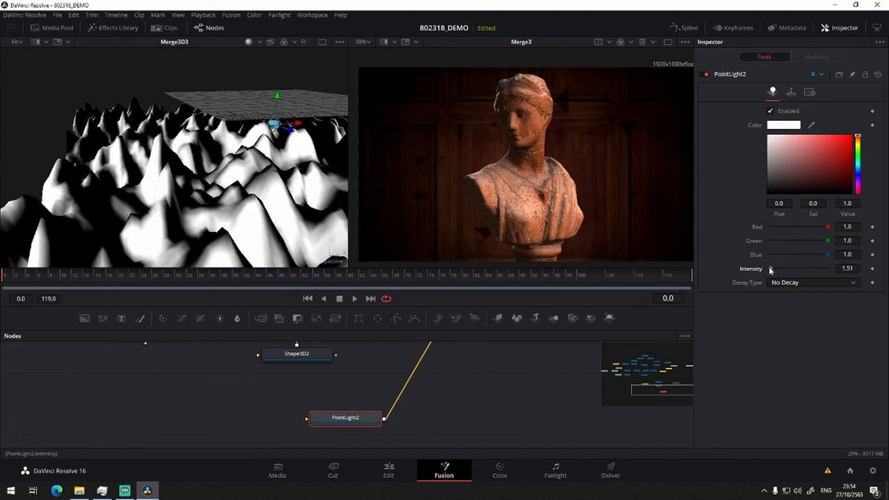
pyautogui.moveTo(430, 361); pyautogui.dragTo(361, 387)
# Set Displace3D1's displacement Scale to 5.0
pyautogui.click(316, 376)
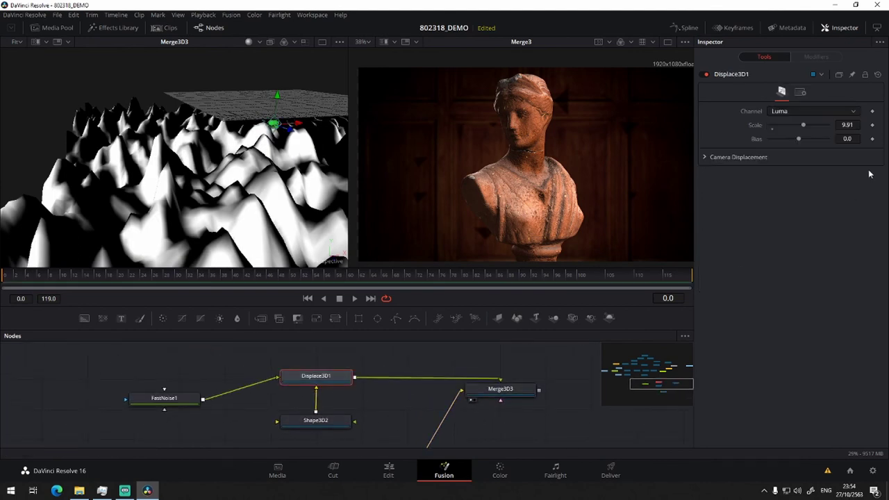
pyautogui.click(848, 124)
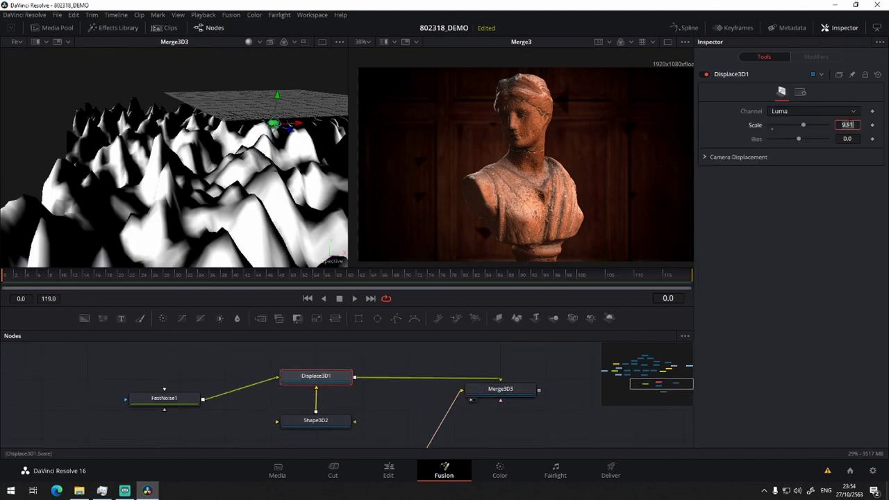
pyautogui.write('5')
pyautogui.press('Return')
pyautogui.scroll(3, 315, 207)
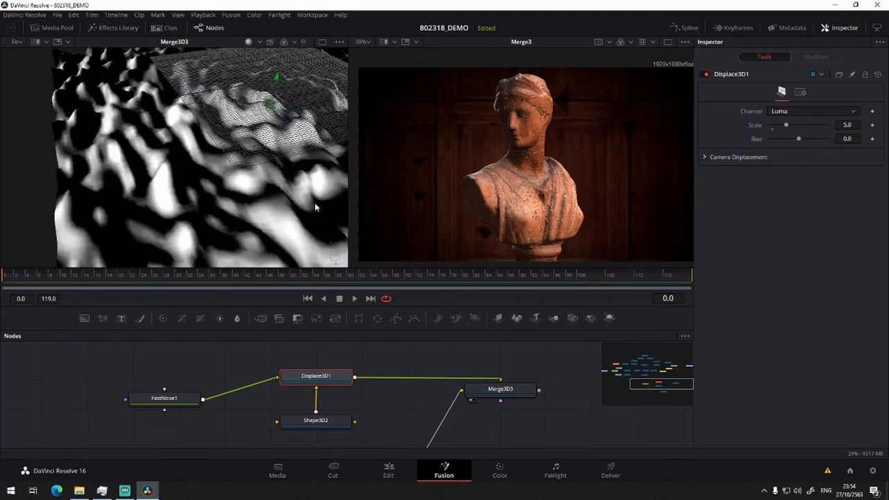
pyautogui.scroll(-5, 314, 207)
pyautogui.scroll(5, 194, 196)
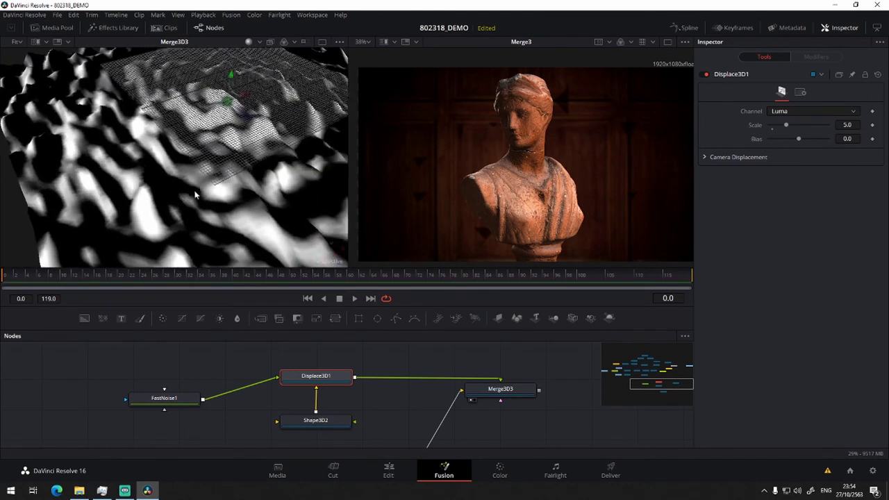
# Inspect FastNoise1's settings and view the terrain from a low side angle
pyautogui.click(167, 398)
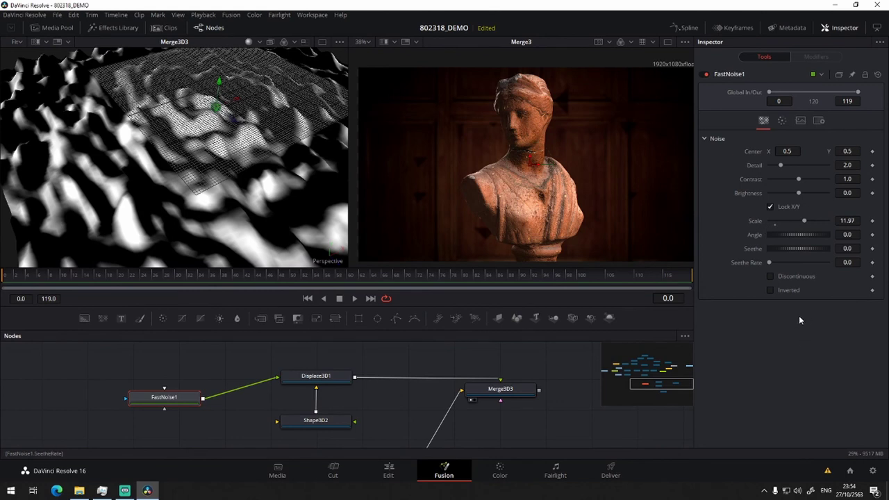
pyautogui.scroll(-3, 252, 183)
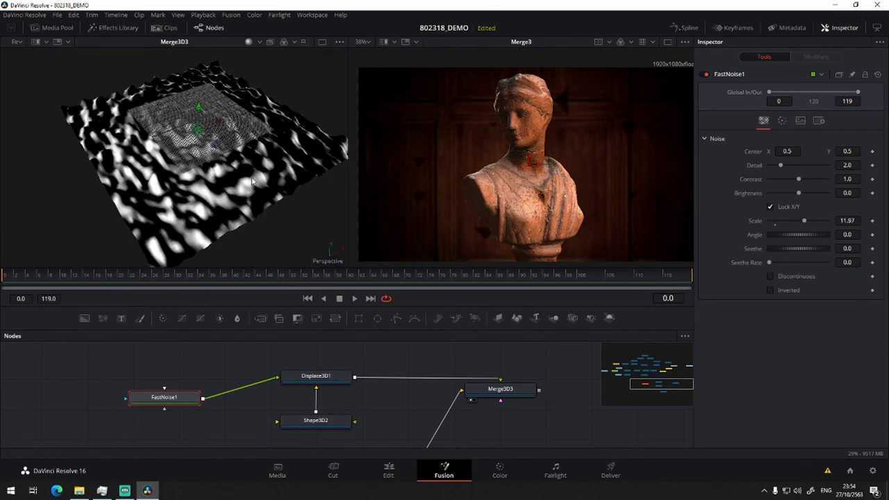
pyautogui.moveTo(253, 183); pyautogui.dragTo(299, 160)
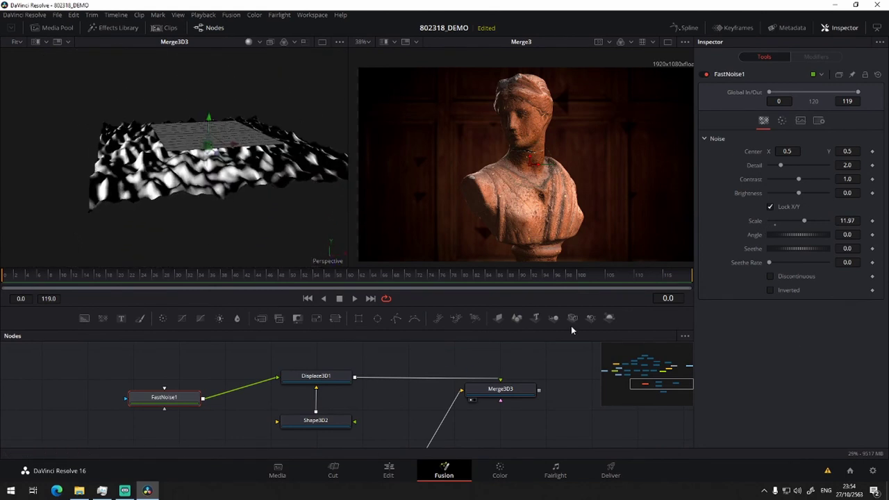
# Move MediaOut1 further to the right of Merge3
pyautogui.moveTo(536, 350); pyautogui.dragTo(276, 415)
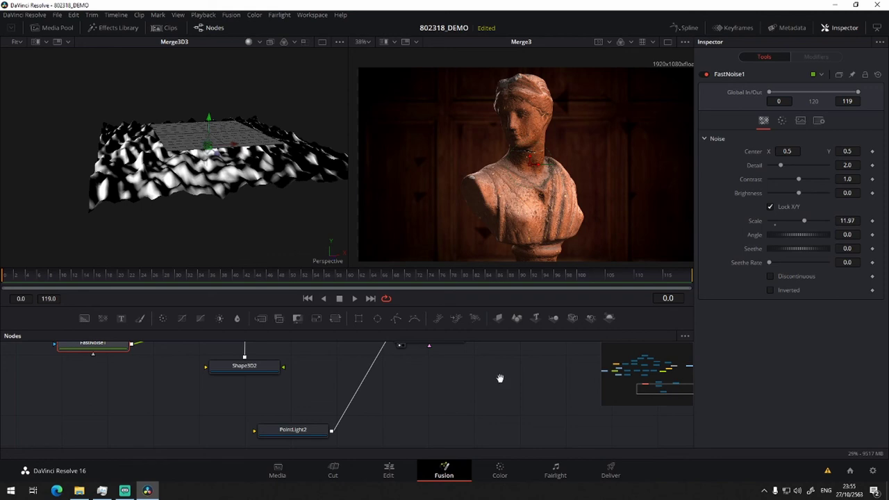
pyautogui.moveTo(500, 378); pyautogui.dragTo(387, 433)
pyautogui.scroll(2, 398, 432)
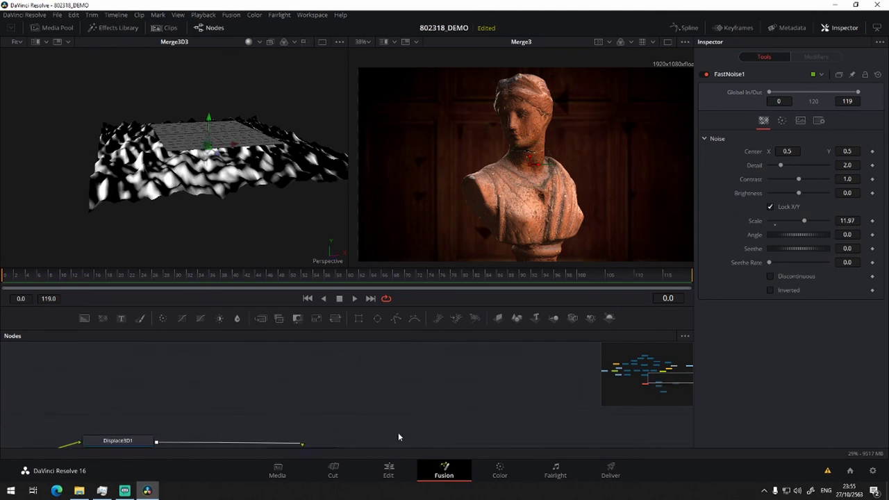
pyautogui.scroll(-5, 413, 403)
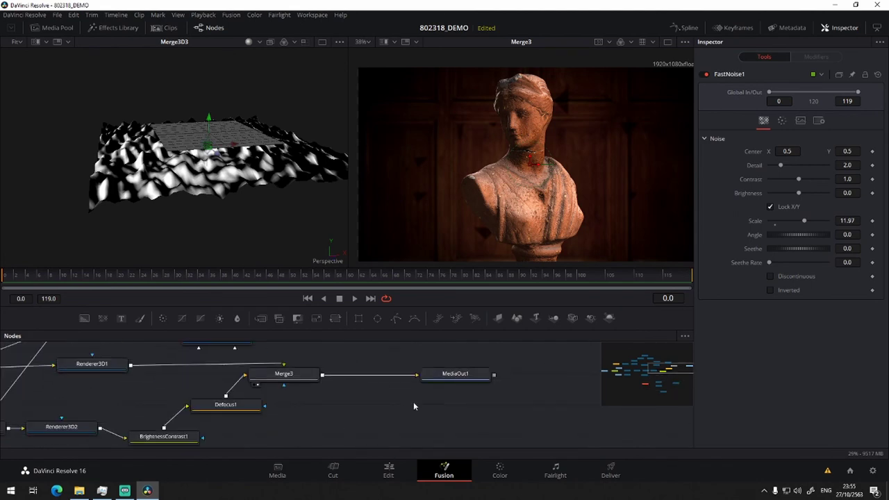
pyautogui.moveTo(385, 403); pyautogui.dragTo(481, 399)
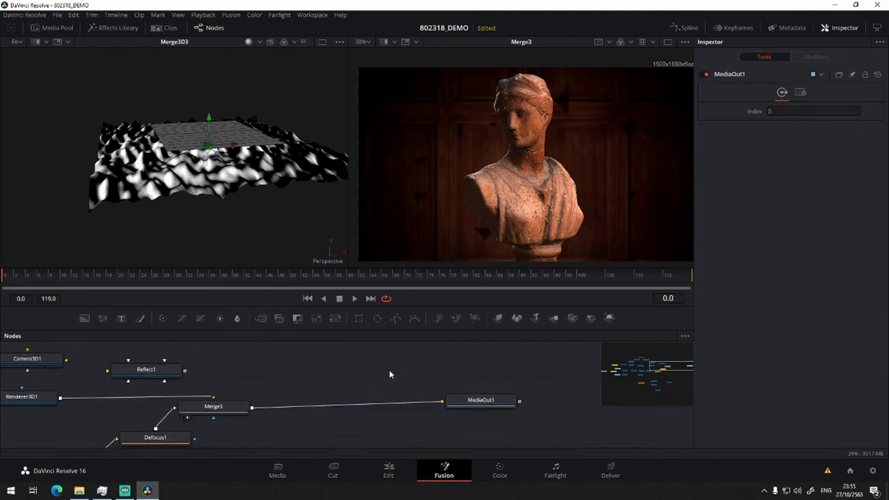
# Add a Soft Glow node on the Merge3–MediaOut1 link and set its Gain to 0.433
pyautogui.hotkey('shift', 'space')
pyautogui.write('so')
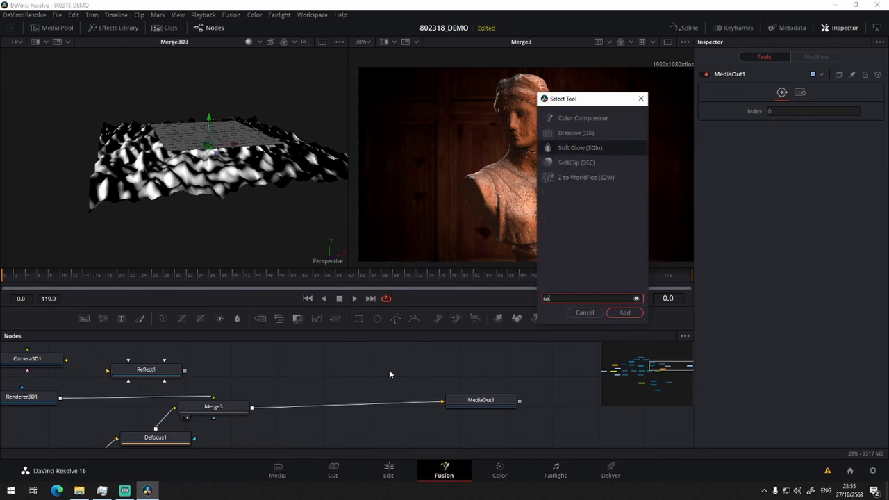
pyautogui.write('f')
pyautogui.click(602, 123)
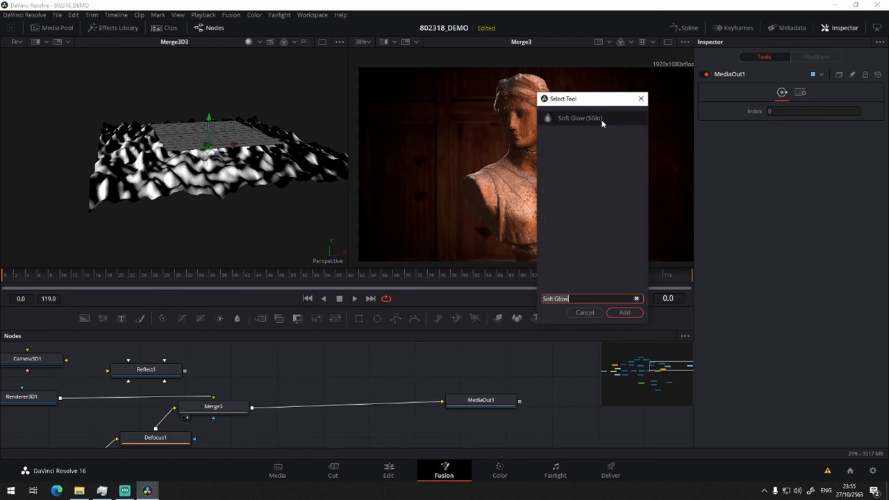
pyautogui.click(623, 313)
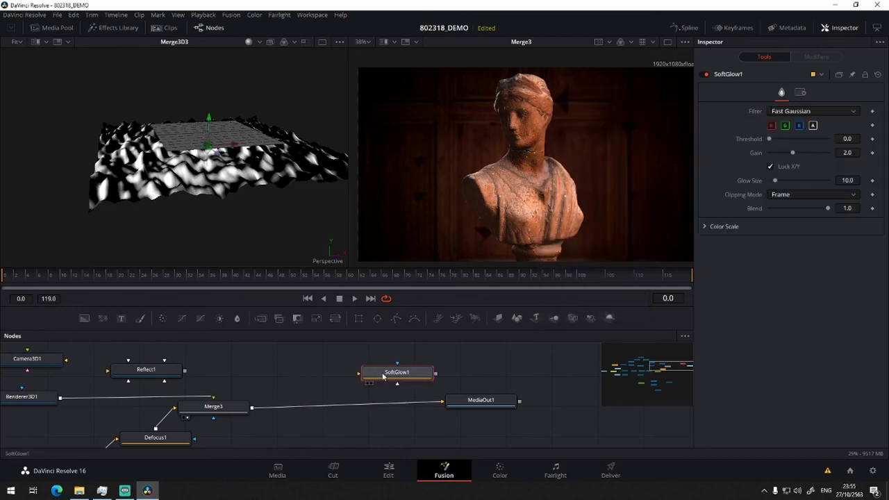
pyautogui.moveTo(392, 373)
pyautogui.mouseDown()
pyautogui.moveTo(349, 406)
pyautogui.moveTo(337, 405)
pyautogui.moveTo(528, 187)
pyautogui.mouseUp()
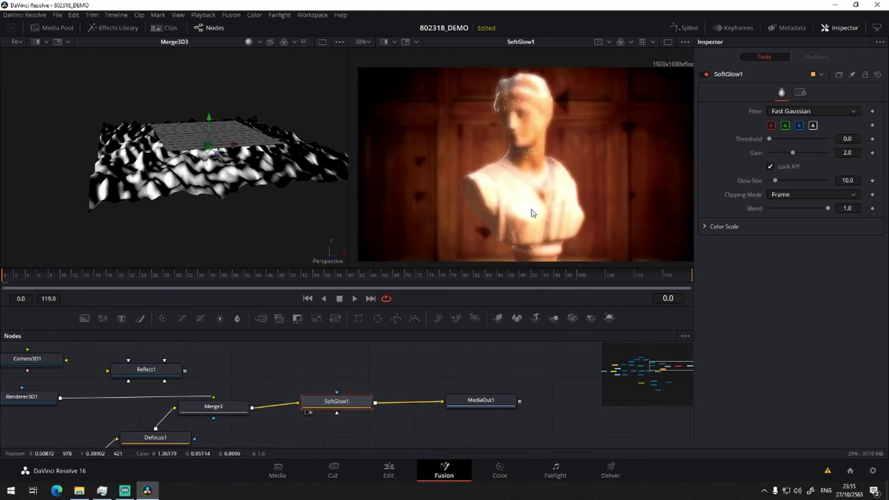
pyautogui.moveTo(791, 157); pyautogui.dragTo(774, 156)
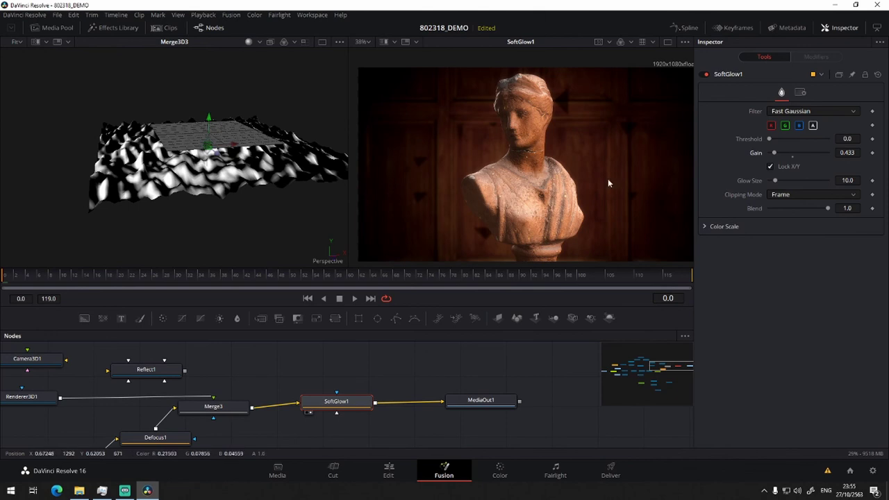
pyautogui.scroll(-1, 532, 179)
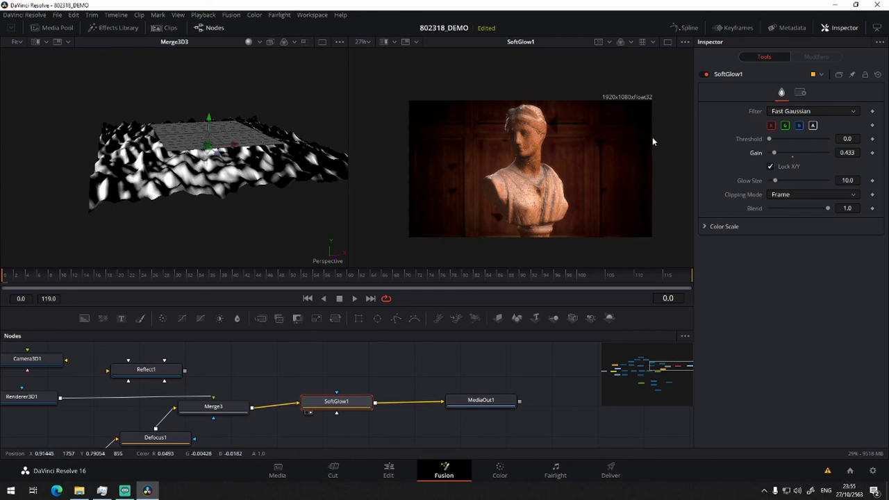
pyautogui.moveTo(278, 445); pyautogui.dragTo(353, 324)
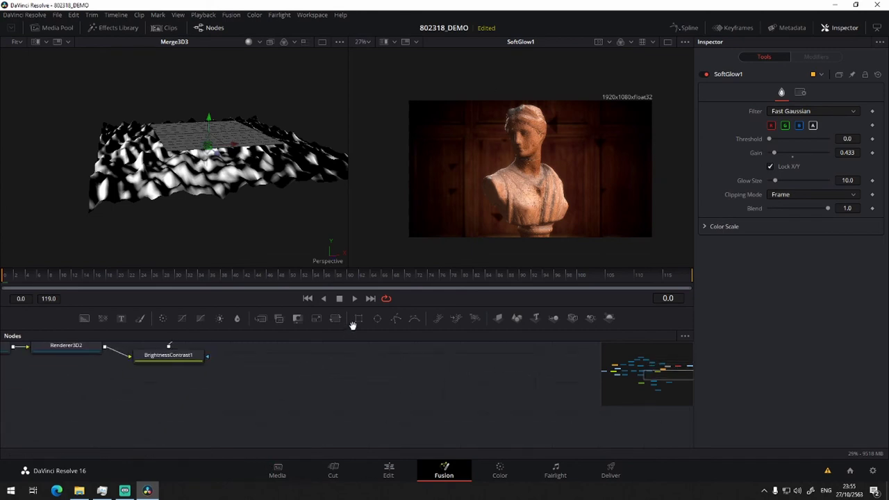
pyautogui.moveTo(284, 199)
pyautogui.mouseDown()
pyautogui.moveTo(204, 234)
pyautogui.moveTo(216, 185)
pyautogui.mouseUp()
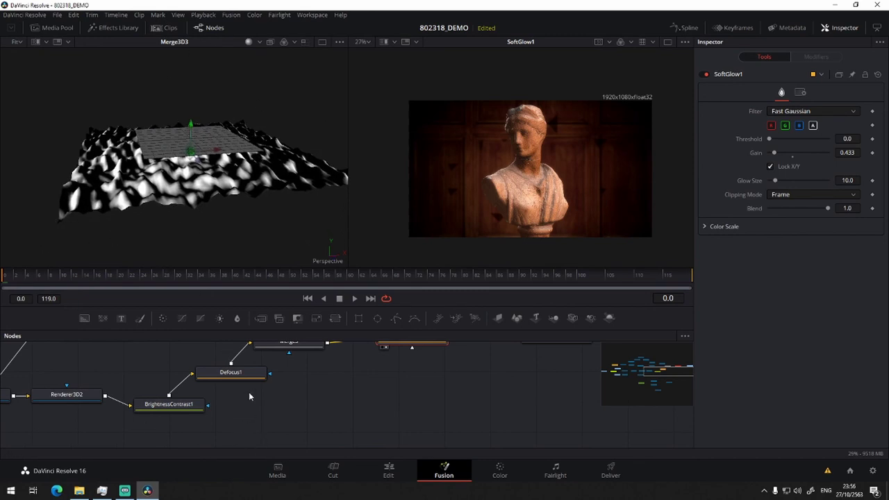
pyautogui.moveTo(248, 396); pyautogui.dragTo(333, 267)
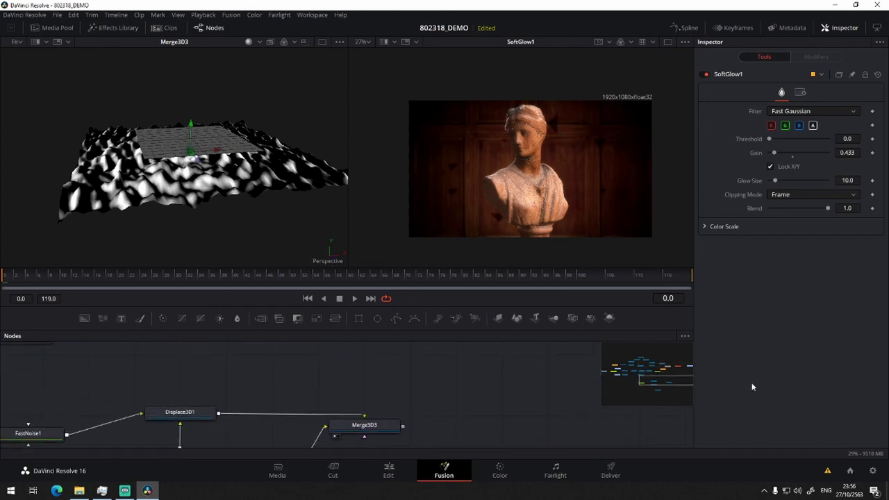
pyautogui.moveTo(672, 390); pyautogui.dragTo(648, 391)
pyautogui.moveTo(646, 387); pyautogui.dragTo(662, 387)
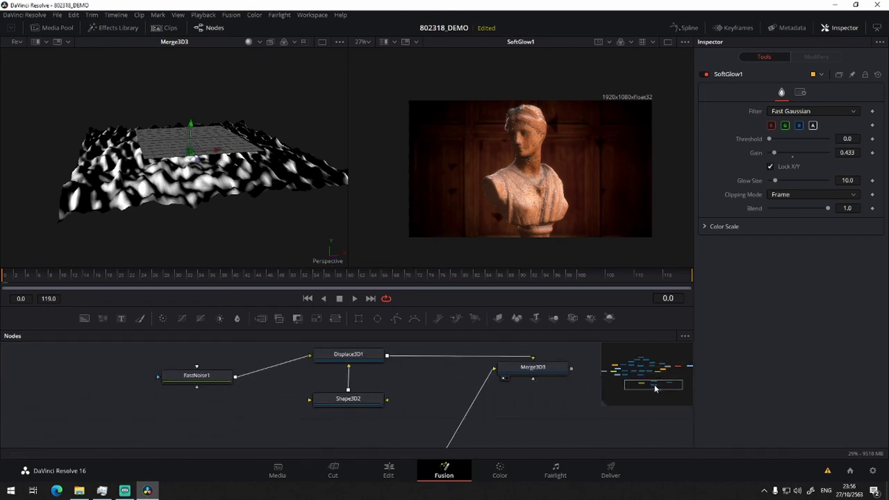